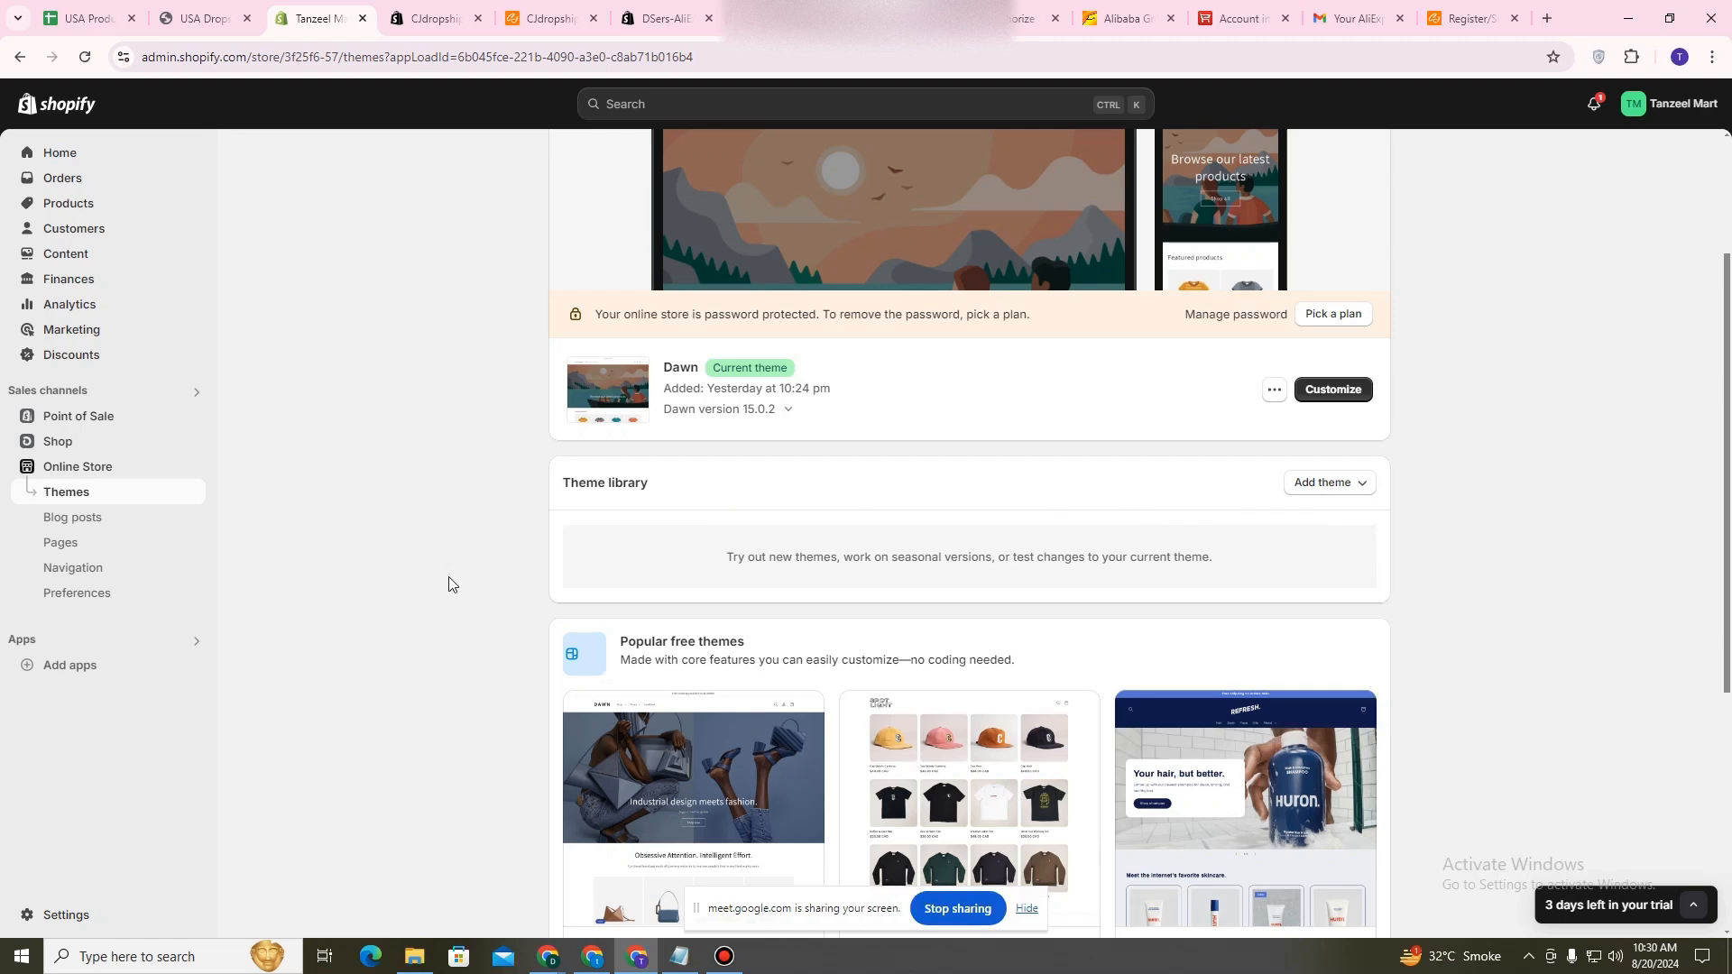
Upload Focal.zip from the USA DROPSHIPPING 2024 folder to the store's theme library.
scroll(448, 584, "up", 2)
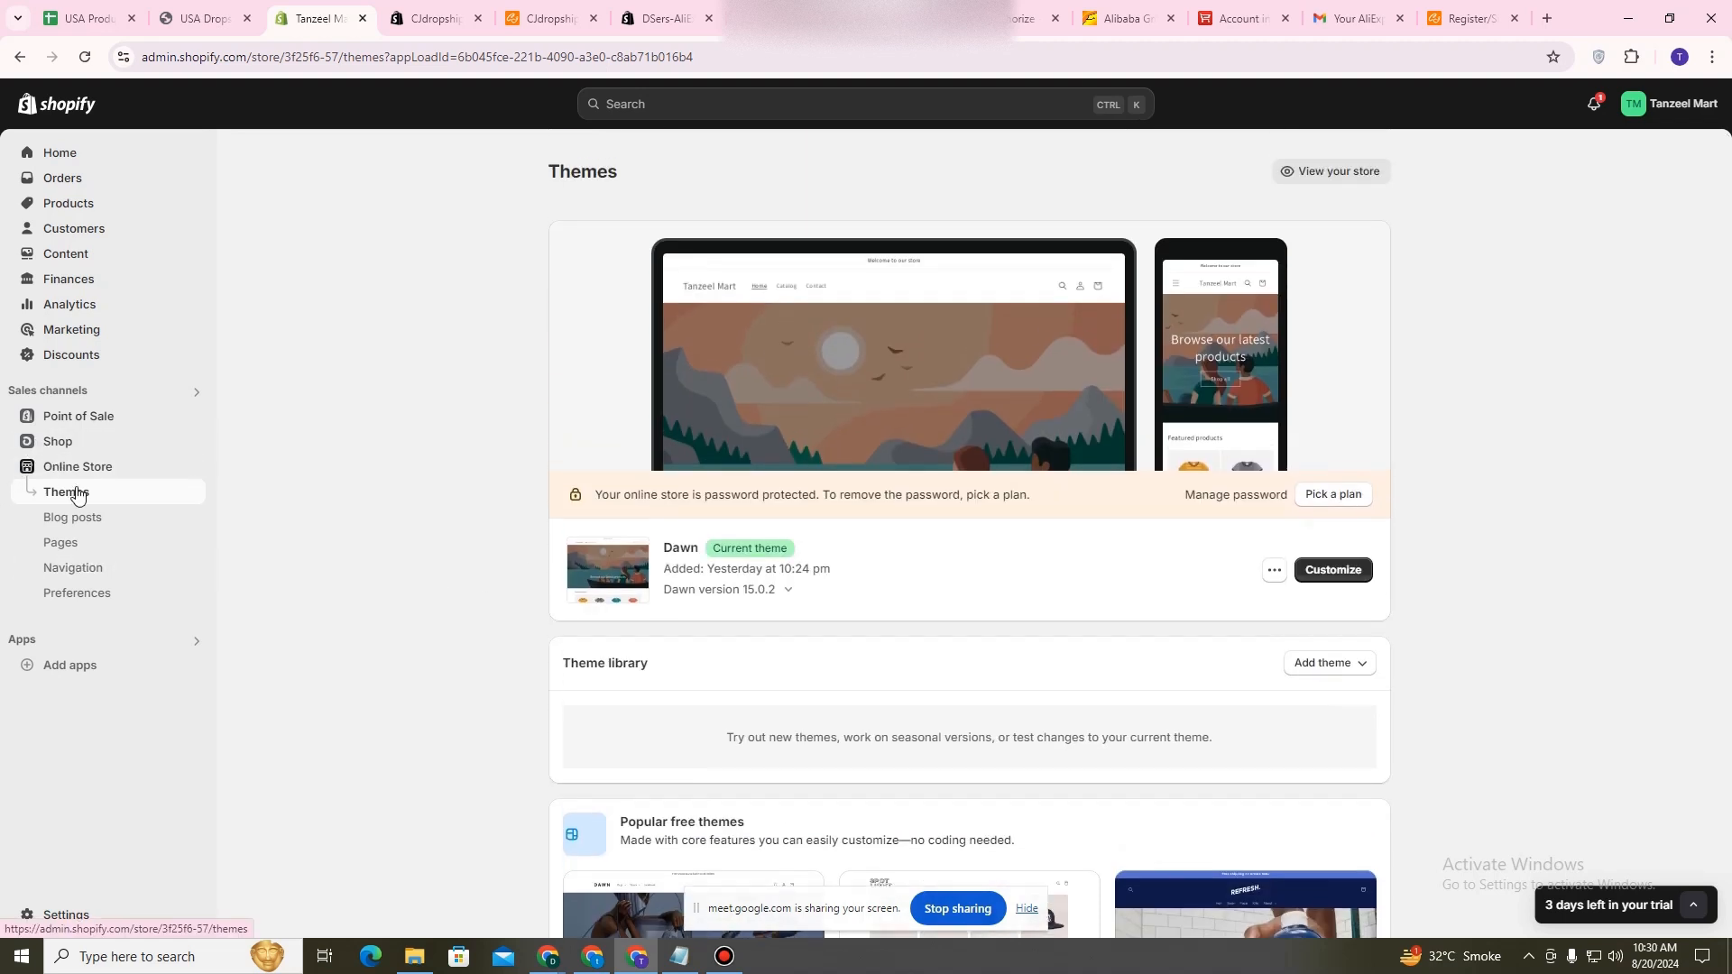
scroll(1171, 681, "down", 2)
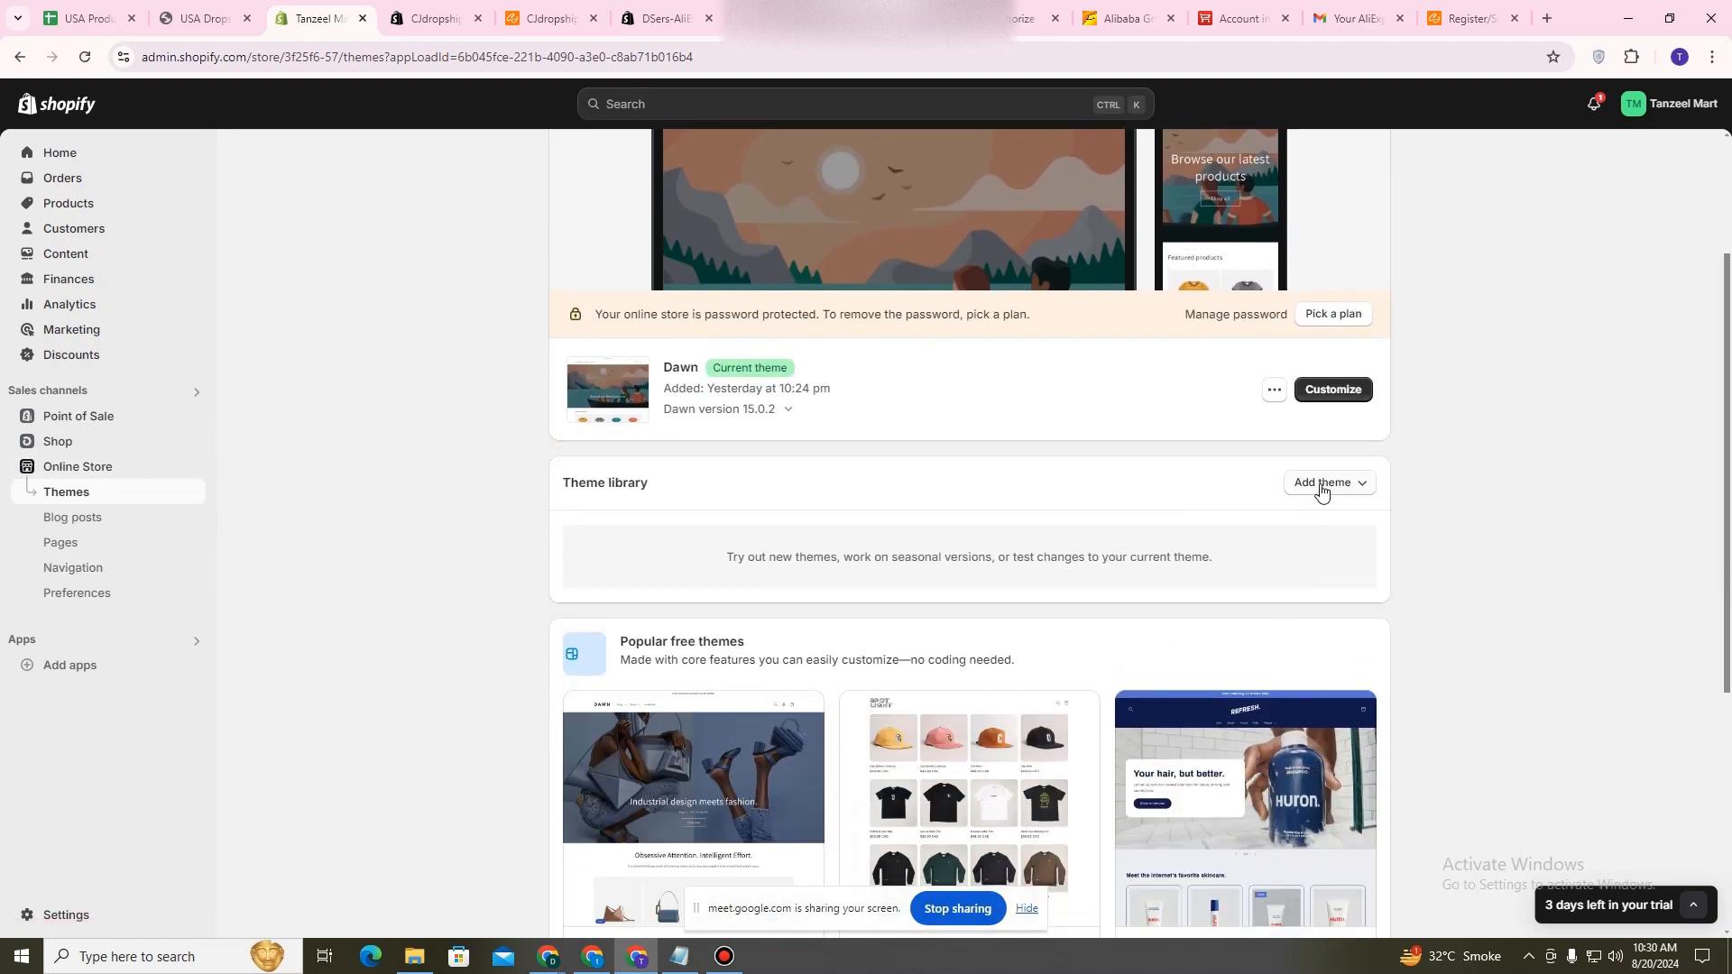
left_click(1321, 492)
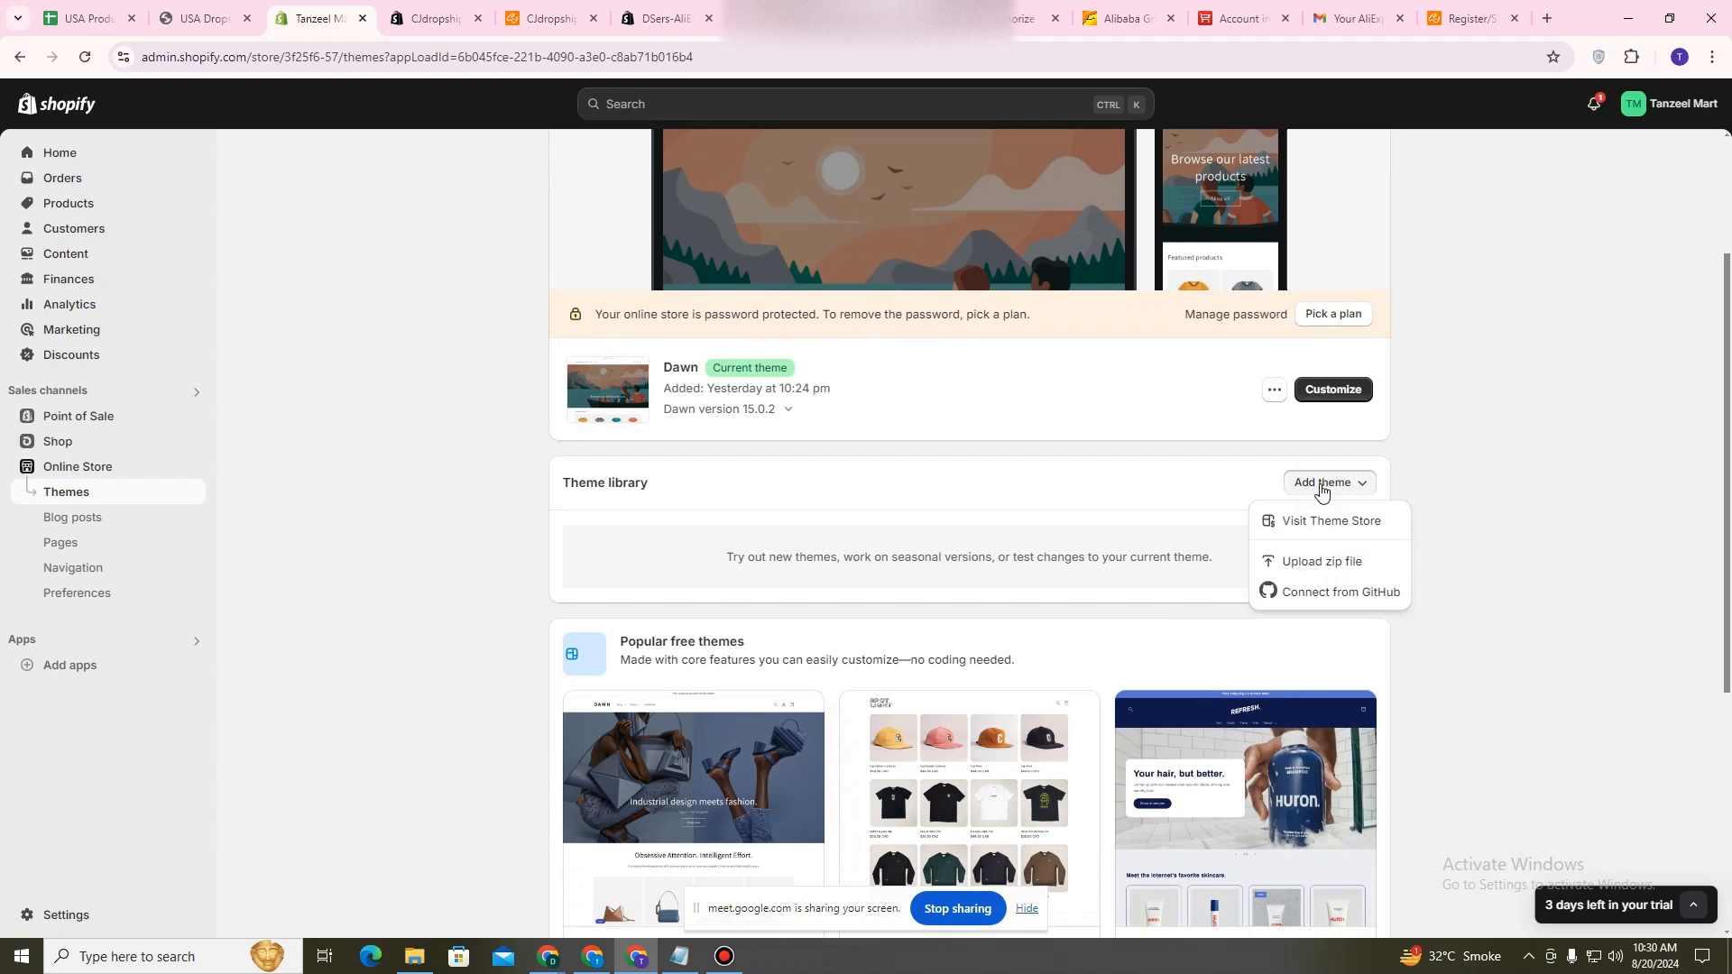
left_click(1328, 565)
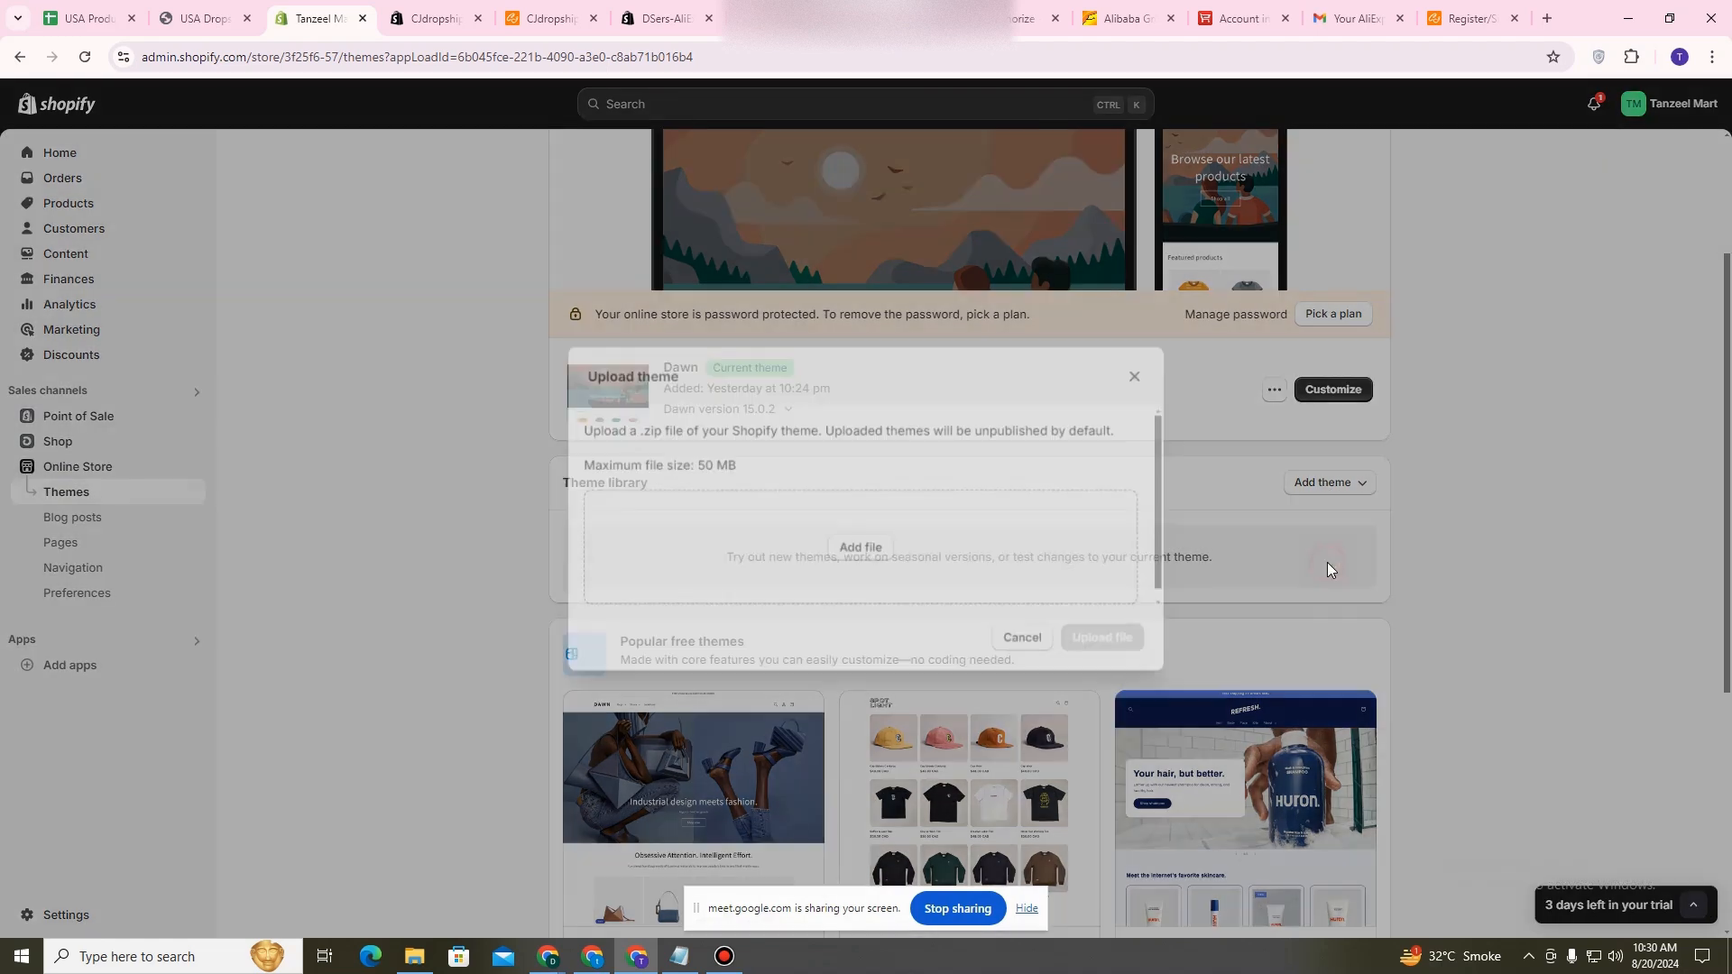
left_click(872, 536)
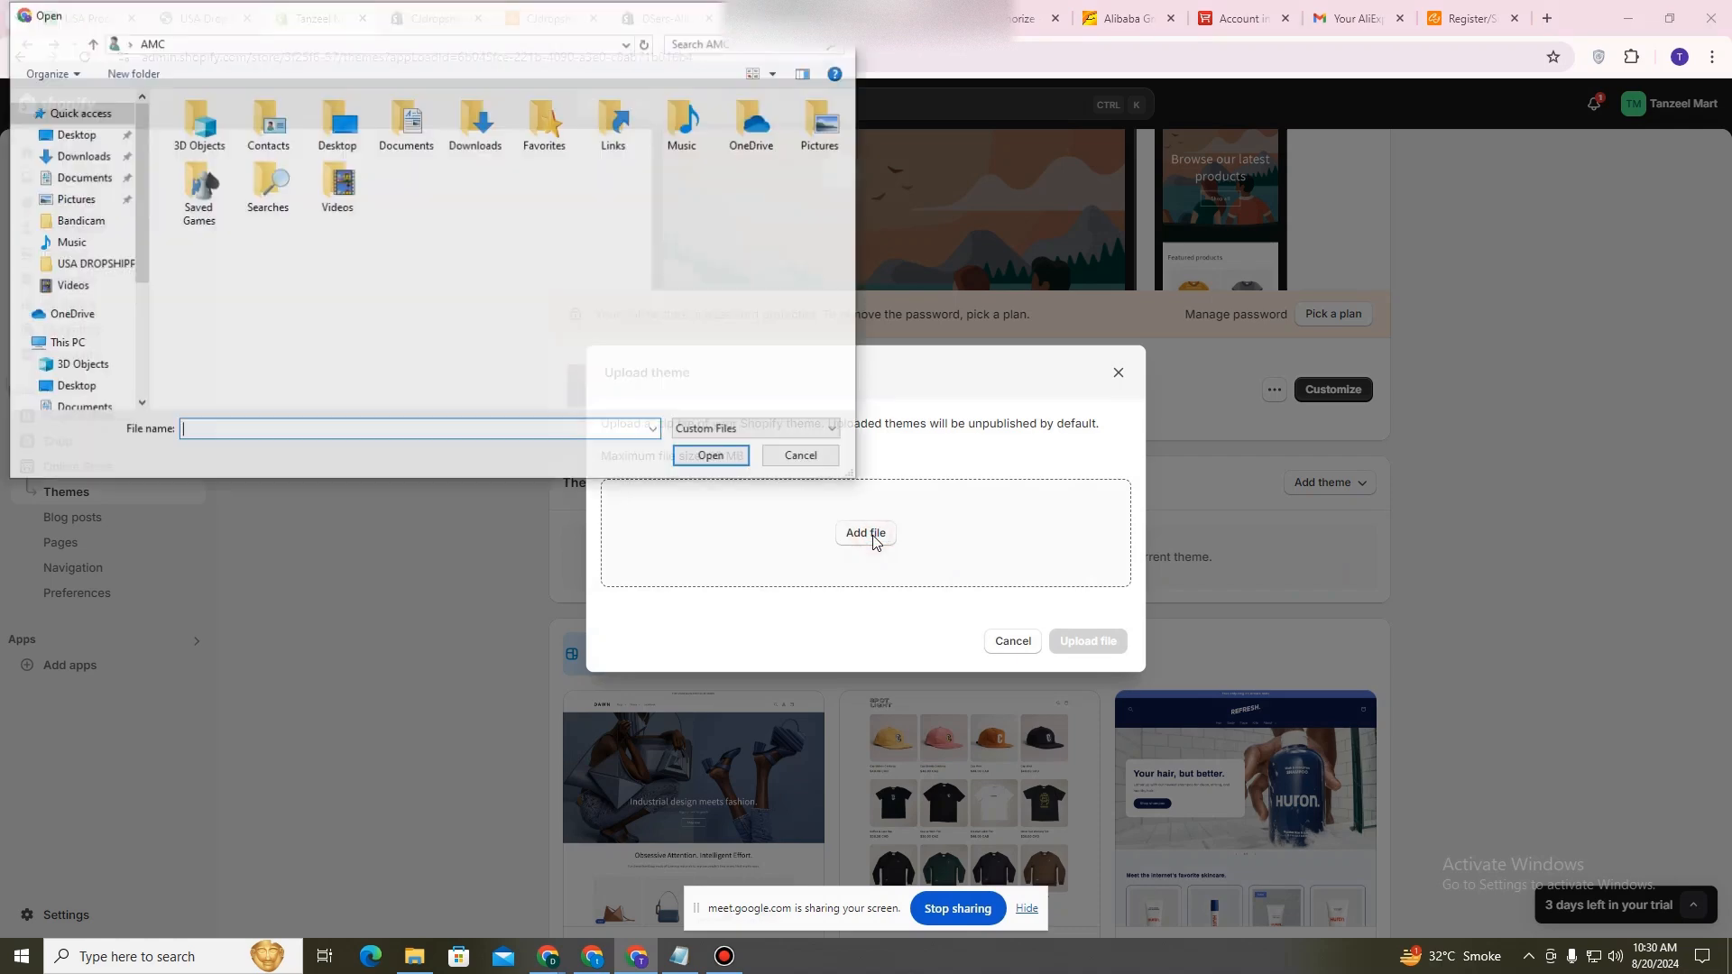
left_click(90, 266)
left_click(214, 165)
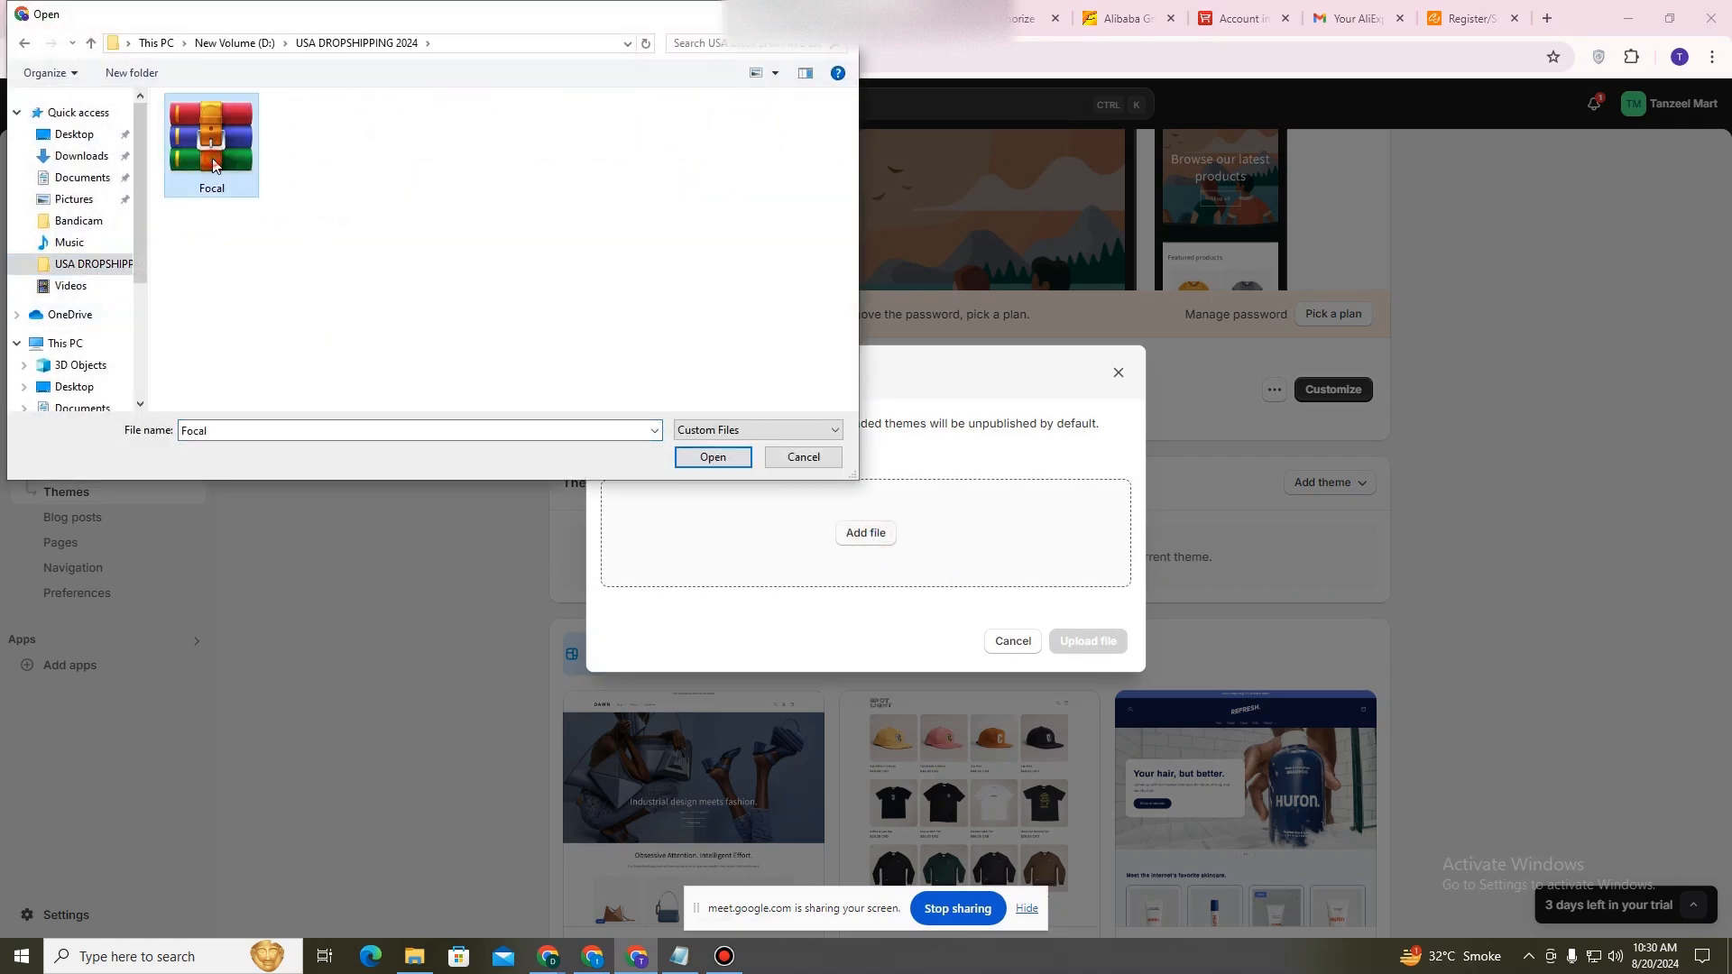
left_click(691, 457)
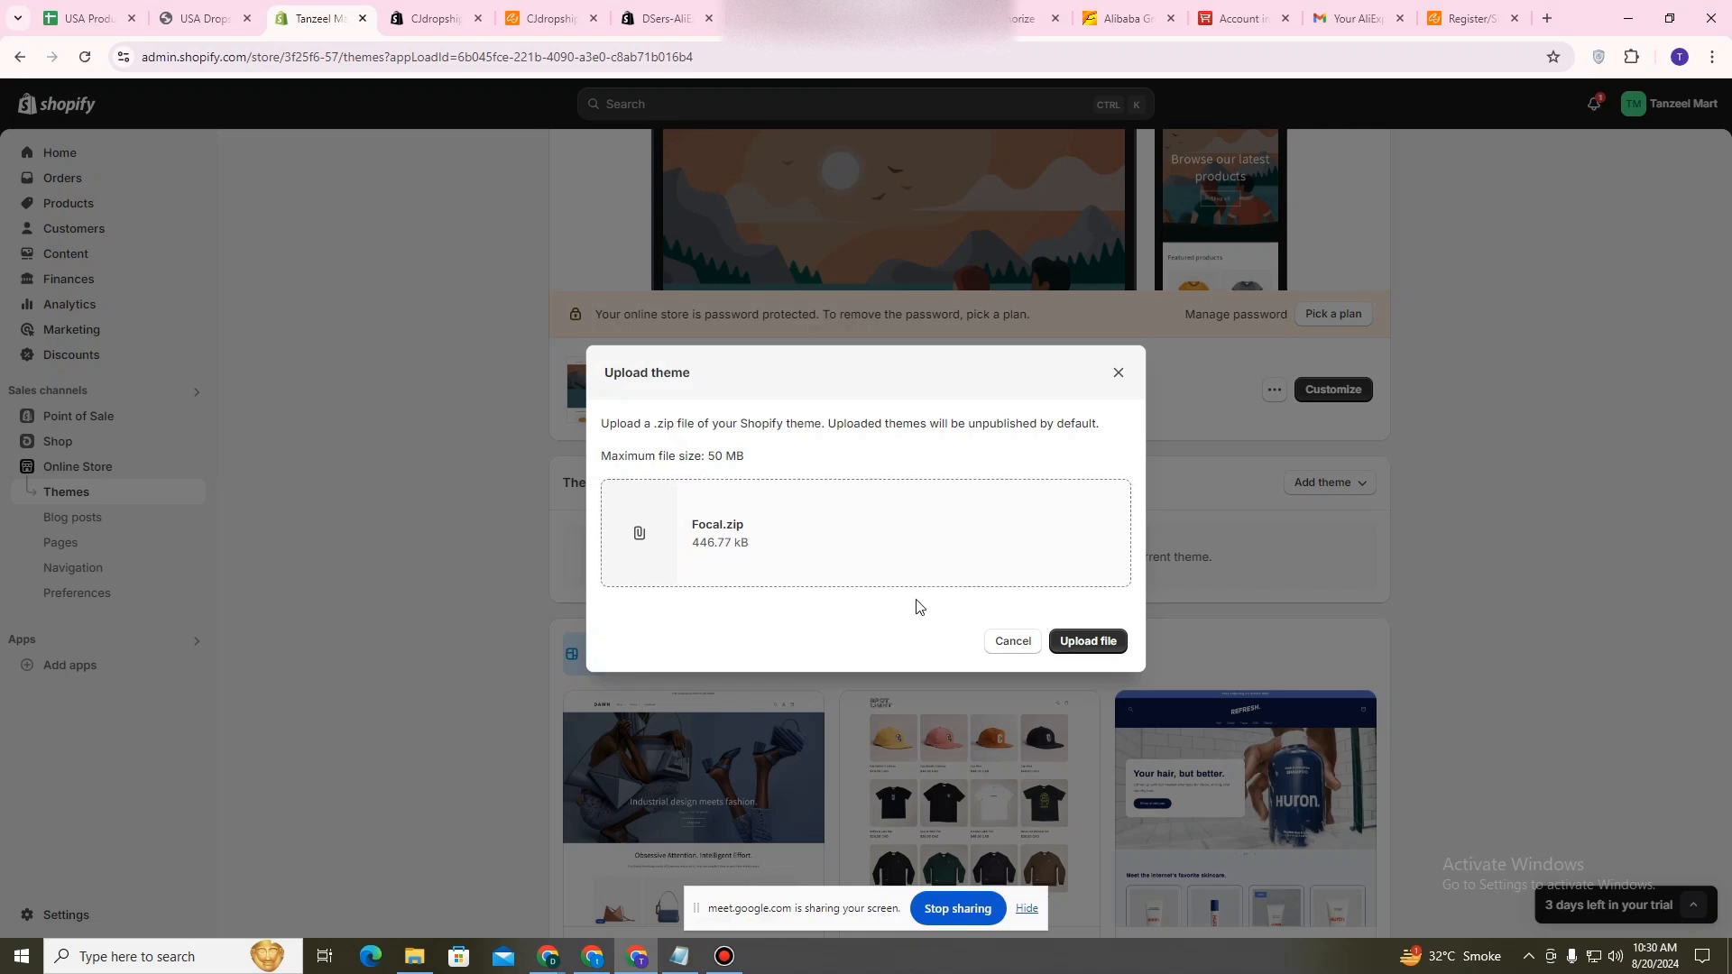
left_click(1088, 637)
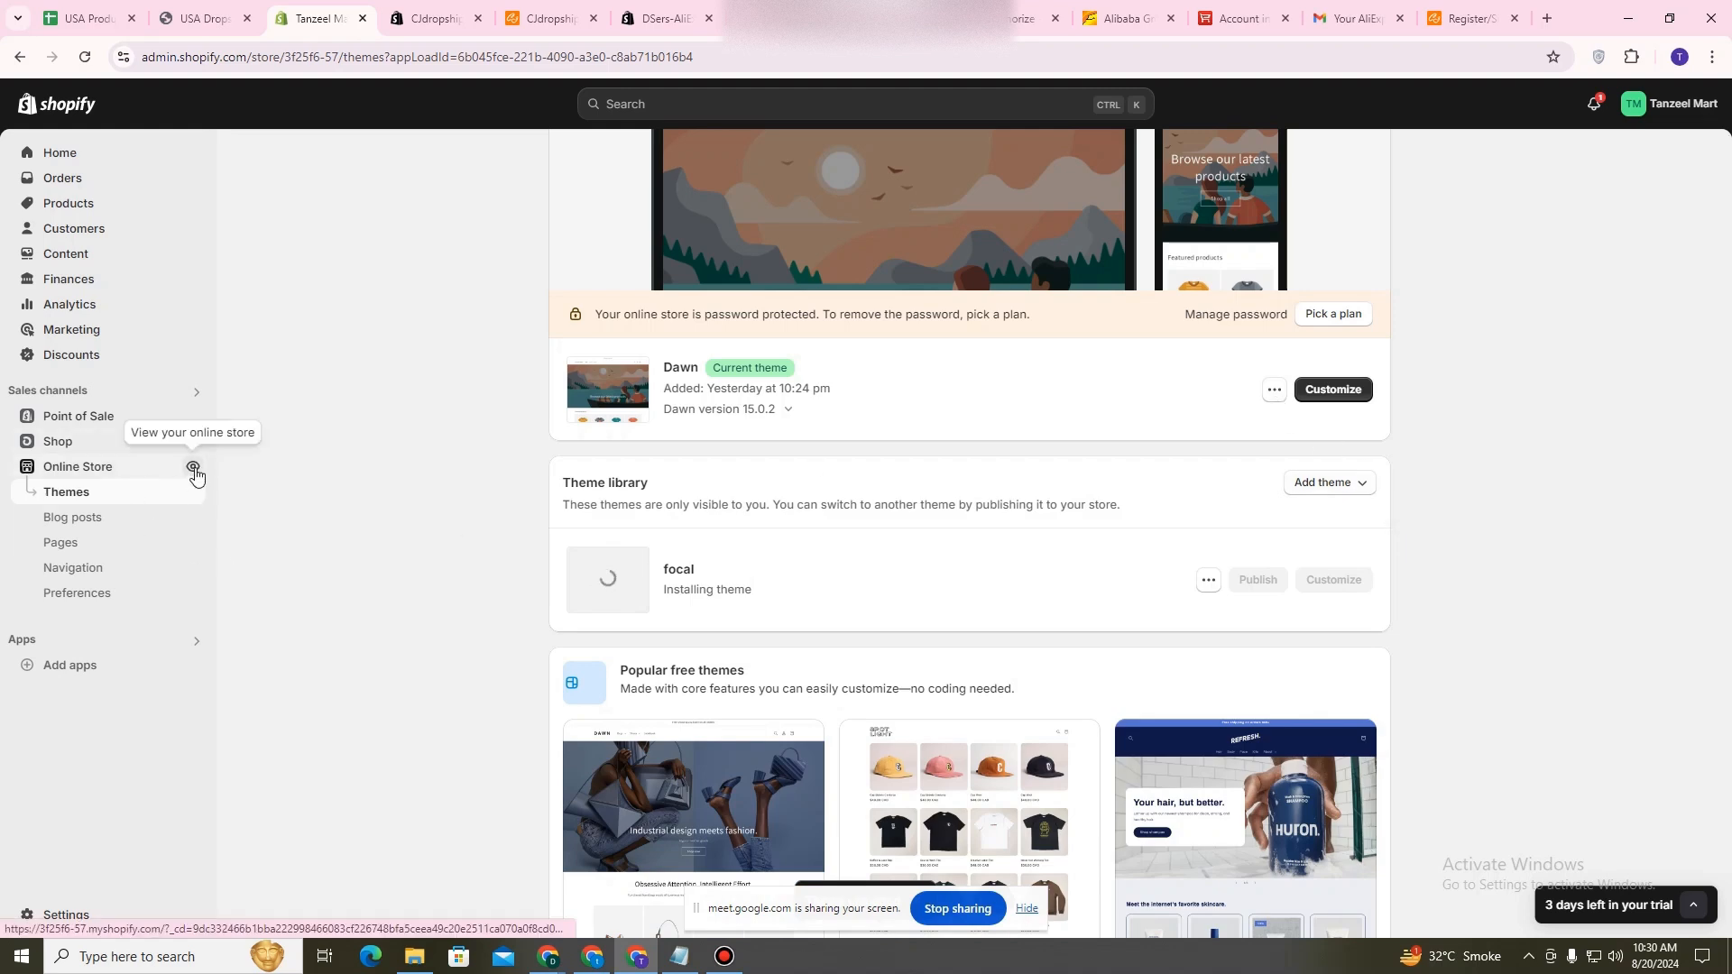
View the live storefront's home page down to the email signup area, and return to the themes page.
left_click(195, 469)
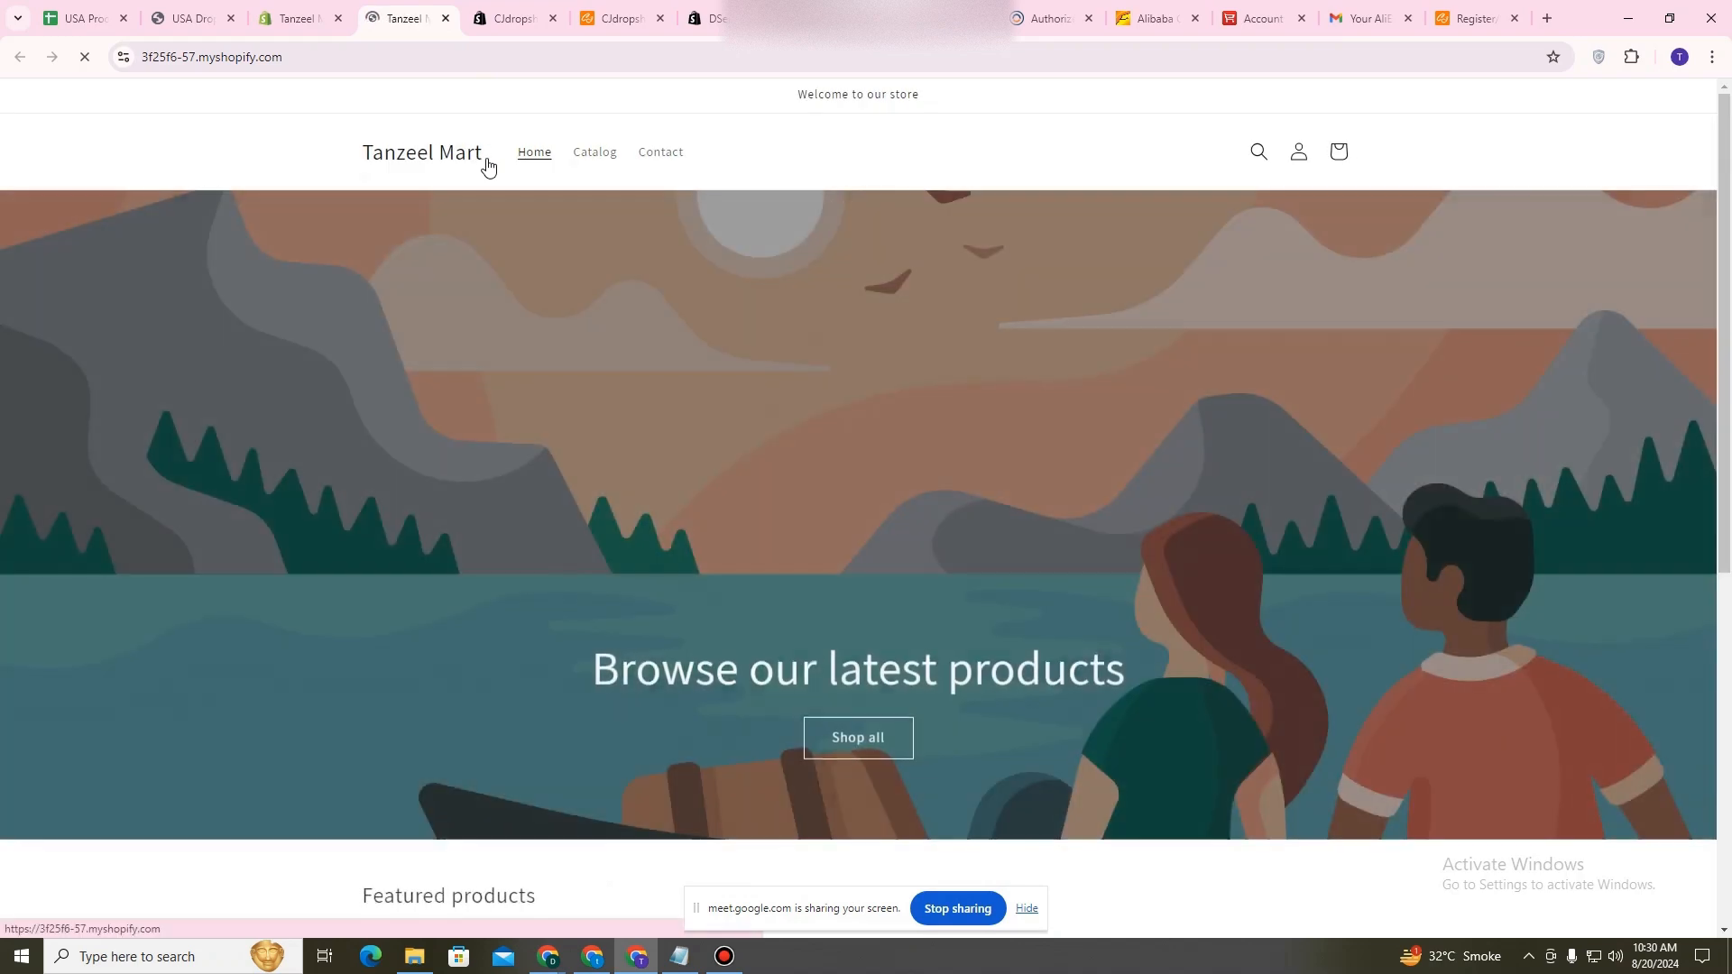
scroll(1729, 621, "down", 7)
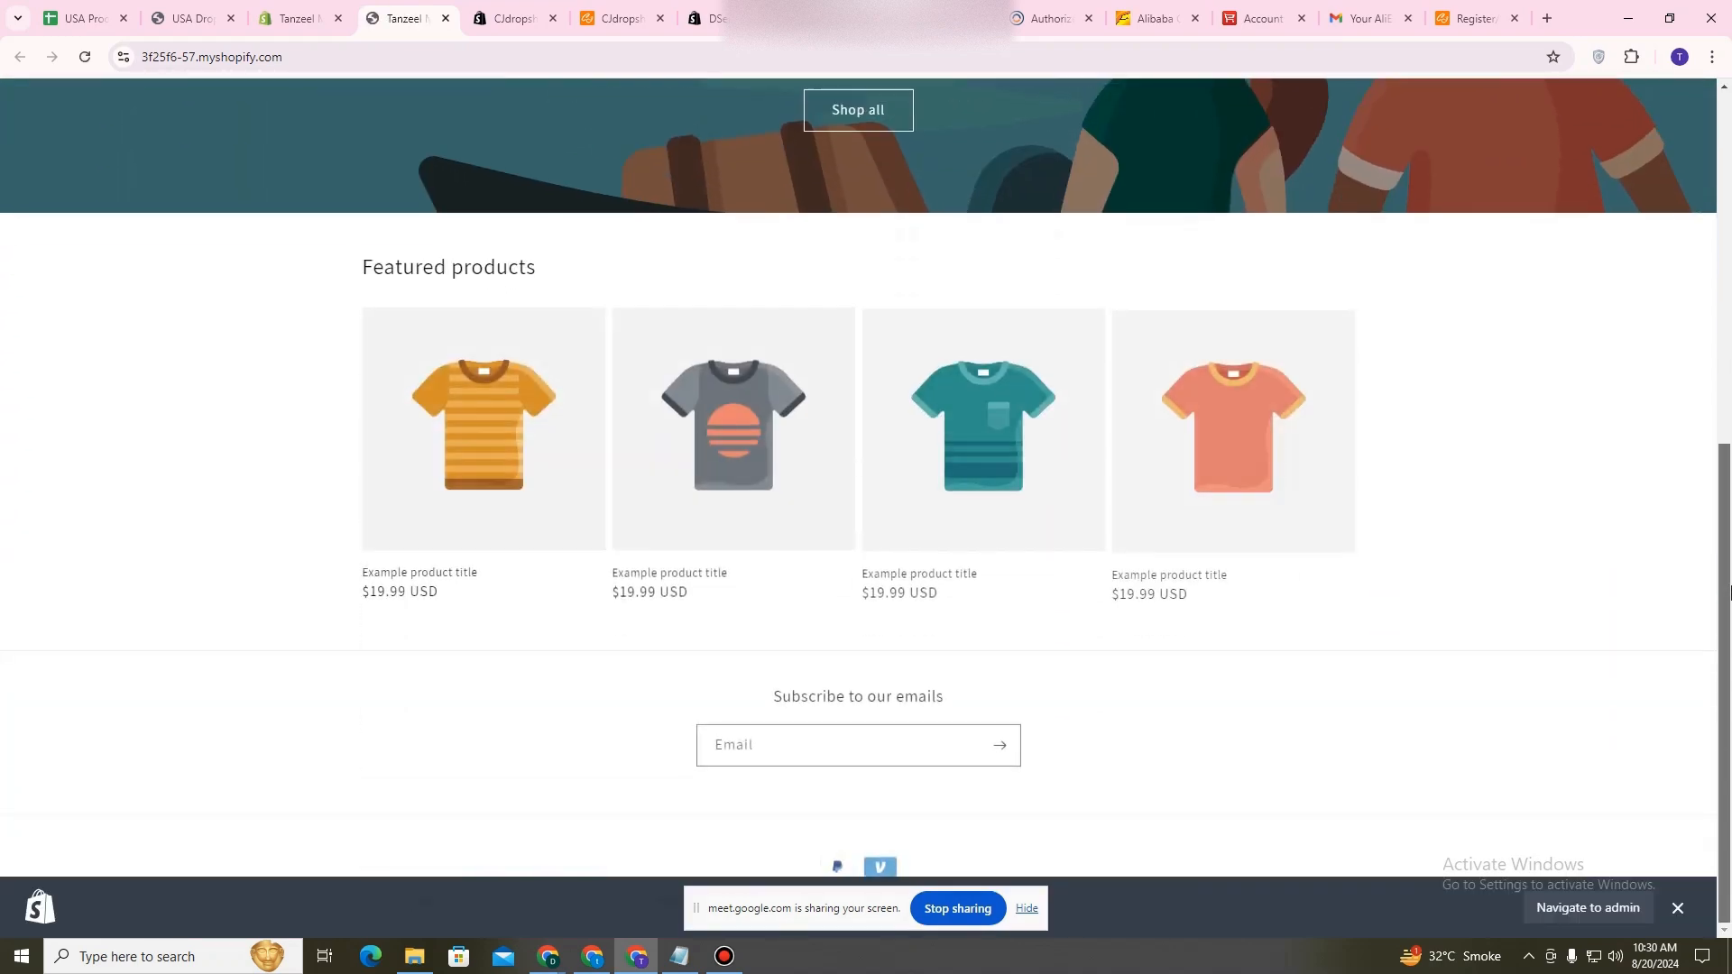
left_click_drag(1729, 620, 1730, 317)
scroll(1675, 237, "up", 4)
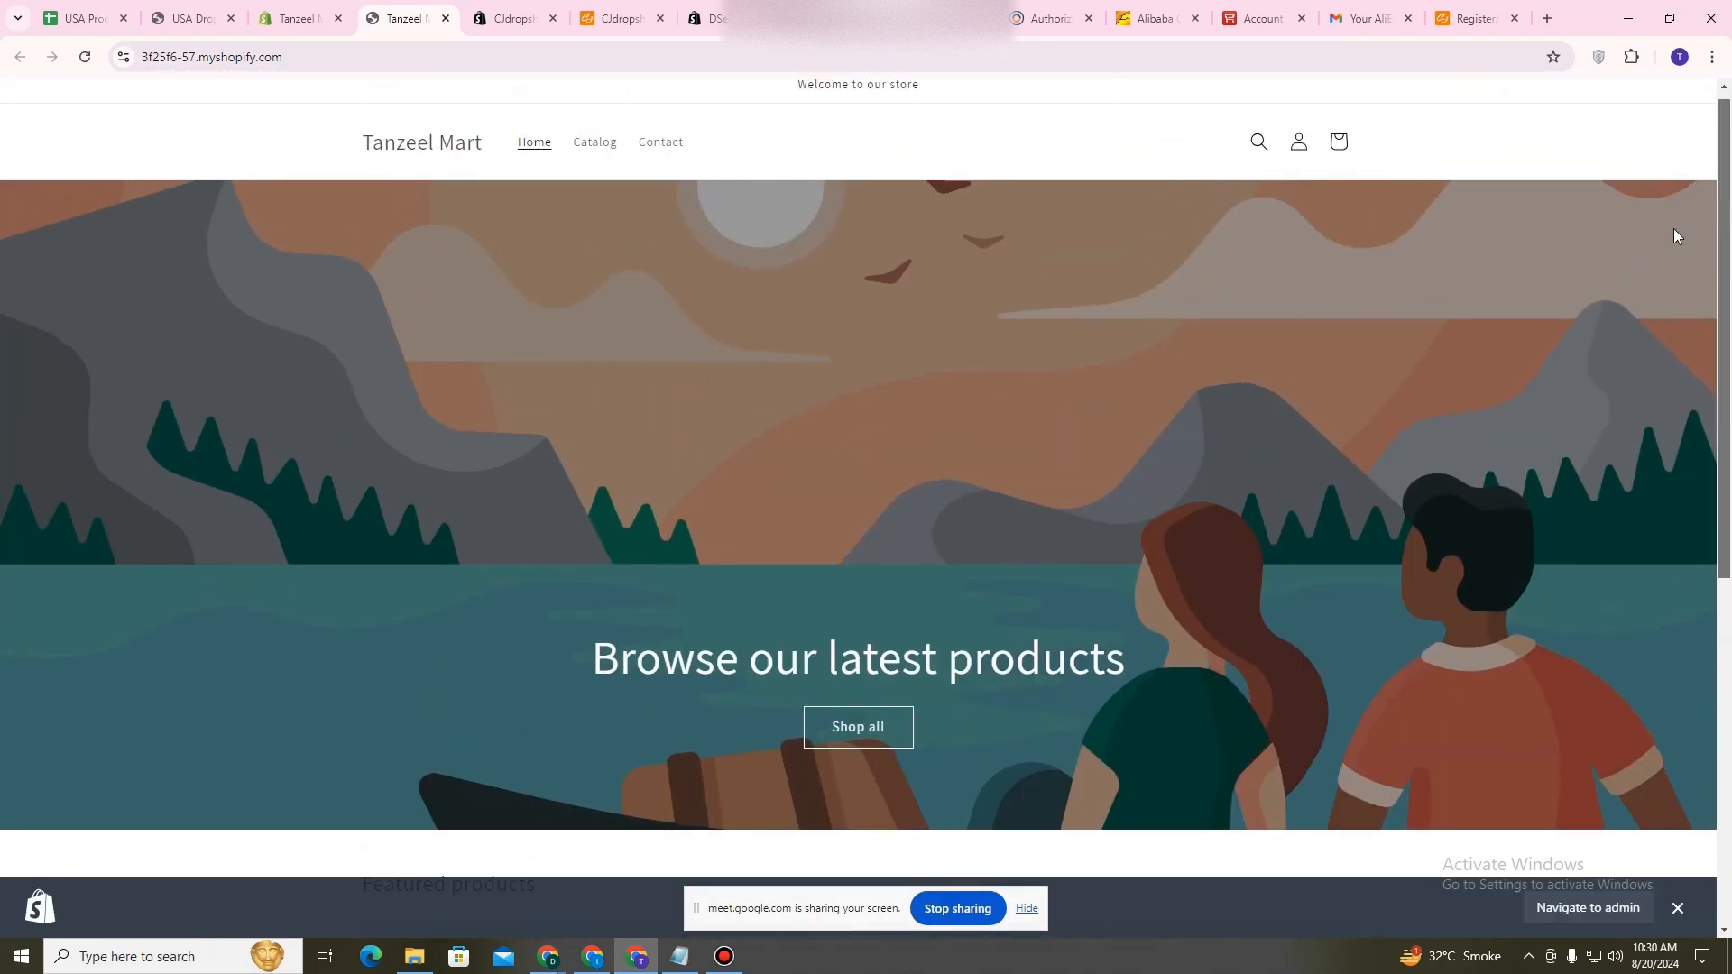
left_click(290, 9)
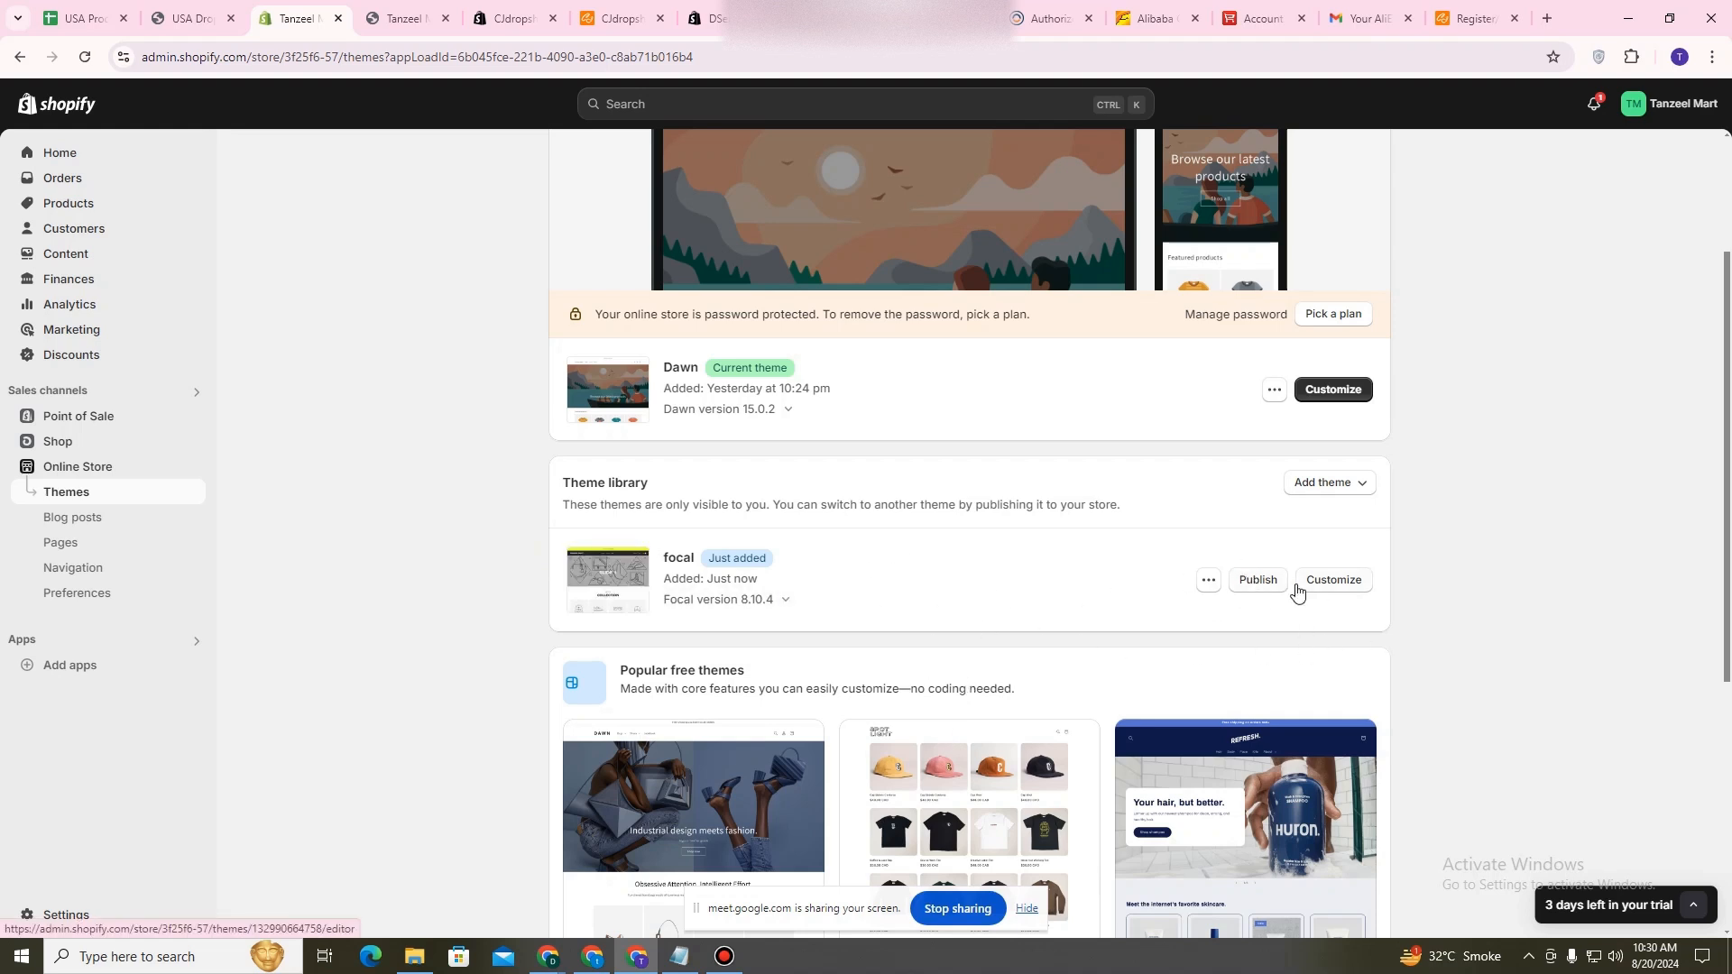
left_click(193, 467)
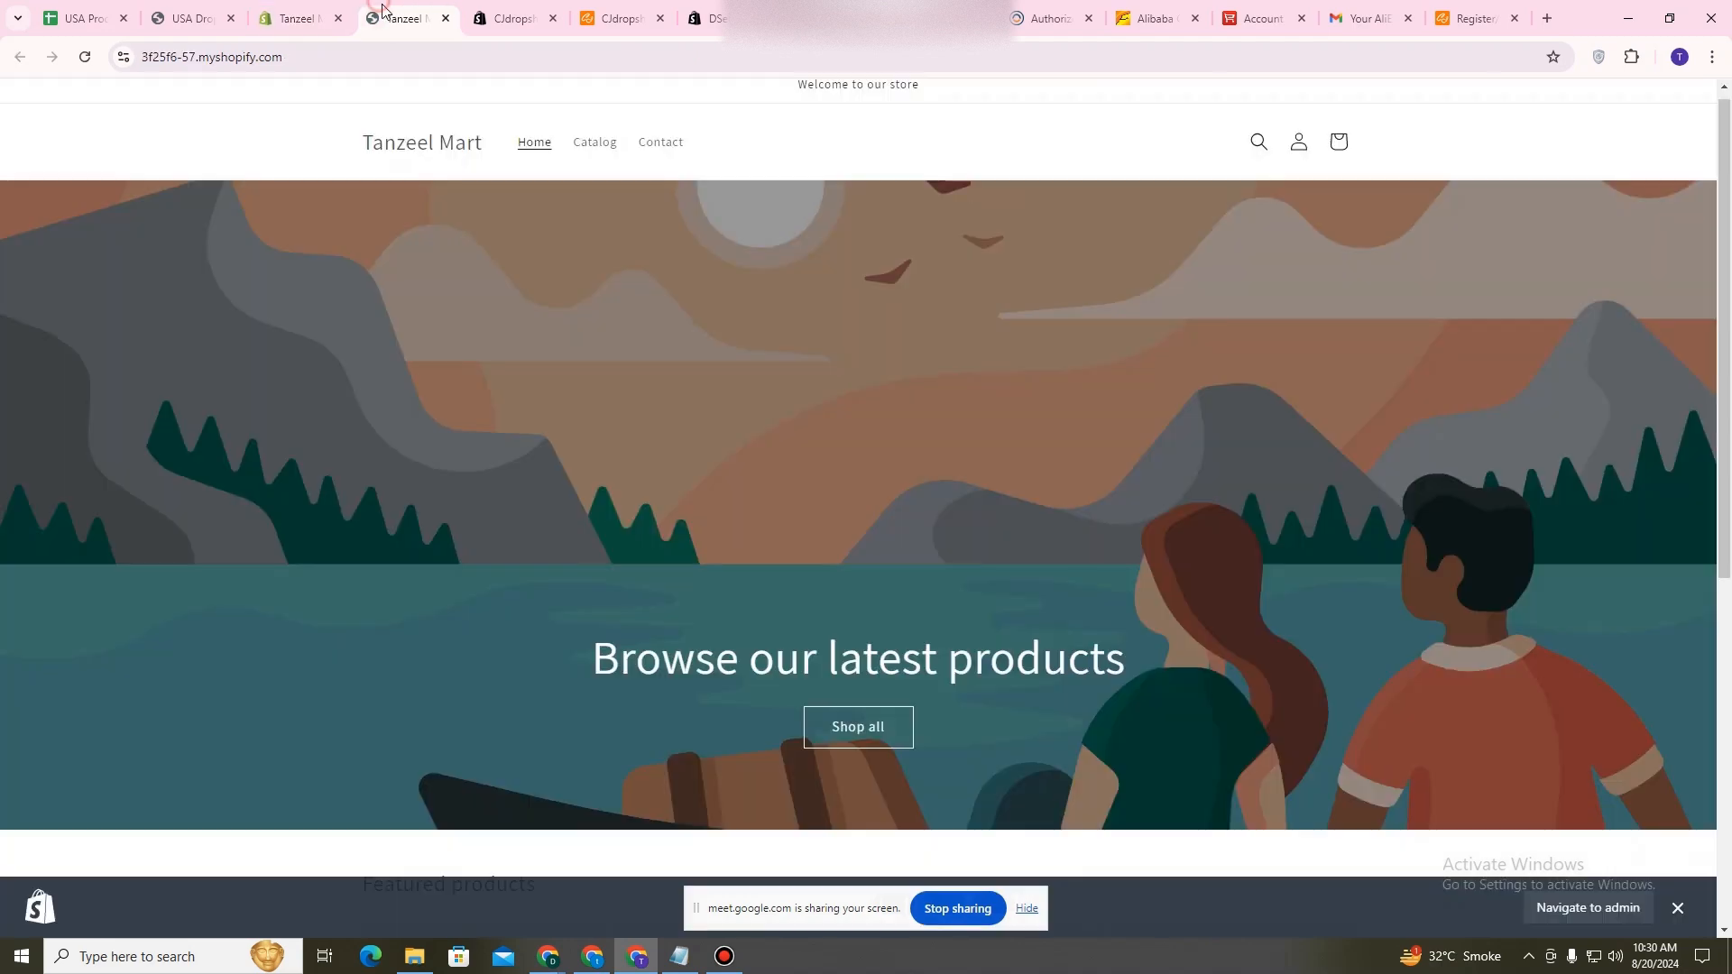
scroll(920, 632, "down", 5)
left_click(298, 18)
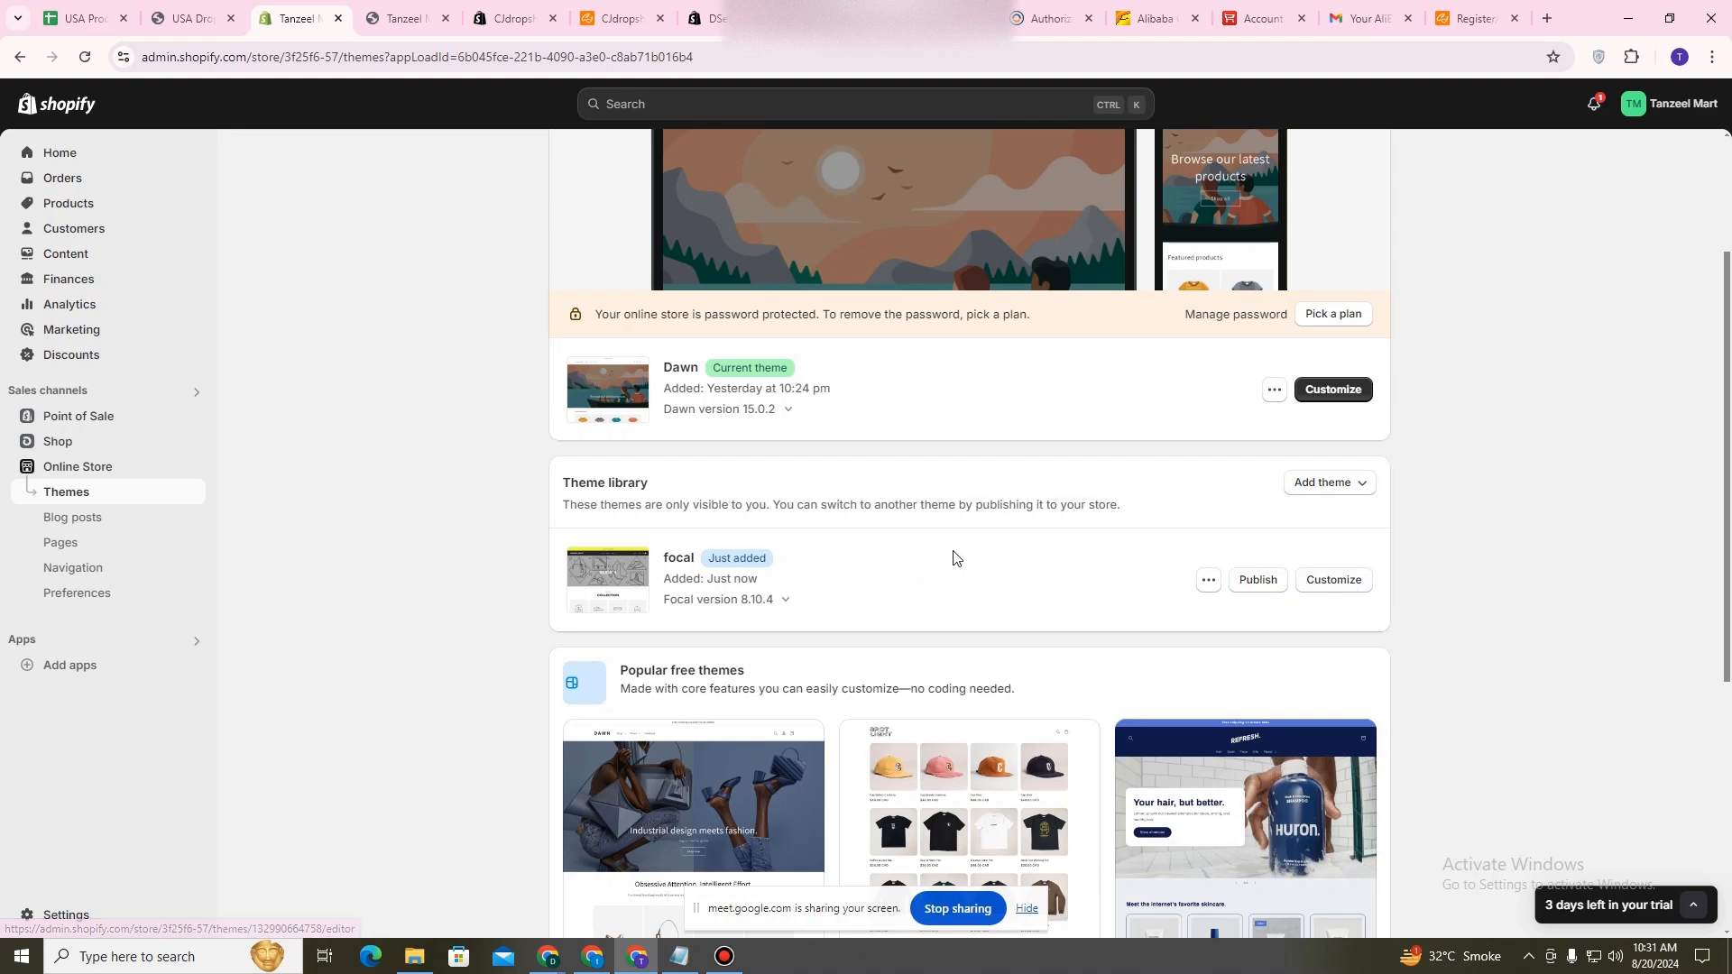
Open the focal theme for customization and review its home page sections down to the footer.
left_click(1328, 579)
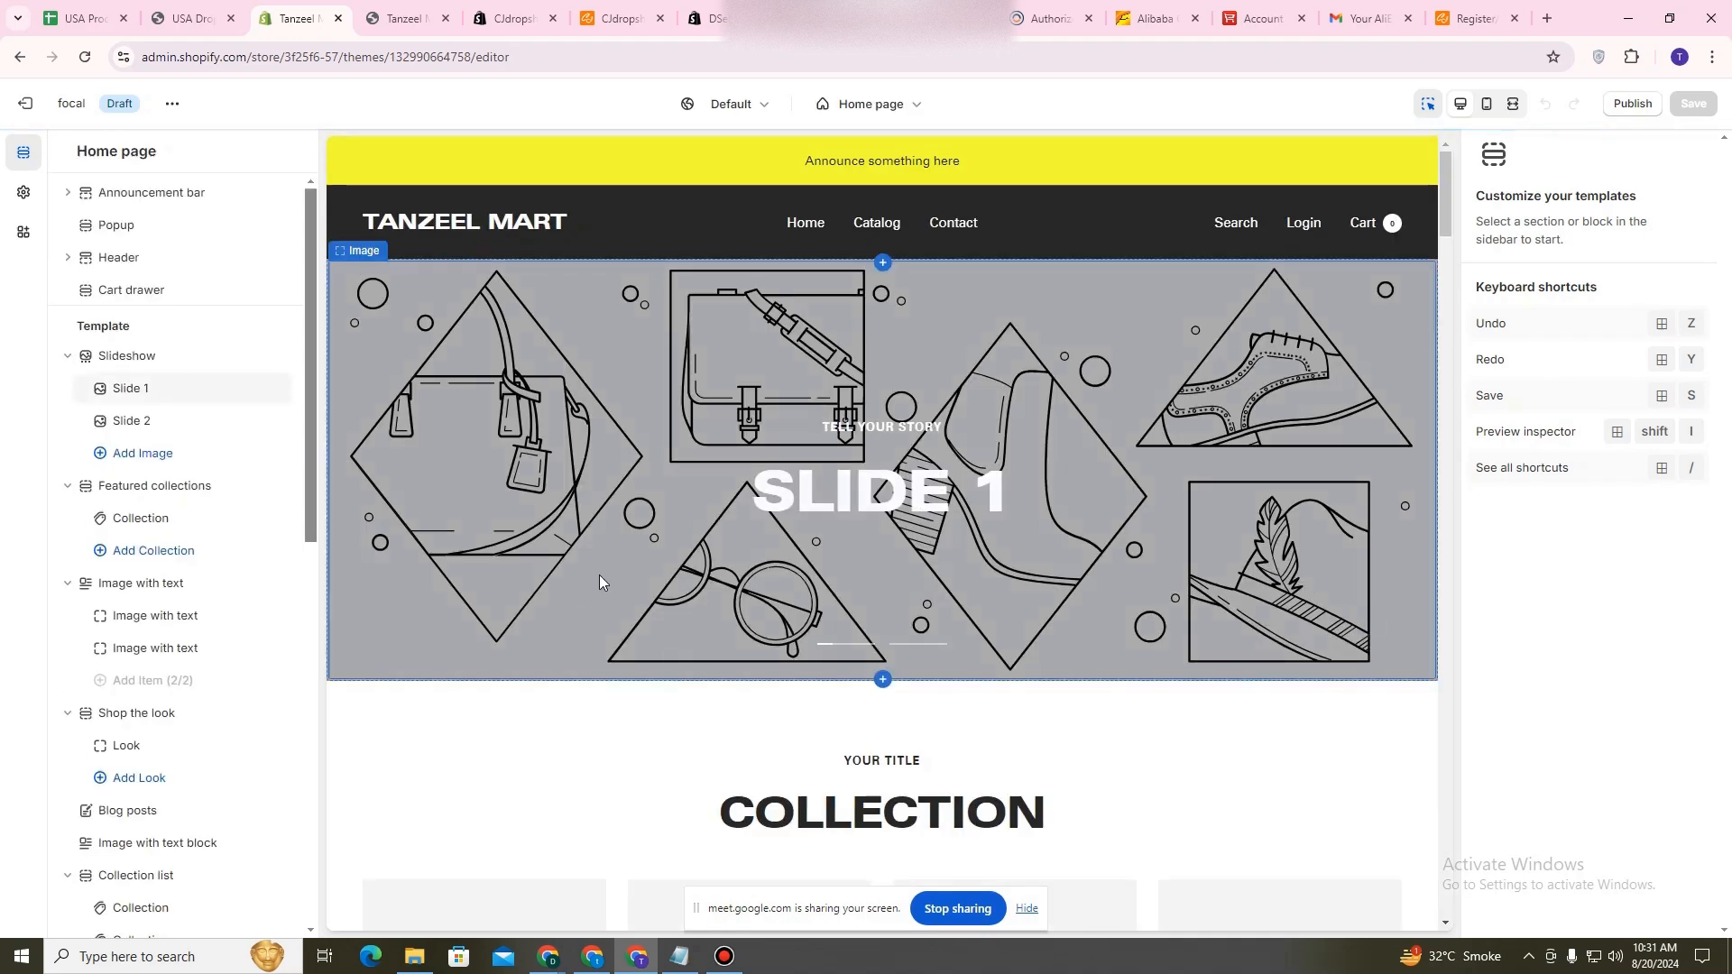
scroll(1227, 542, "down", 10)
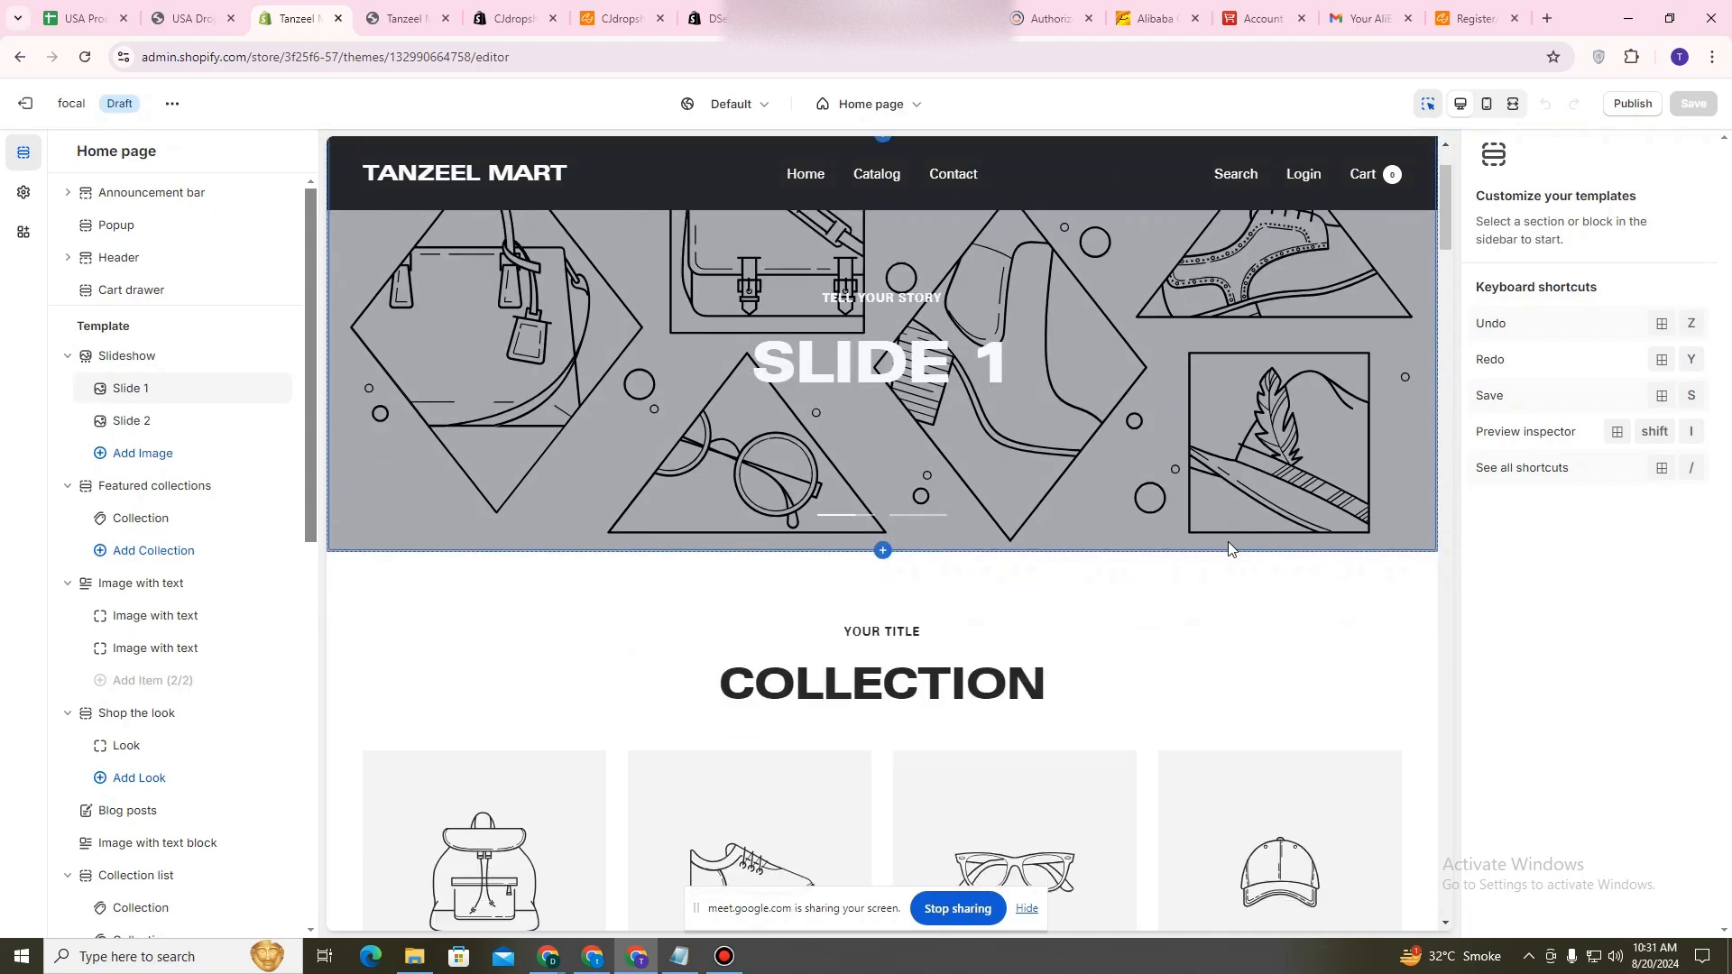
scroll(1222, 573, "down", 15)
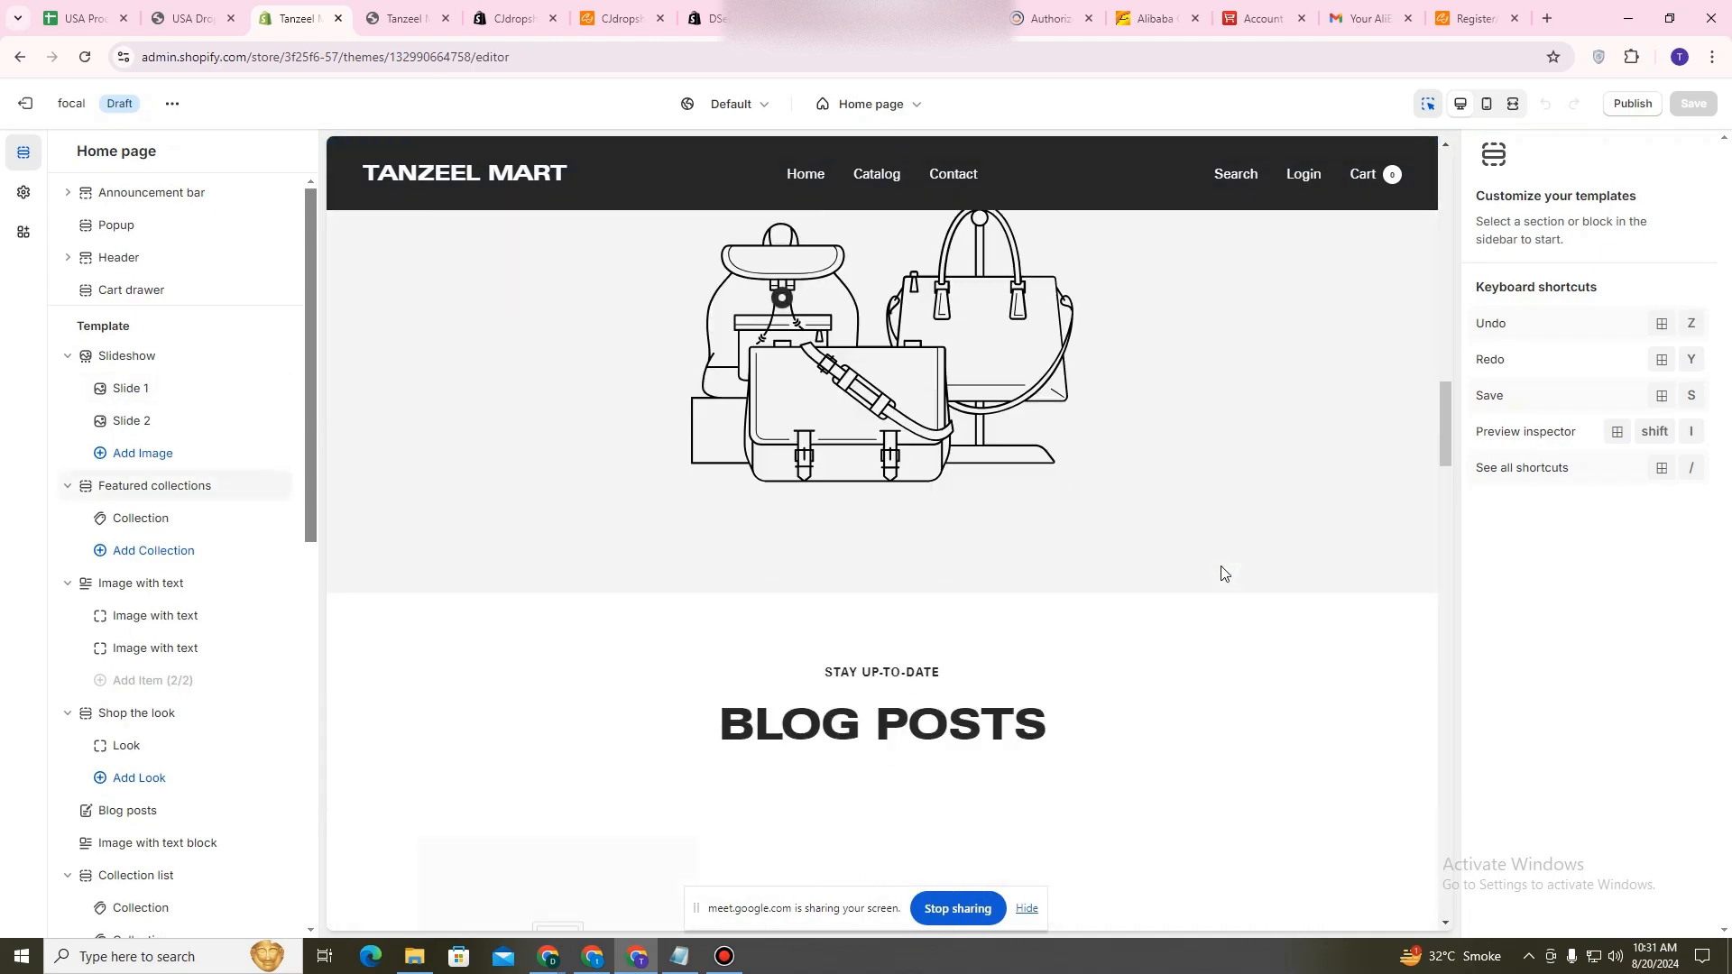
scroll(1222, 574, "down", 20)
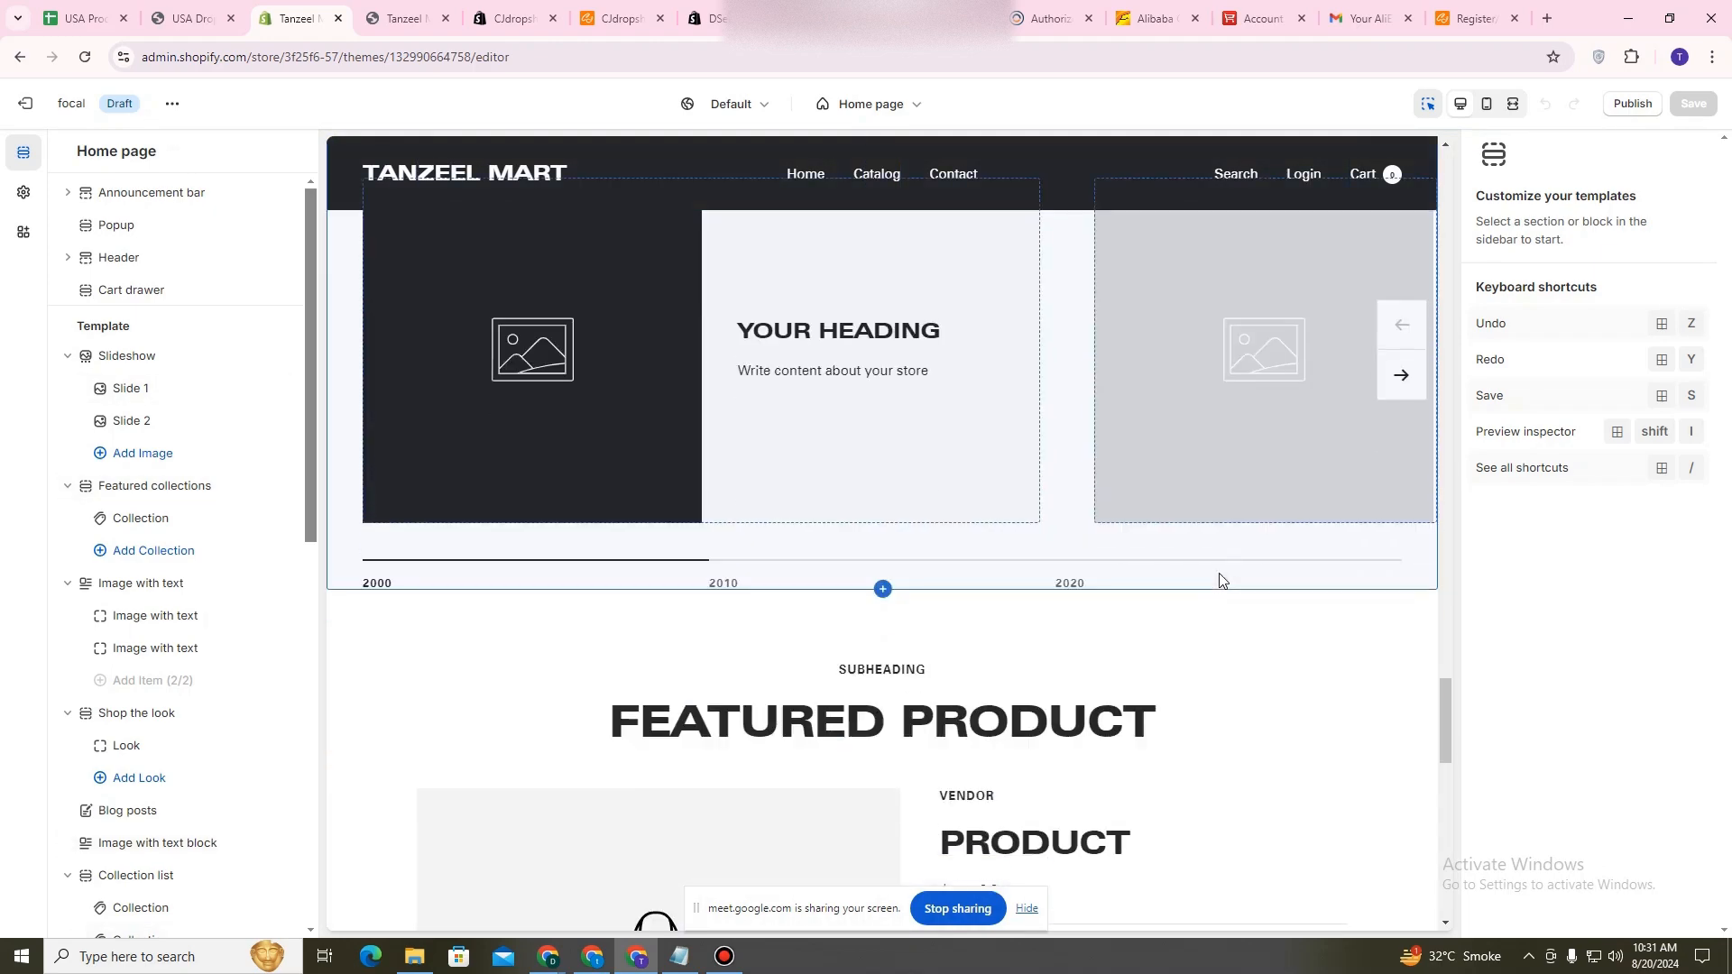
scroll(1218, 571, "down", 3)
scroll(1222, 577, "up", 10)
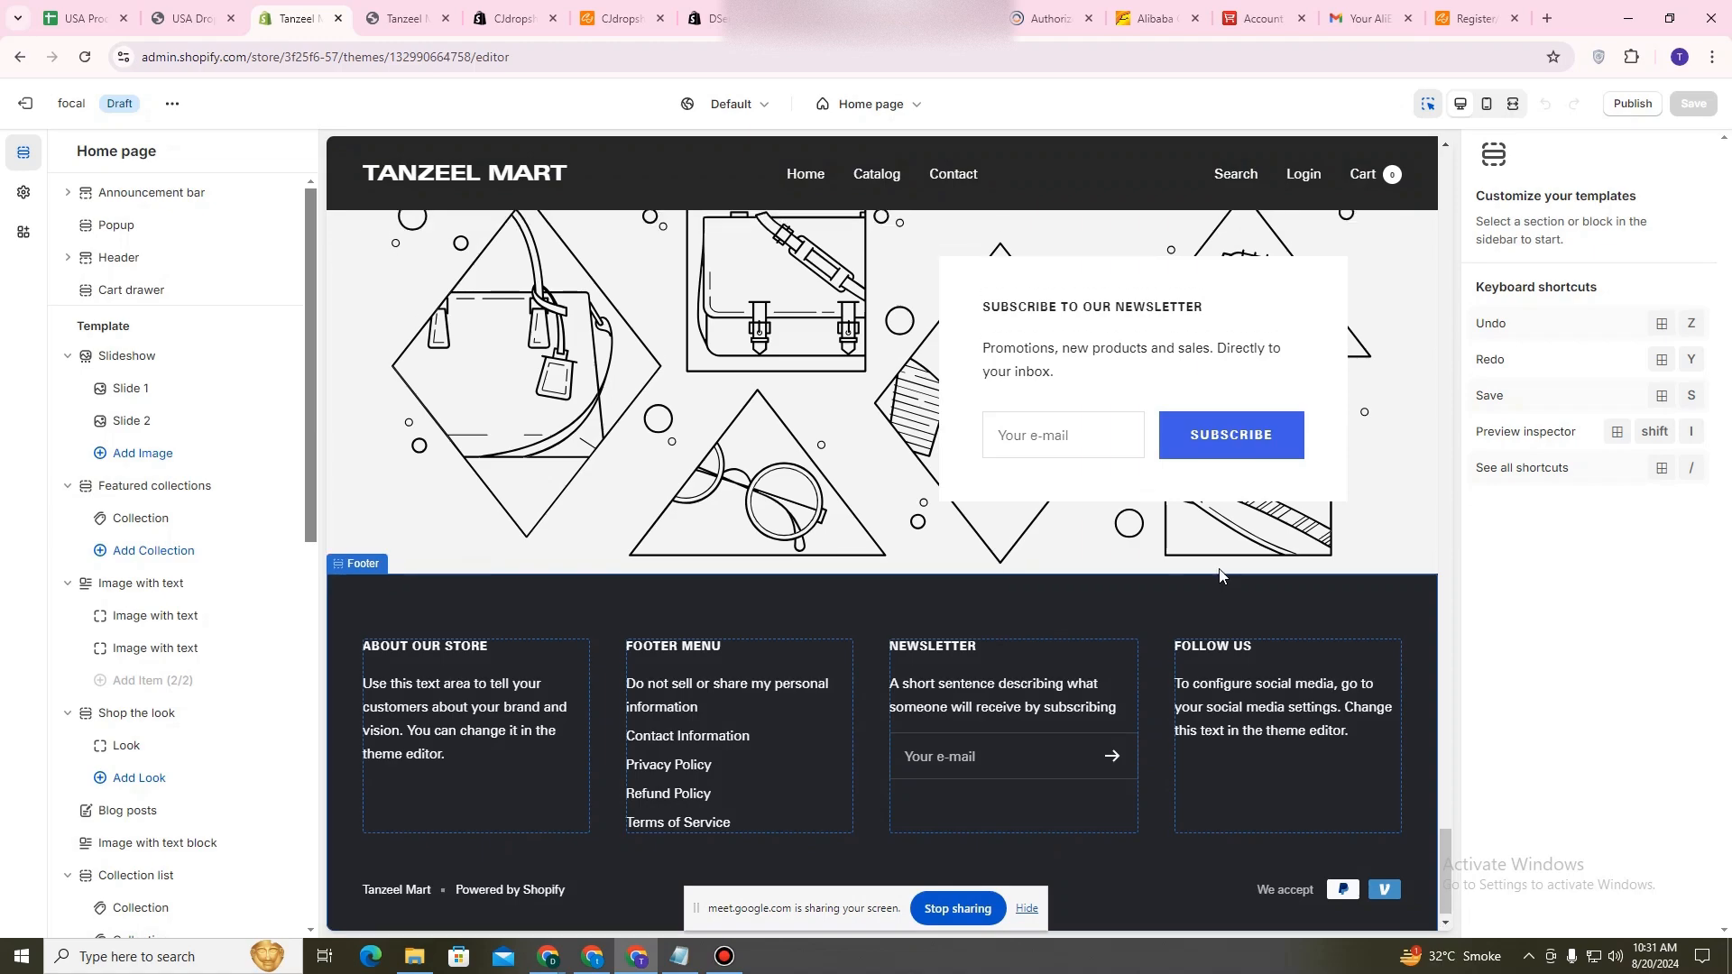
scroll(1228, 584, "up", 20)
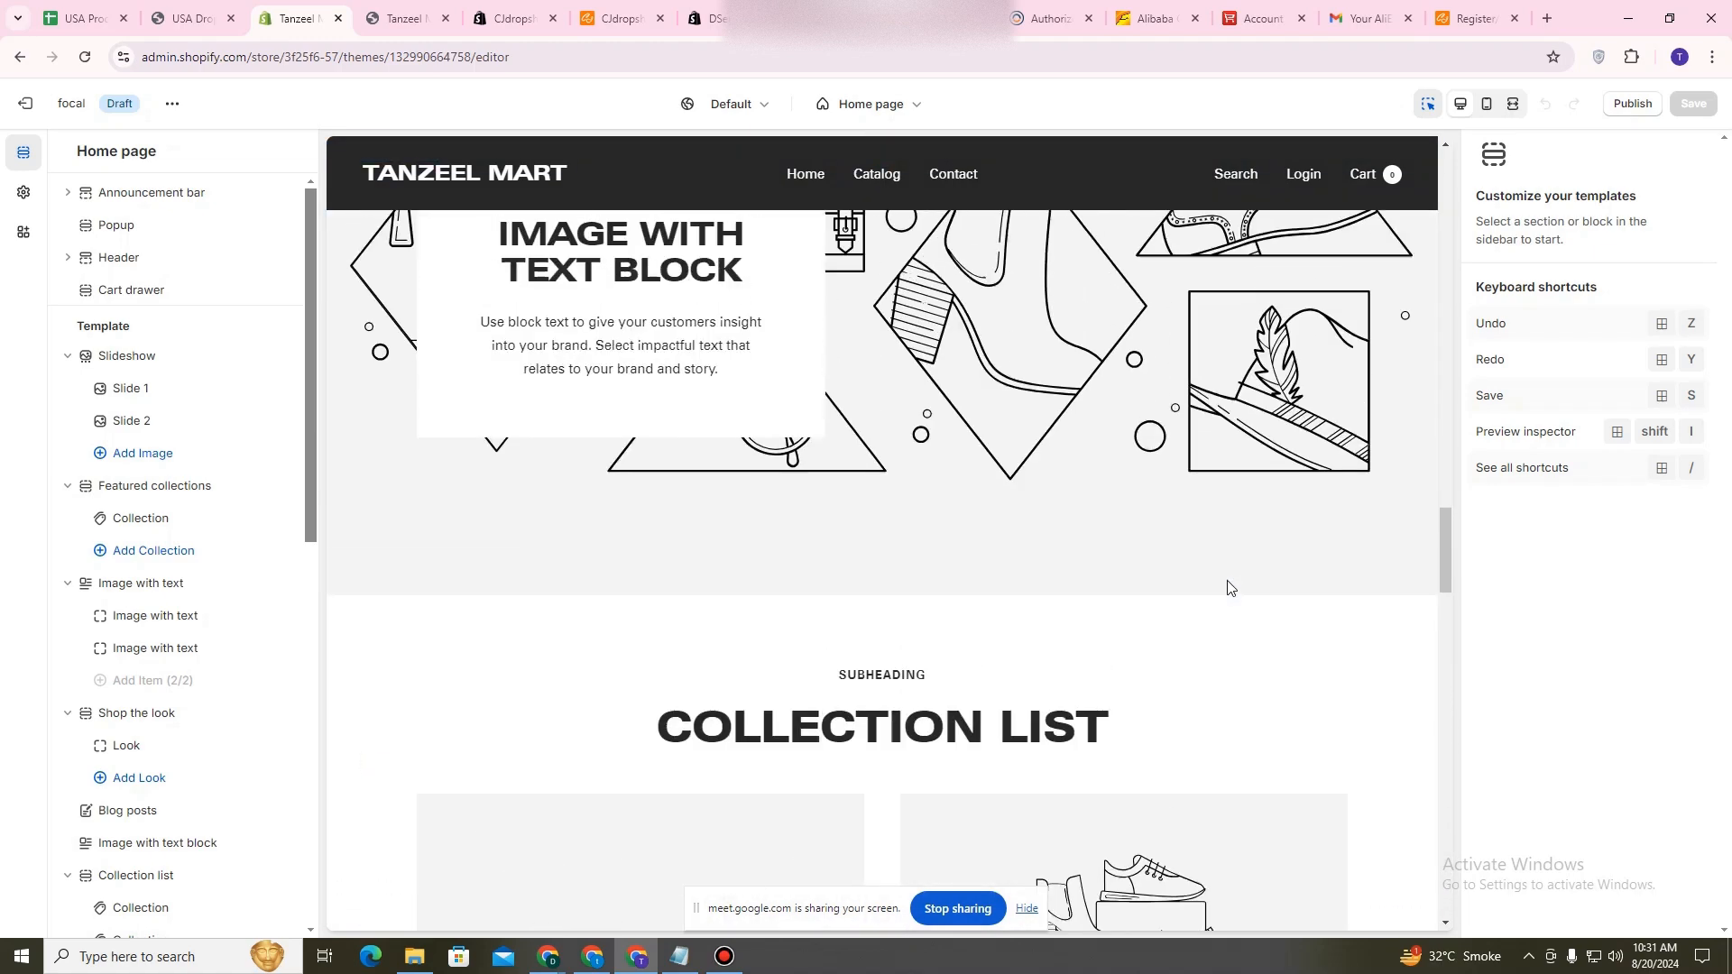
scroll(1233, 580, "up", 6)
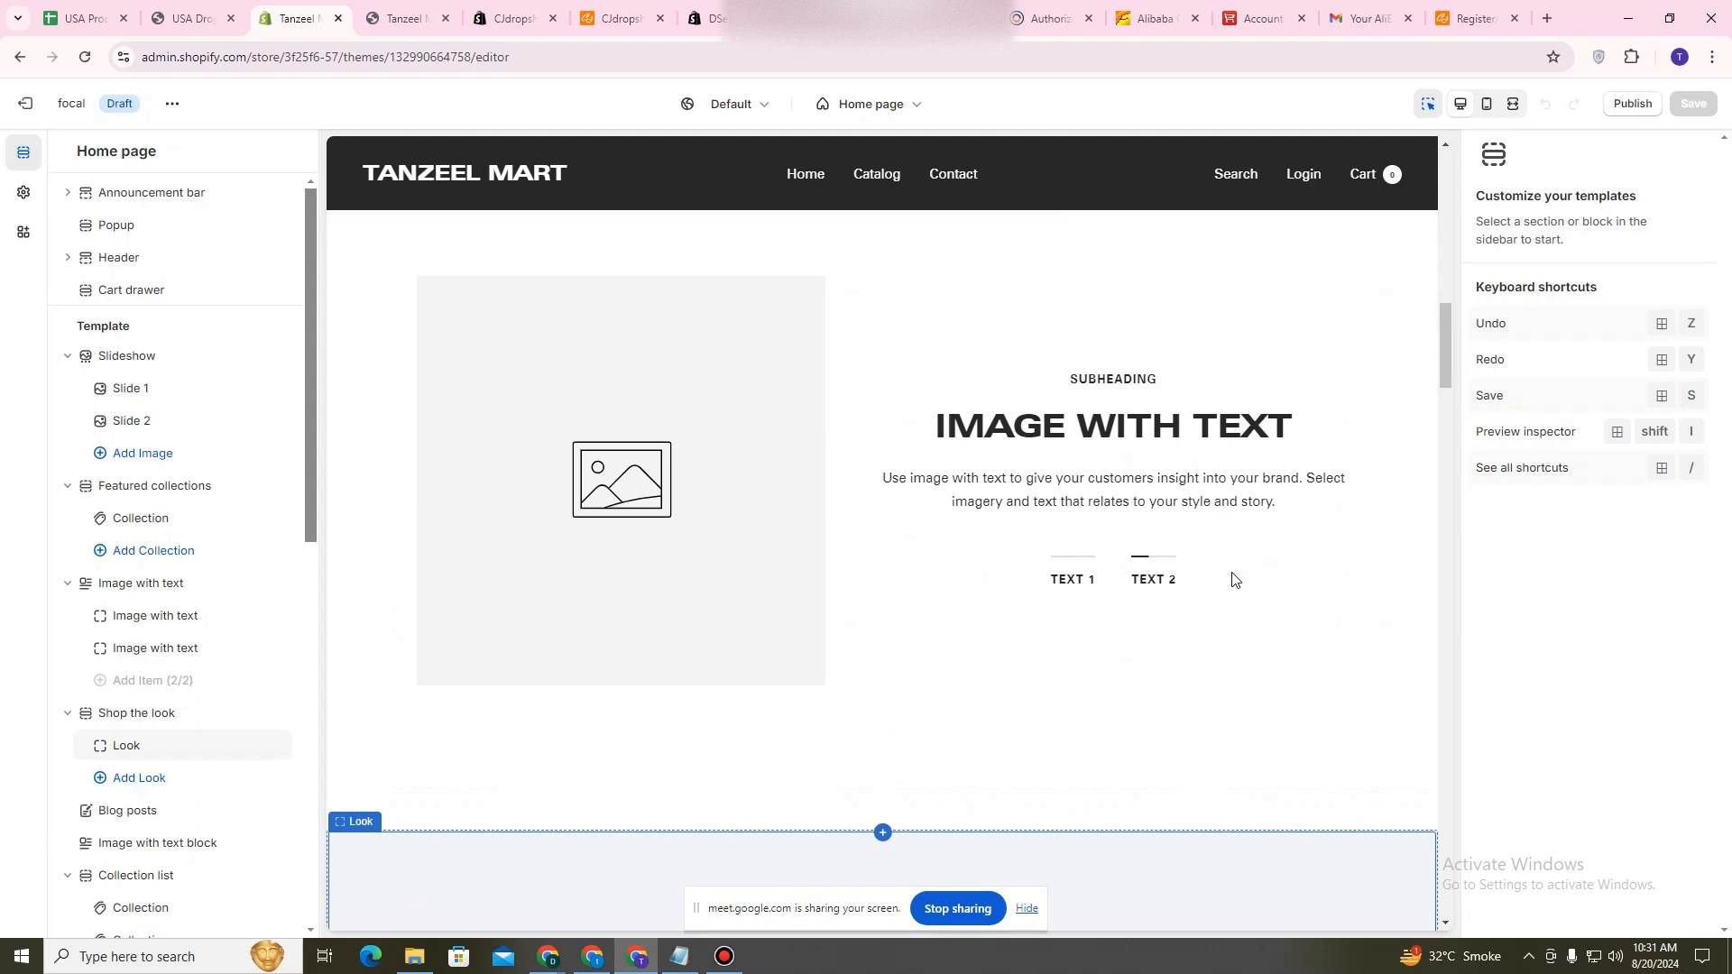
scroll(1232, 579, "up", 15)
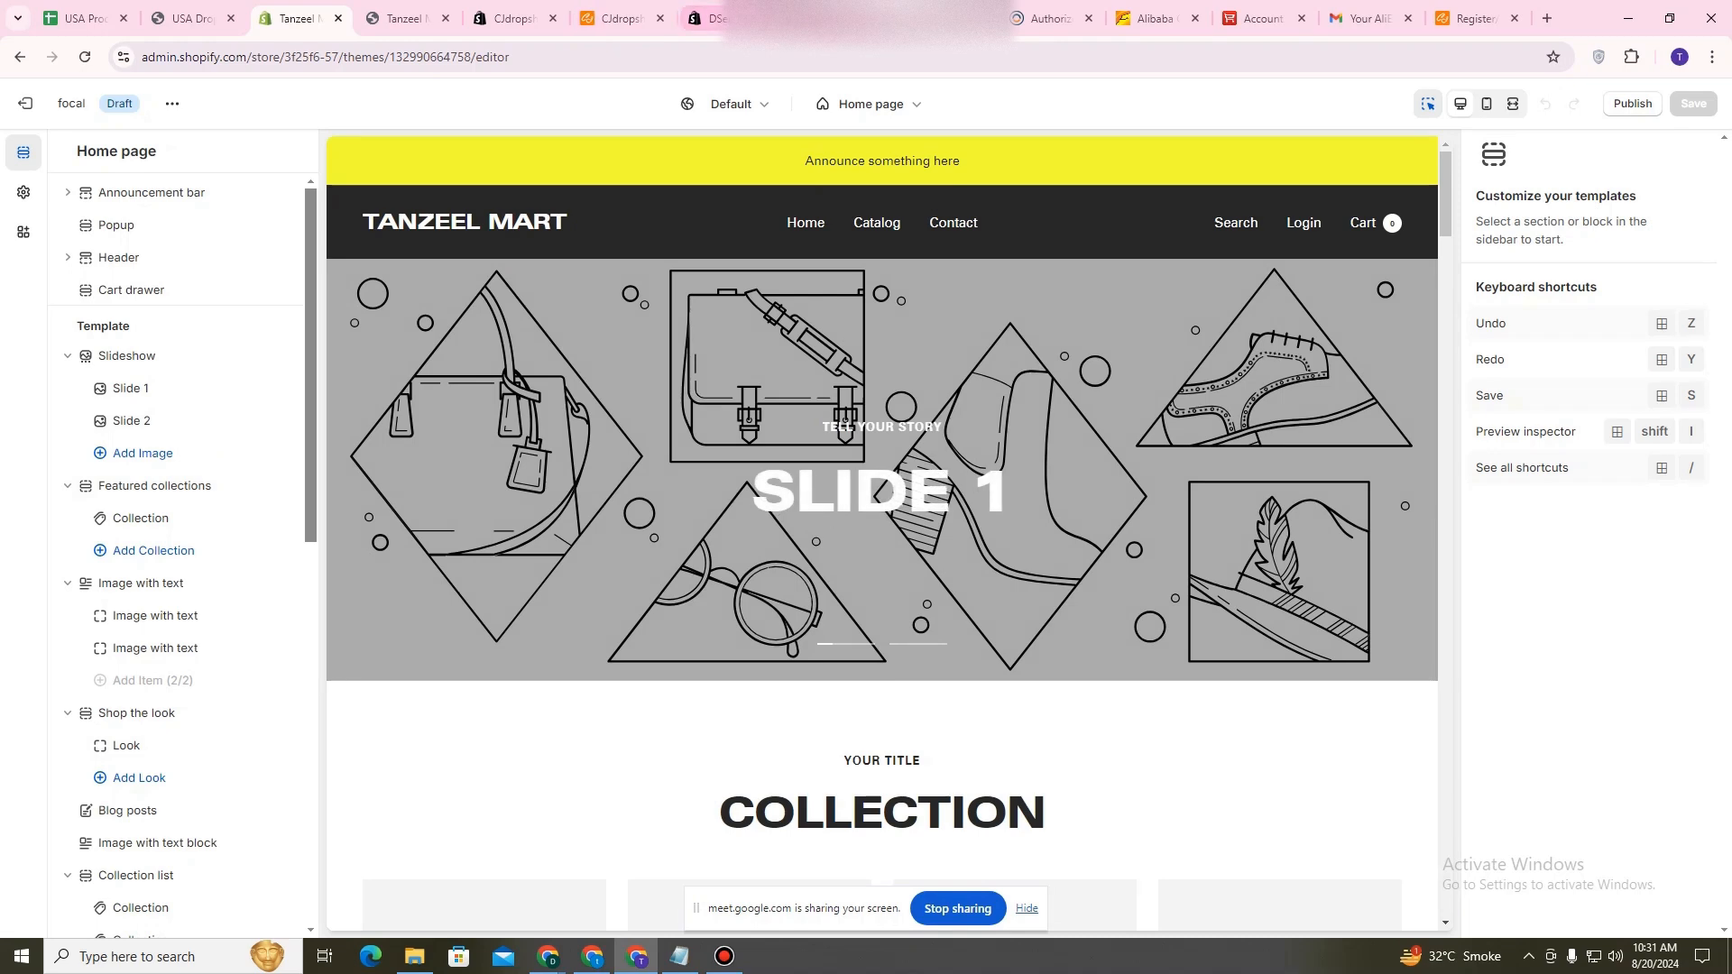
Switch to the live storefront, examine its banner and featured products, and return to the focal theme editor.
left_click(713, 18)
key("ctrl+Tab")
left_click(606, 5)
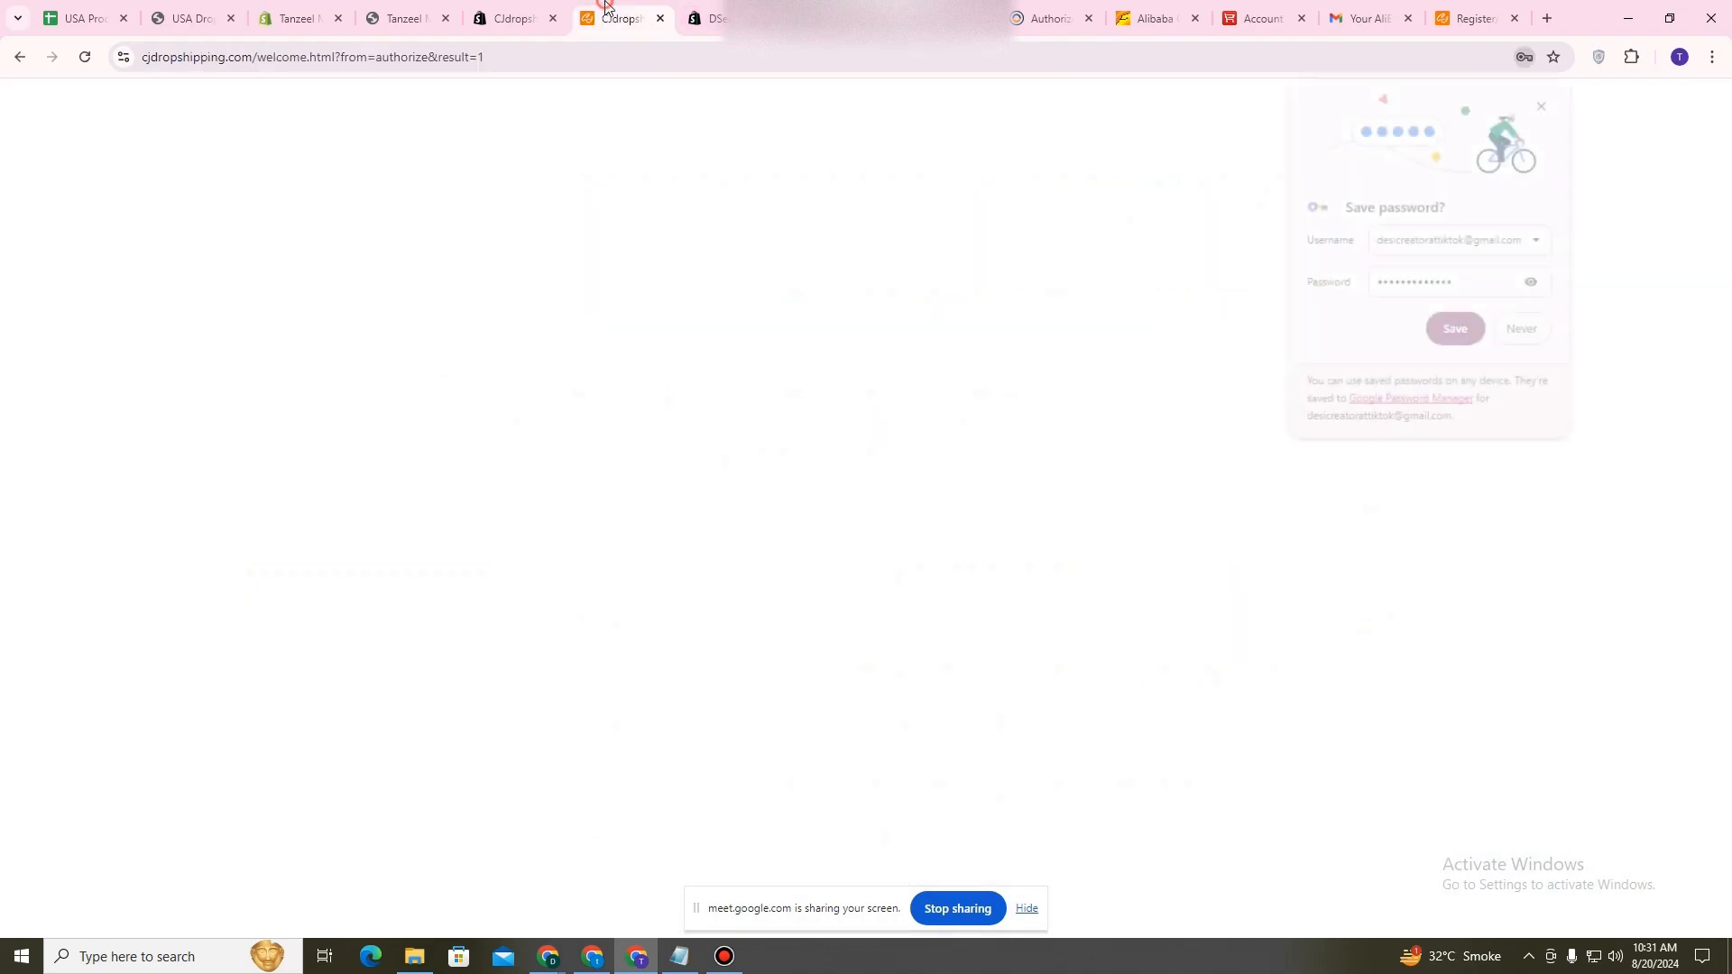
left_click(527, 7)
left_click(410, 9)
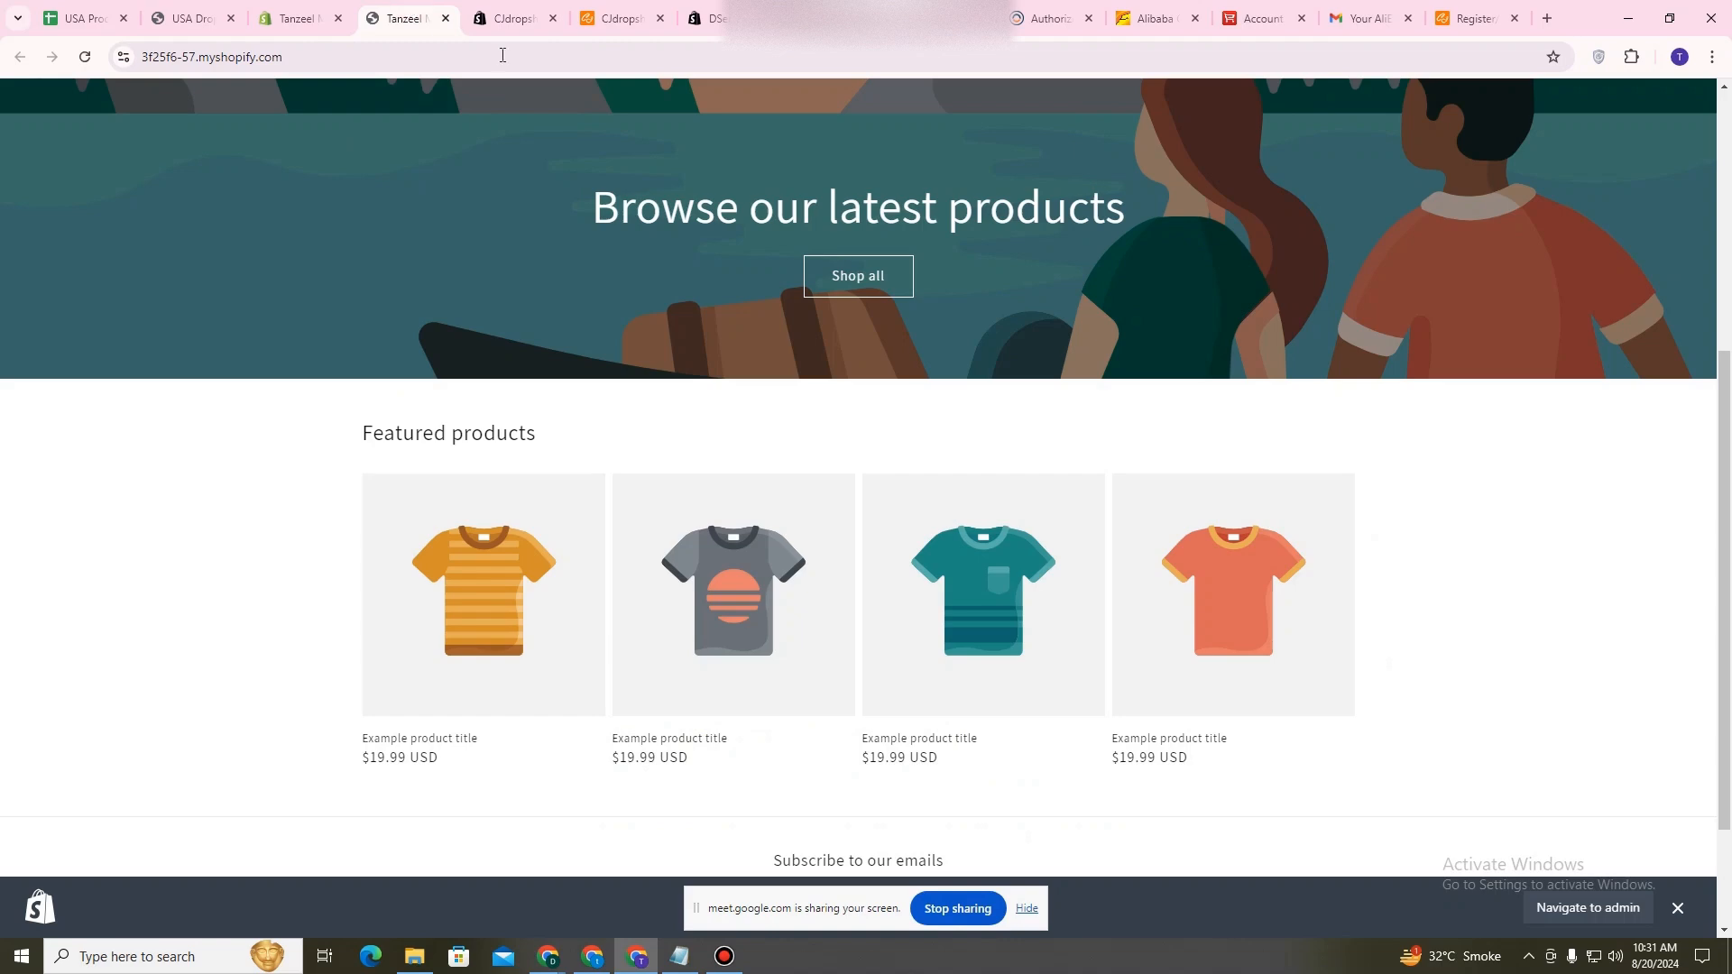
scroll(1007, 602, "up", 5)
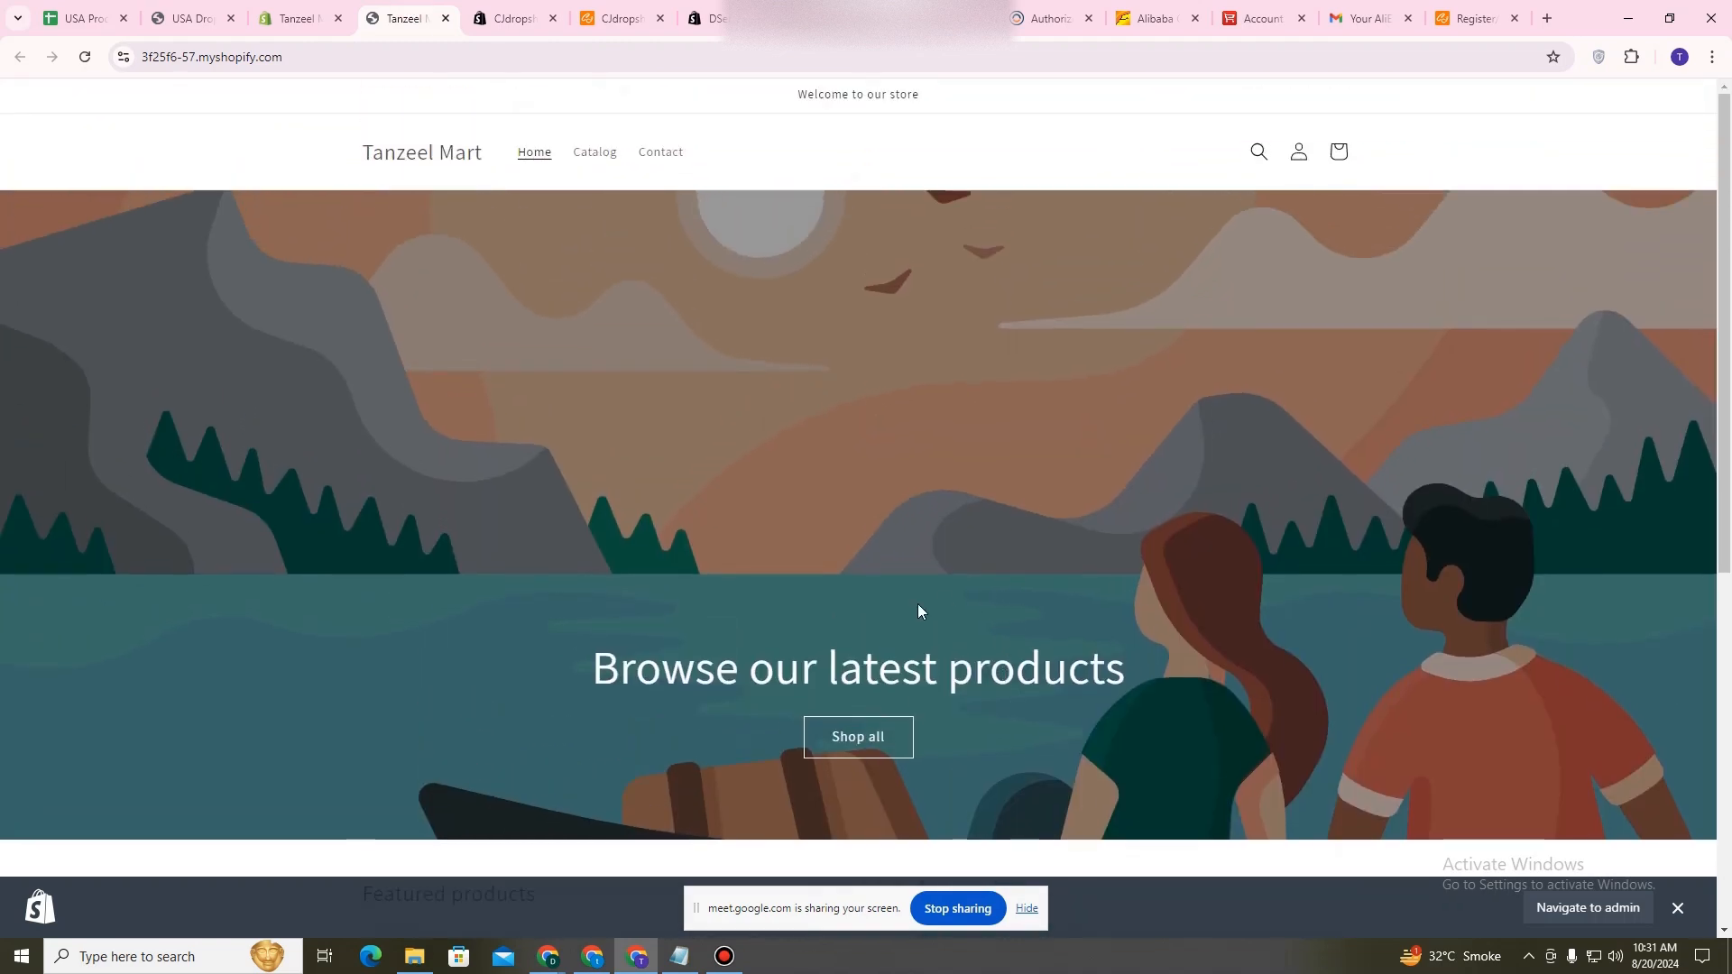
scroll(917, 603, "down", 6)
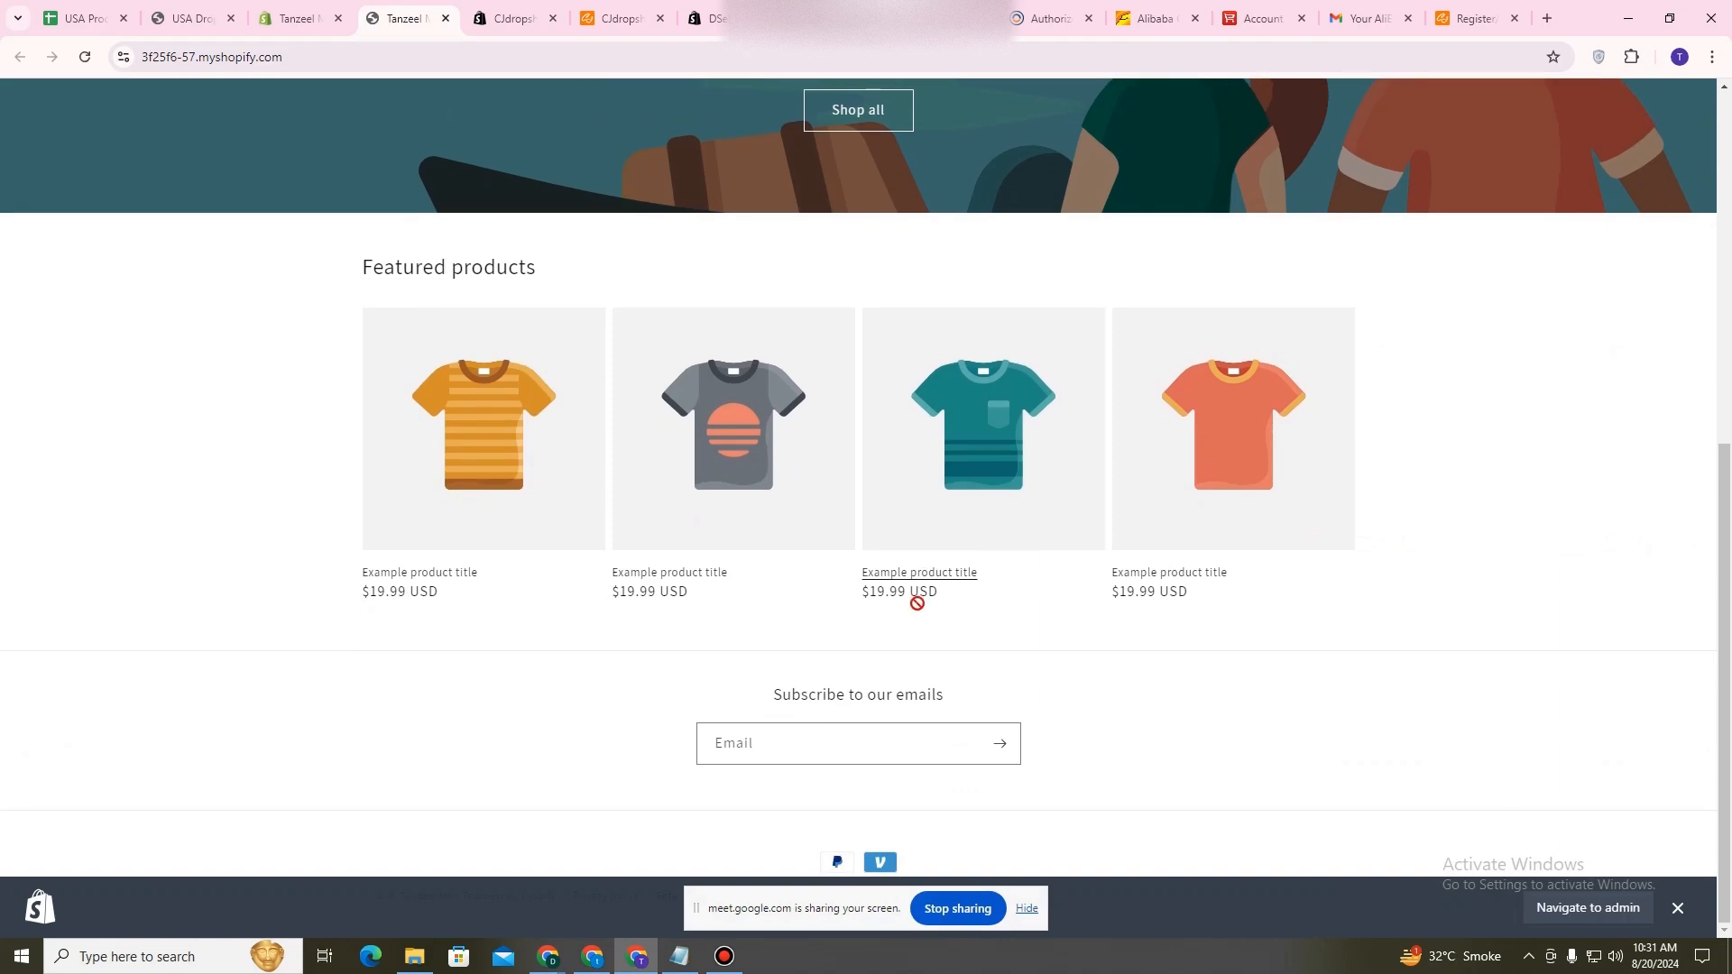
scroll(917, 603, "up", 3)
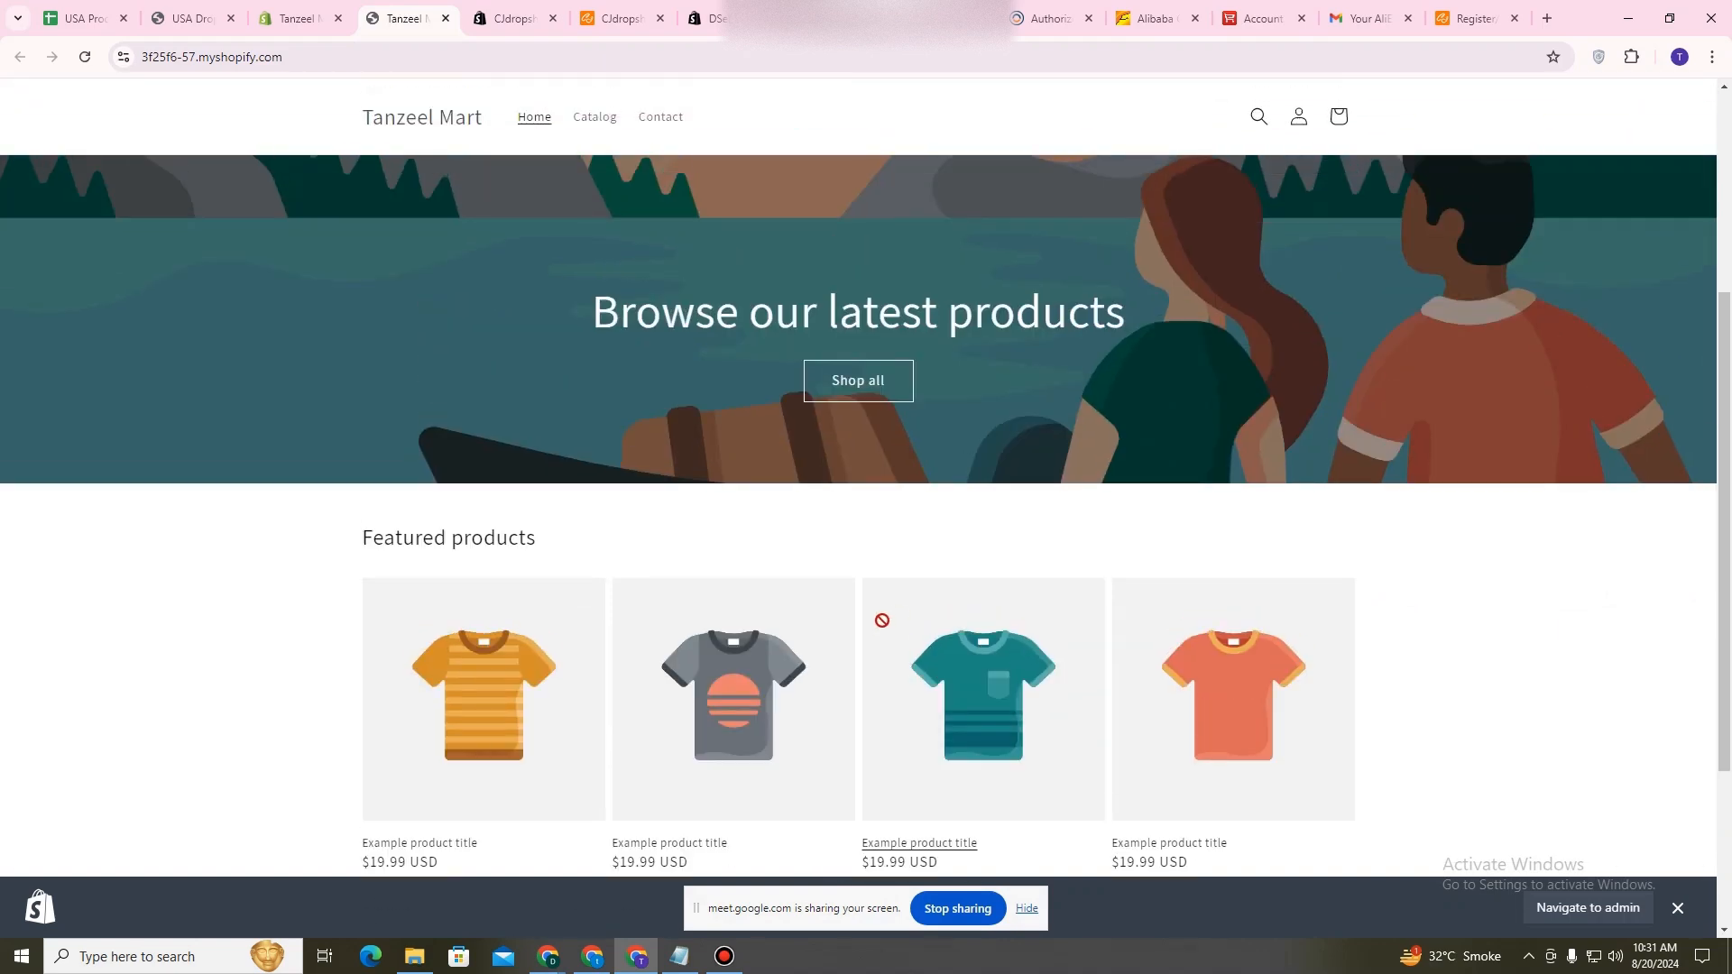
left_click(311, 9)
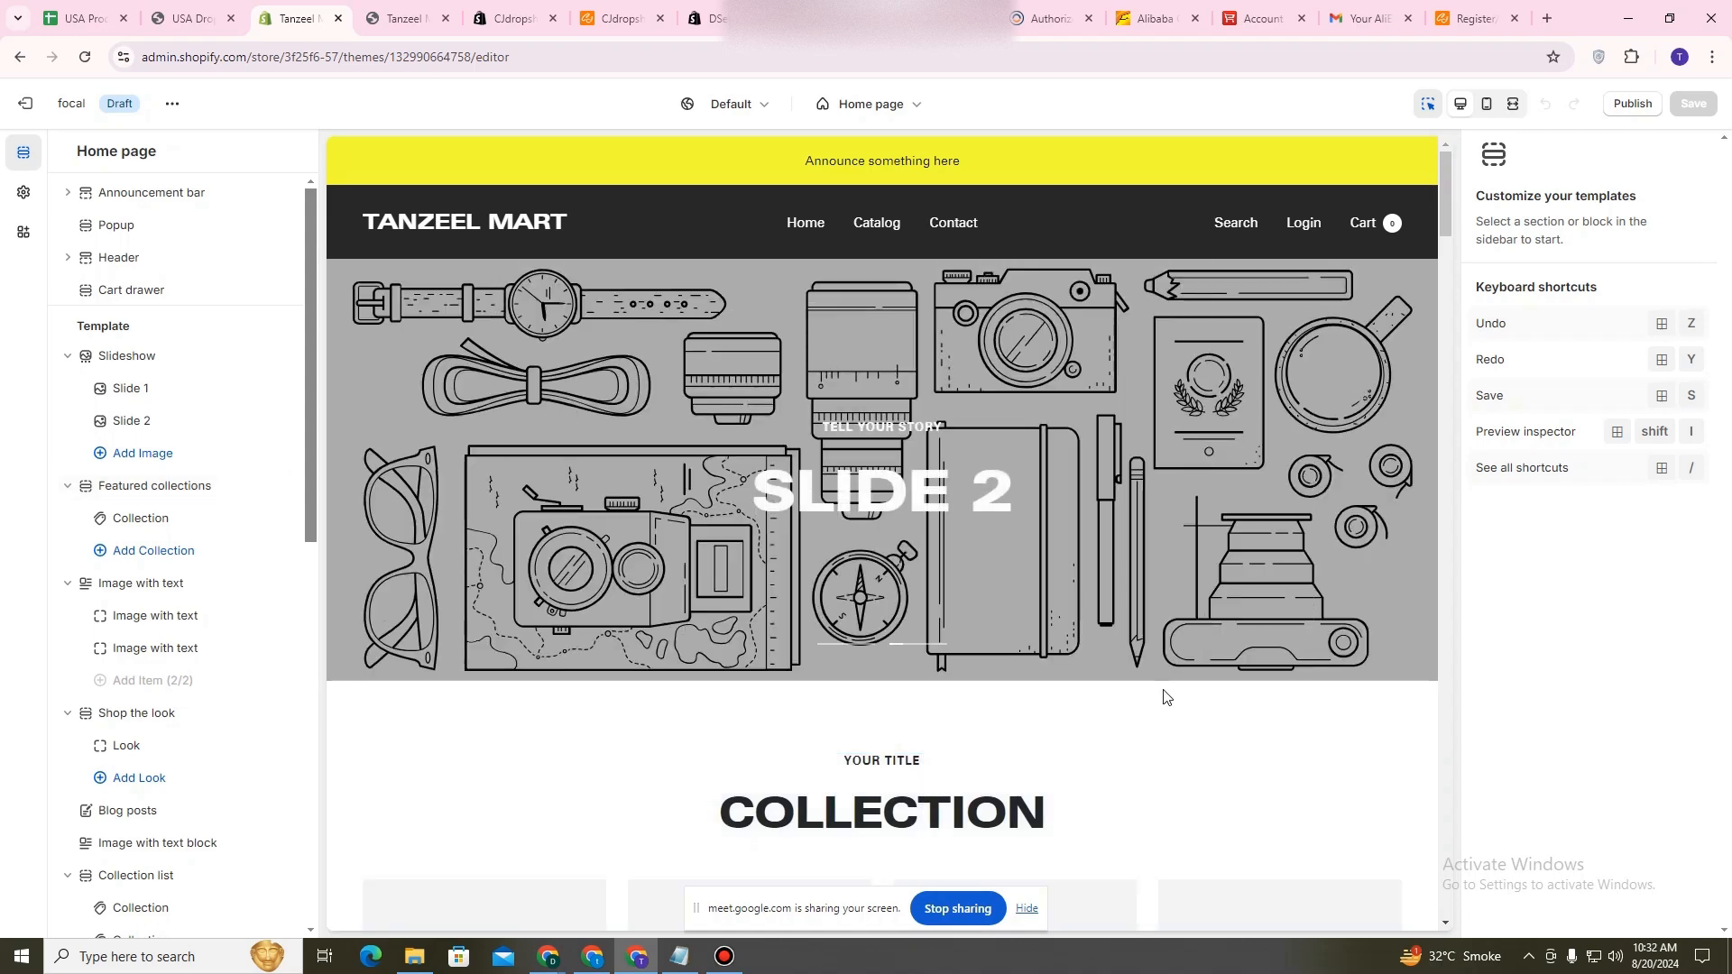
Review the focal home page's slideshow and the sections below it in the preview.
scroll(1210, 783, "down", 3)
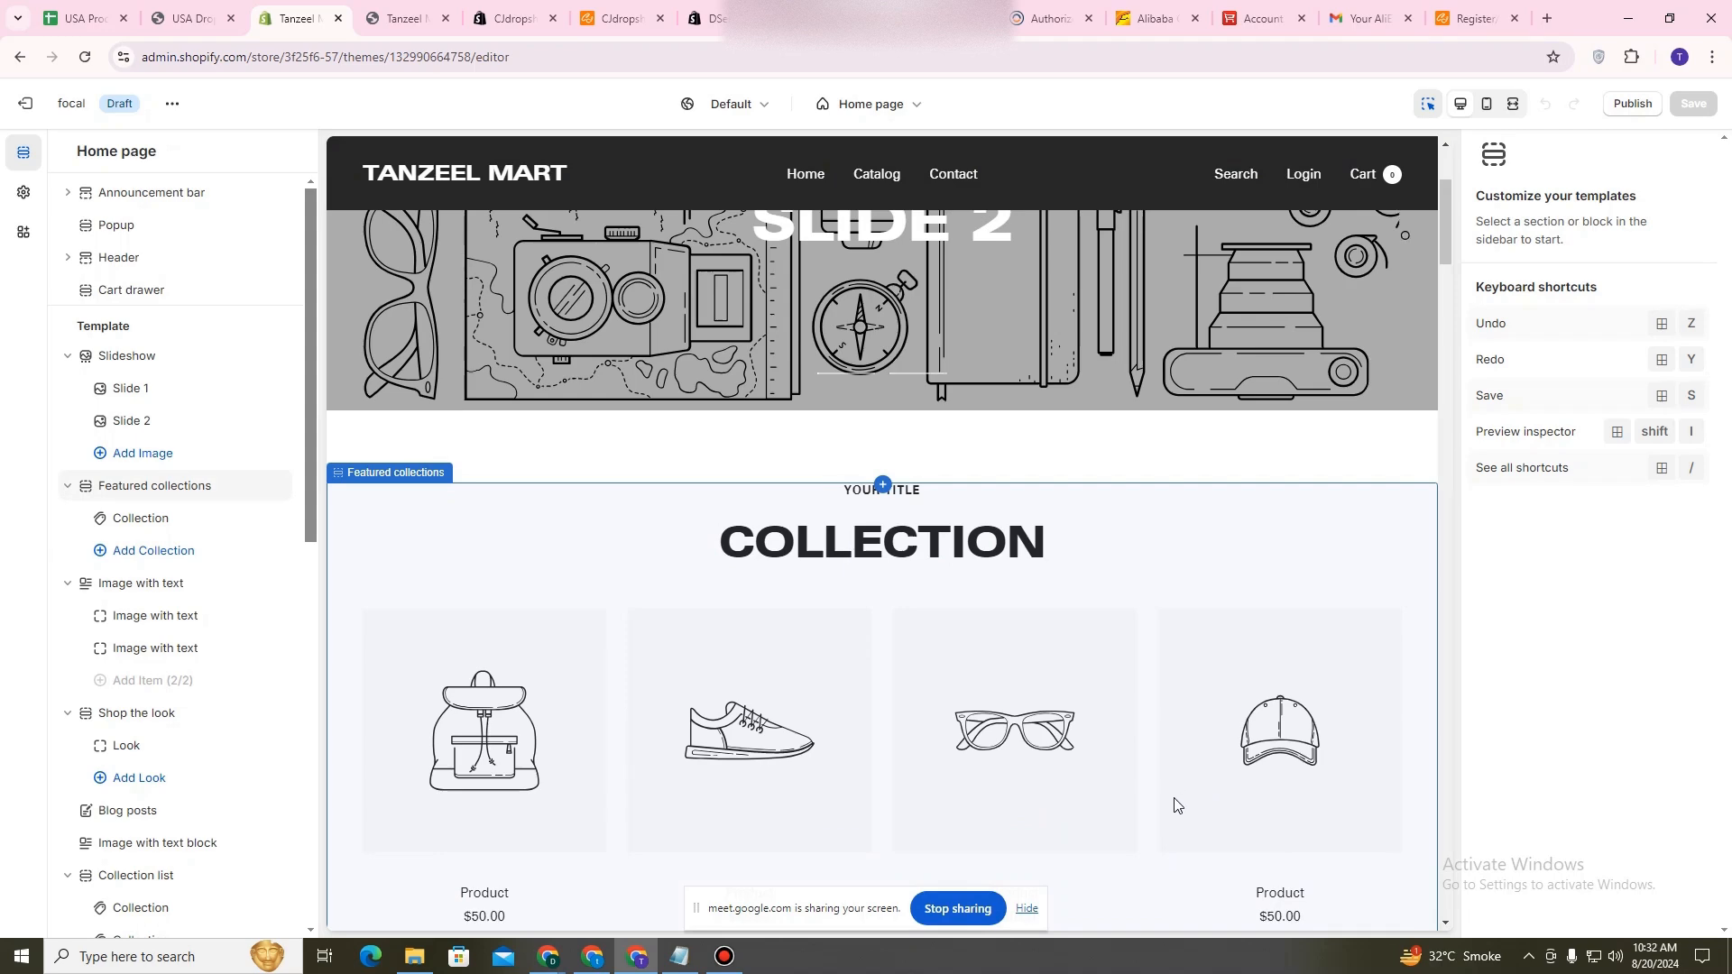
scroll(1177, 803, "up", 3)
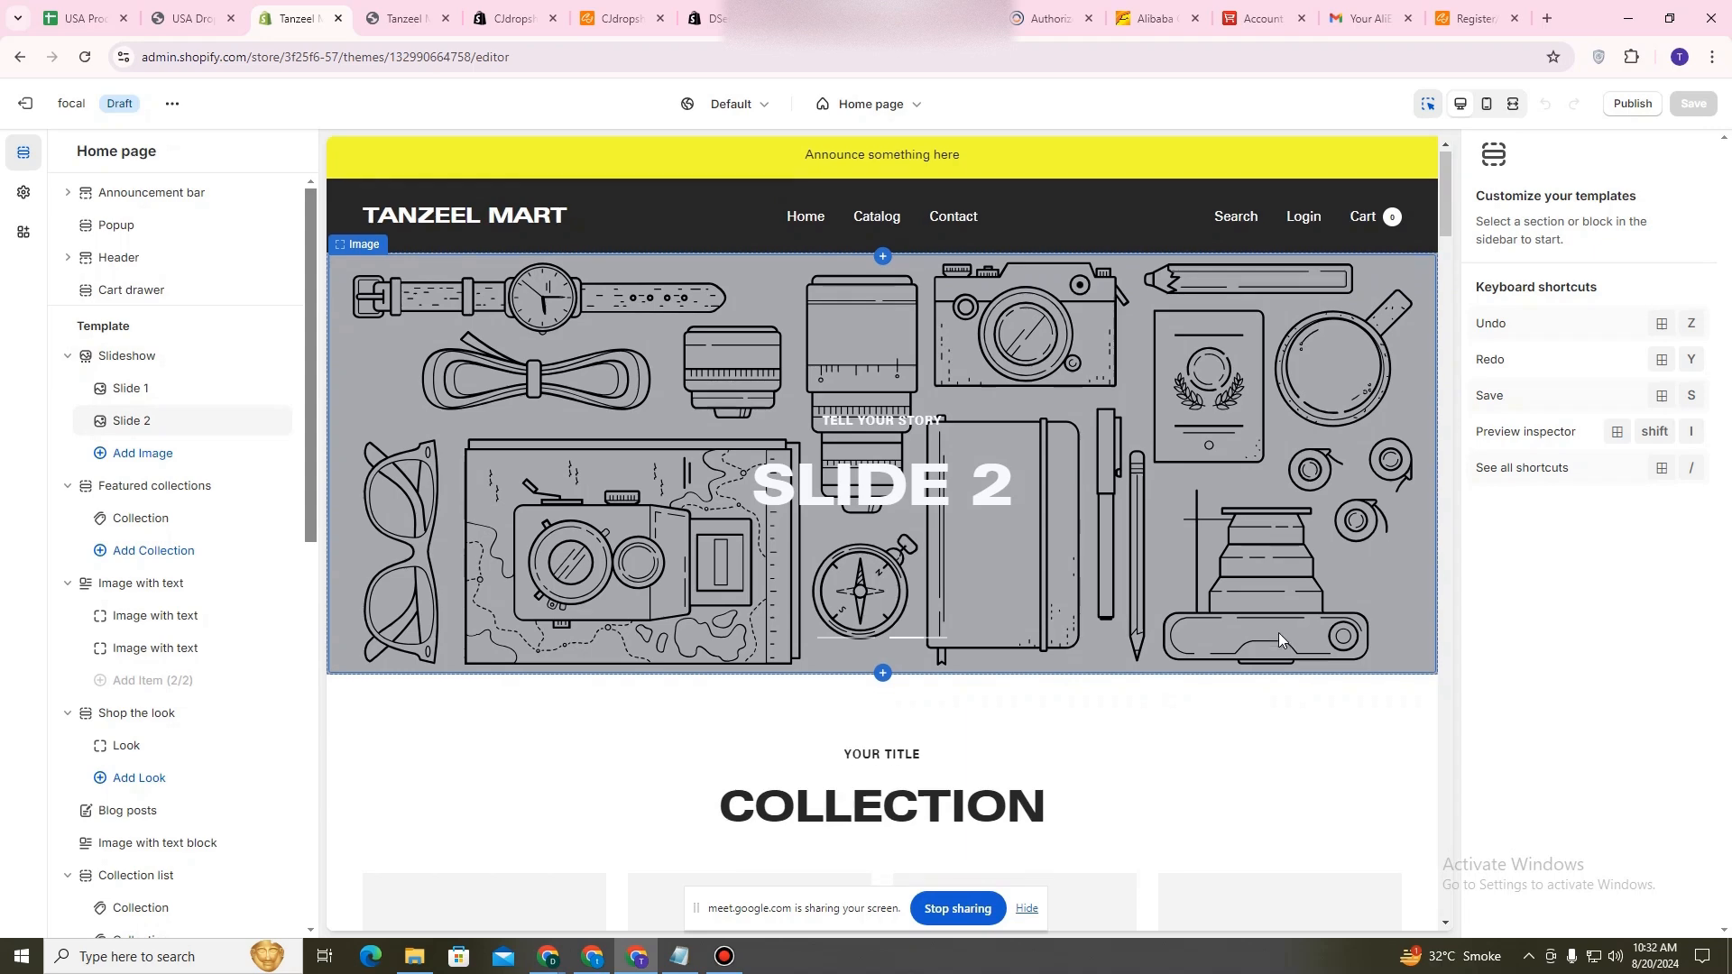
scroll(1279, 636, "down", 15)
scroll(1282, 672, "up", 15)
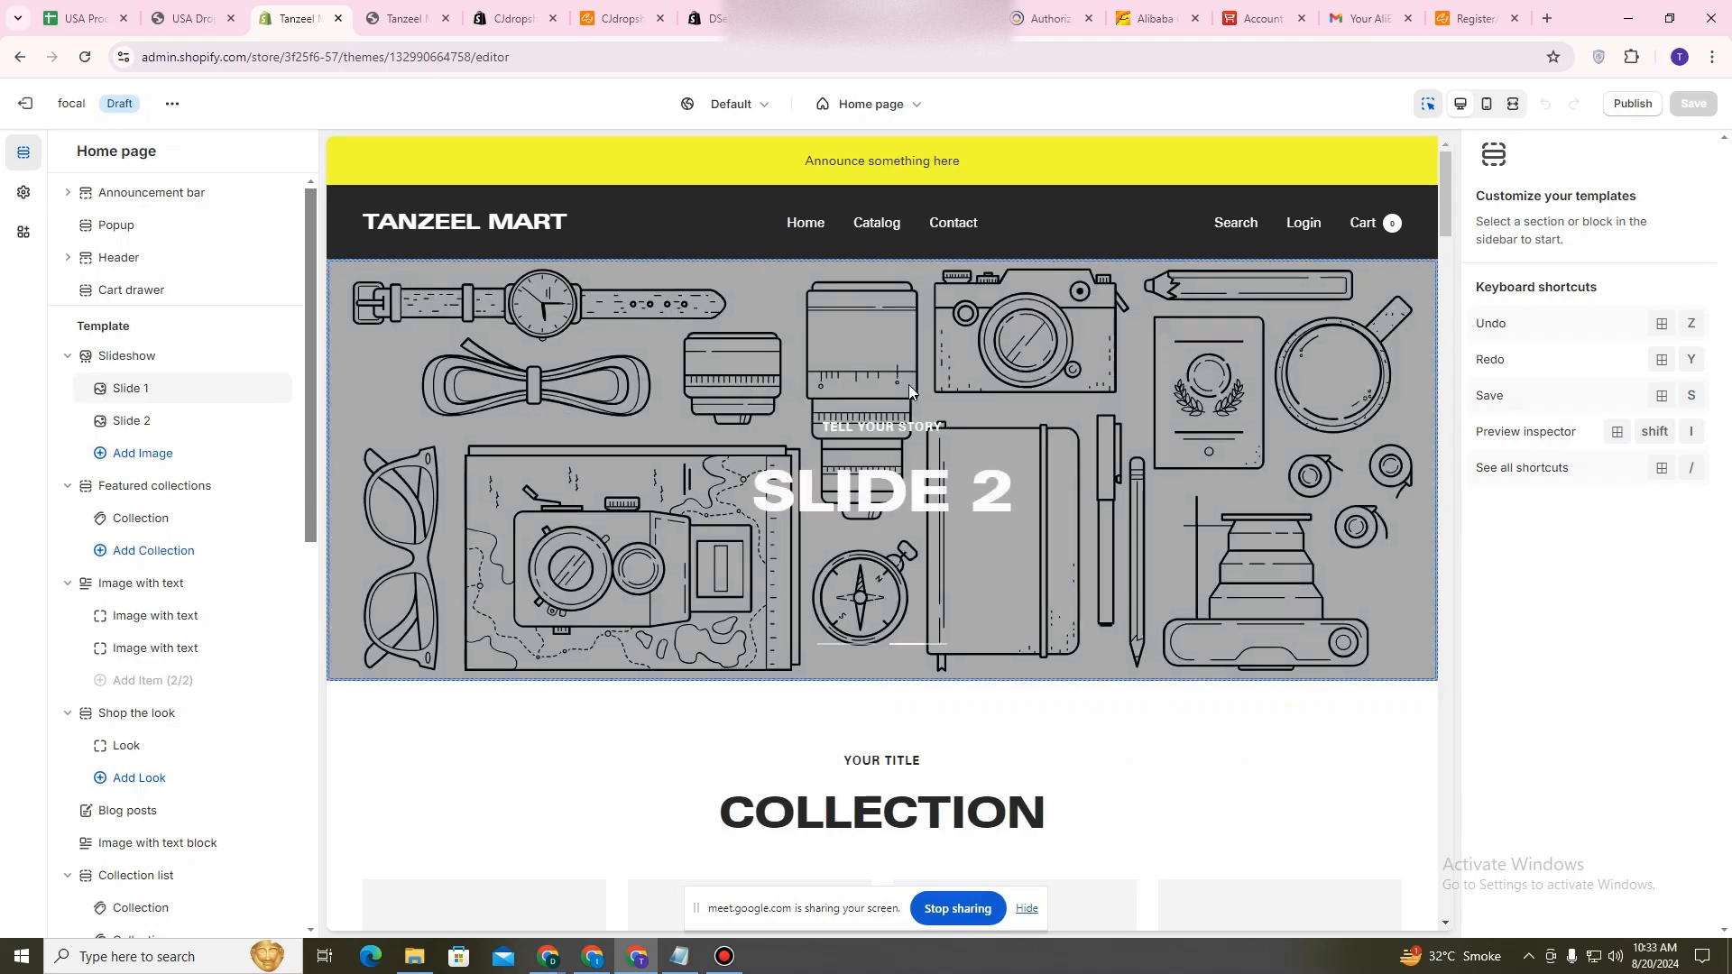
Open Canva's home page in another browser profile and switch back to the Shopify theme editor.
left_click(1677, 58)
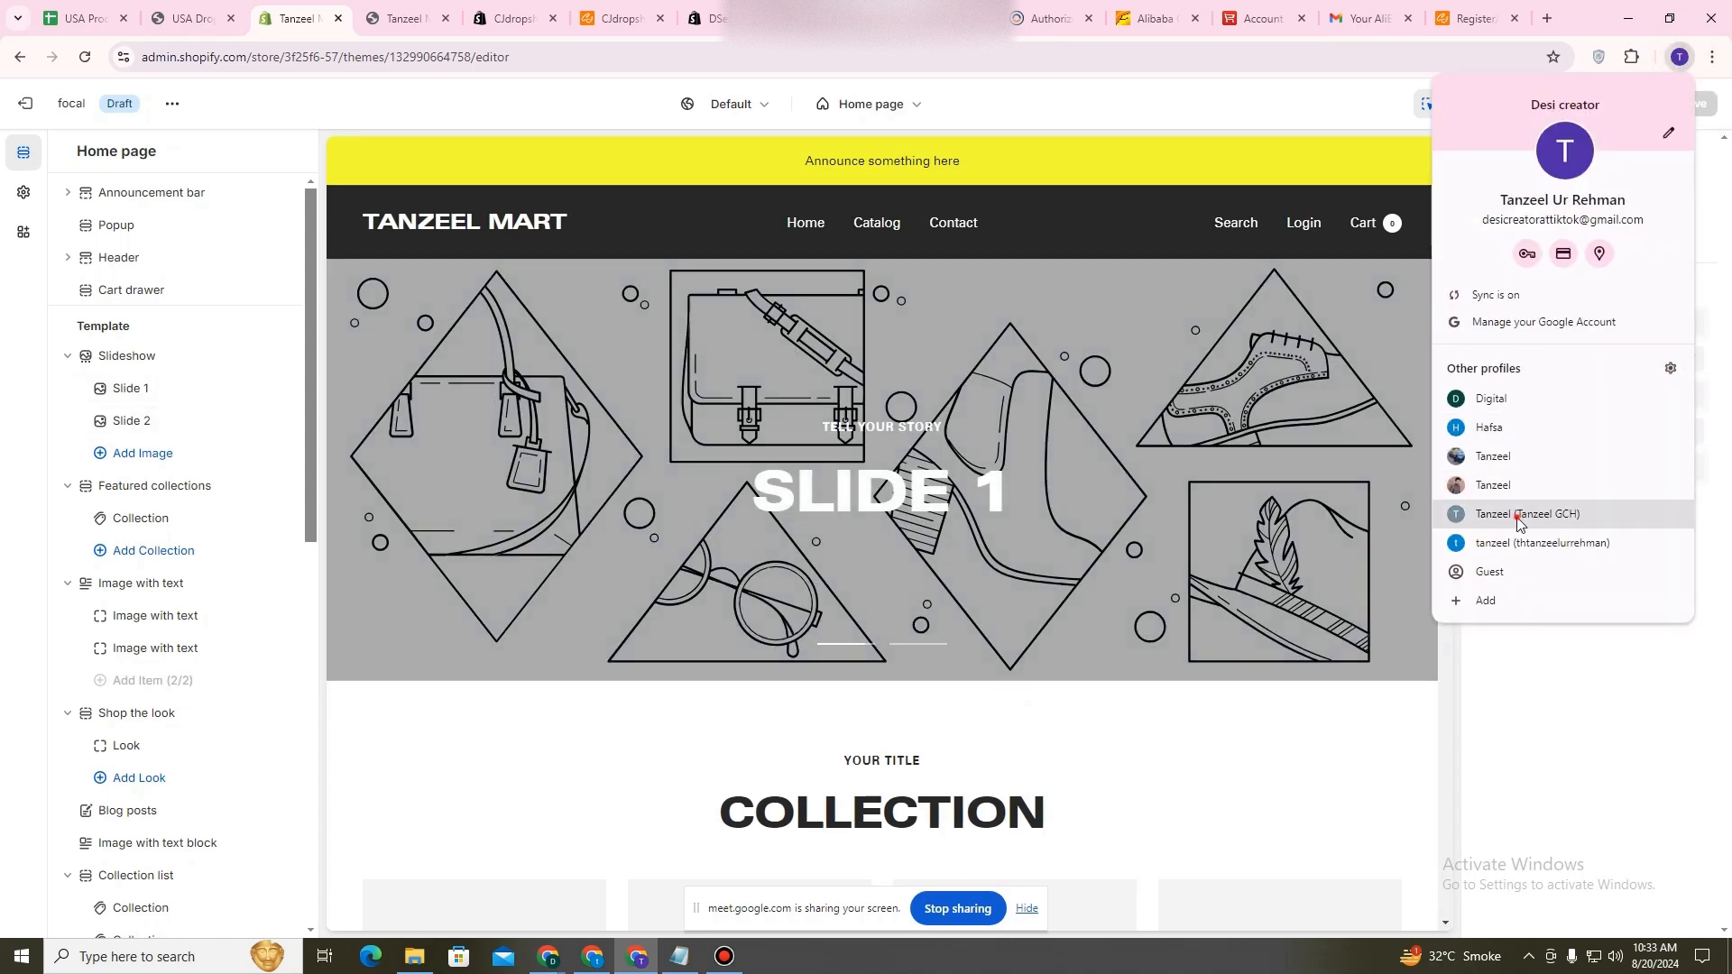
left_click(1552, 506)
left_click(521, 20)
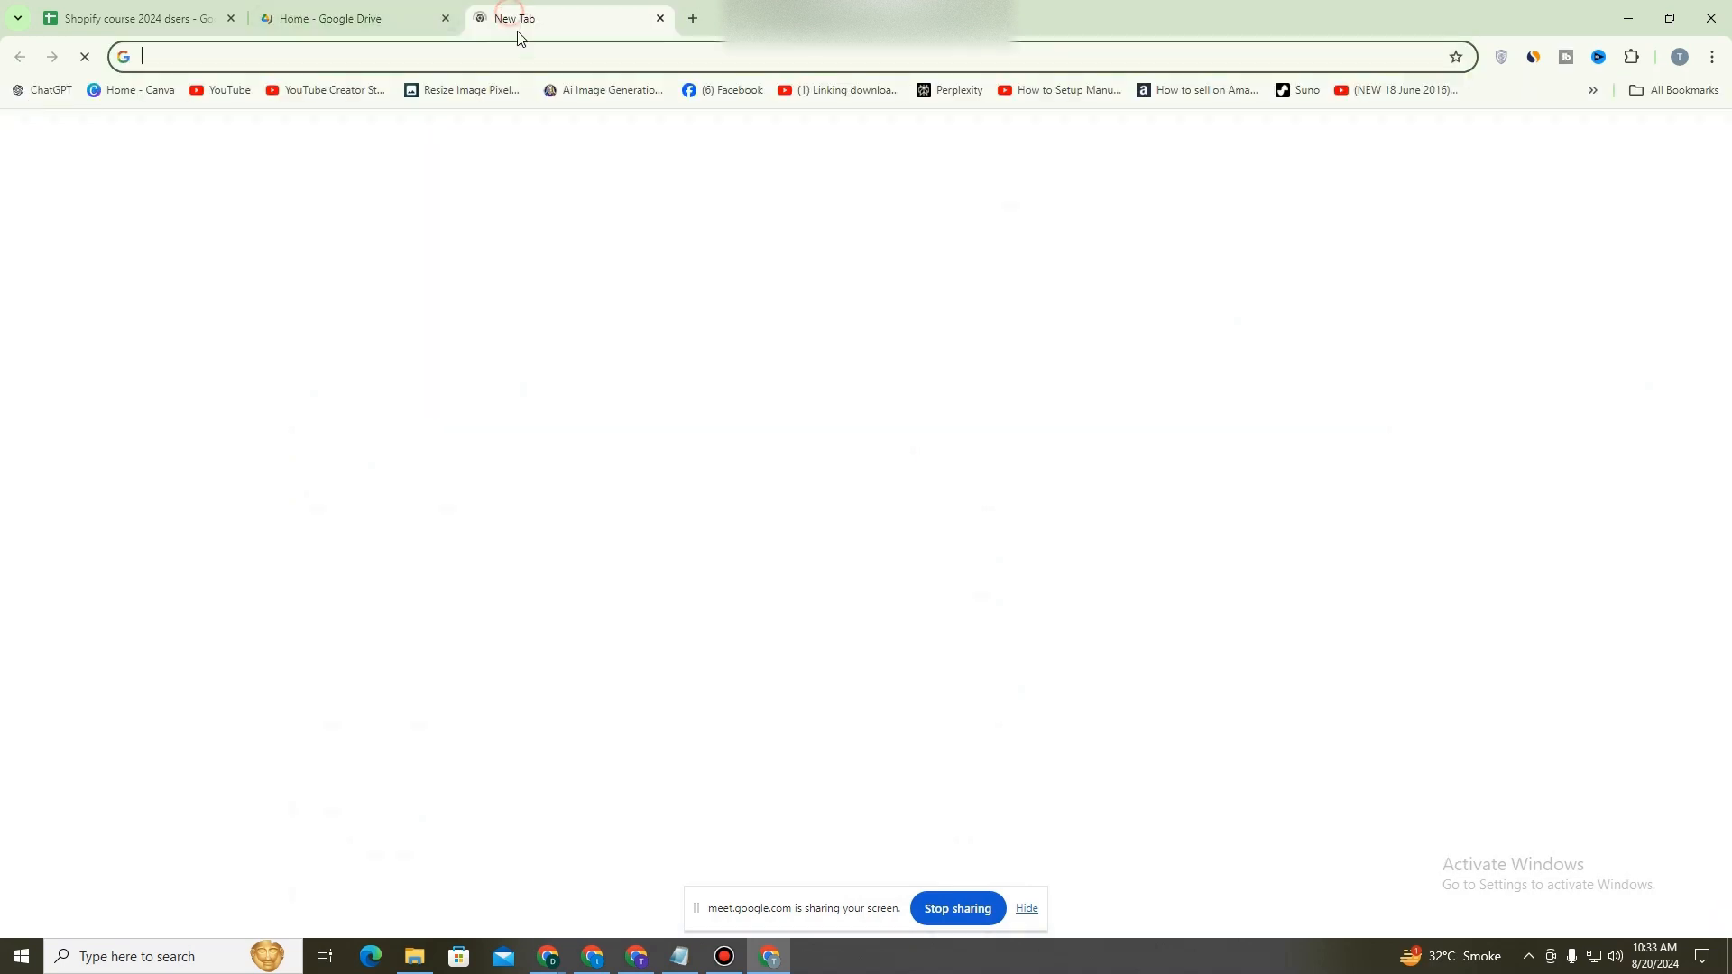
left_click(917, 471)
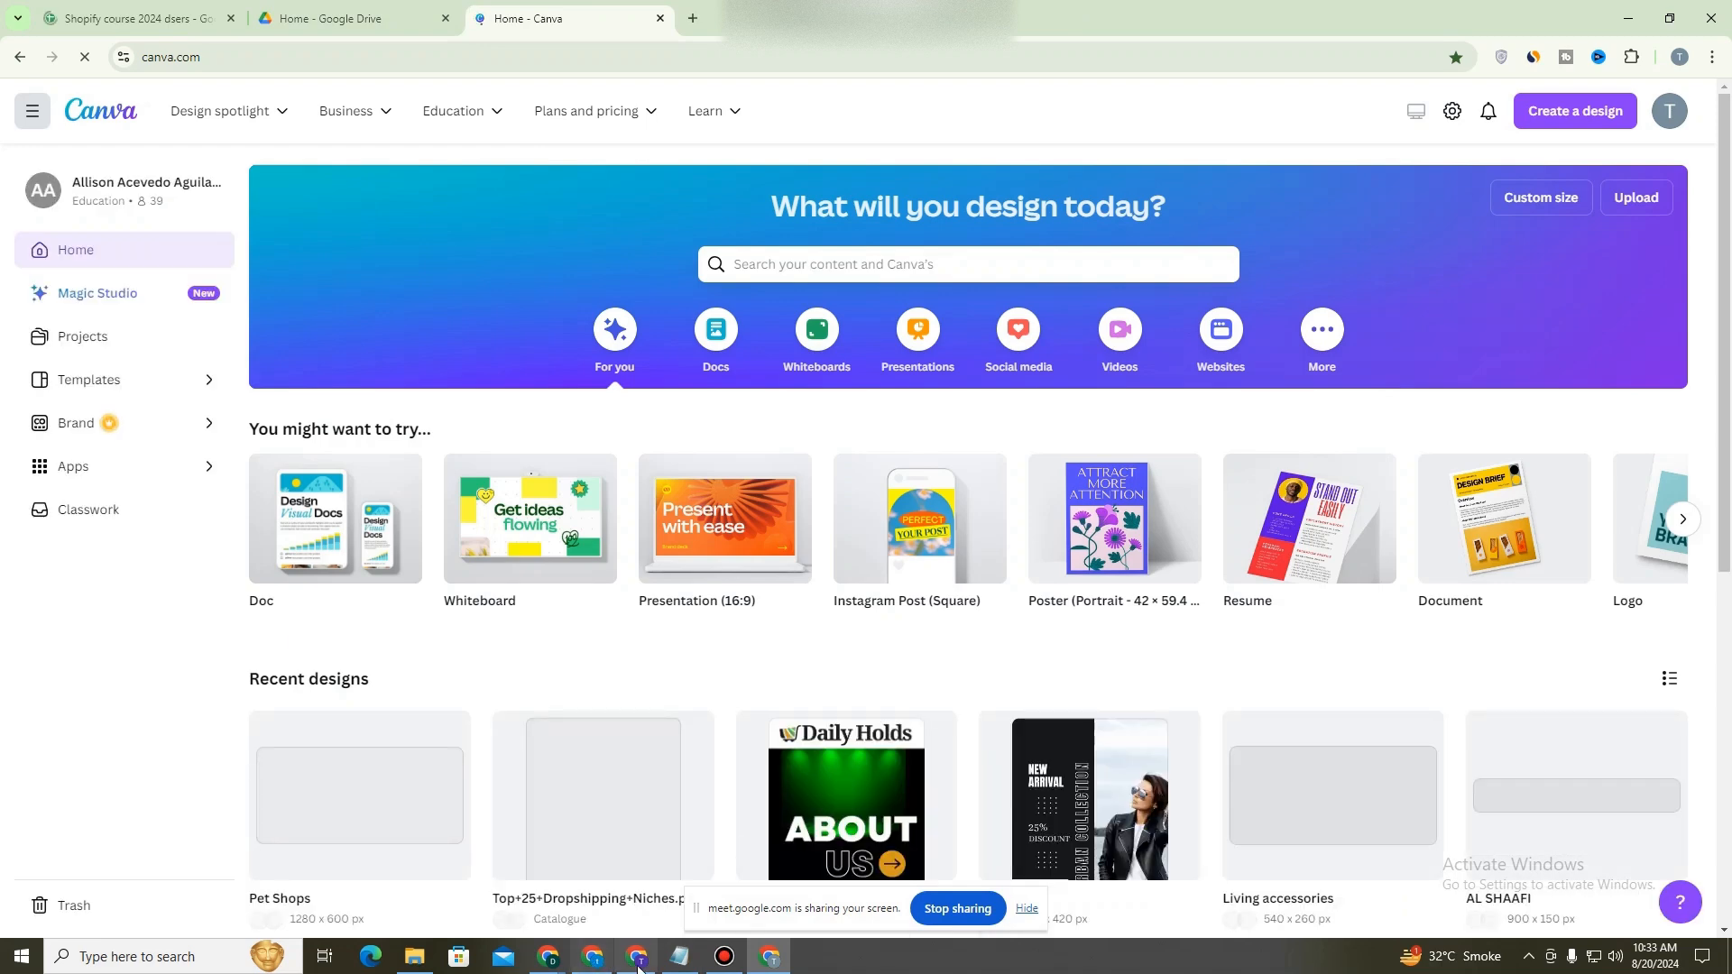
left_click(636, 958)
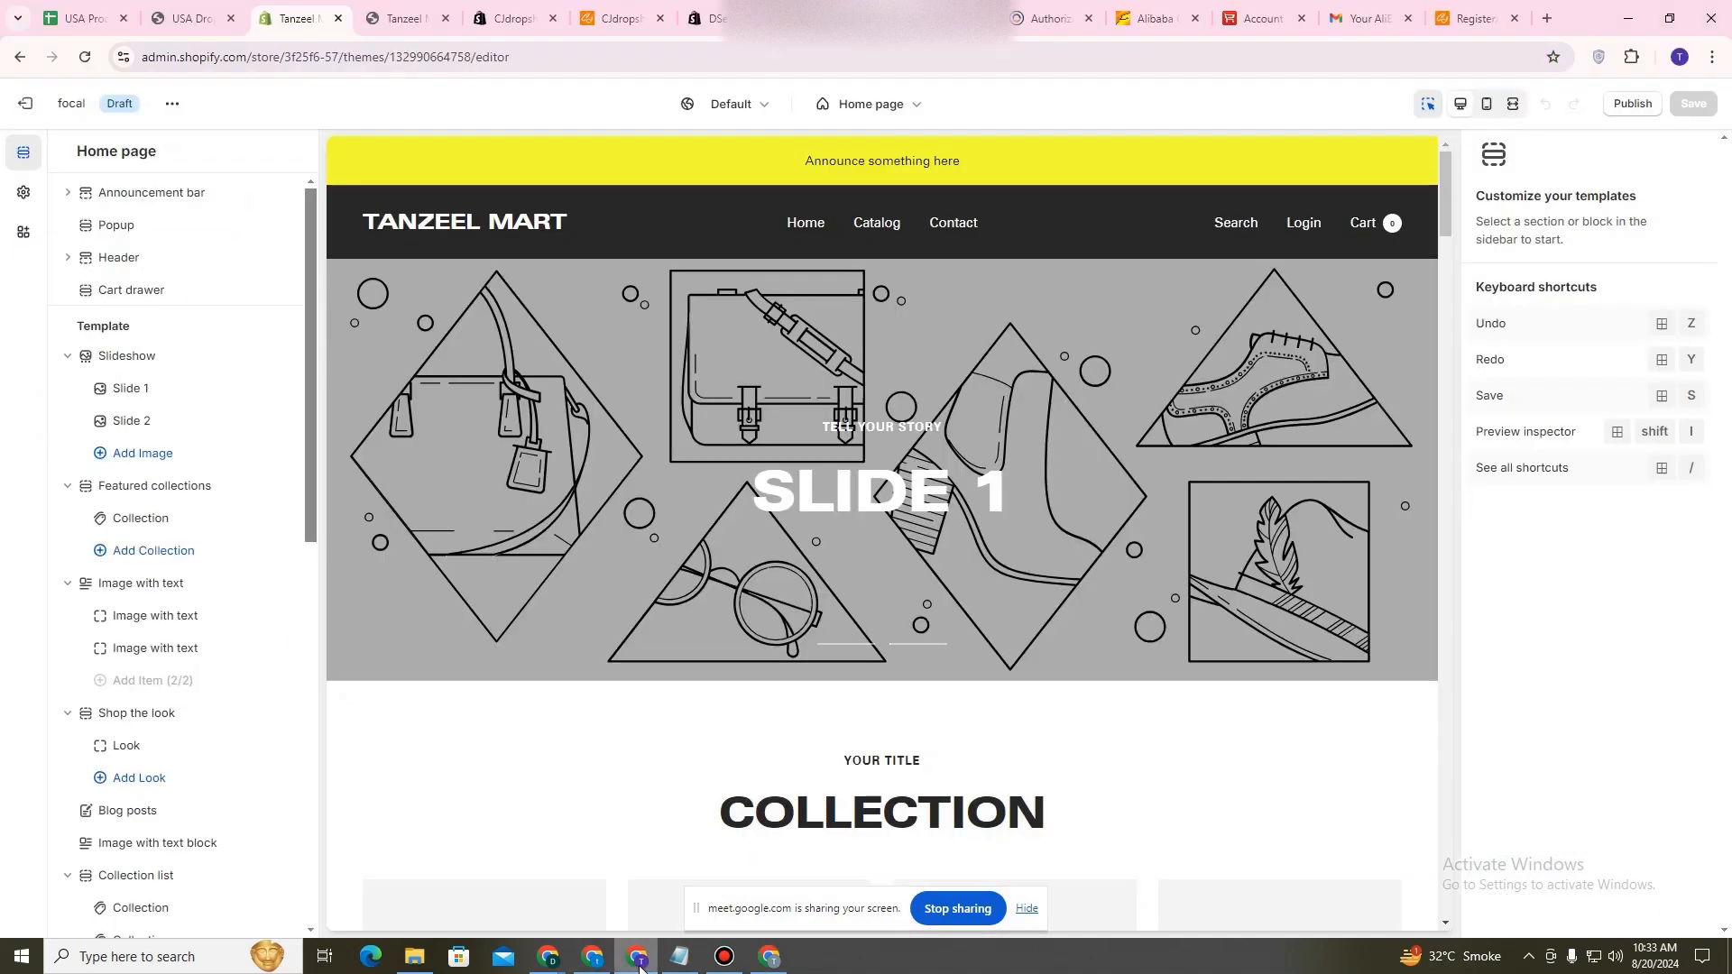
Open the settings of Slide 1 in the slideshow and check the recommended size for its image.
left_click(127, 388)
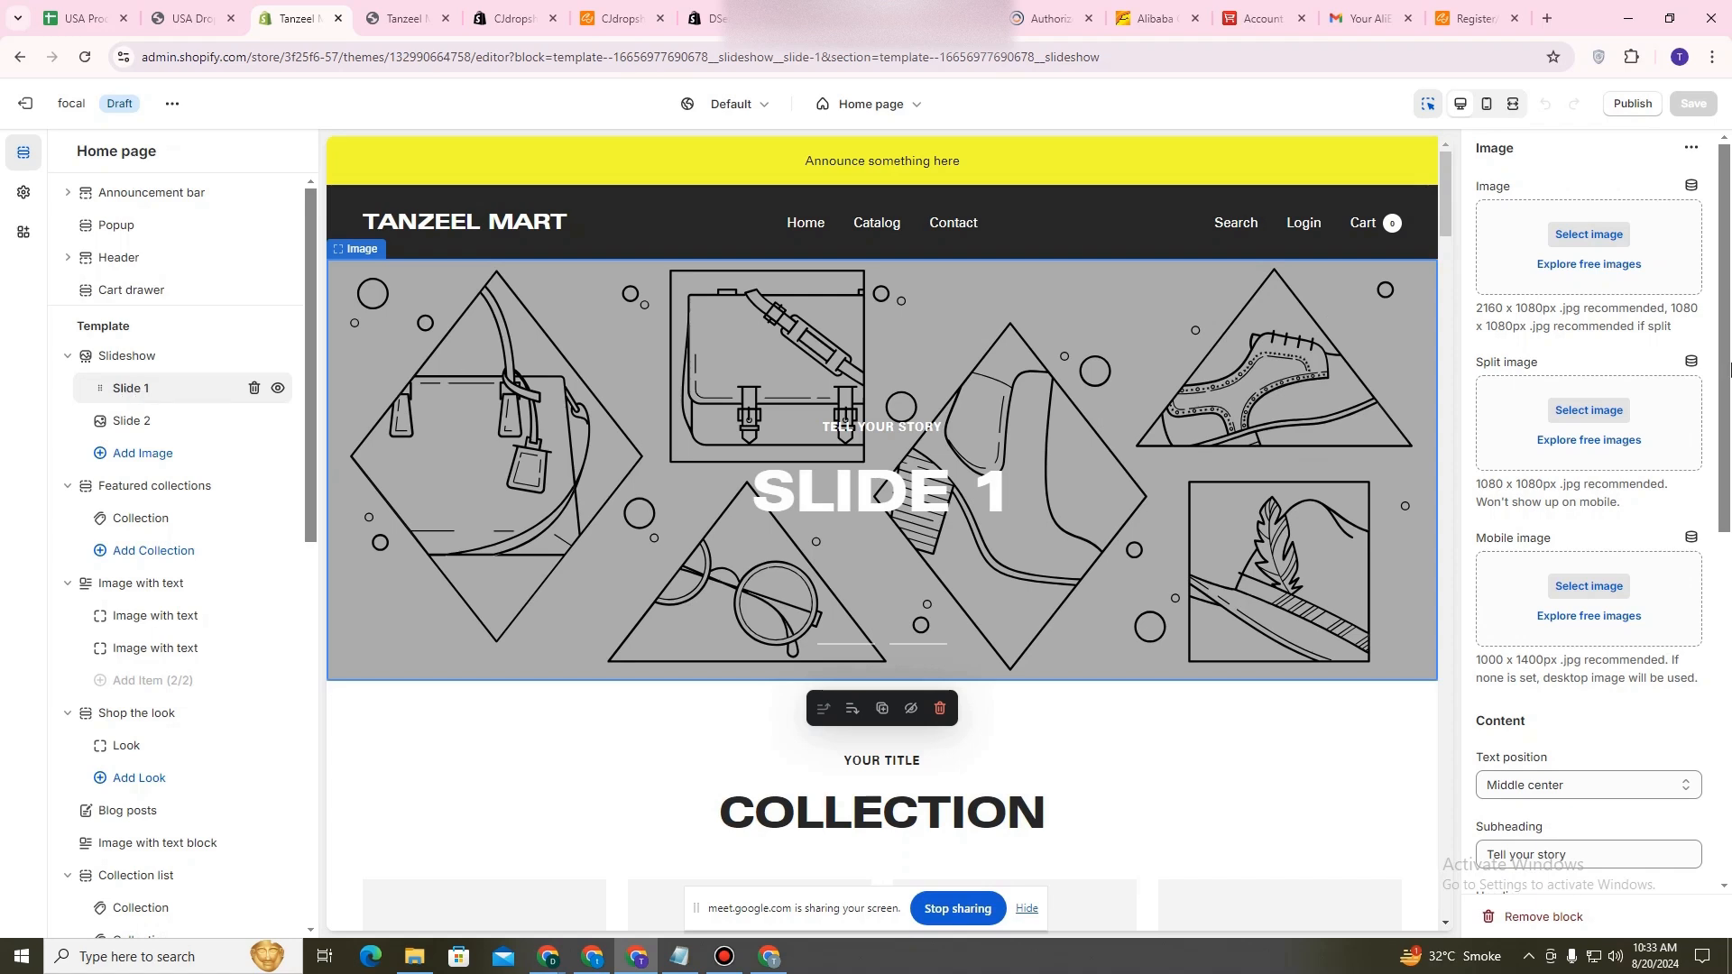
double_click(1490, 309)
triple_click(1518, 309)
double_click(1518, 309)
left_click(1519, 308)
left_click_drag(1479, 309, 1521, 308)
left_click(1503, 307)
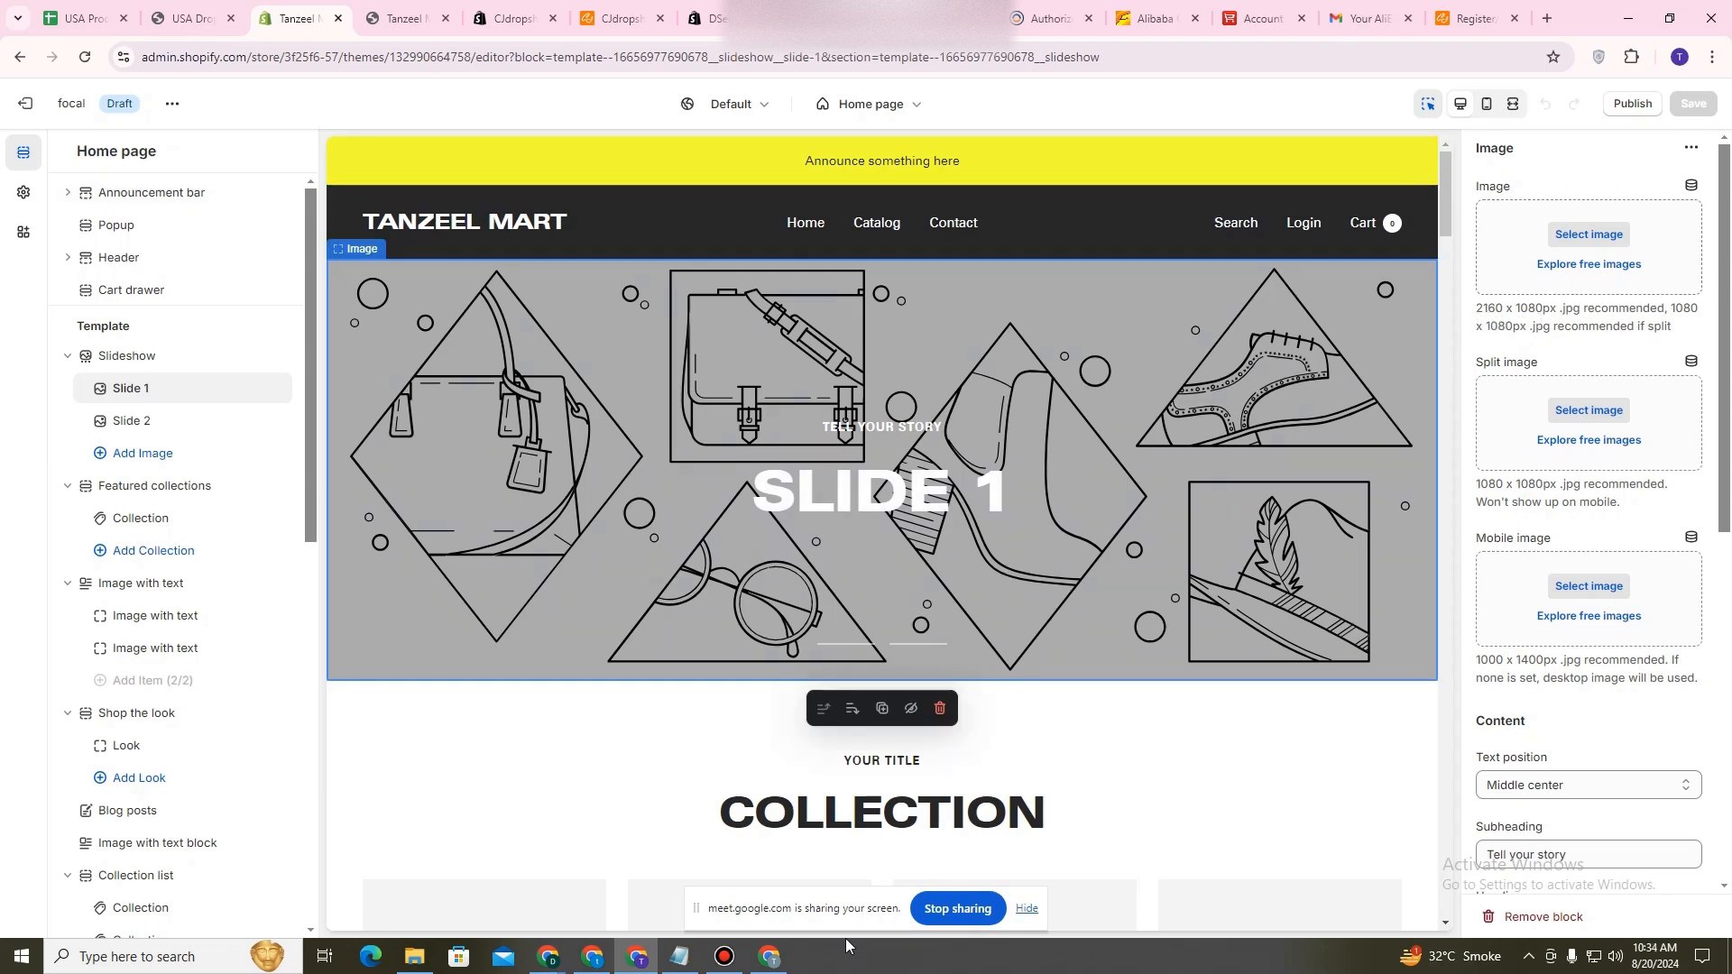
Switch to Canva and create a new custom-size design of 2160 × 1080 px.
left_click(640, 958)
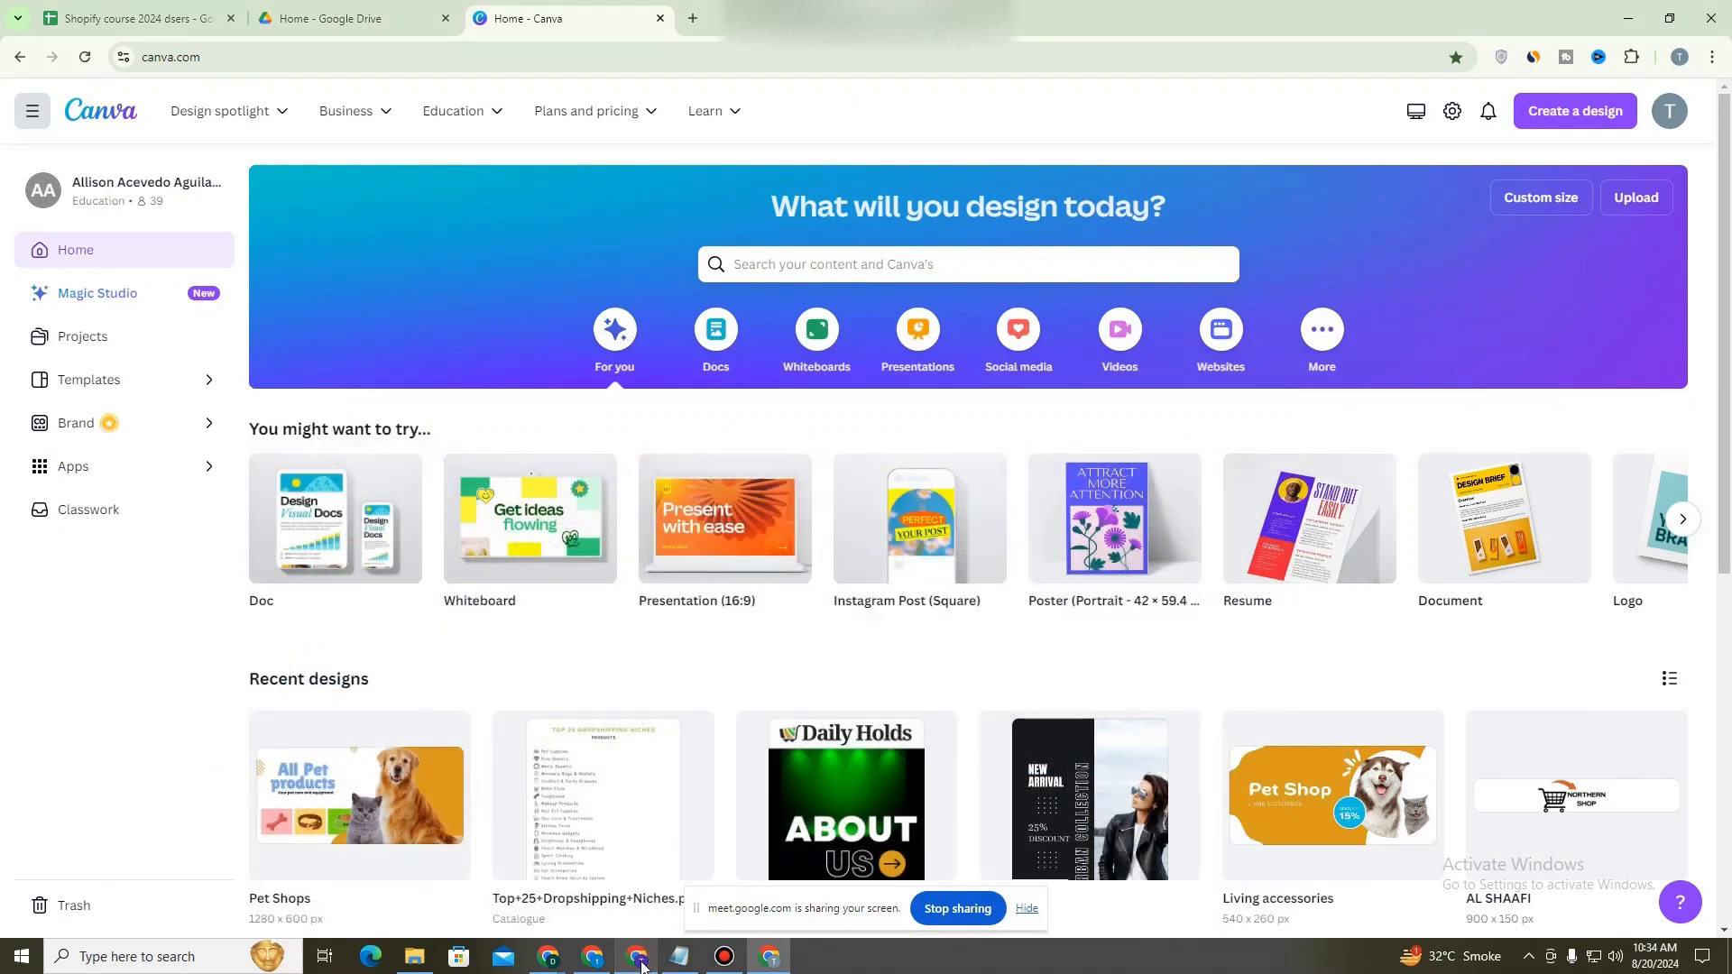
left_click(1523, 208)
left_click(1328, 274)
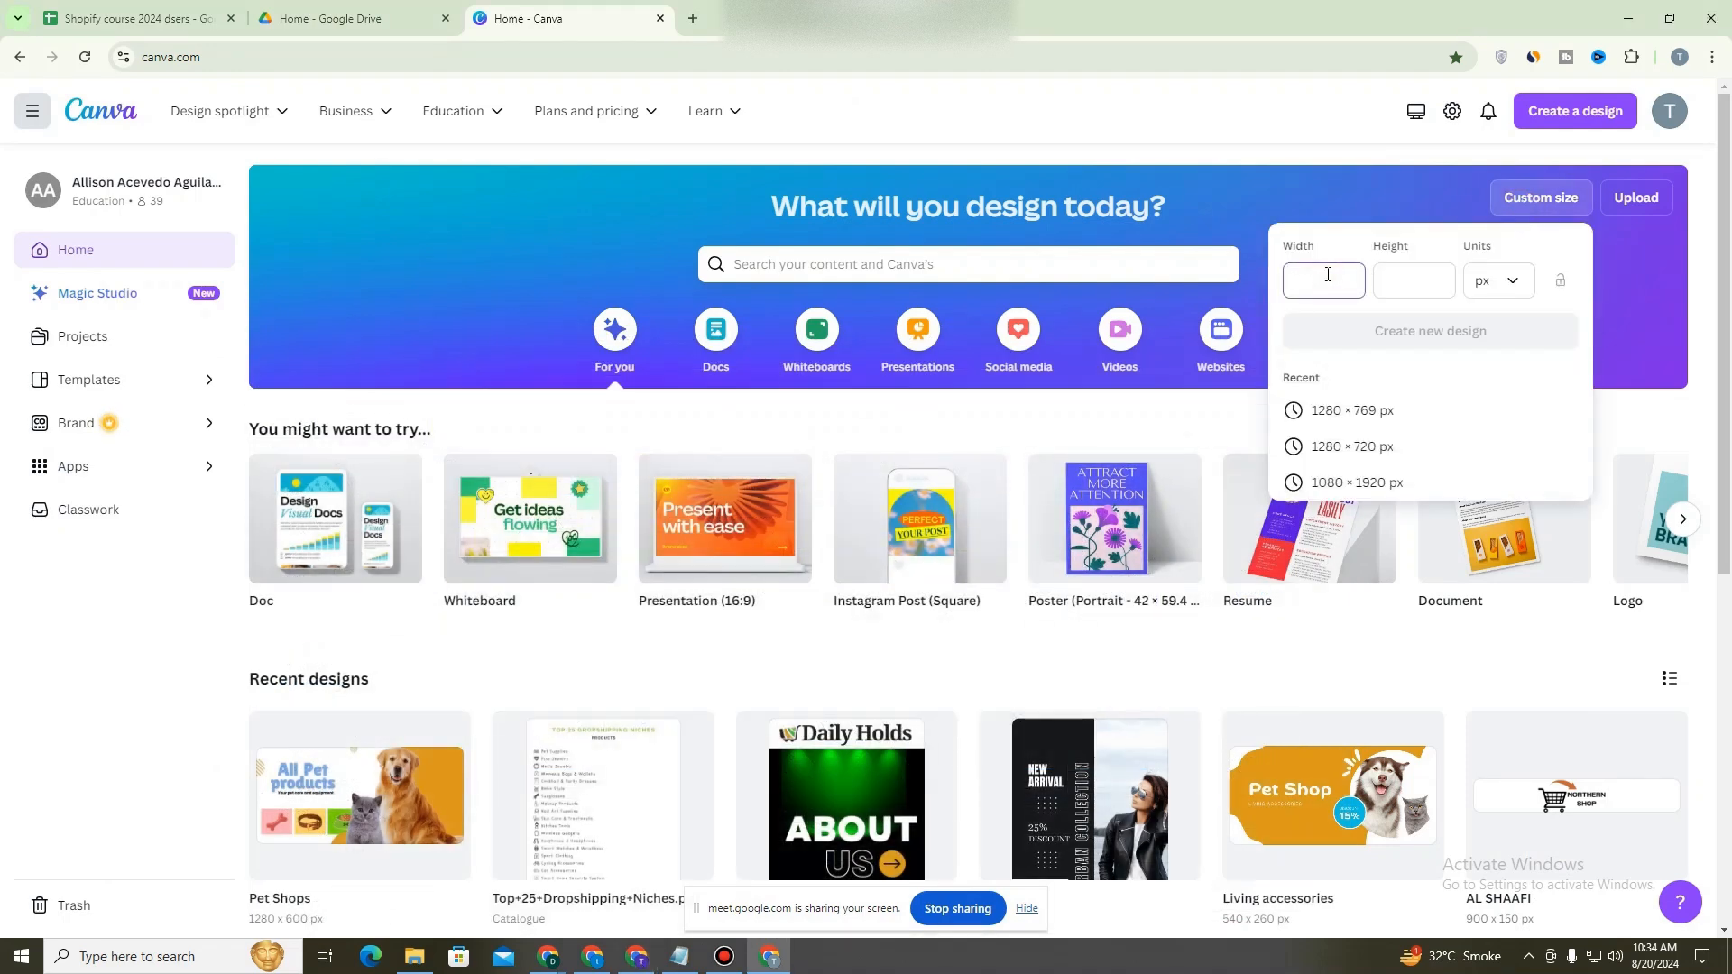
type("2160")
key("Tab")
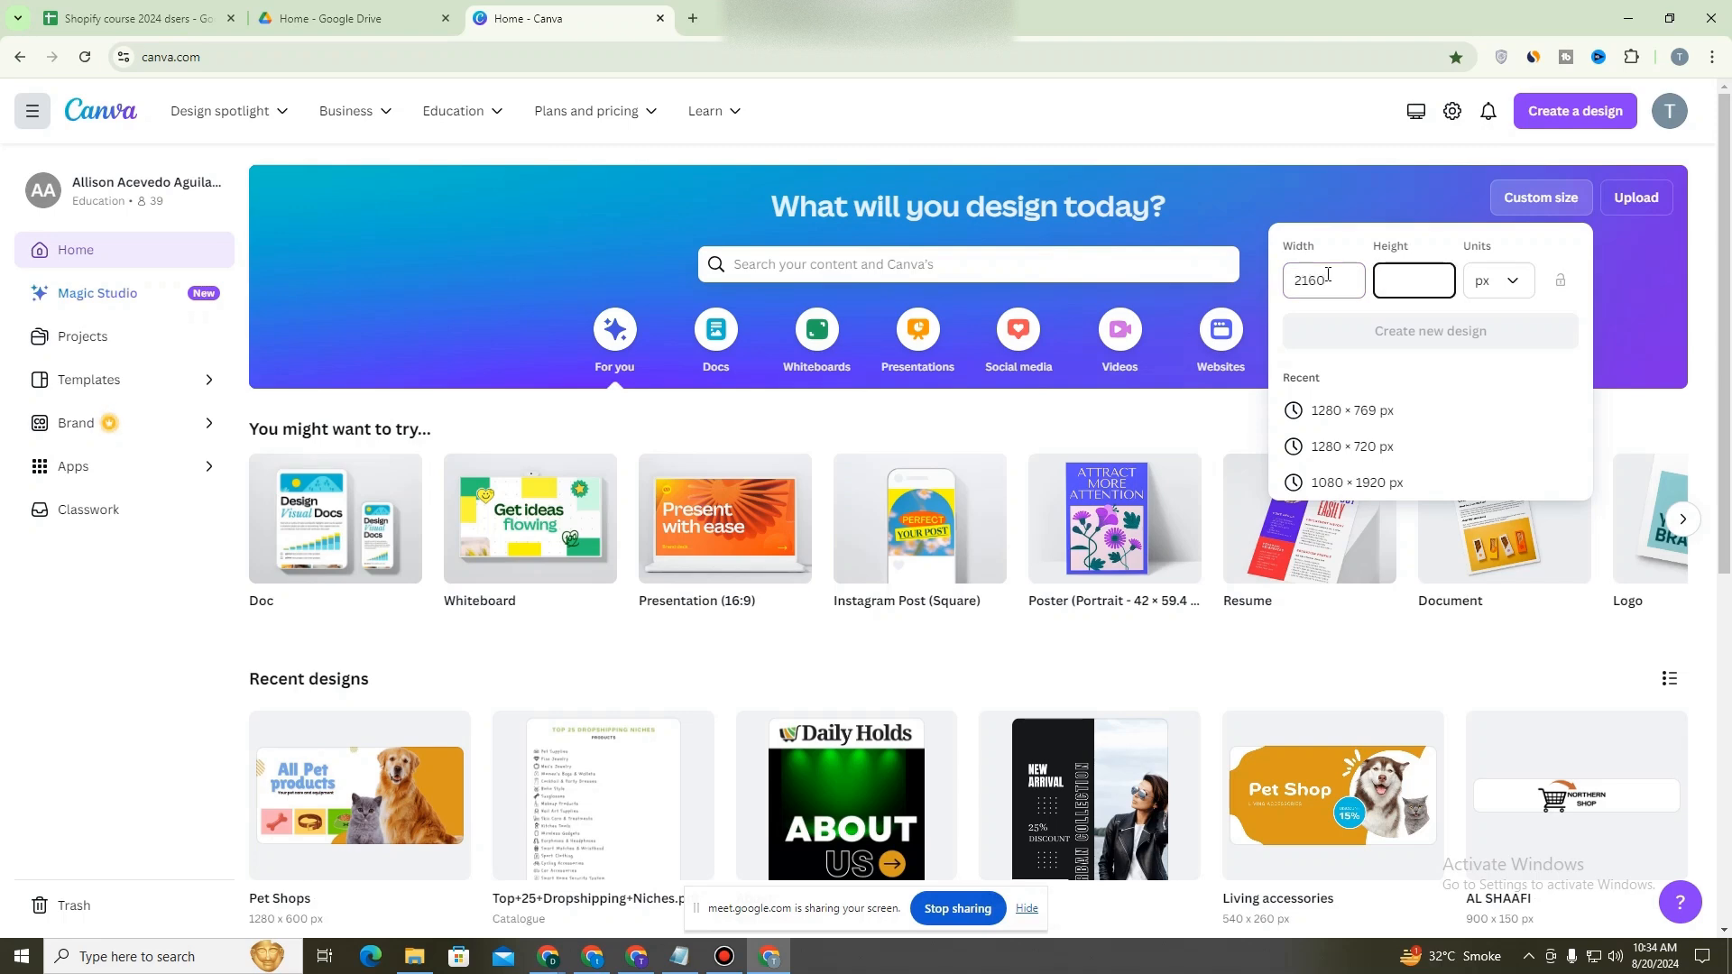
type("1080")
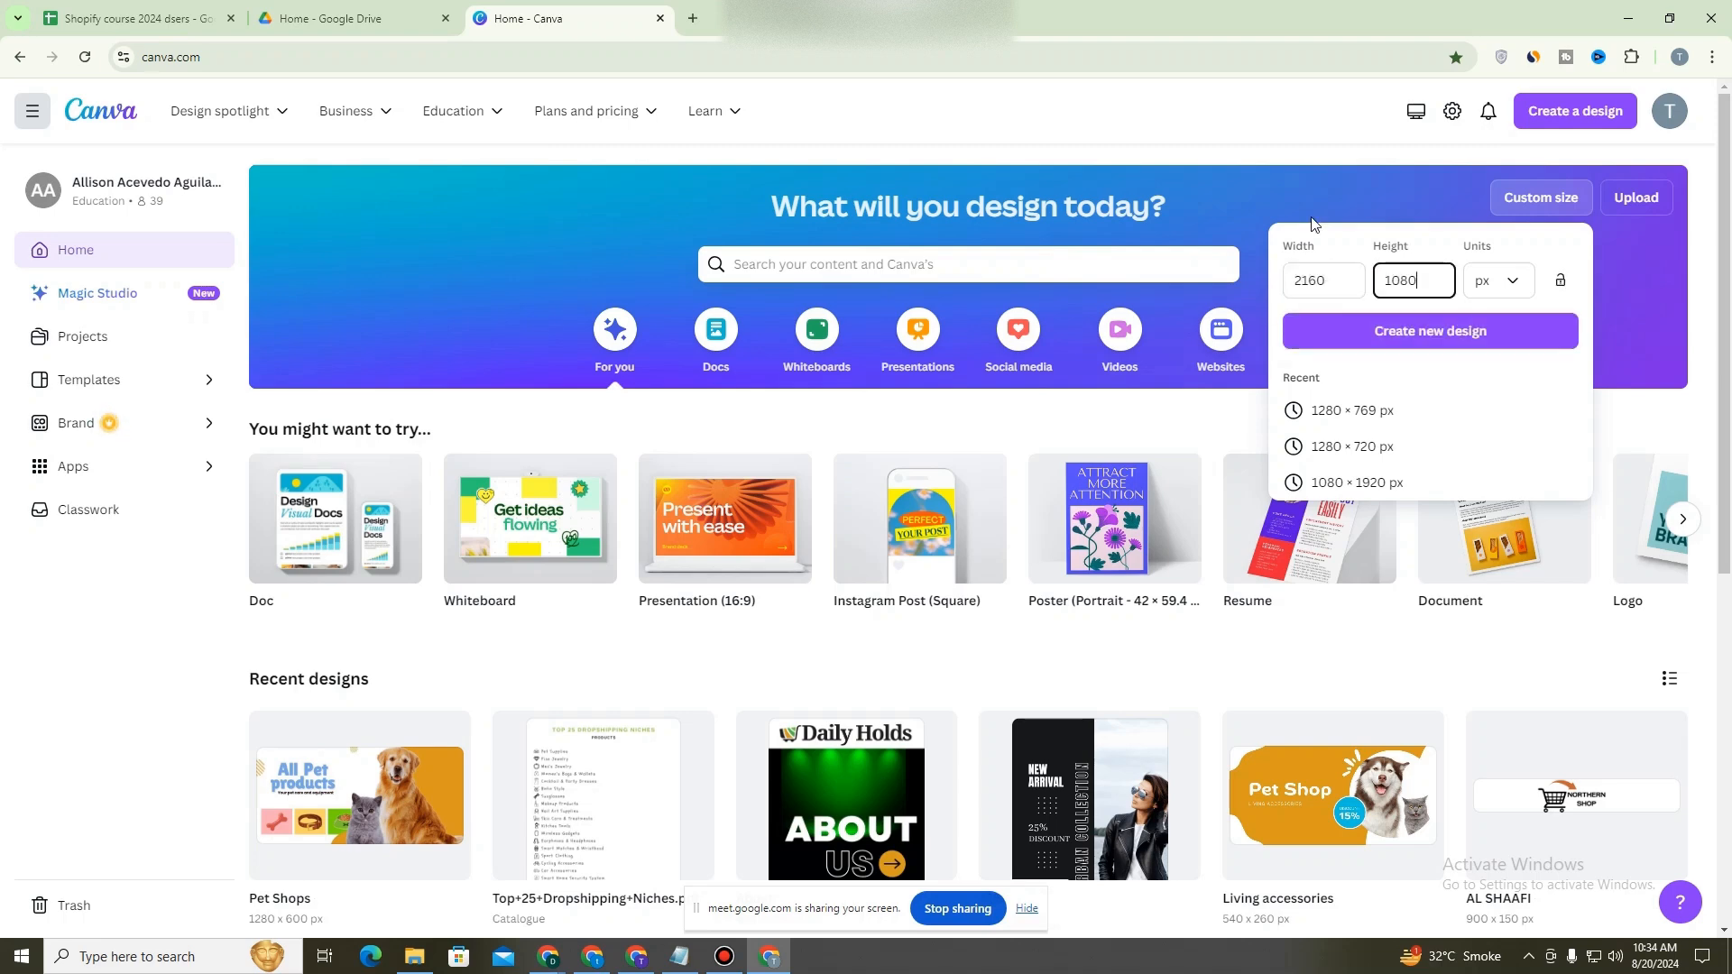
left_click(1370, 324)
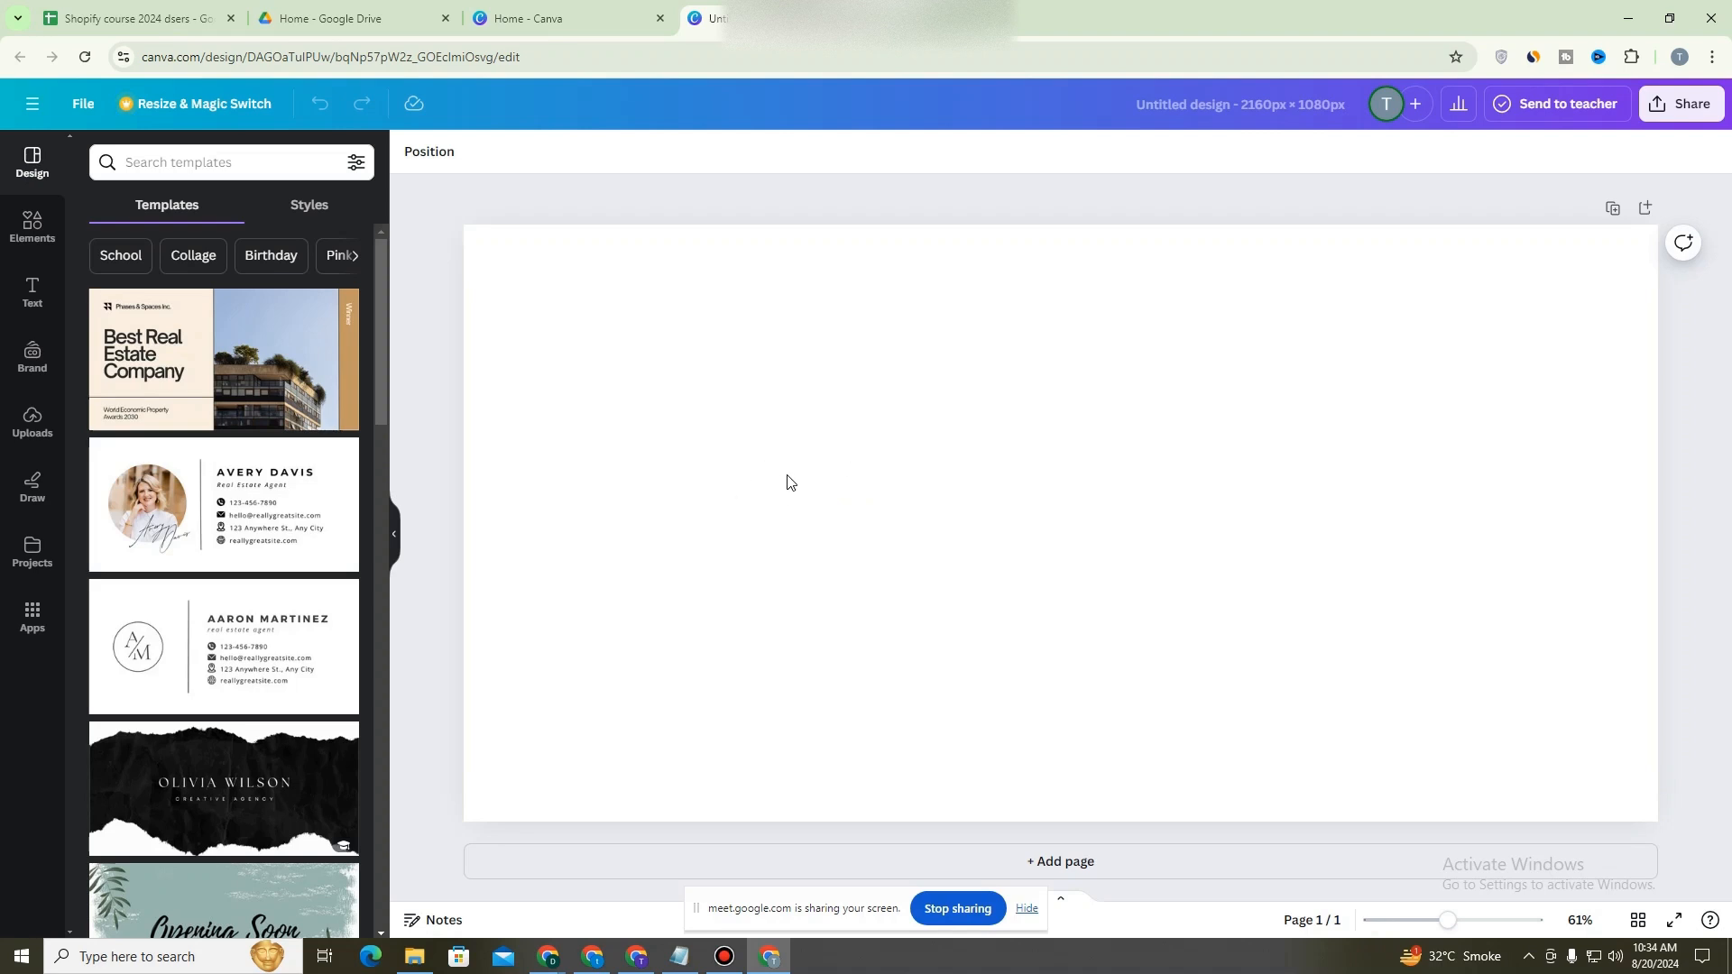
Select the blank page, look through the suggested templates and open the template search.
left_click(788, 482)
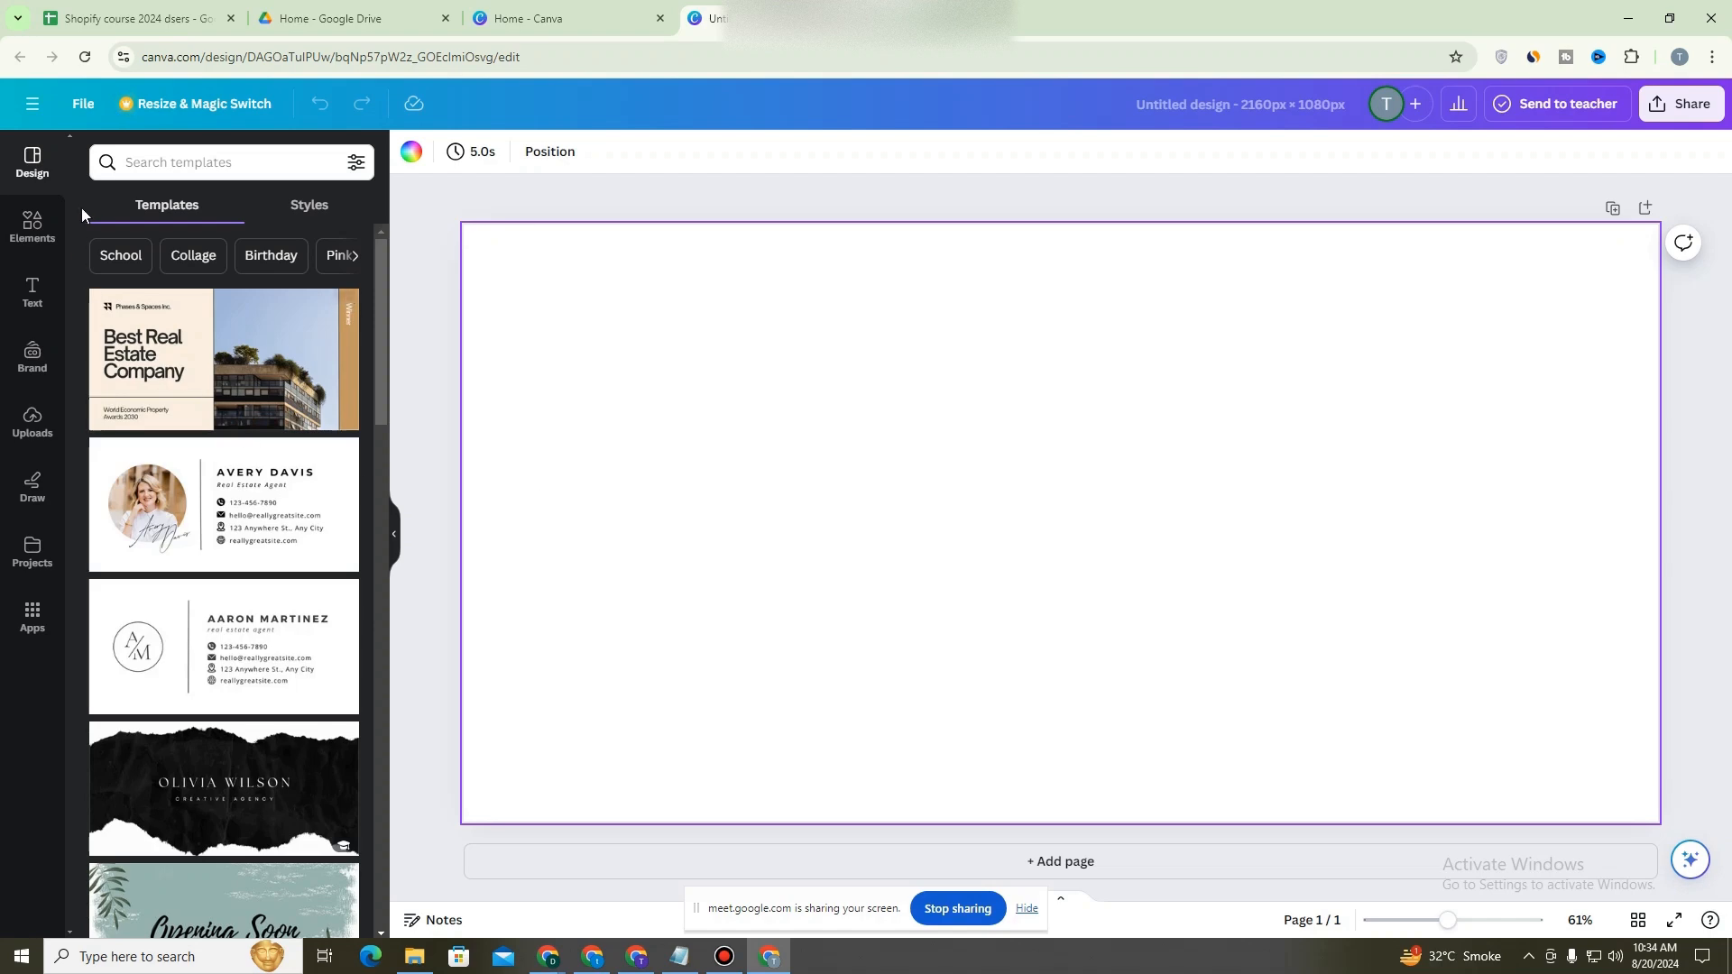
scroll(258, 671, "down", 8)
scroll(258, 673, "up", 8)
left_click(234, 161)
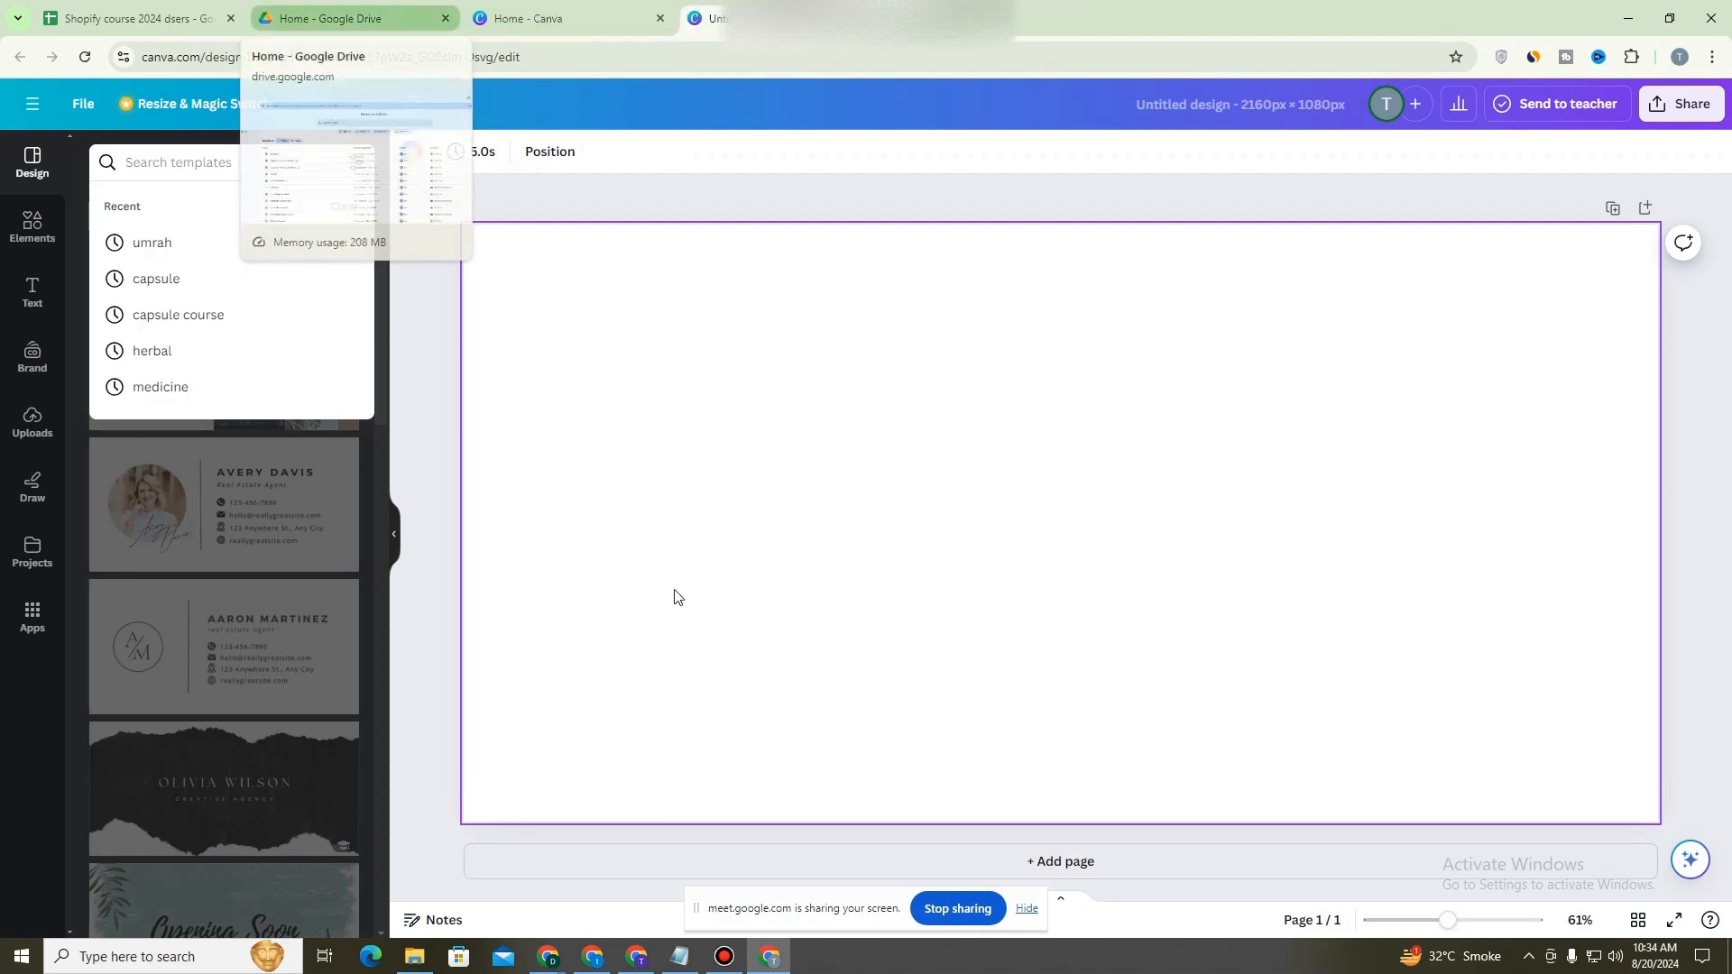
Switch to the Shopify theme editor and examine the Featured collections and Image with text sections in the preview.
left_click(648, 961)
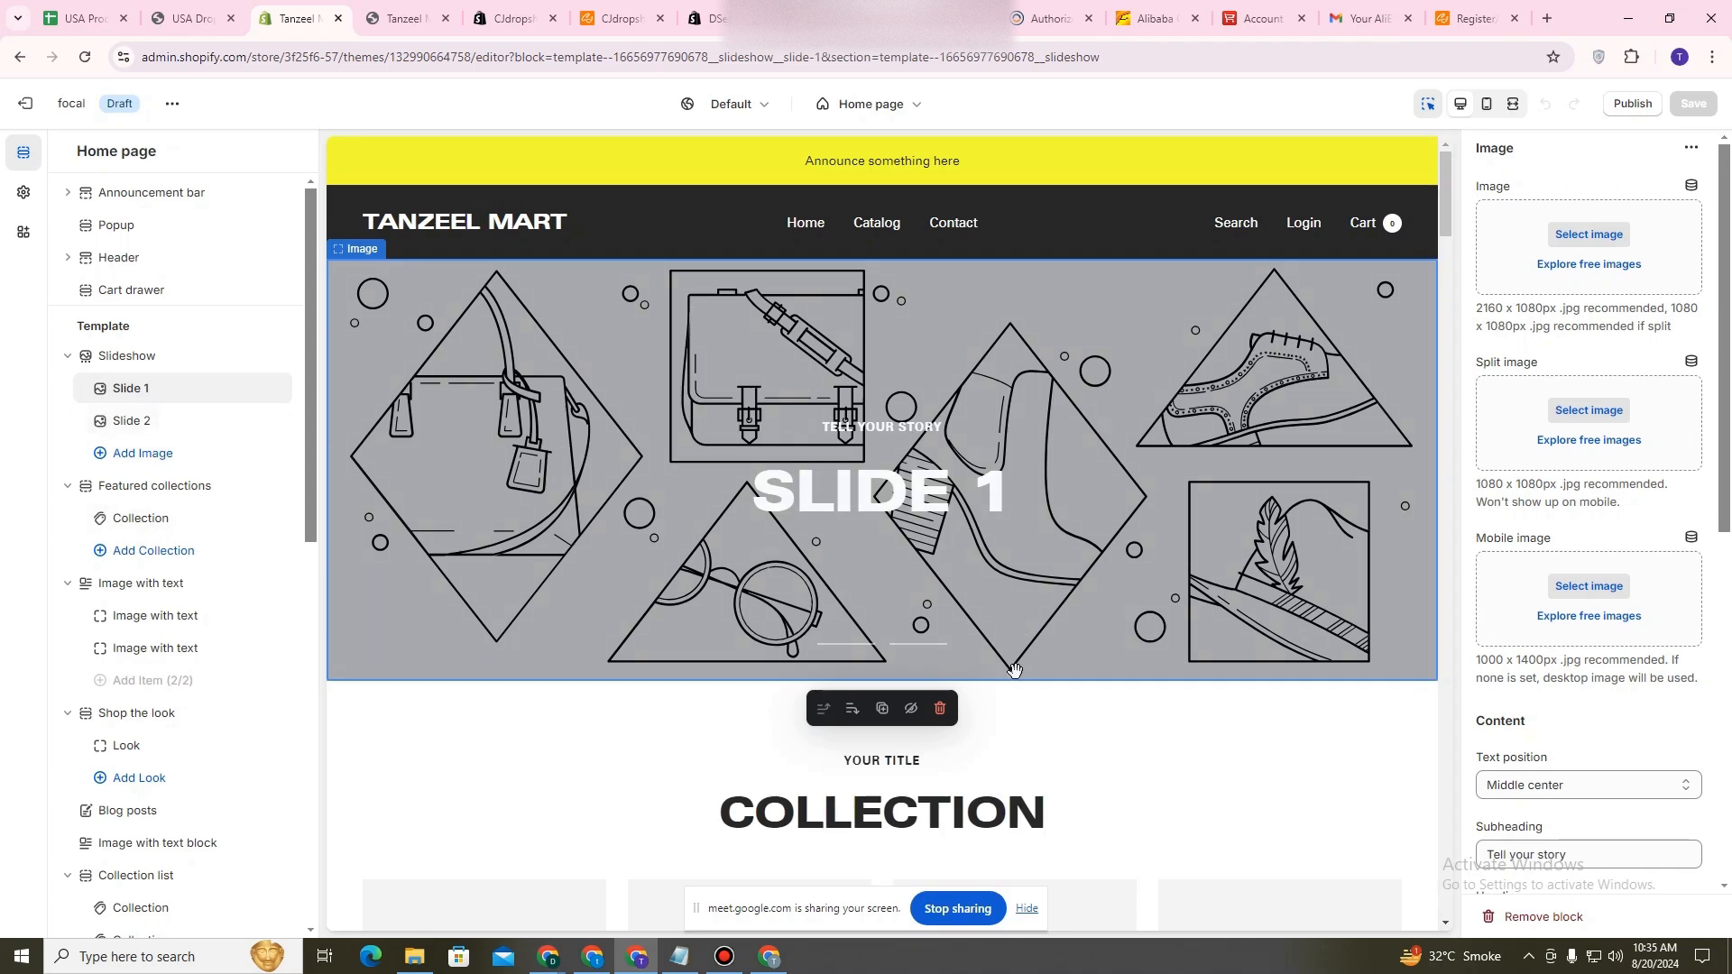
scroll(1019, 667, "down", 10)
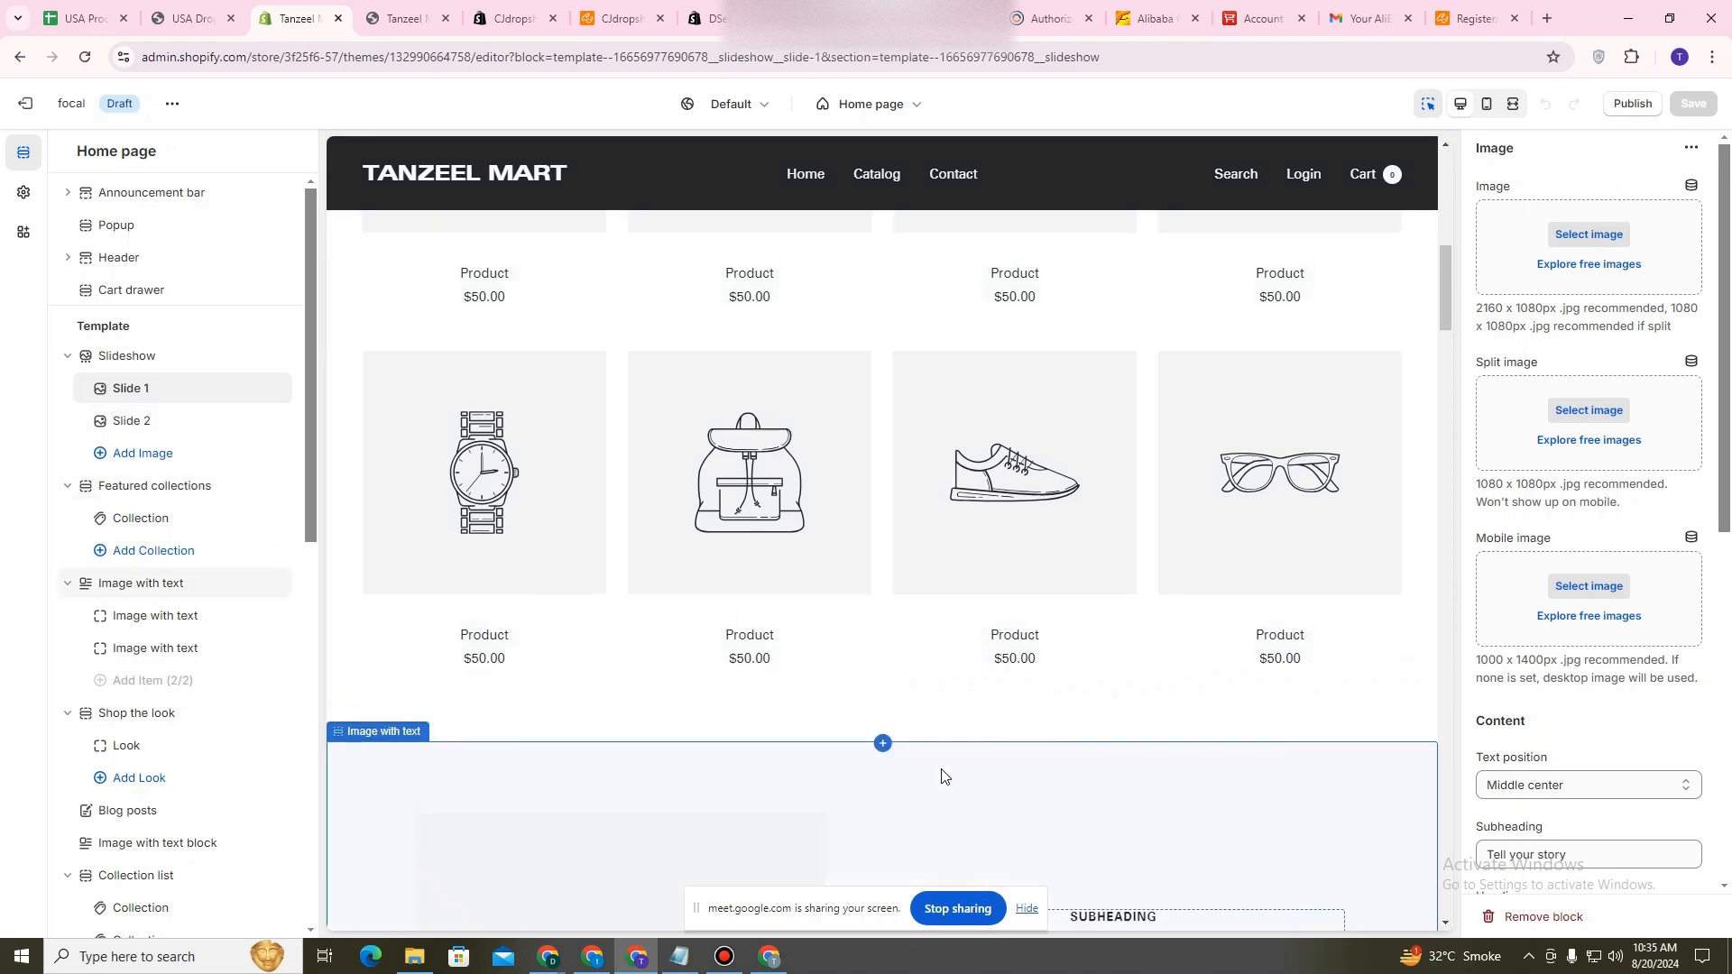
scroll(939, 773, "up", 2)
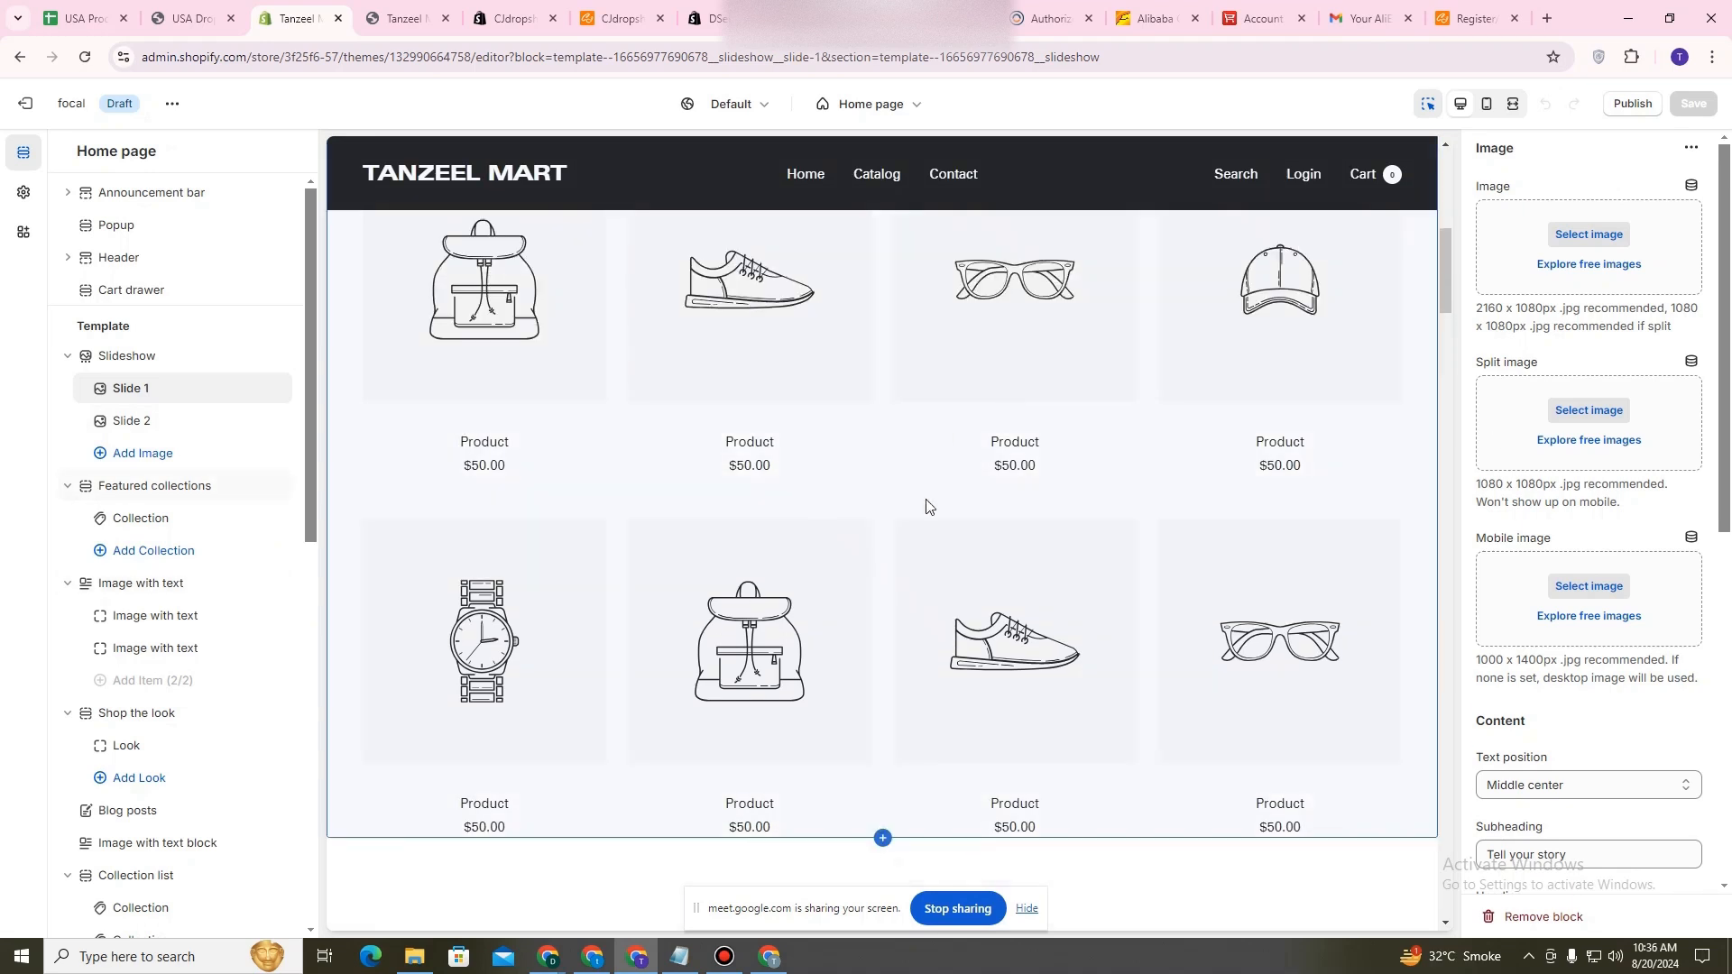
scroll(953, 745, "down", 3)
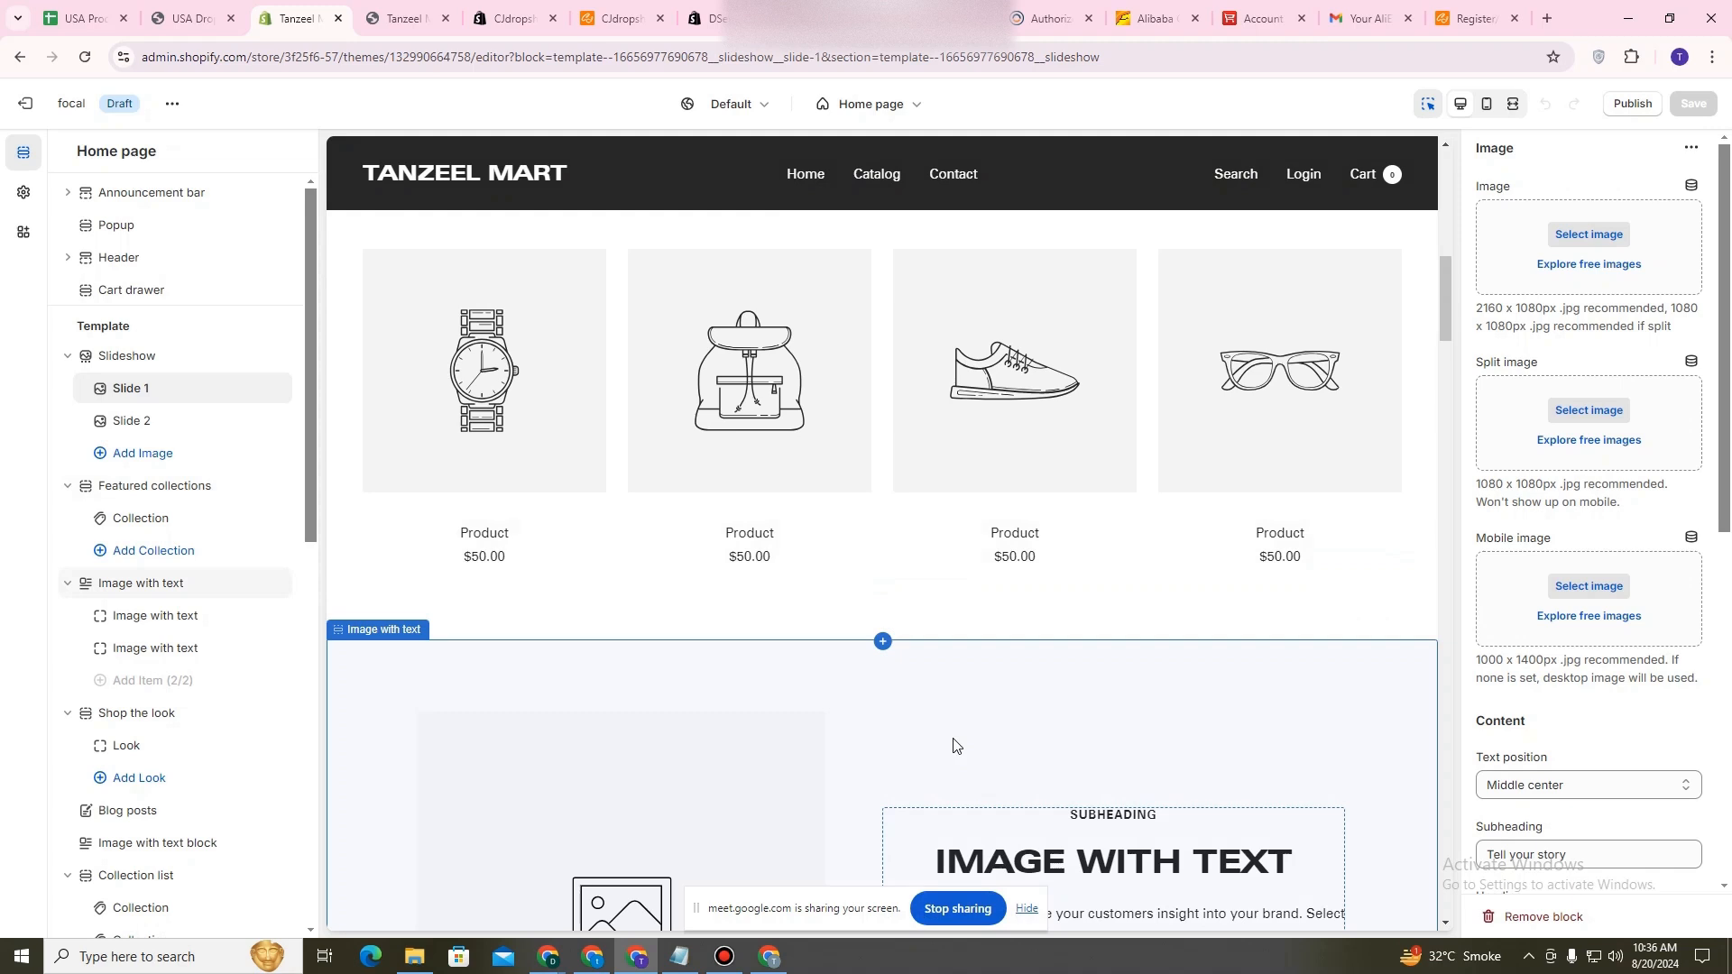
scroll(953, 745, "down", 5)
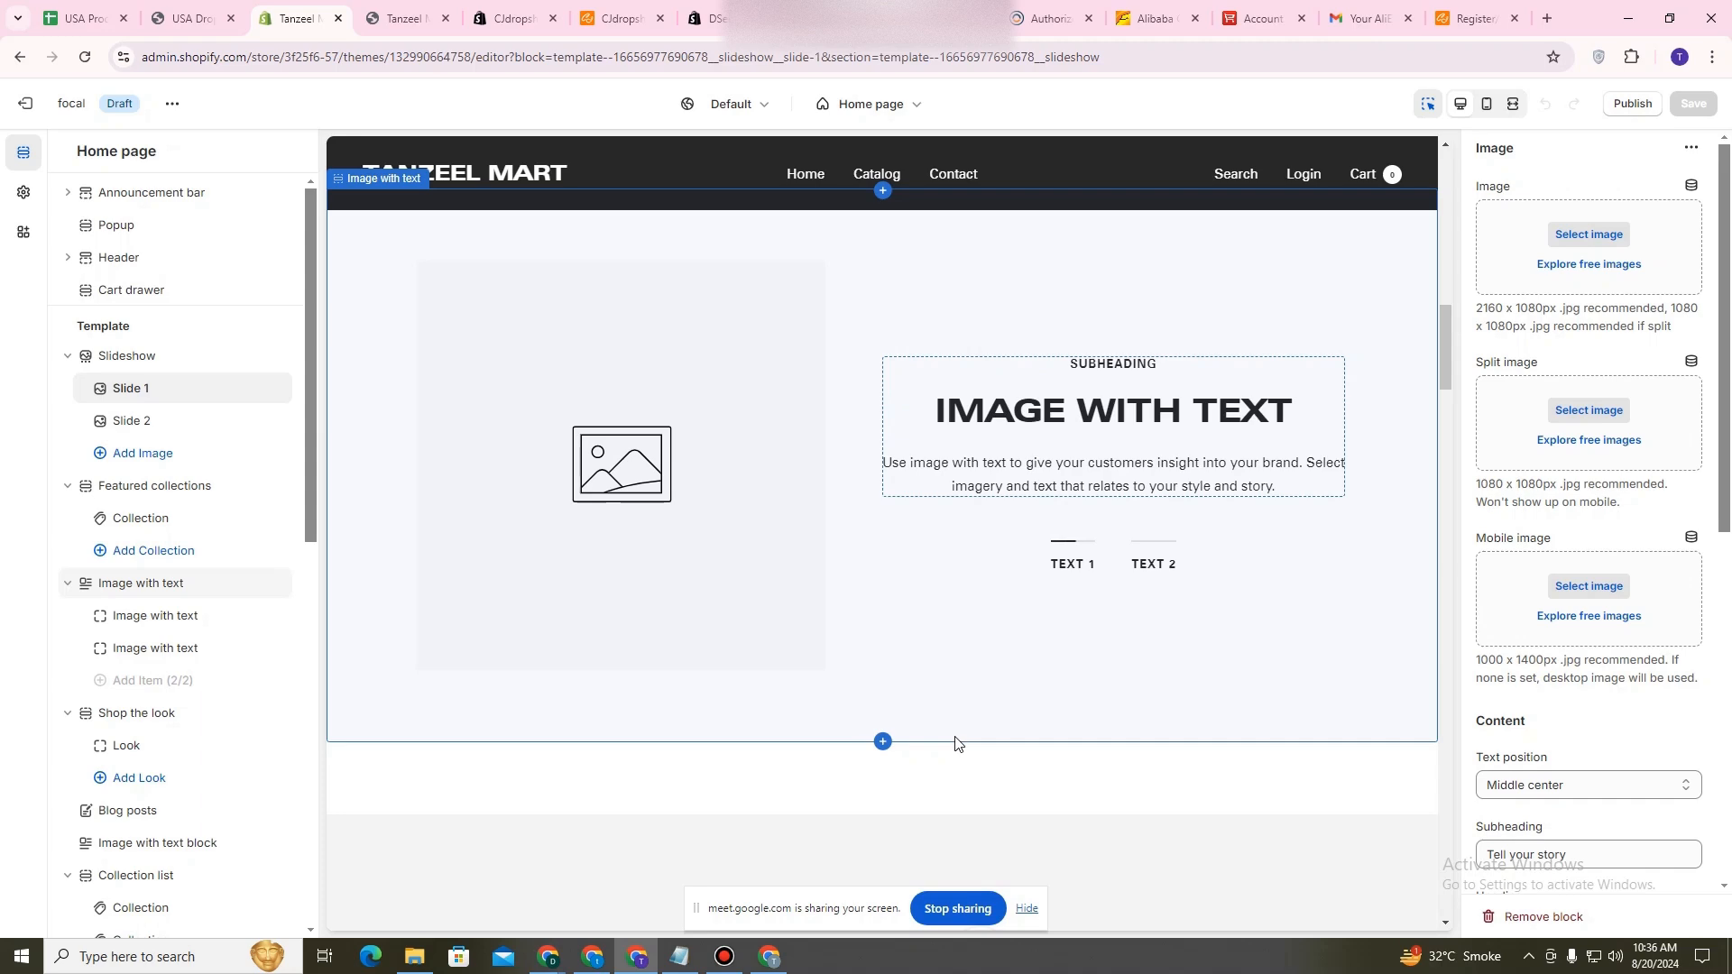
Look at the DSers app page, return to the theme editor and review the home page sections up to the slideshow.
left_click(715, 20)
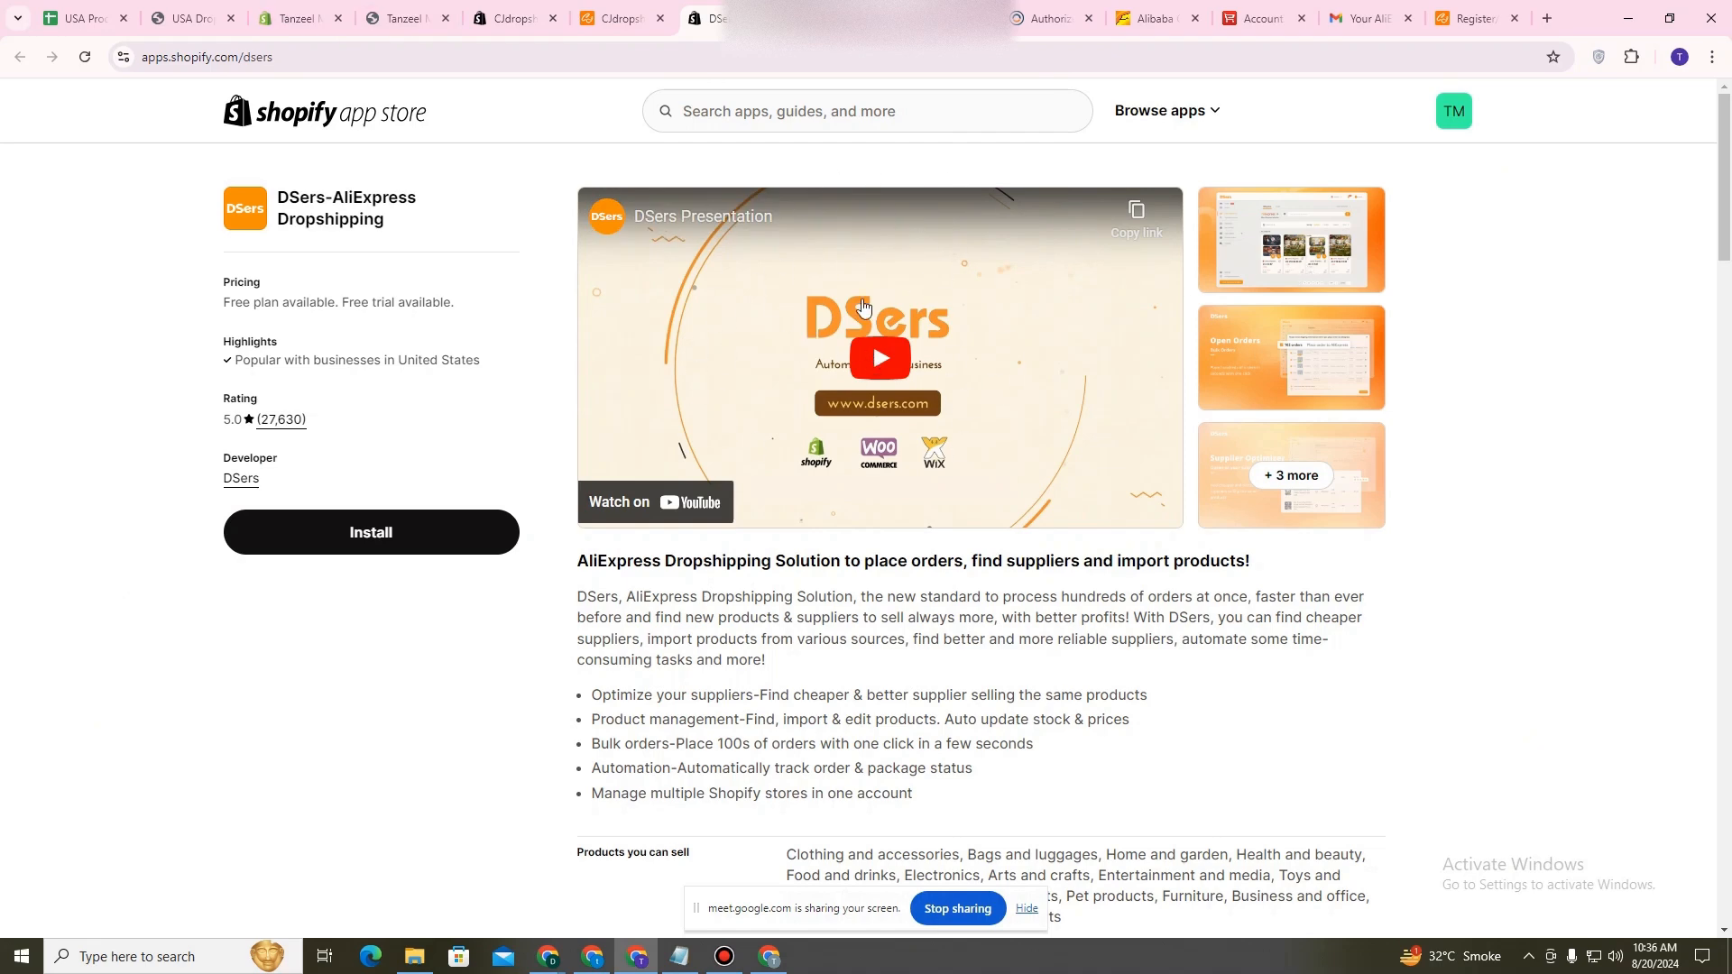
left_click(312, 7)
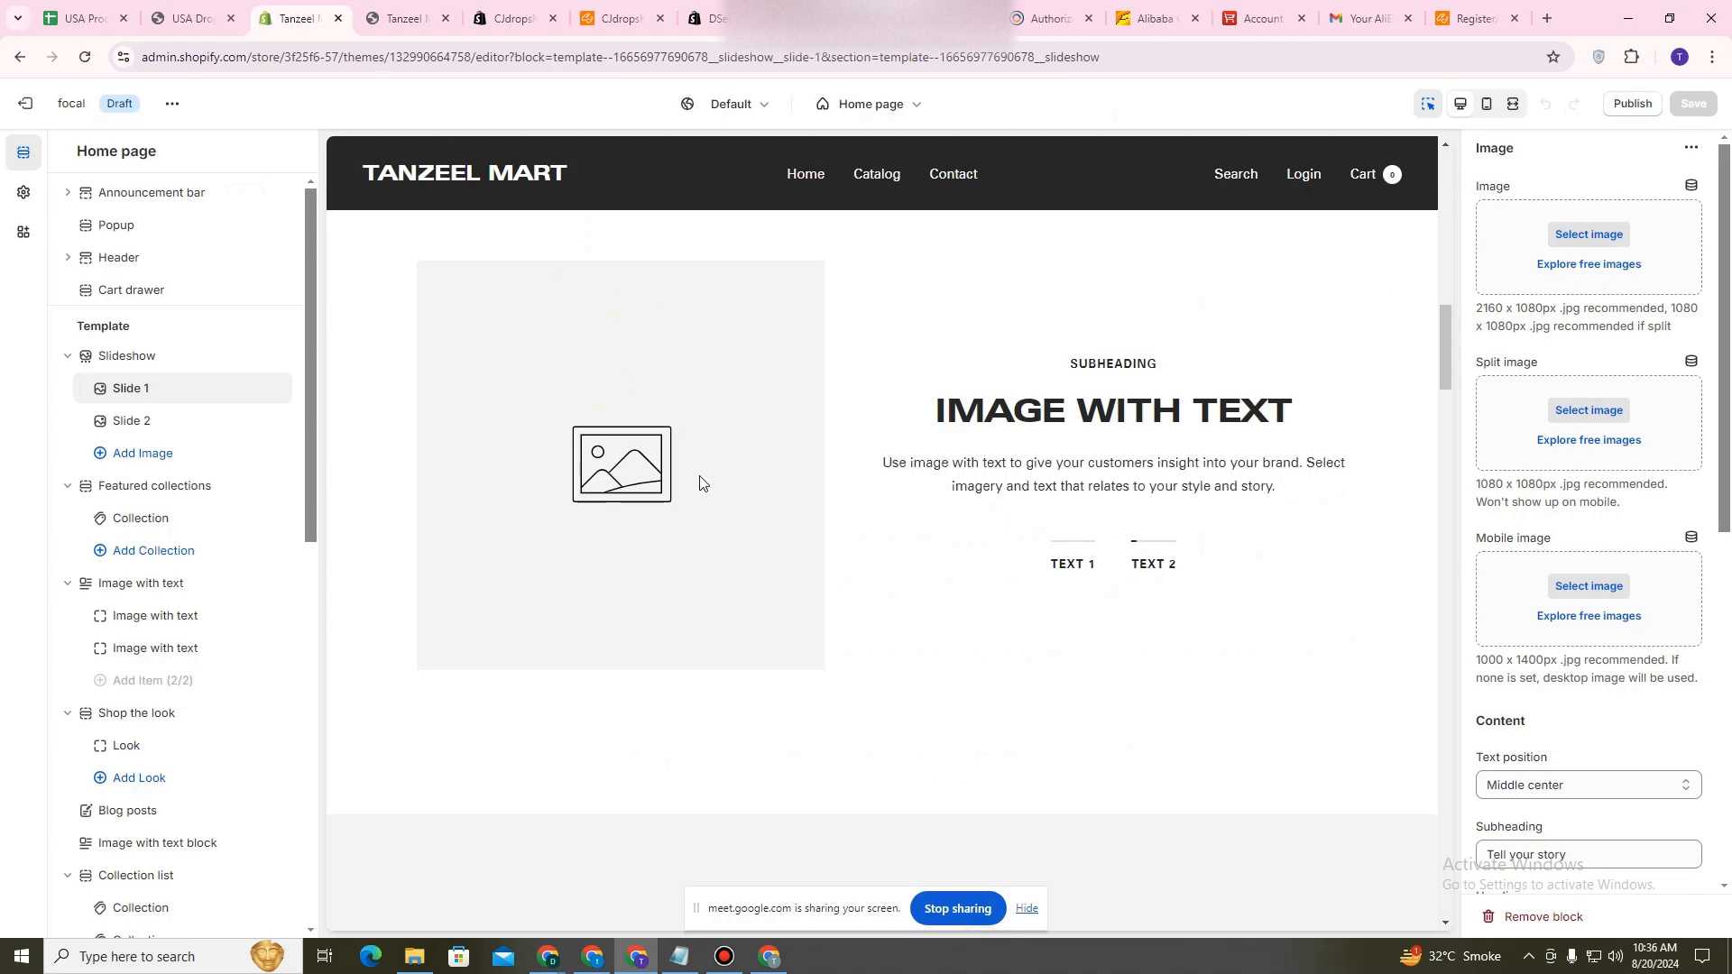
scroll(700, 483, "down", 10)
scroll(725, 606, "up", 10)
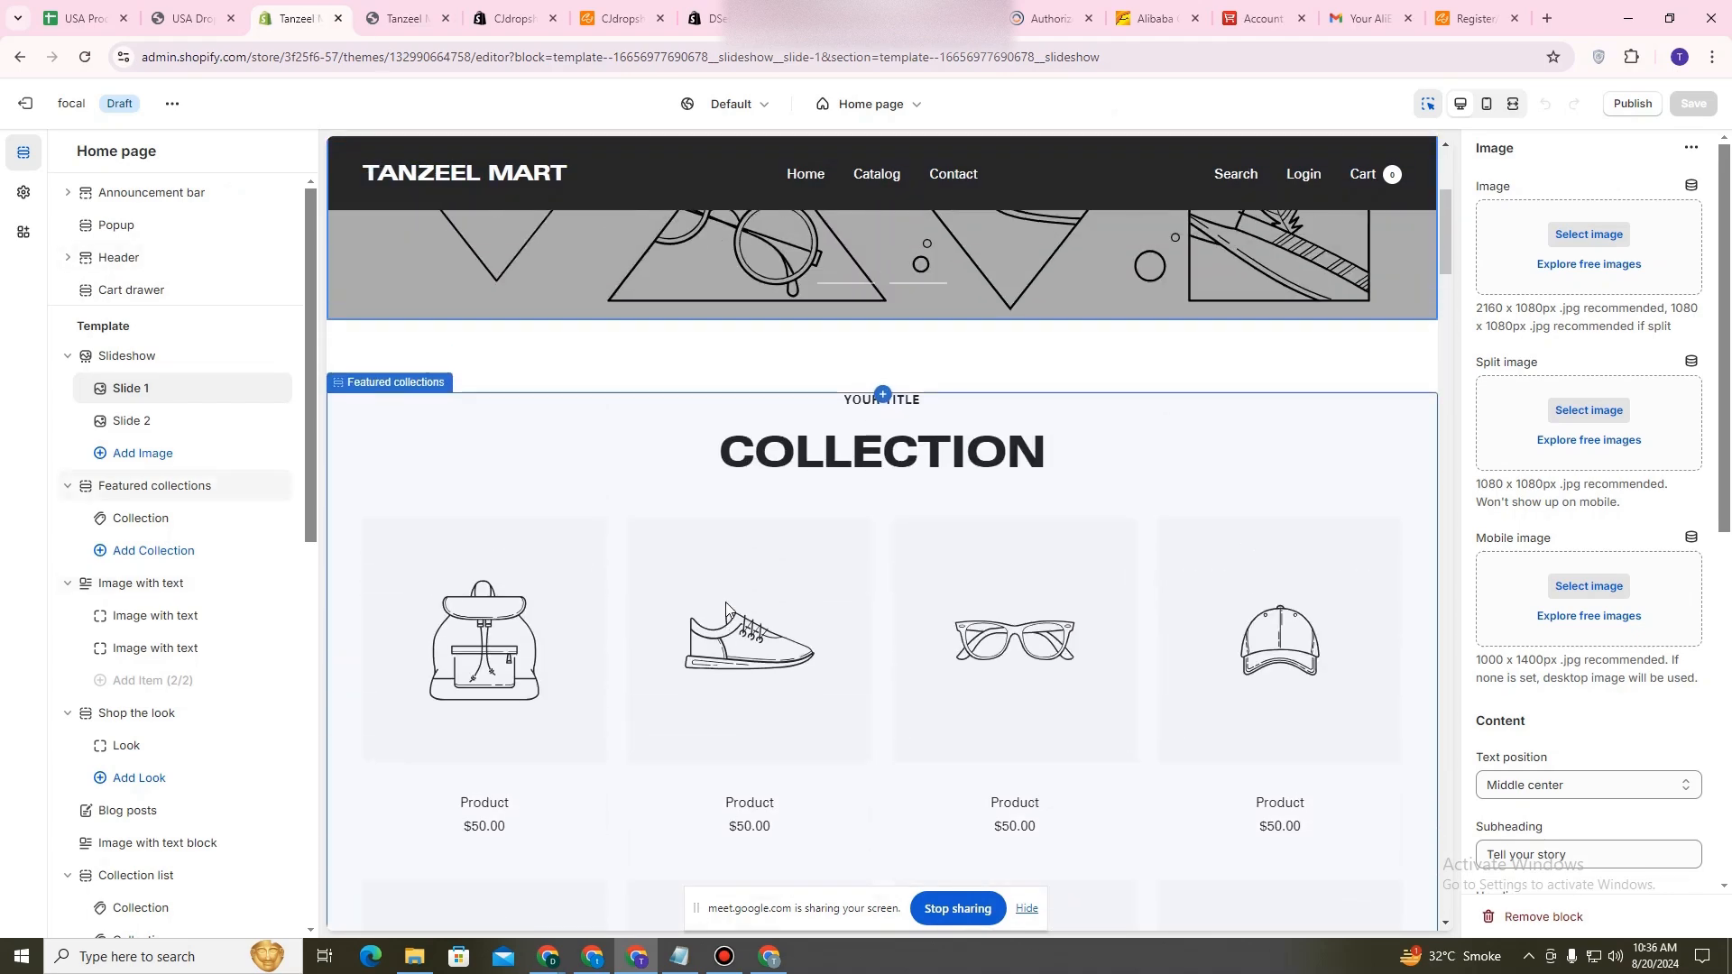
scroll(725, 609, "down", 5)
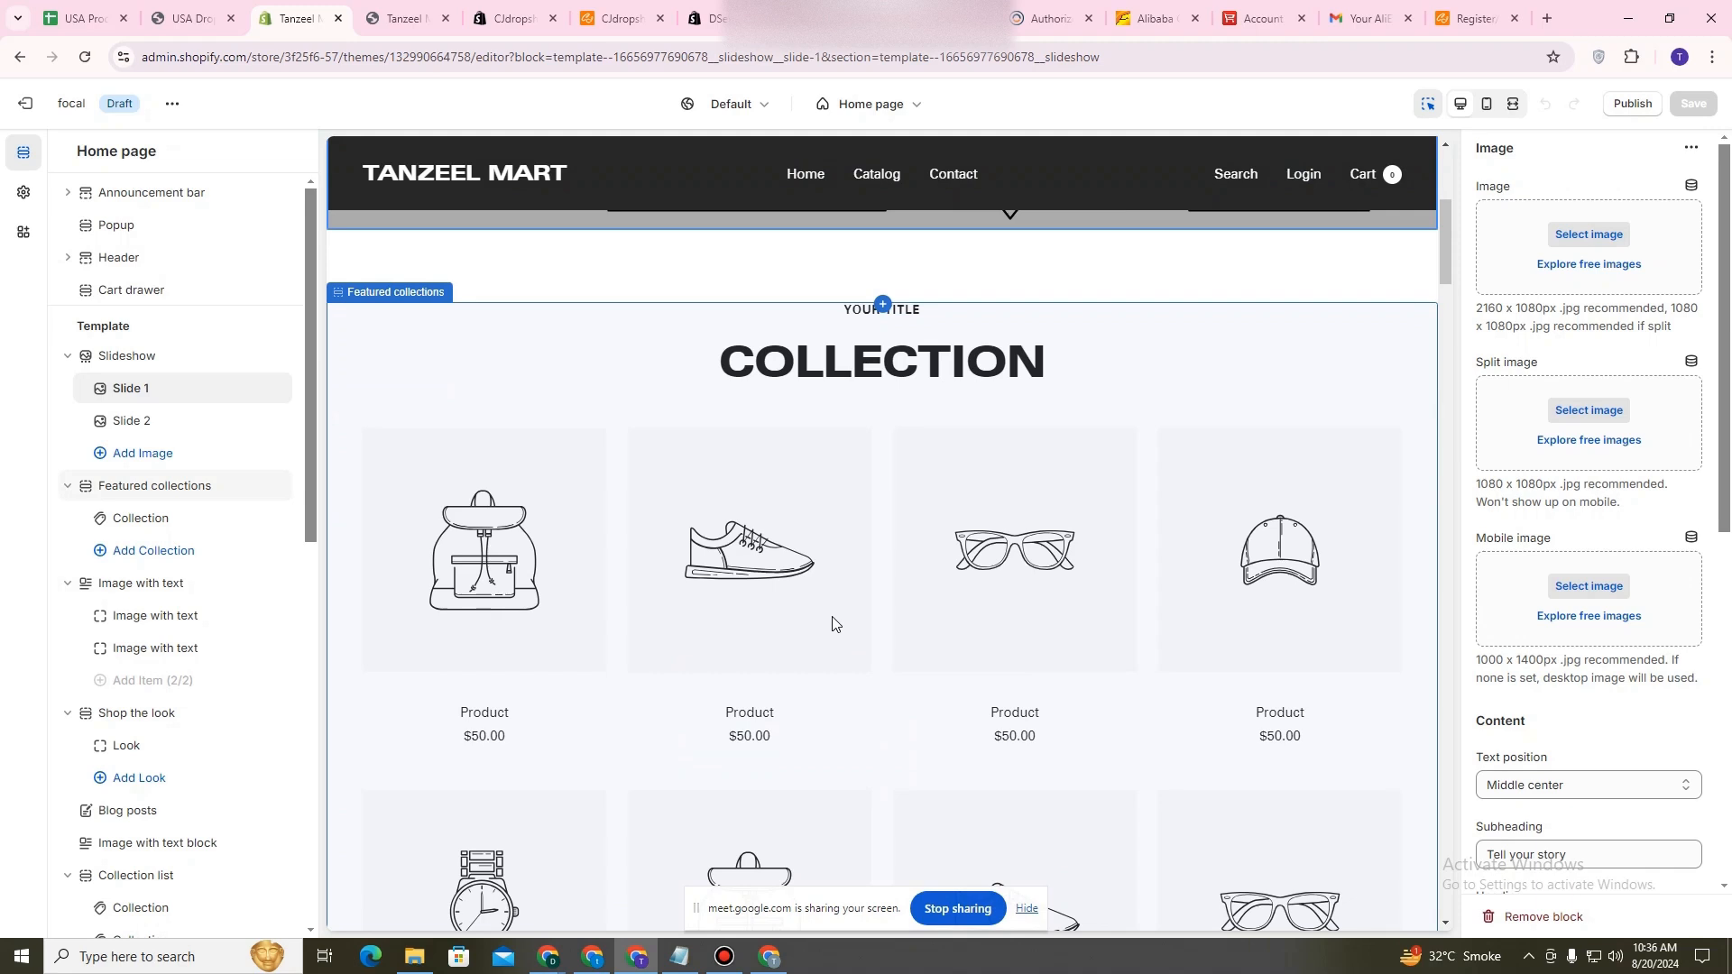
scroll(832, 622, "down", 12)
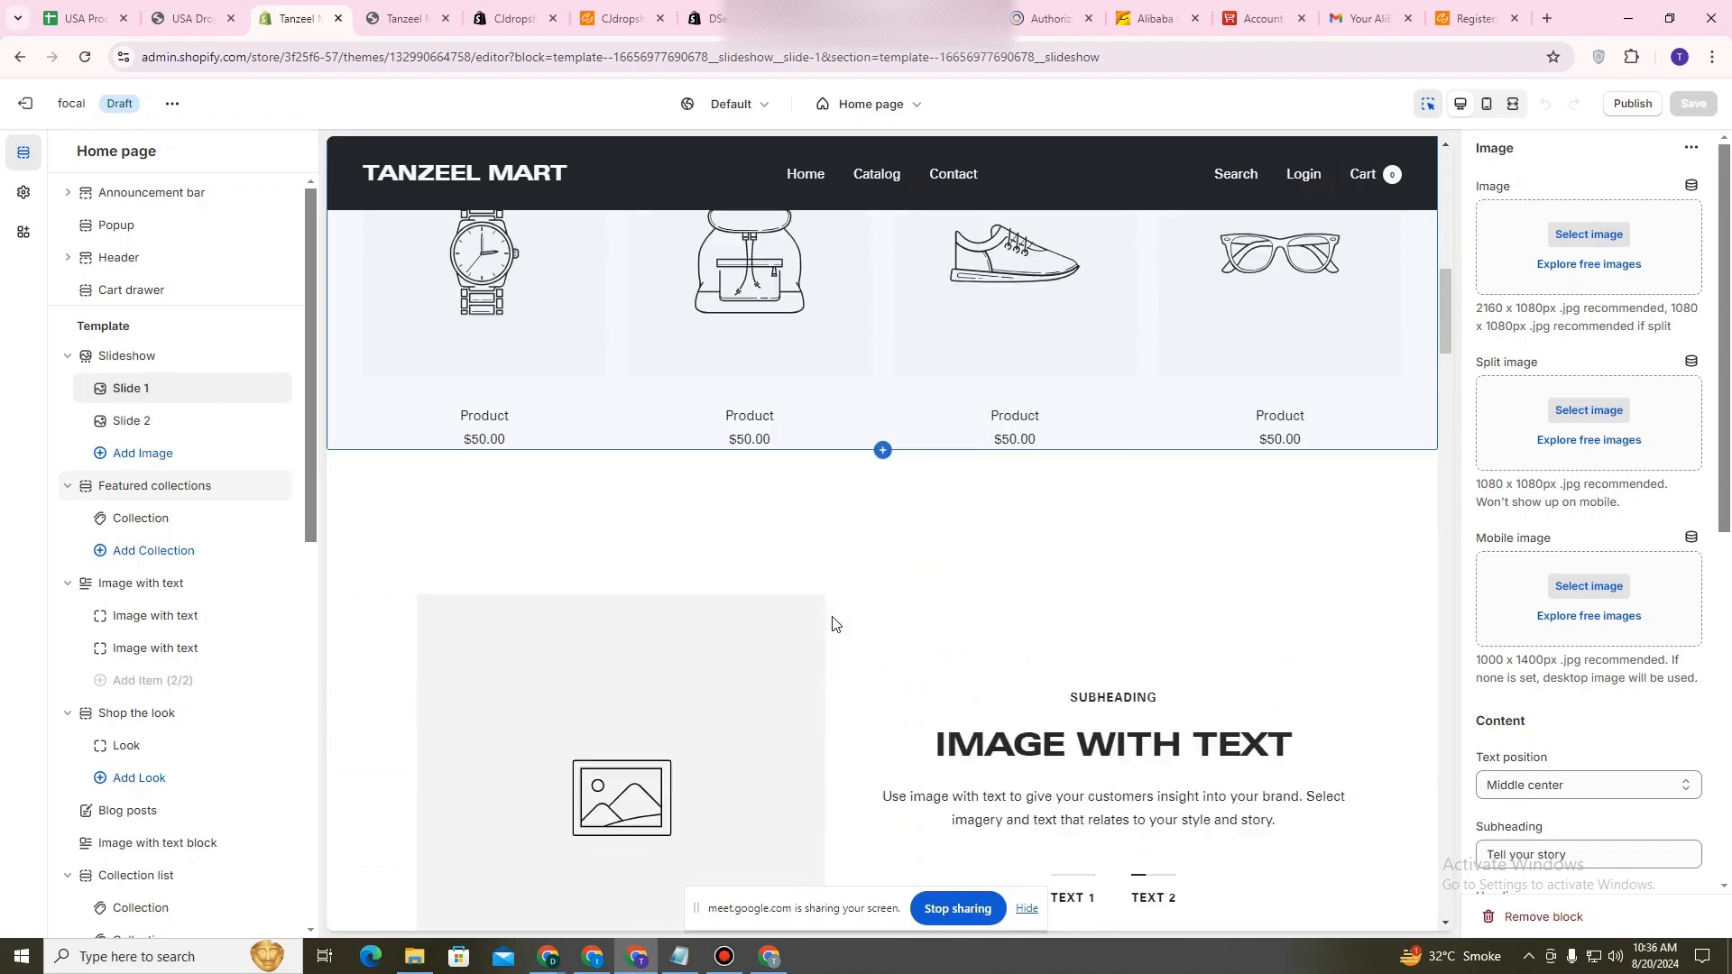
scroll(831, 623, "up", 3)
scroll(832, 623, "up", 15)
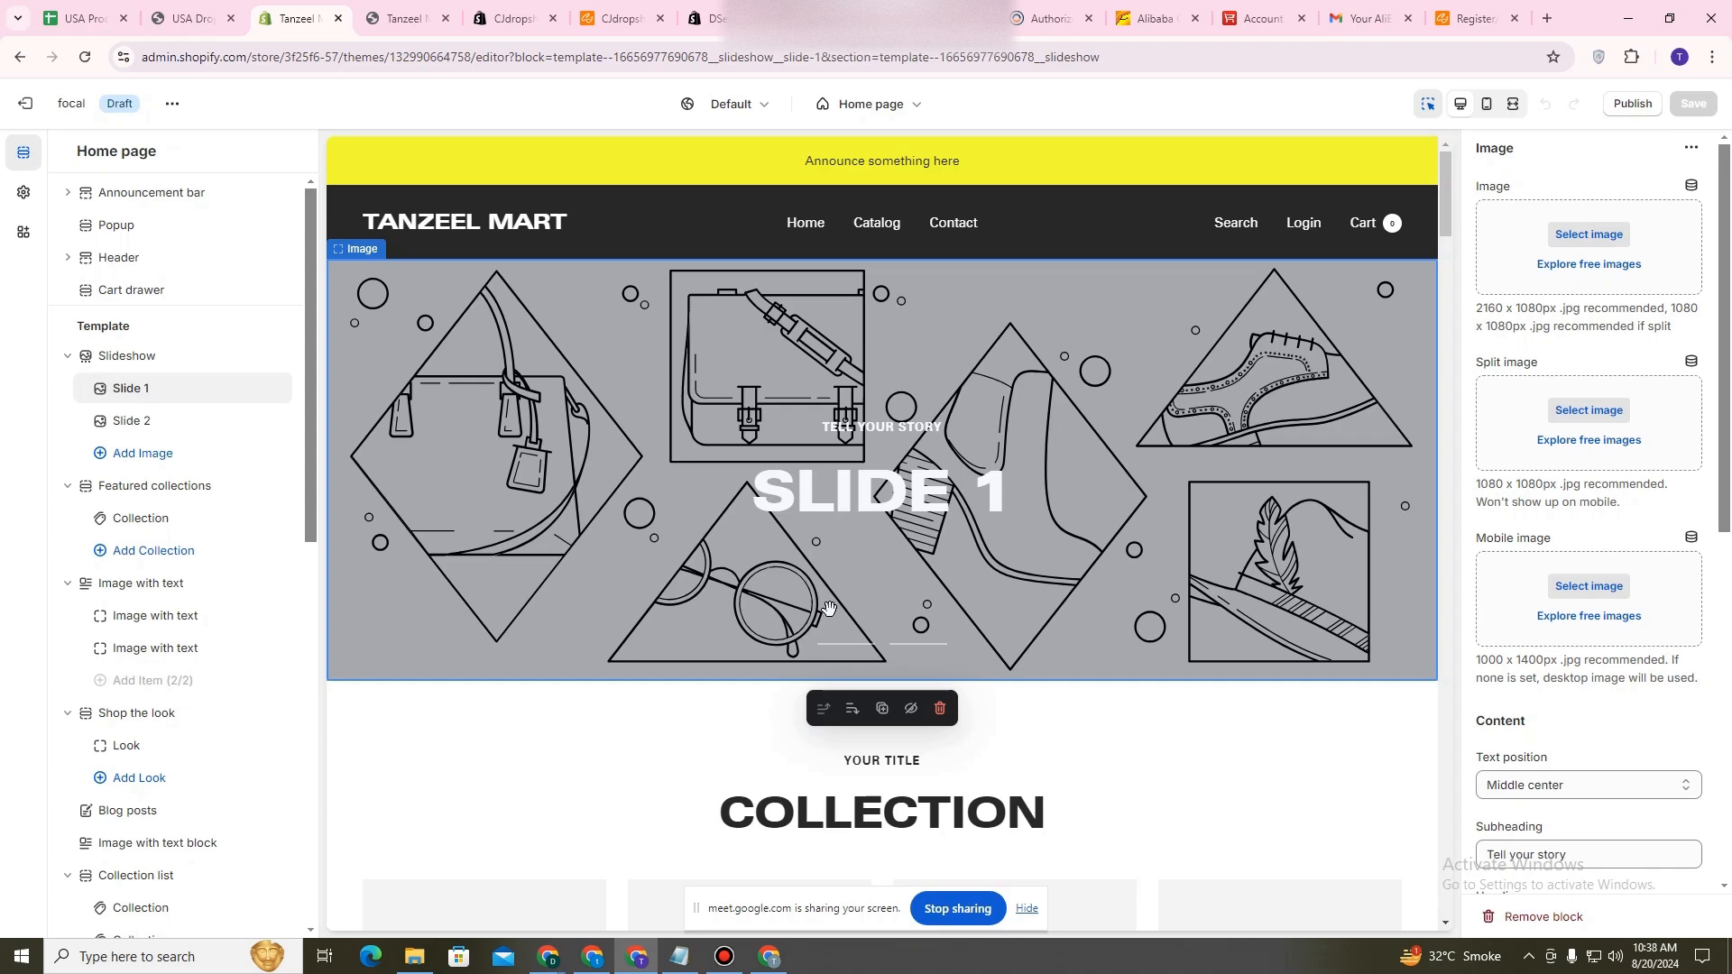
Examine the Featured collections product grid in the preview and return to the Slide 1 banner.
scroll(793, 645, "down", 5)
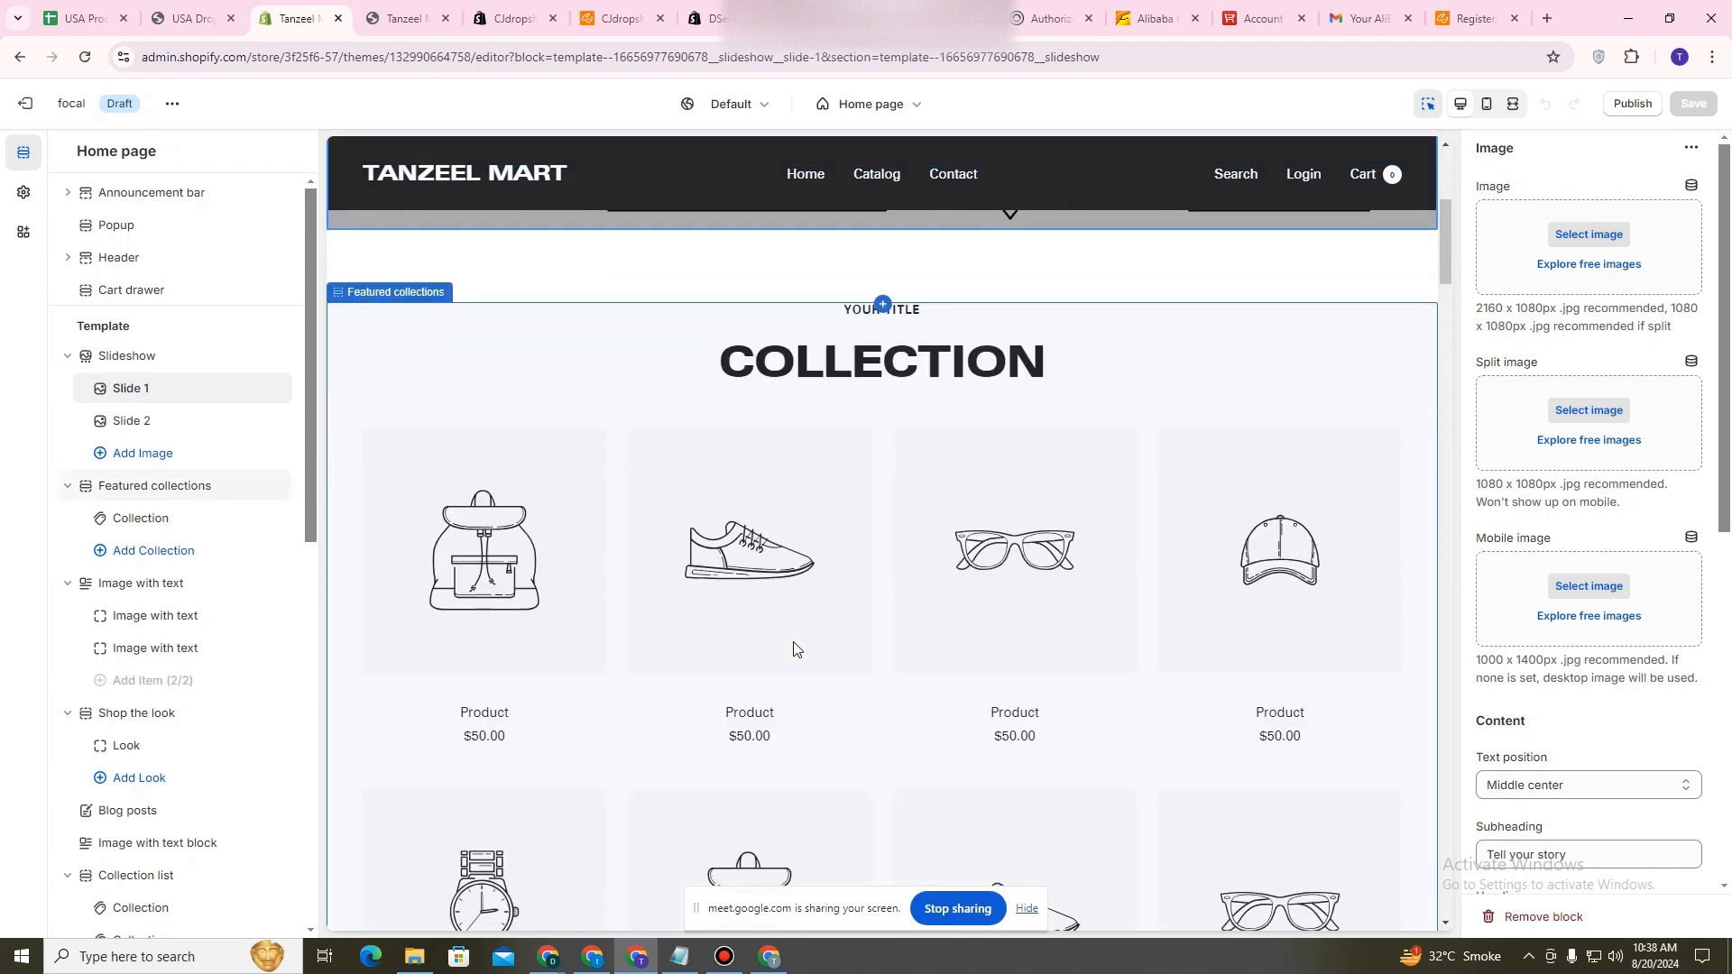
scroll(793, 651, "down", 1)
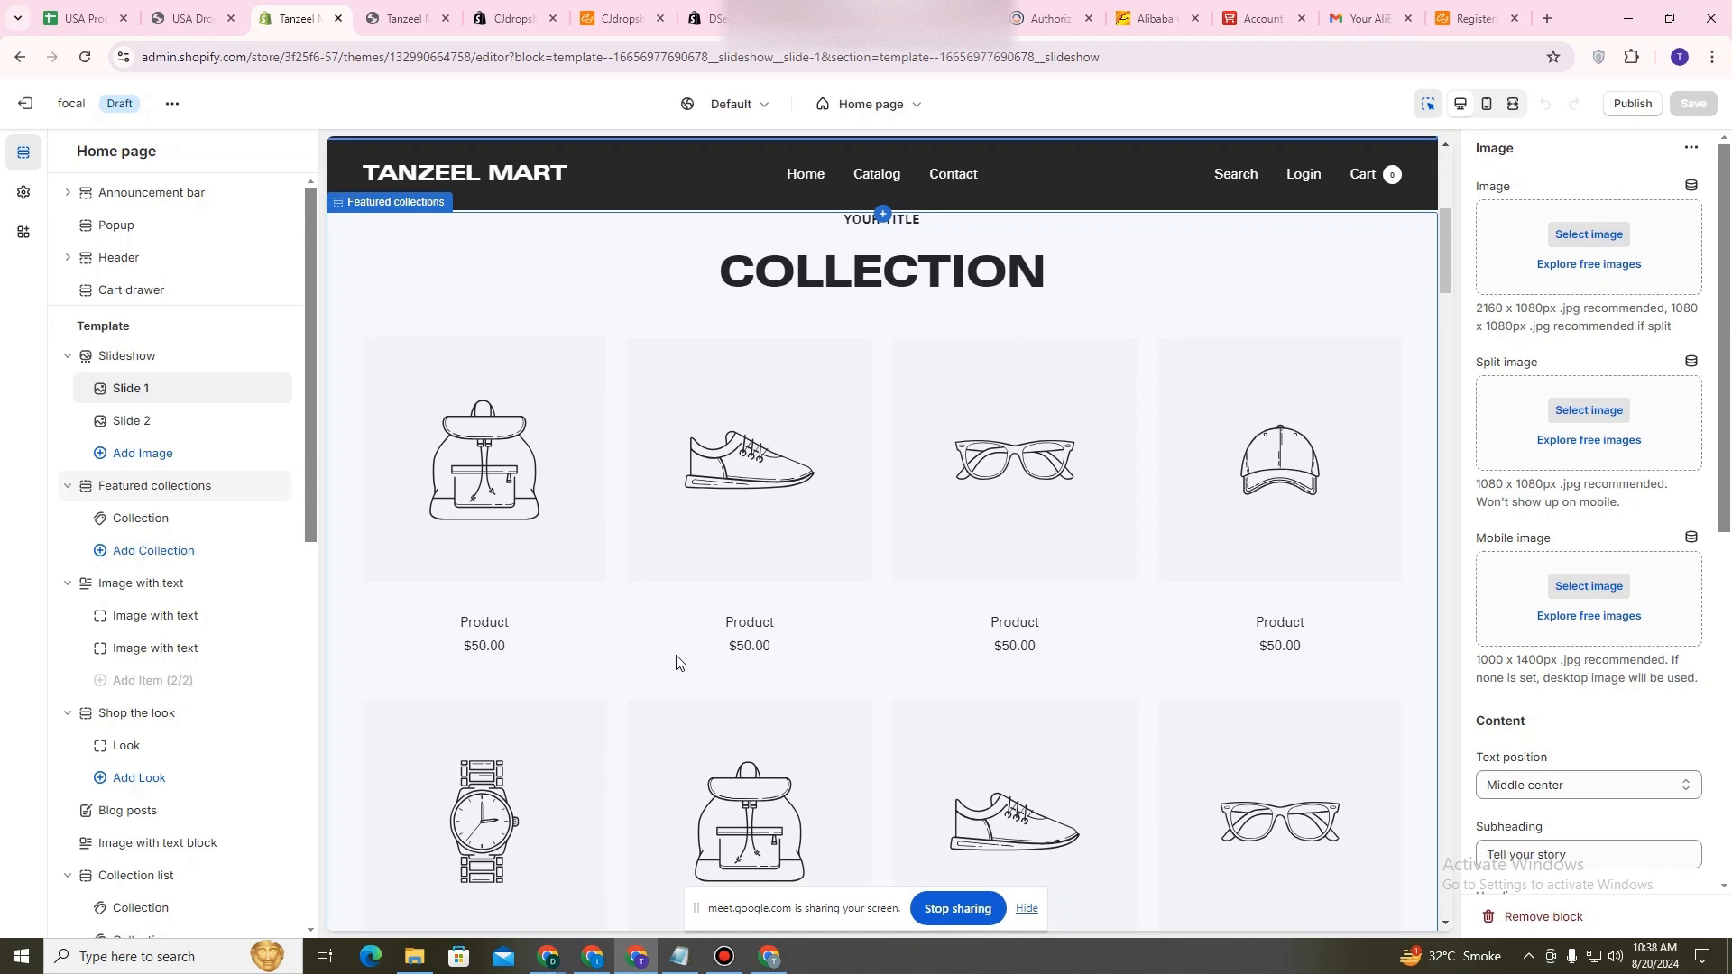
scroll(676, 663, "down", 1)
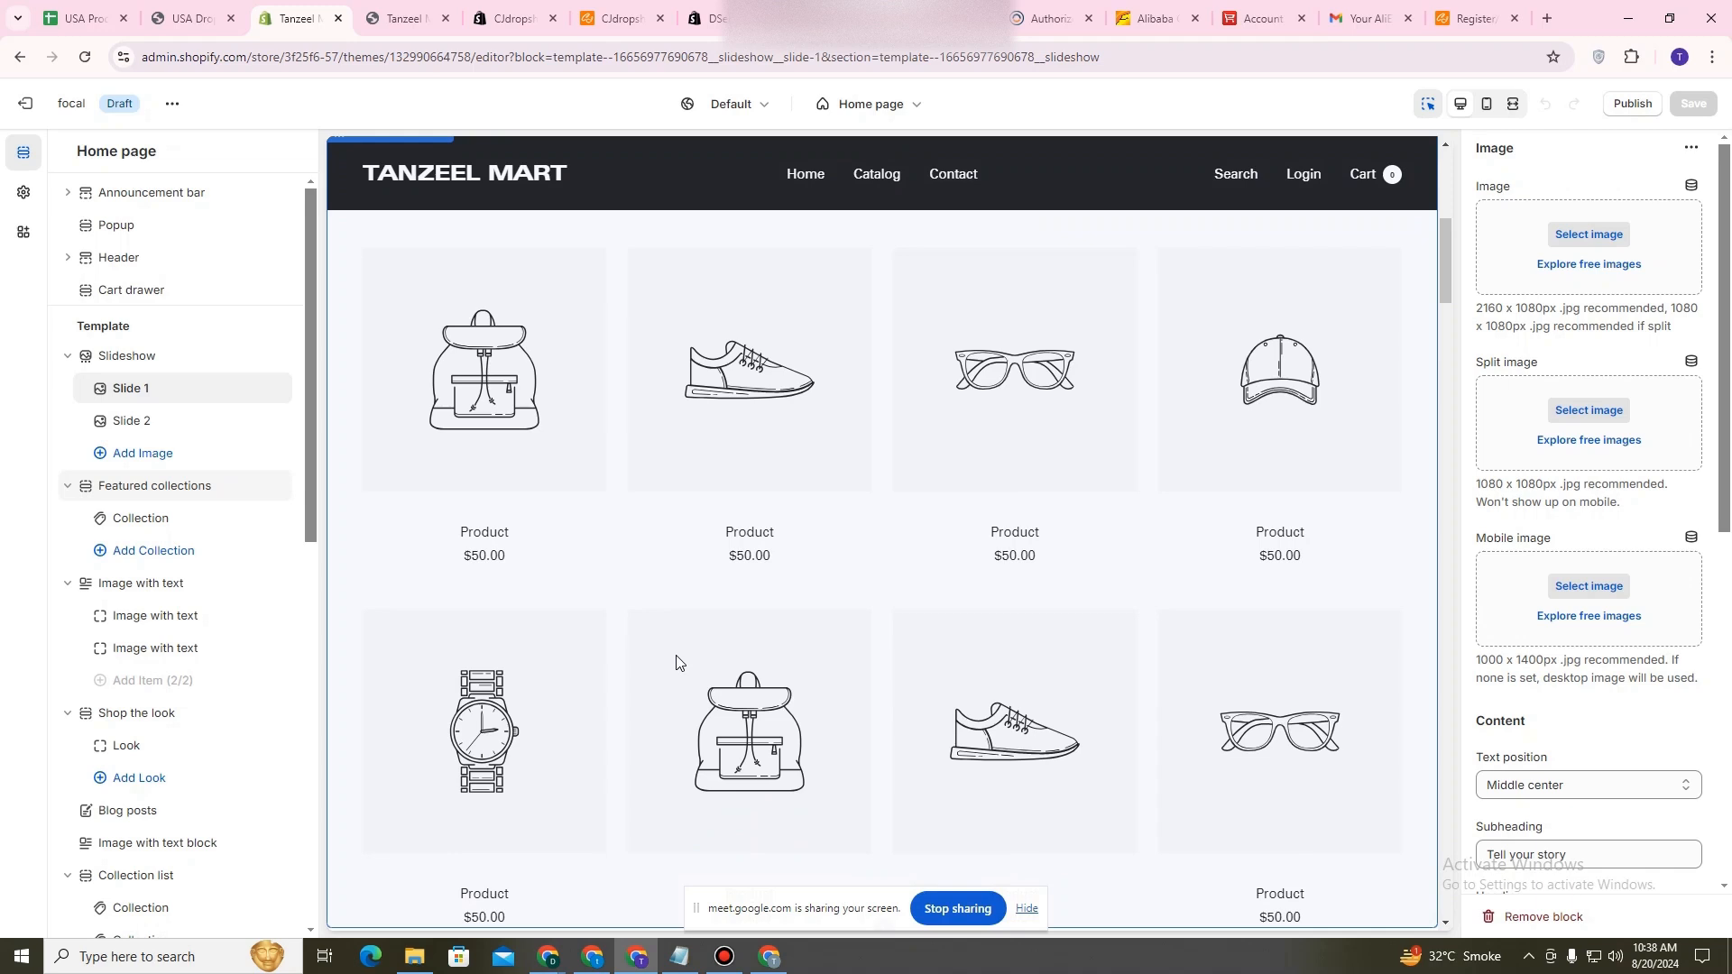
scroll(677, 663, "down", 1)
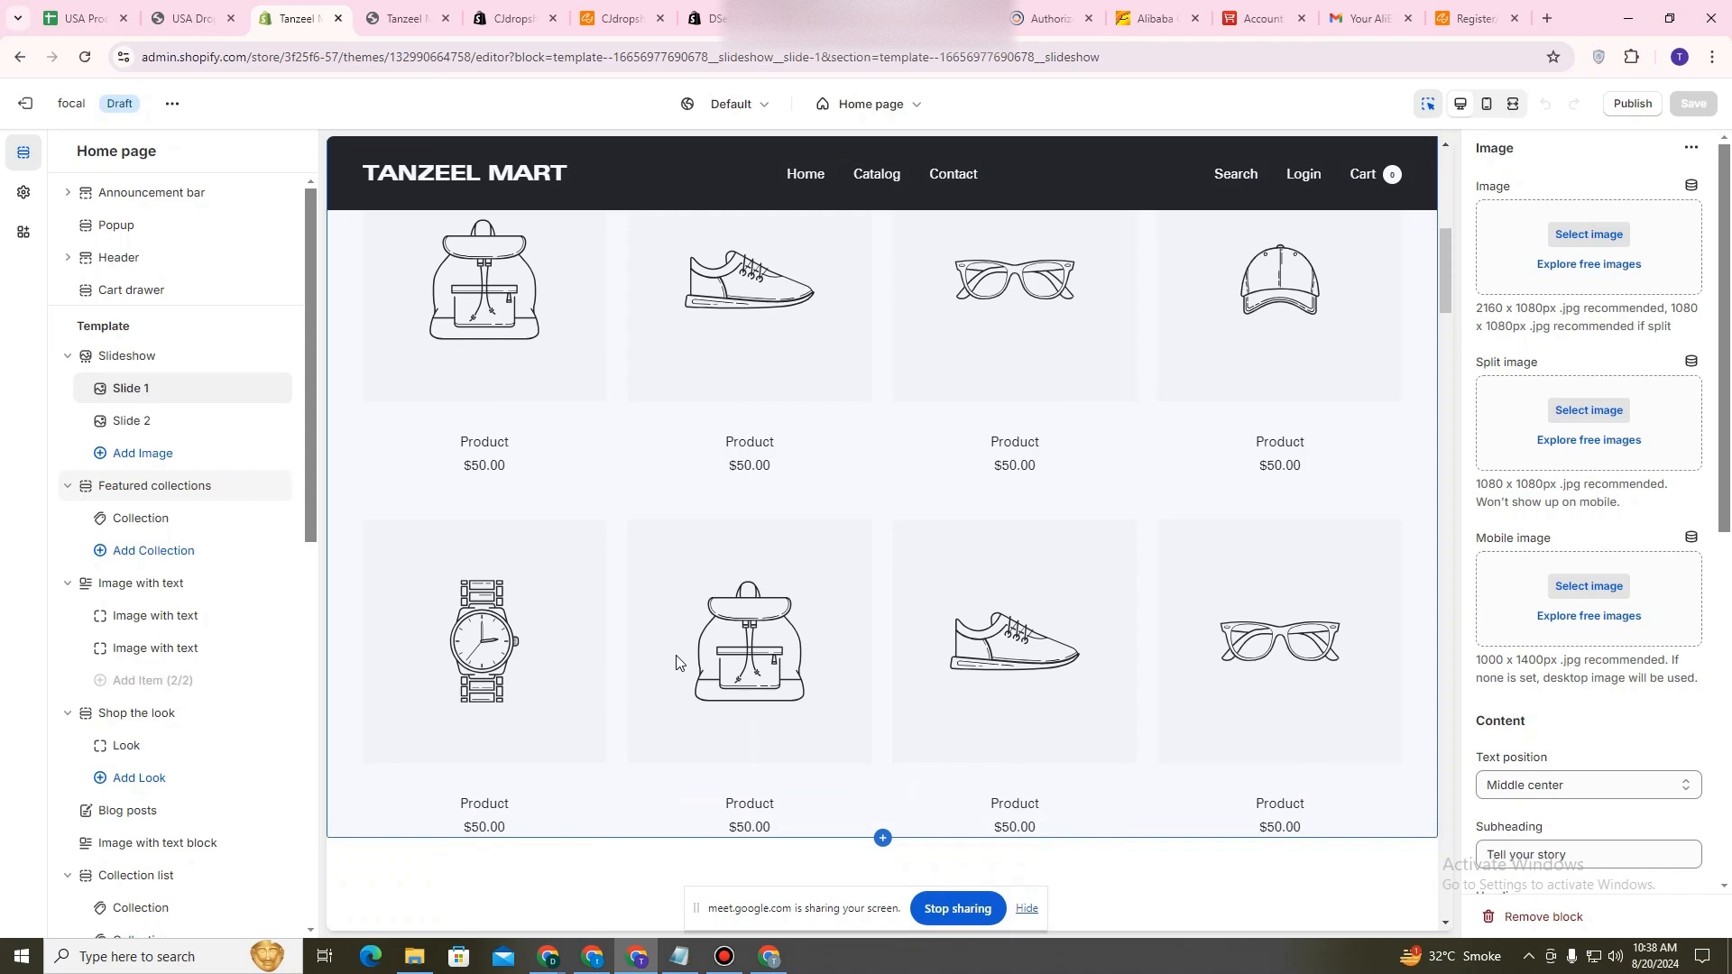
scroll(676, 663, "down", 2)
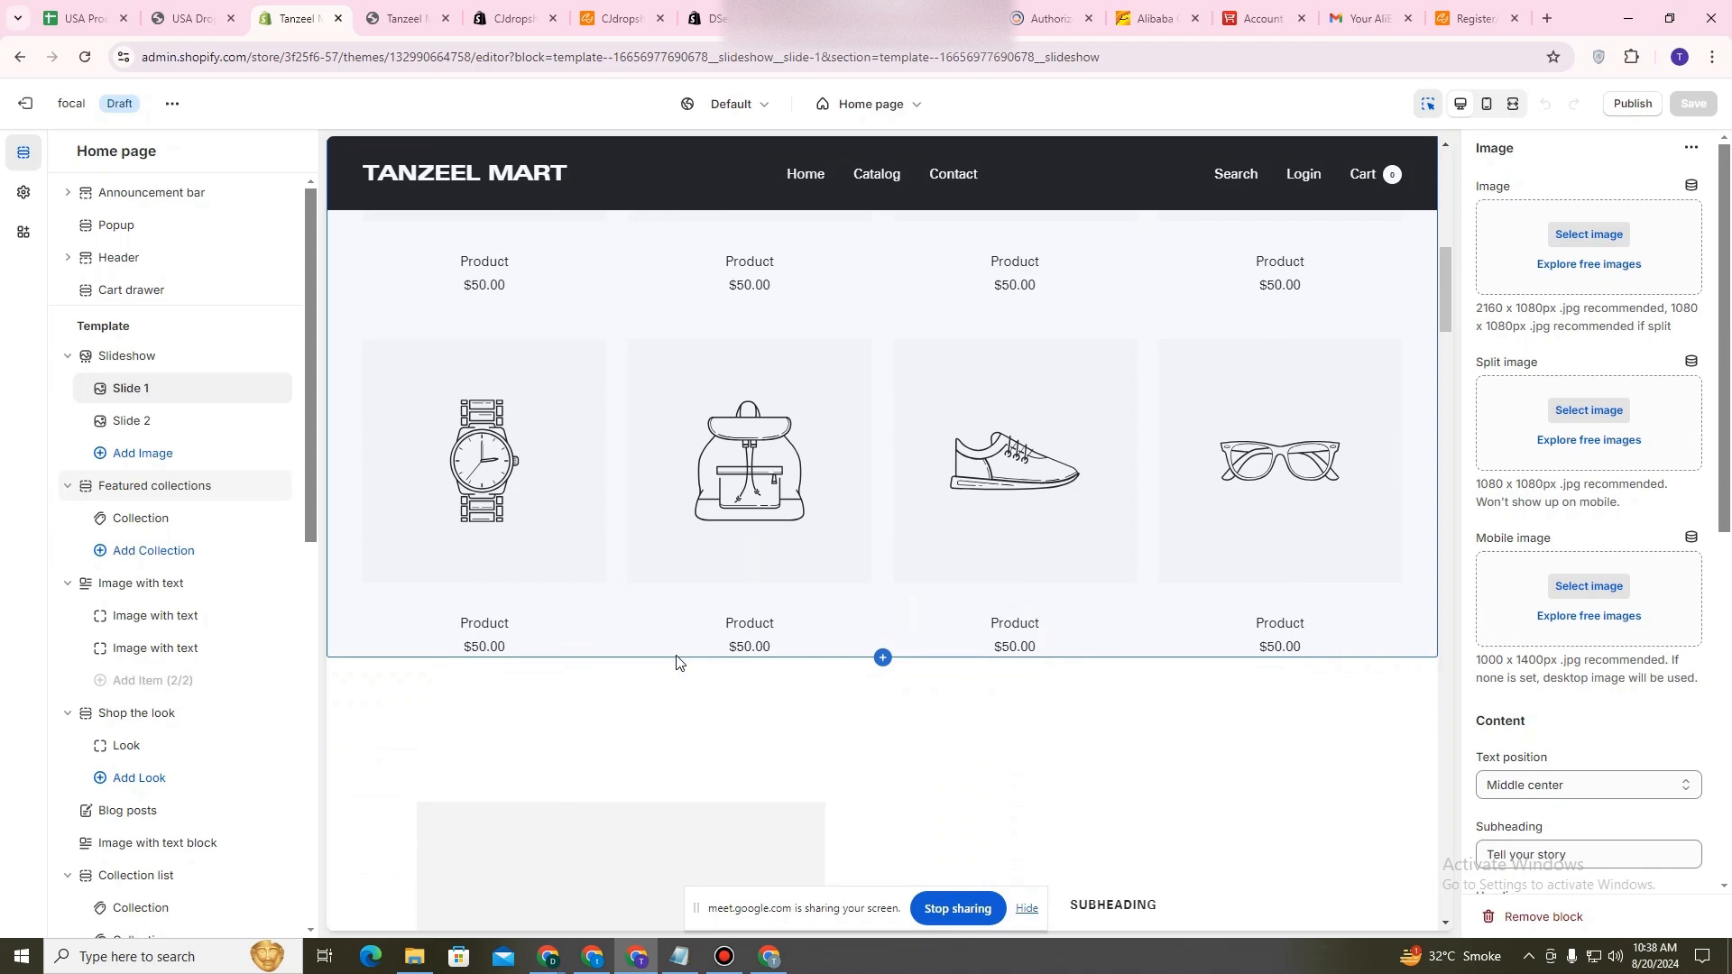
scroll(690, 672, "up", 7)
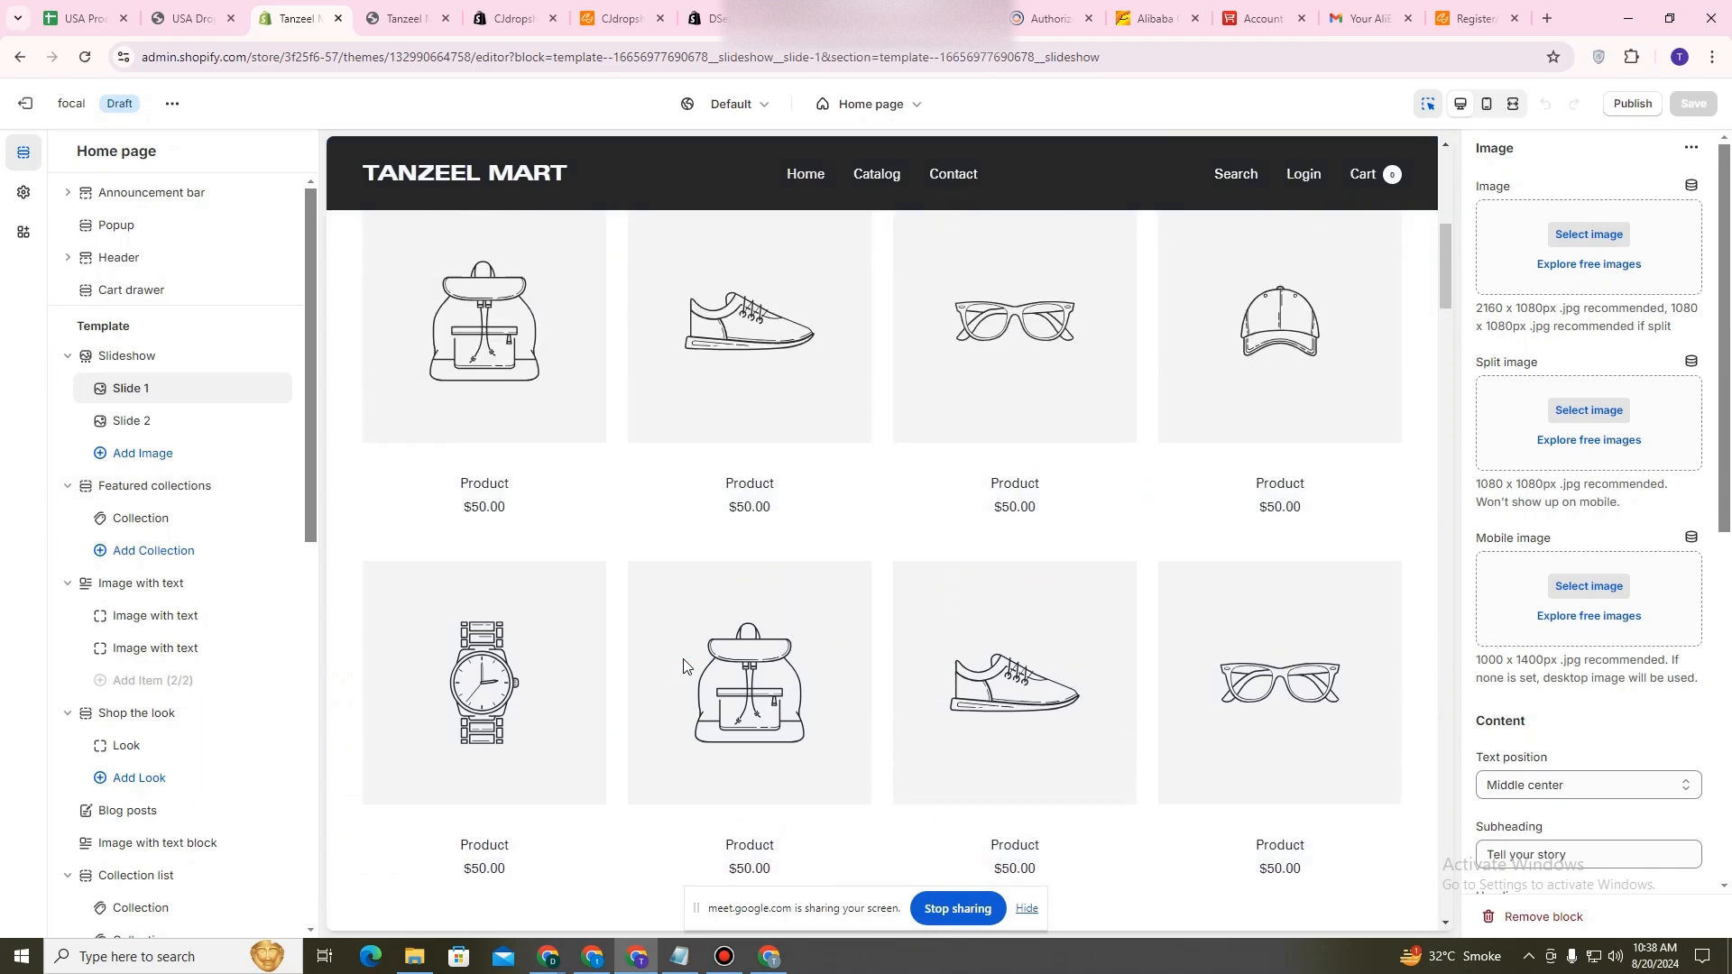
scroll(704, 683, "up", 3)
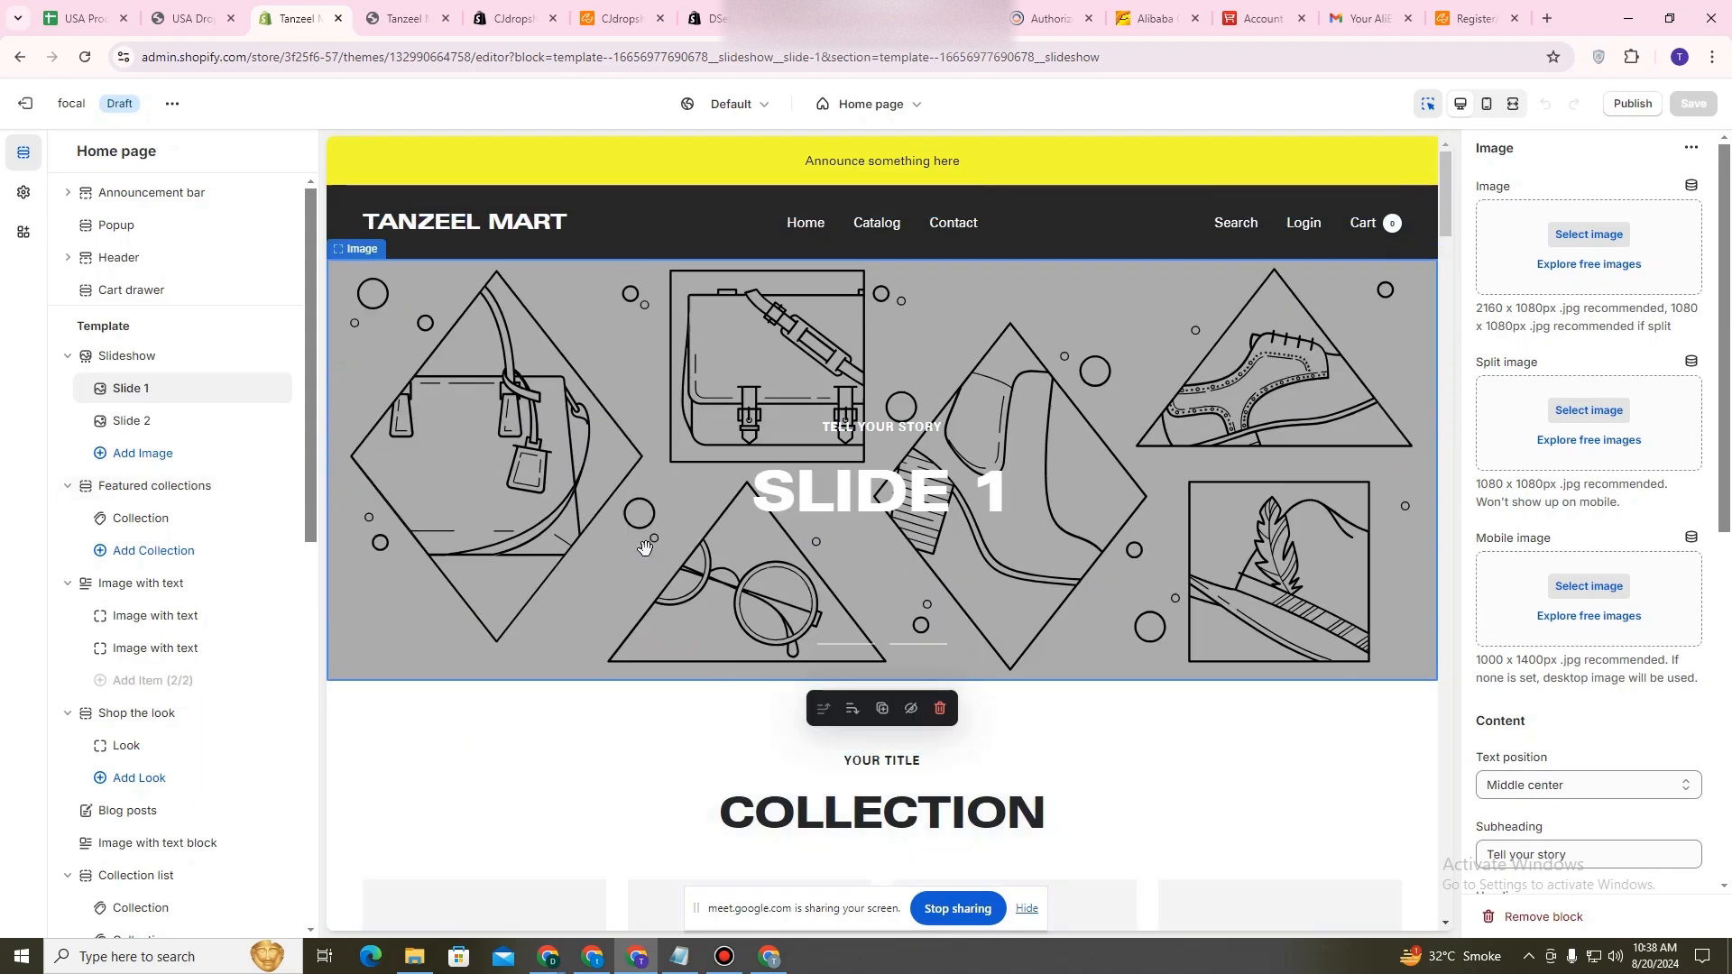
Switch to the blank Canva design, search the templates for "pets banner" and browse the results.
left_click(768, 958)
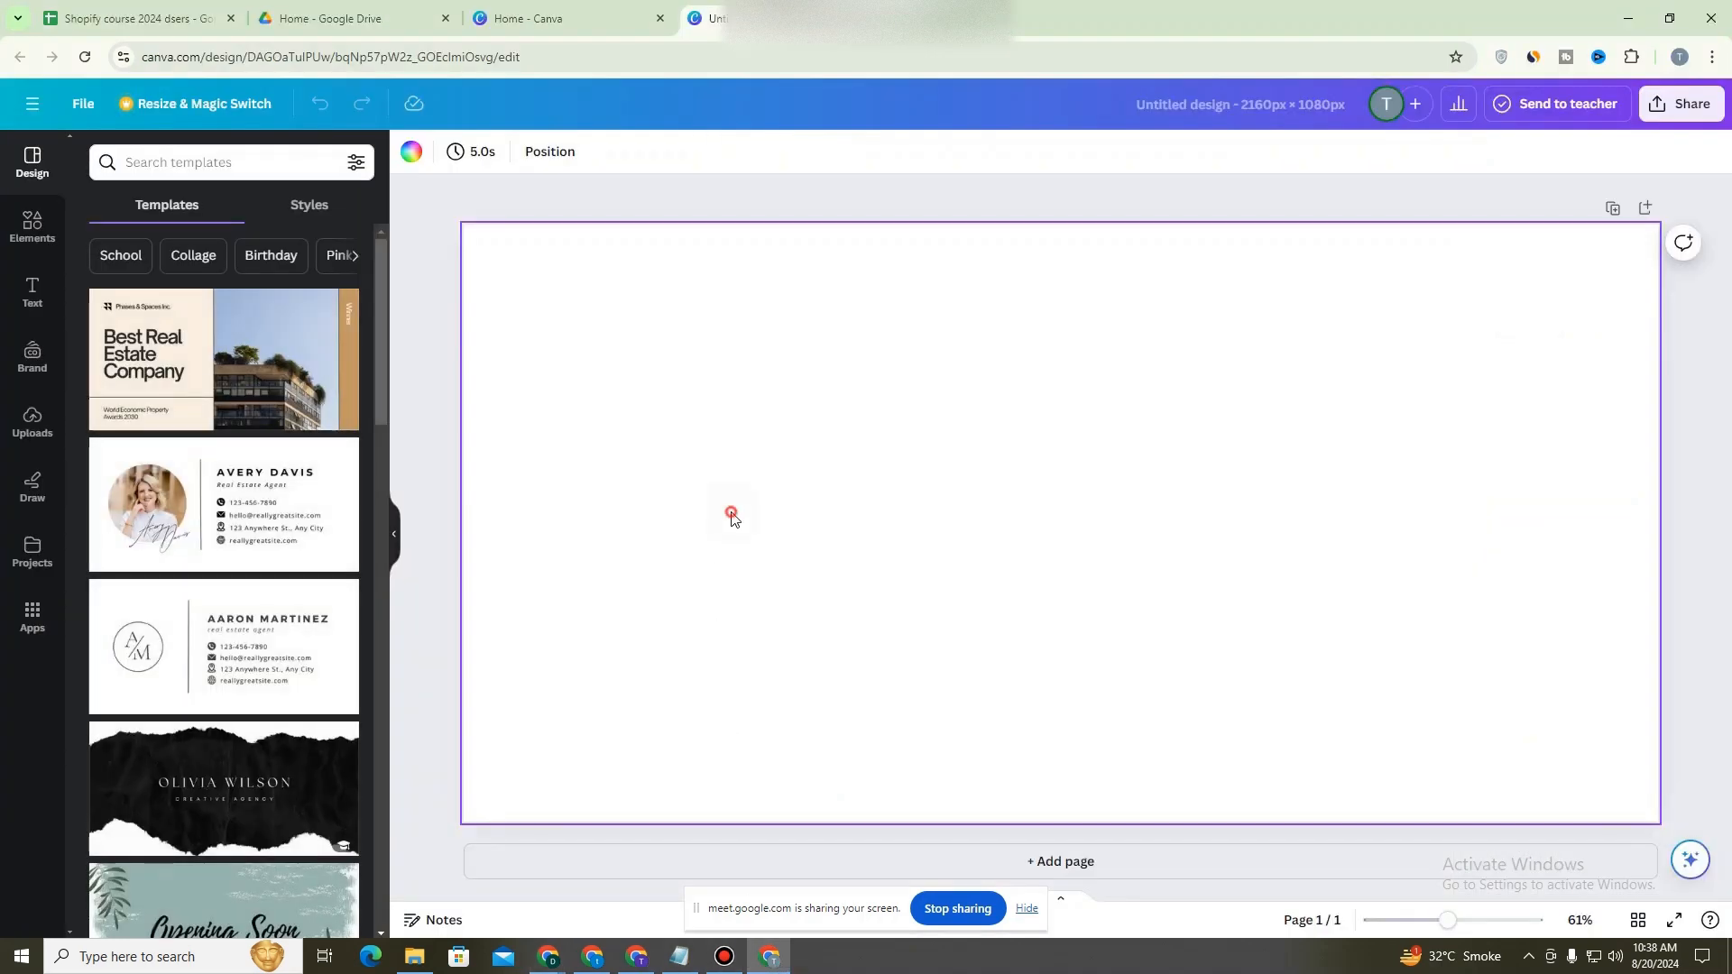
left_click(276, 164)
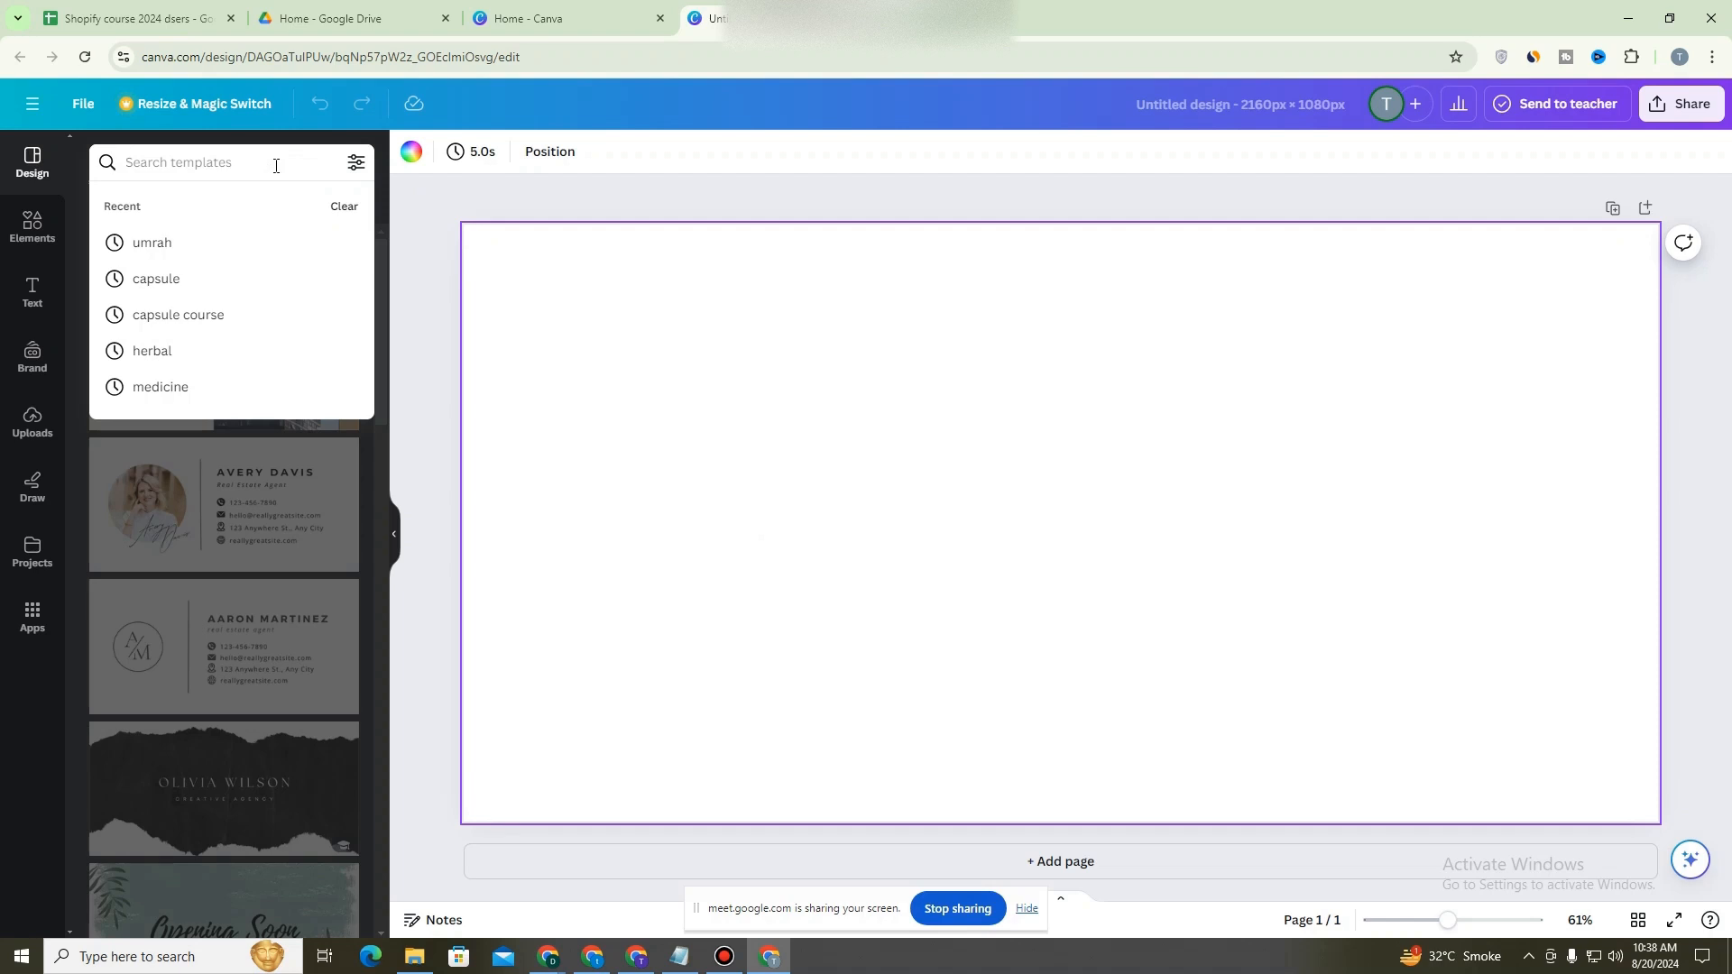
type("pets ")
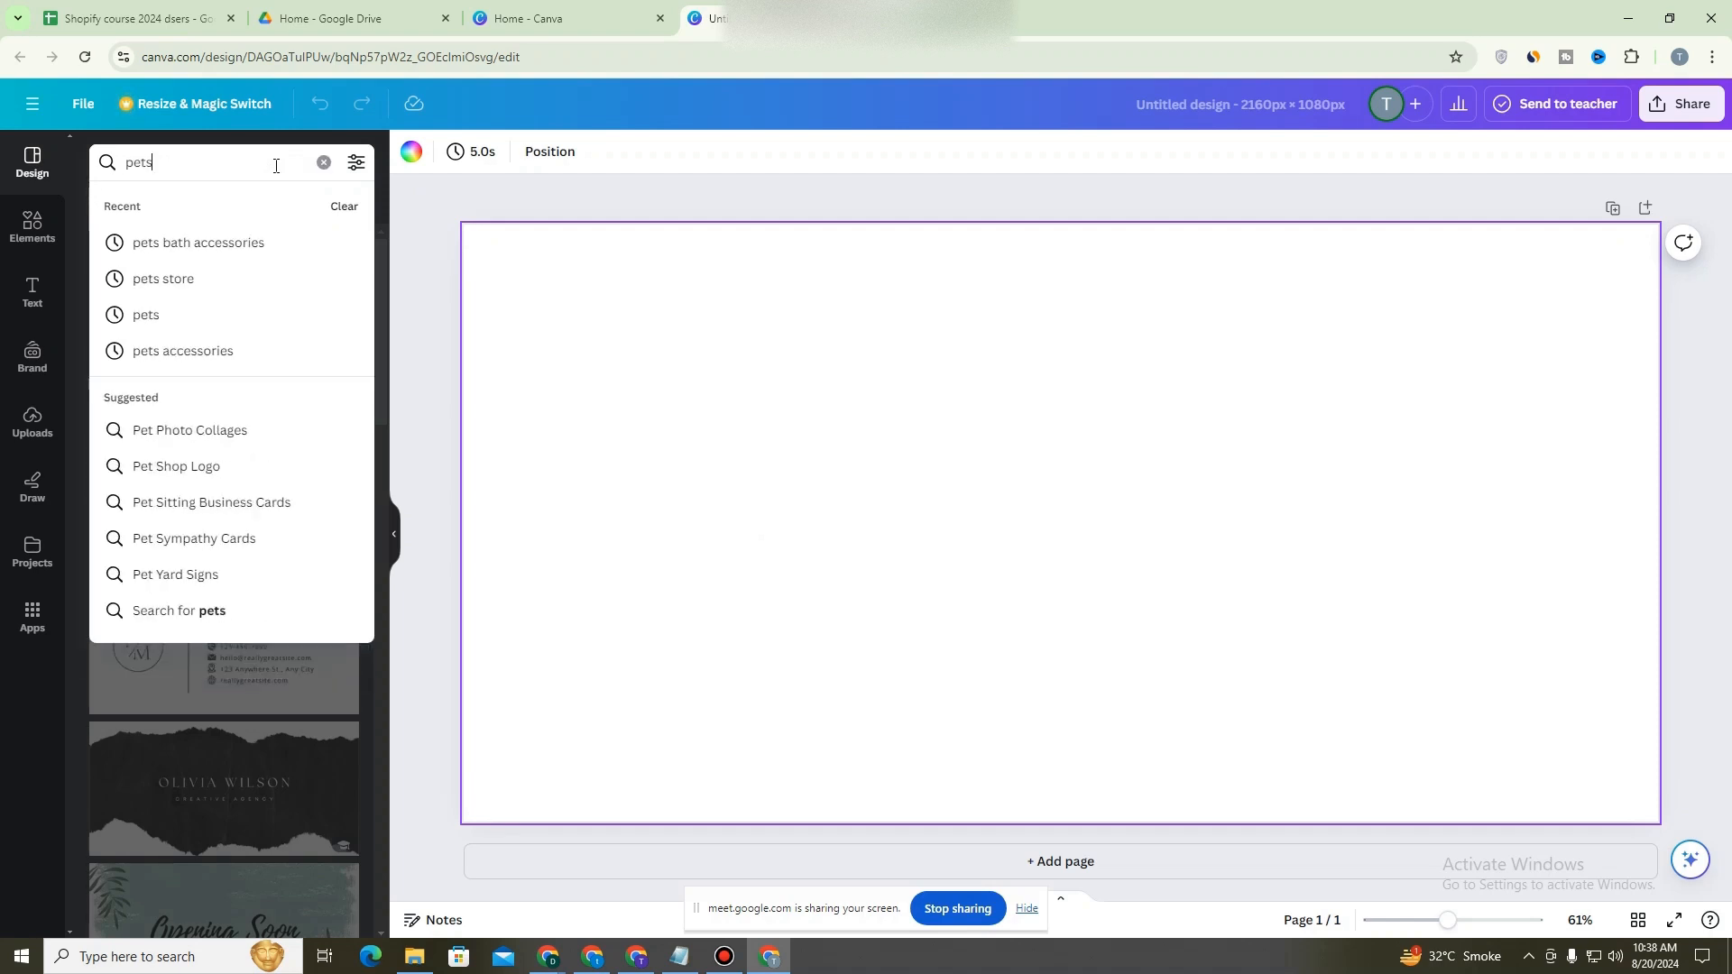
type("banner")
key("Return")
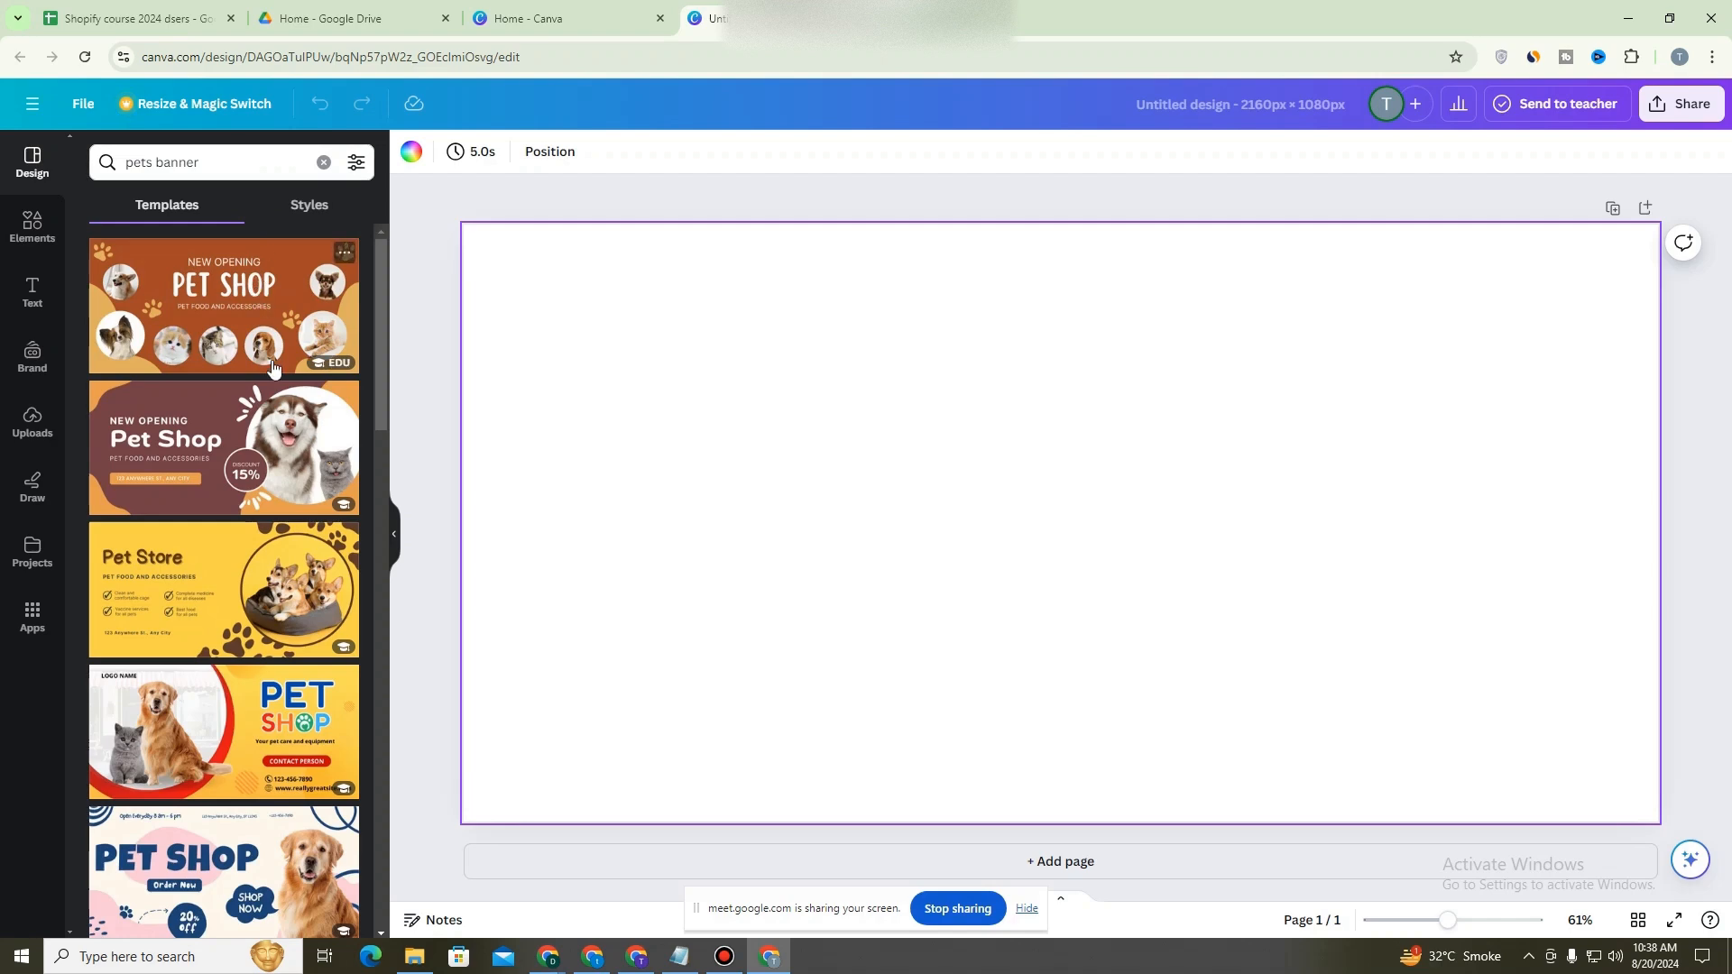
scroll(272, 372, "down", 2)
scroll(273, 373, "down", 2)
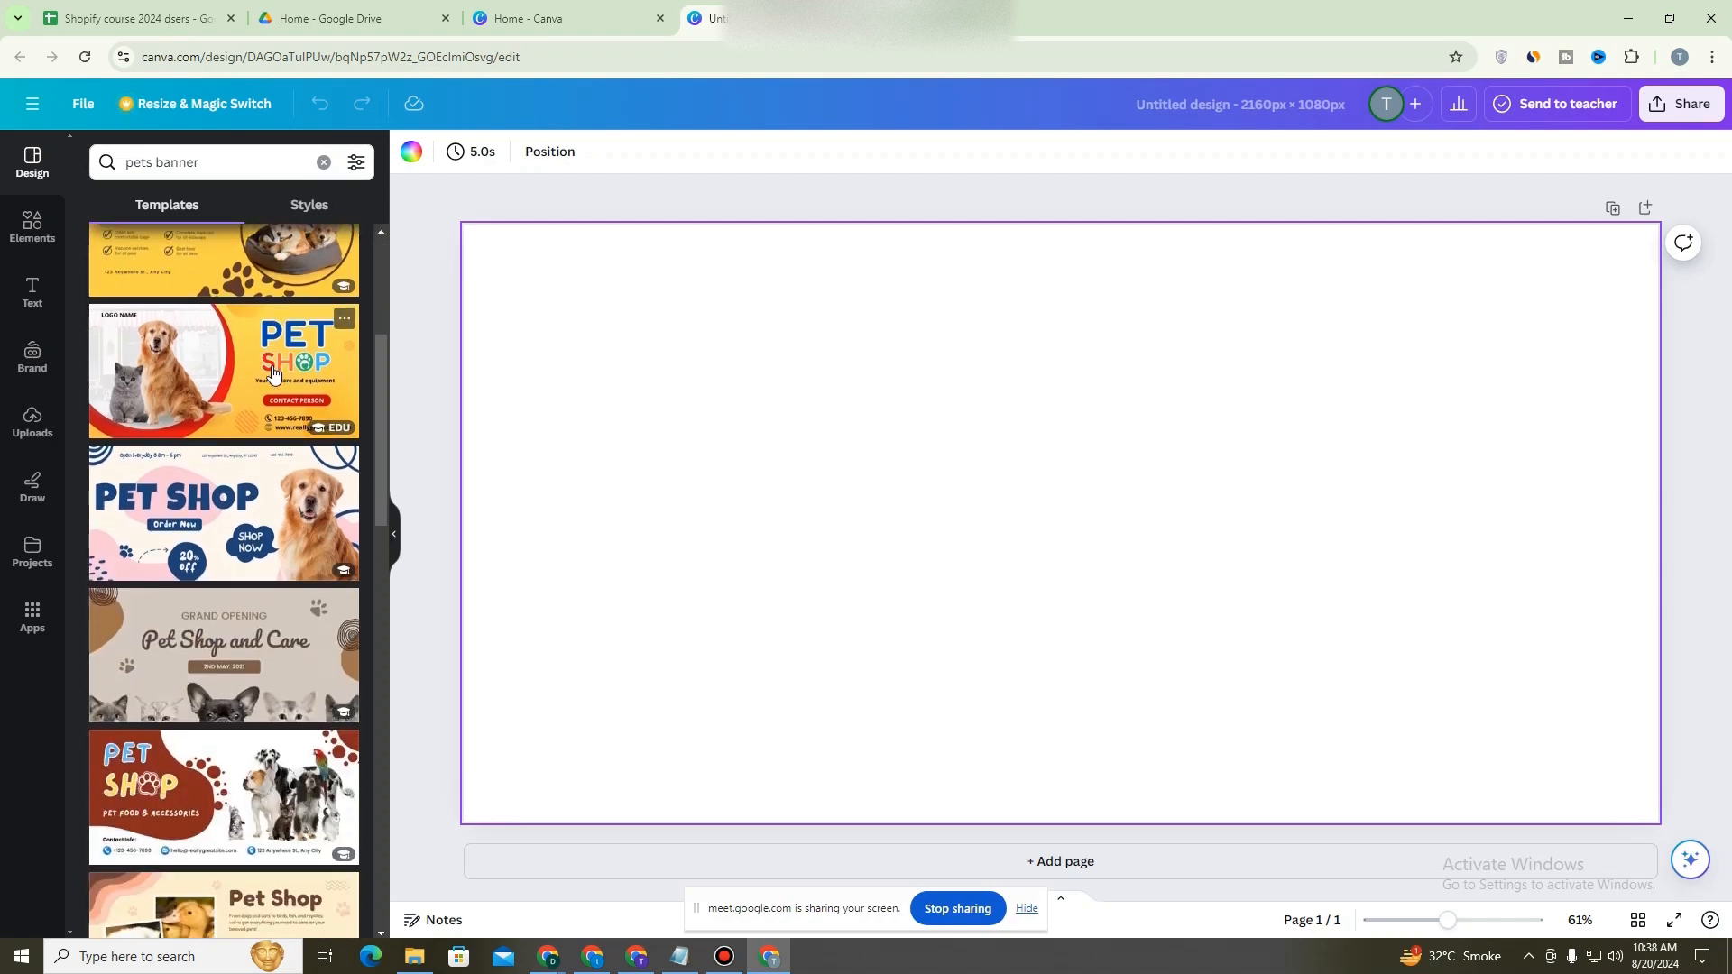
scroll(273, 373, "down", 3)
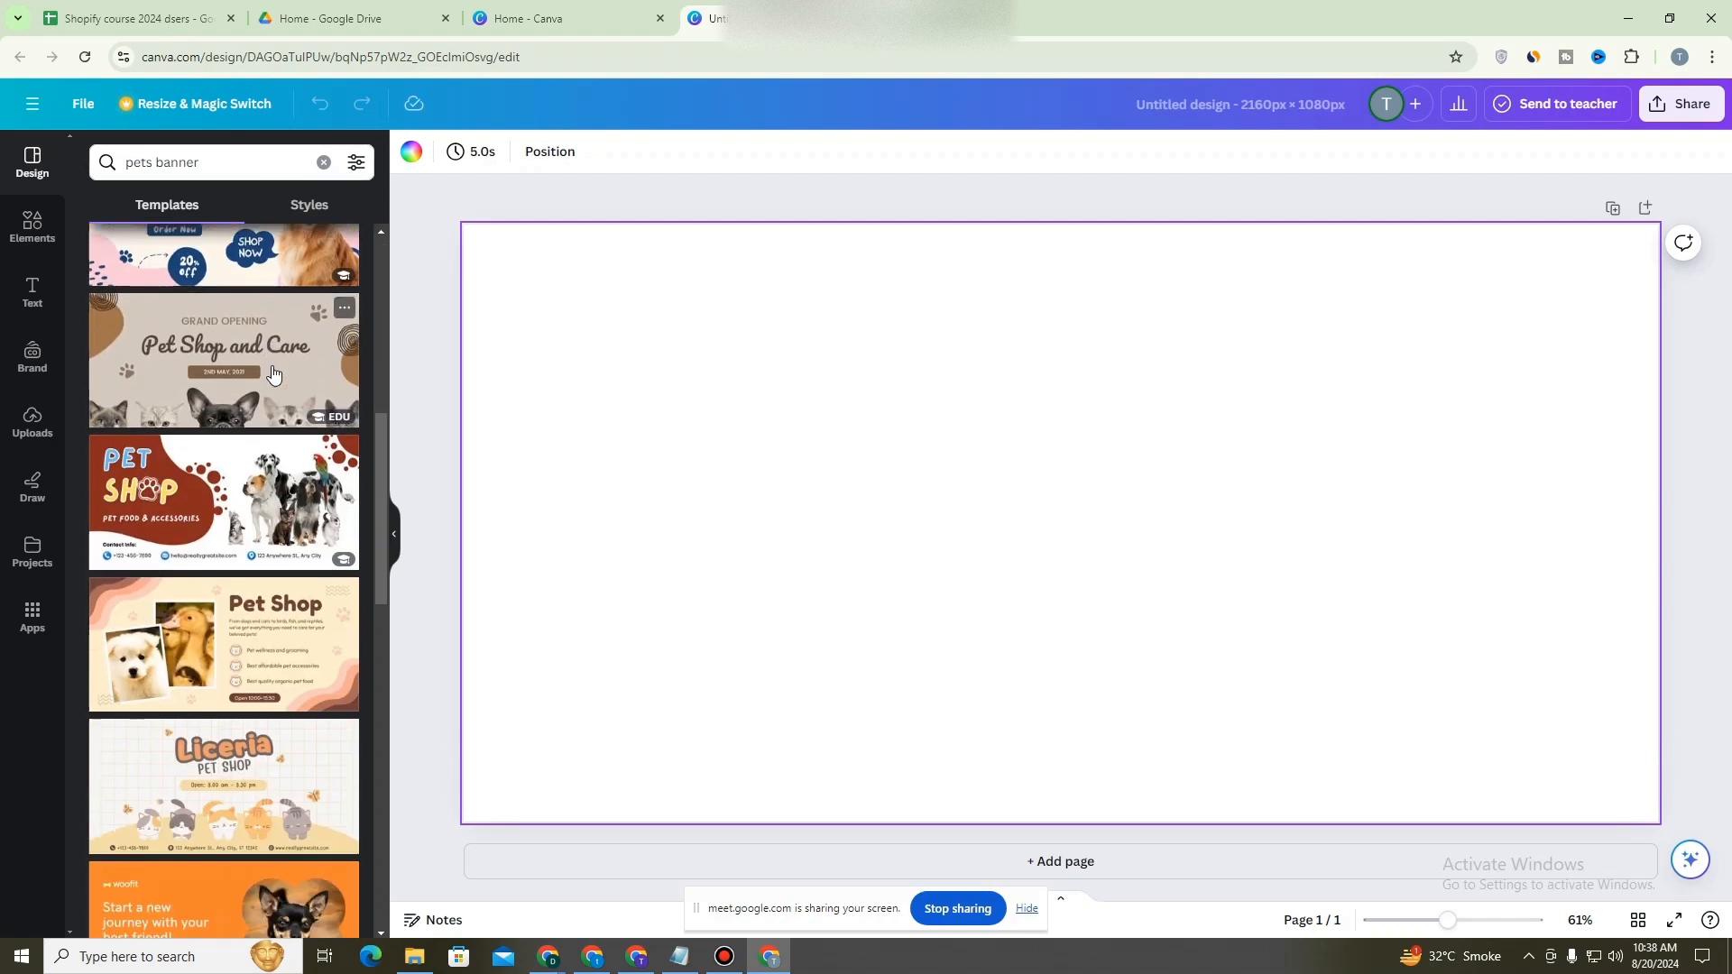
scroll(273, 373, "down", 7)
scroll(272, 365, "up", 2)
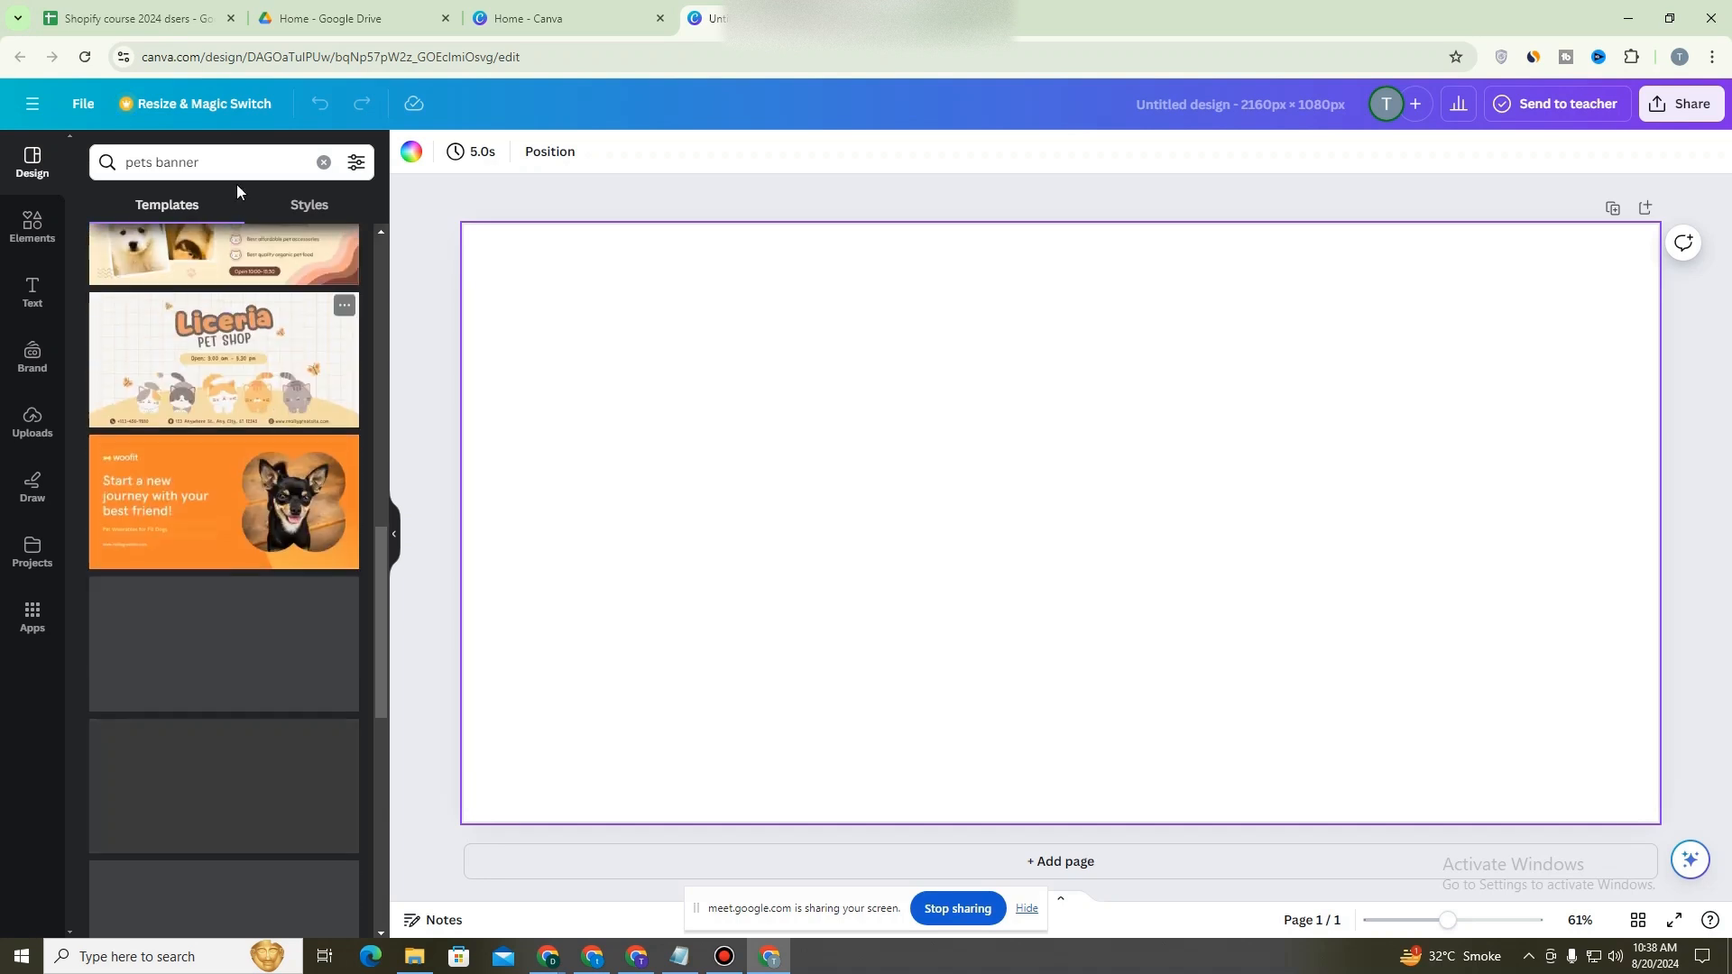
Search the Canva templates for "Fashion Banners" instead of the pet banners.
left_click(237, 173)
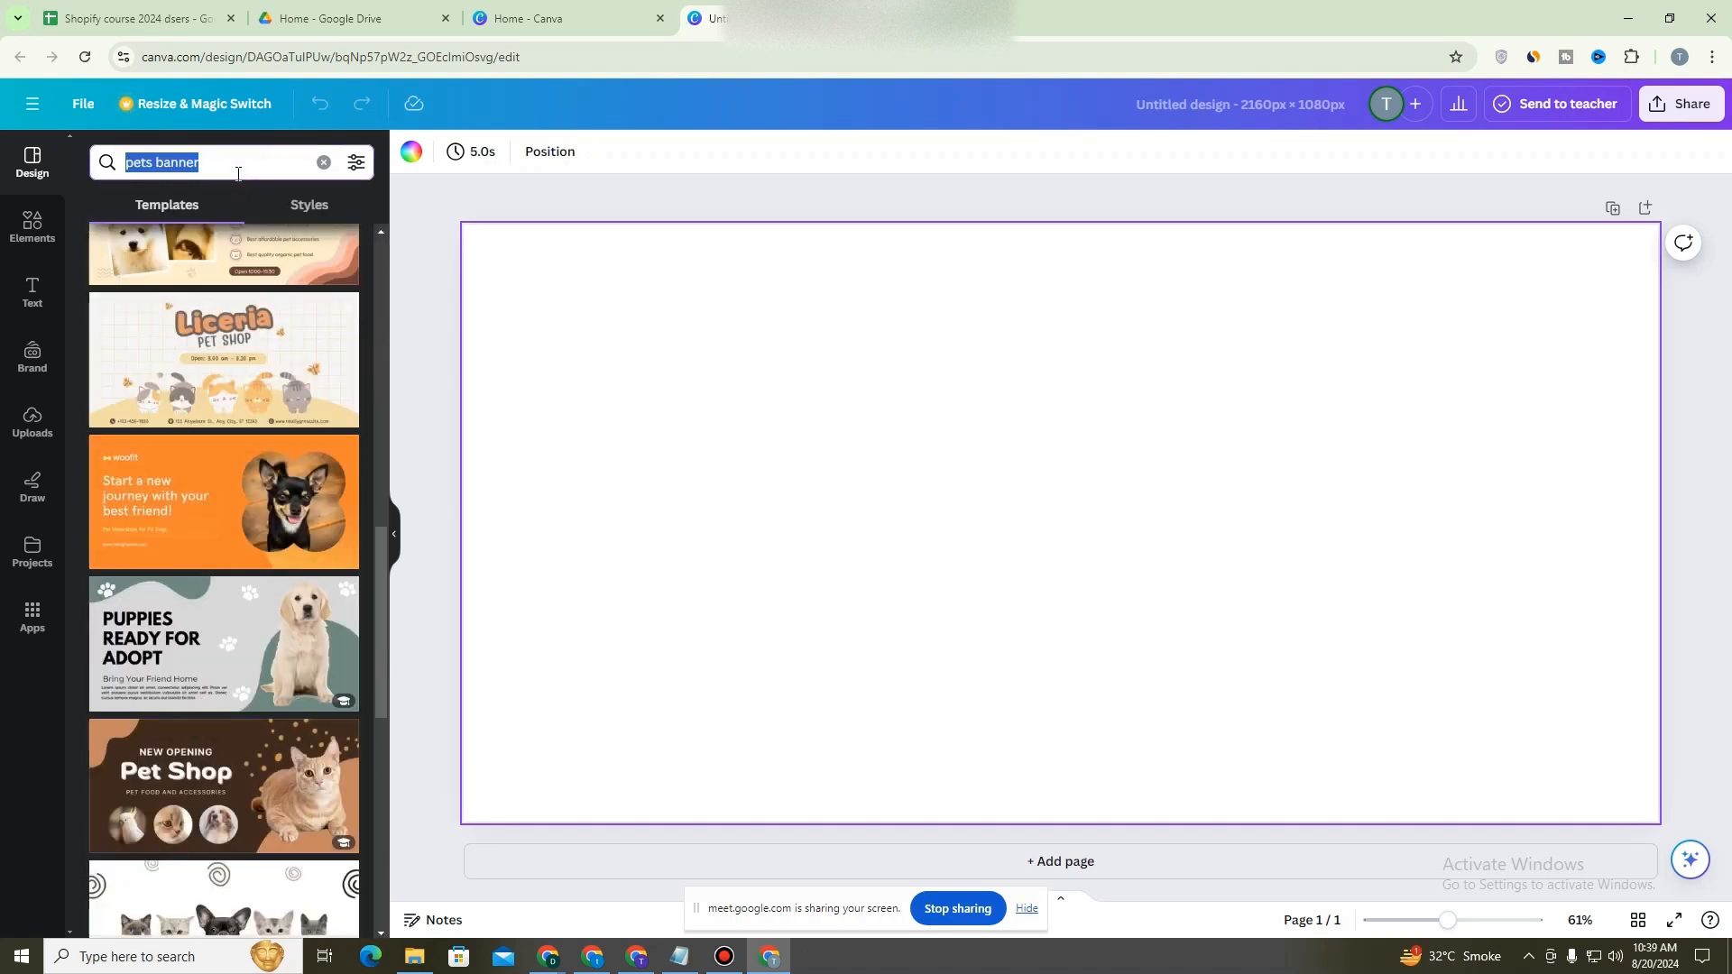
type("Fashi")
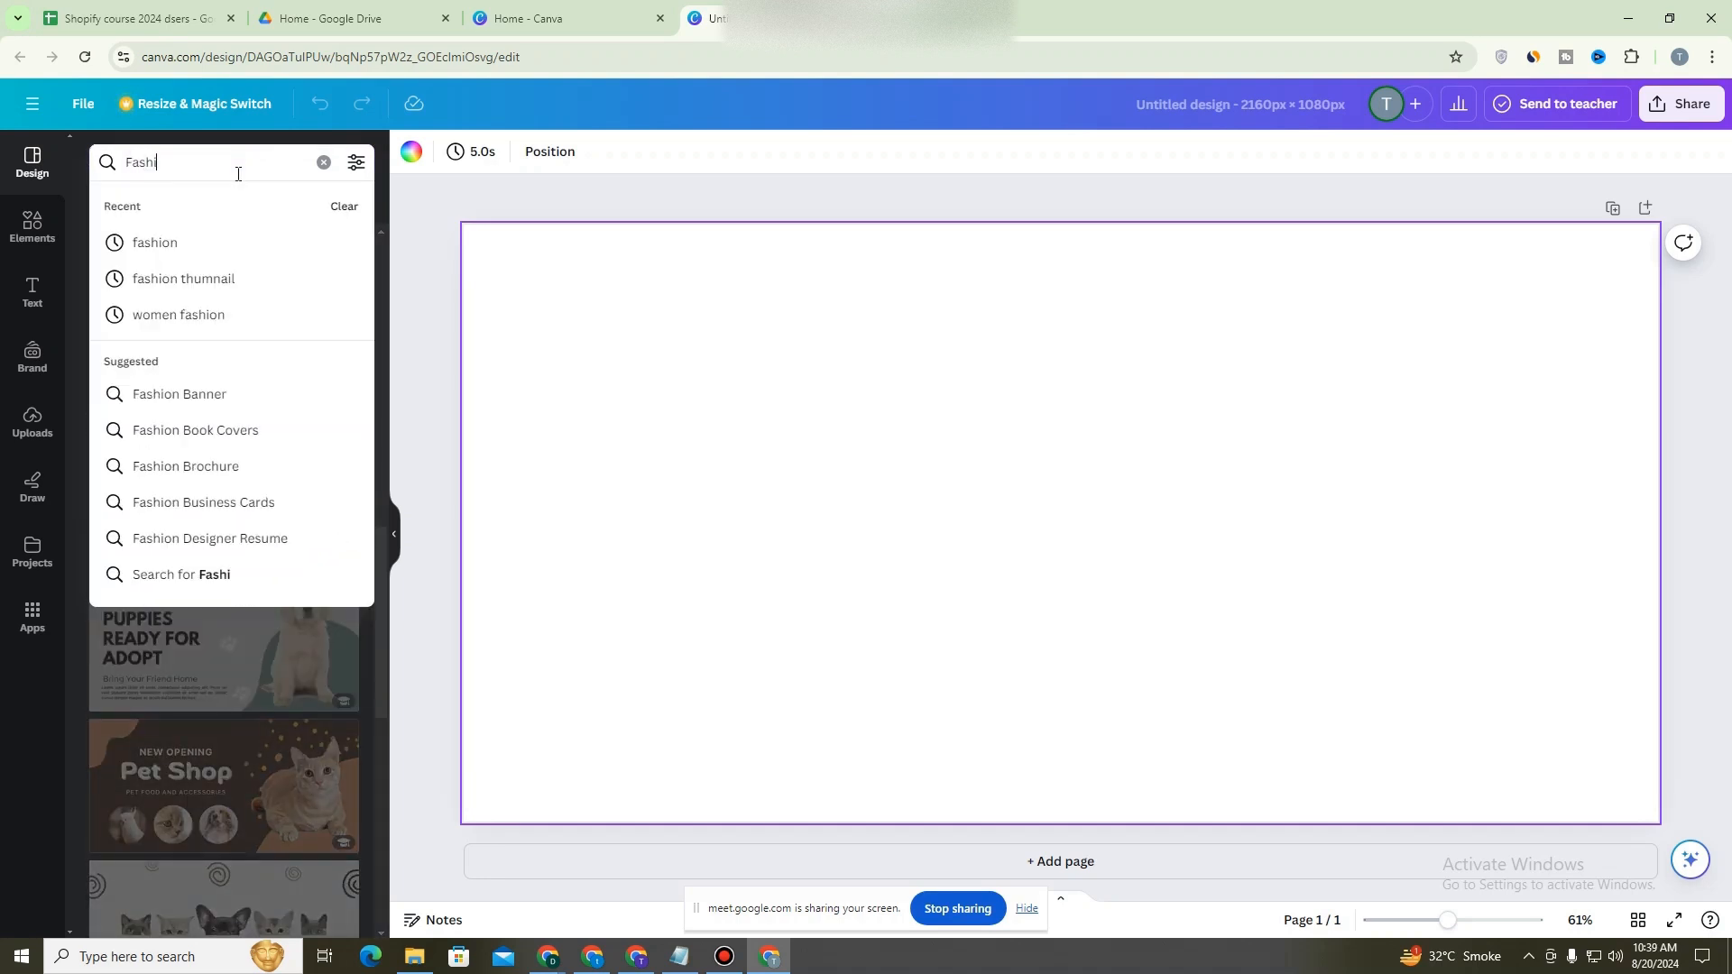
type("on Bnn")
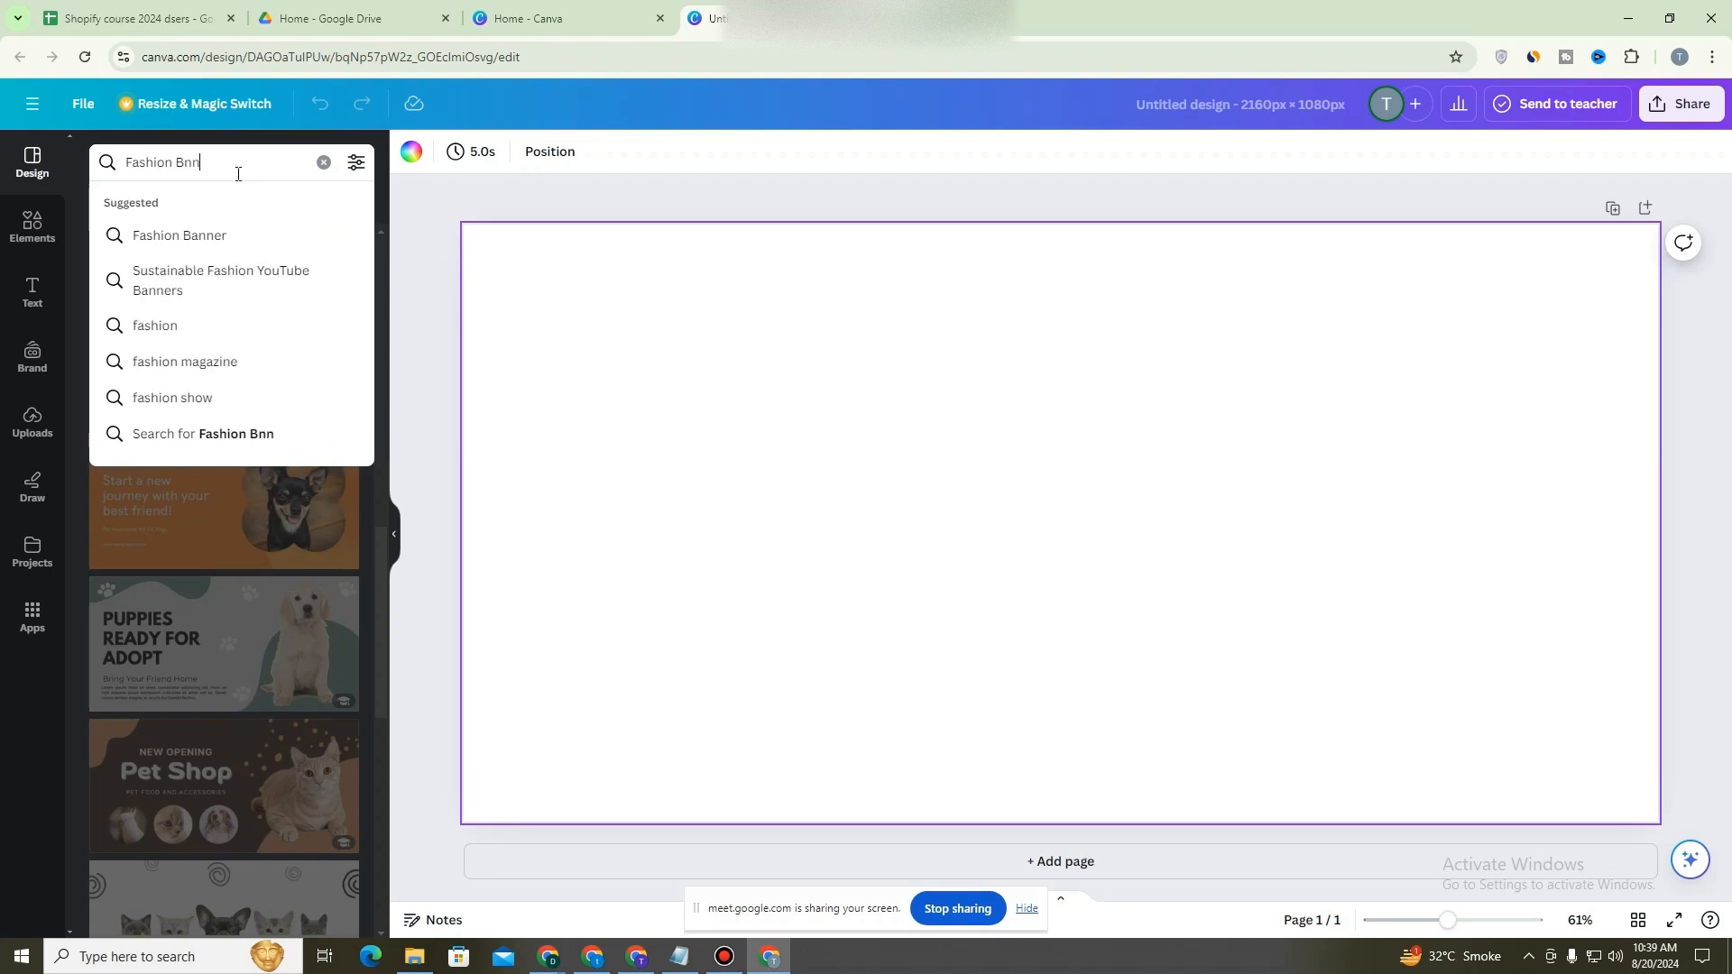
type("er")
key("BackSpace")
key("BackSpace")
key("BackSpace")
key("BackSpace")
type("anners")
key("Return")
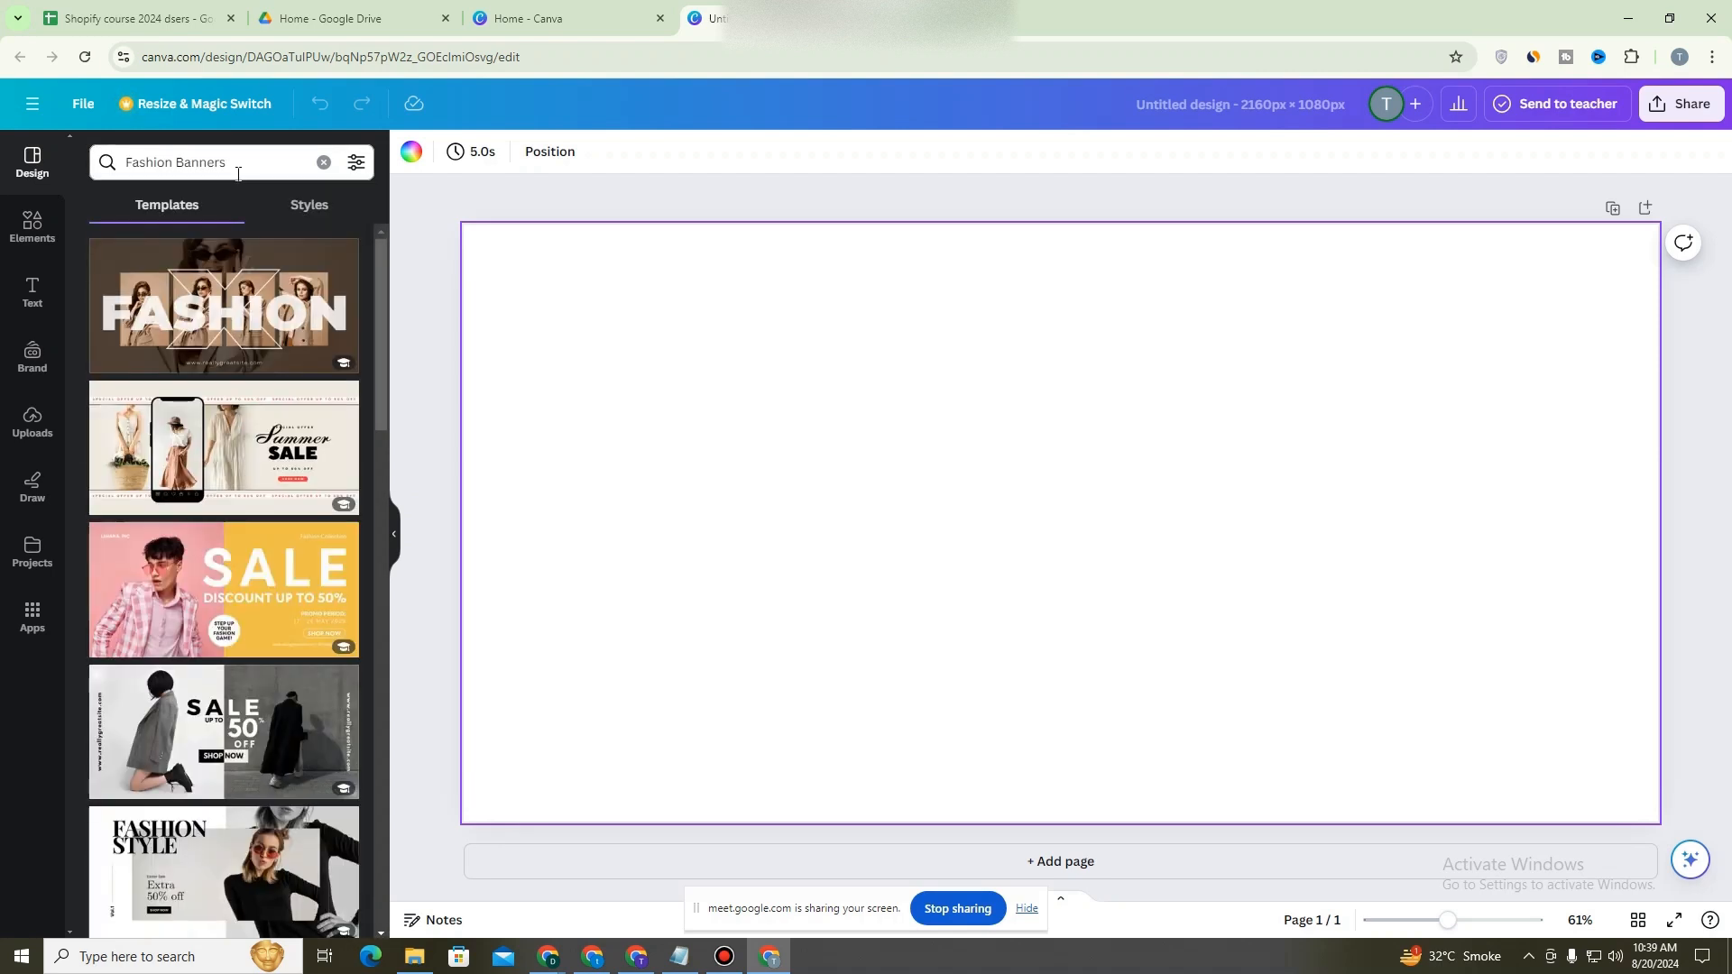
Apply the brown and white FASHION banner template with four model photos and delete its website address text.
left_click(228, 303)
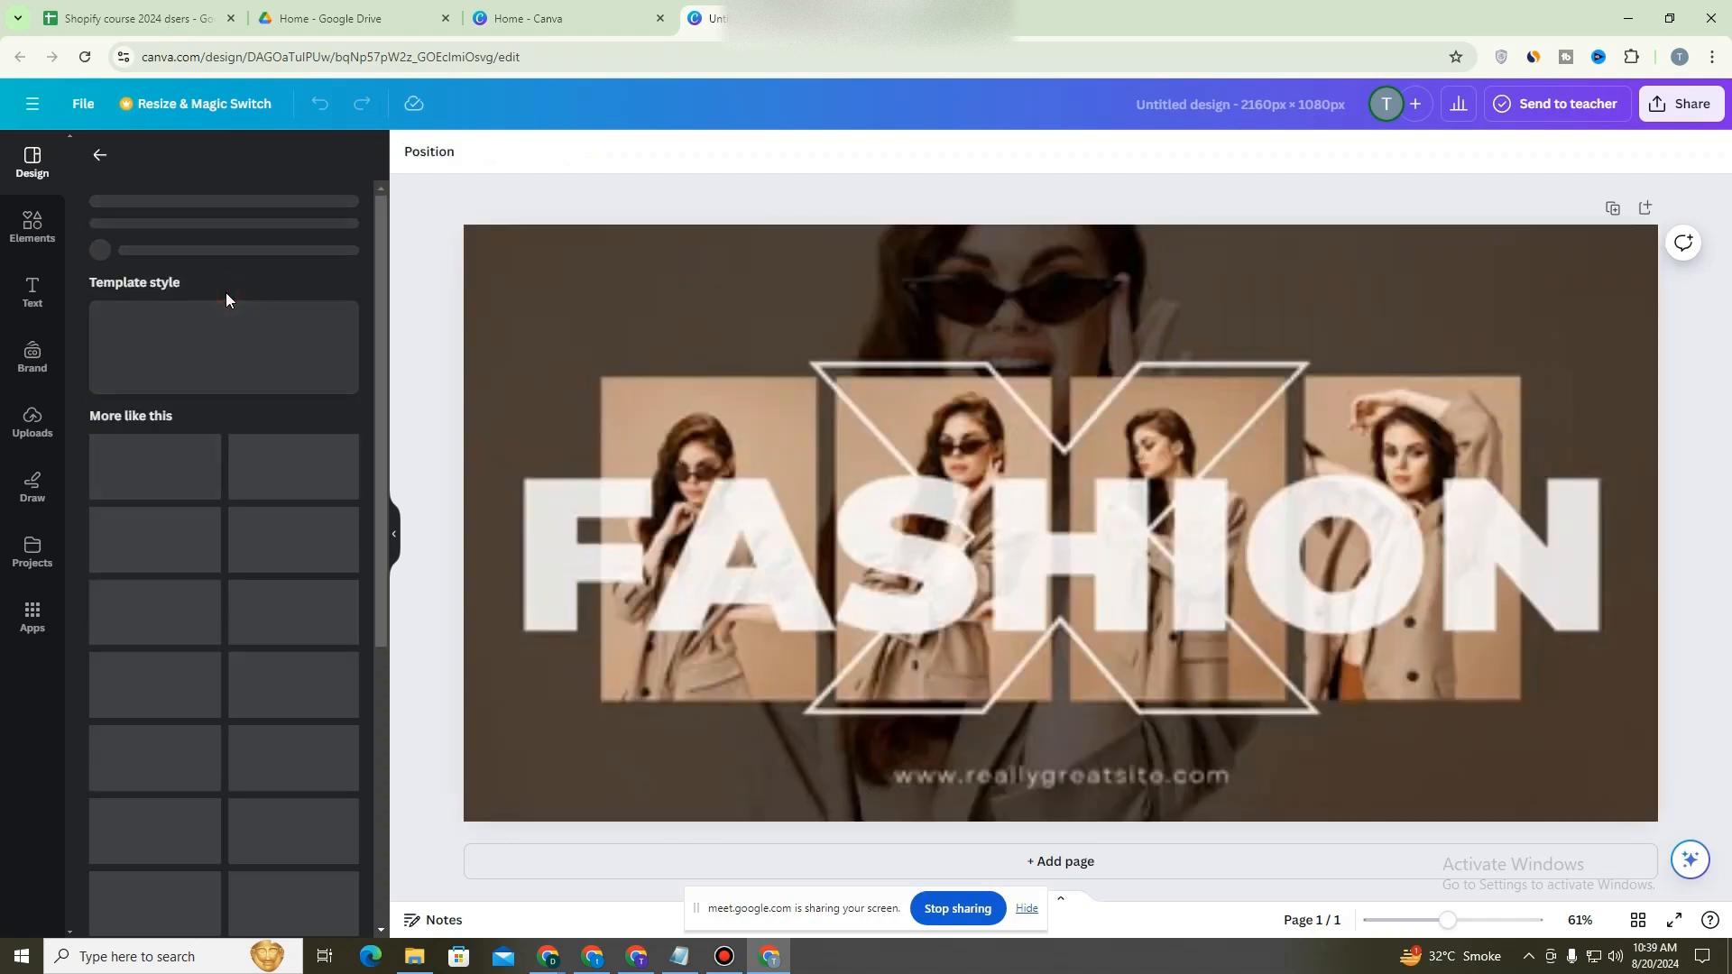
left_click(978, 563)
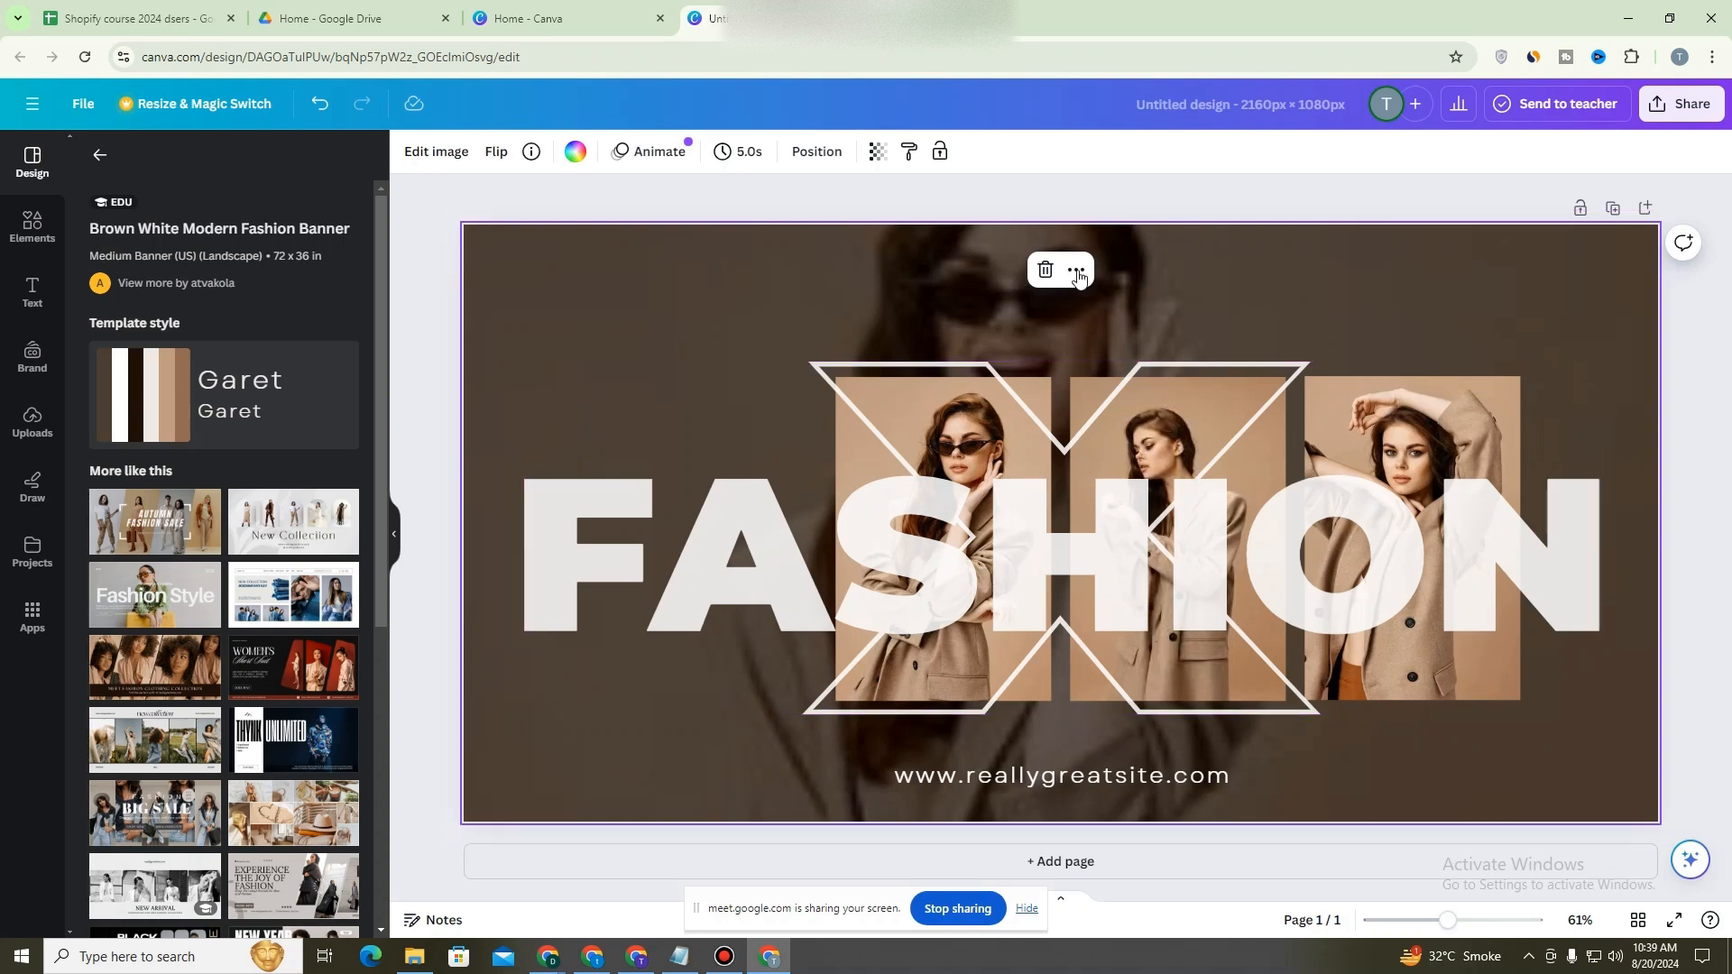
left_click(697, 311)
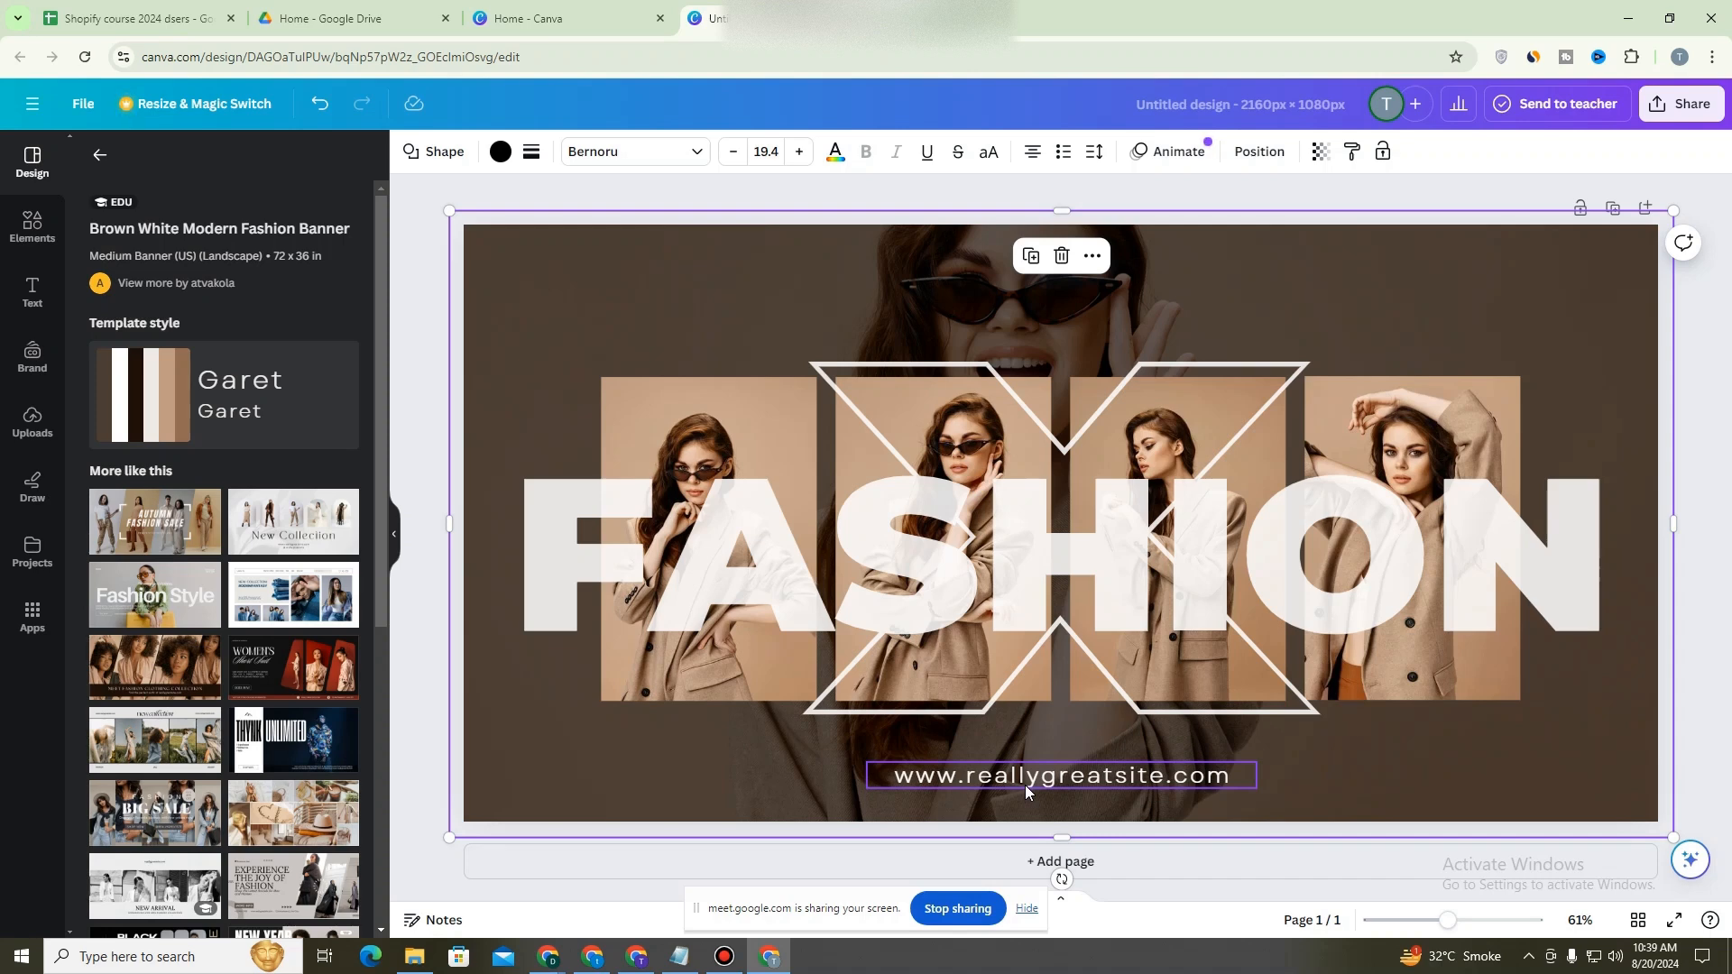
key("Delete")
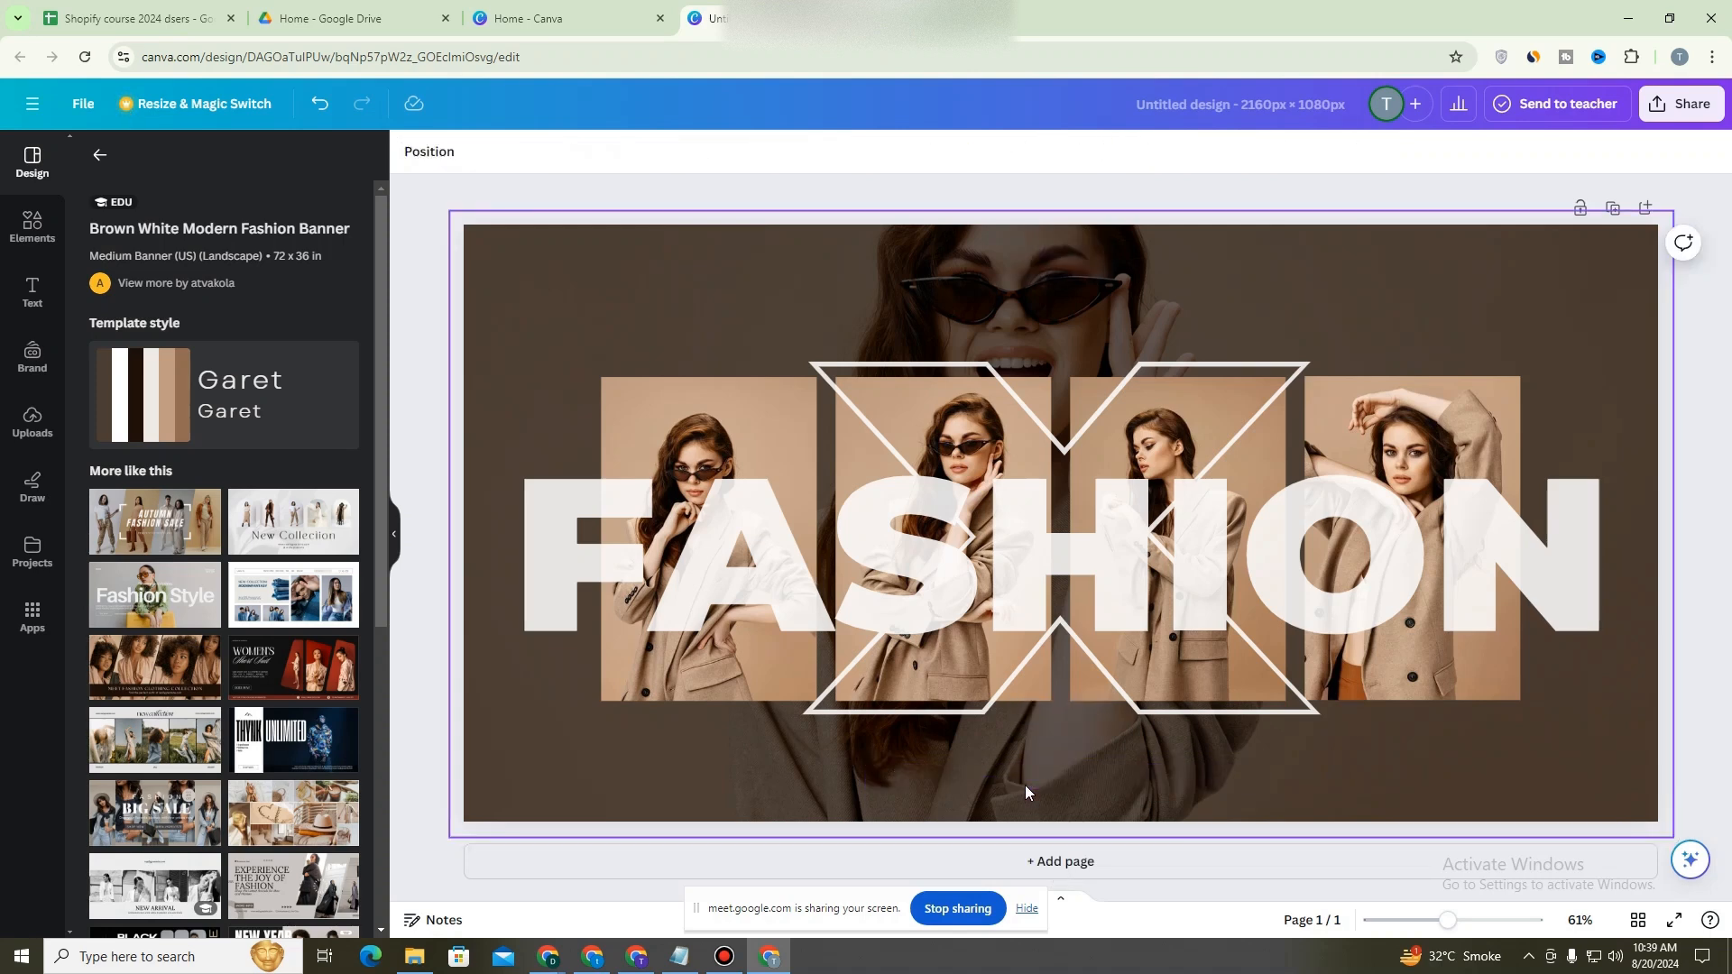
Download the fashion banner as a PNG with file compression (lower quality) enabled.
left_click(1674, 107)
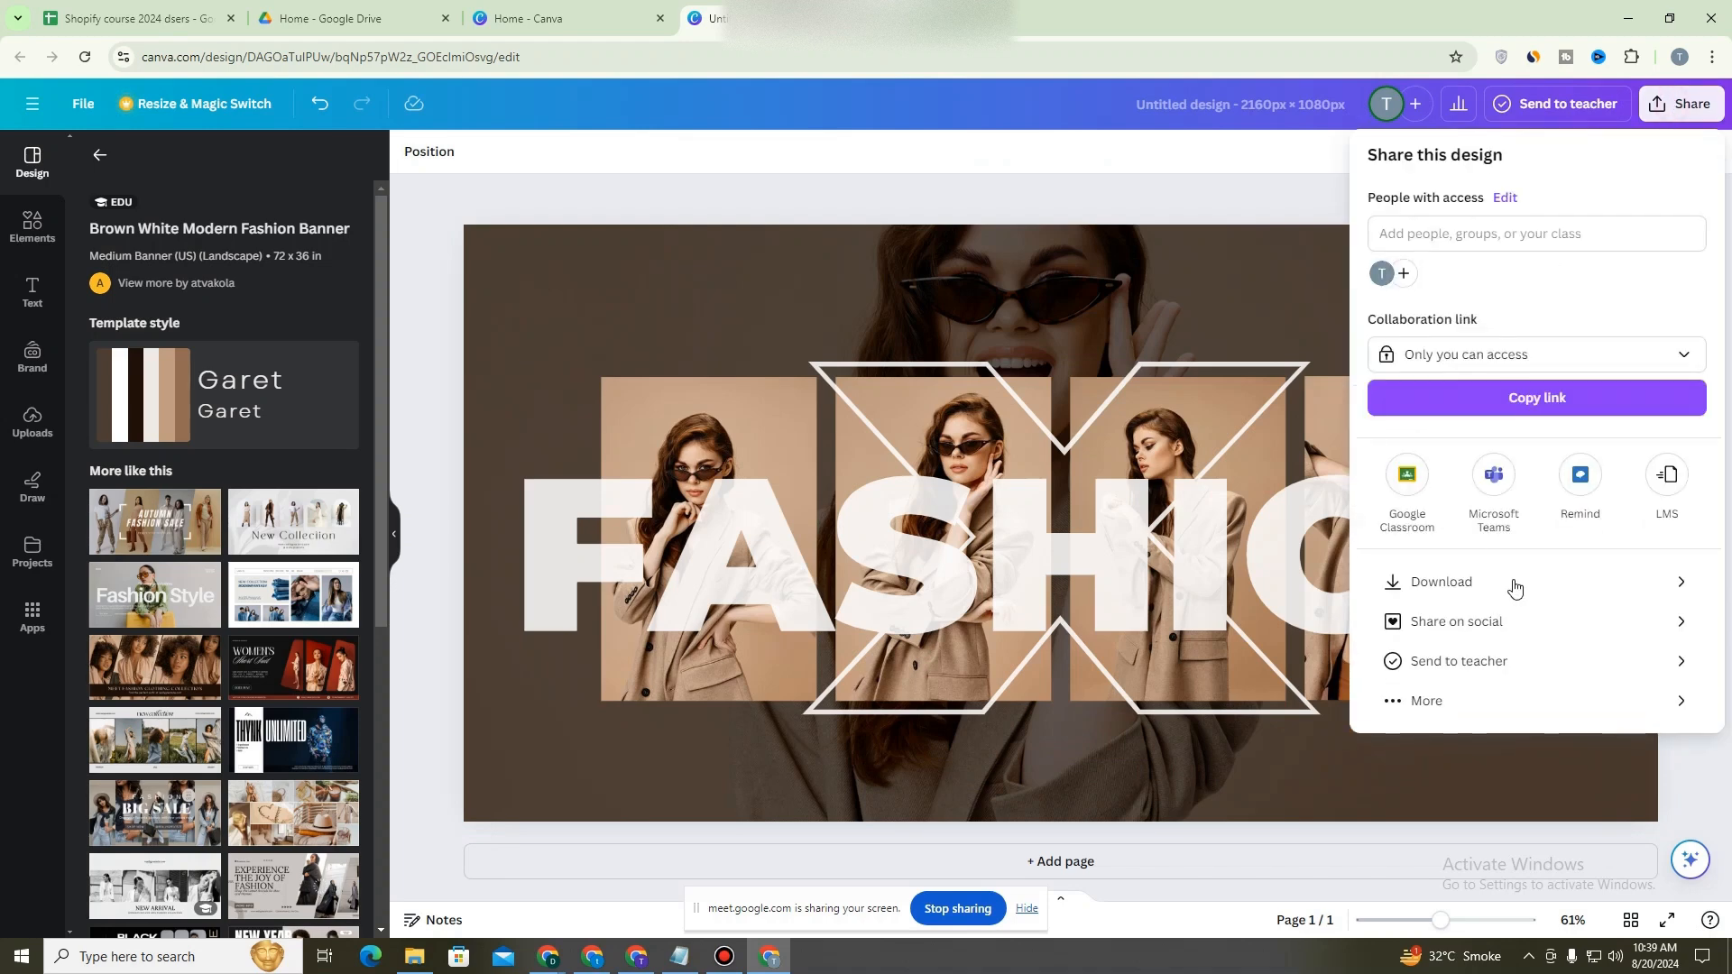
left_click(1514, 585)
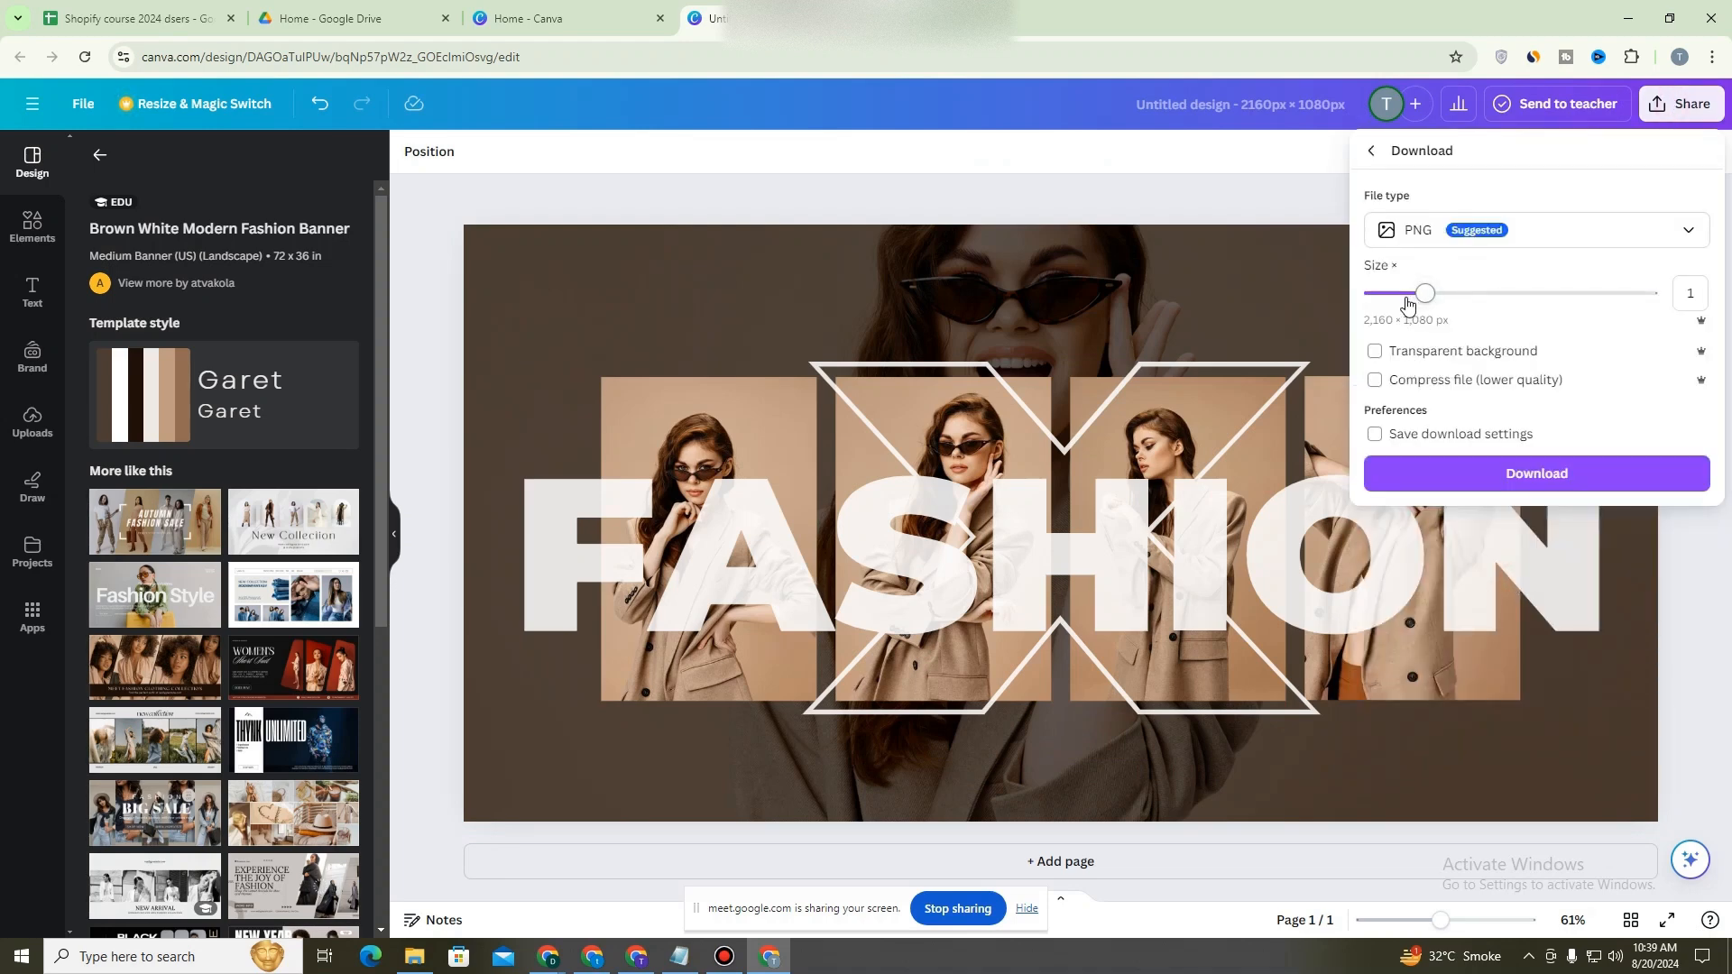
left_click(1374, 380)
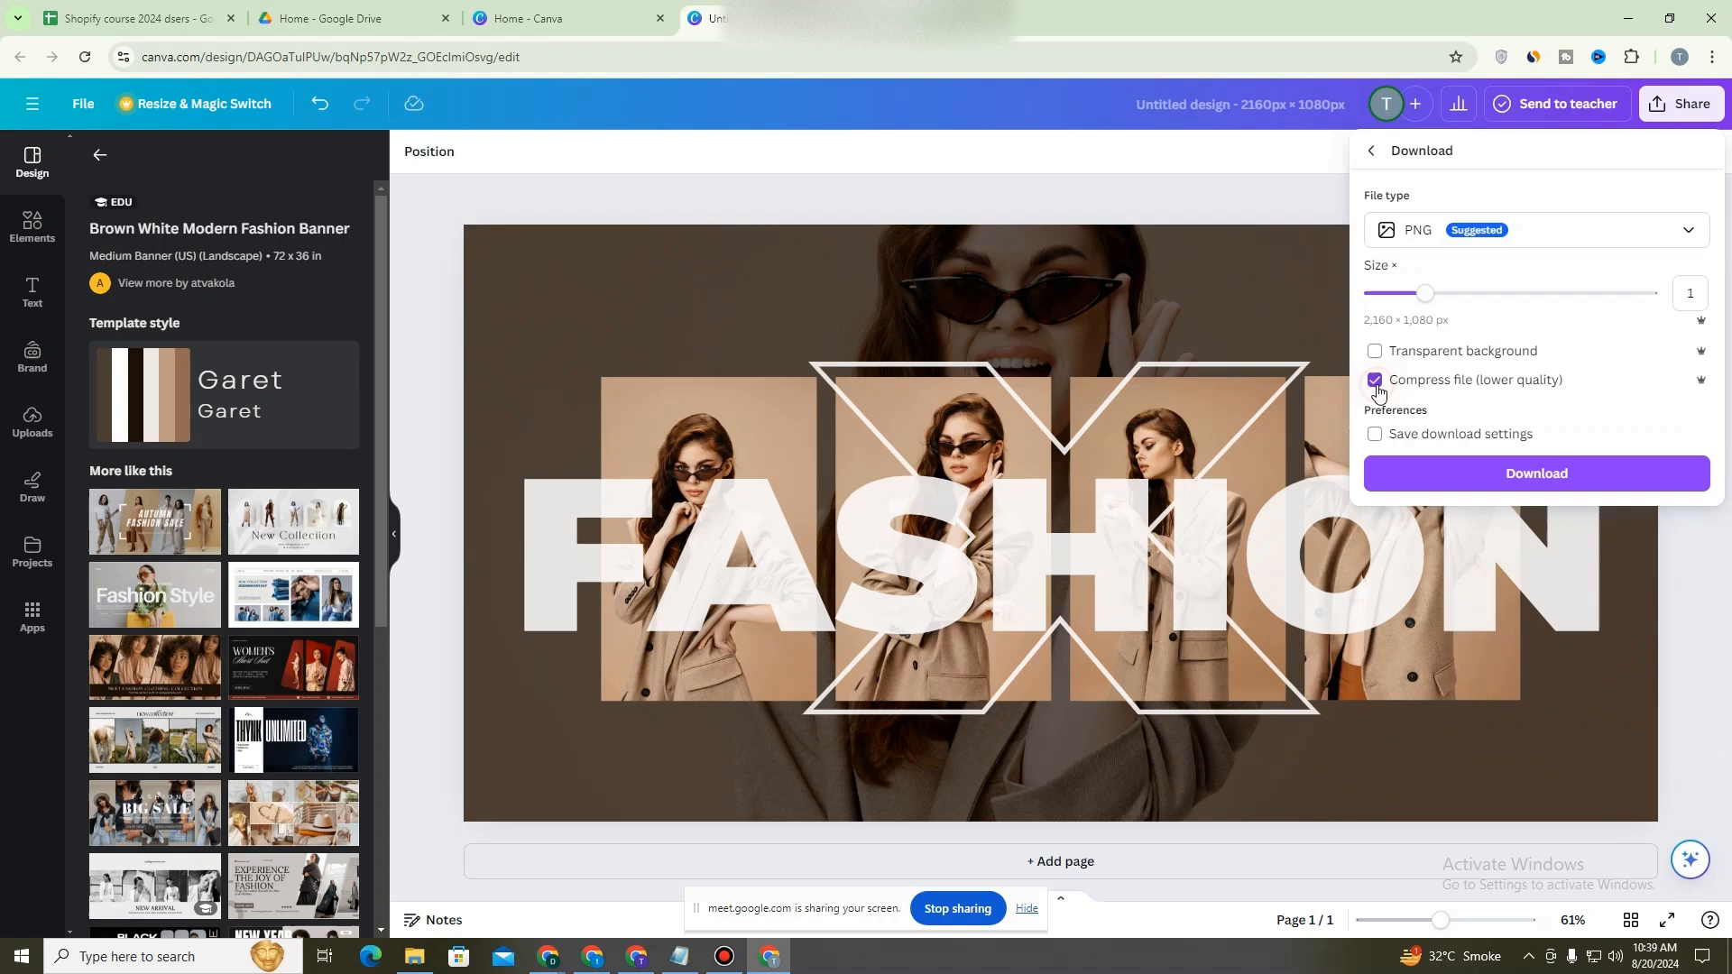
left_click(1498, 476)
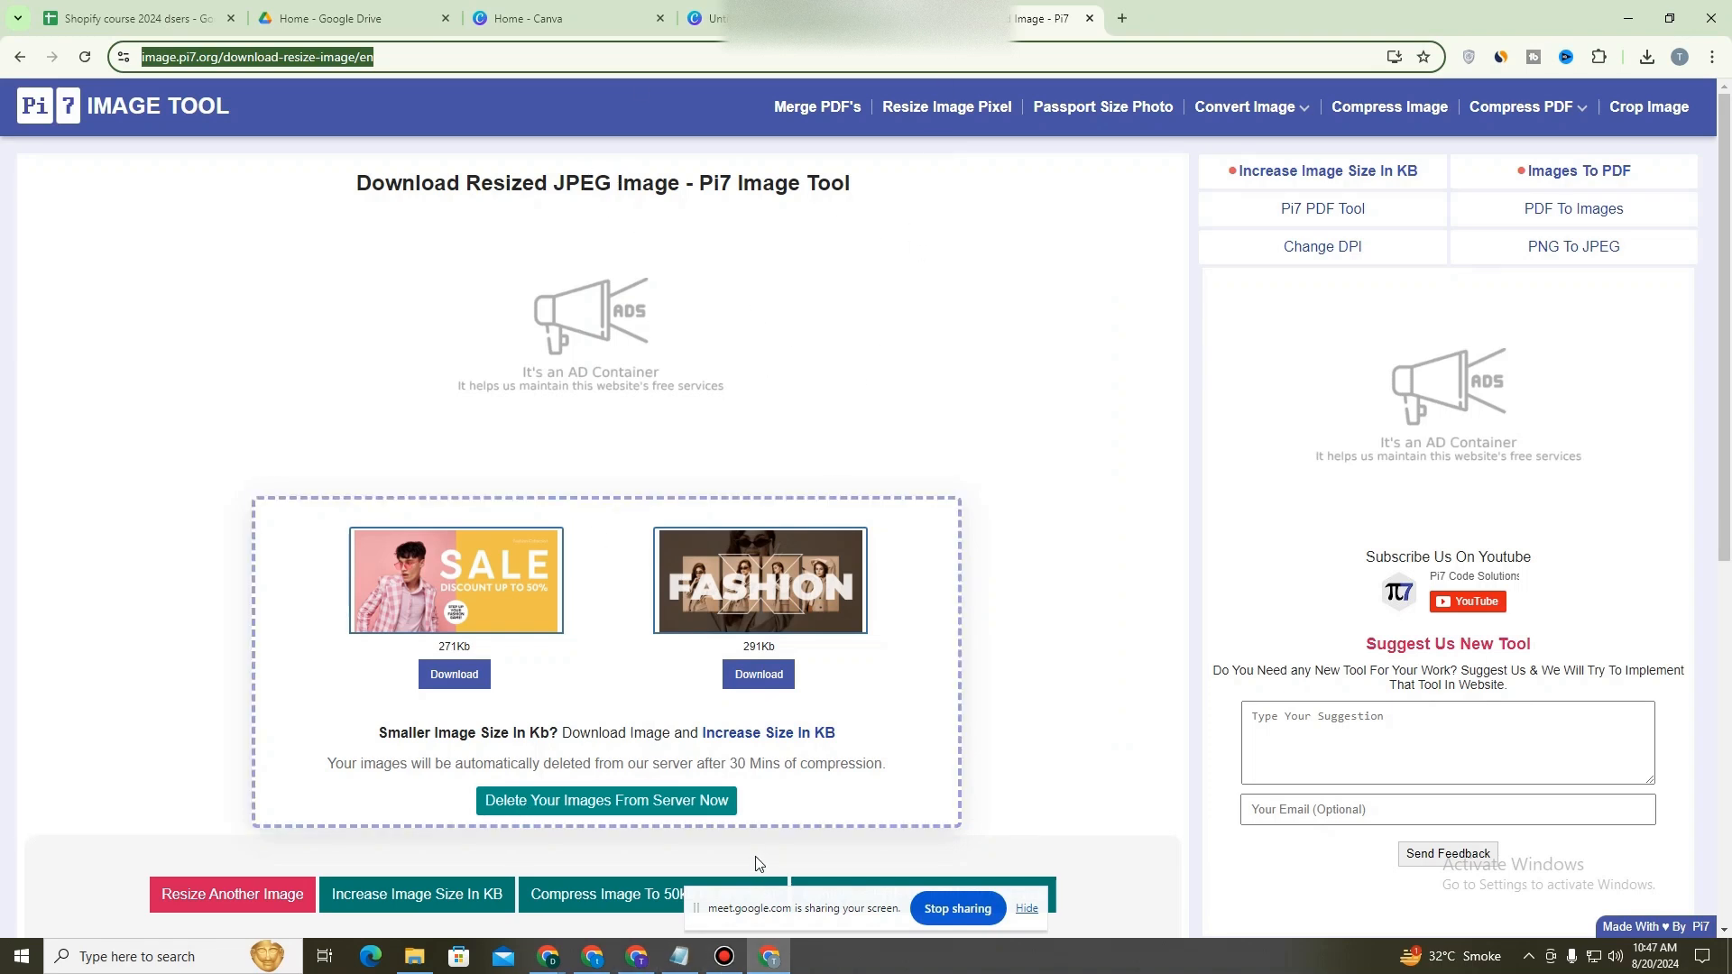
Switch to the Shopify theme editor and add a new image slide to the Slideshow section.
left_click(649, 956)
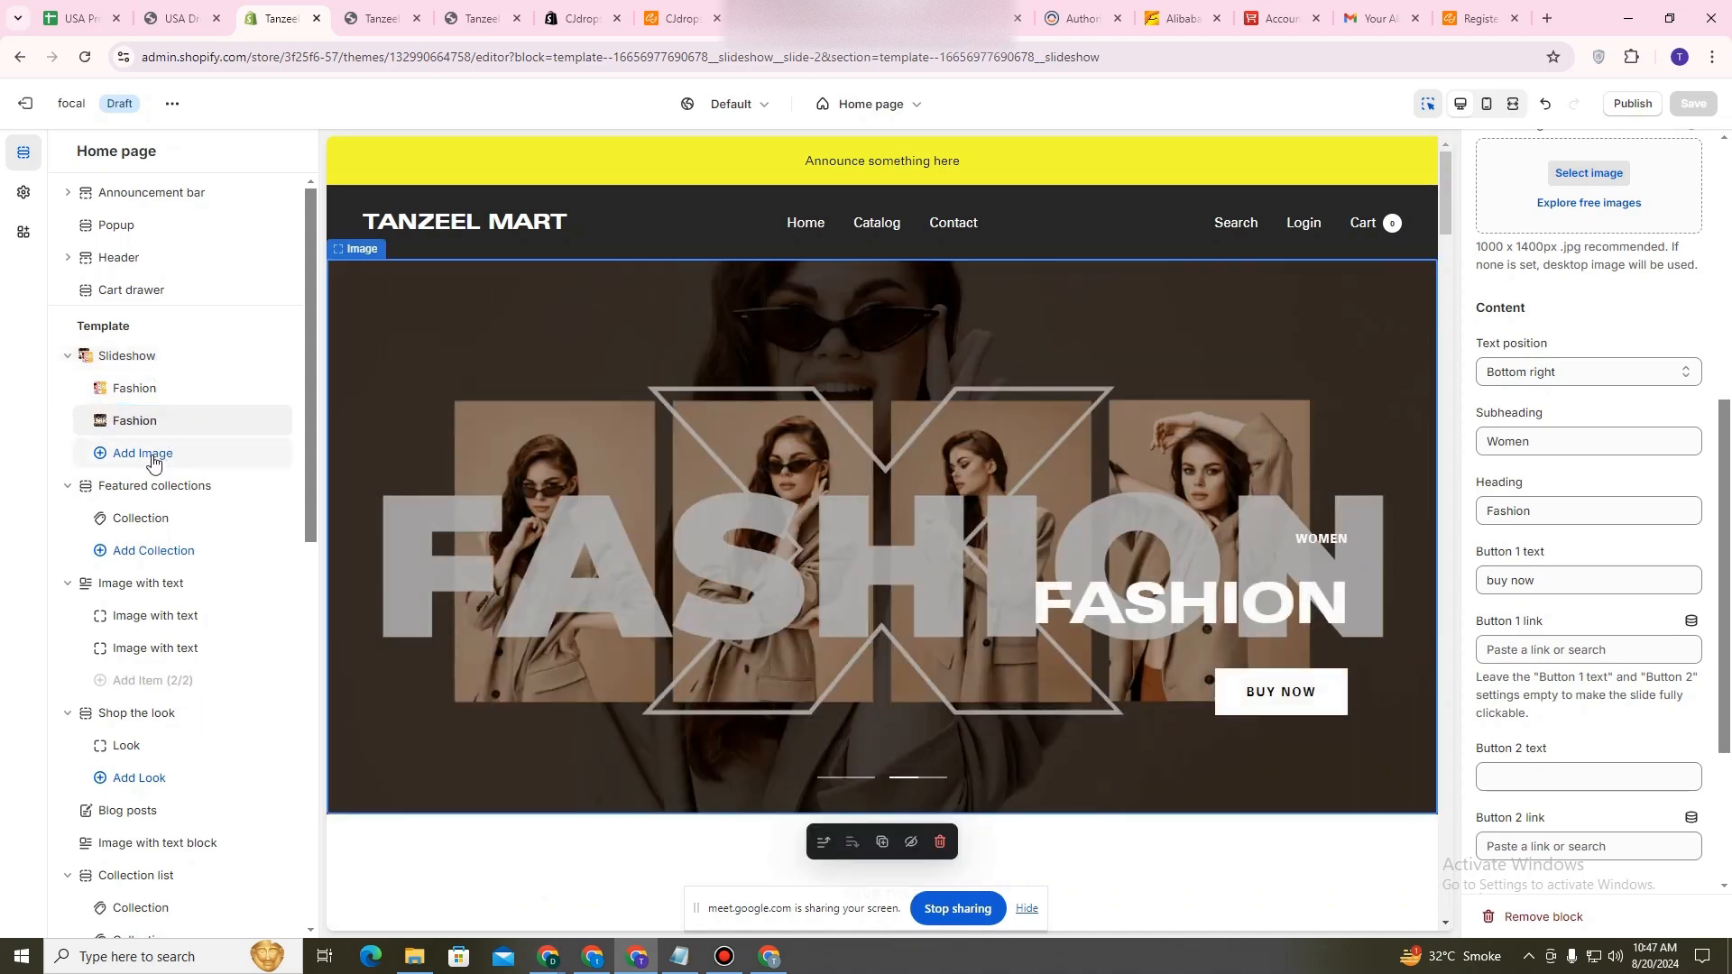
left_click(144, 455)
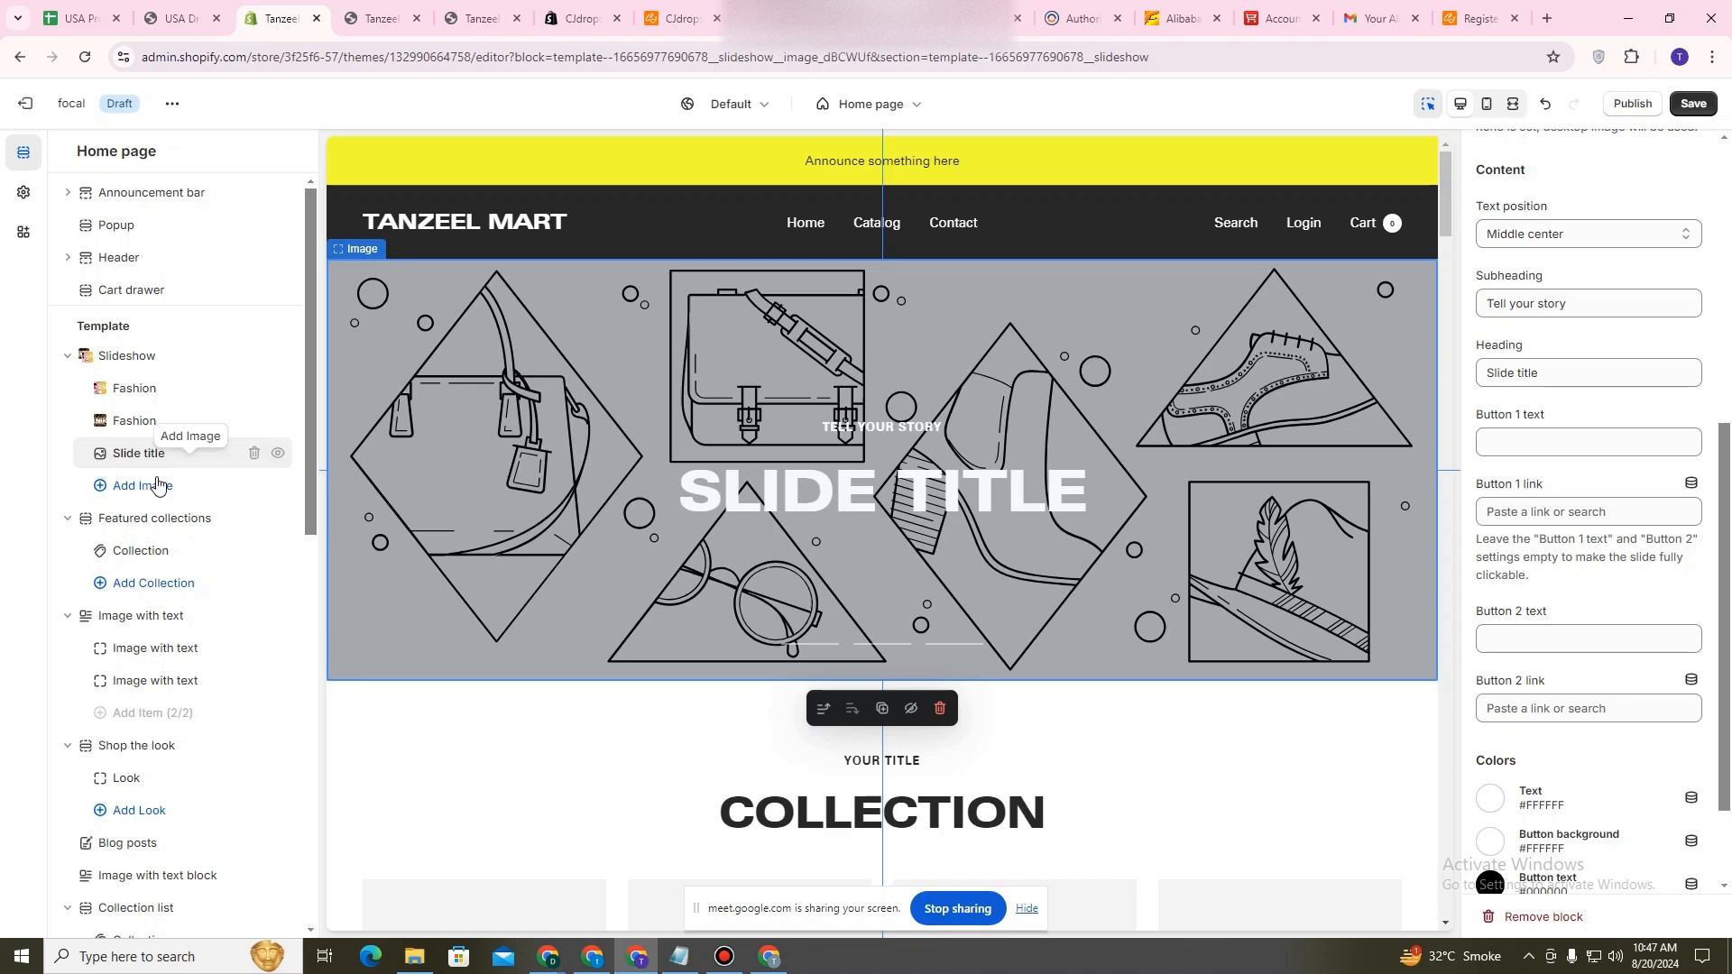
Add another image slide to the slideshow, then delete the extra Slide title slide below the second Fashion slide.
left_click(139, 487)
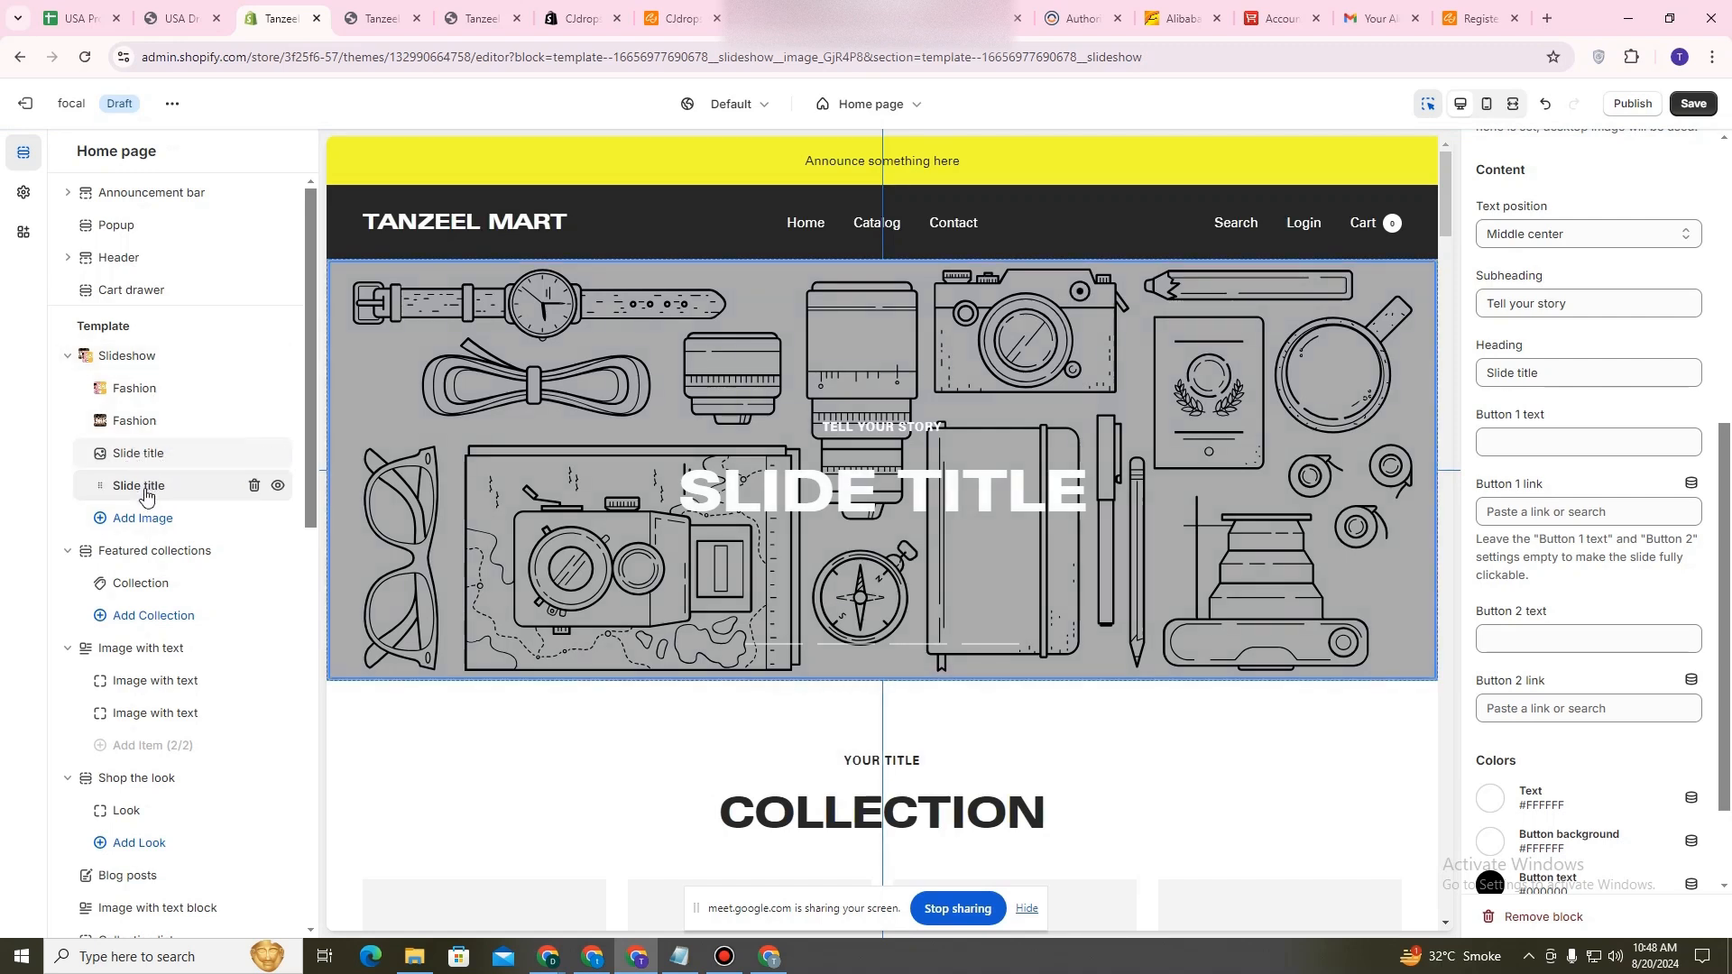
left_click_drag(144, 494, 149, 454)
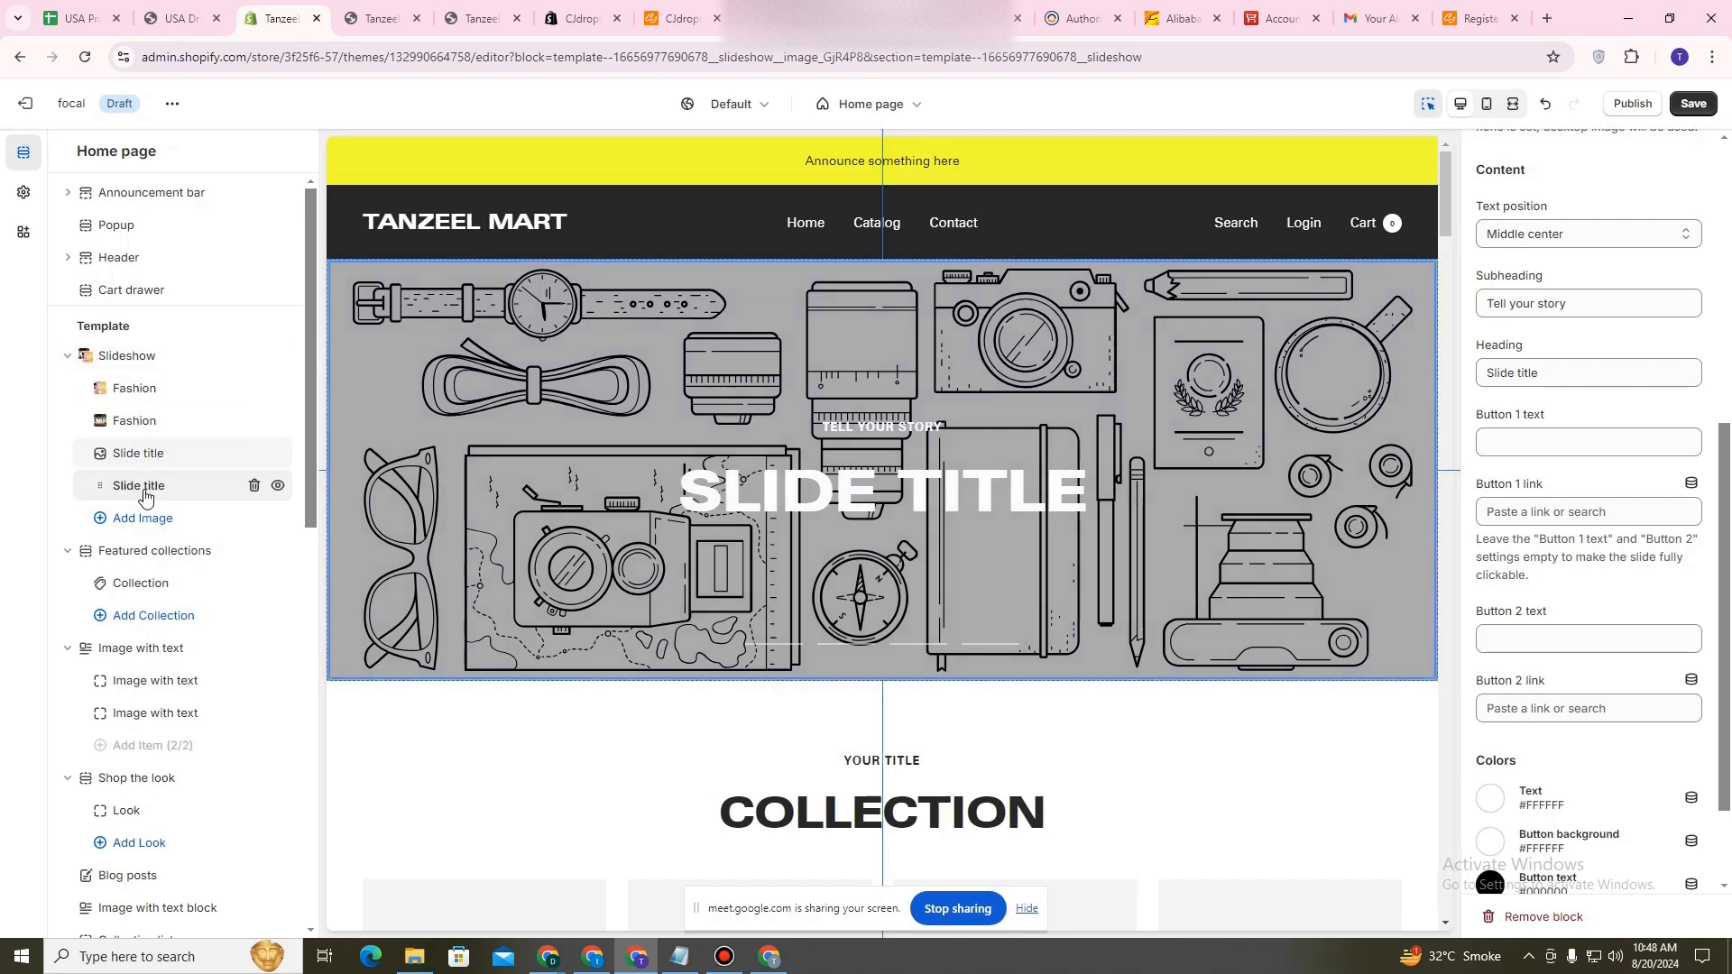
left_click(254, 453)
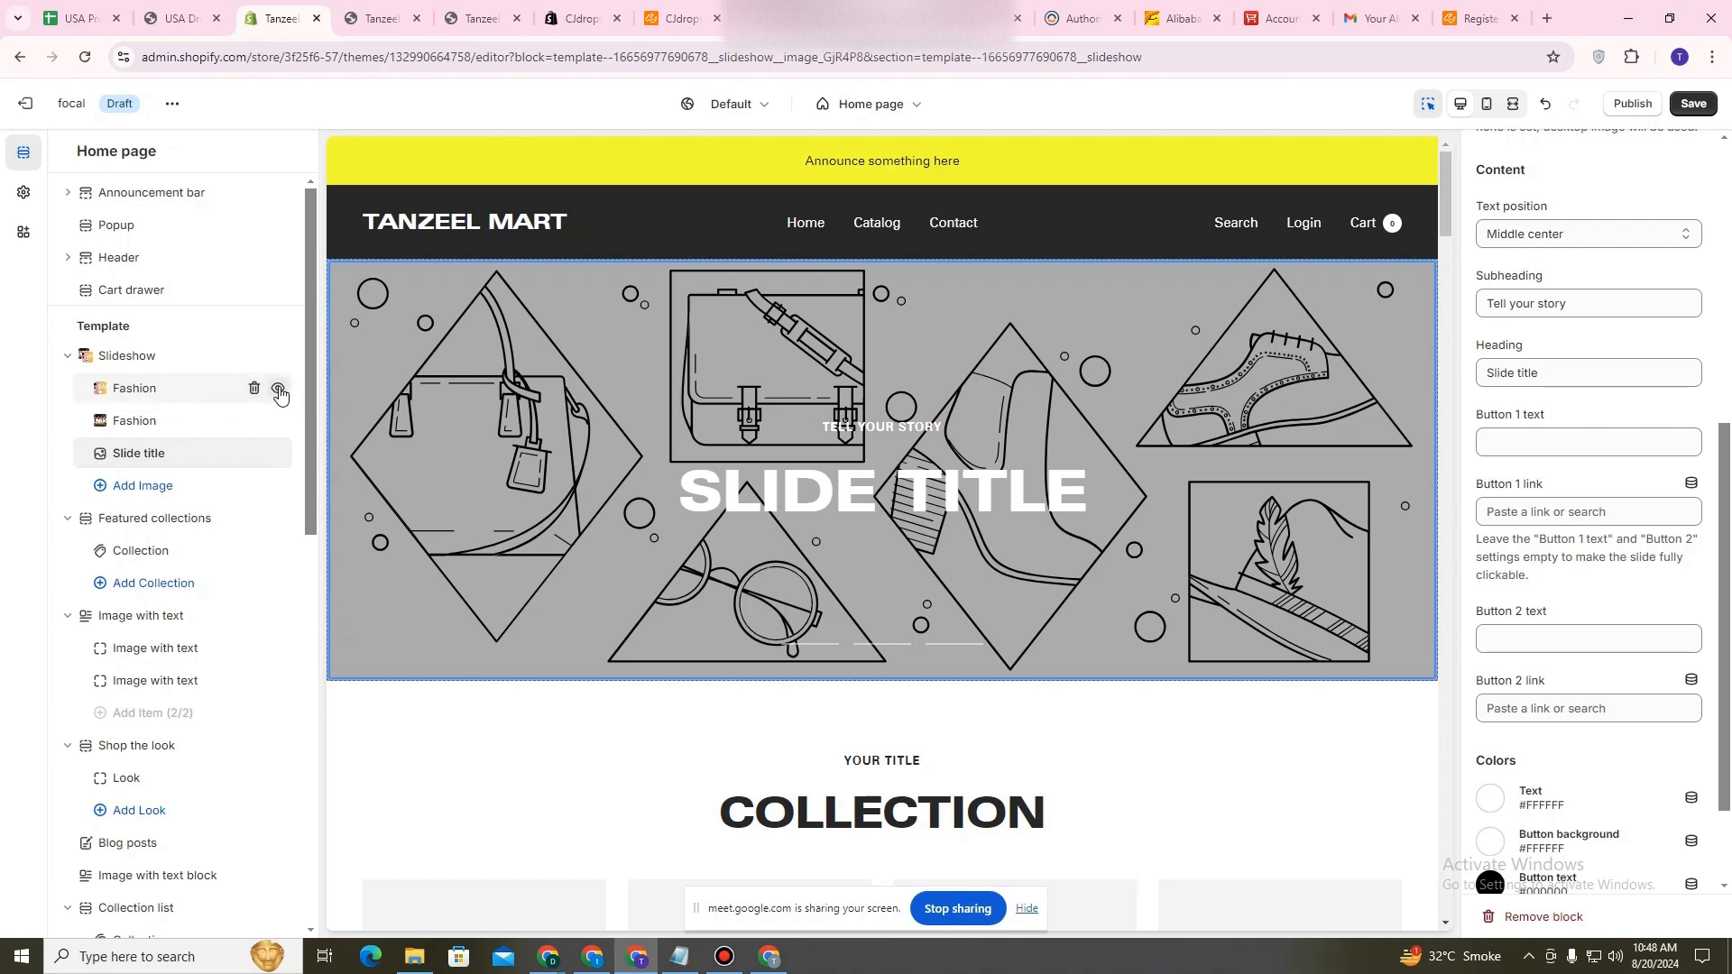
Hide the first Fashion slide in the slideshow and show it again.
left_click(278, 390)
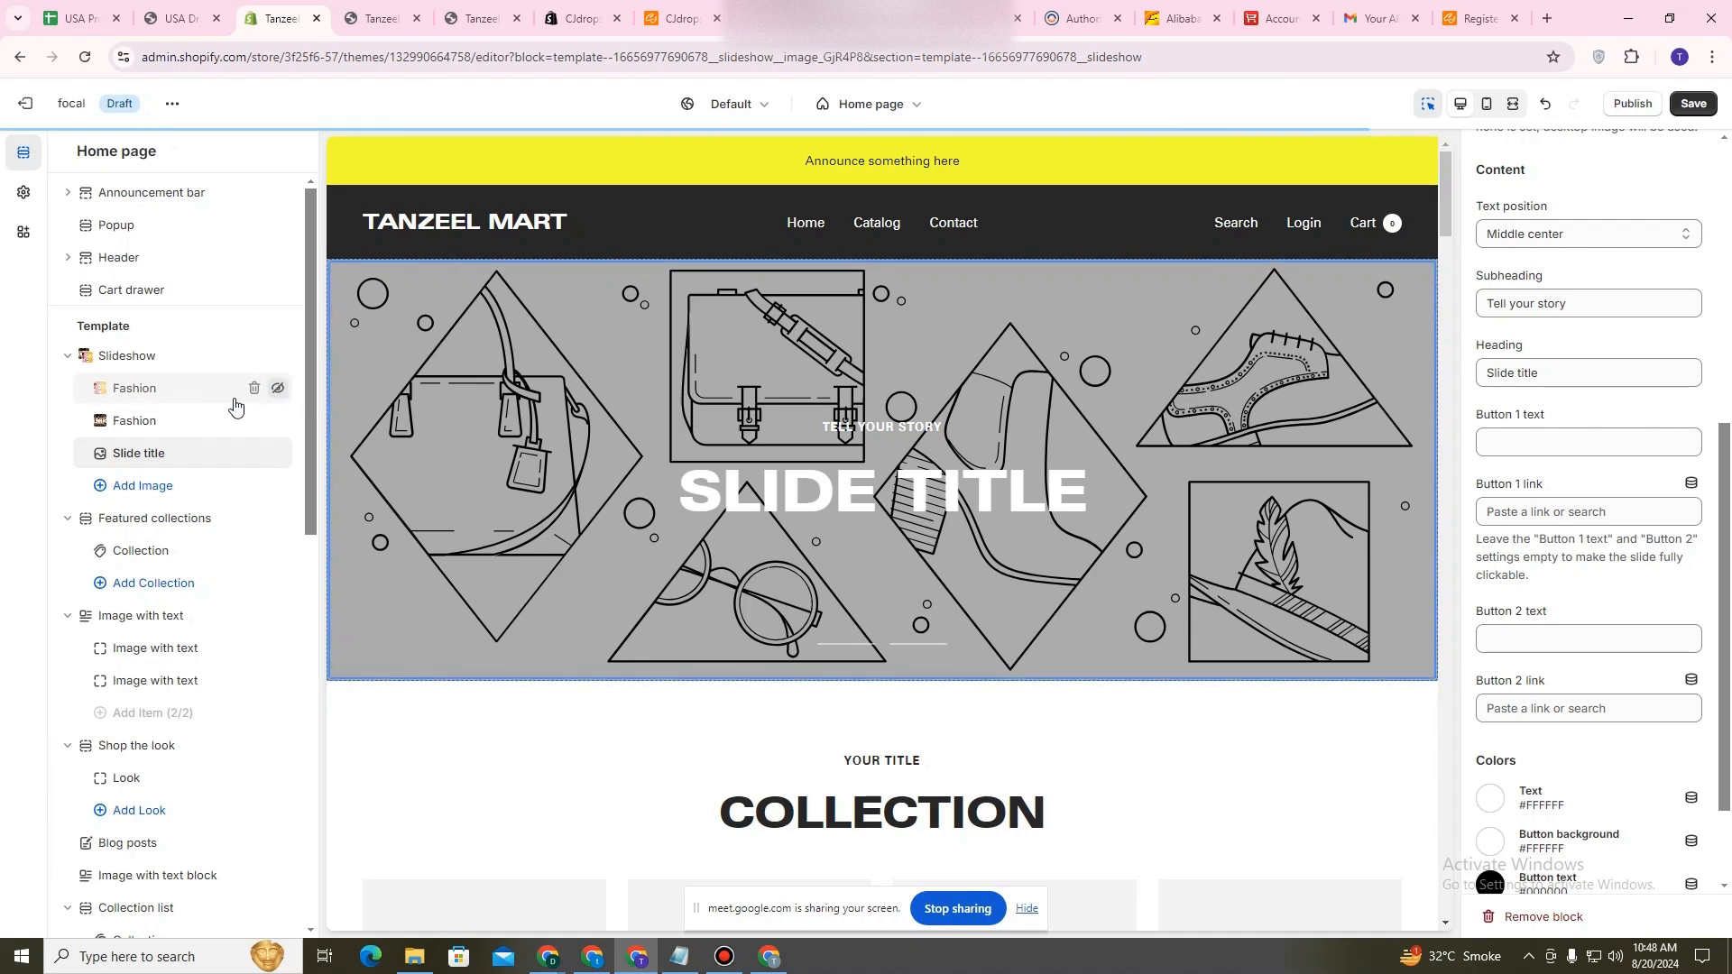
left_click_drag(135, 388, 244, 397)
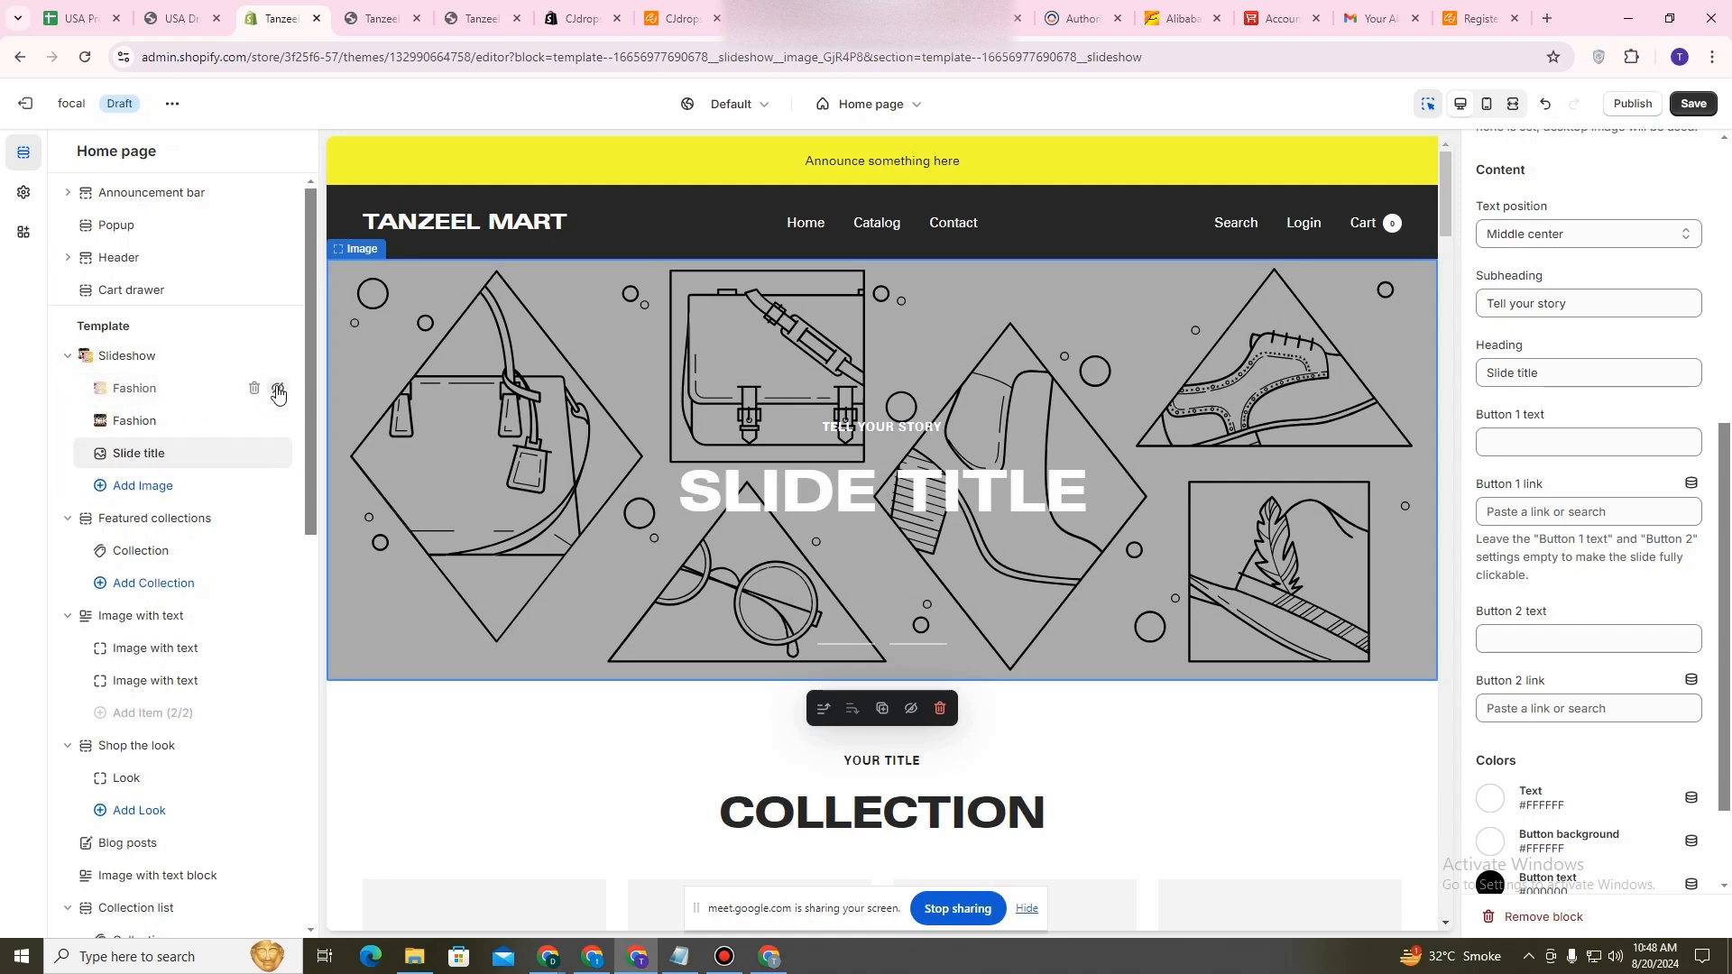
left_click(278, 391)
Browse the free image categories for the Slide title slide's main image and open Beauty & Makeup.
scroll(1682, 365, "up", 6)
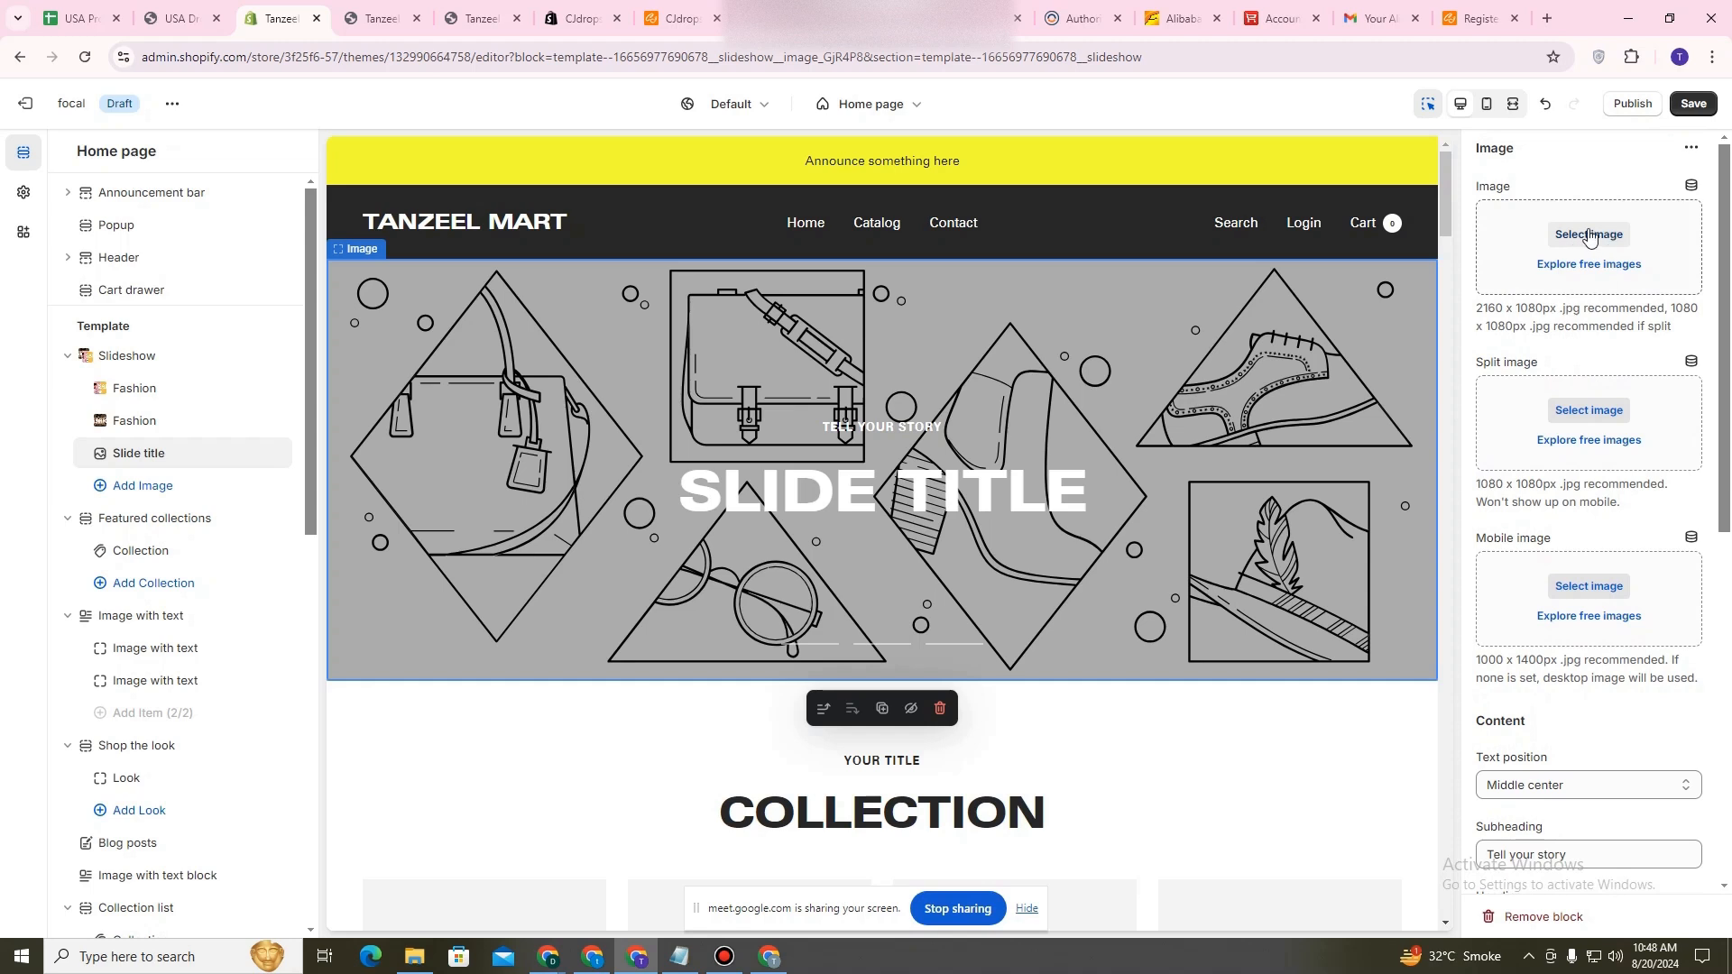
left_click(1566, 273)
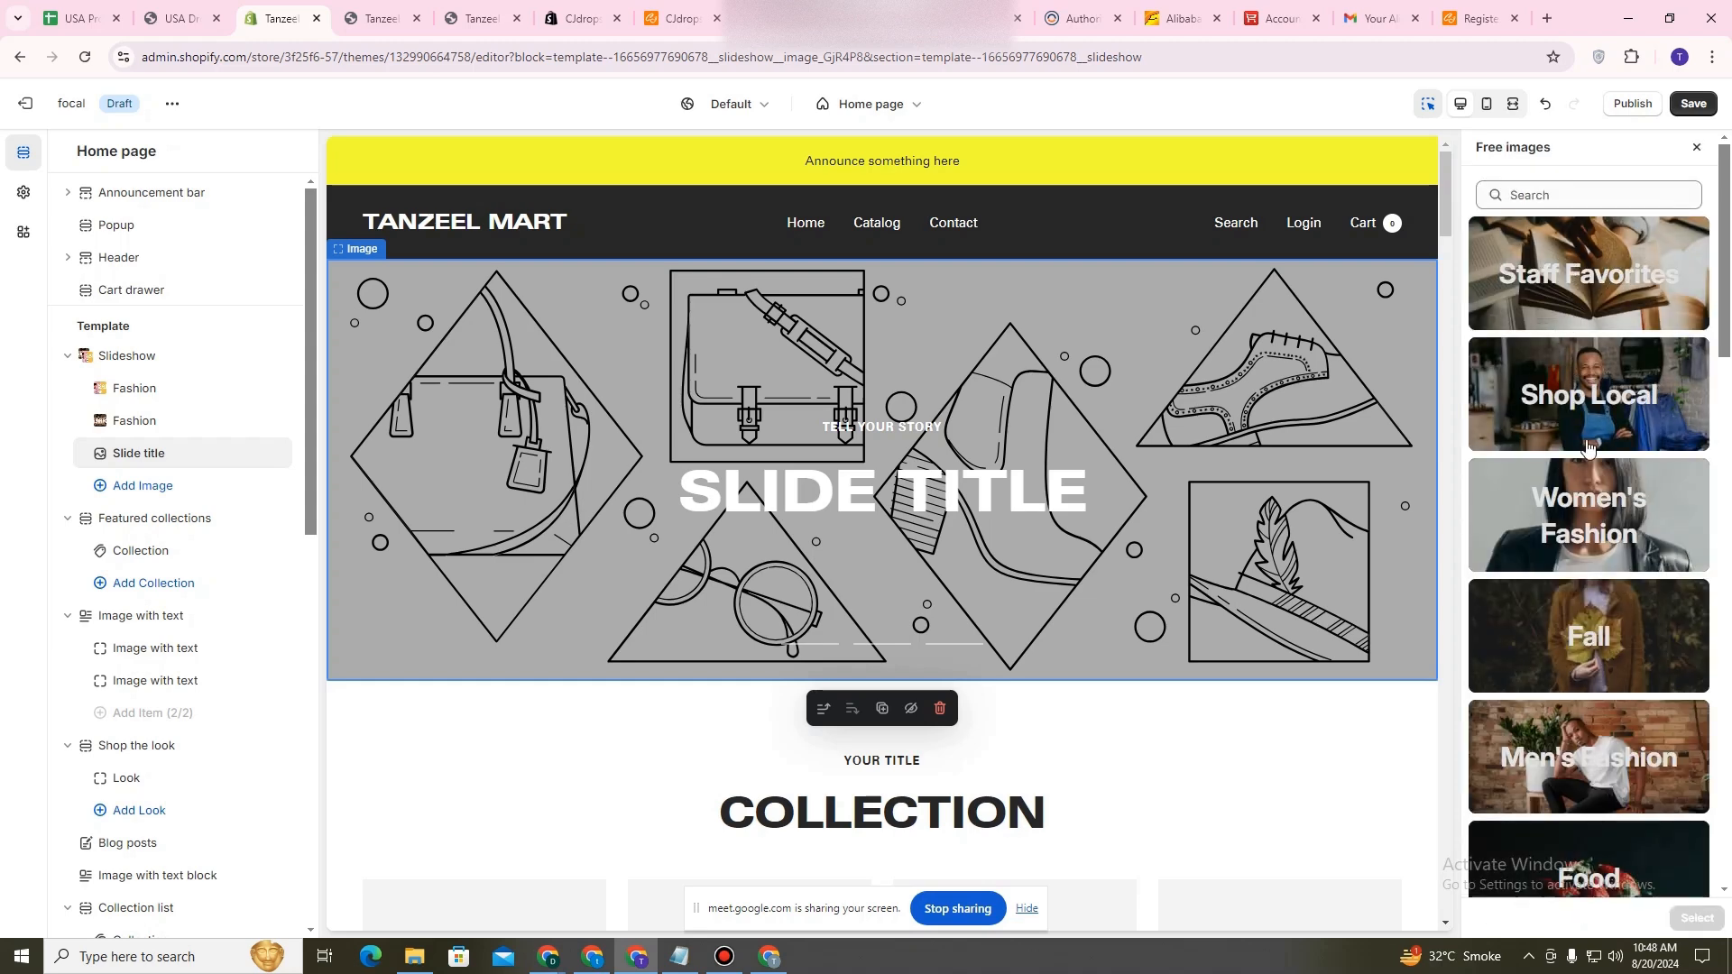
scroll(1596, 469, "down", 4)
scroll(1597, 468, "down", 3)
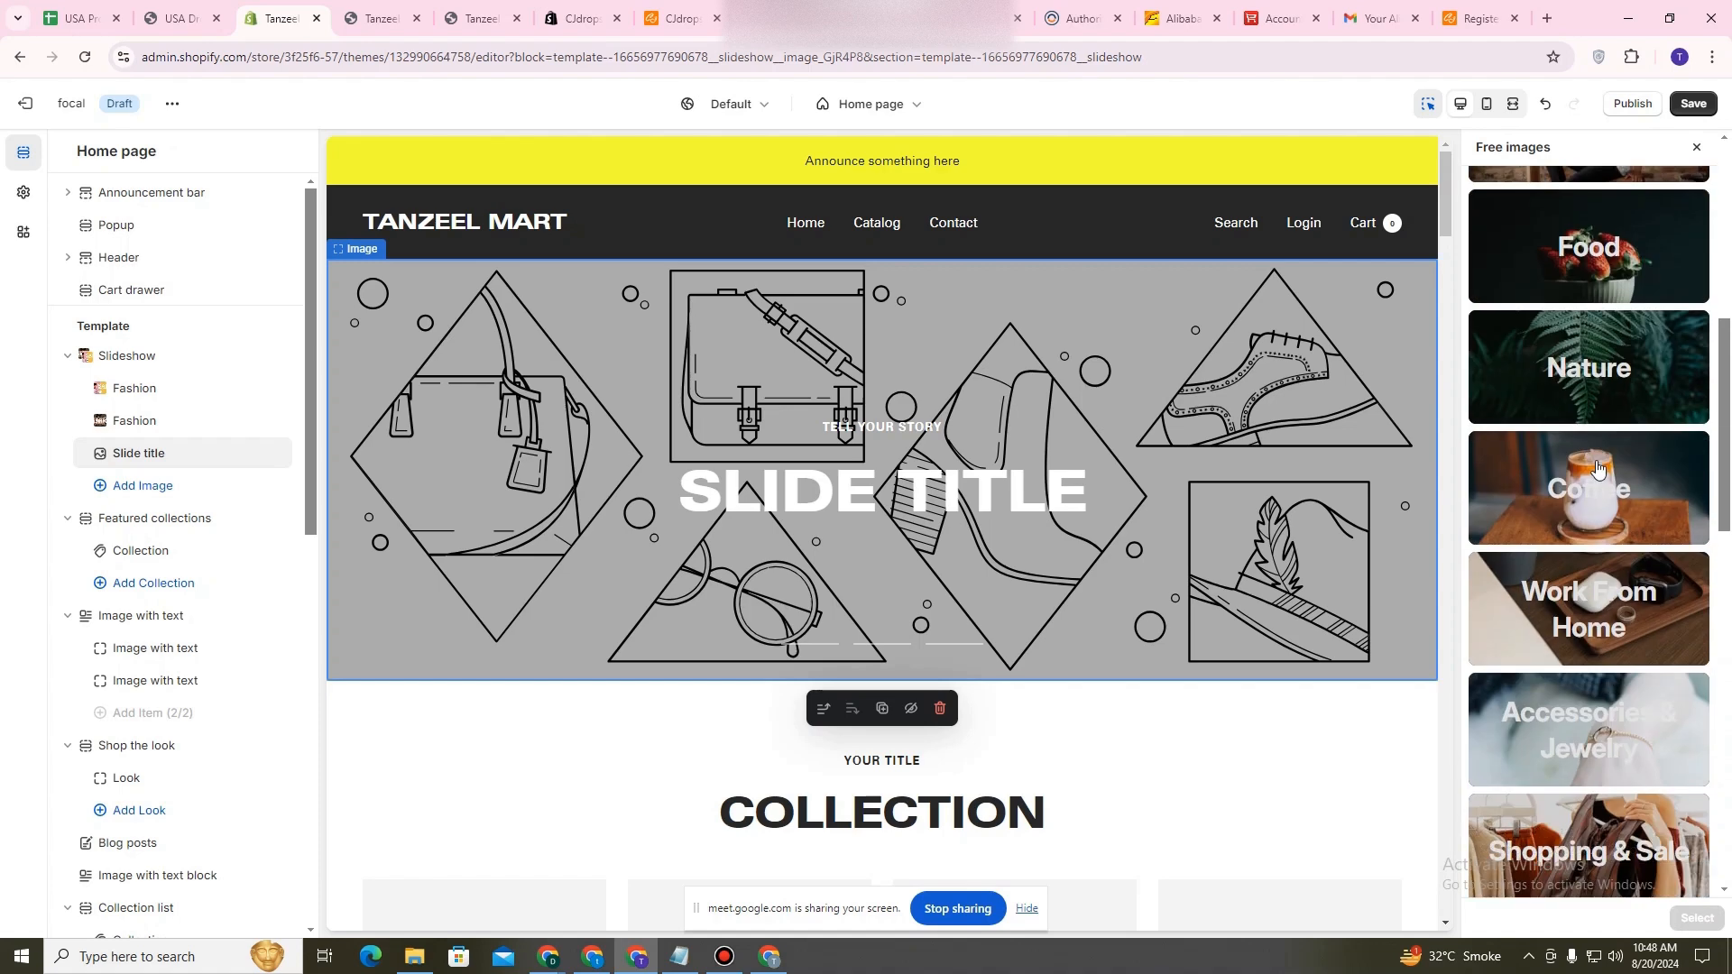
scroll(1597, 467, "down", 3)
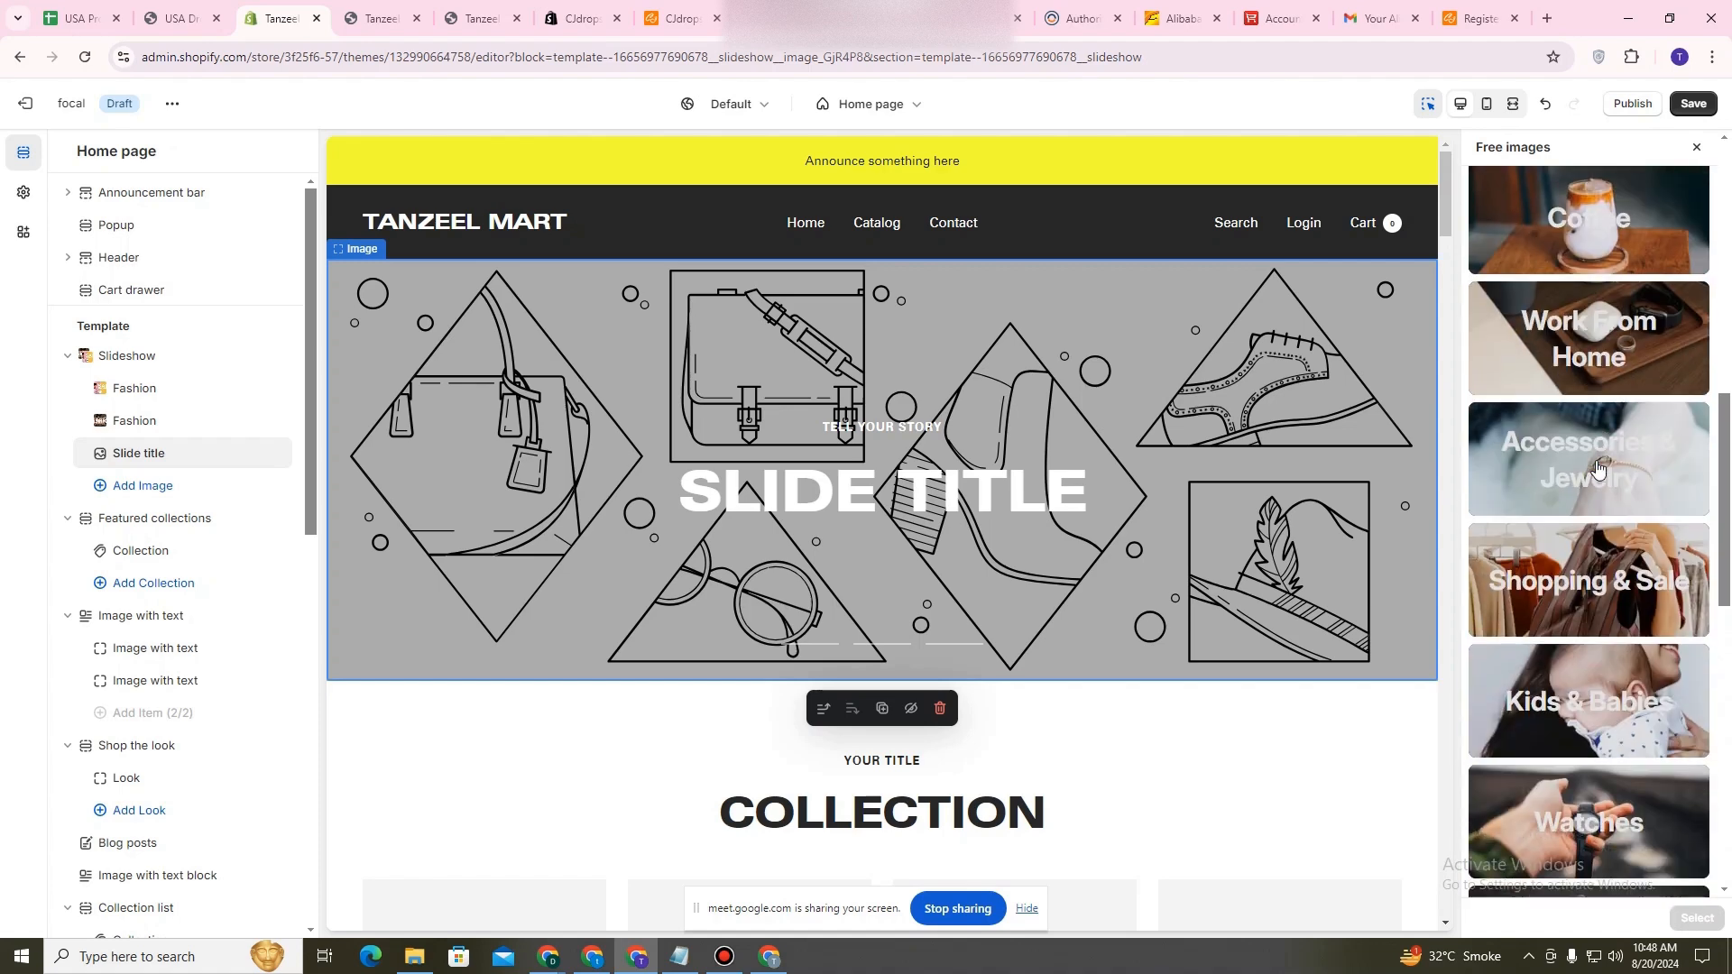
scroll(1596, 468, "down", 3)
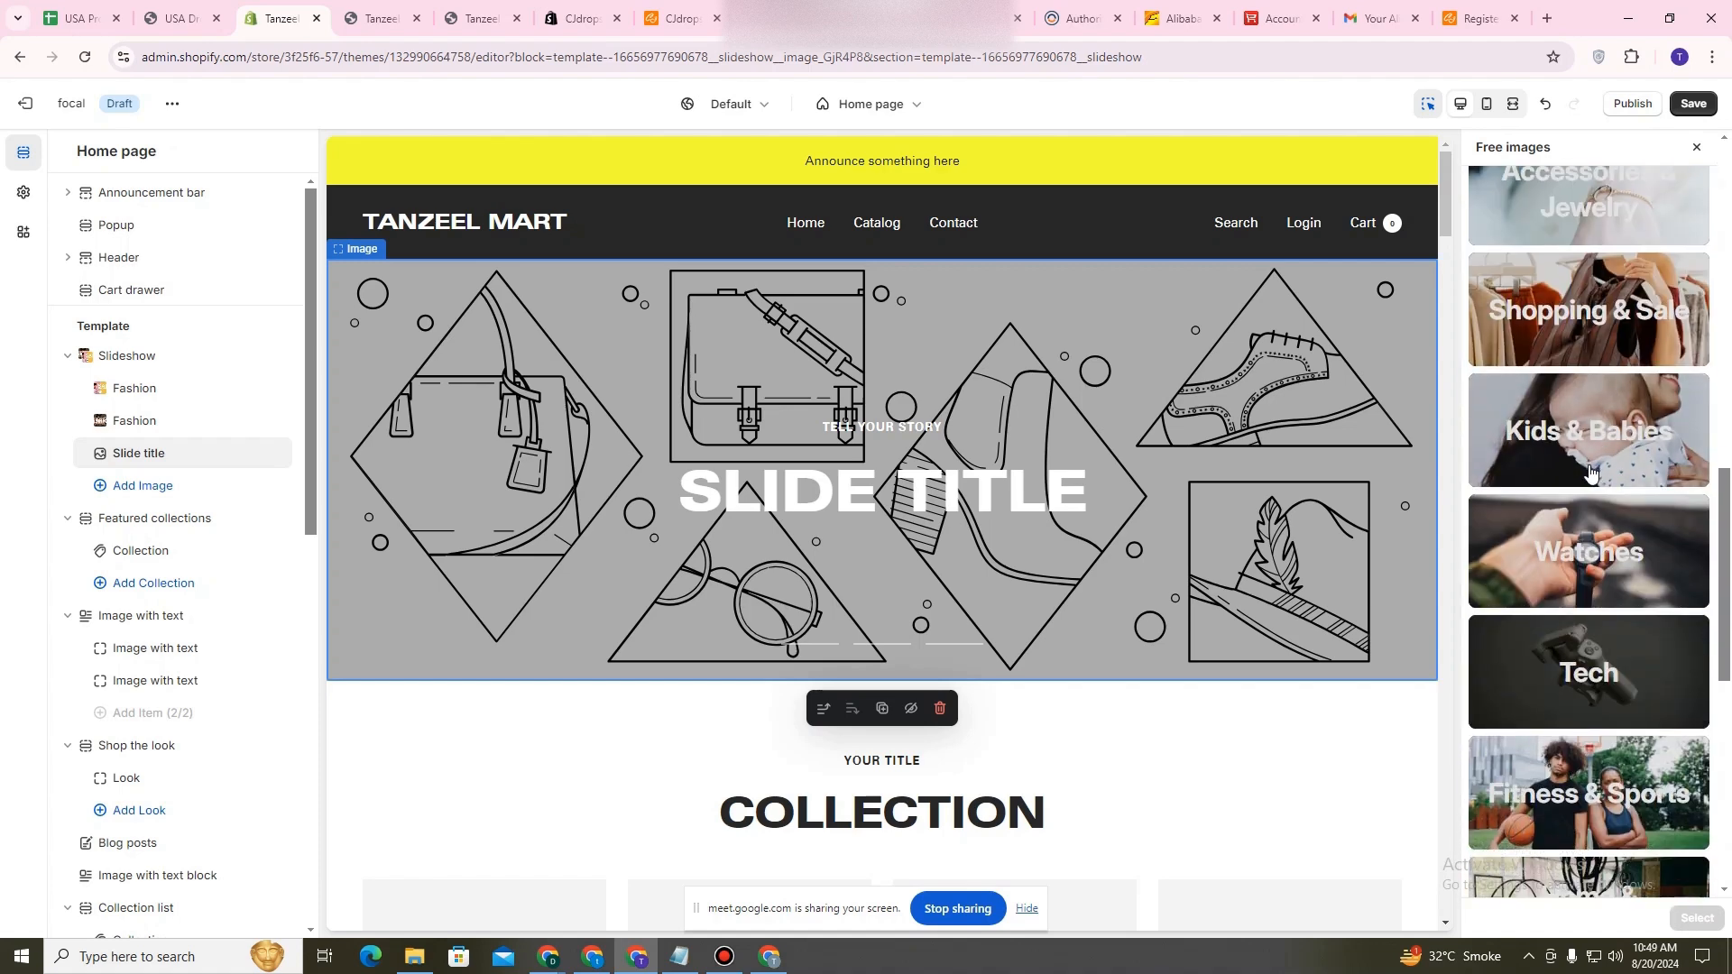
scroll(1588, 478, "down", 2)
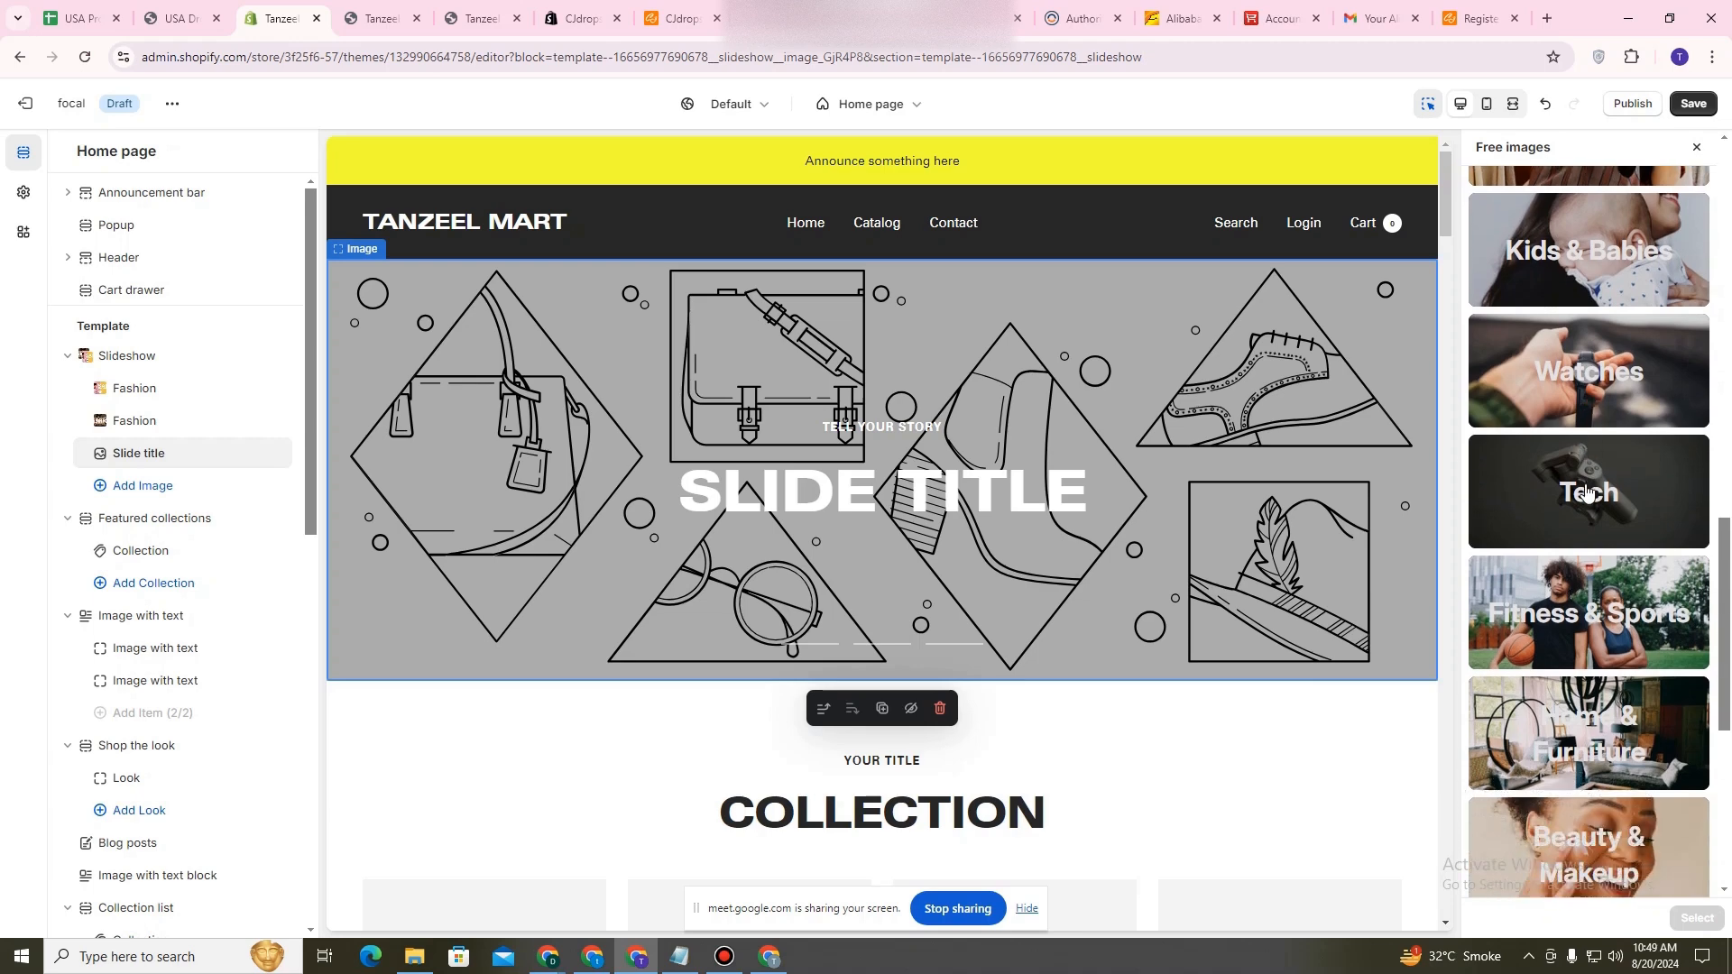
scroll(1588, 492, "down", 2)
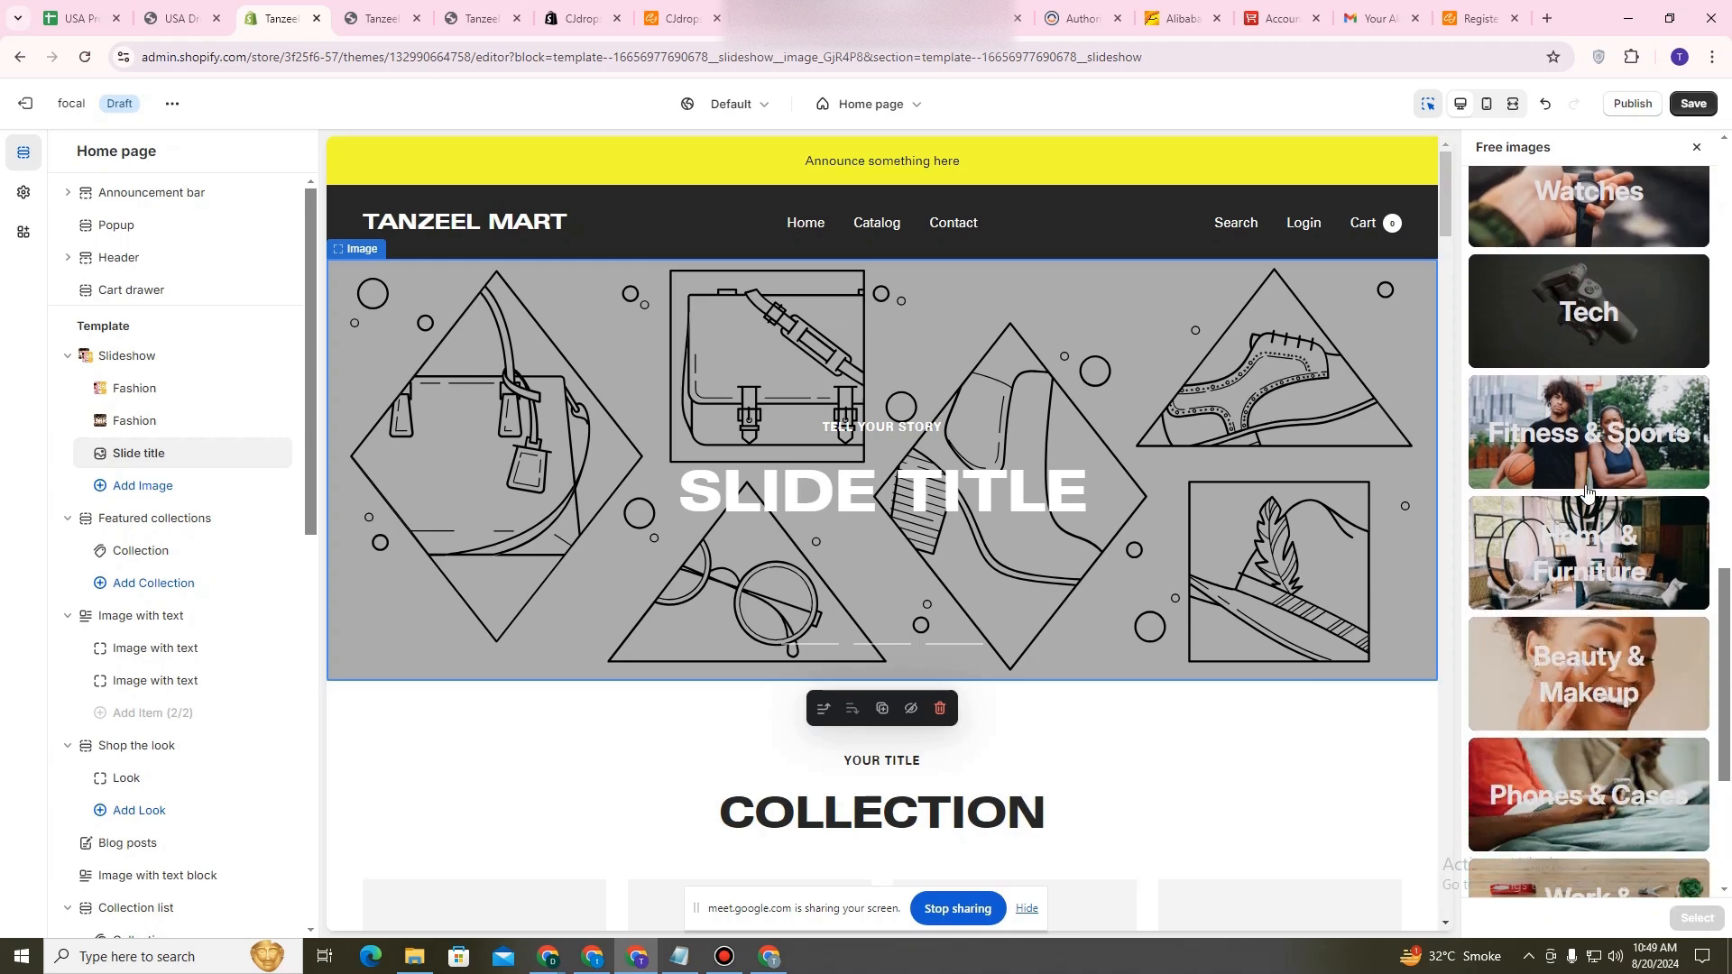
scroll(1662, 548, "down", 1)
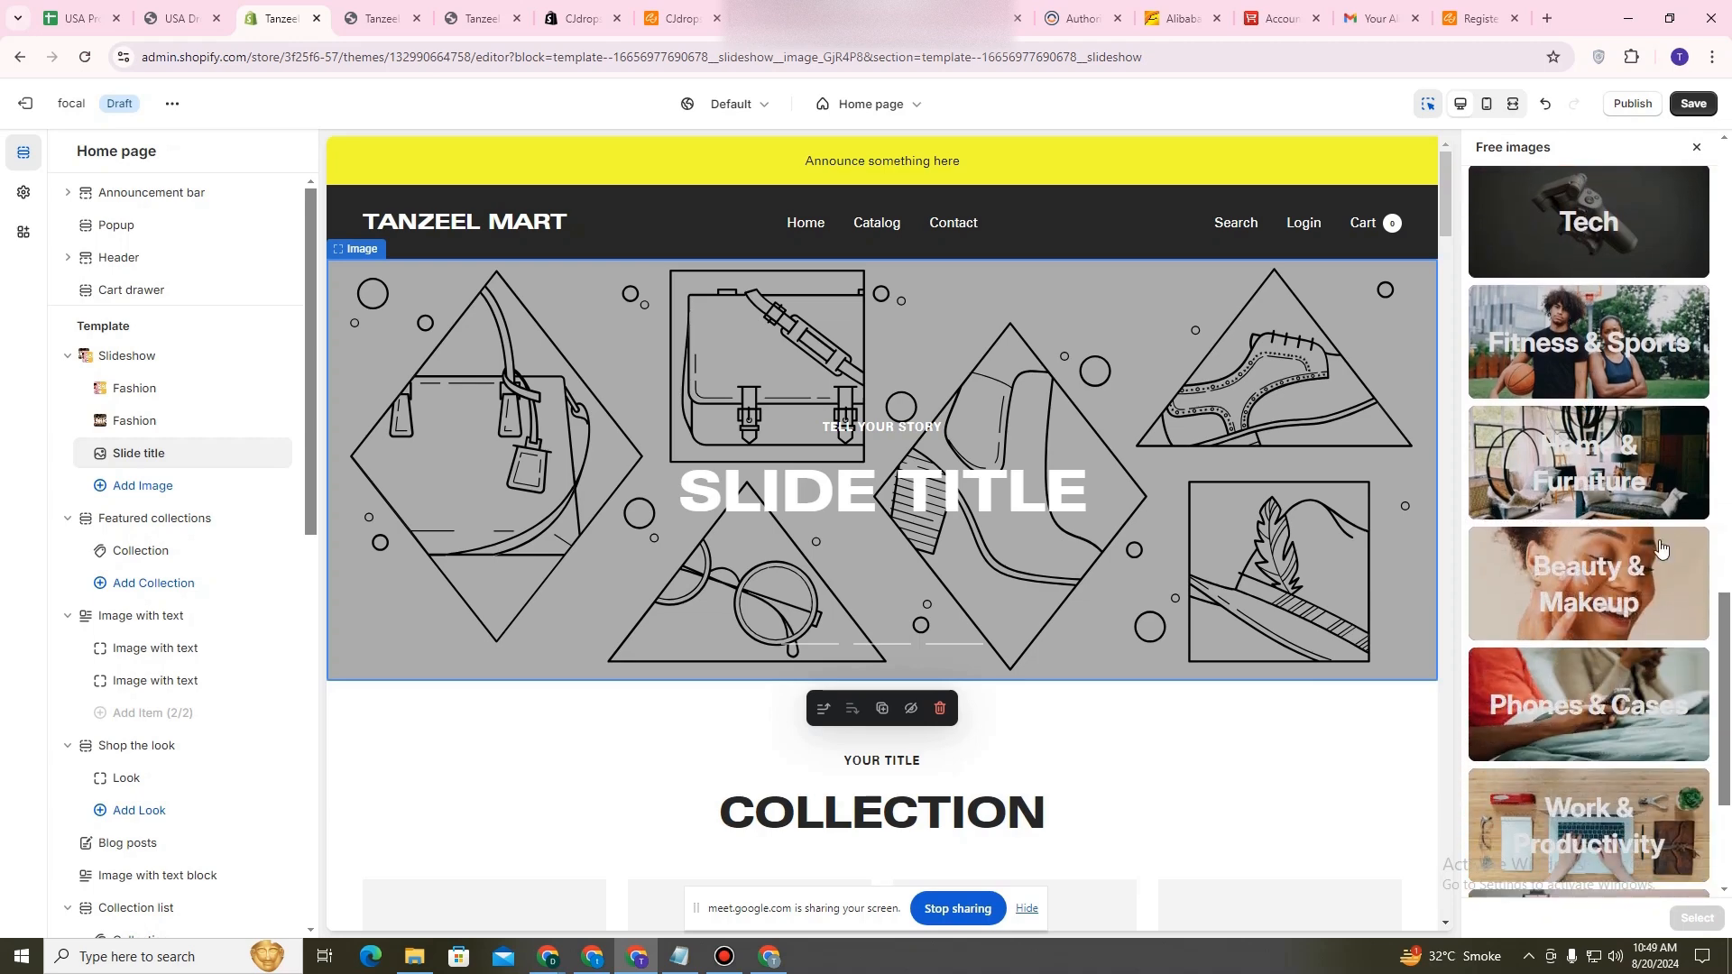
left_click(1596, 589)
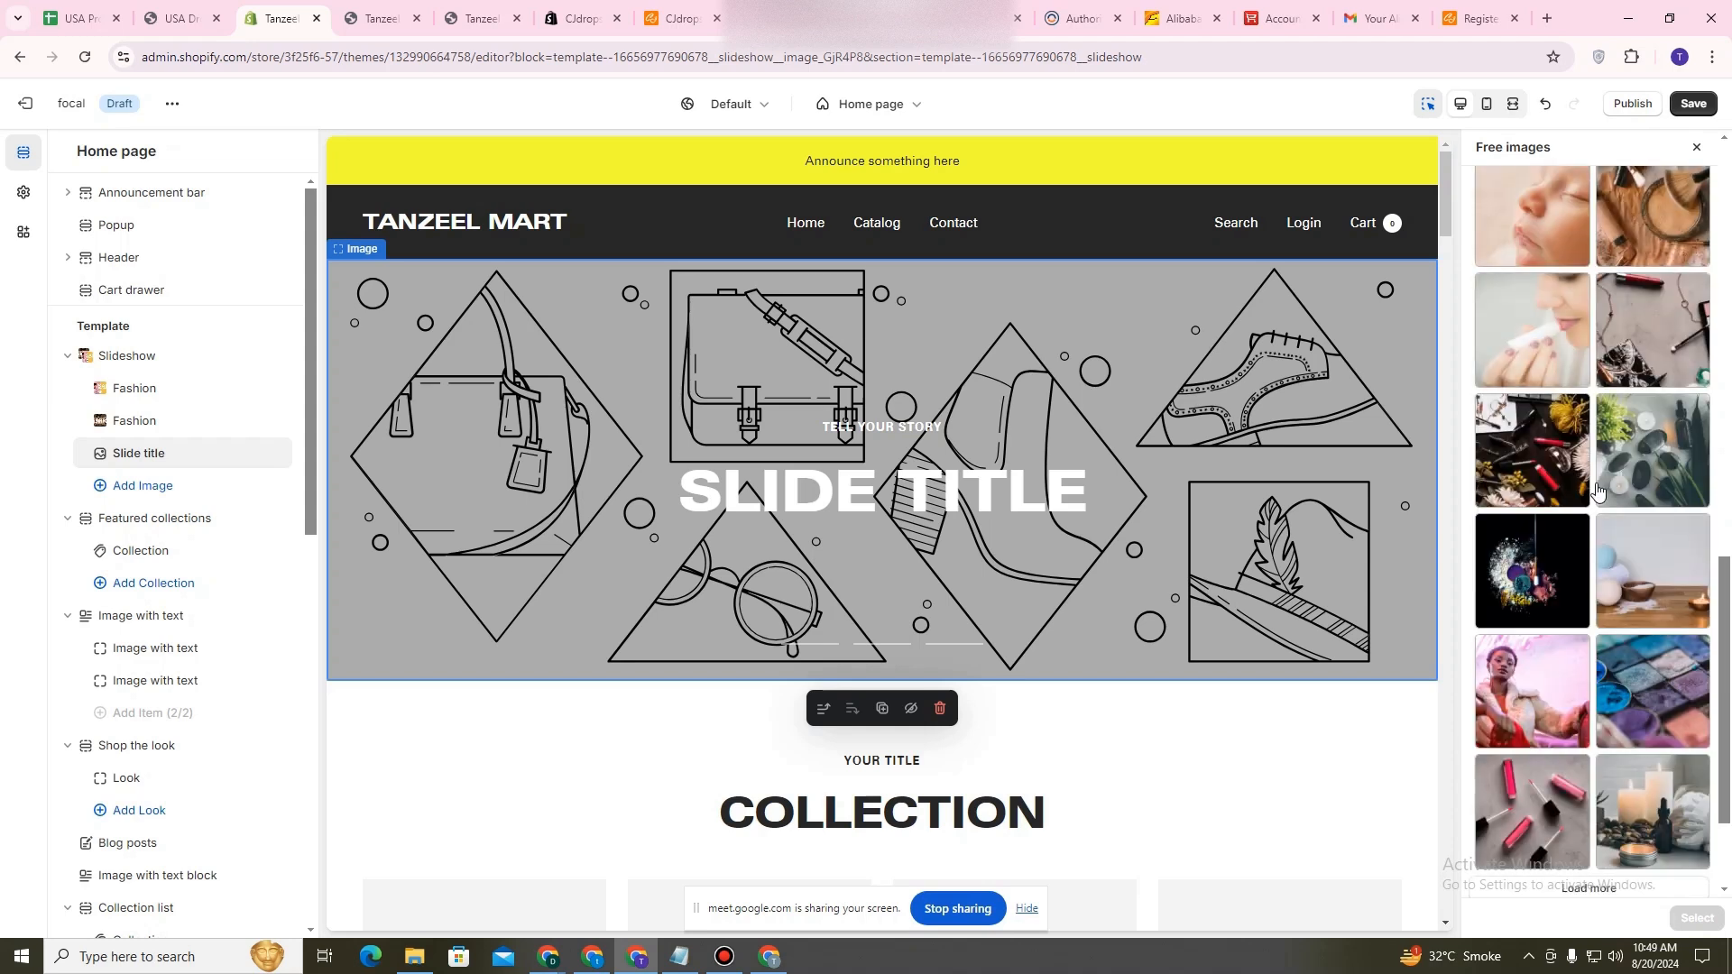
Set the free photo of the woman applying lipstick in a sequined jacket as the Slide title slide's image.
scroll(1579, 524, "down", 3)
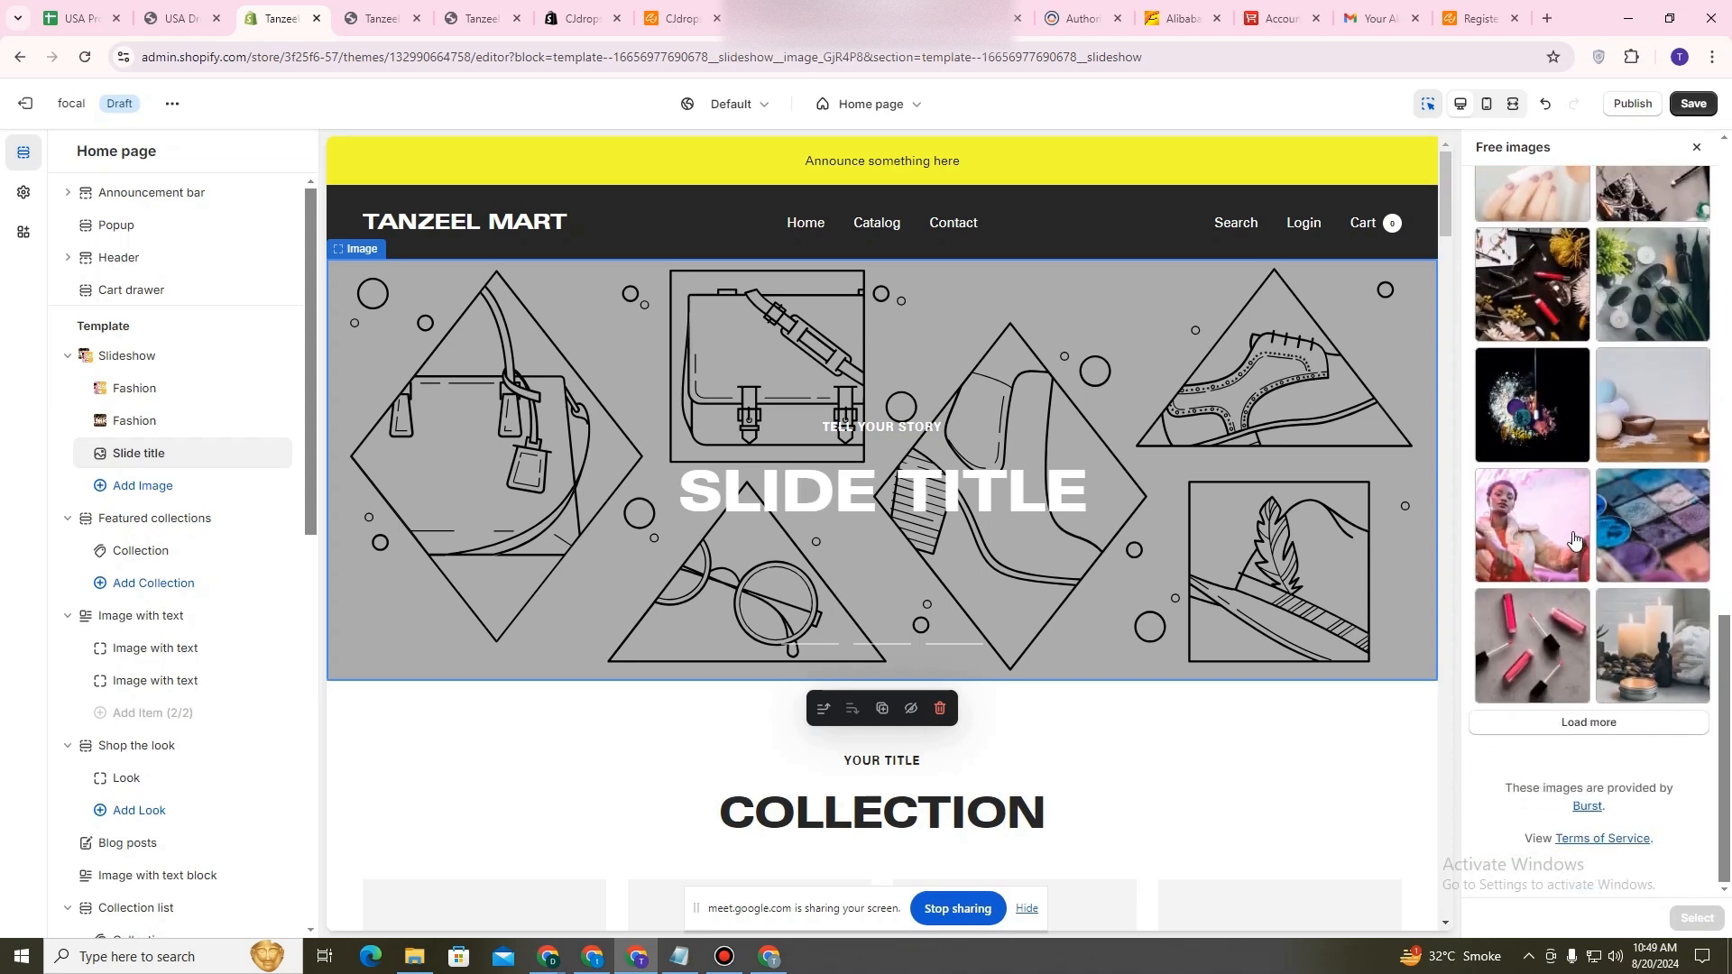
left_click(1638, 722)
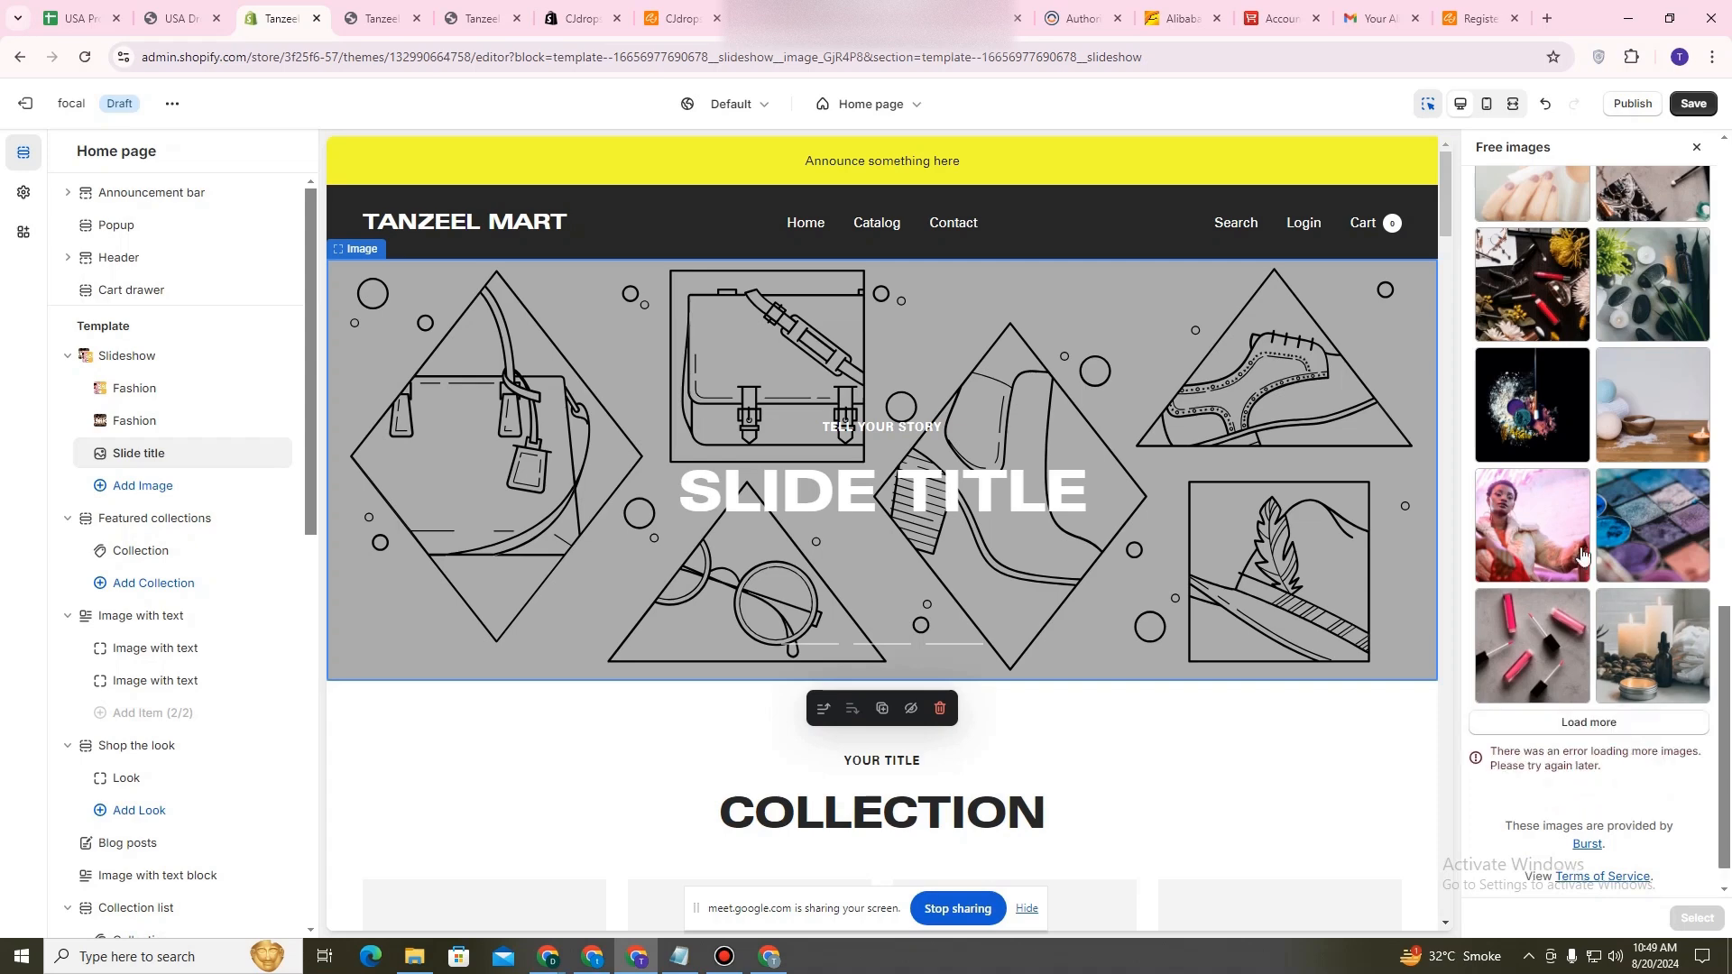
scroll(1568, 538, "up", 1)
scroll(1568, 538, "up", 4)
scroll(1568, 536, "up", 1)
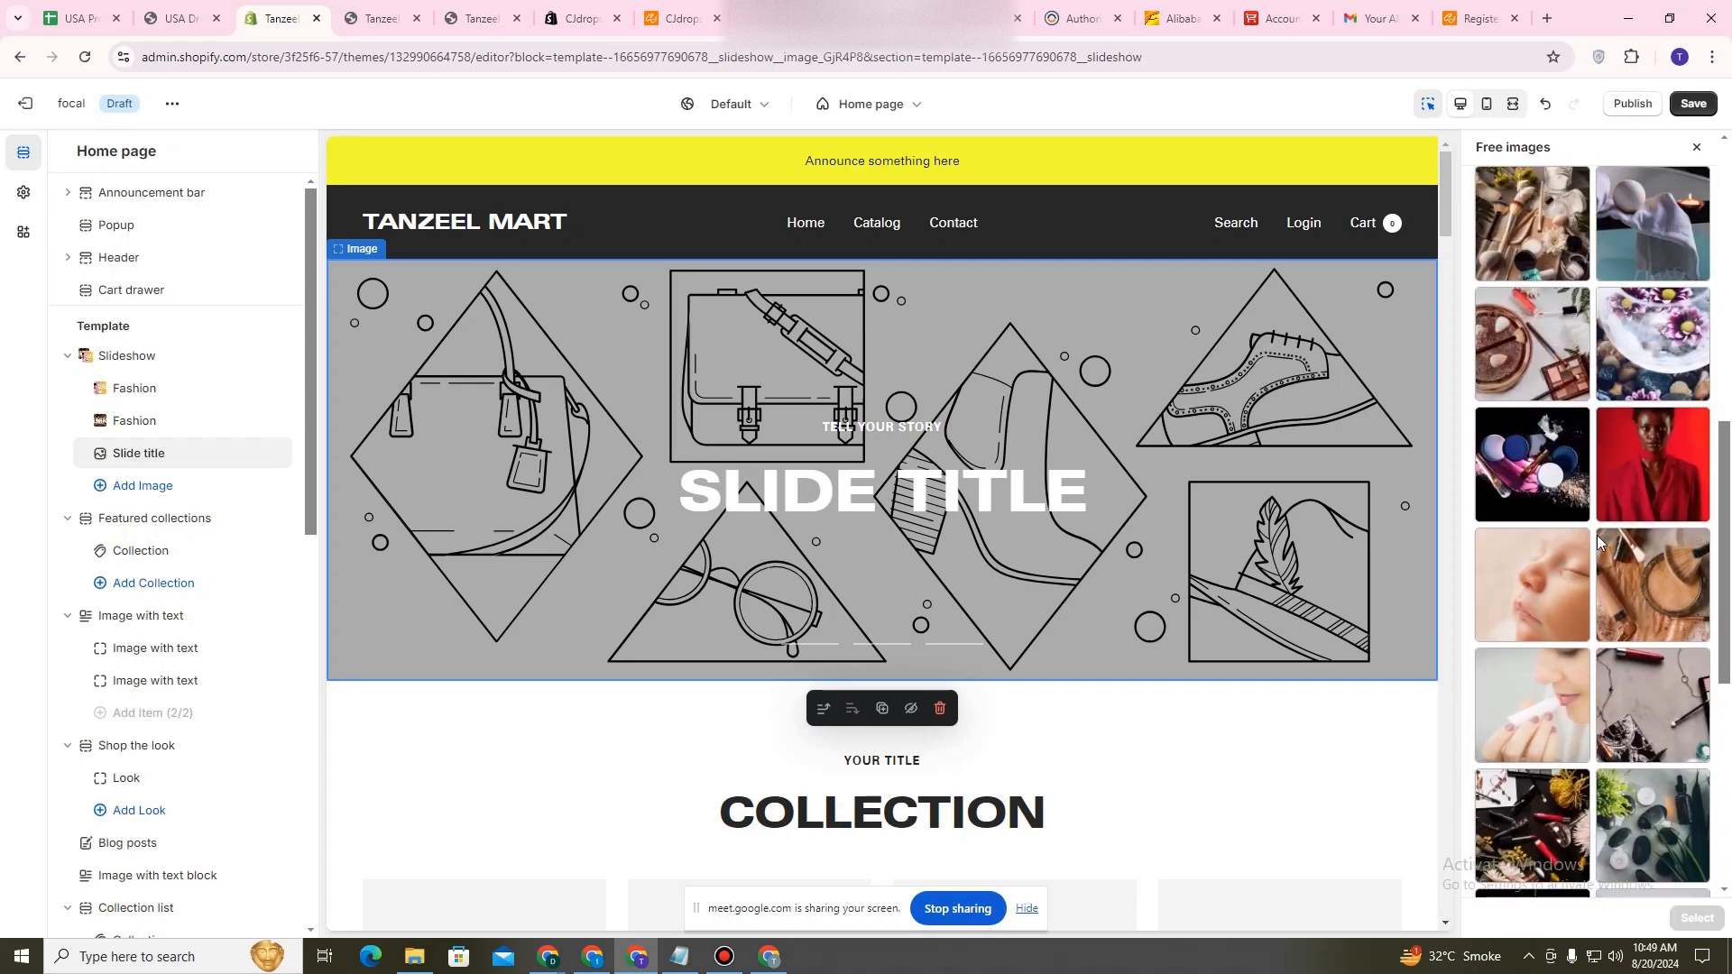
scroll(1592, 541, "up", 2)
scroll(1599, 542, "up", 3)
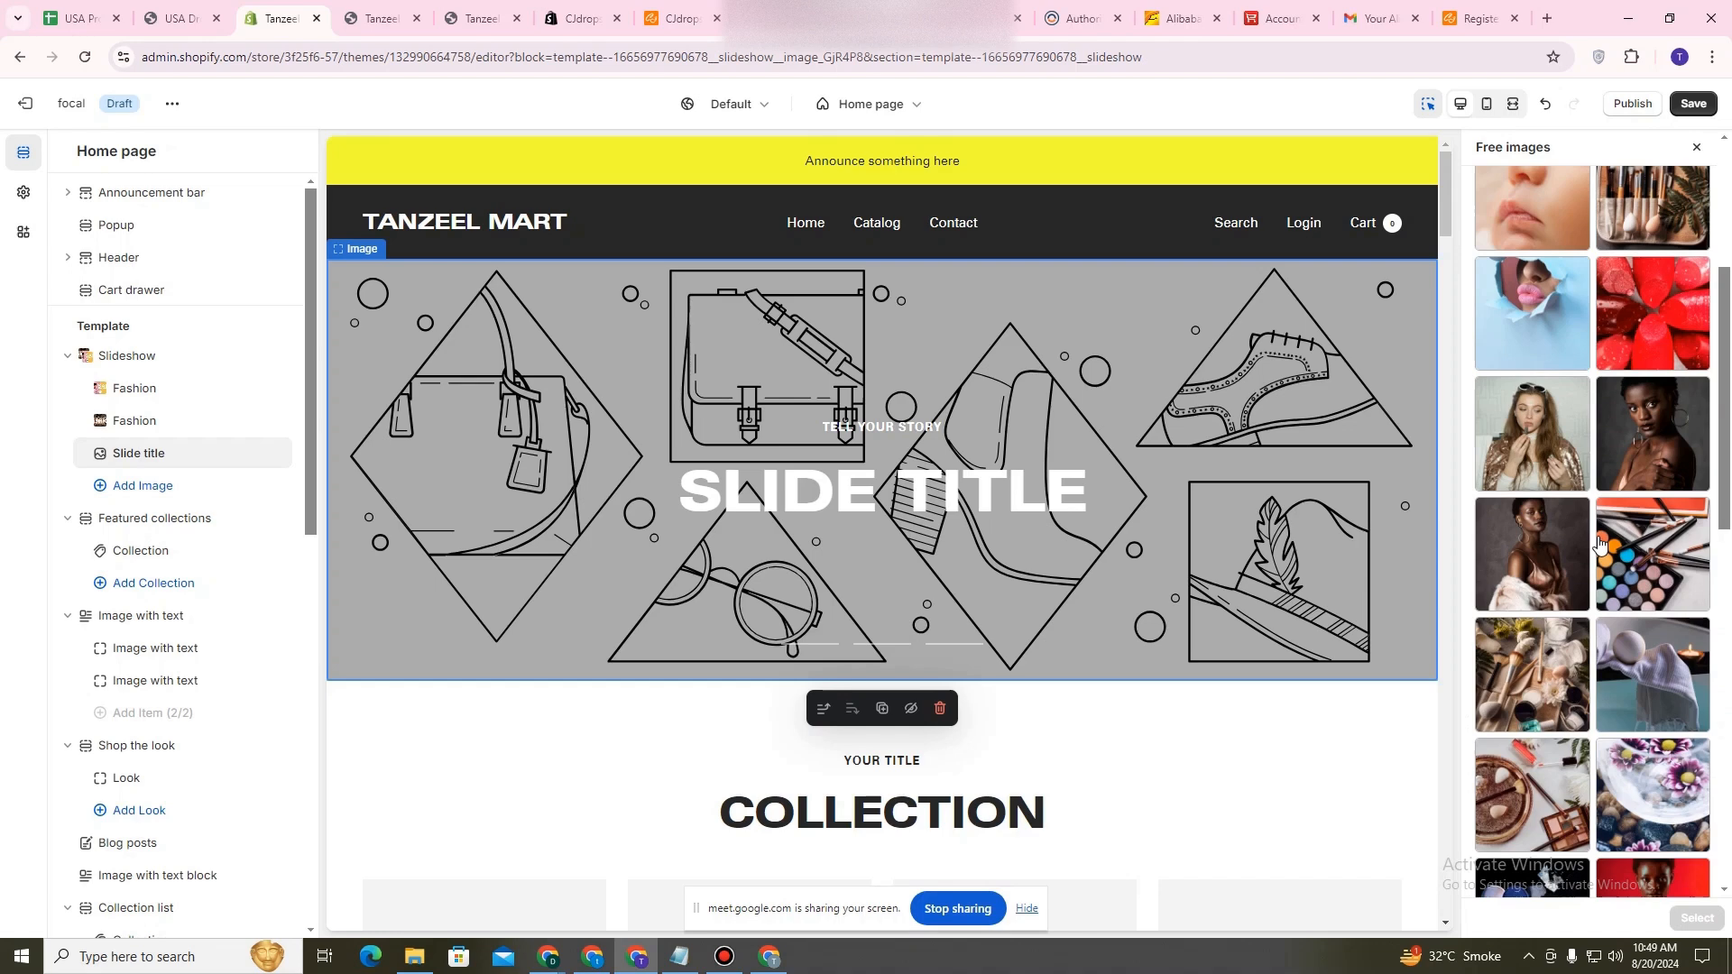
left_click(1539, 433)
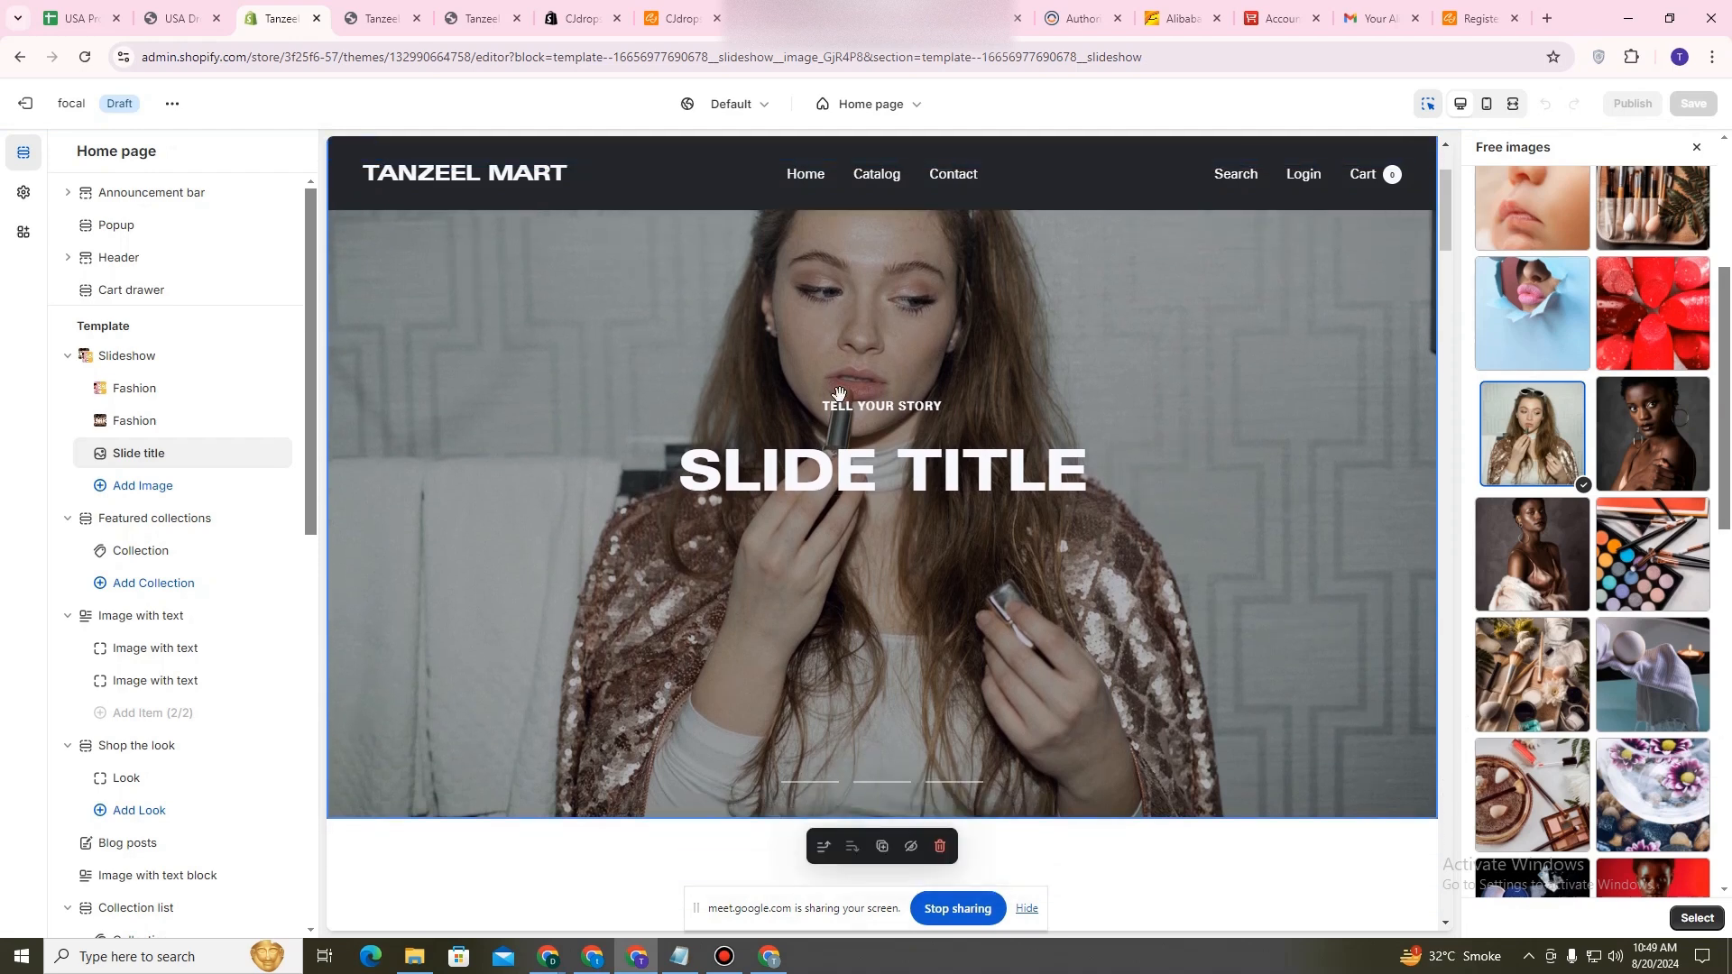
left_click(1698, 918)
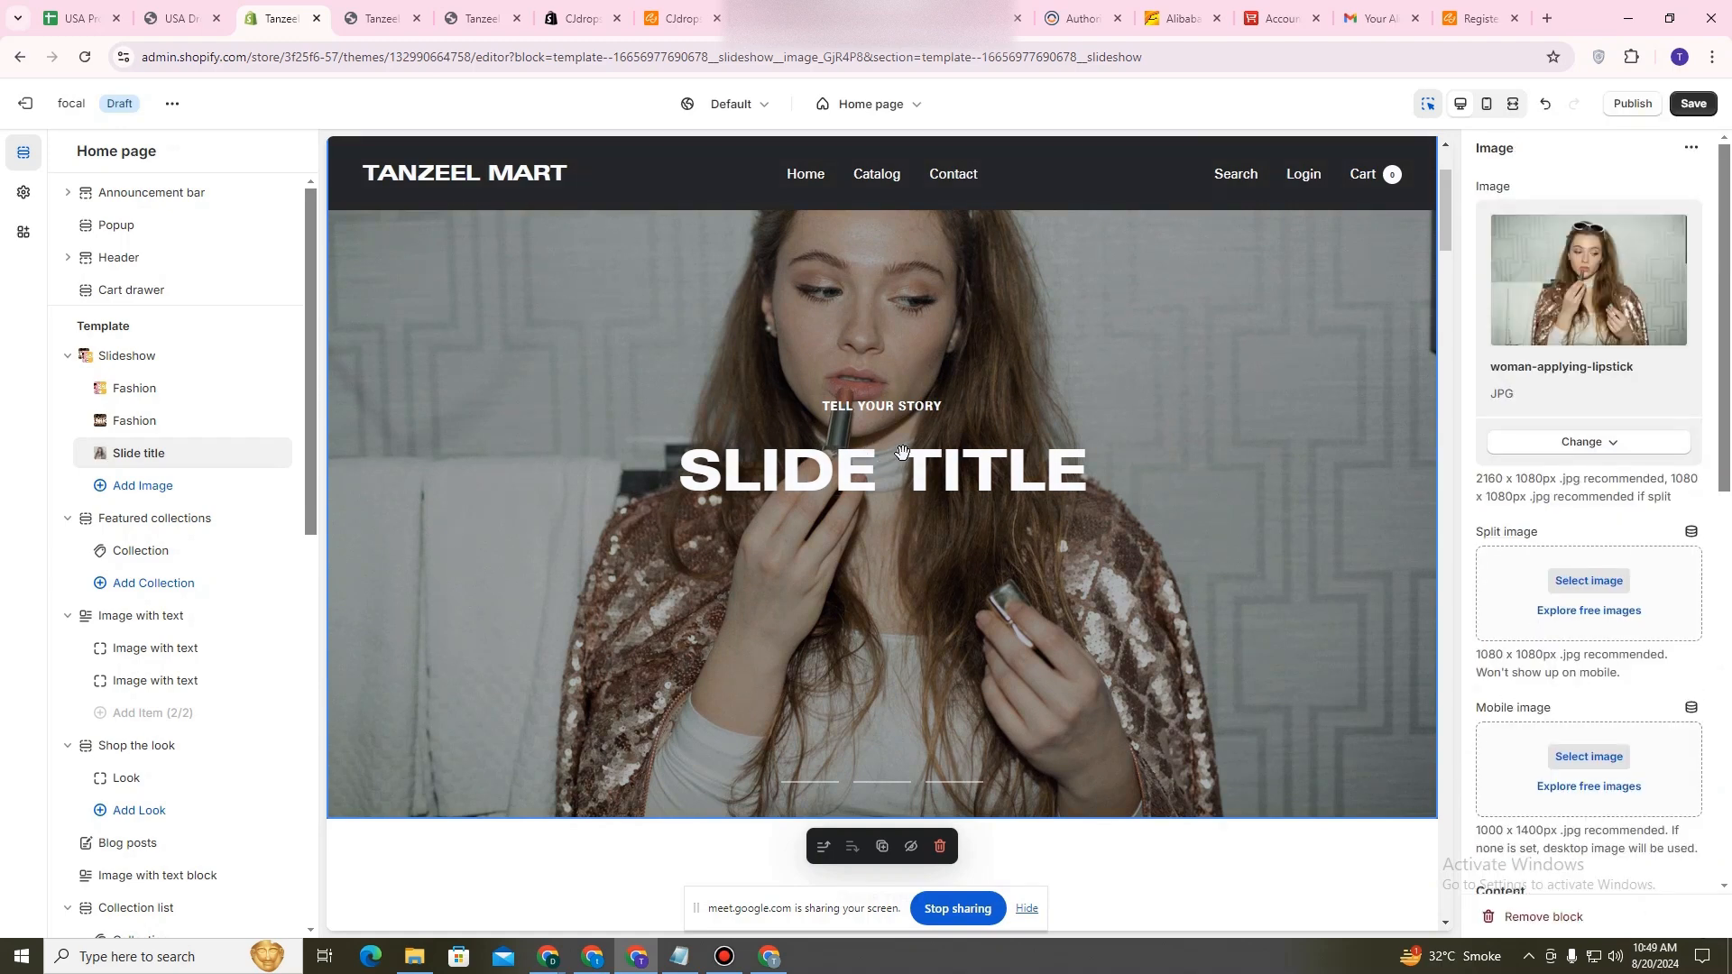
scroll(1624, 593, "down", 6)
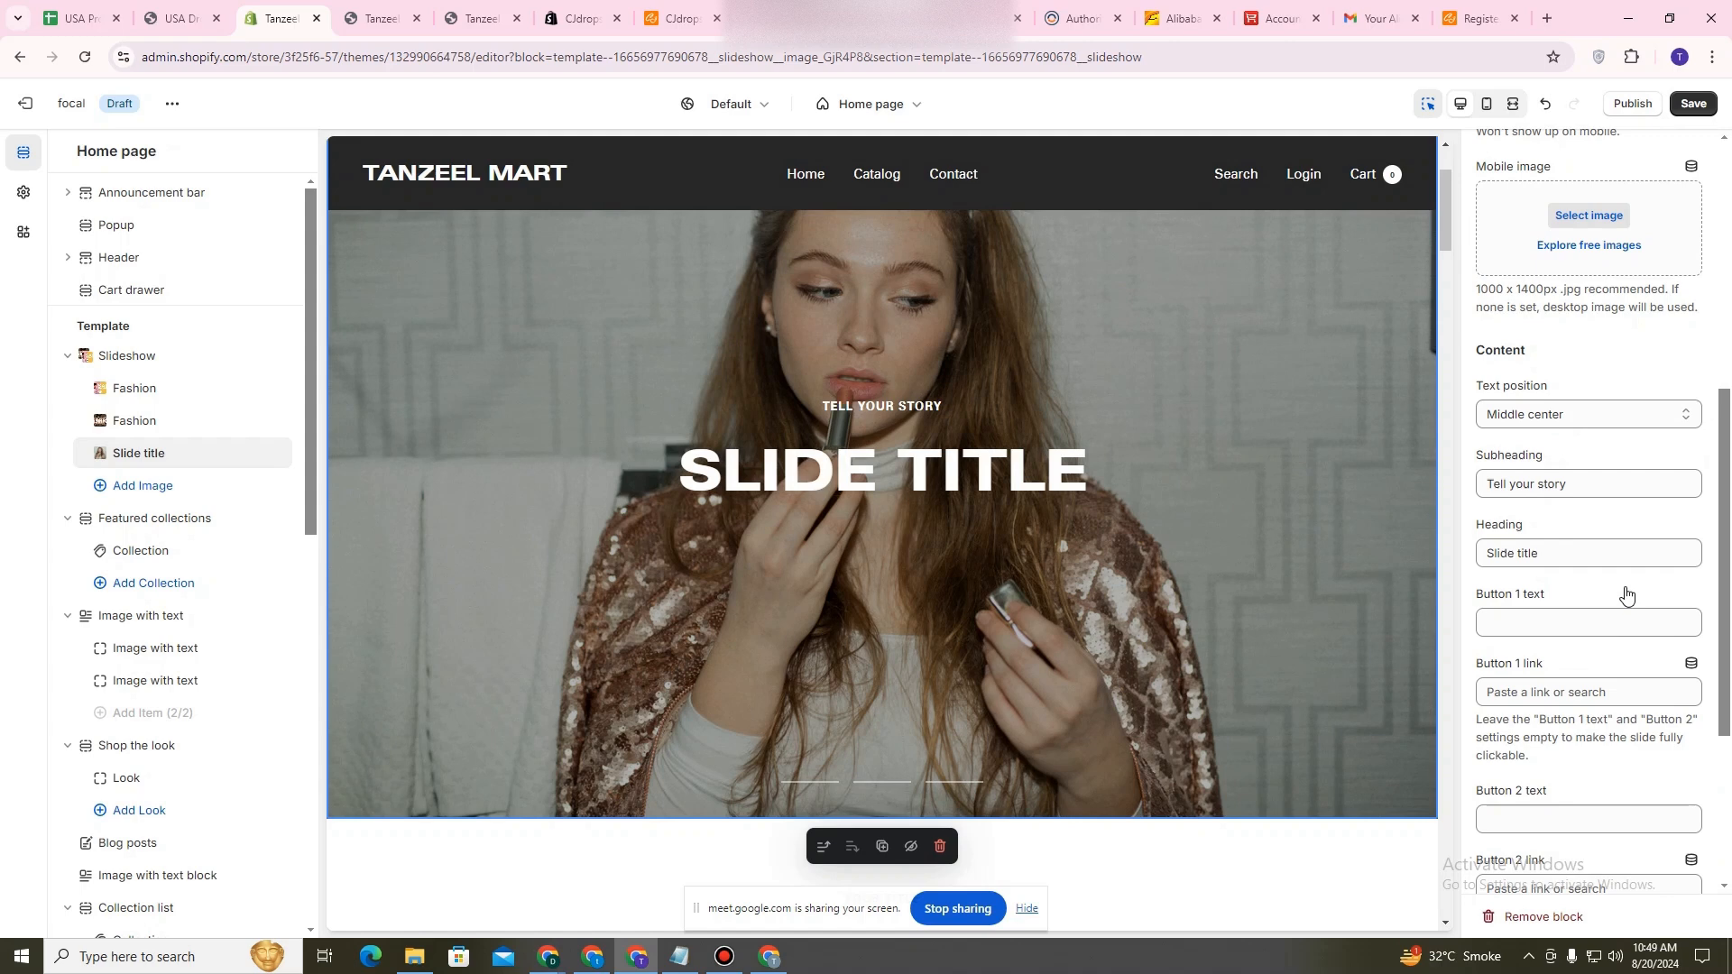
Set the Slide title slide's subheading to "Makeup" and its heading to "Beauty 2024".
left_click(1604, 485)
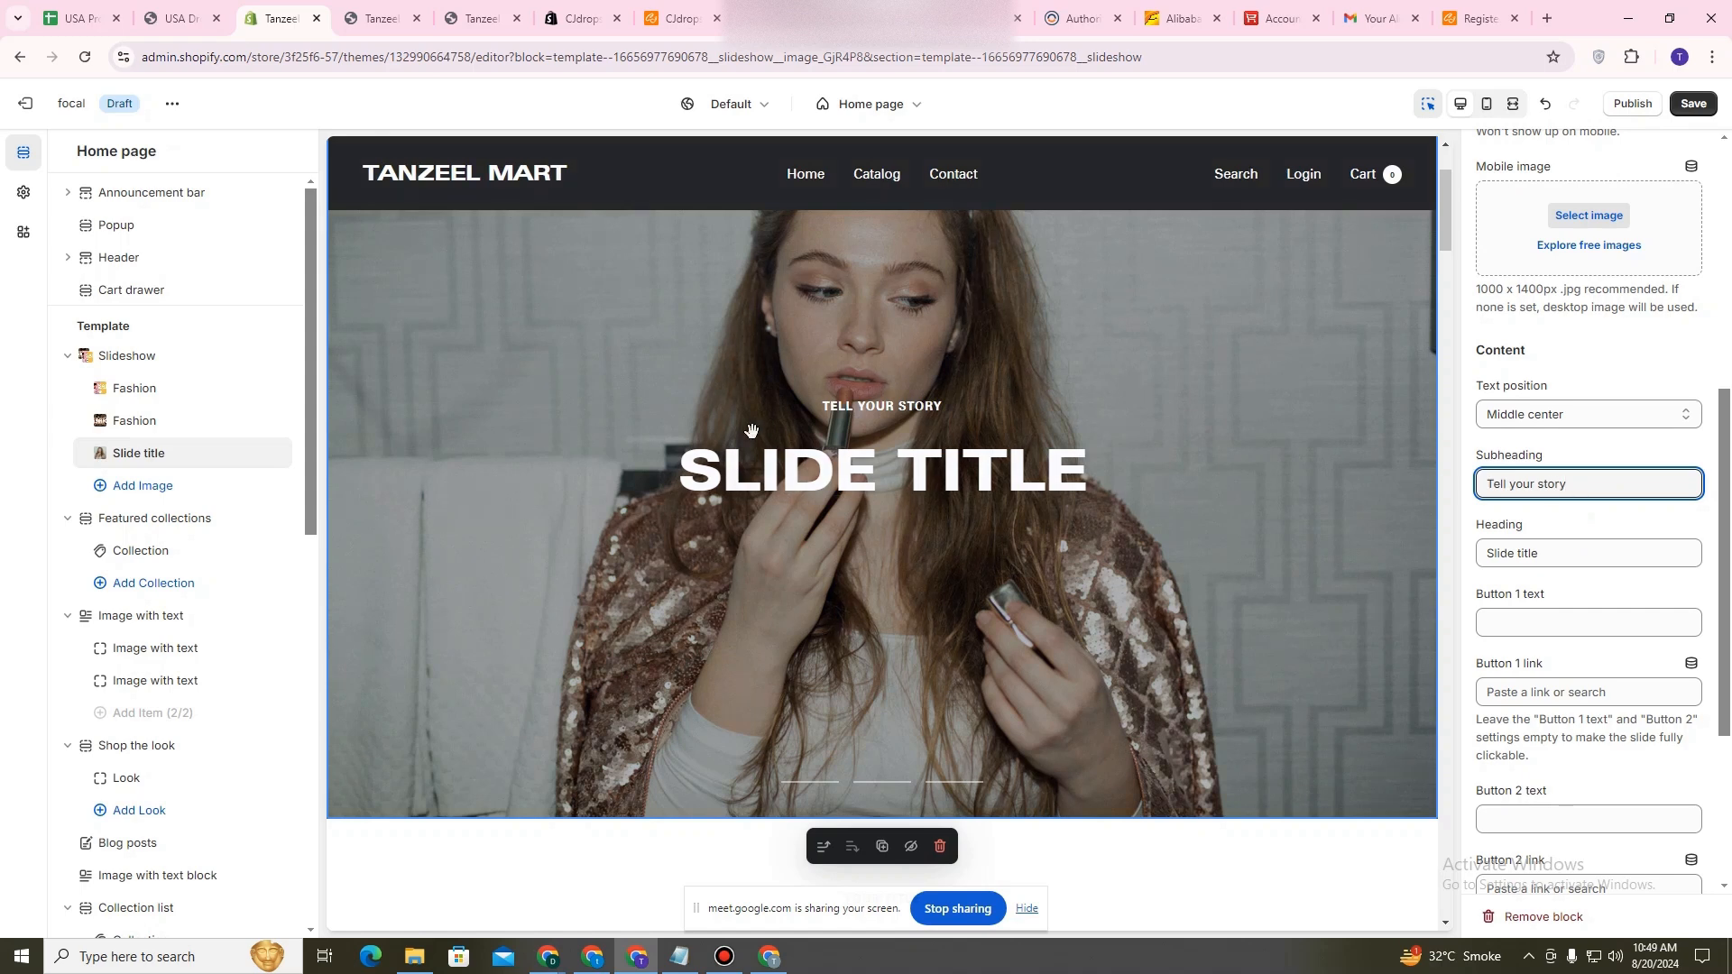
triple_click(1577, 488)
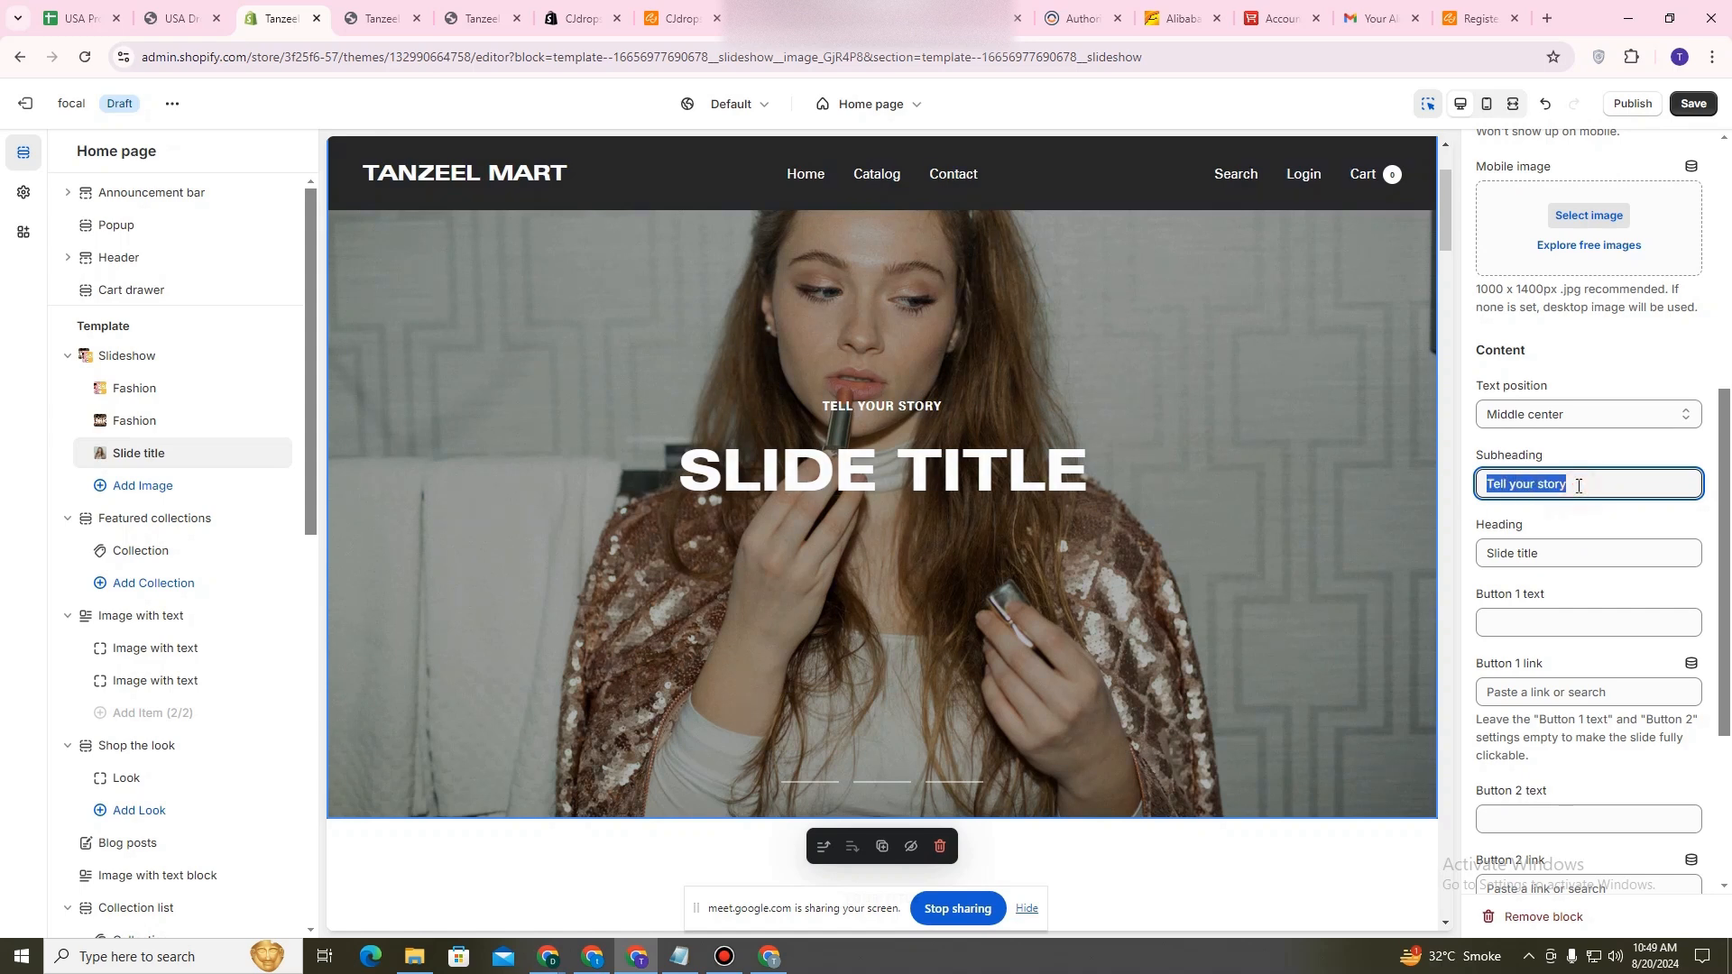
type("Mak")
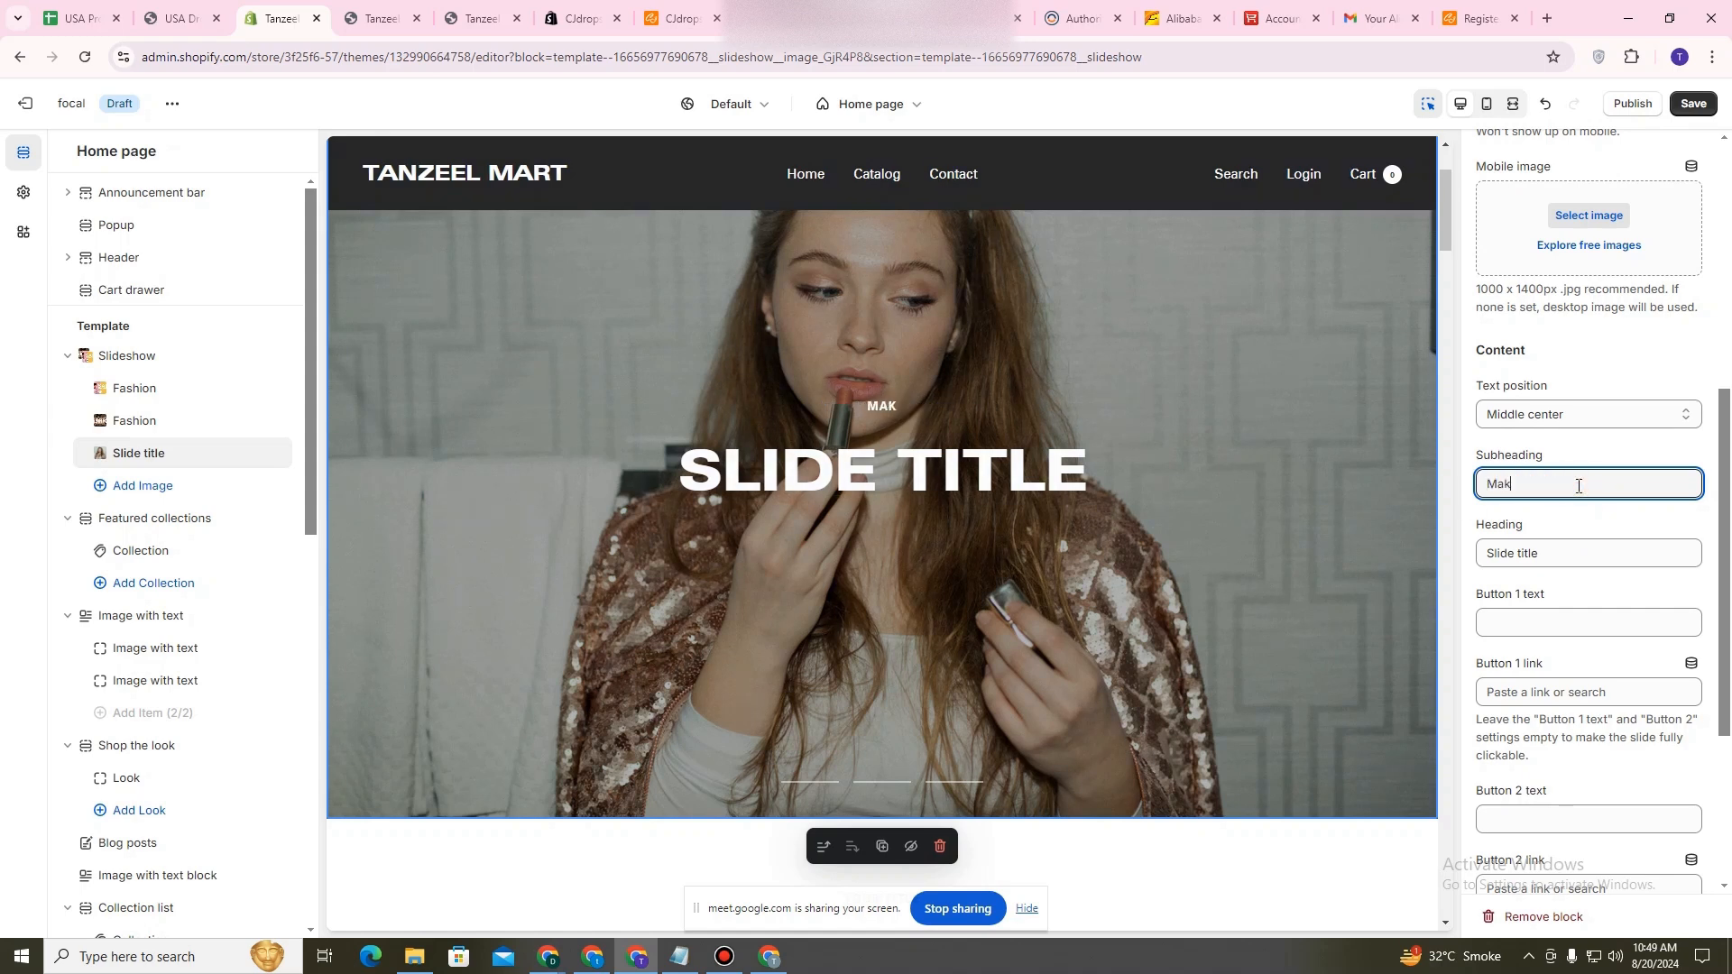
type("eup")
triple_click(1602, 561)
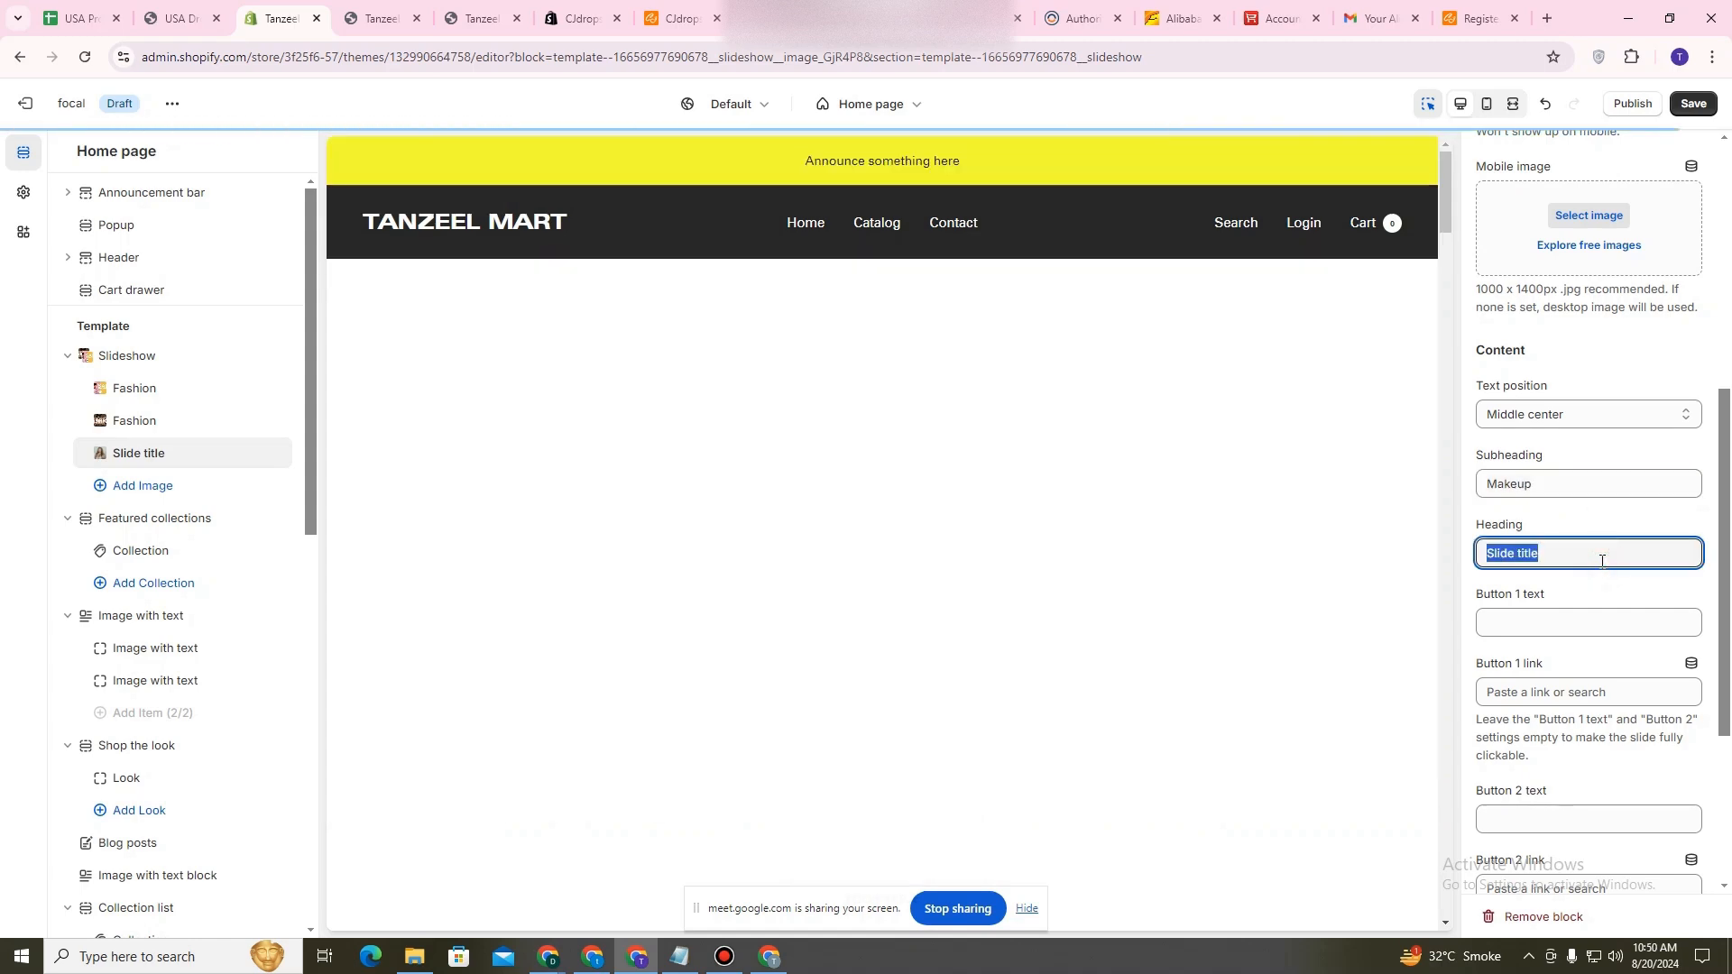
type("Beauty ")
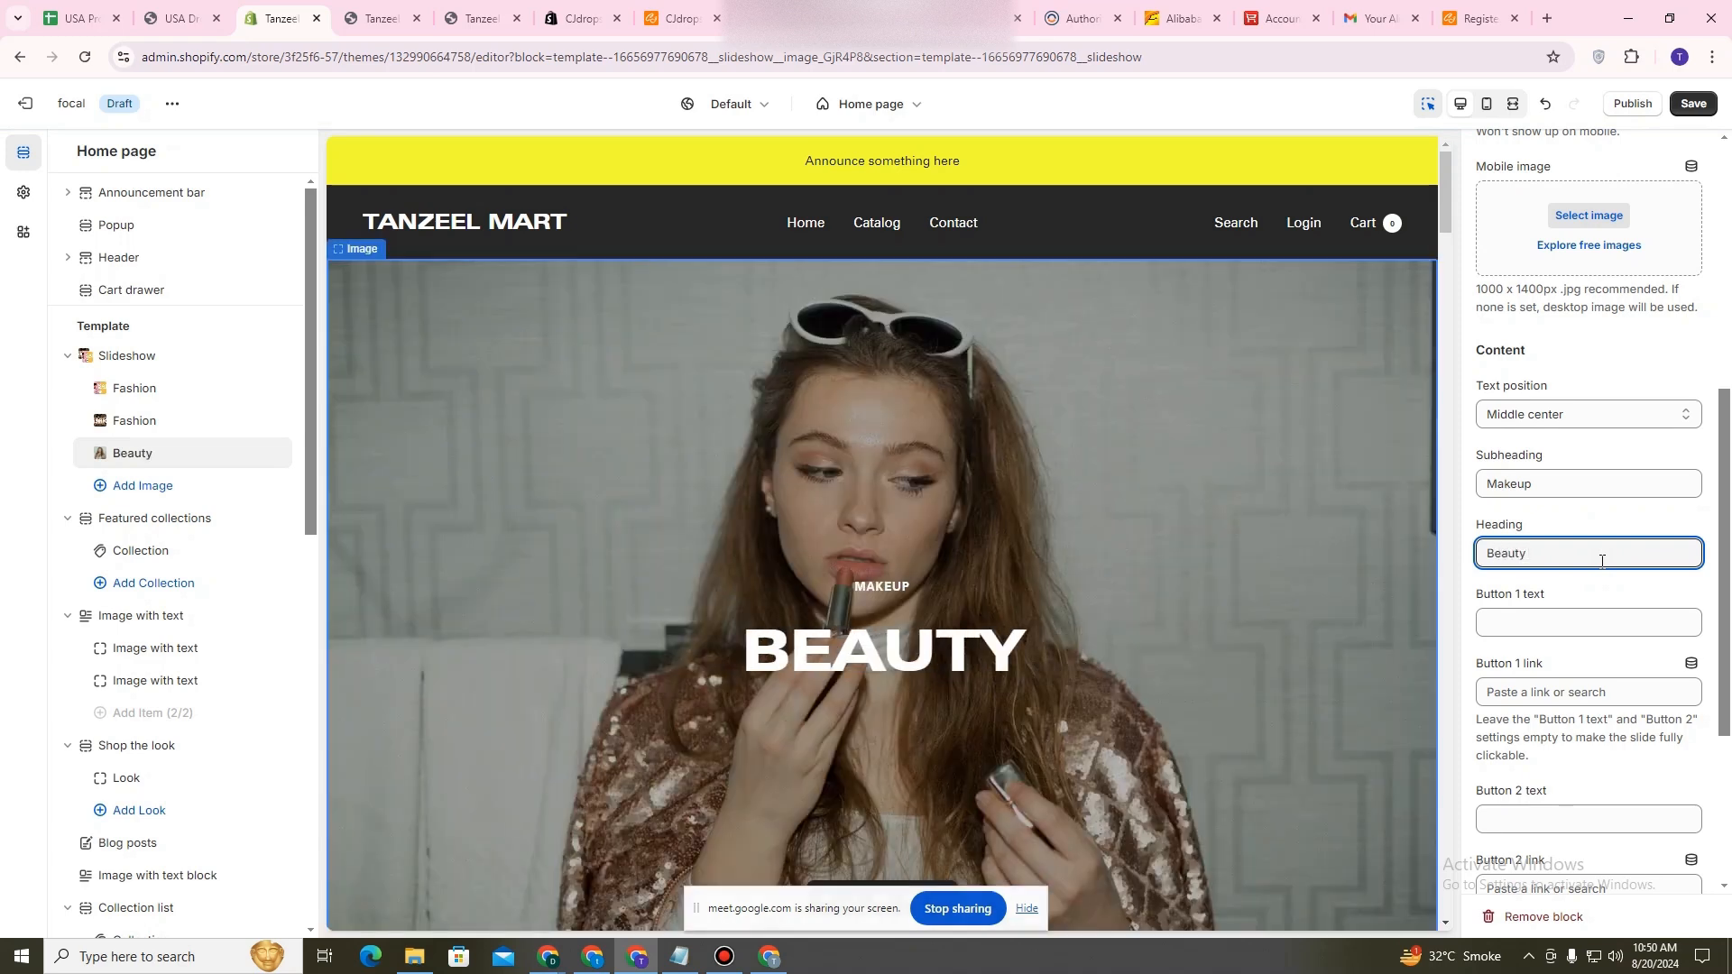
type(" 2024")
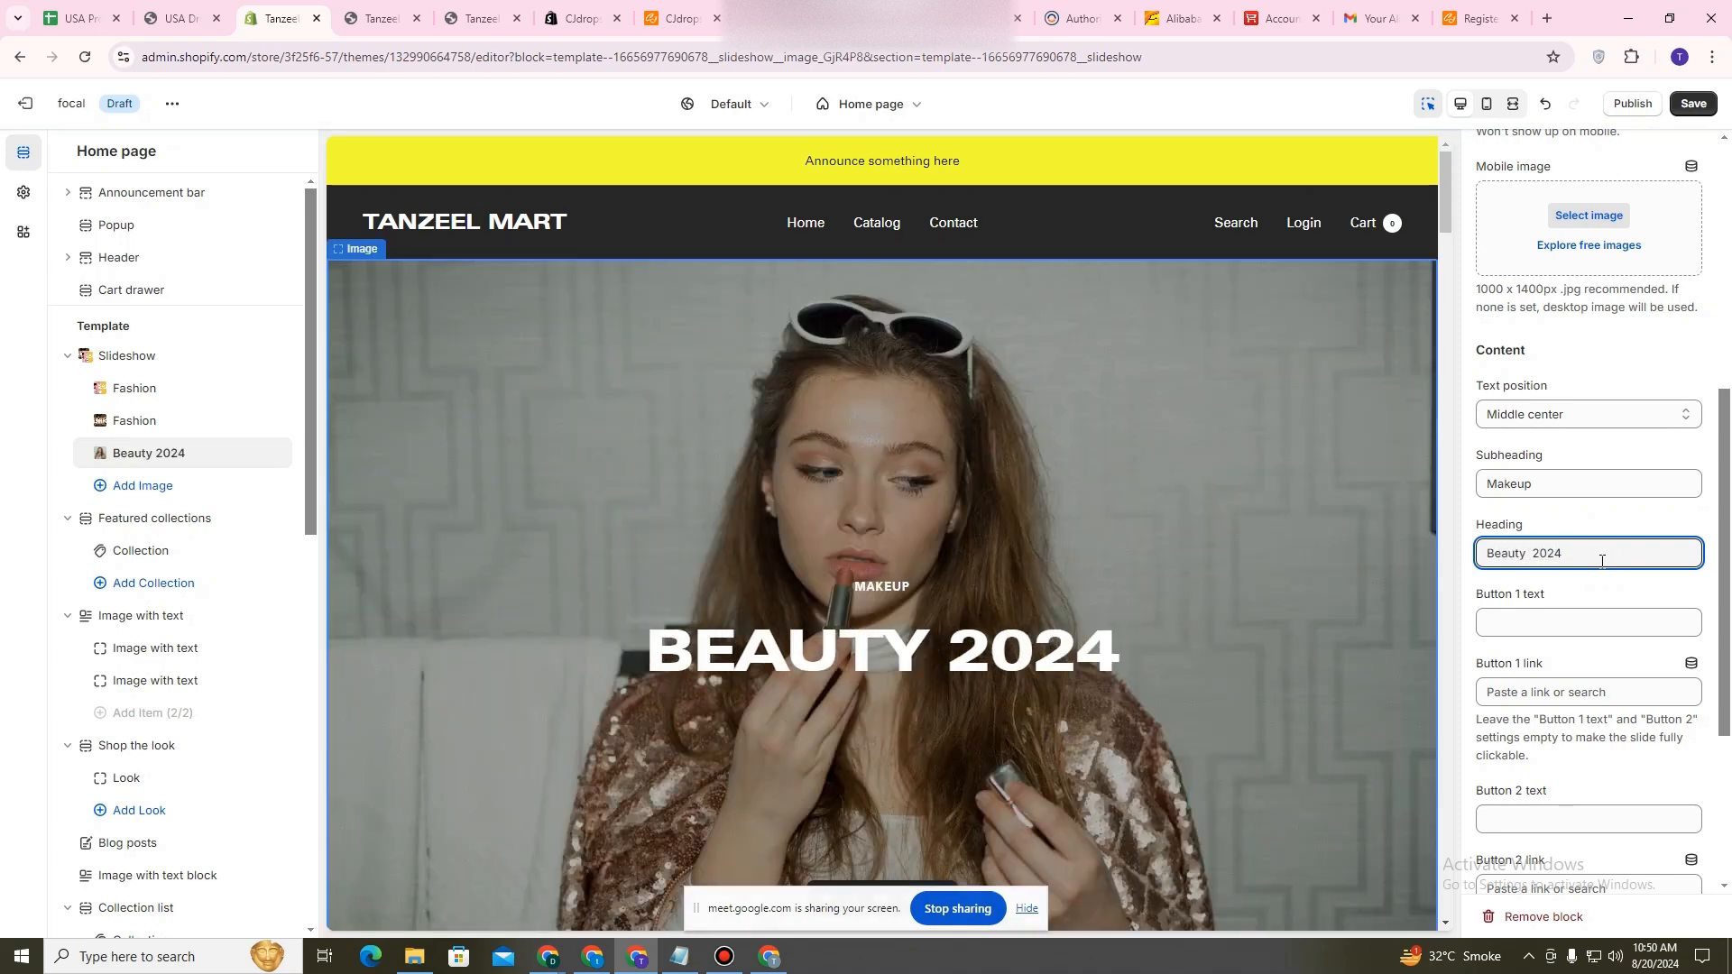
Set the Beauty 2024 slide's first button text to "View Colection" and save the theme.
left_click(1590, 632)
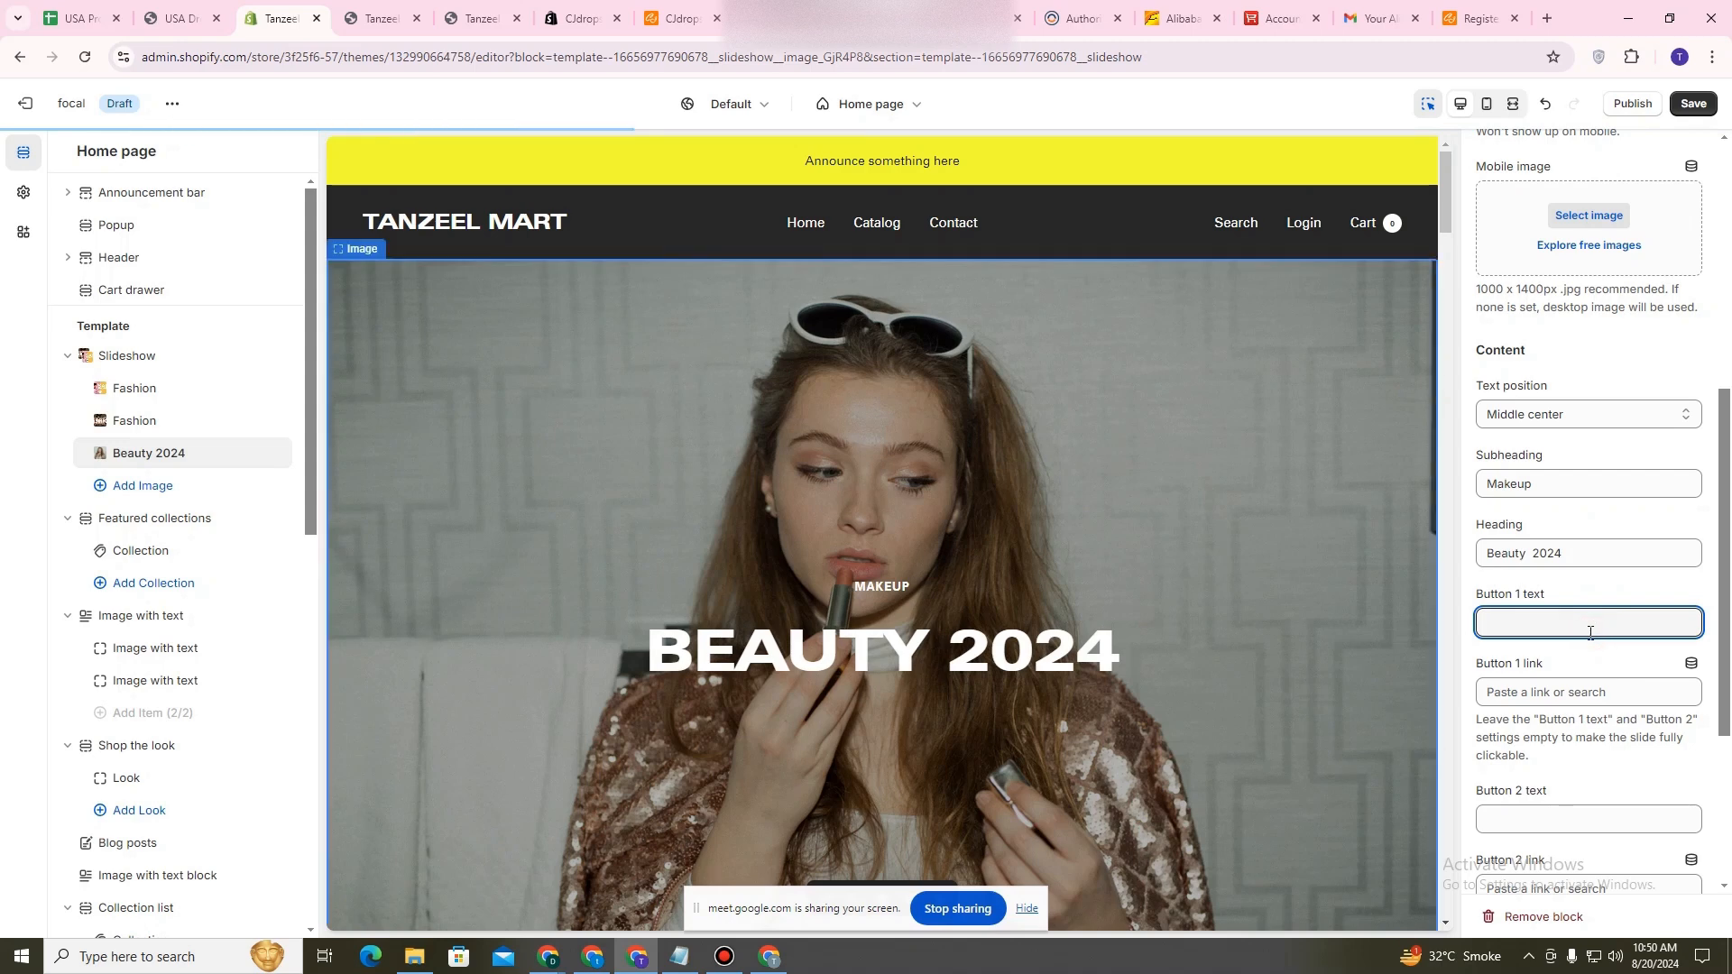
type("View ")
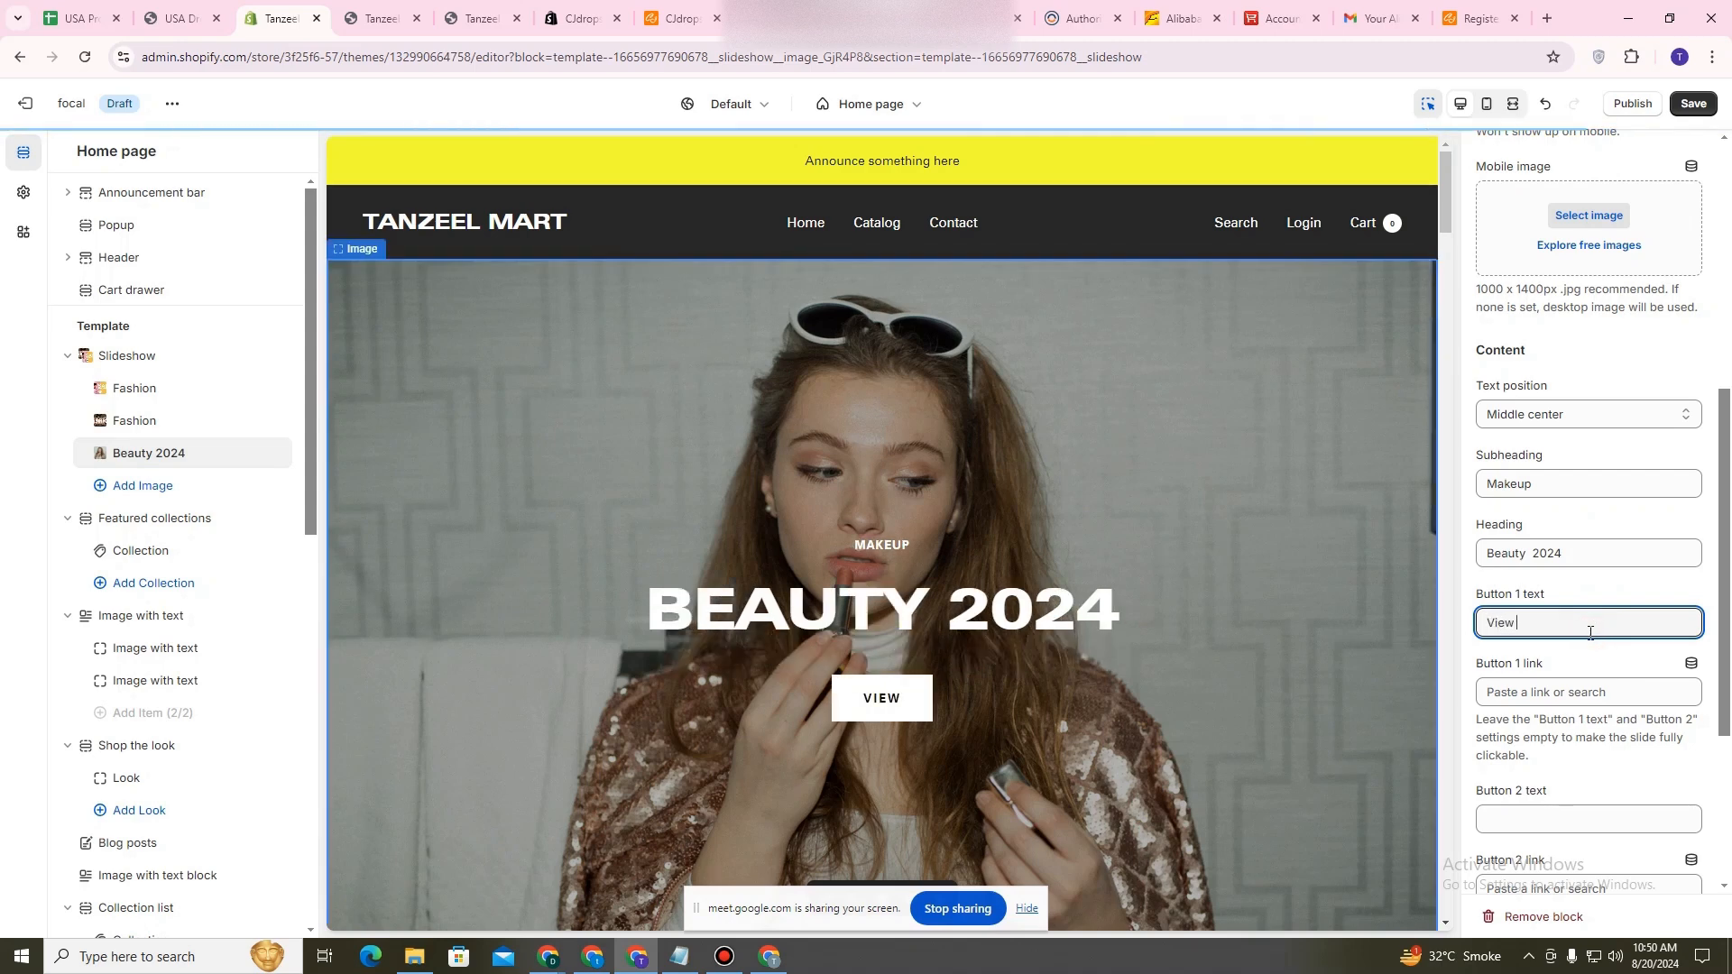
type("Colection")
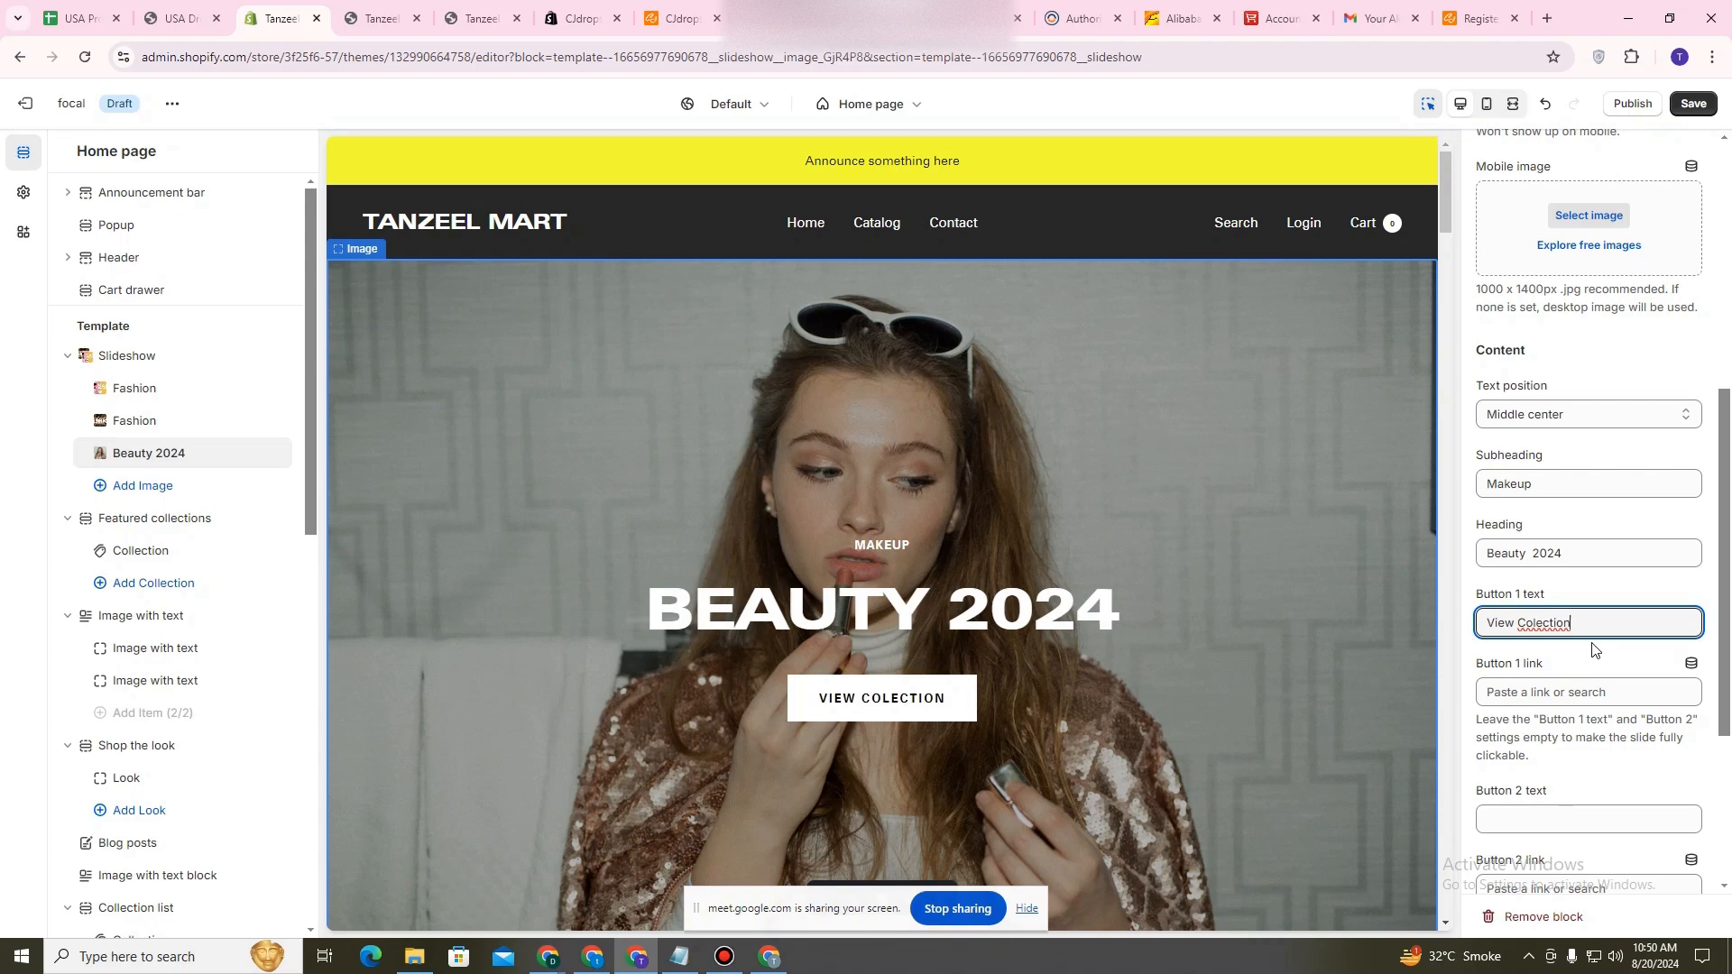
left_click(1594, 651)
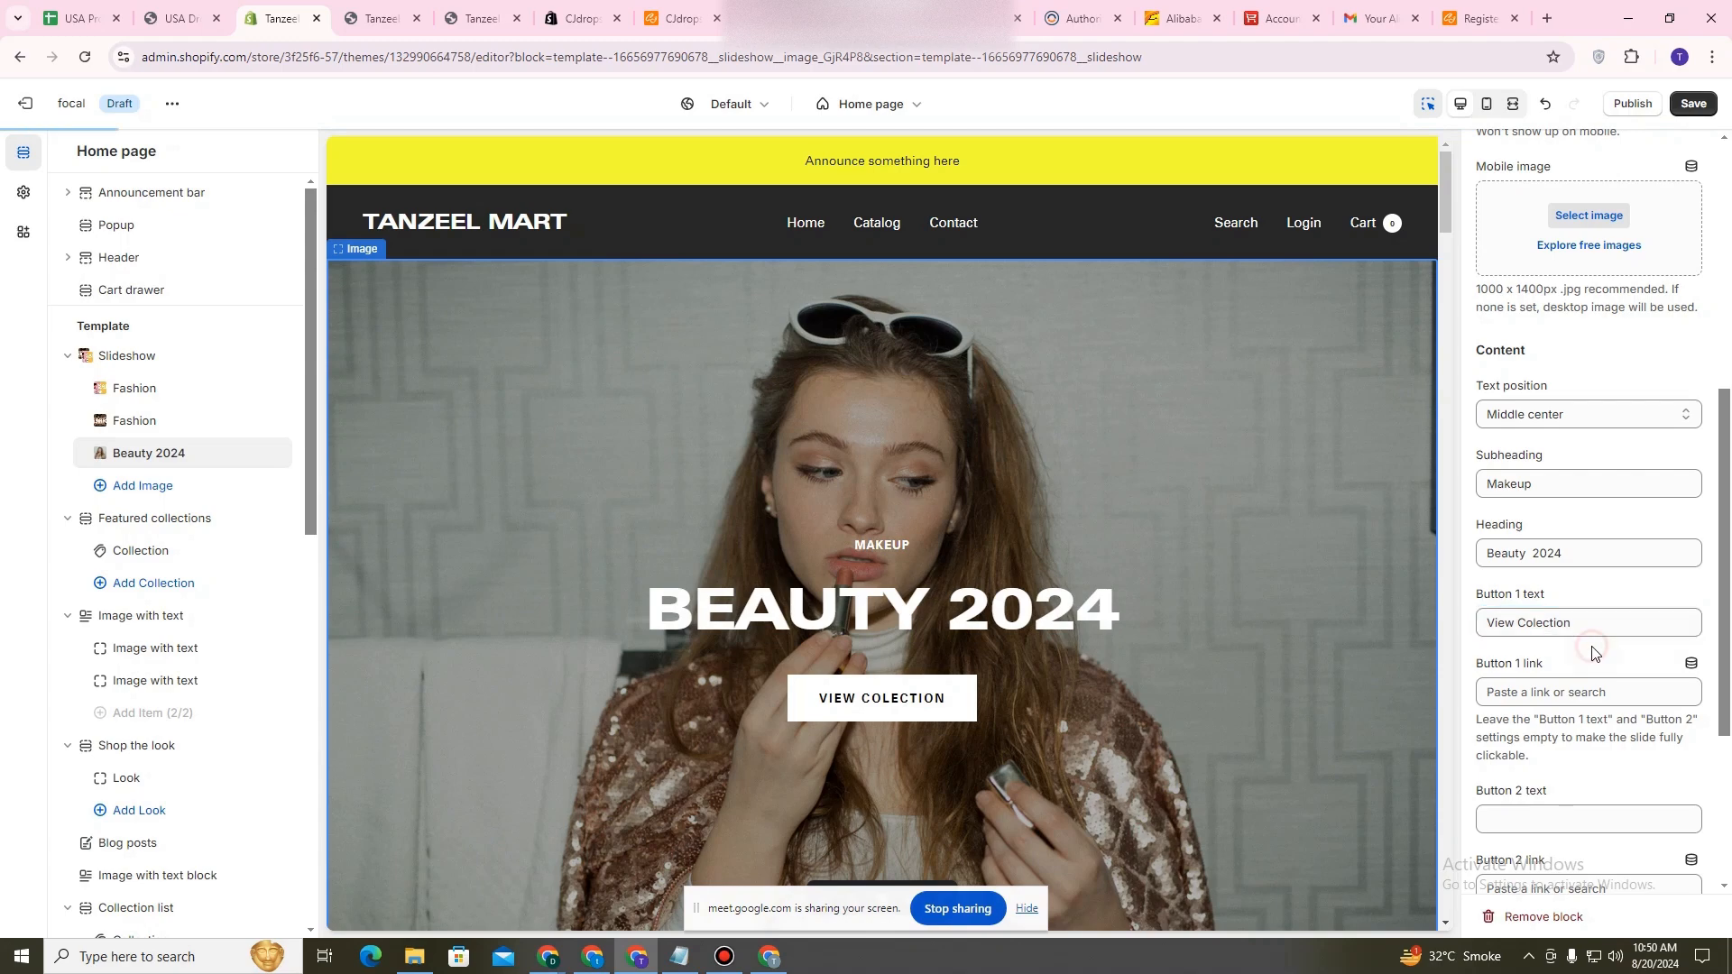
scroll(1567, 678, "down", 2)
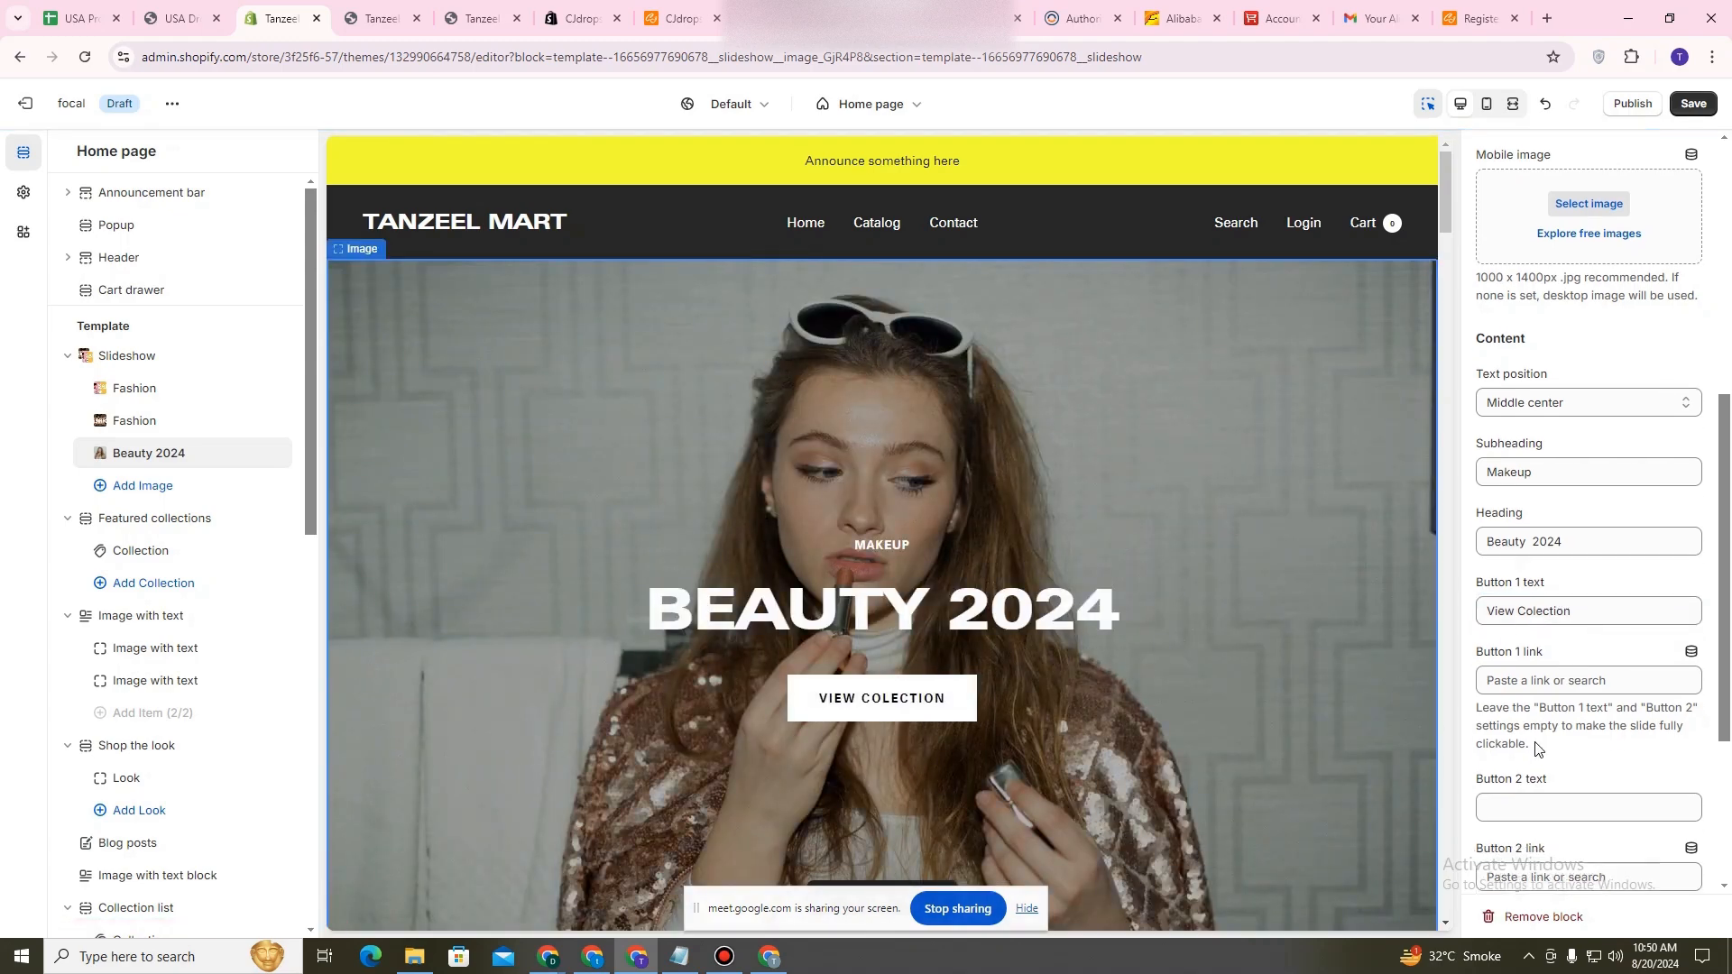
scroll(1588, 451, "up", 3)
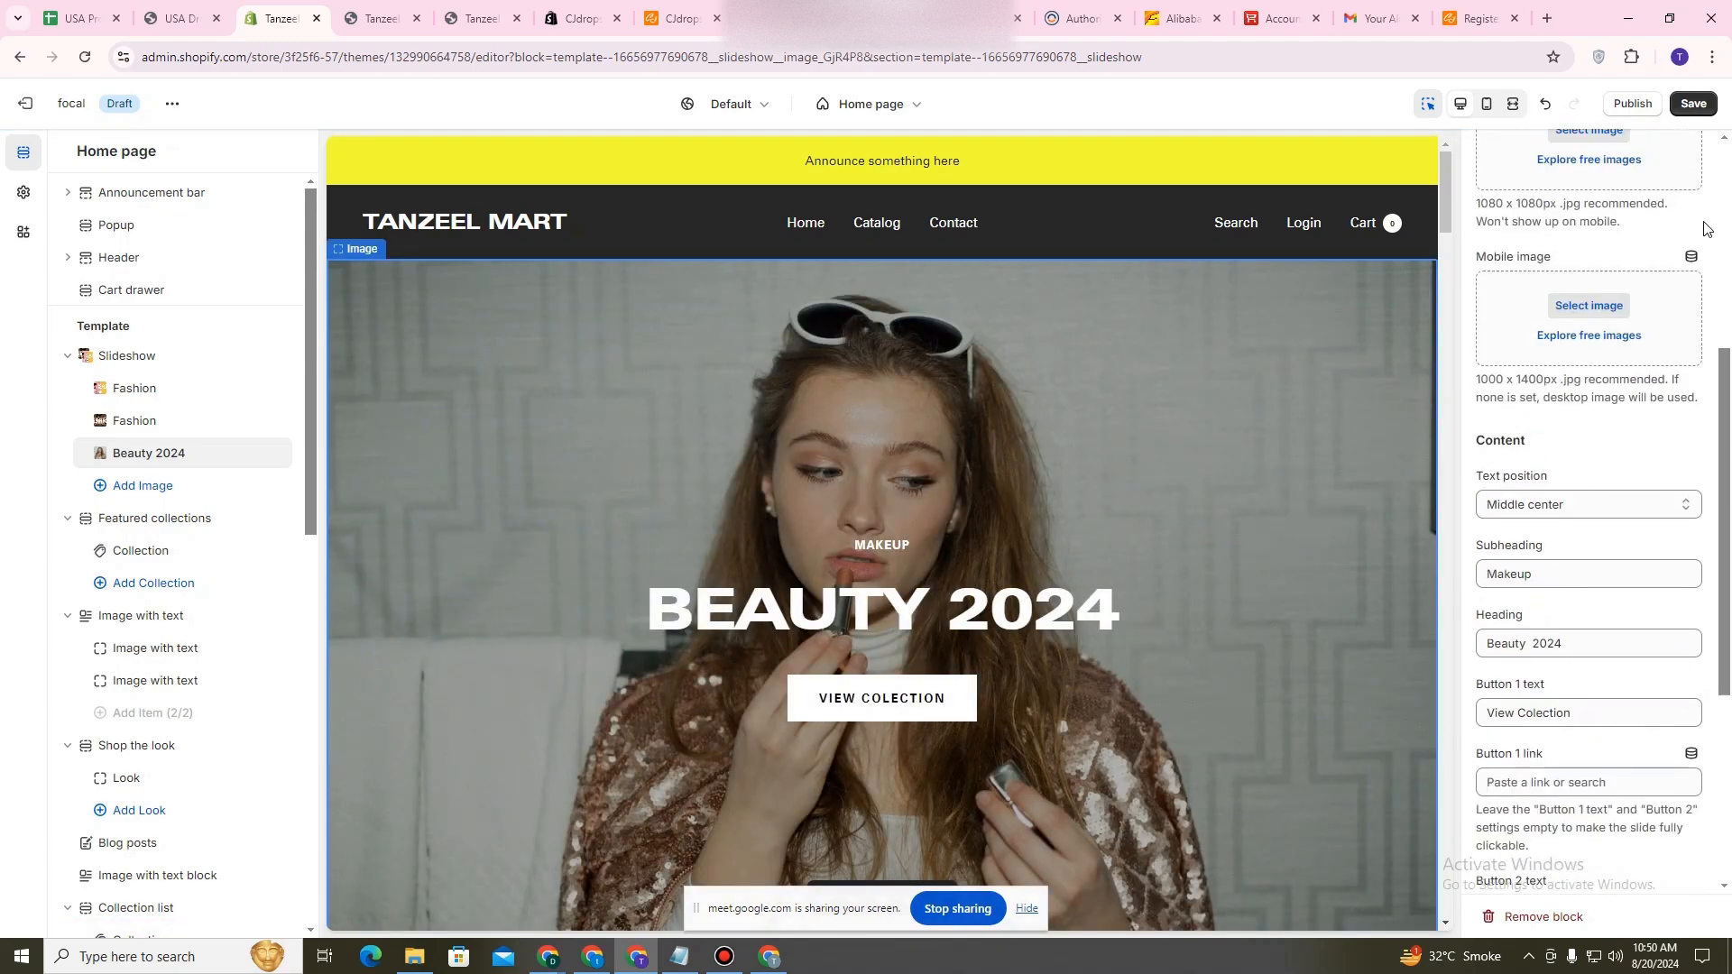
left_click(1700, 113)
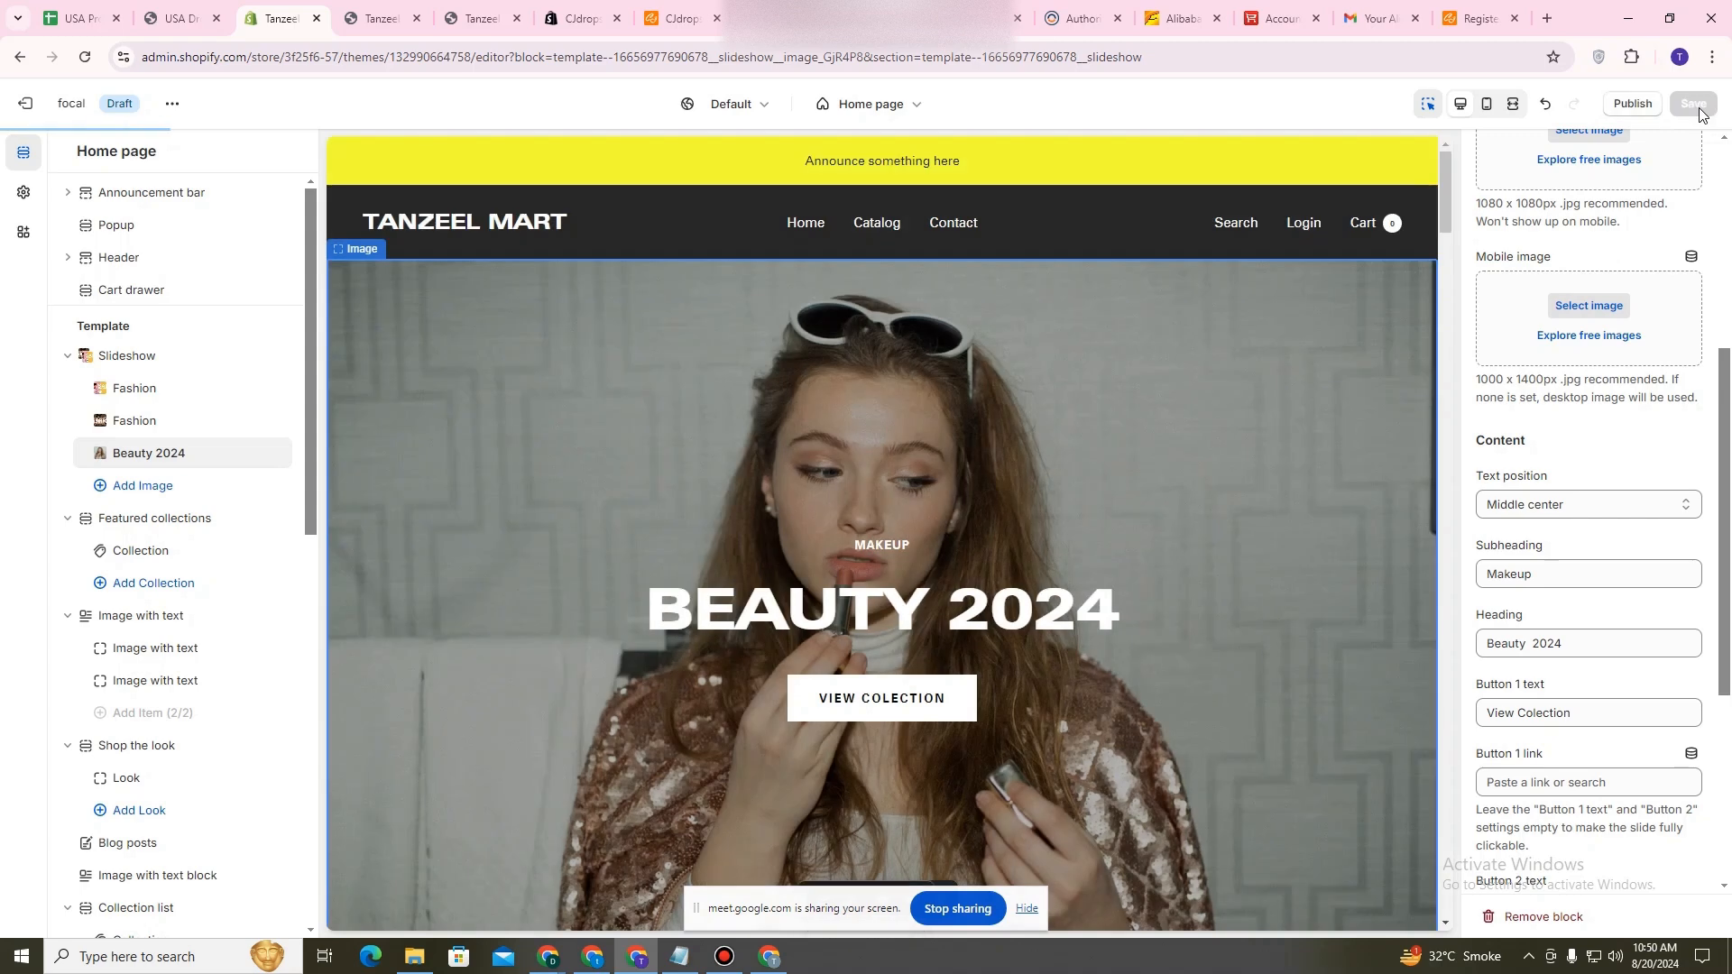
Review the Beauty 2024 slide's button links, colors and overlay settings, checking its text color.
scroll(1624, 499, "down", 2)
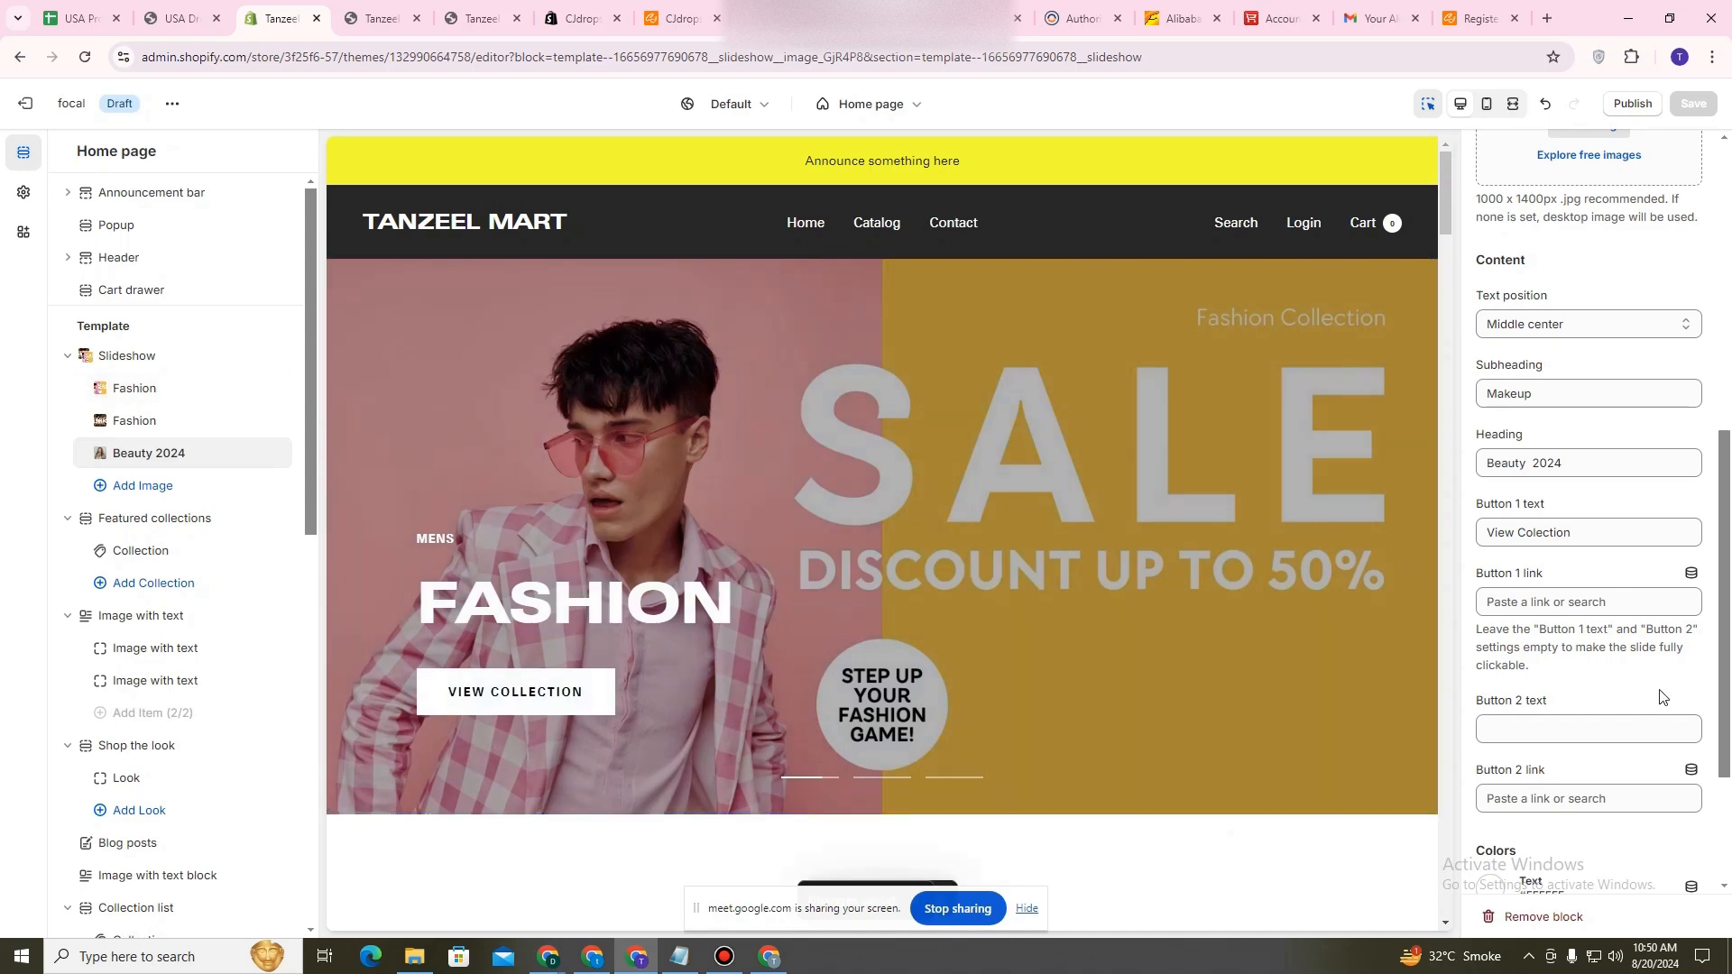
scroll(1589, 727, "down", 3)
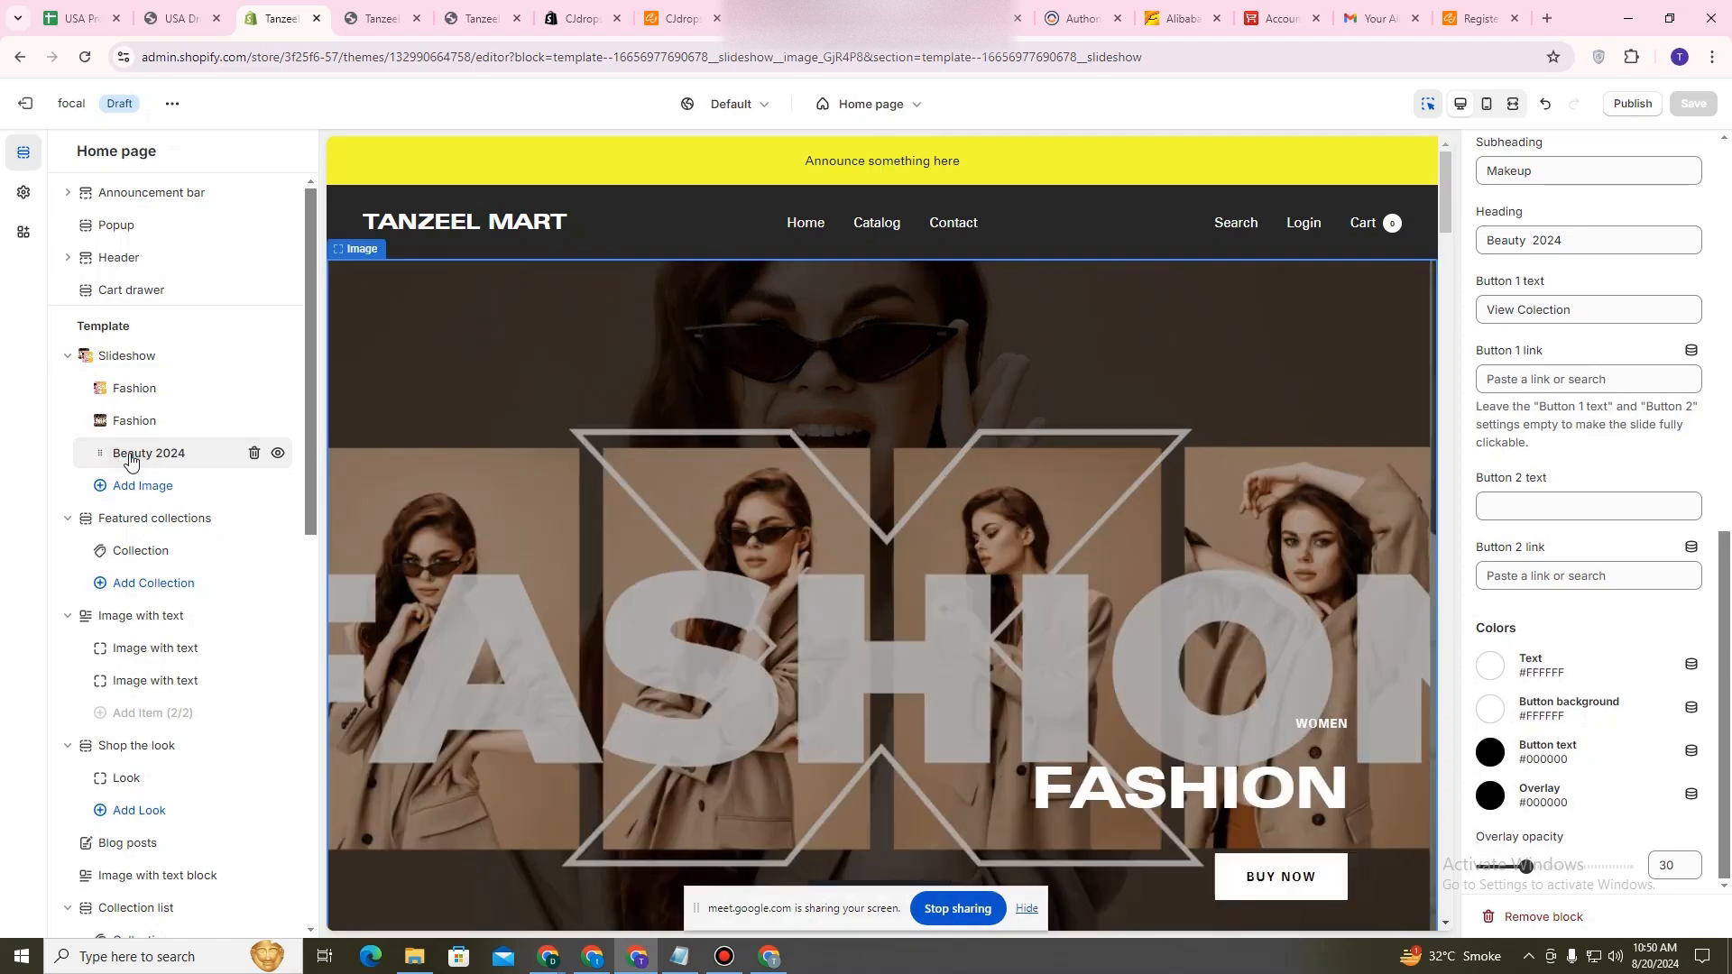
left_click(130, 456)
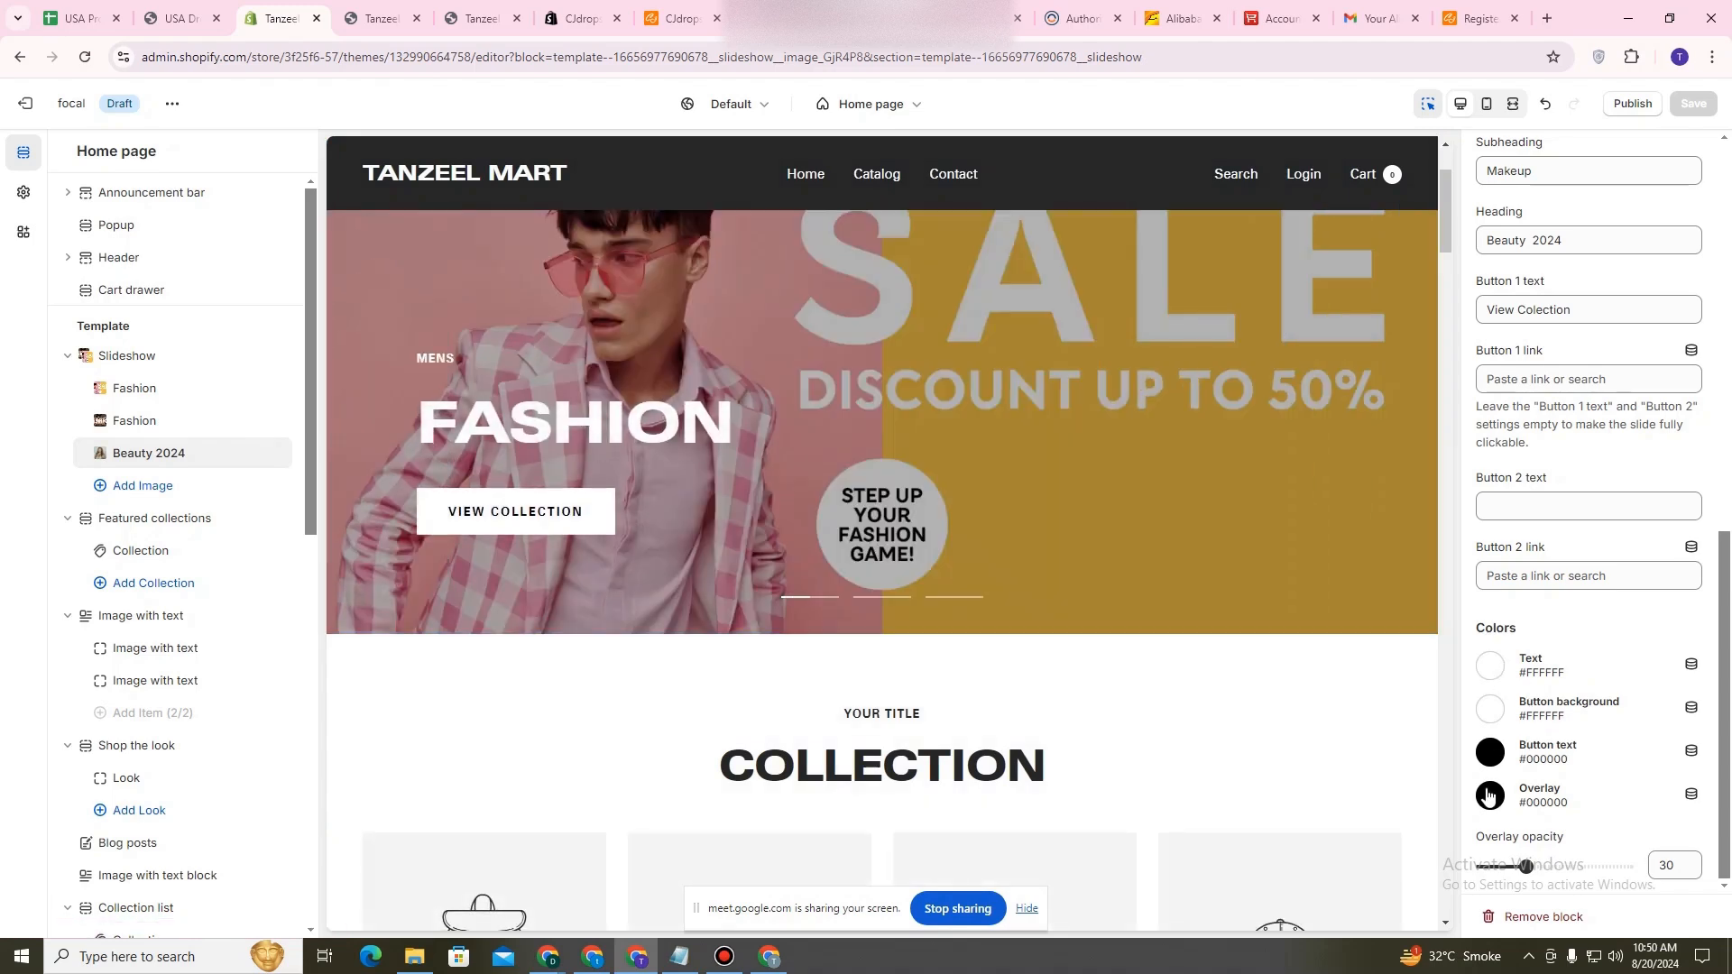
left_click(1487, 667)
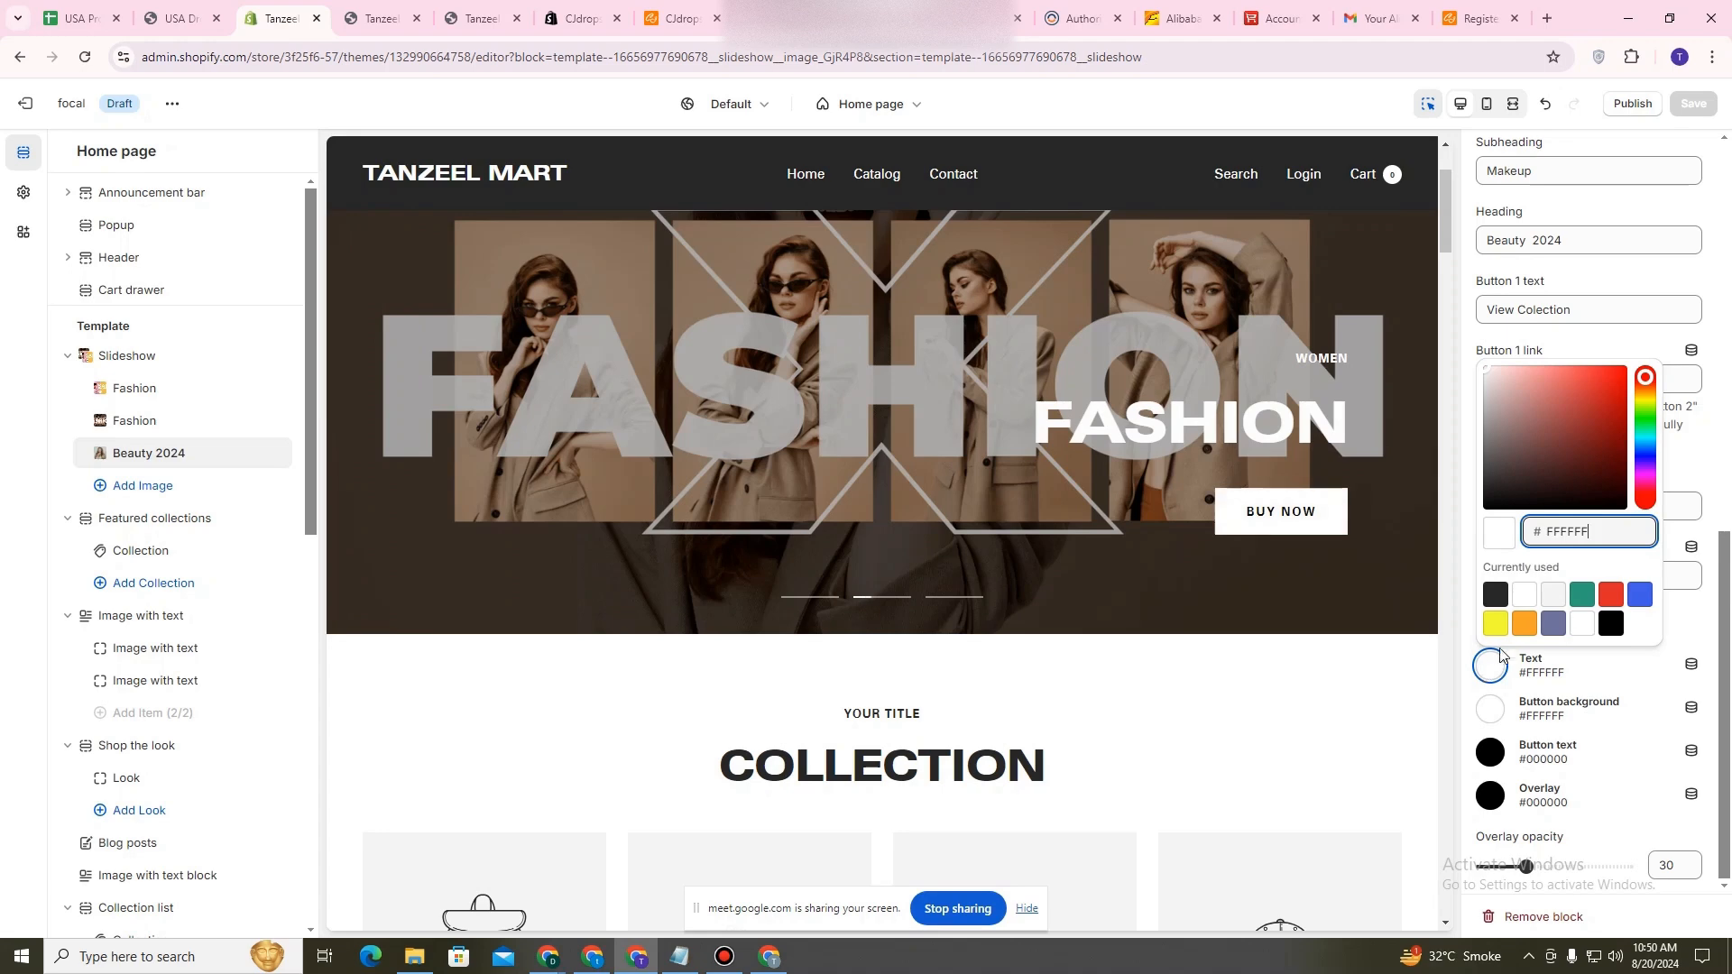
left_click(1497, 684)
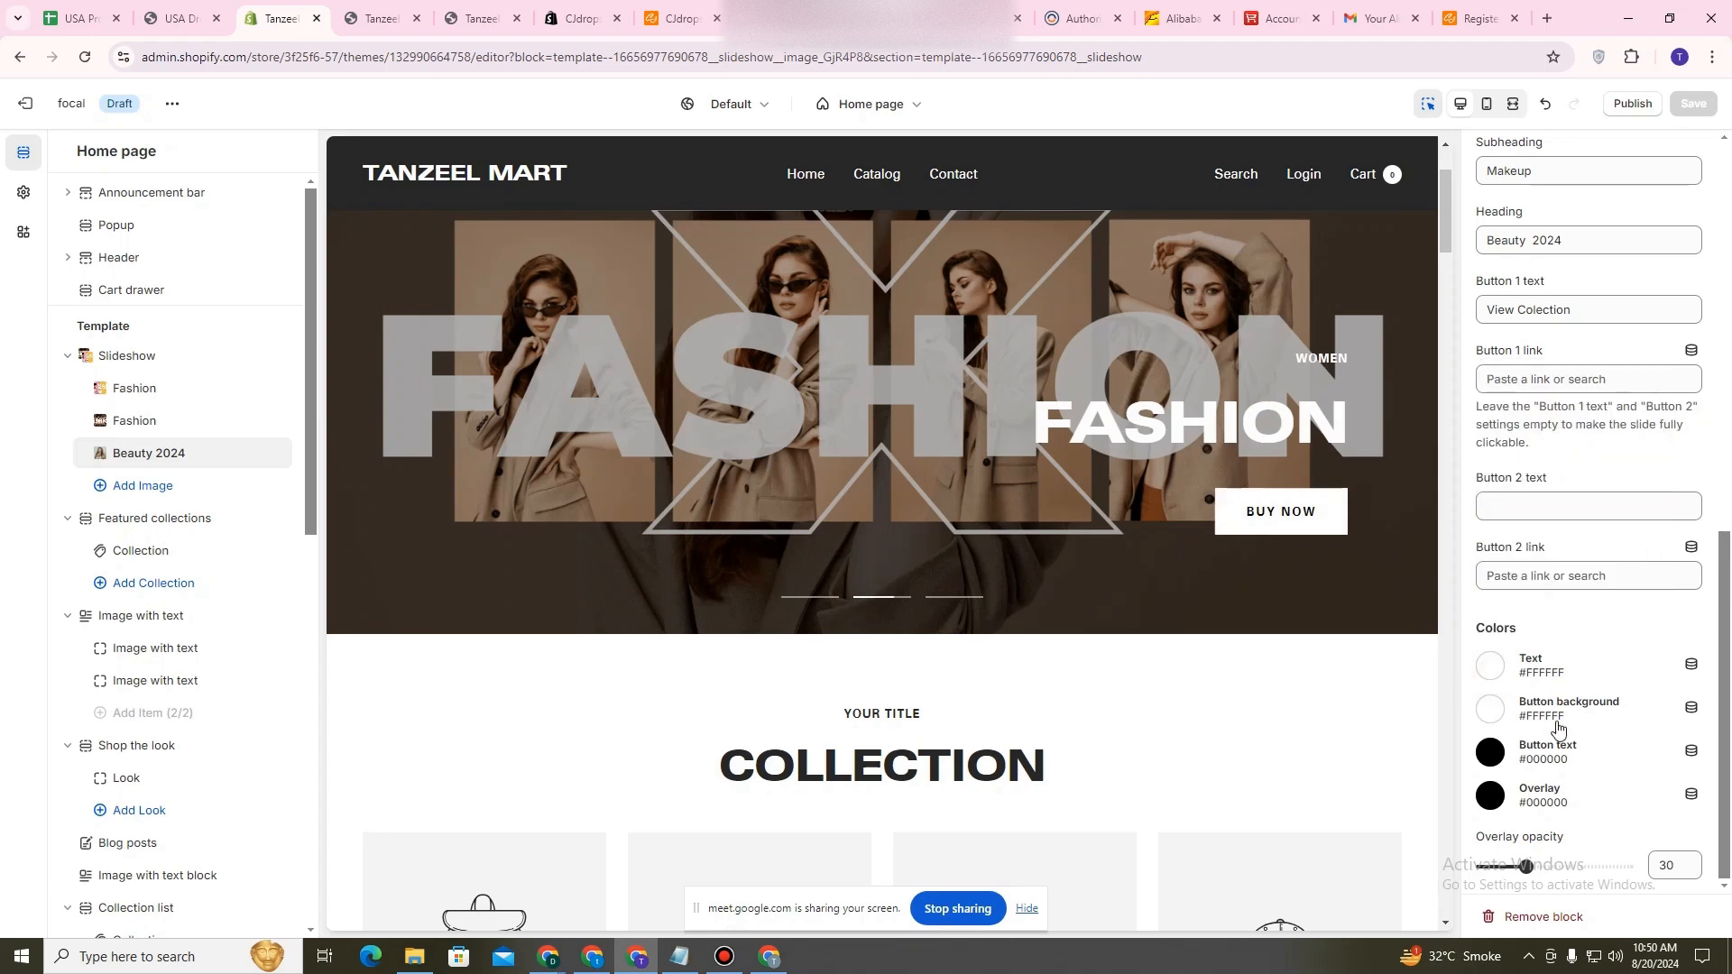
scroll(1558, 727, "up", 10)
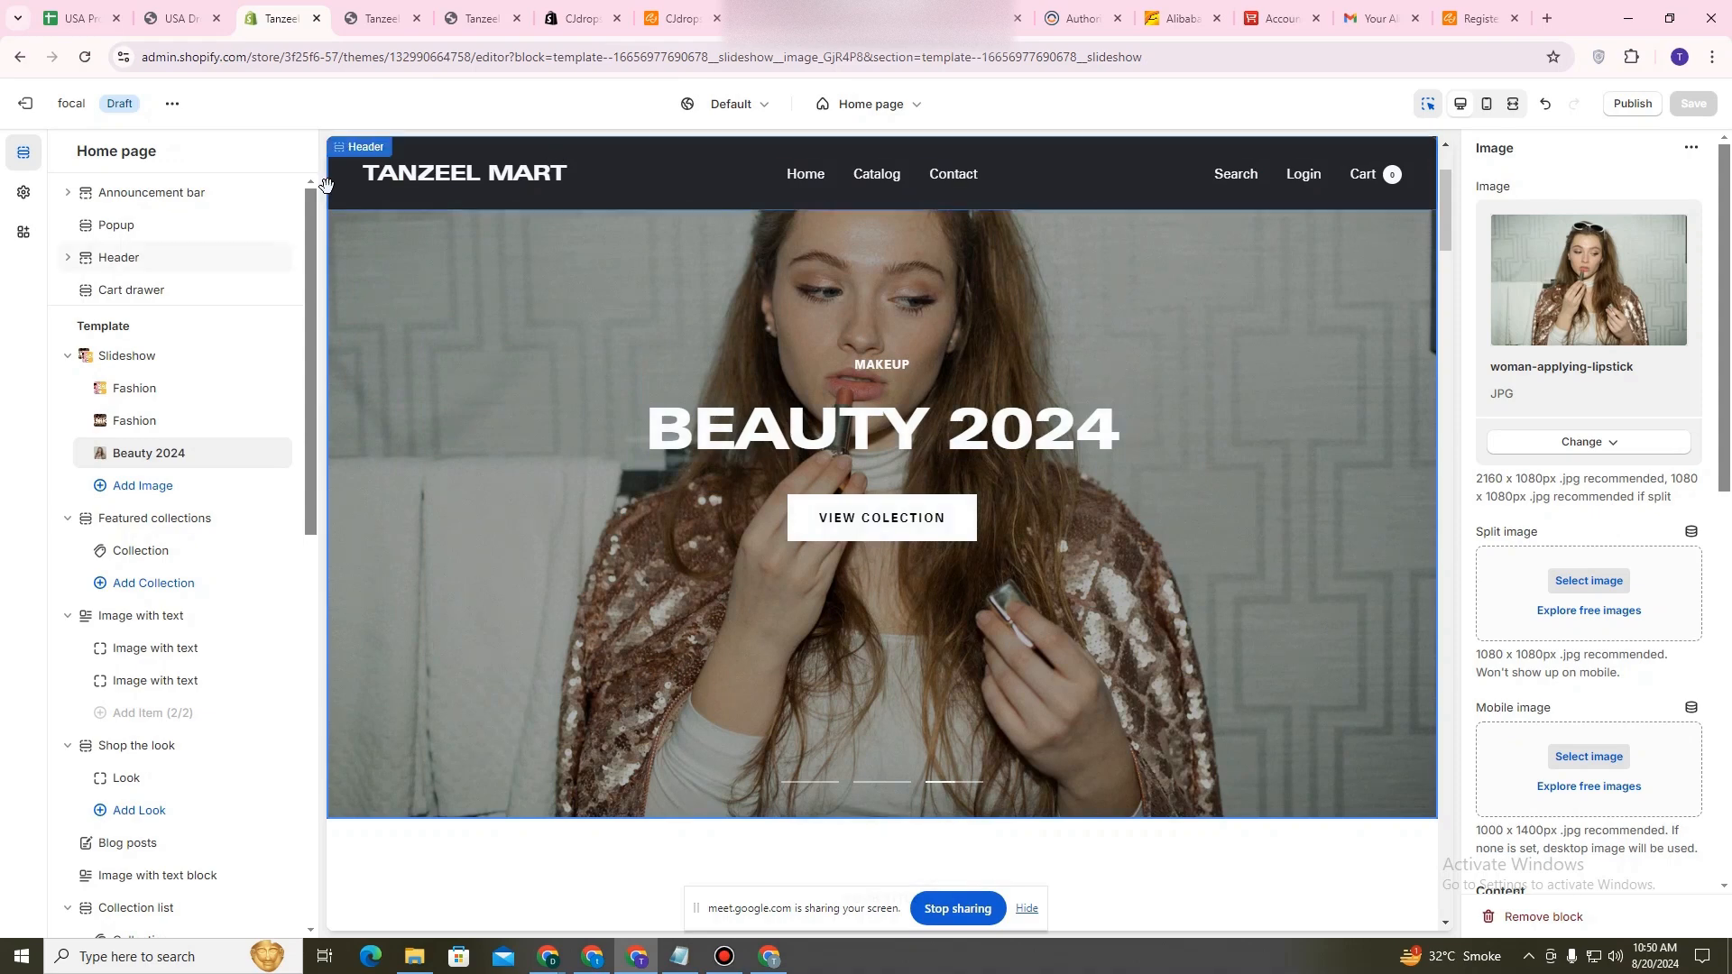
Reload the storefront preview to check the saved slides and hide its preview bar.
left_click(384, 18)
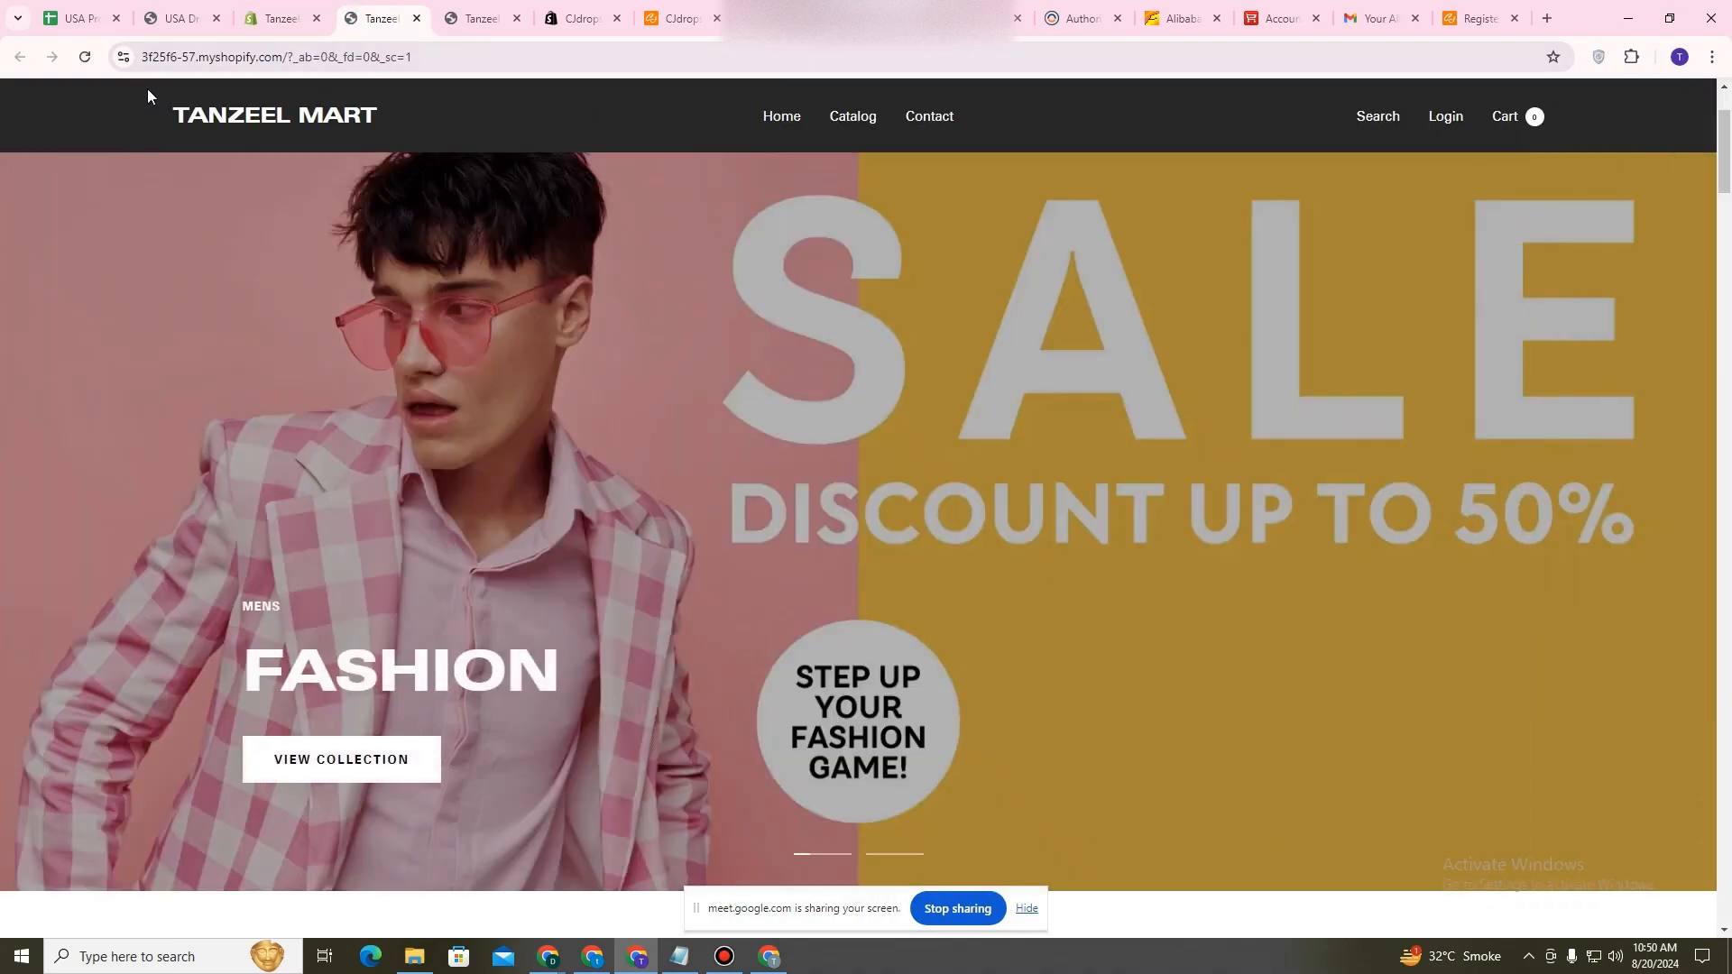
left_click(79, 57)
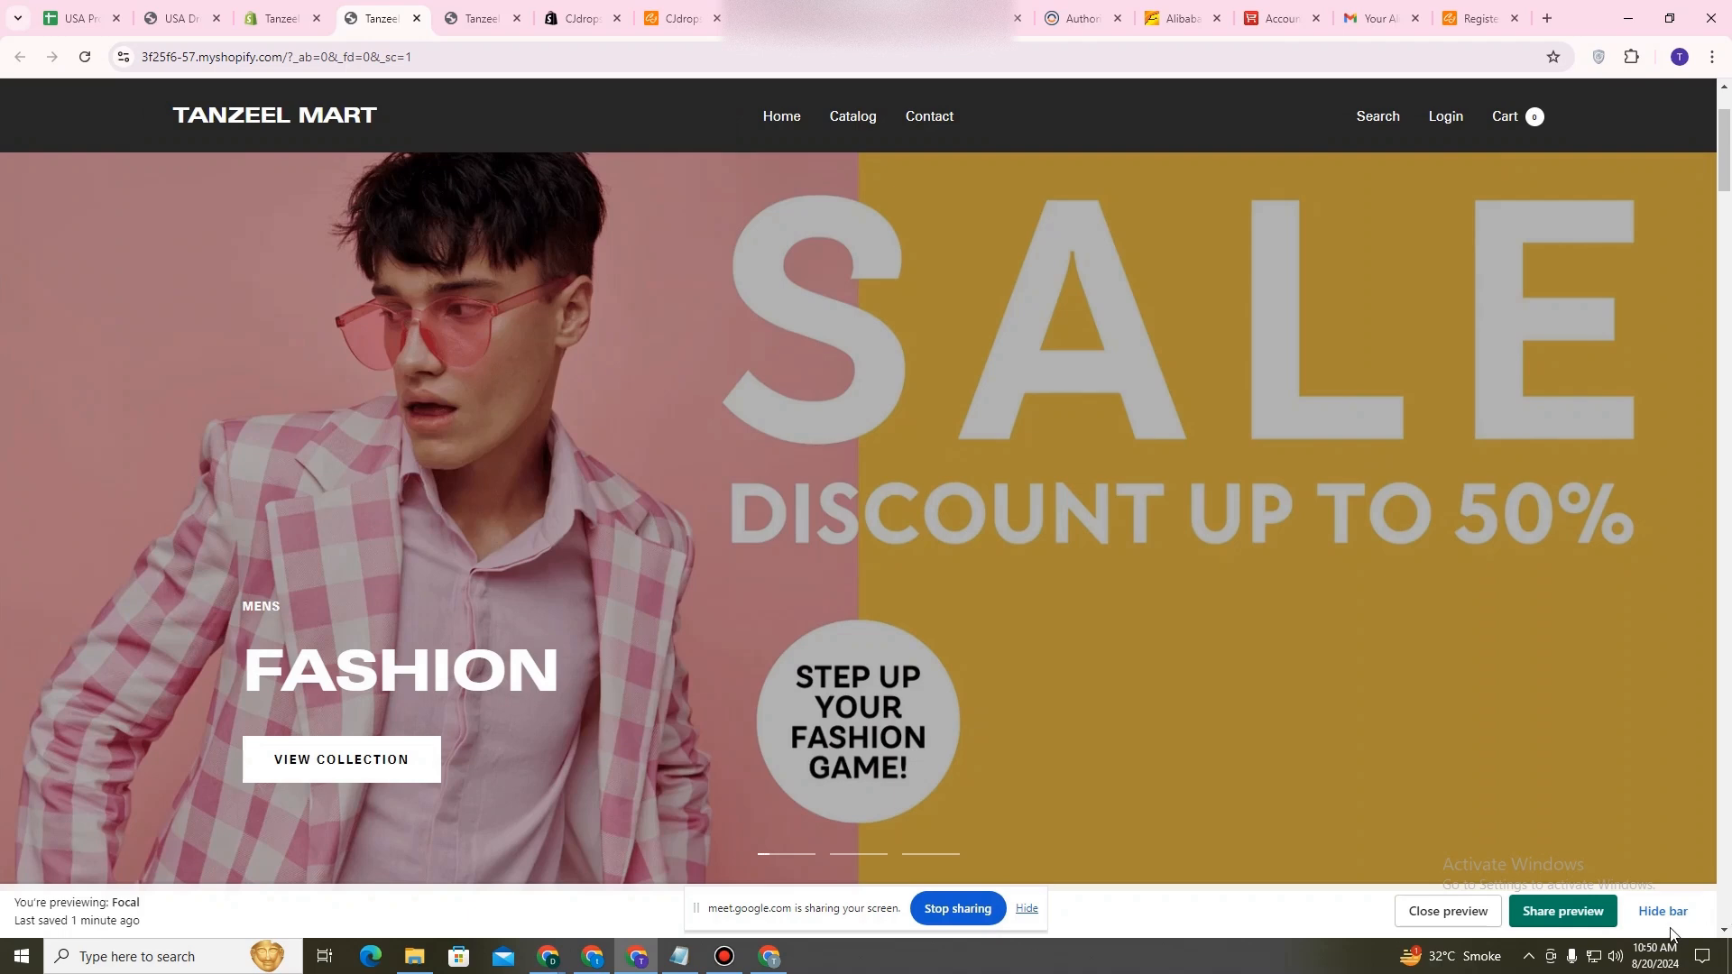
left_click(1665, 913)
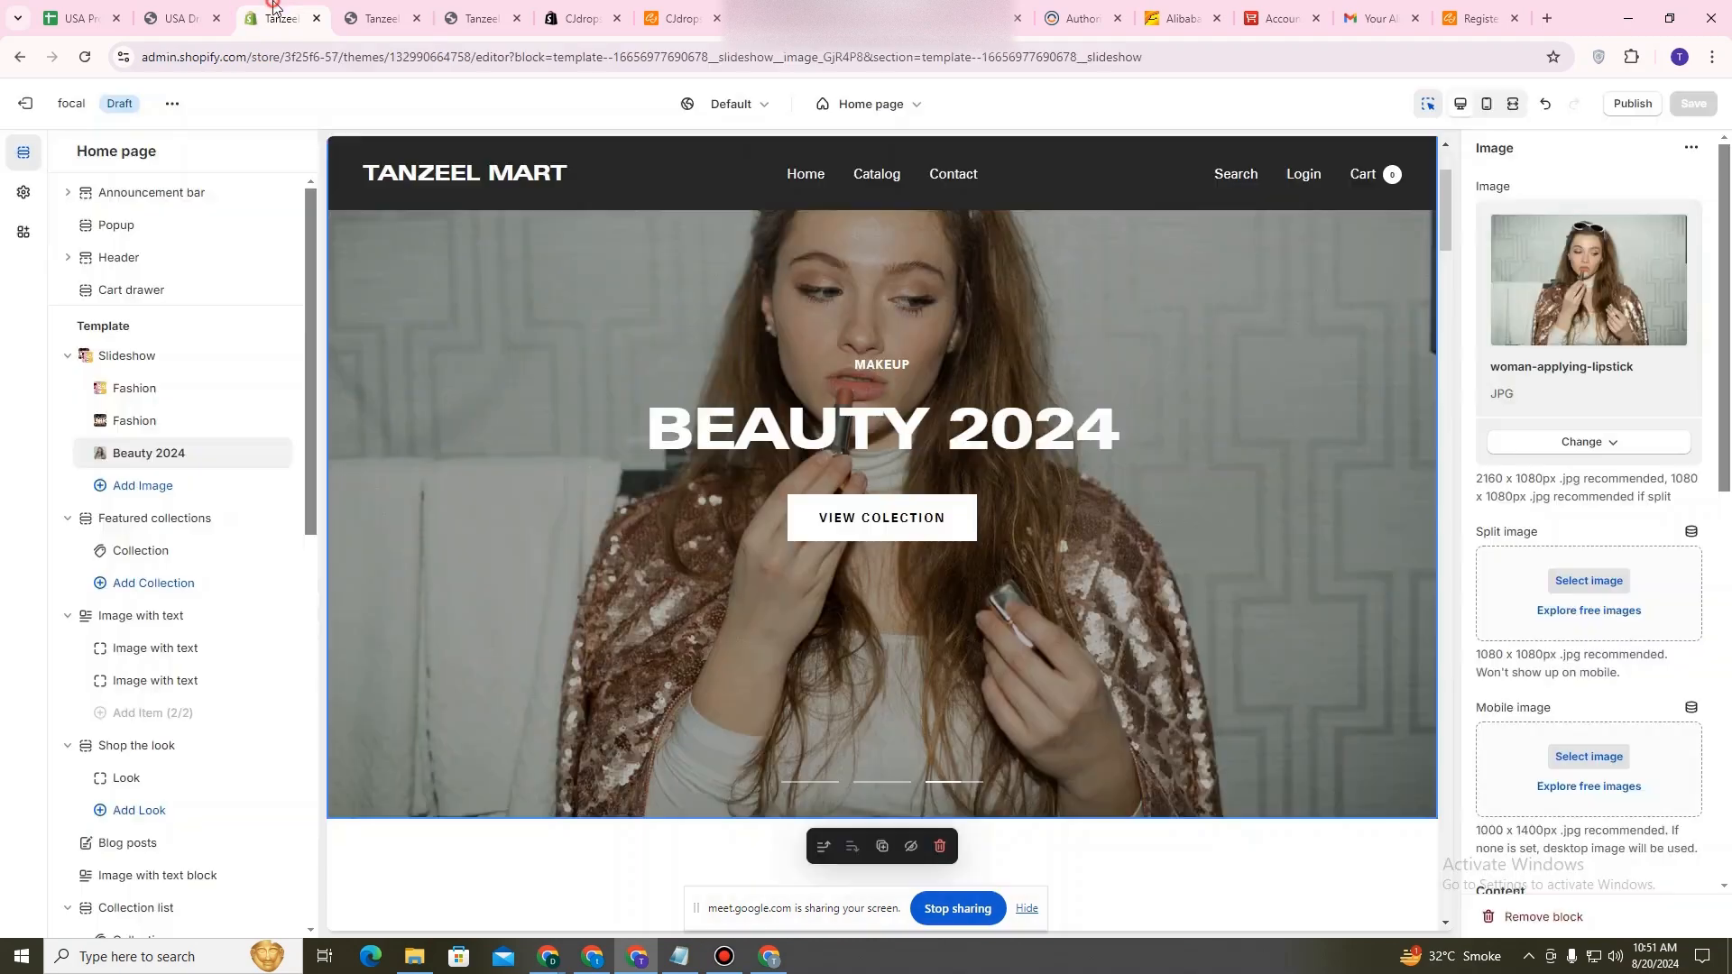
In the theme editor, set the slideshow to change slides every 4 seconds and save the theme.
left_click(274, 9)
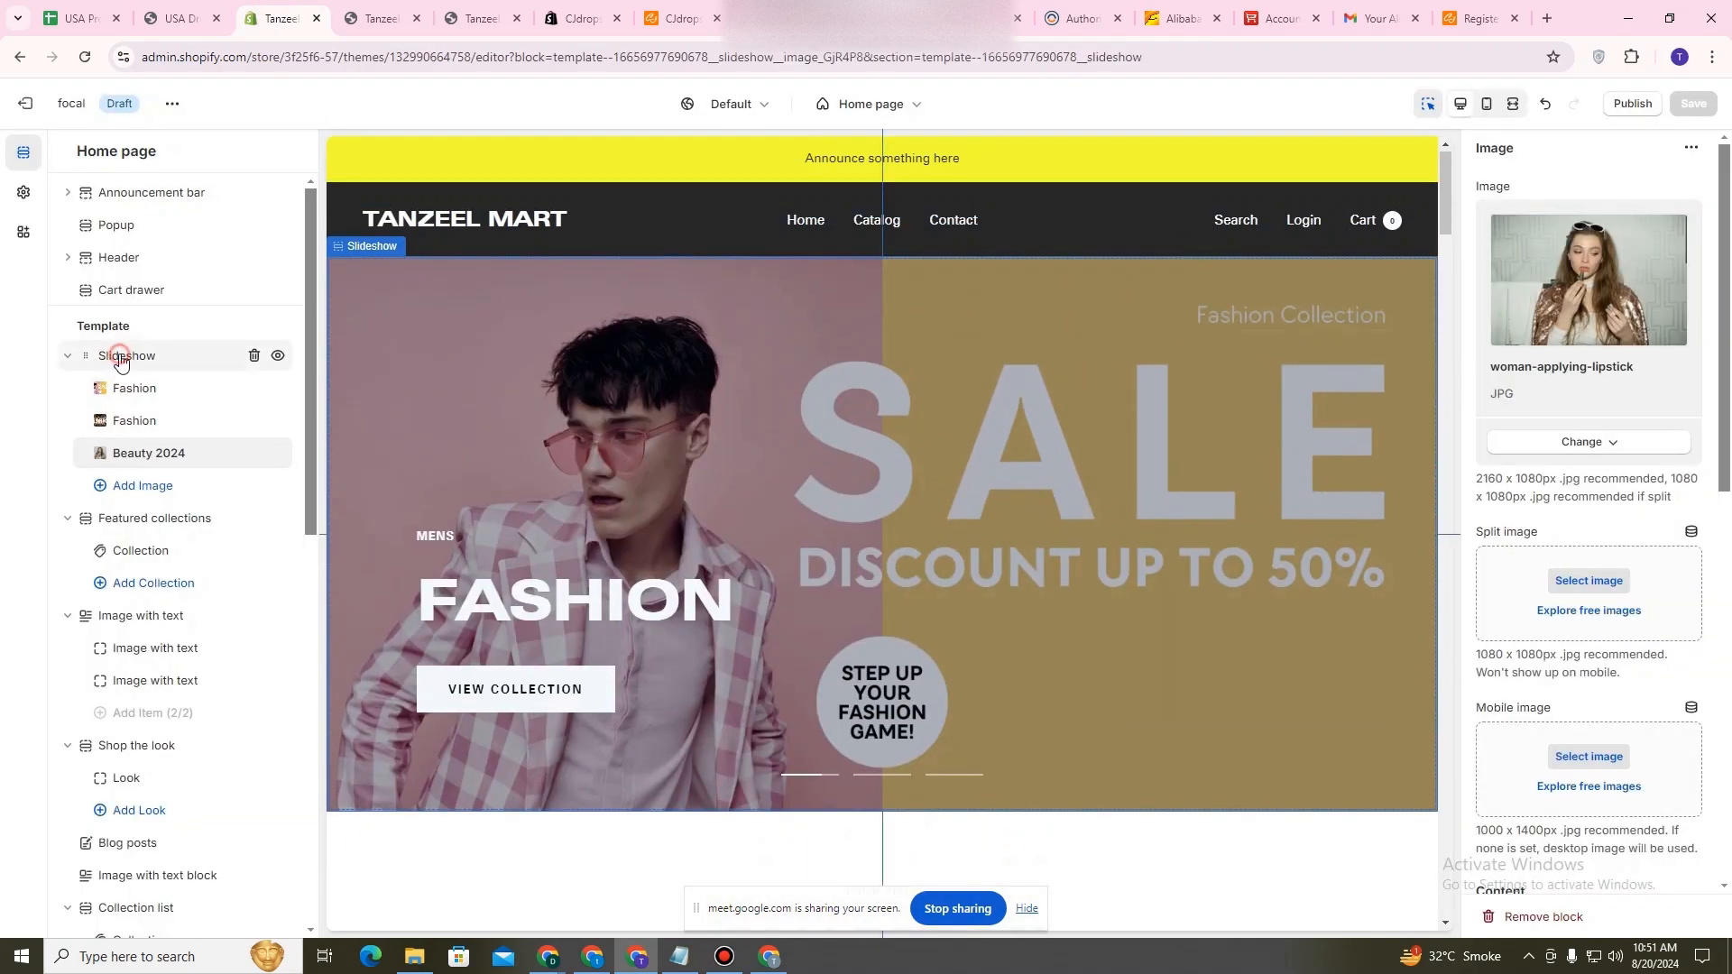
left_click(120, 357)
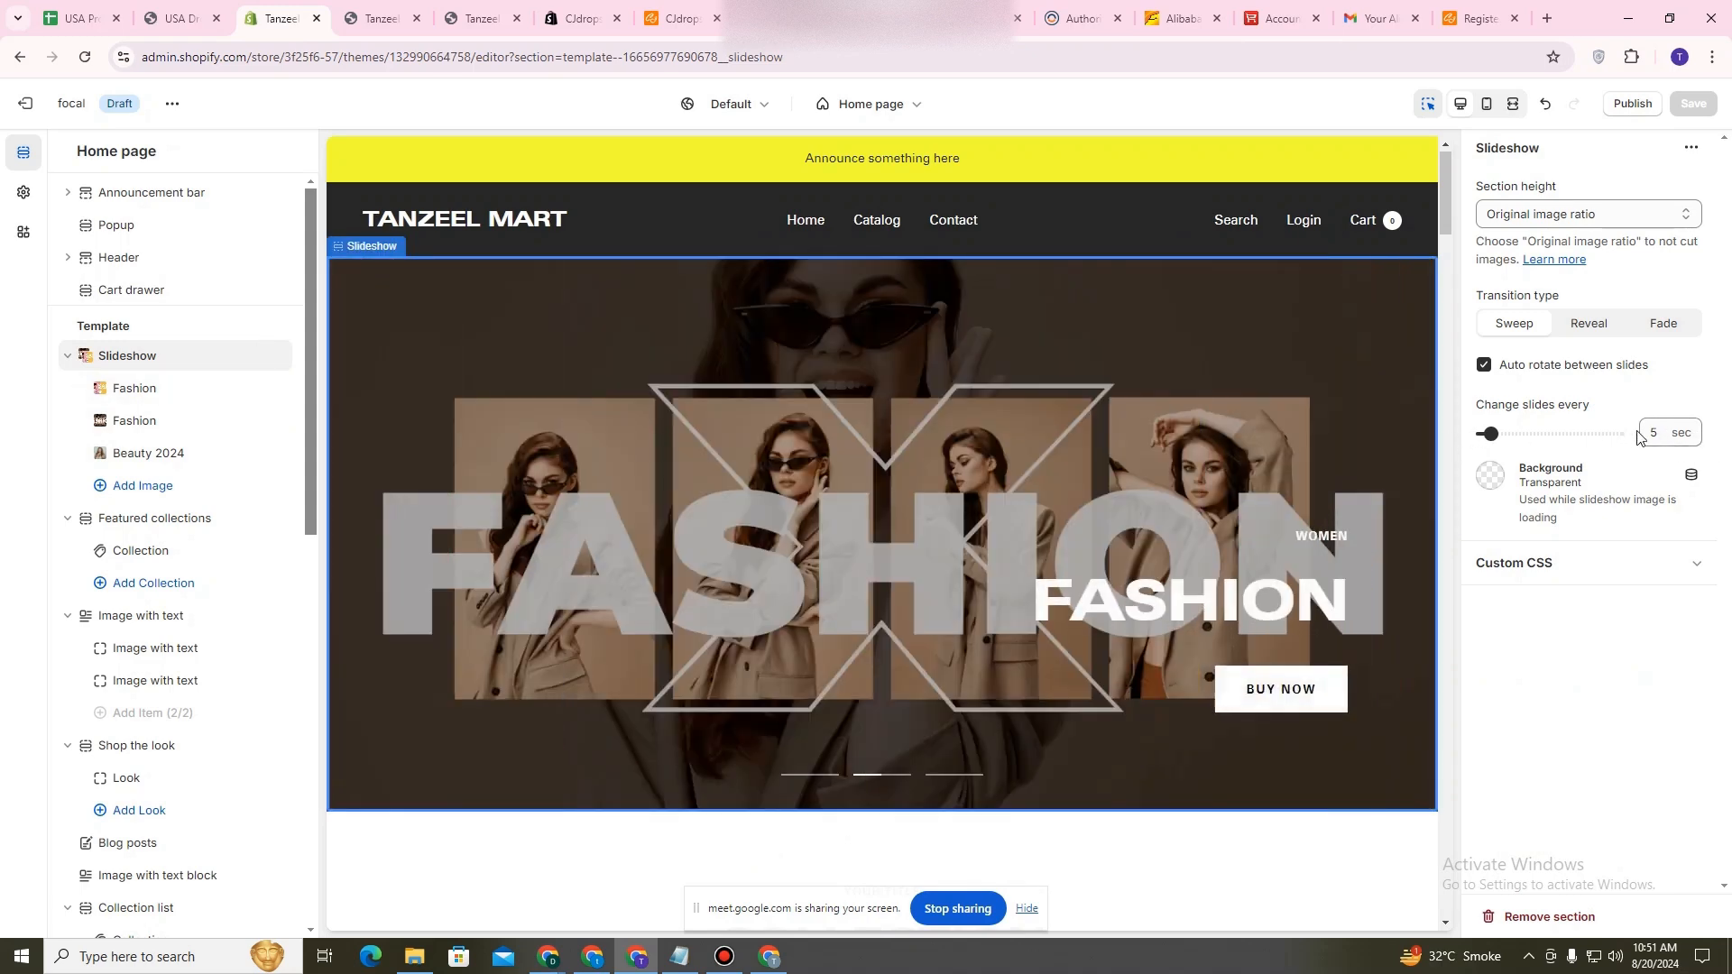
left_click_drag(1490, 434, 1484, 433)
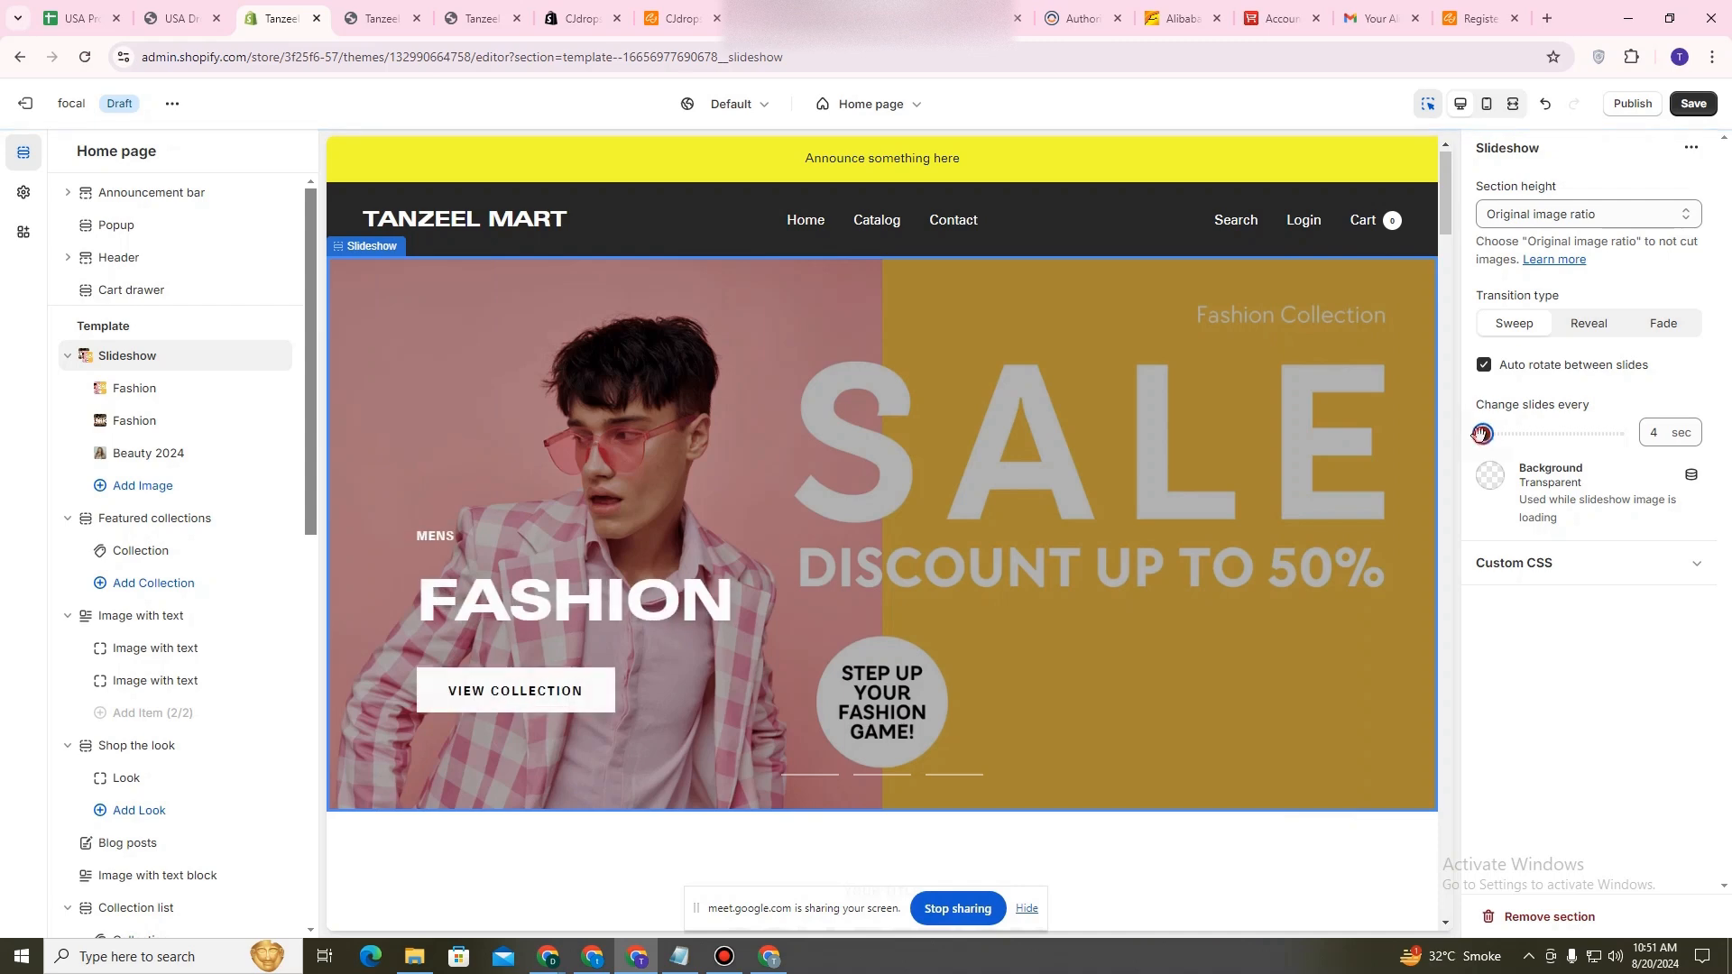
double_click(1654, 433)
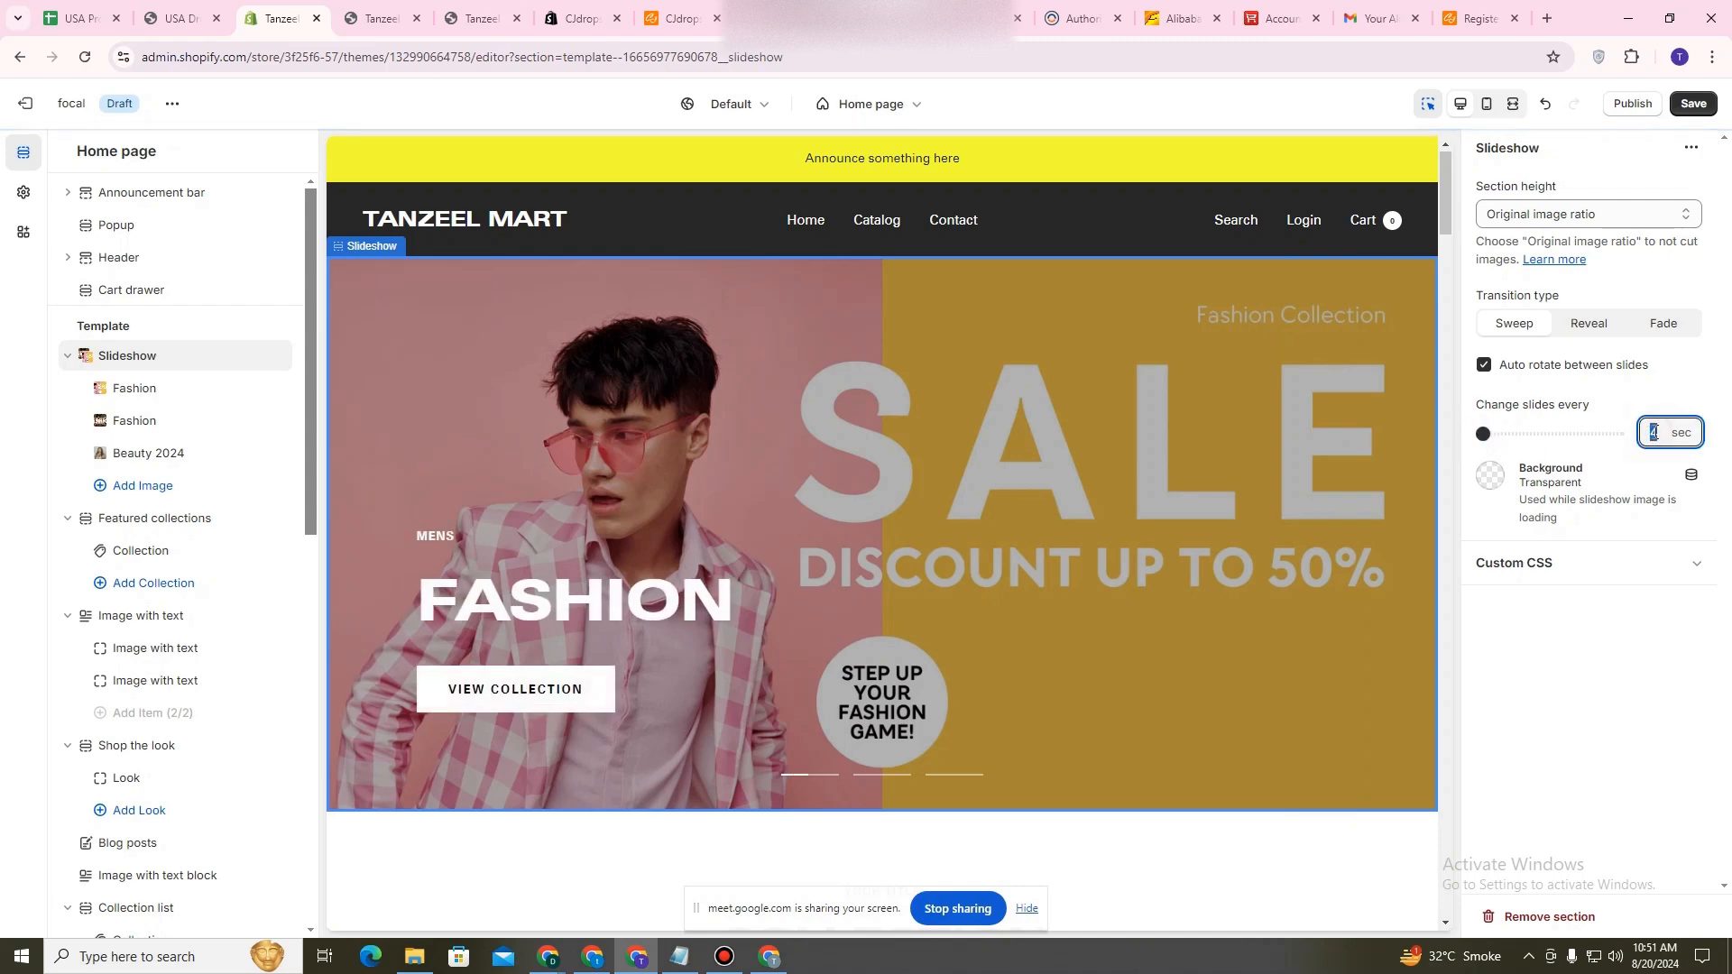
type("3")
left_click(1618, 392)
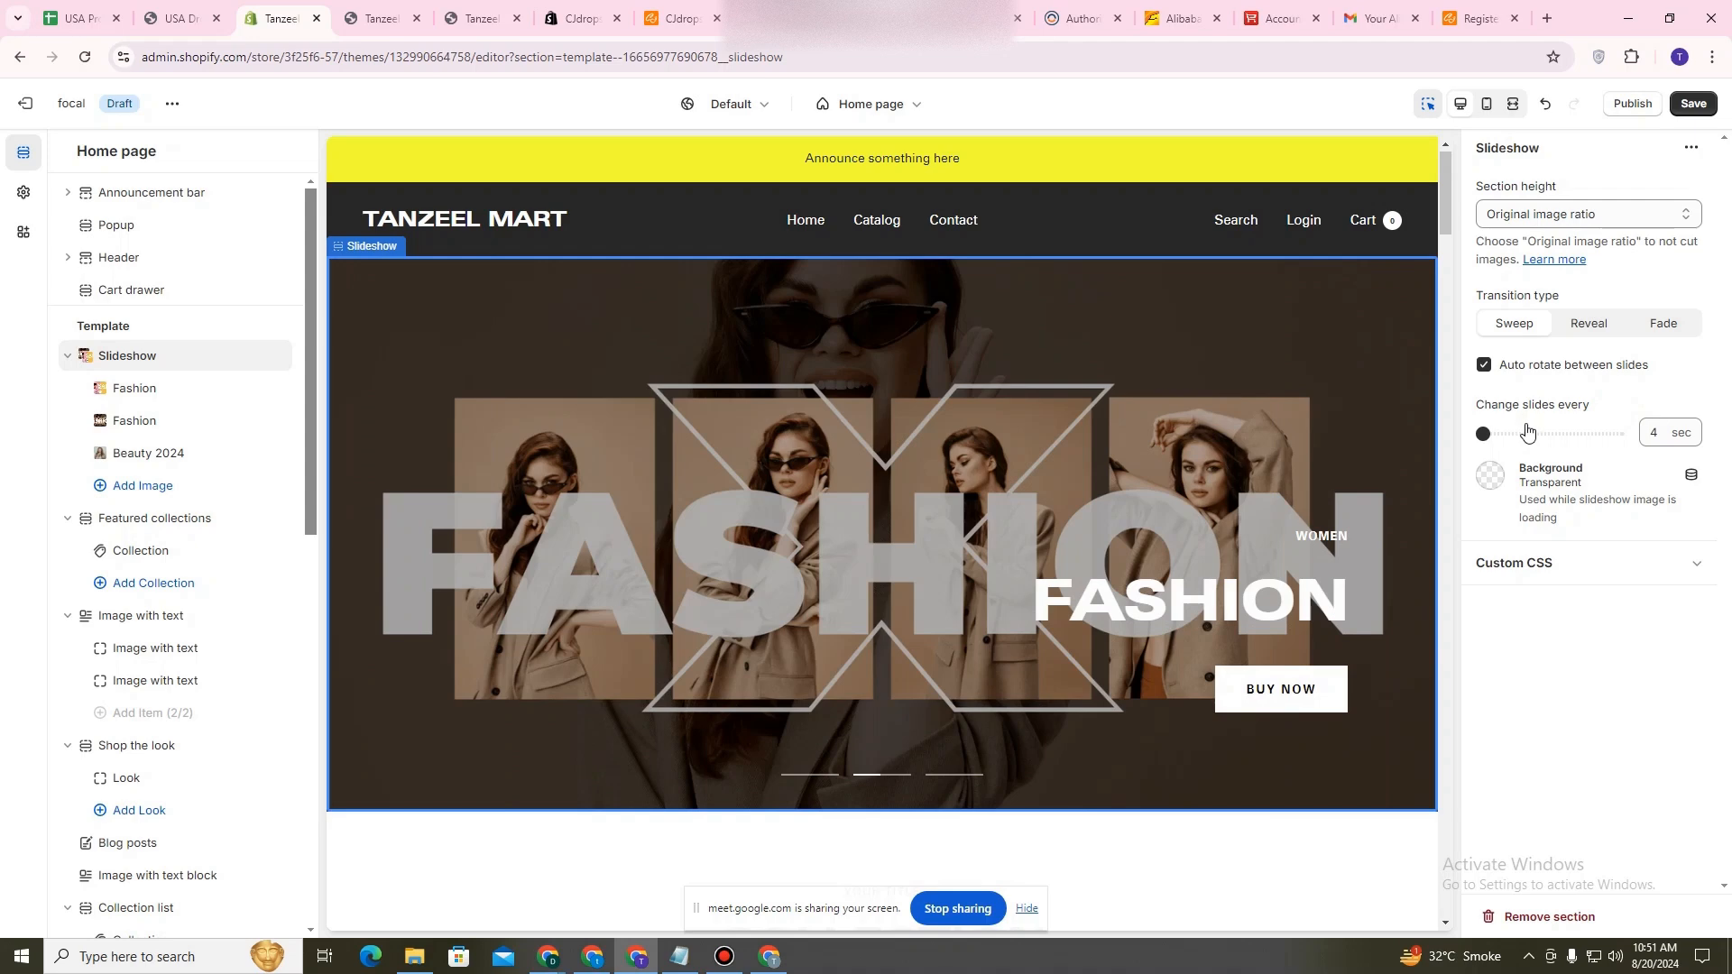
left_click(1693, 105)
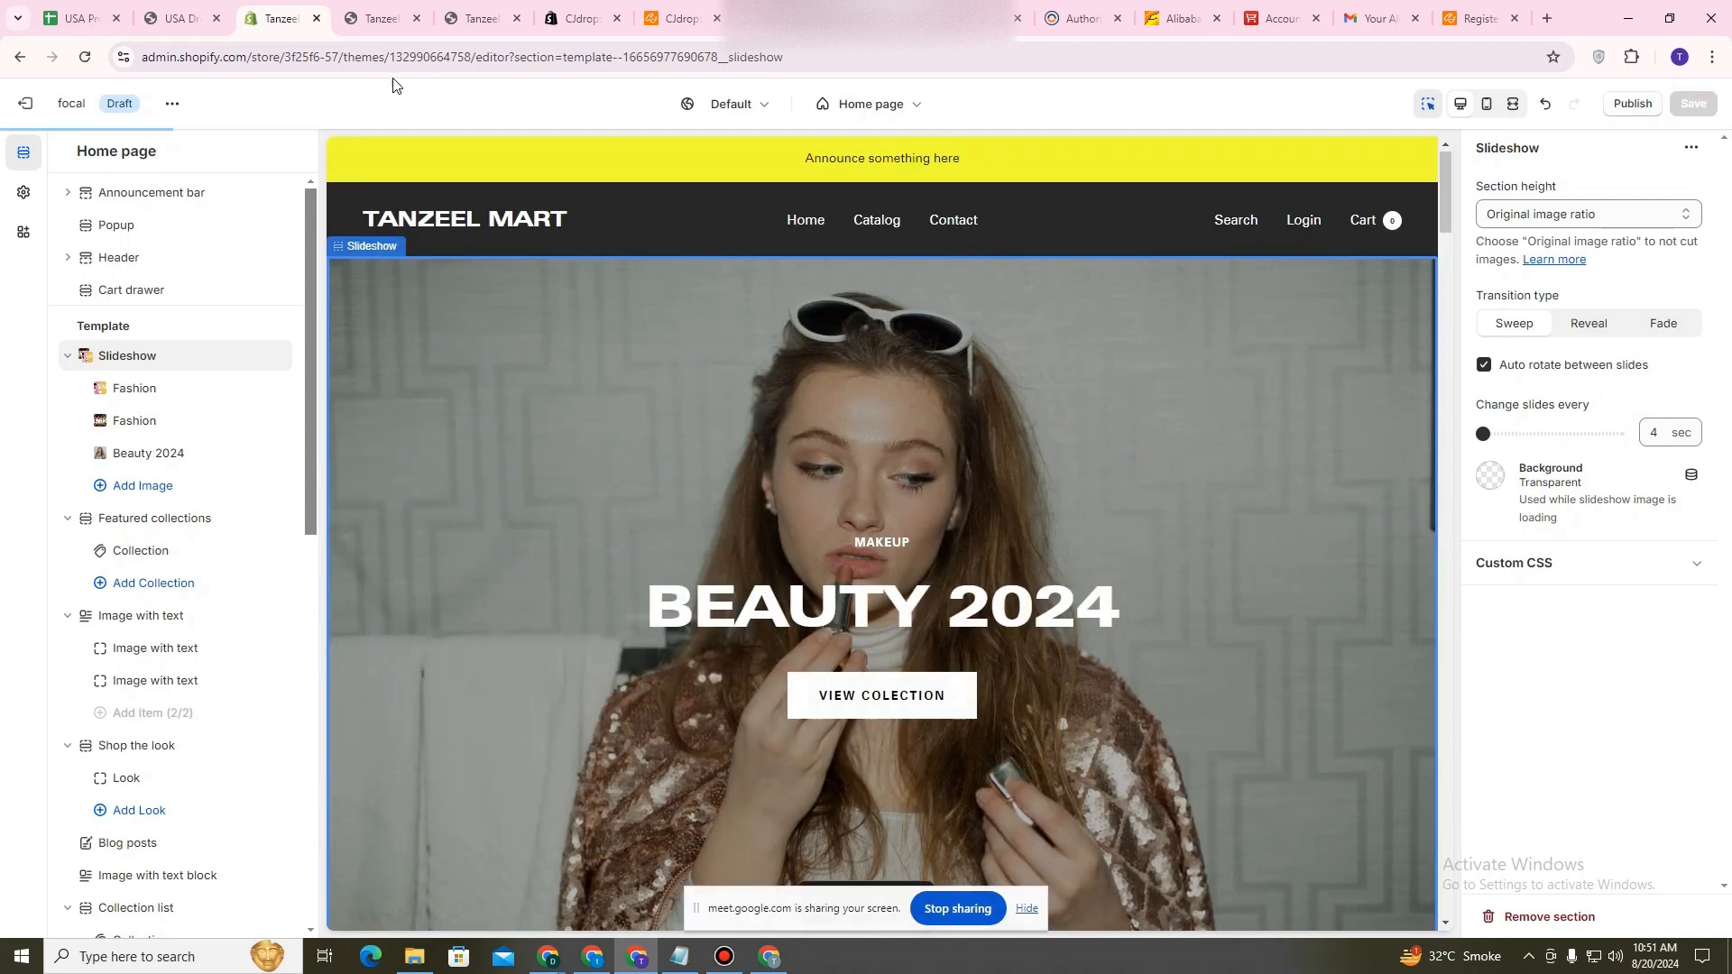
Refresh the storefront preview to check the new slide timing, with the preview bar hidden.
left_click(379, 18)
left_click(83, 56)
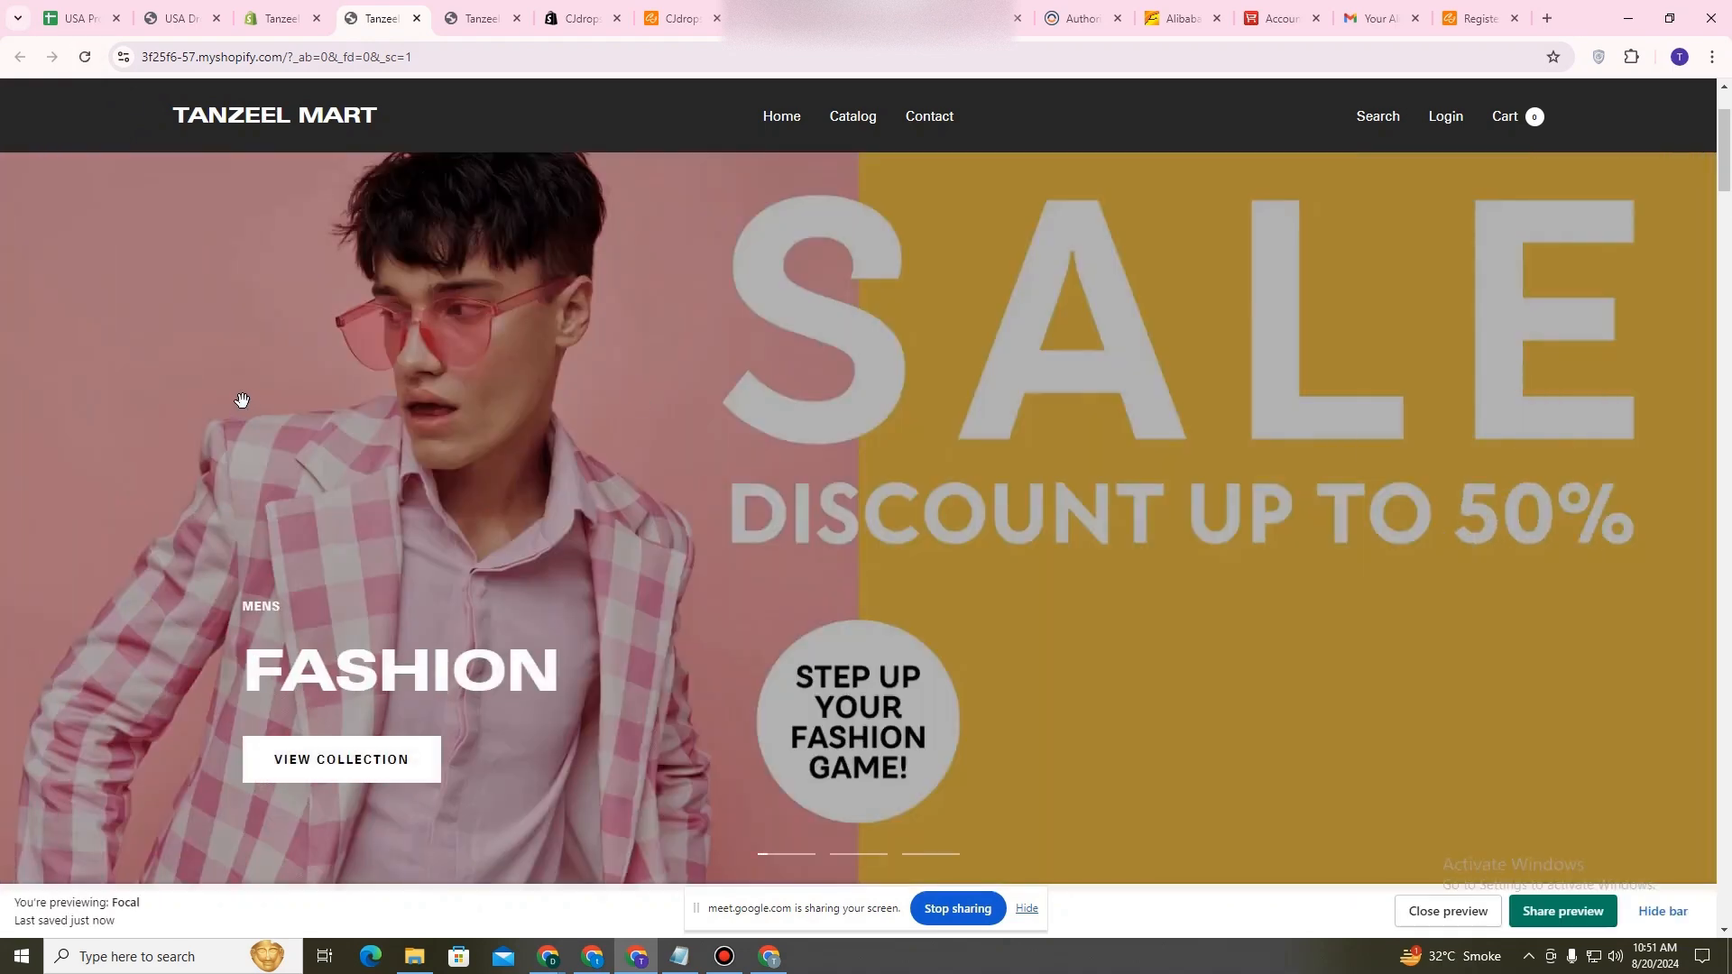
left_click(1660, 911)
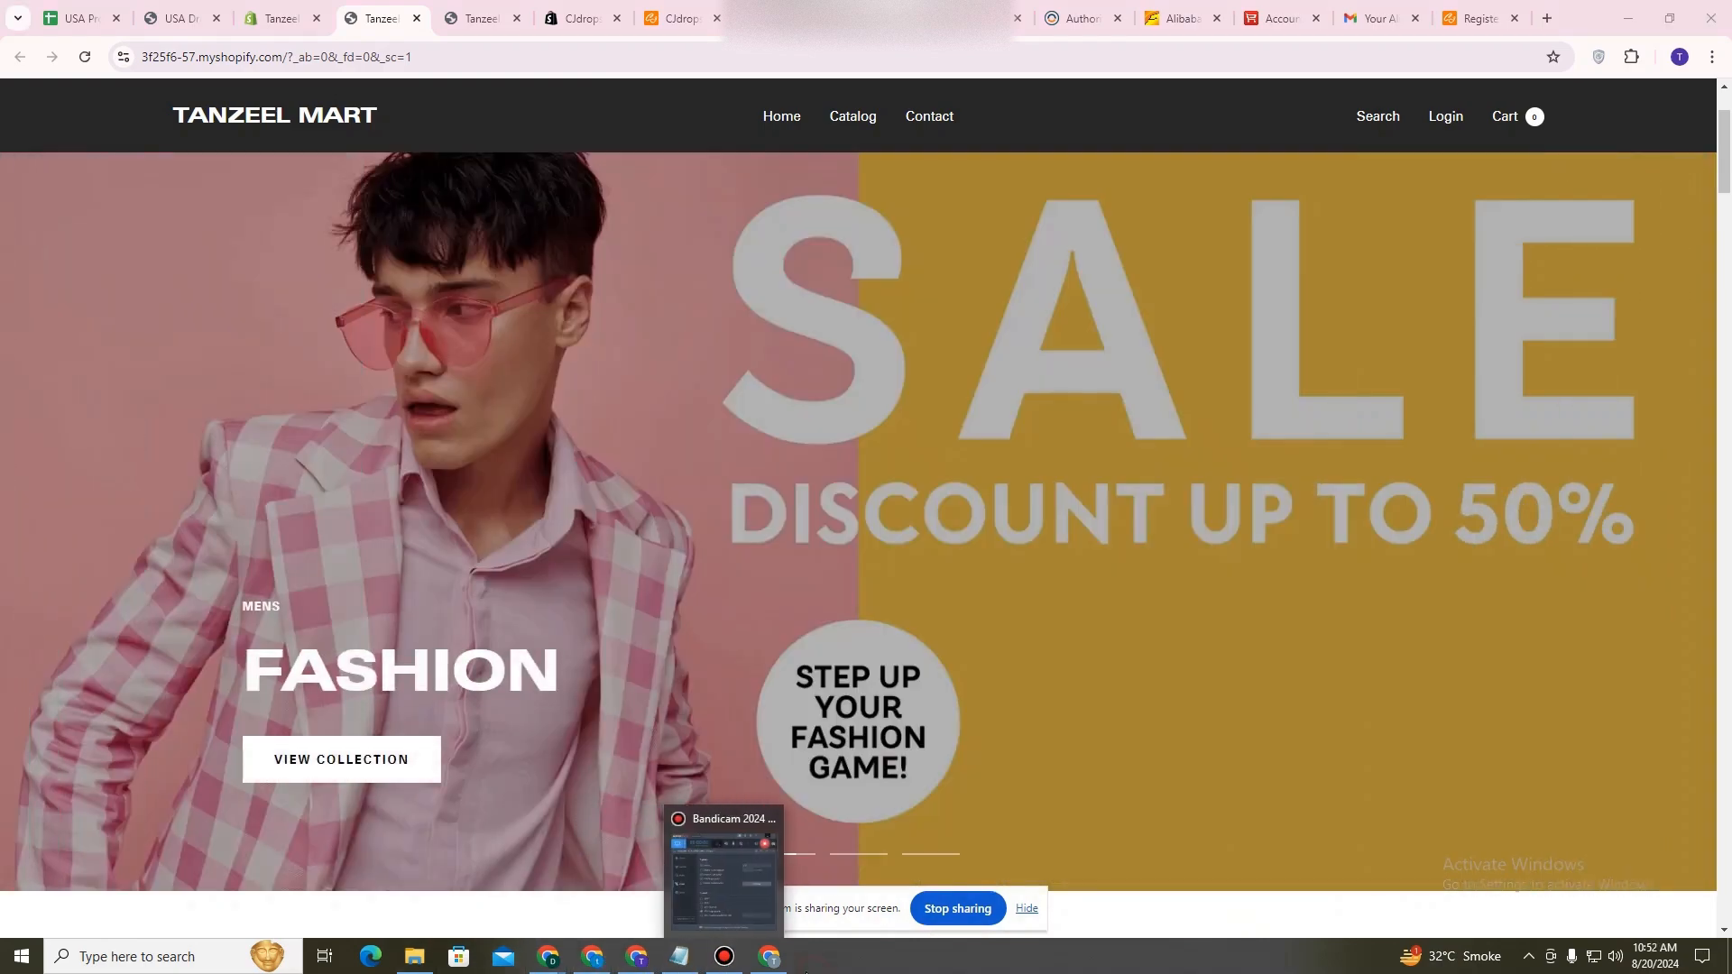
Switch to the Canva banner design and inspect the sale banner's photo, SALE heading and discount text, along with similar templates.
left_click(781, 964)
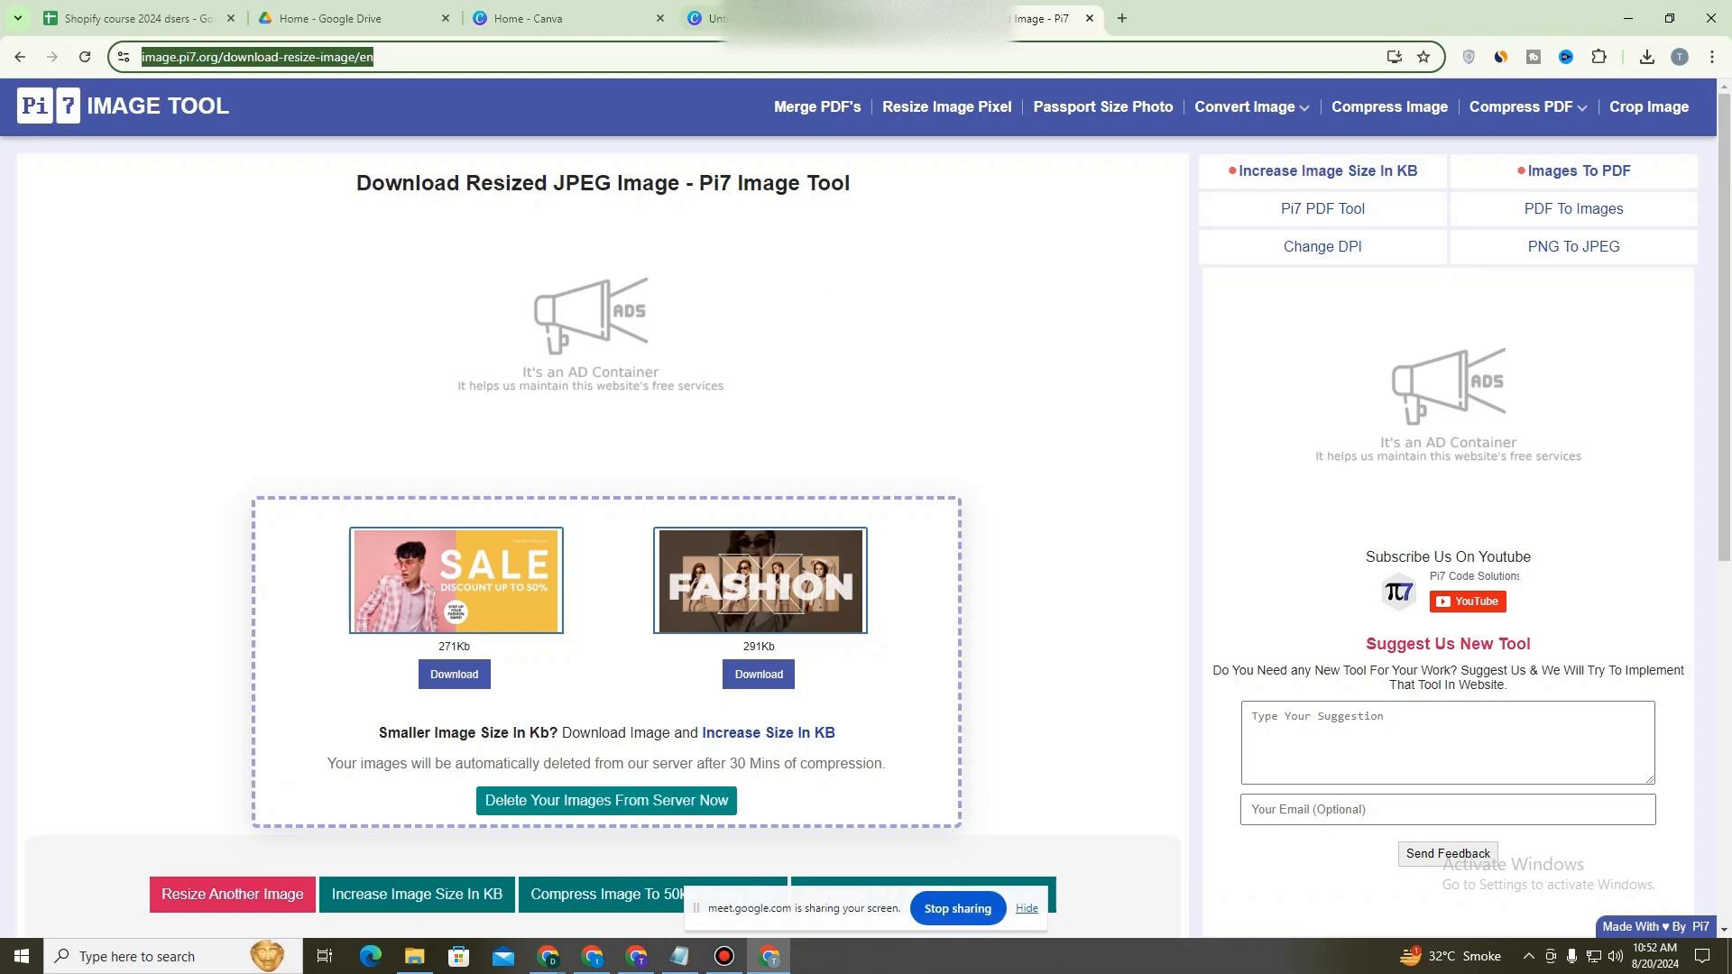
left_click(708, 18)
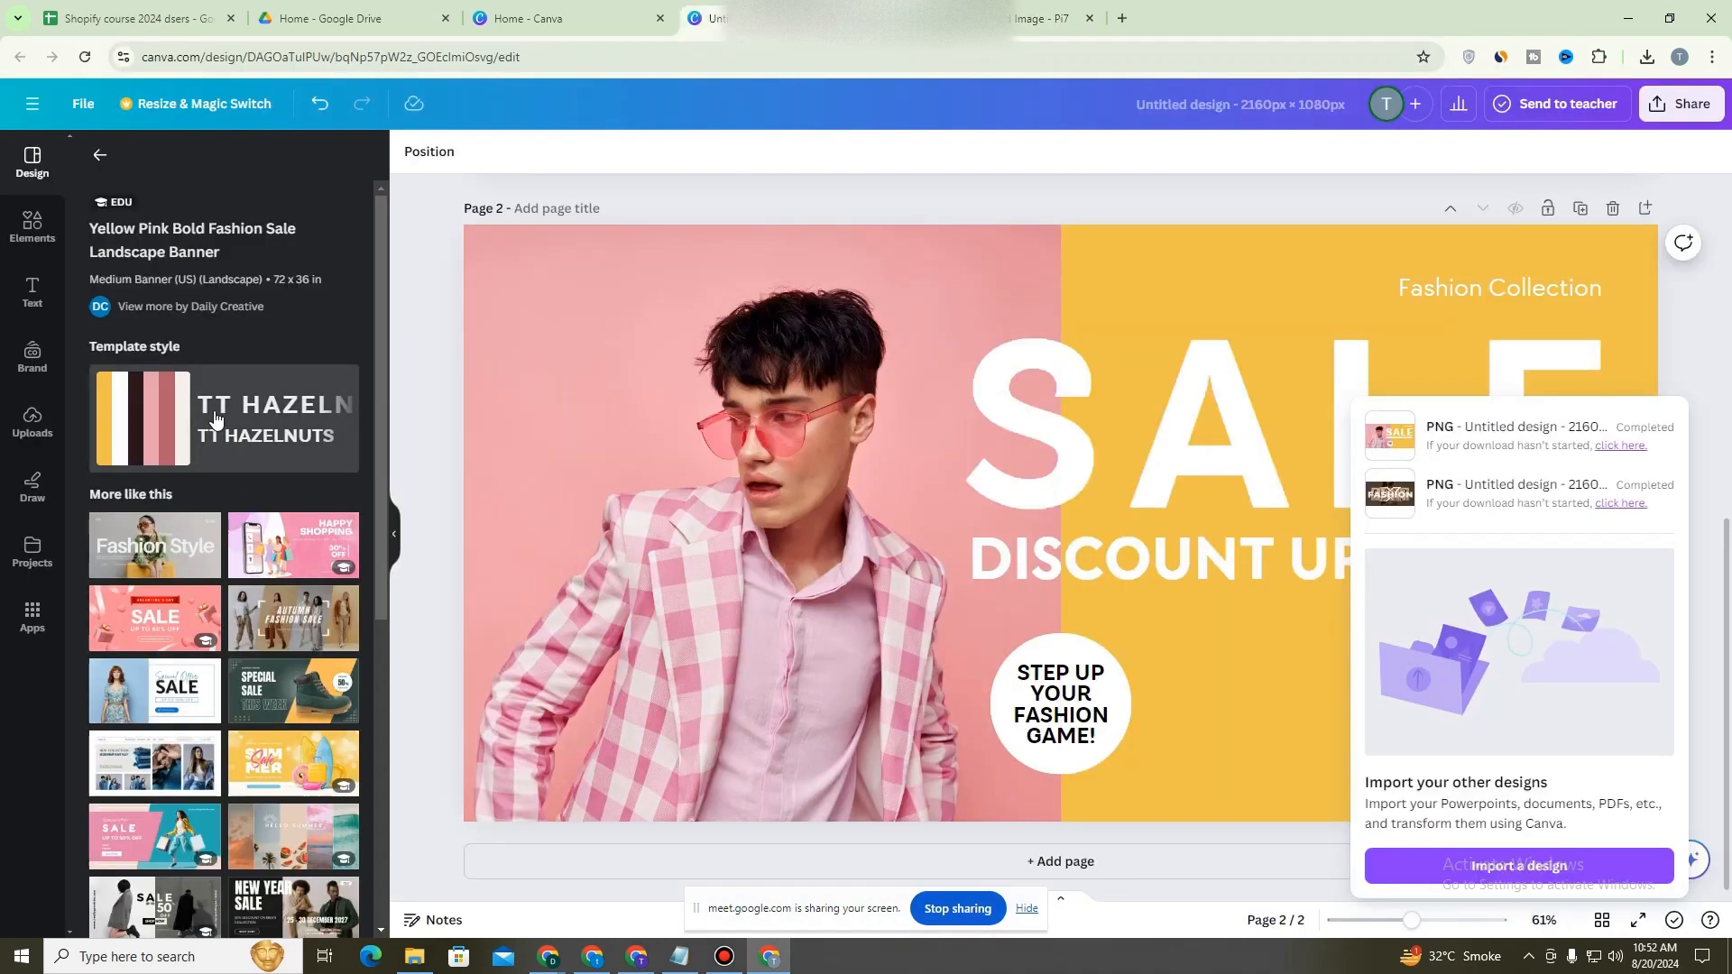
scroll(211, 722, "down", 3)
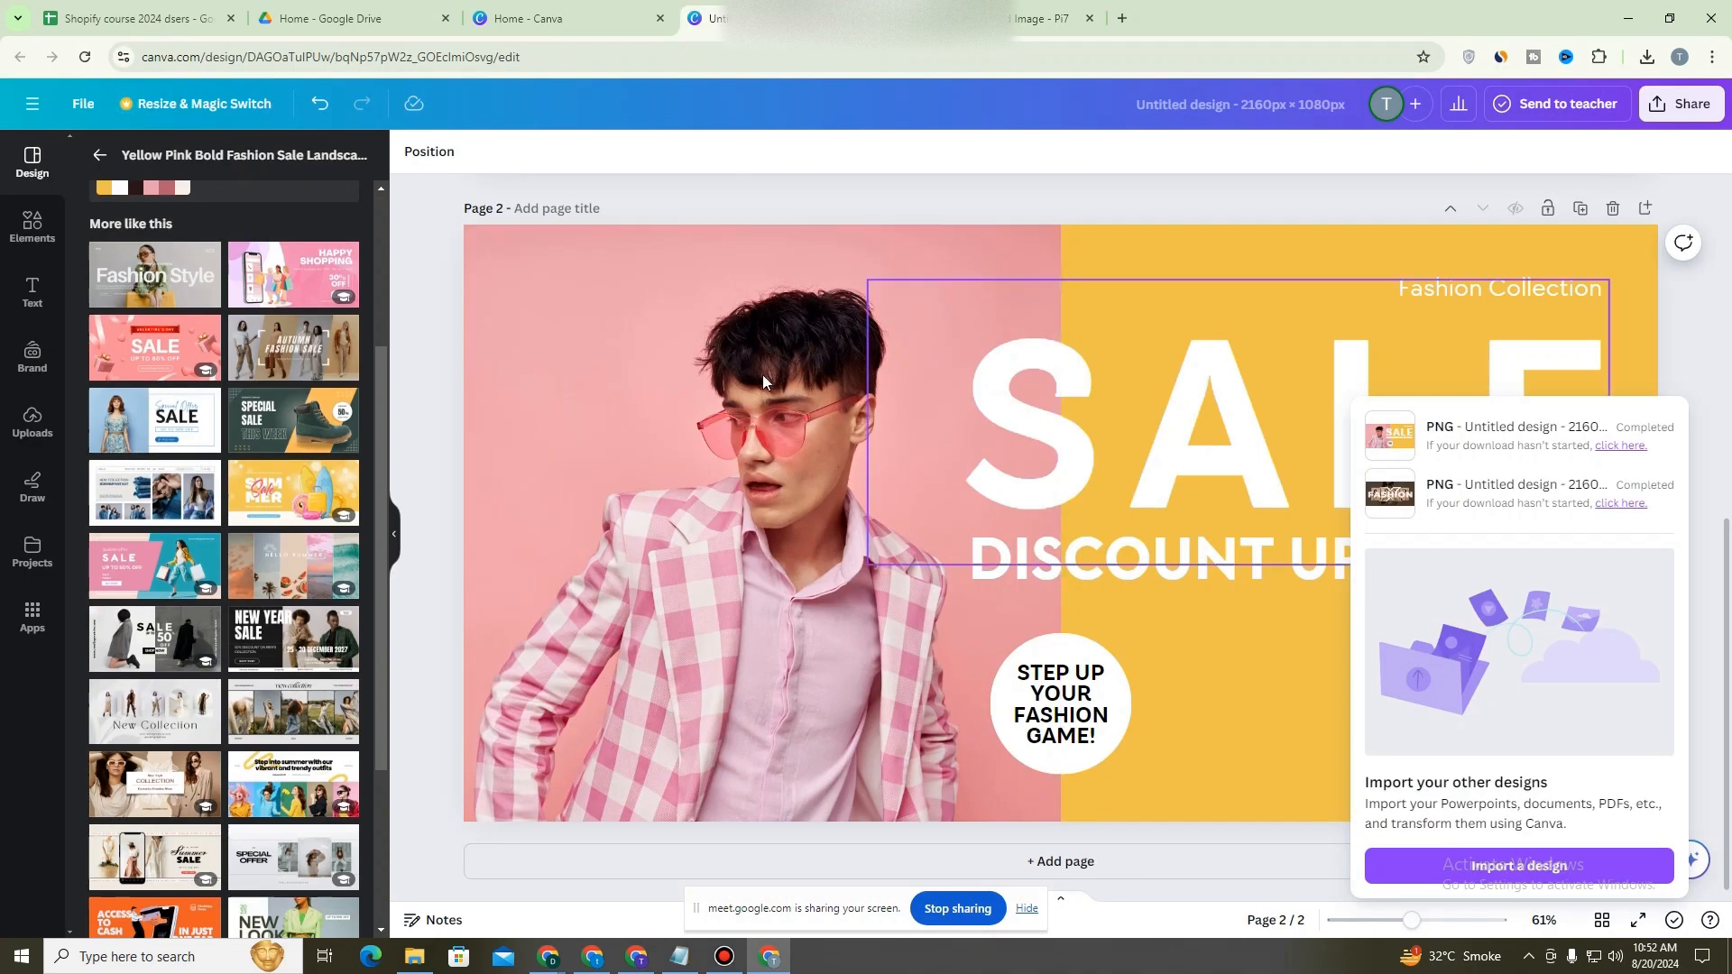
left_click(687, 337)
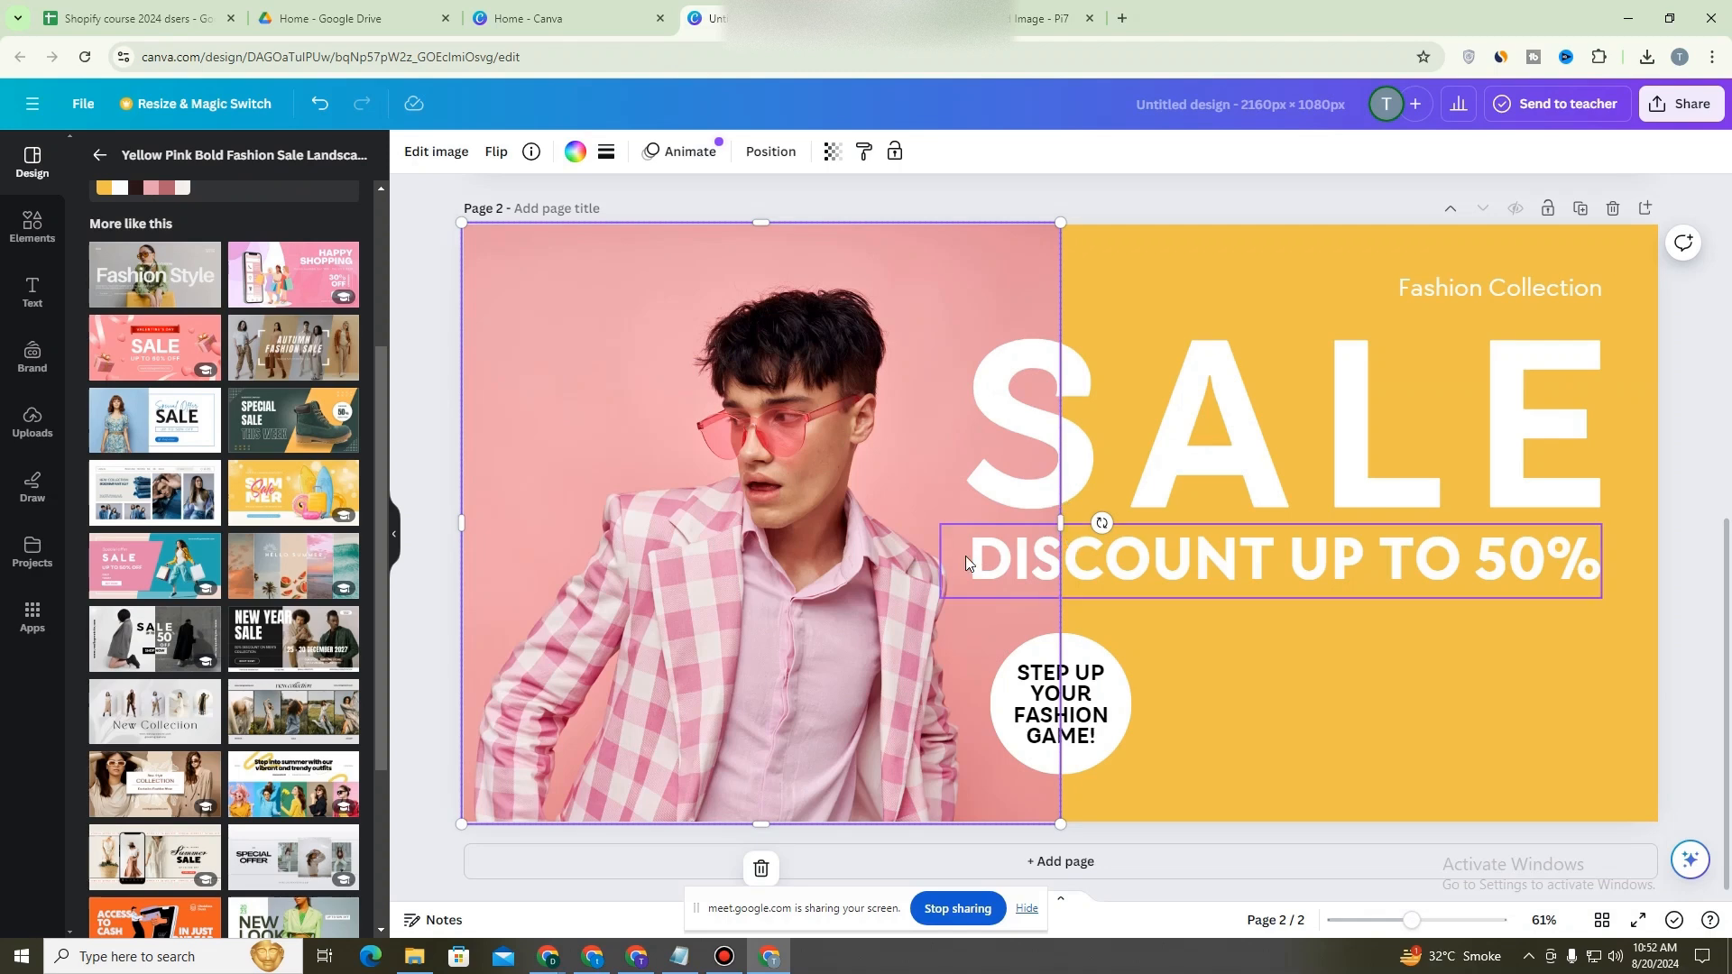
left_click(1227, 439)
left_click(1155, 541)
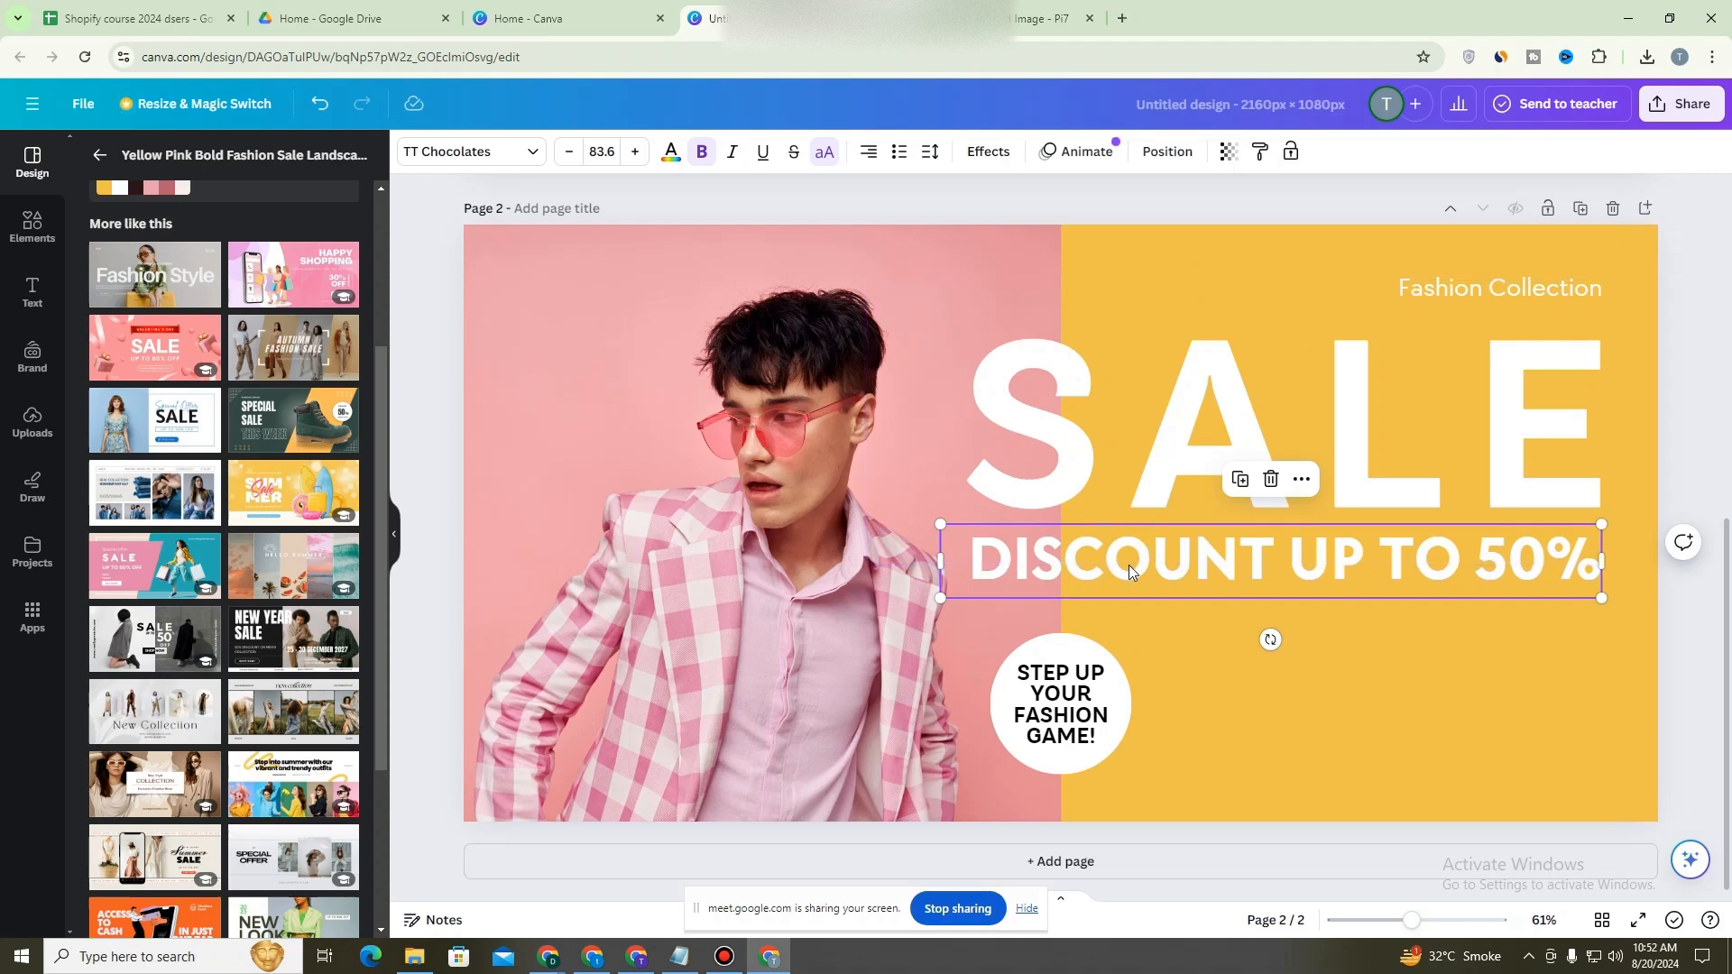
Inspect the discount percentage in the Canva sale banner, and review the sale slide and collection area on the storefront preview.
double_click(1542, 566)
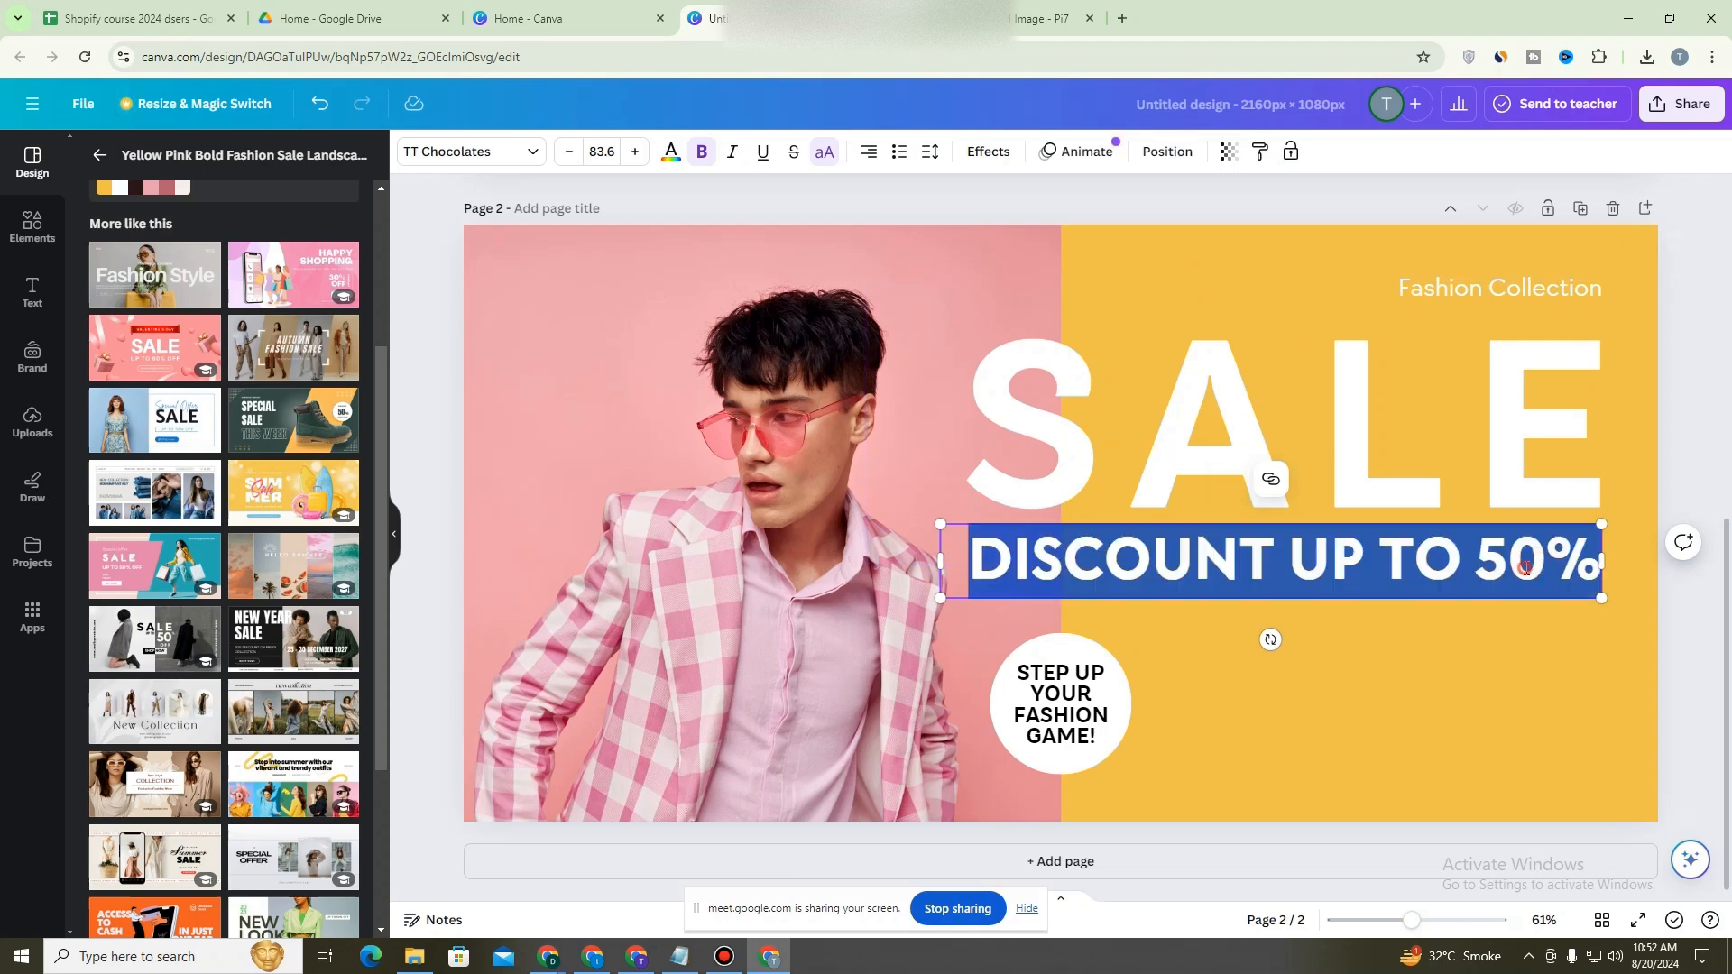
double_click(1525, 567)
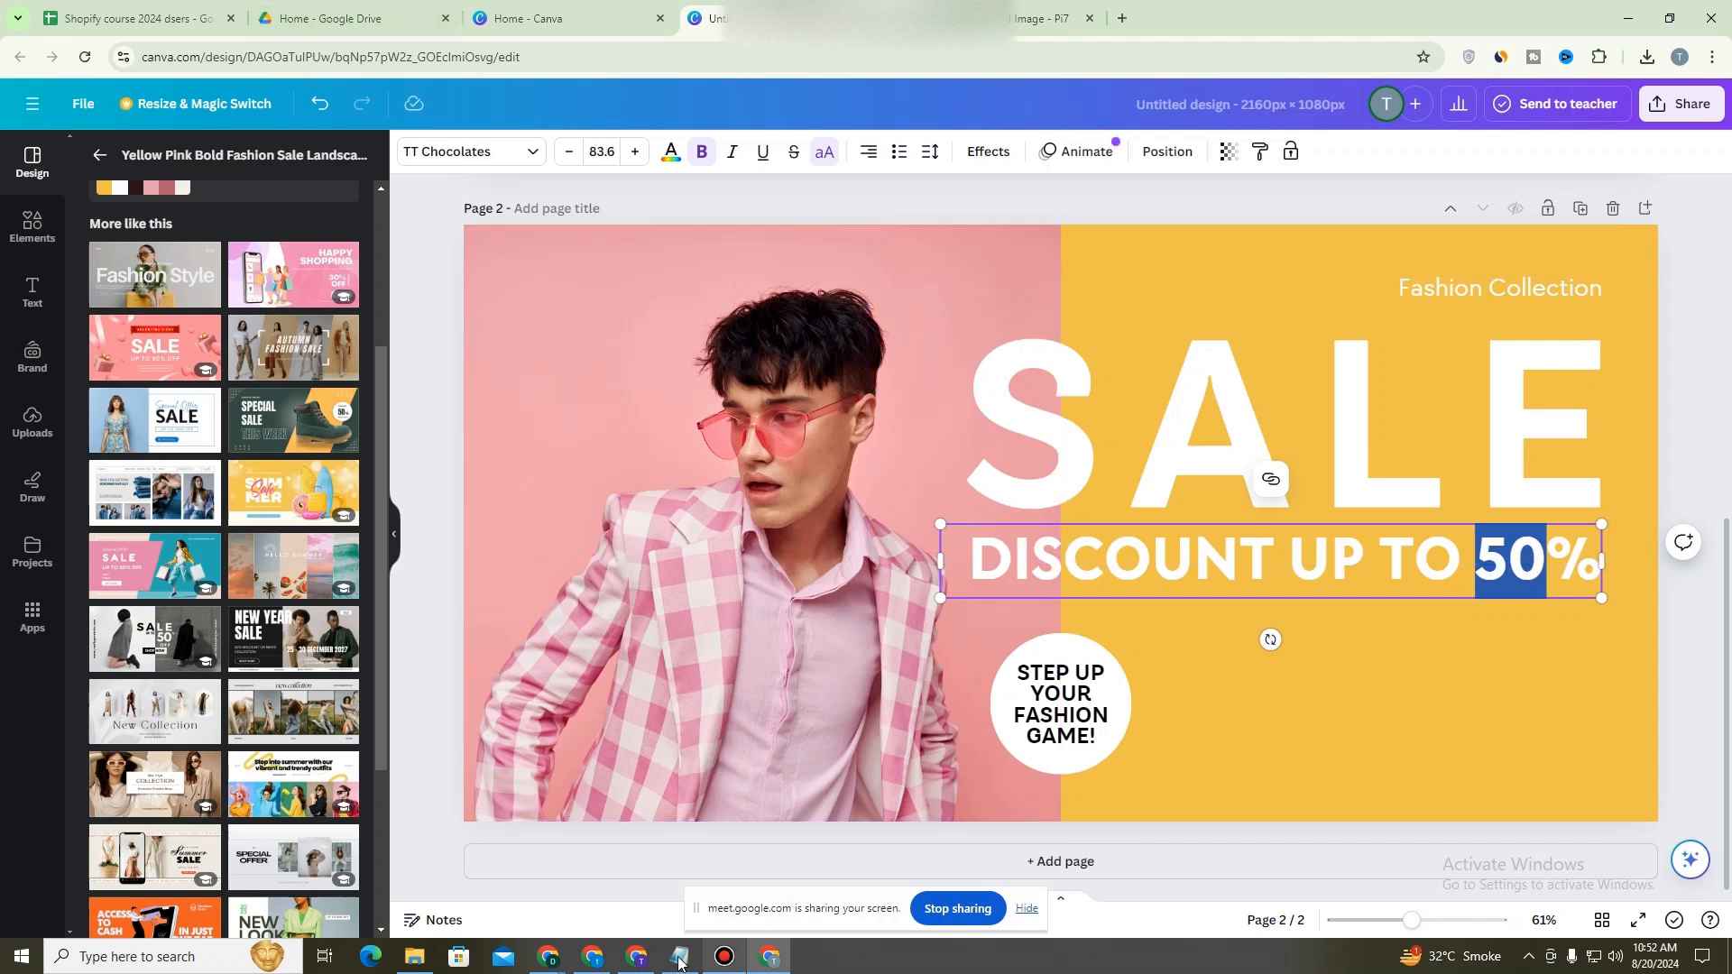
left_click(636, 958)
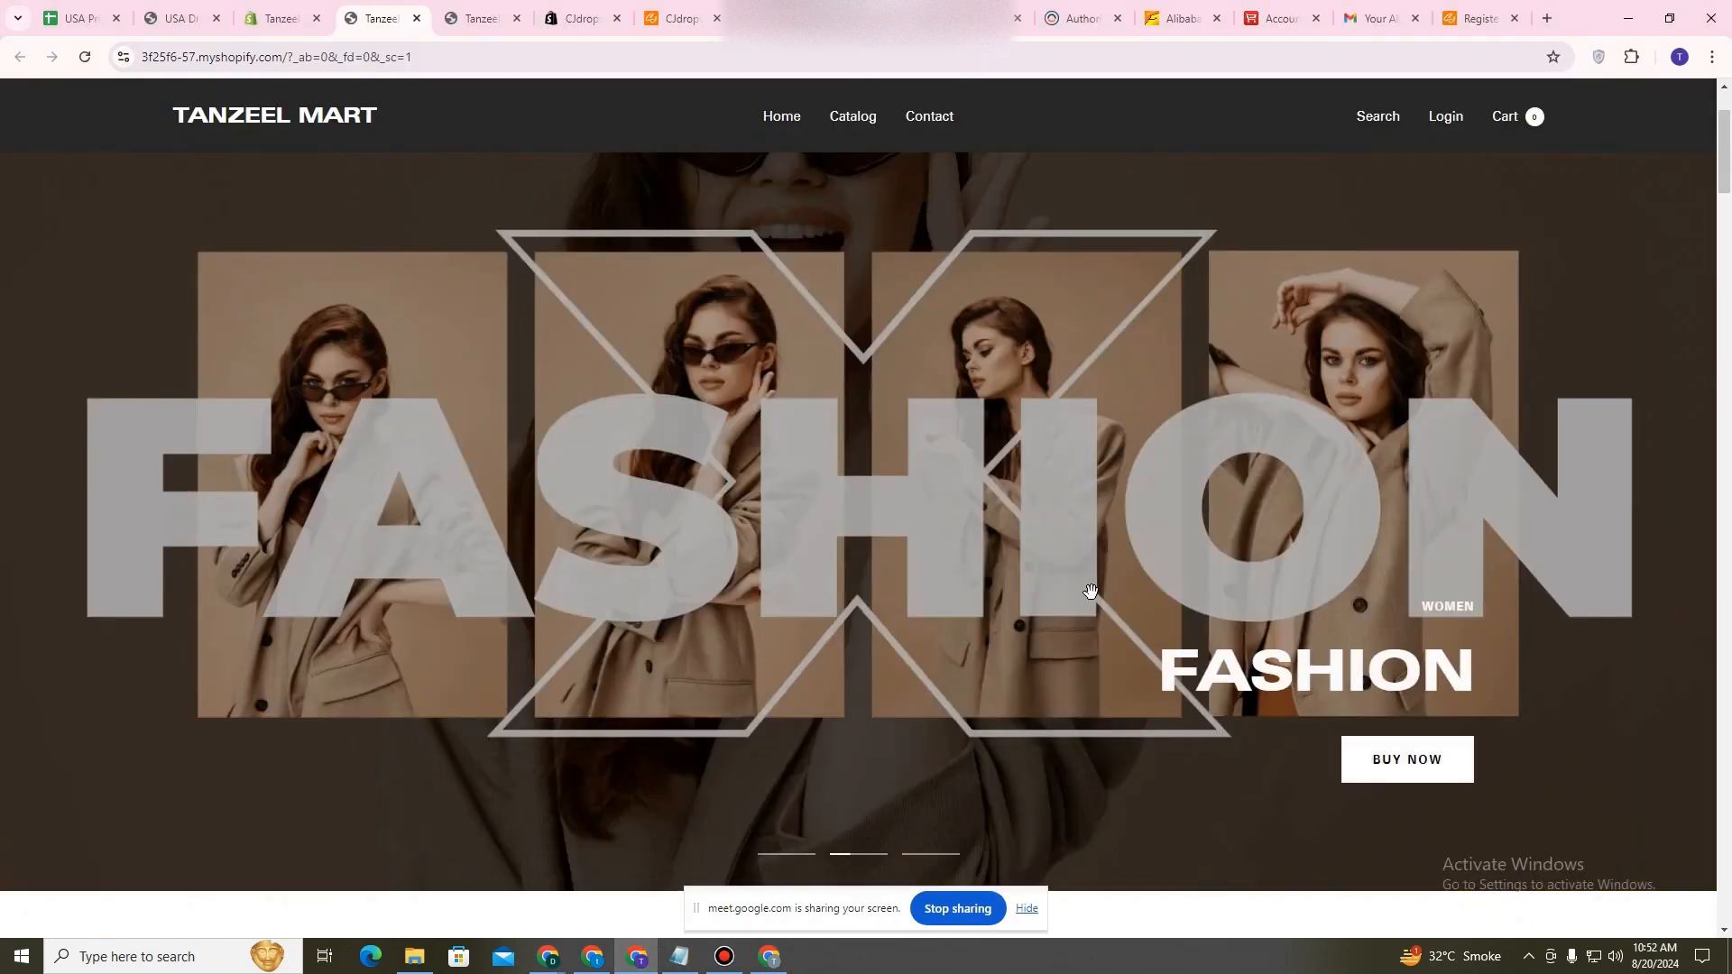
left_click(808, 855)
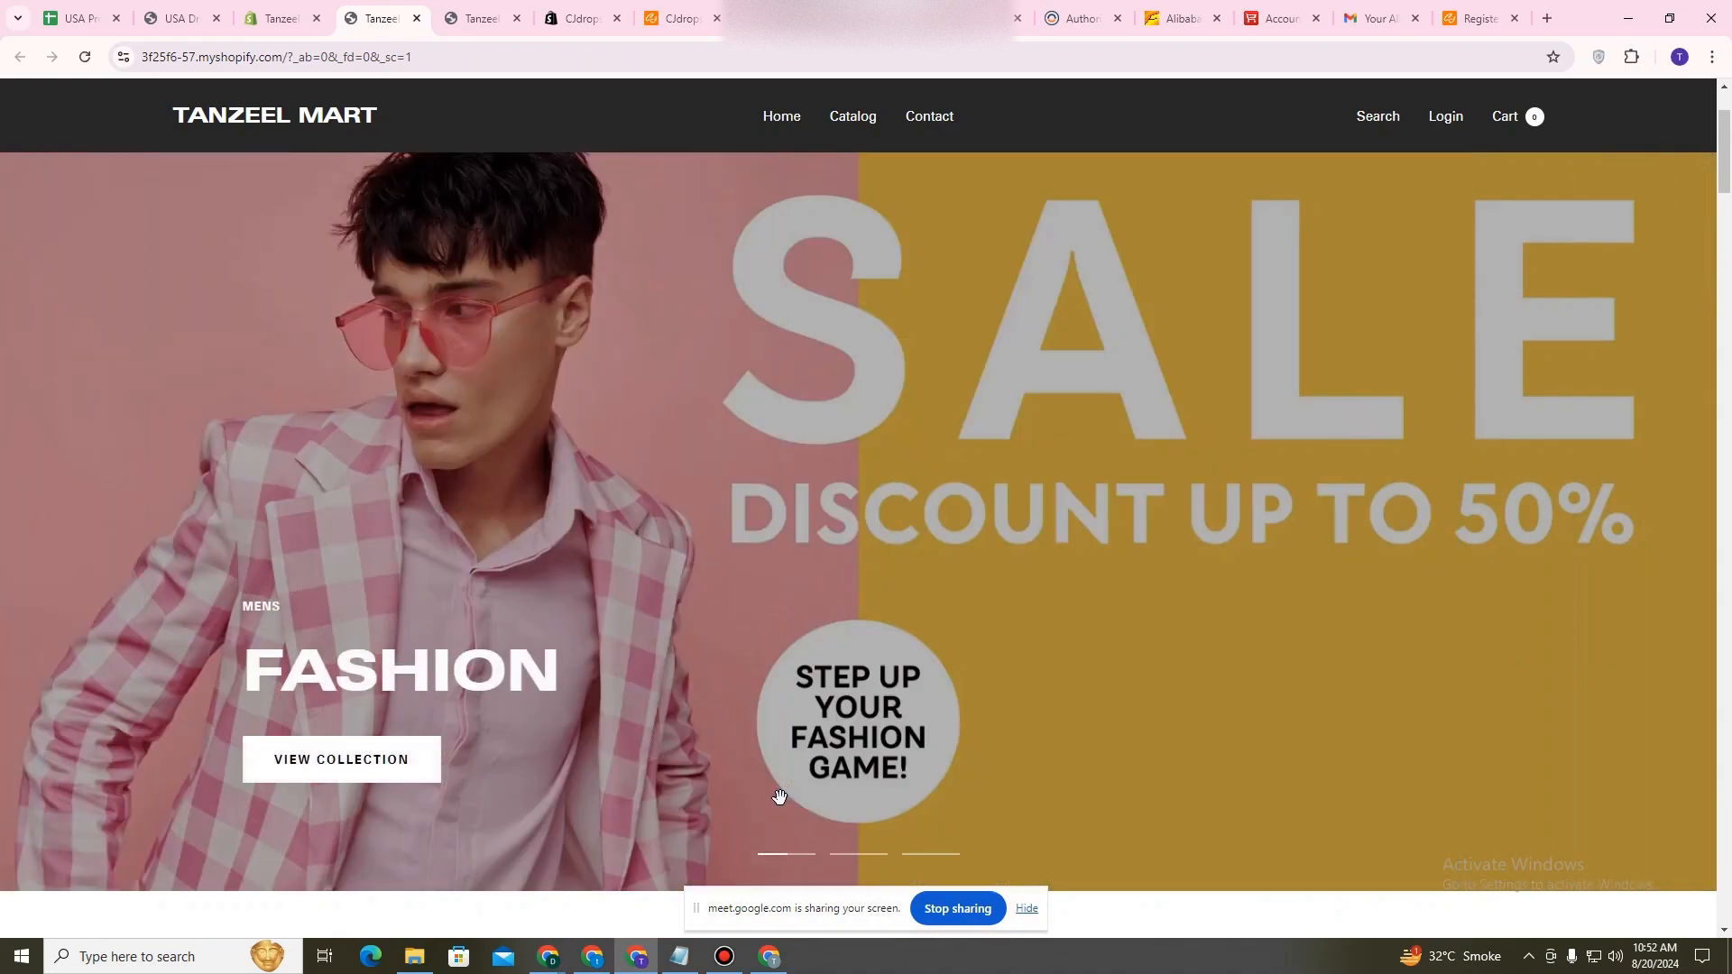
scroll(727, 543, "down", 4)
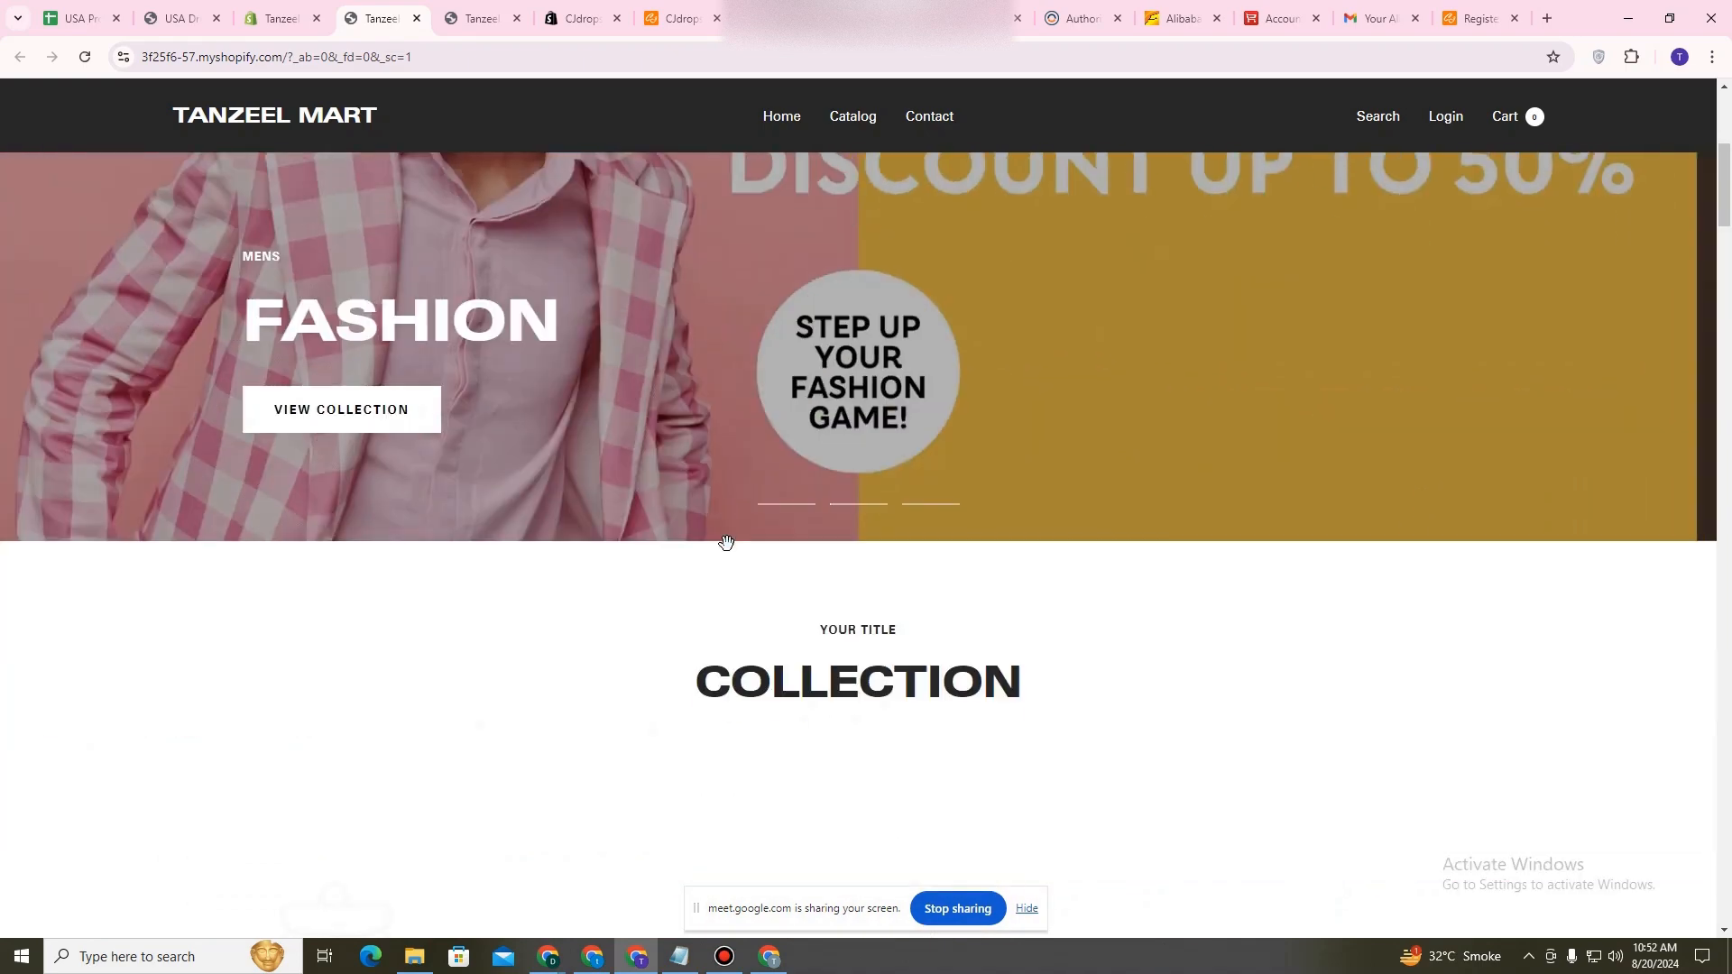
scroll(726, 542, "down", 4)
scroll(726, 550, "up", 8)
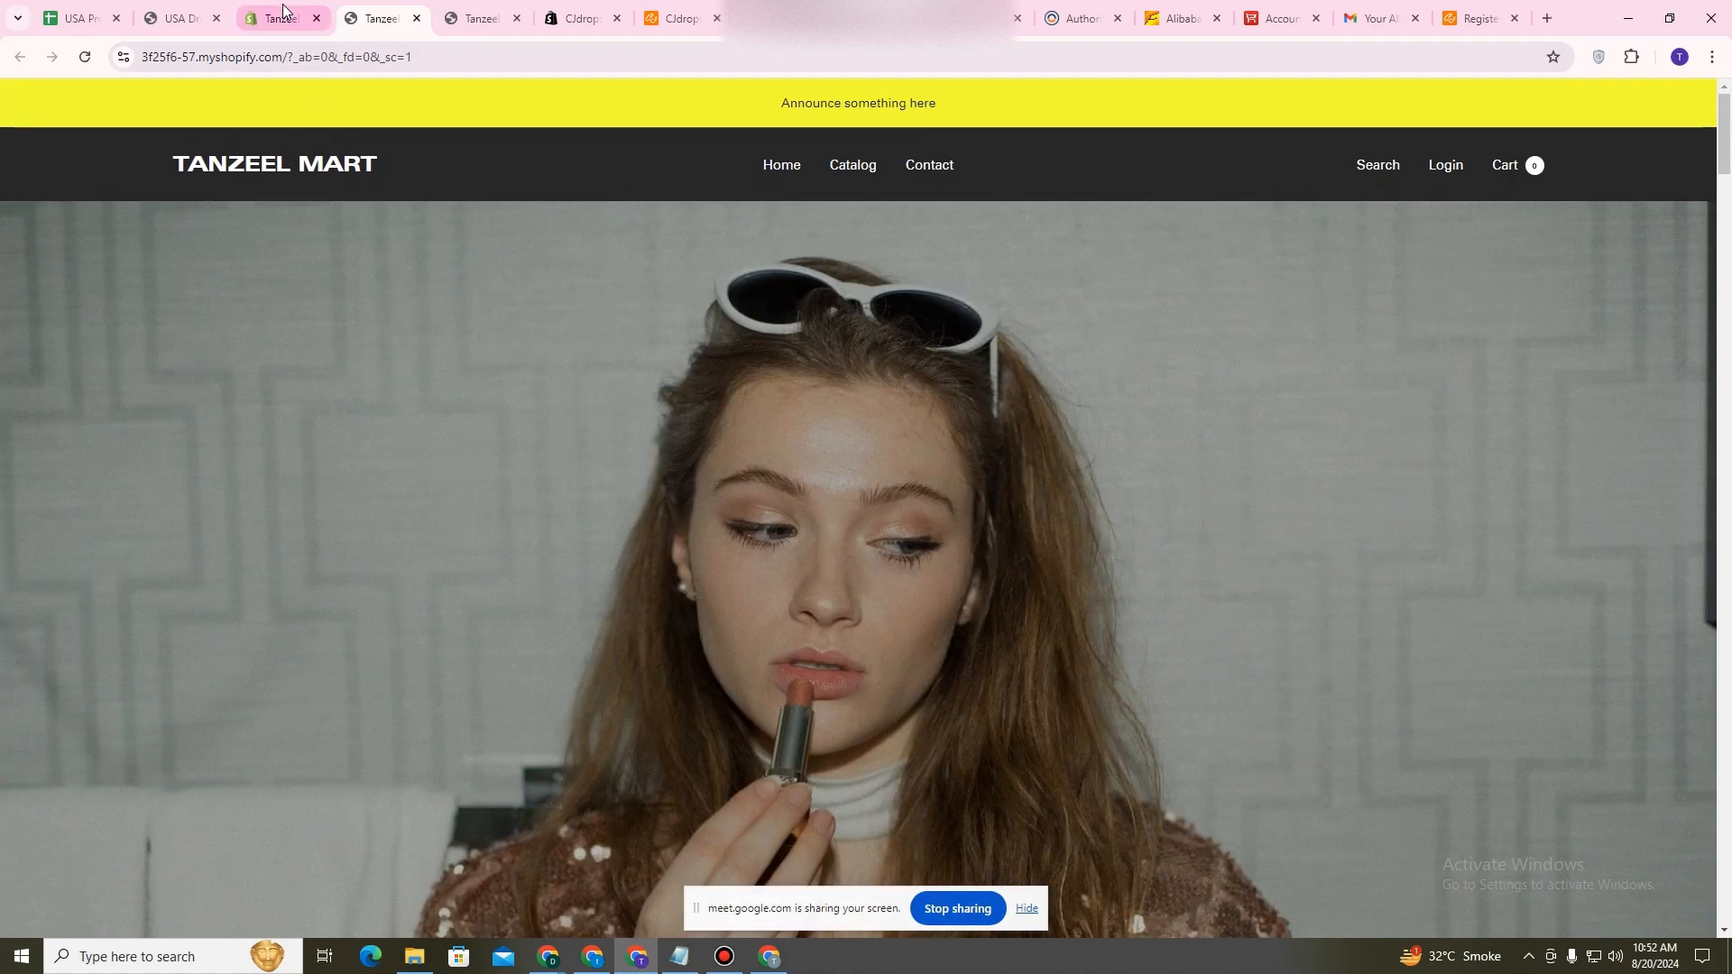
Return to the theme editor and look through the home page sections, from the slideshow and featured collections to the image with text.
left_click(283, 7)
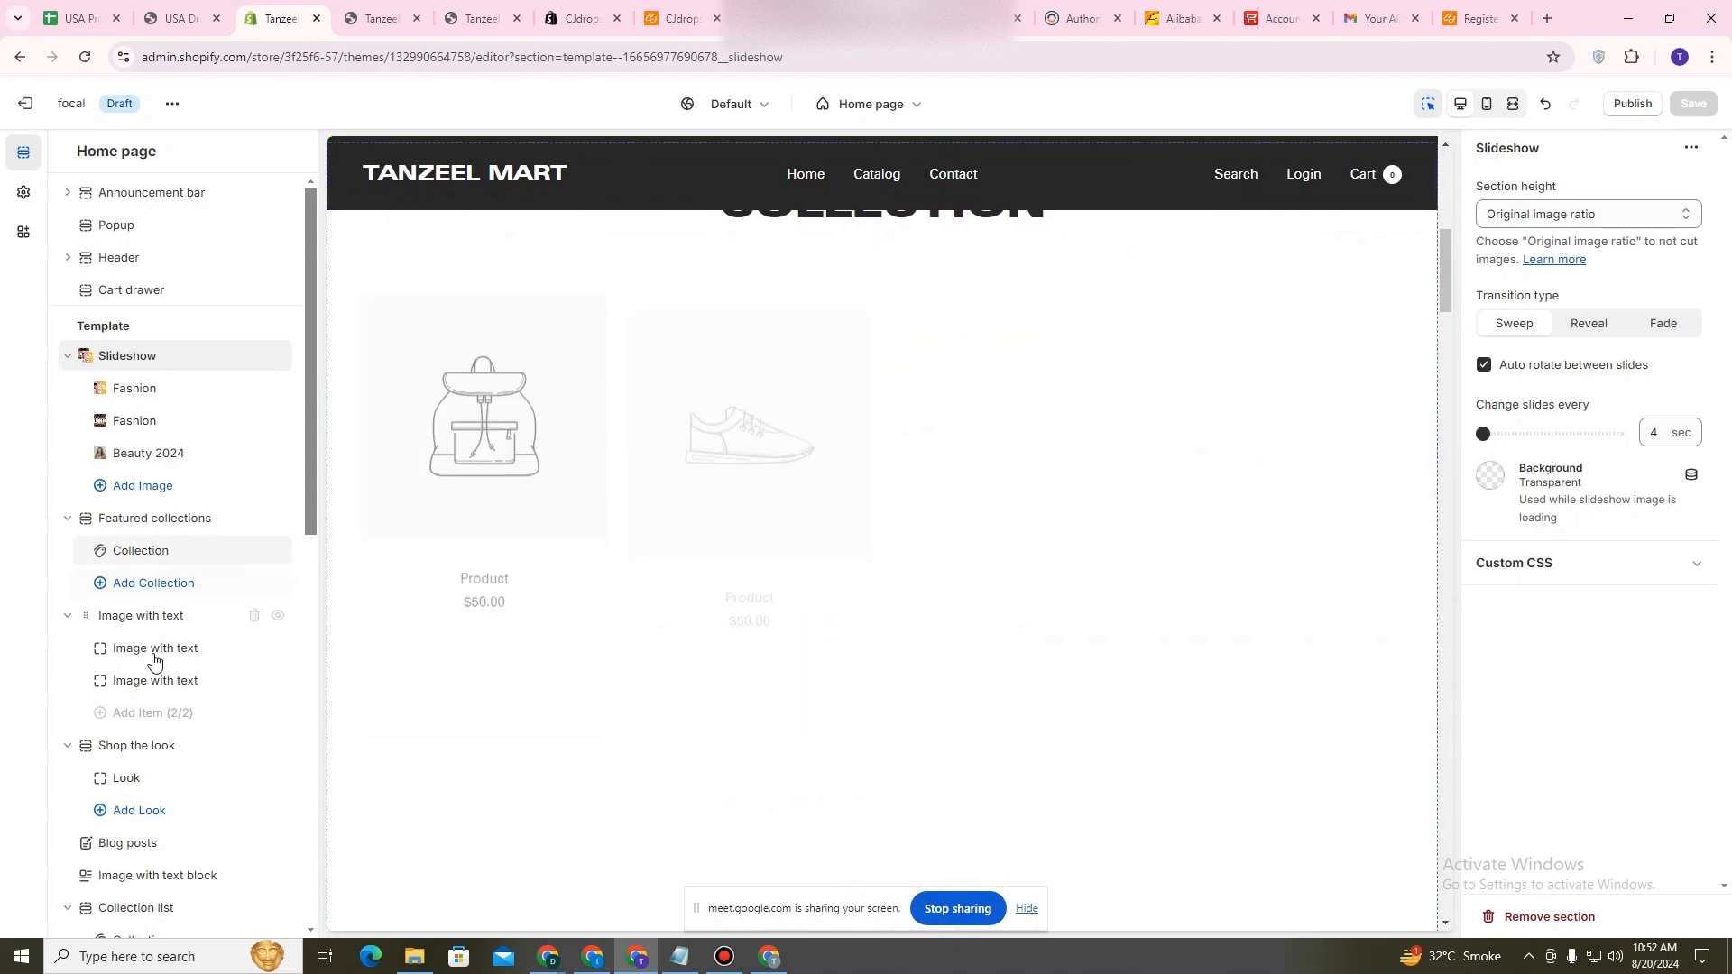
scroll(158, 658, "down", 6)
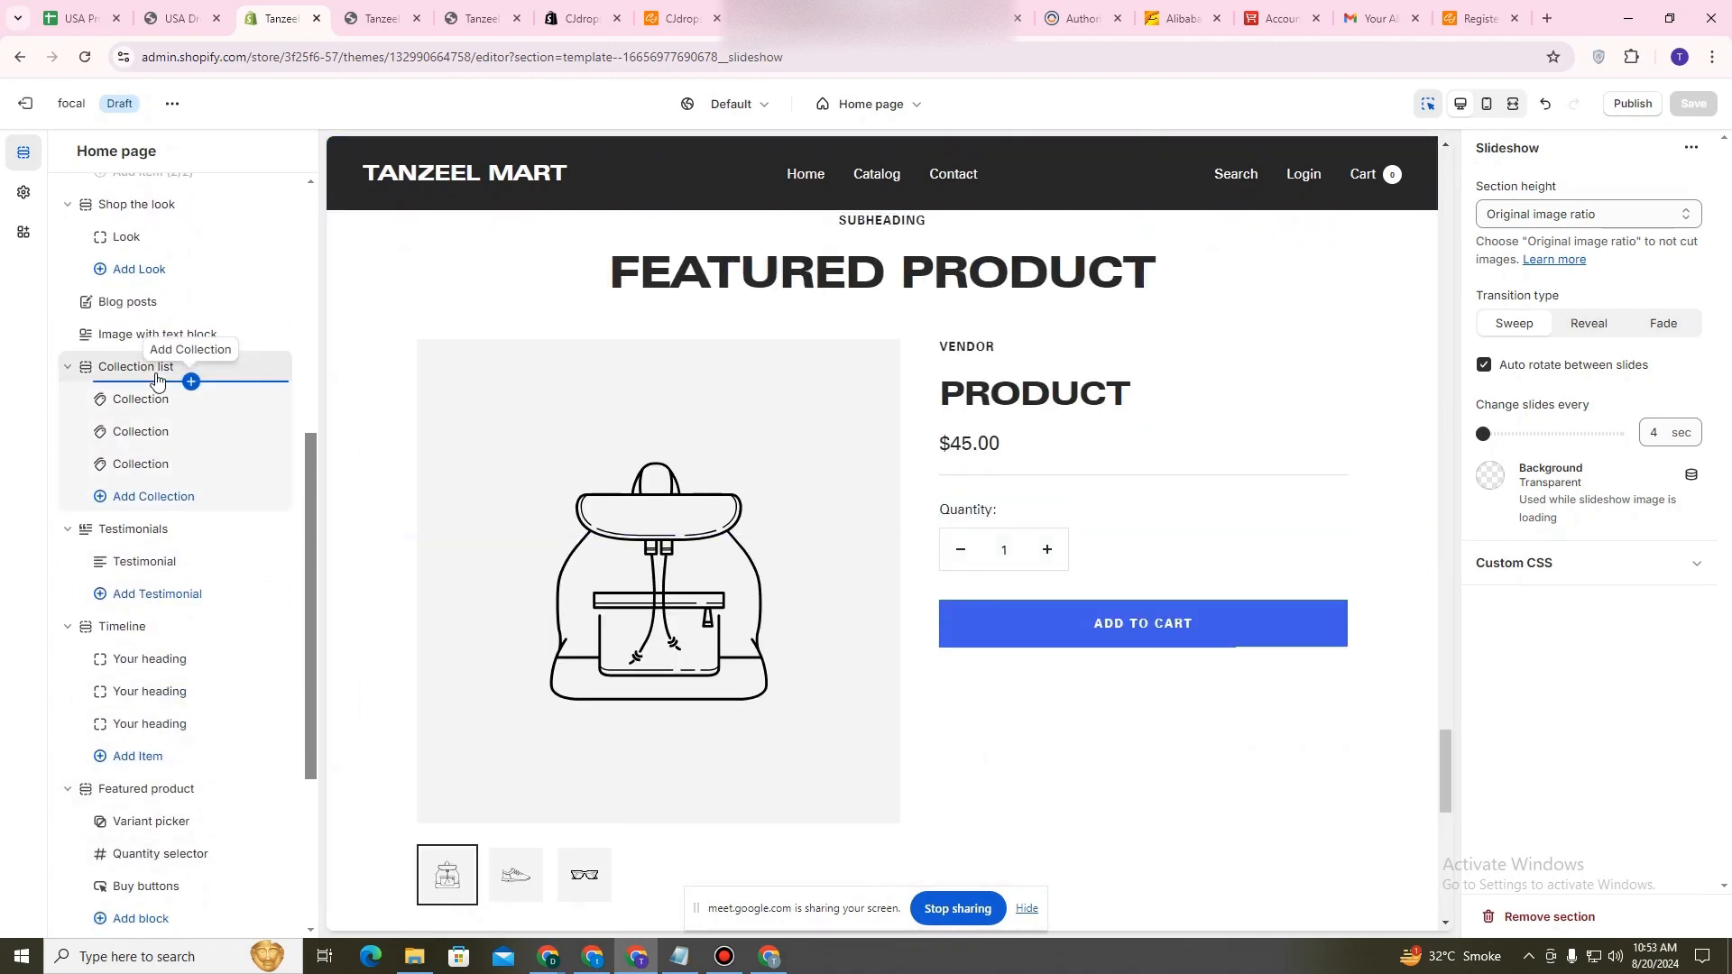
scroll(158, 505, "up", 6)
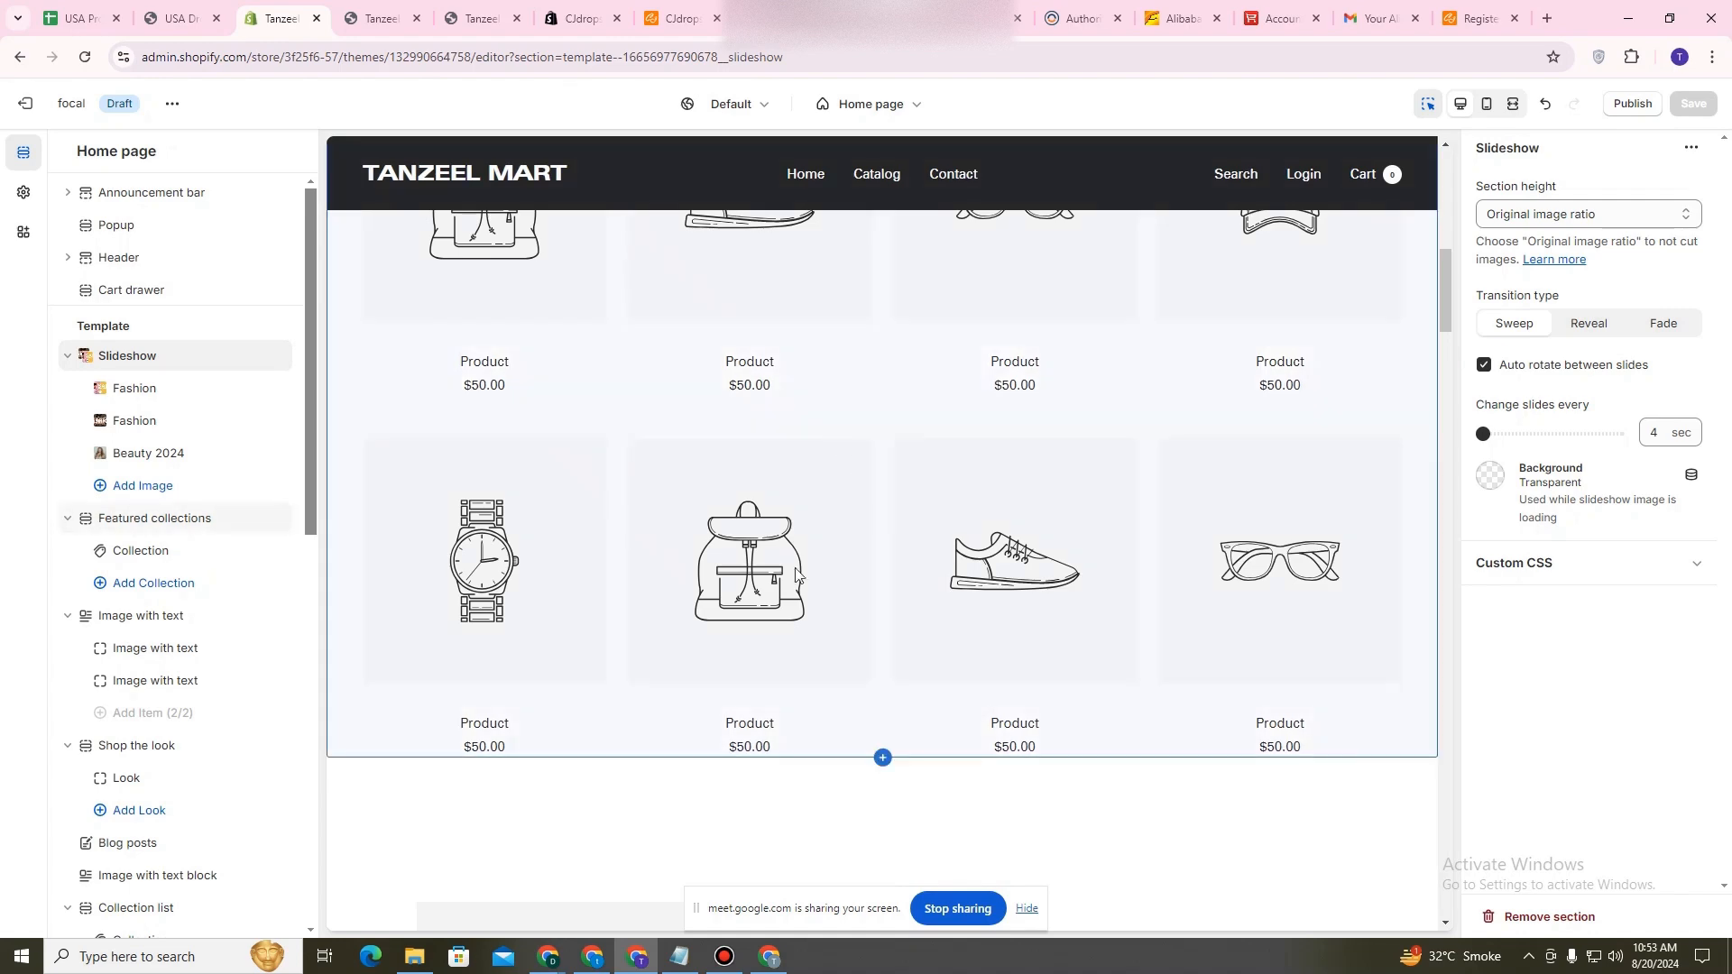
scroll(595, 586, "down", 3)
scroll(888, 657, "up", 13)
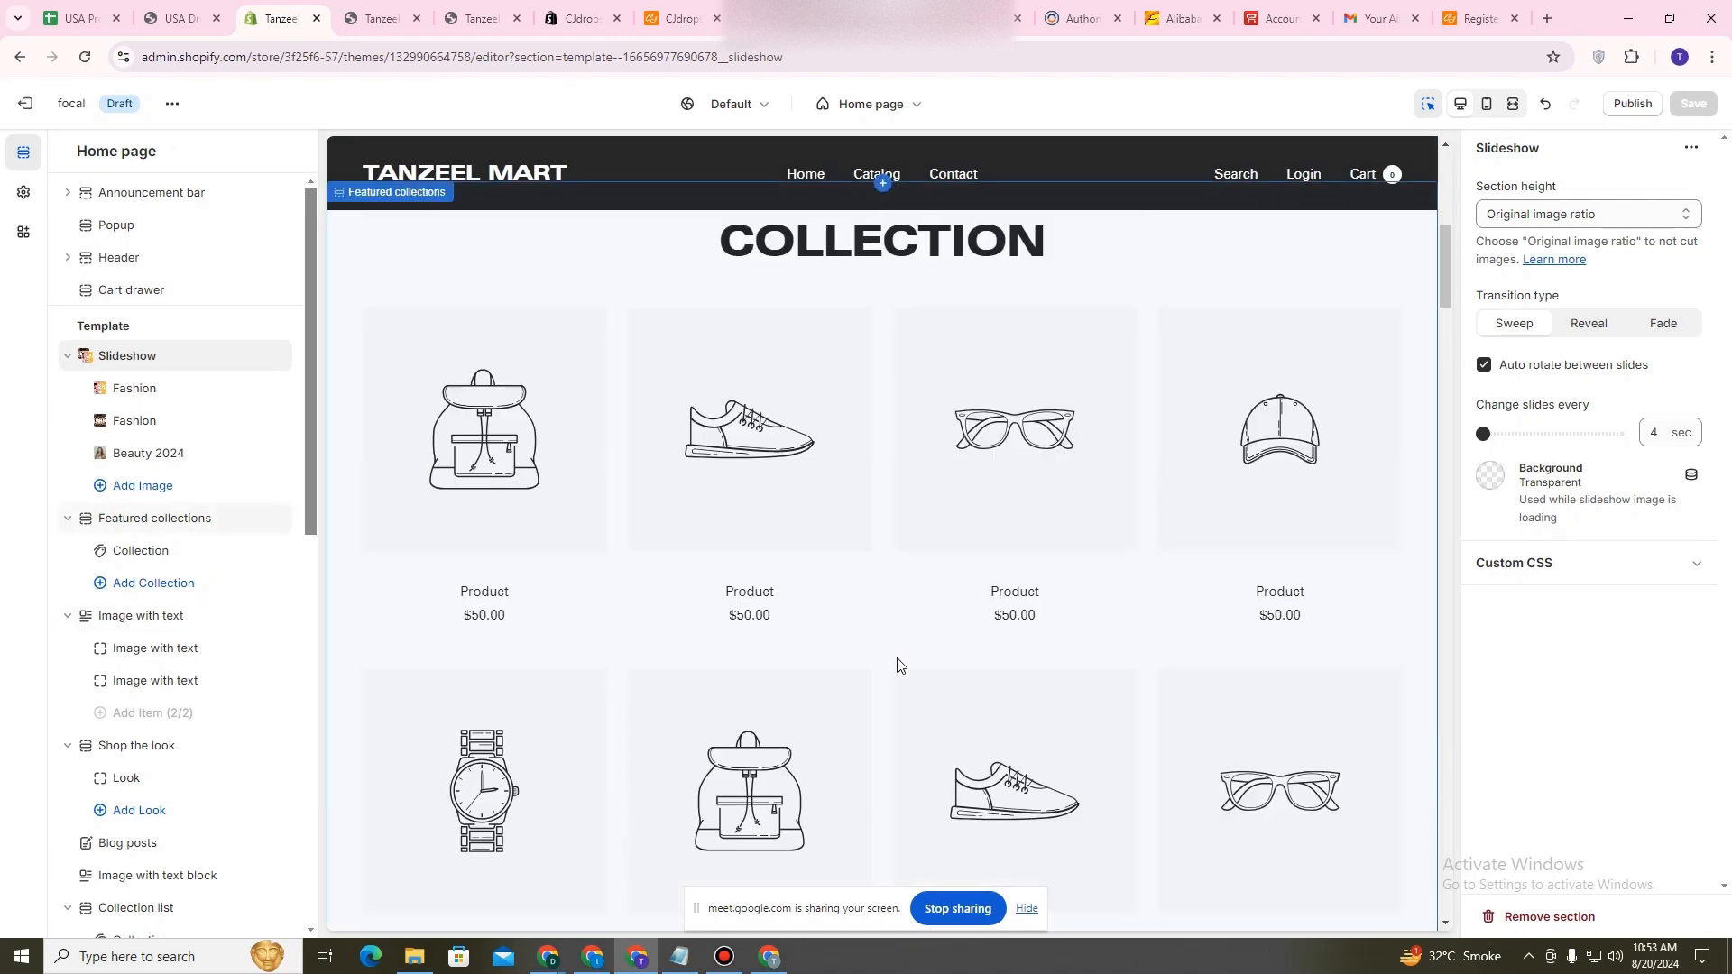
scroll(1214, 701, "up", 1)
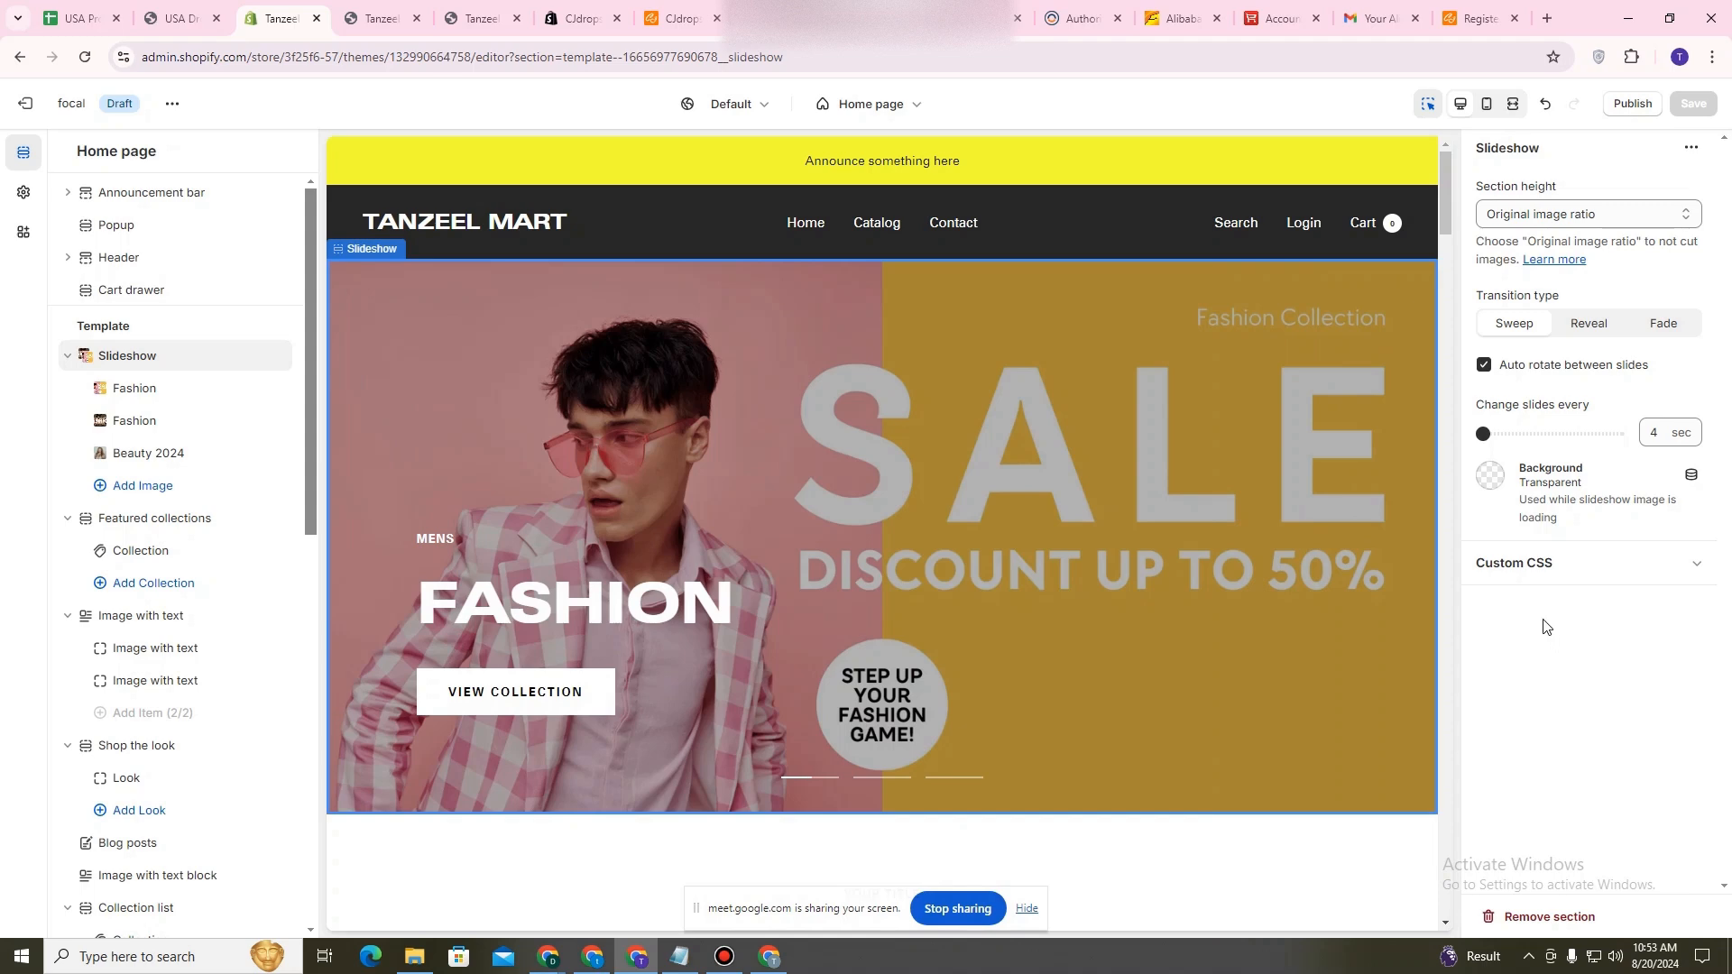
scroll(1240, 622, "down", 5)
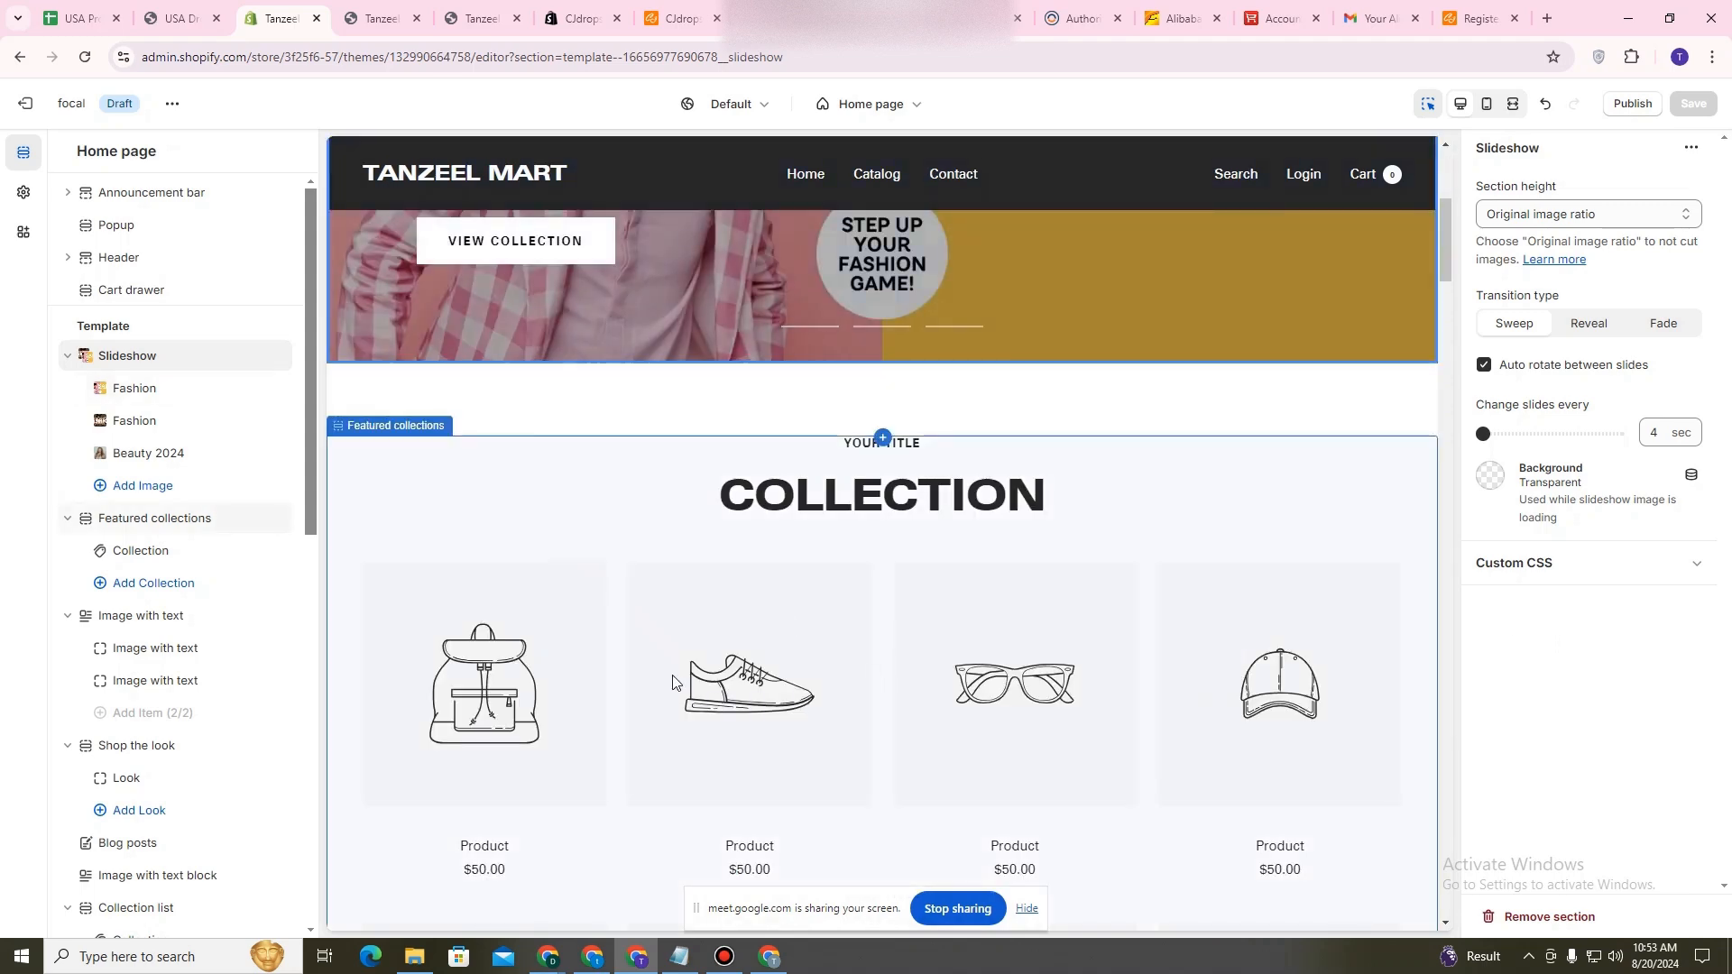
scroll(672, 683, "down", 10)
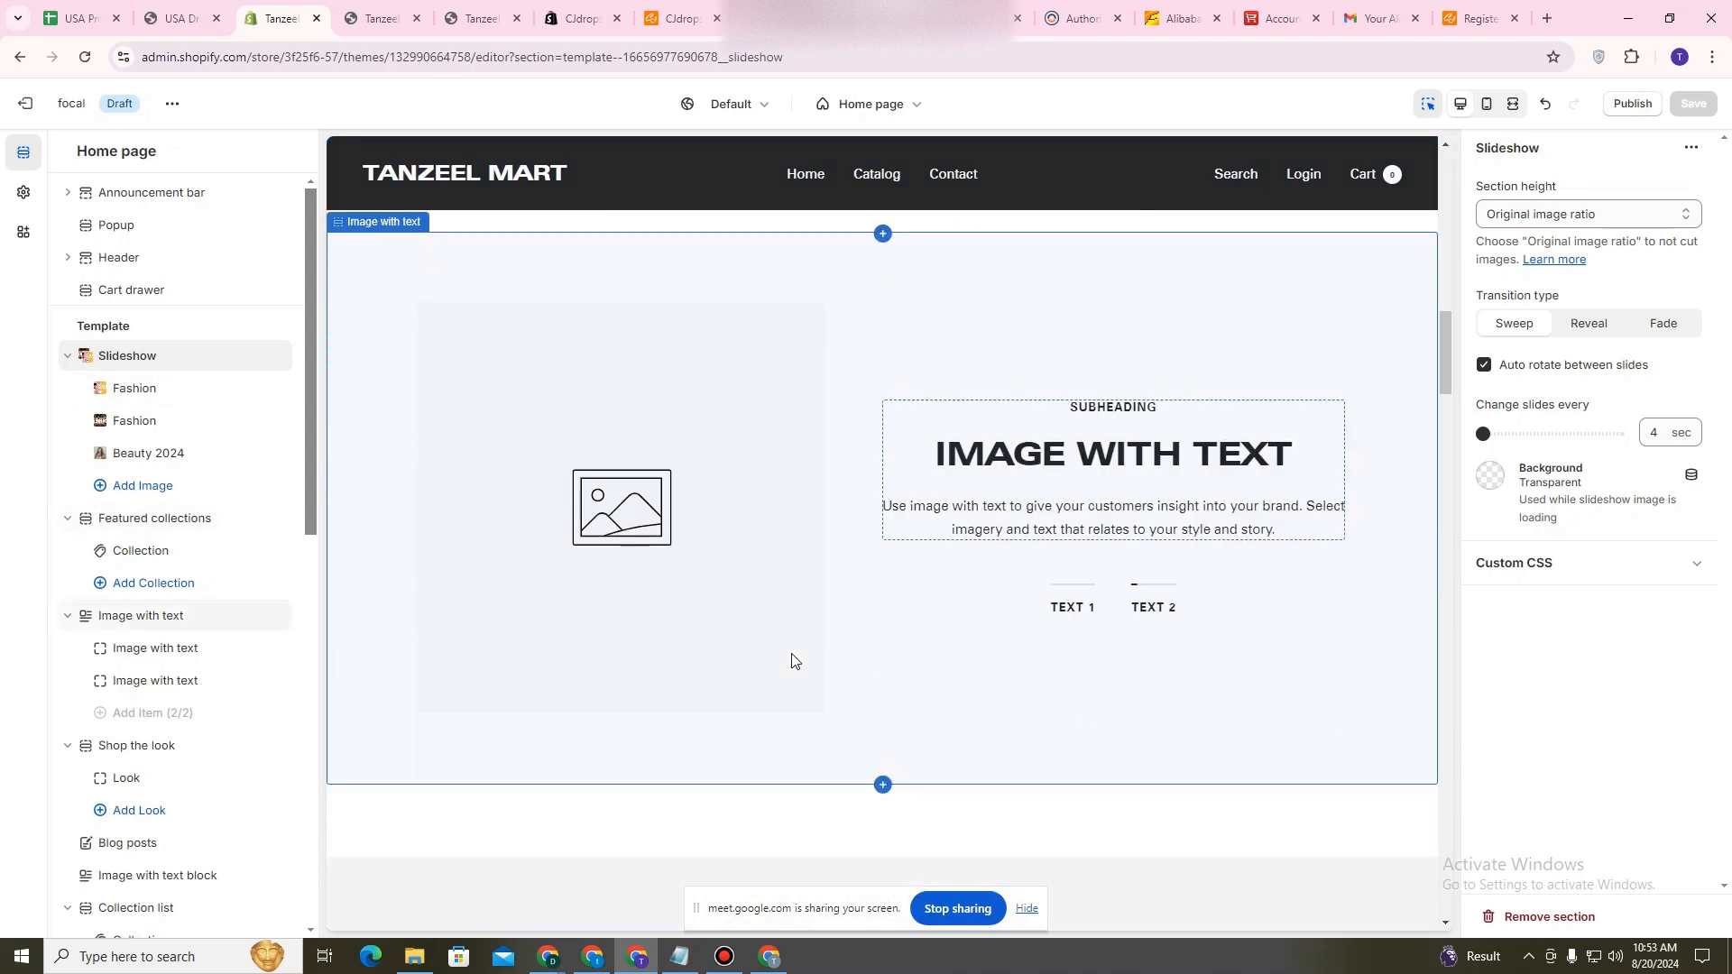
scroll(798, 655, "up", 12)
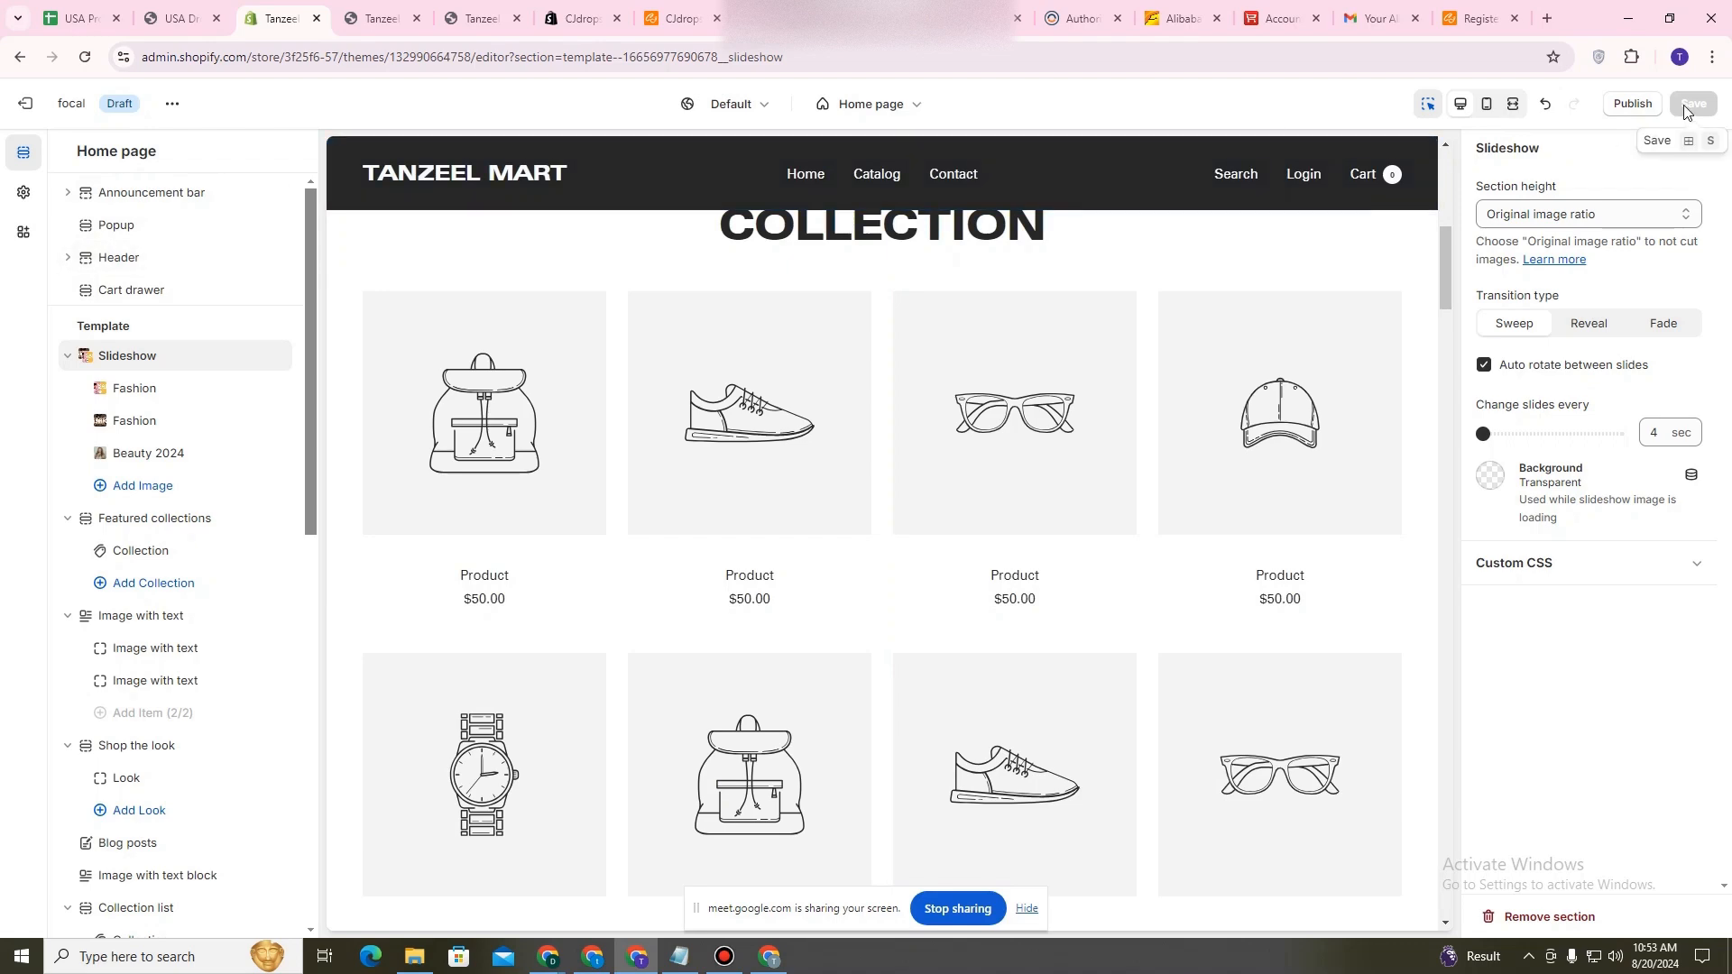
scroll(1335, 397, "up", 10)
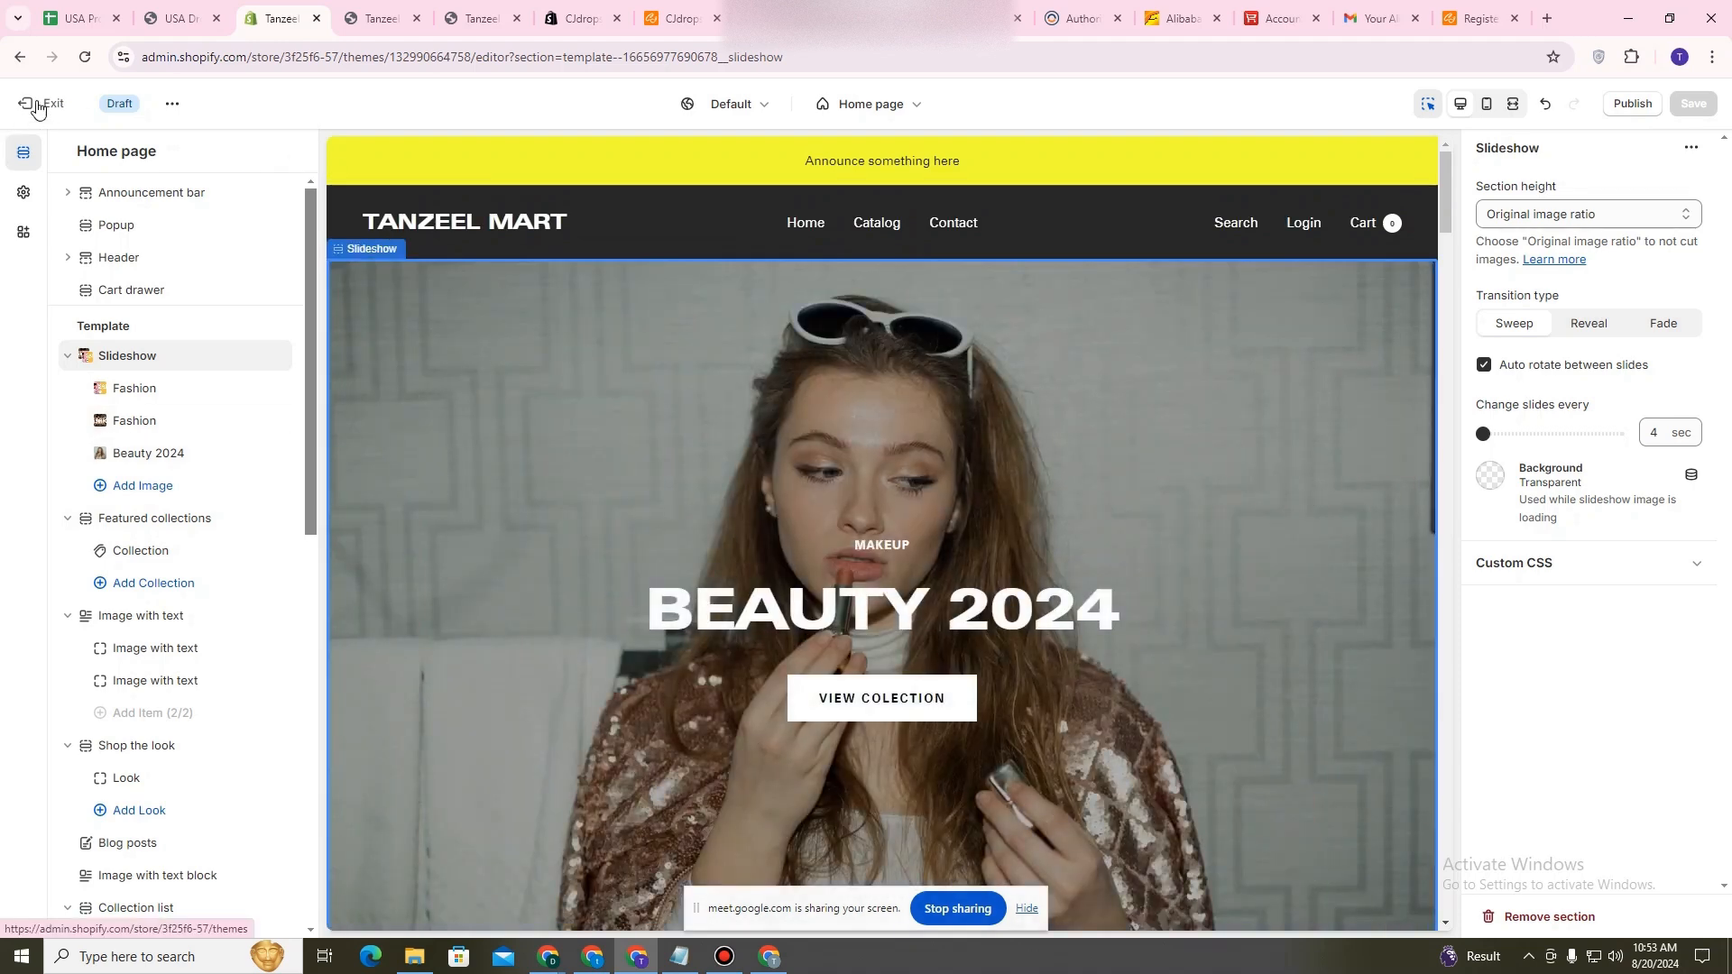
Leave the theme editor and delete the default Home page collection from the store's product collections.
left_click(36, 107)
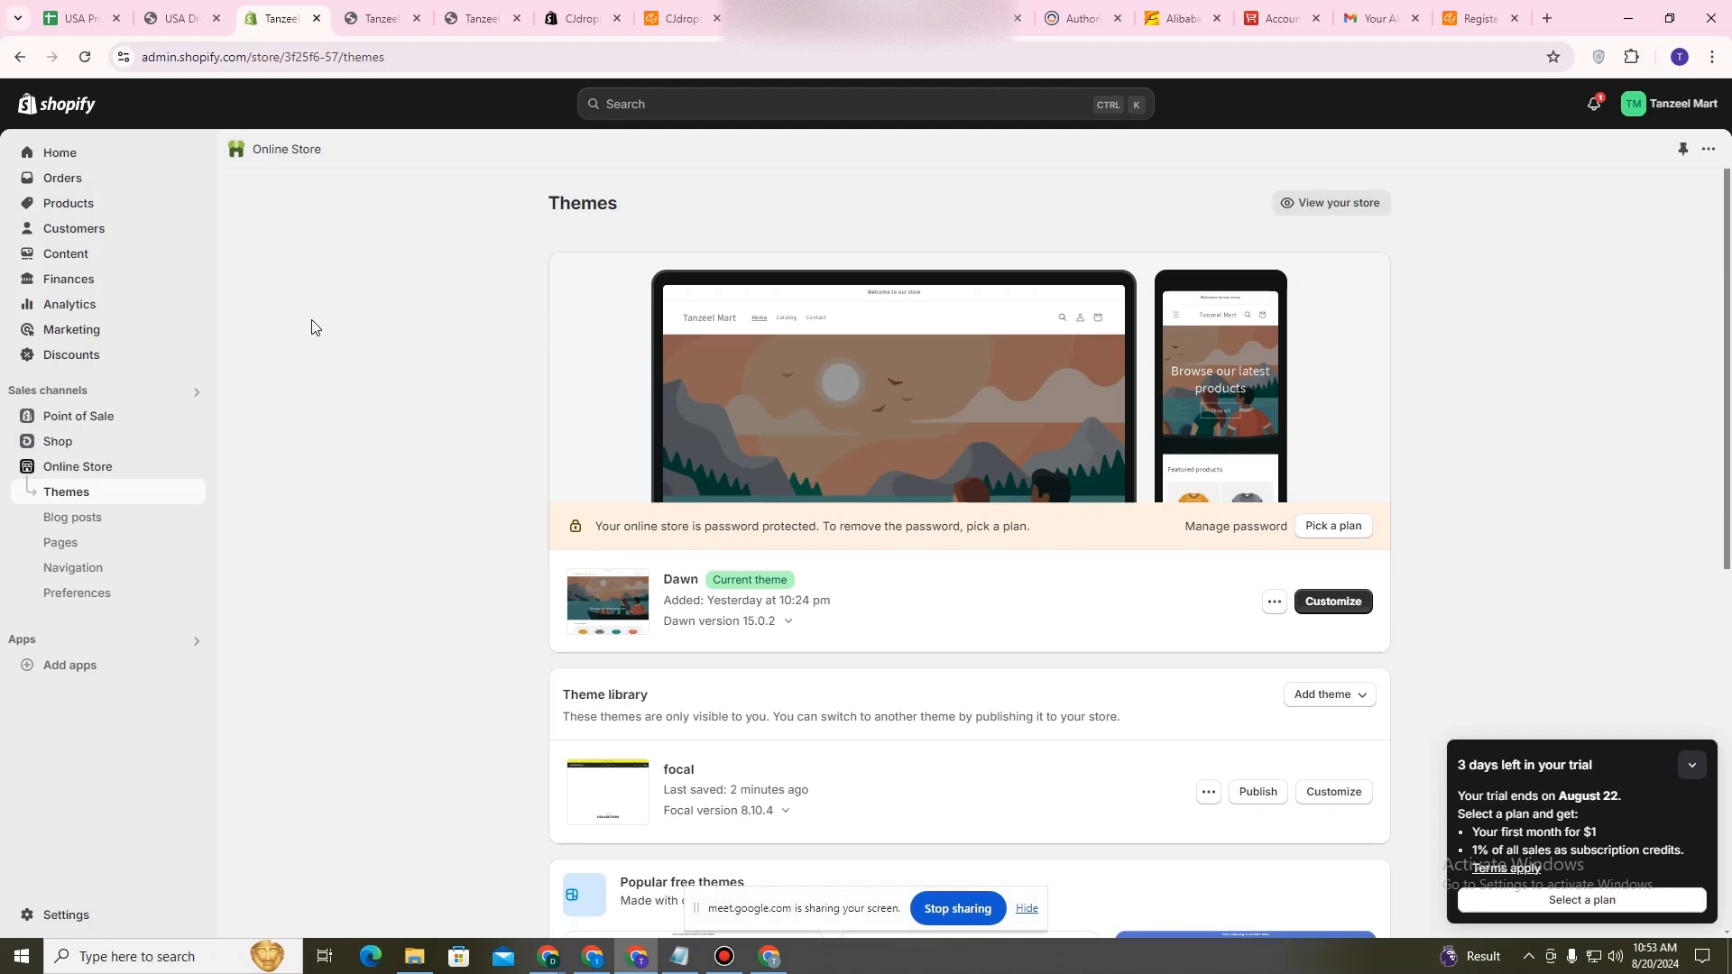
left_click(65, 204)
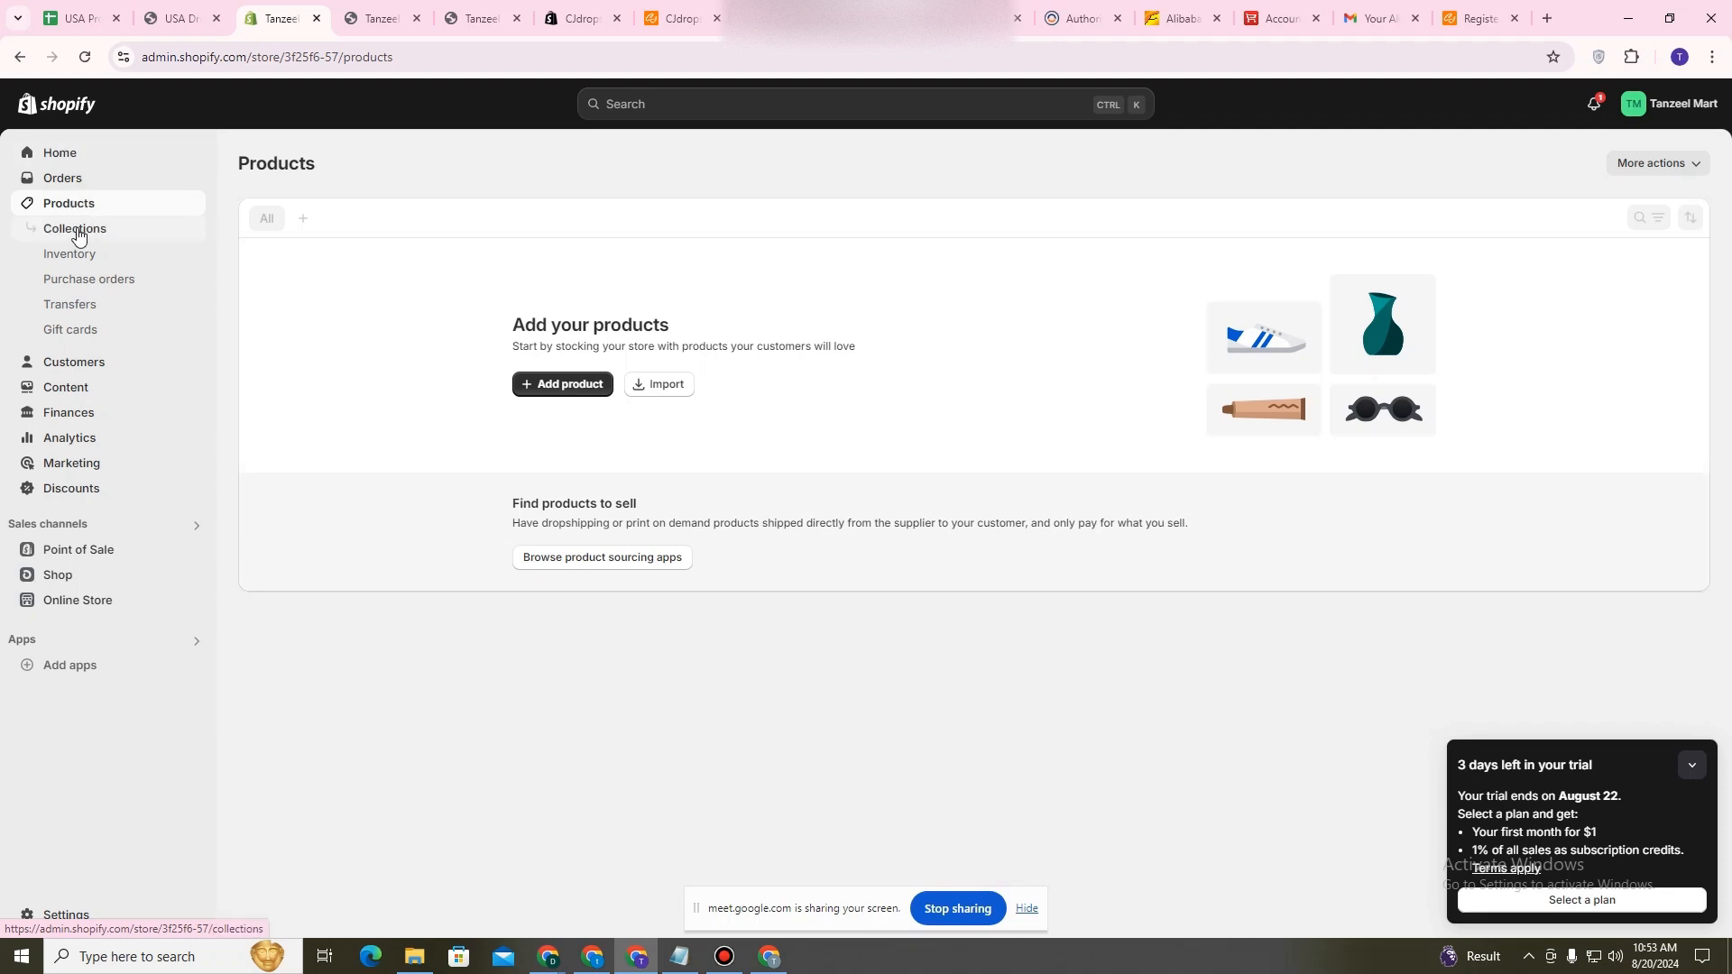
left_click(79, 234)
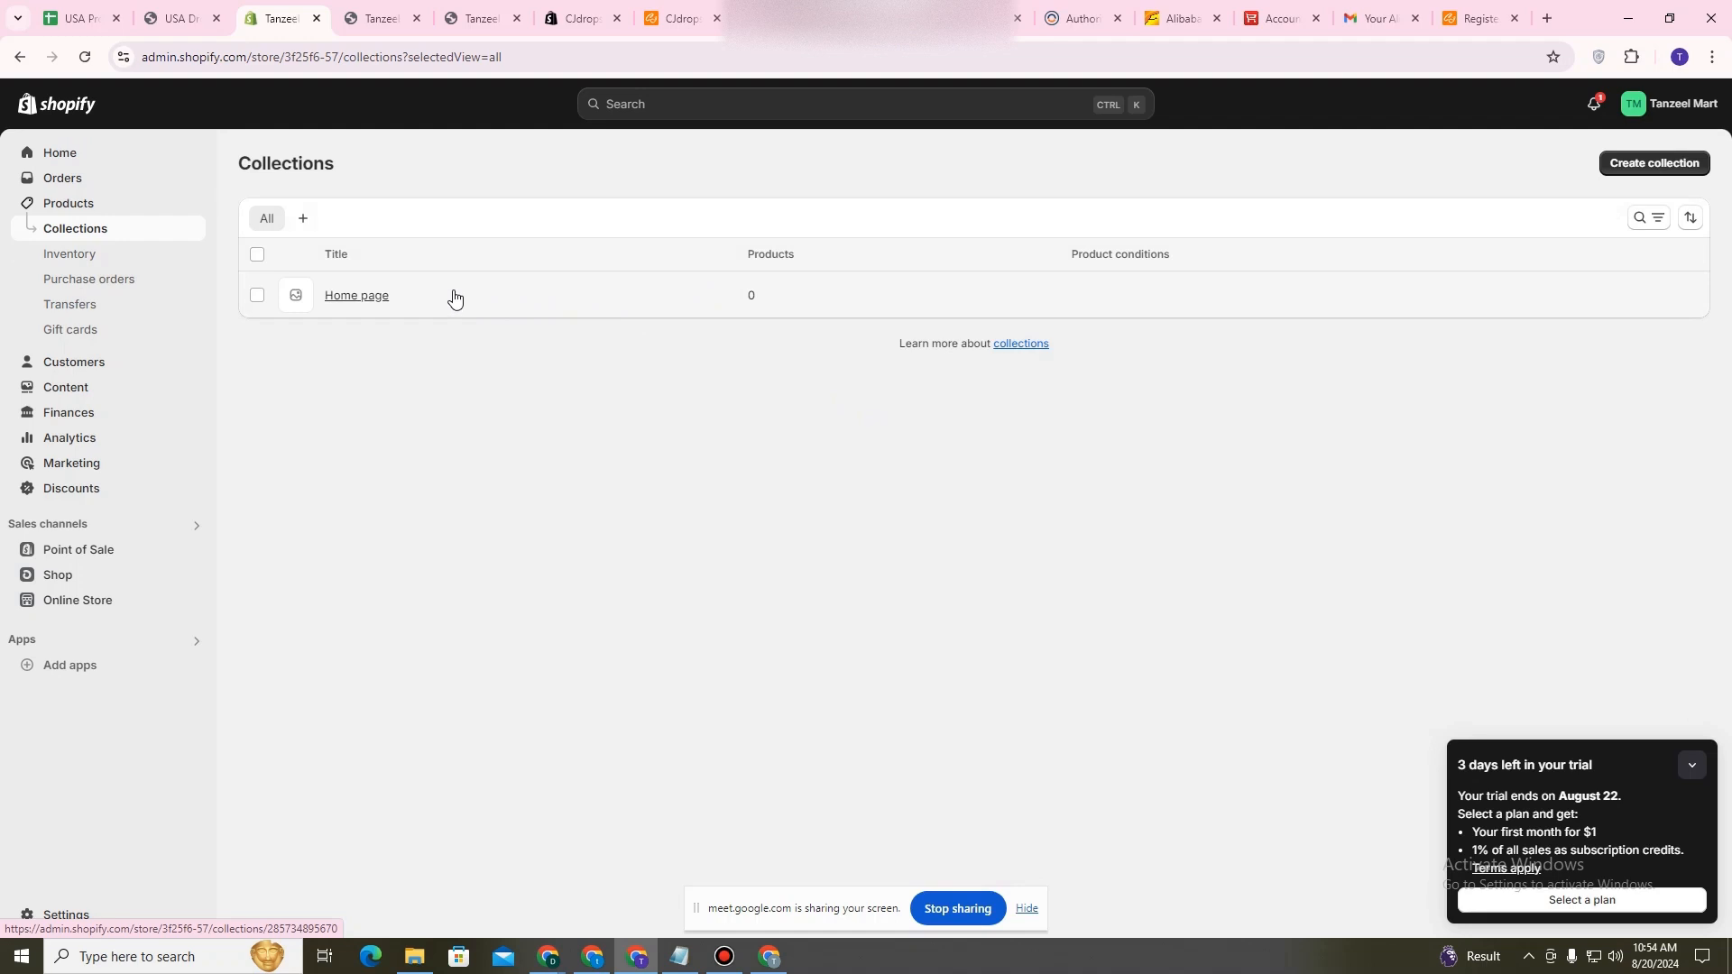
left_click(383, 298)
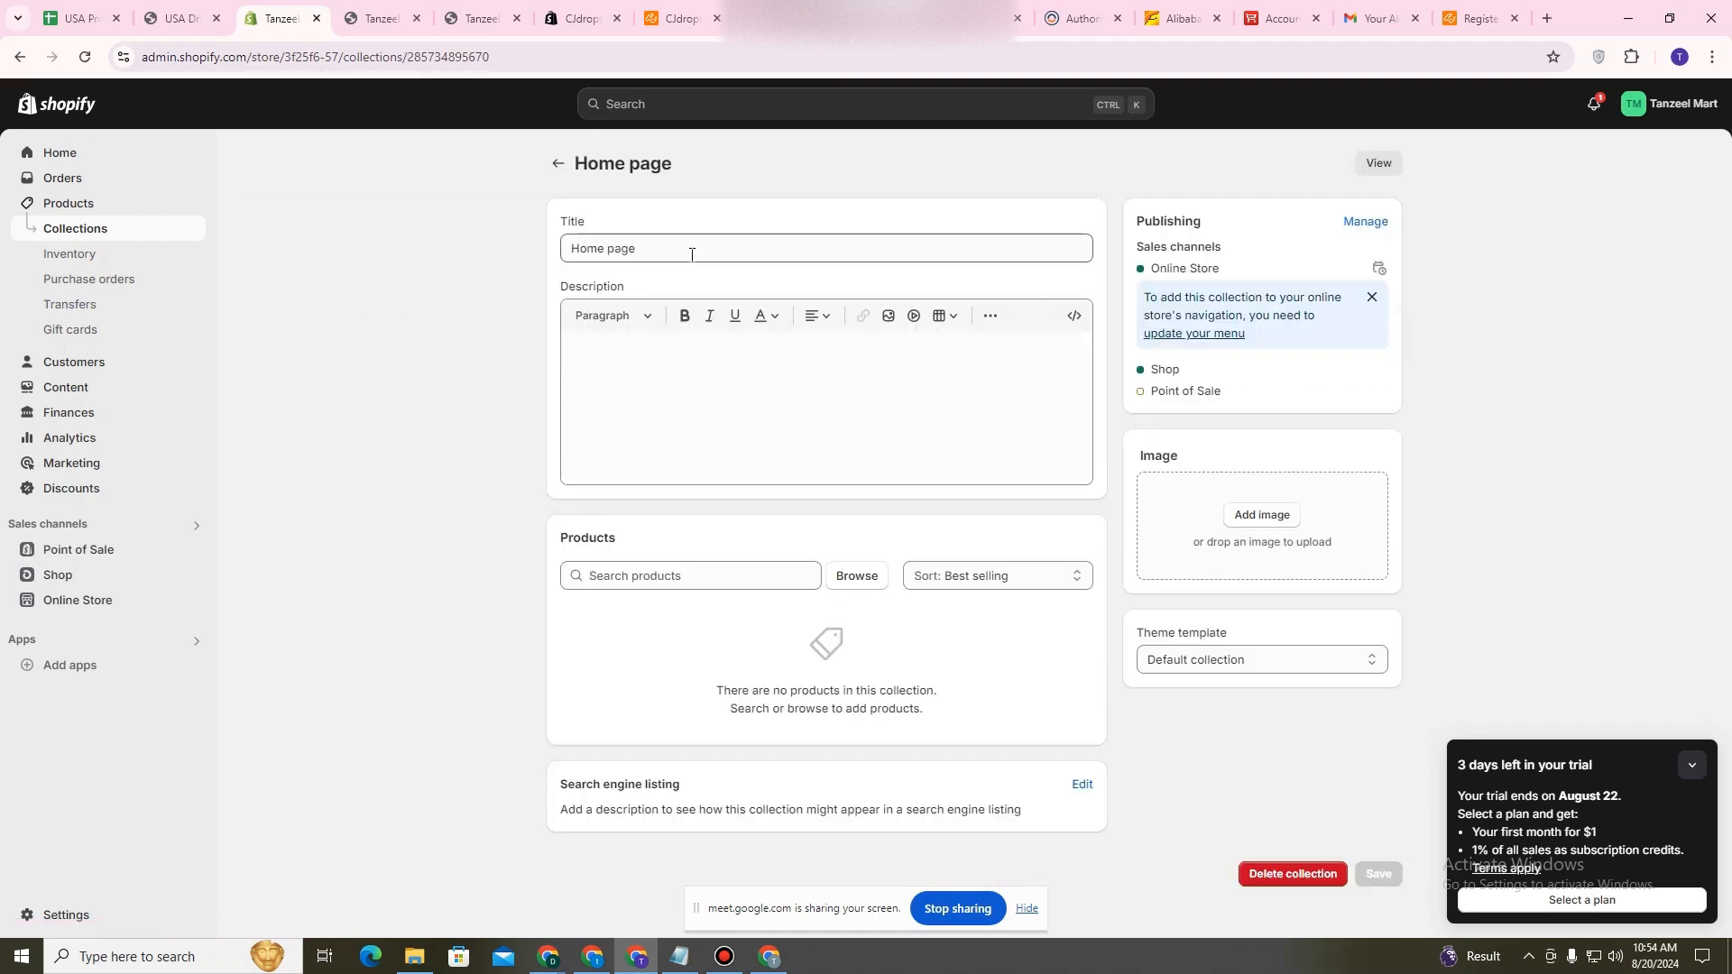
left_click(1304, 882)
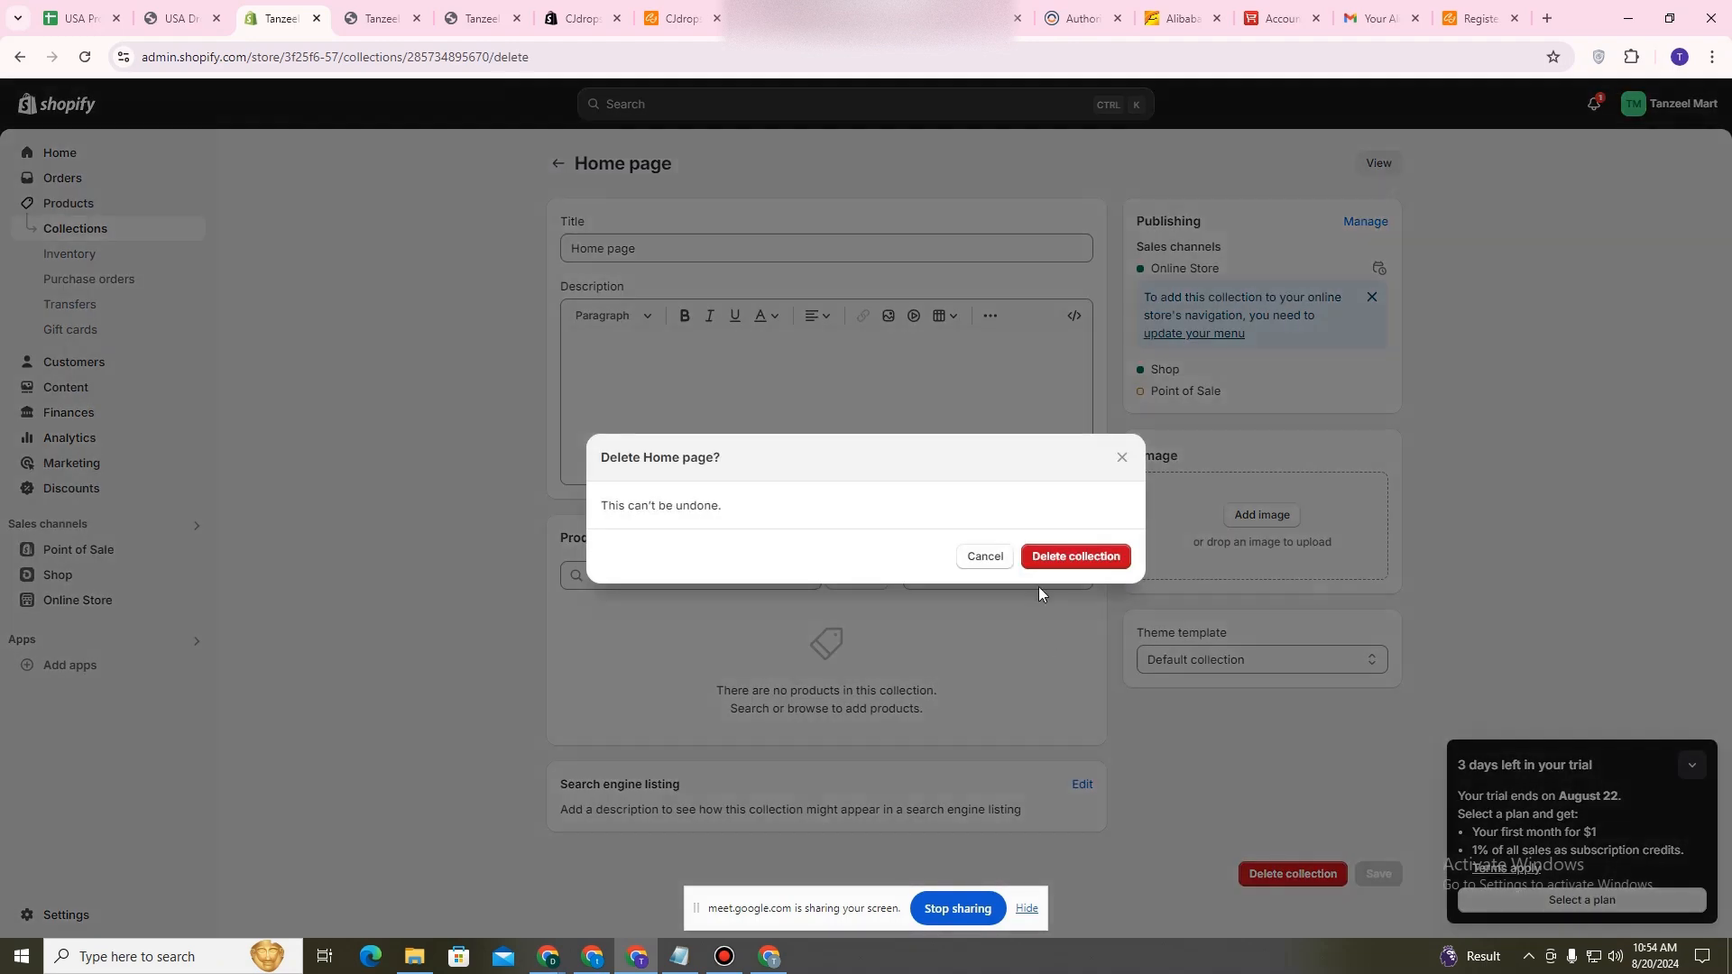
left_click(1057, 559)
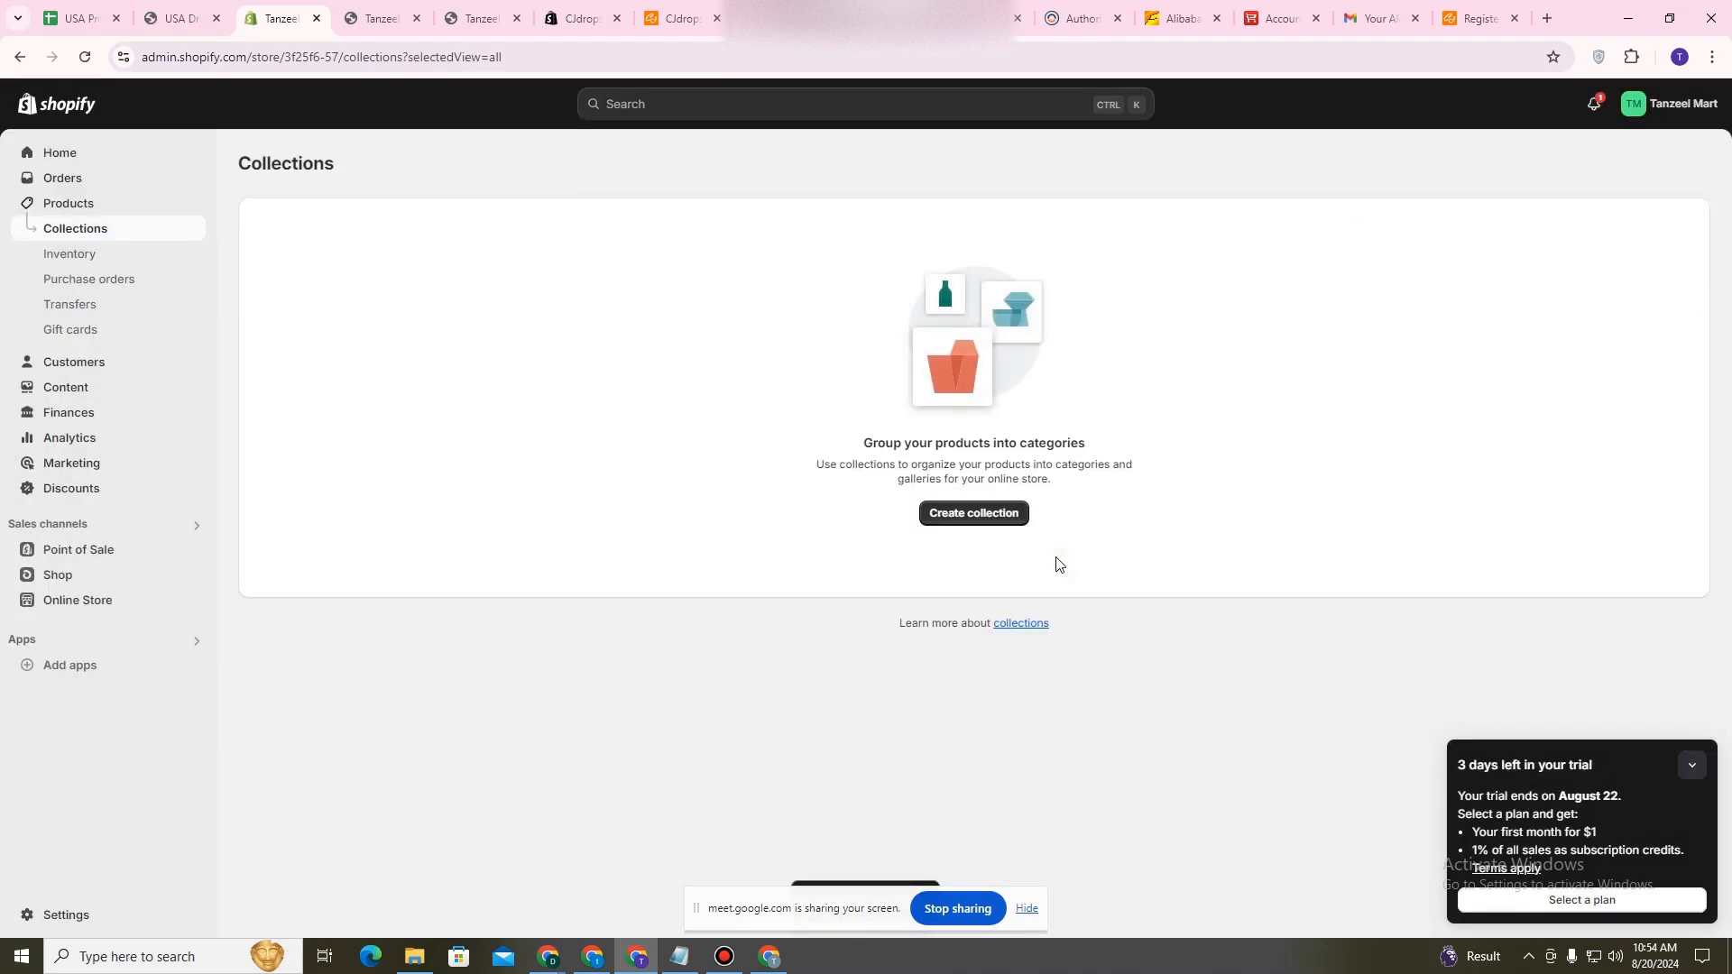
Create and save a manual collection titled Home & Garden, and glance at the storefront preview.
left_click(977, 512)
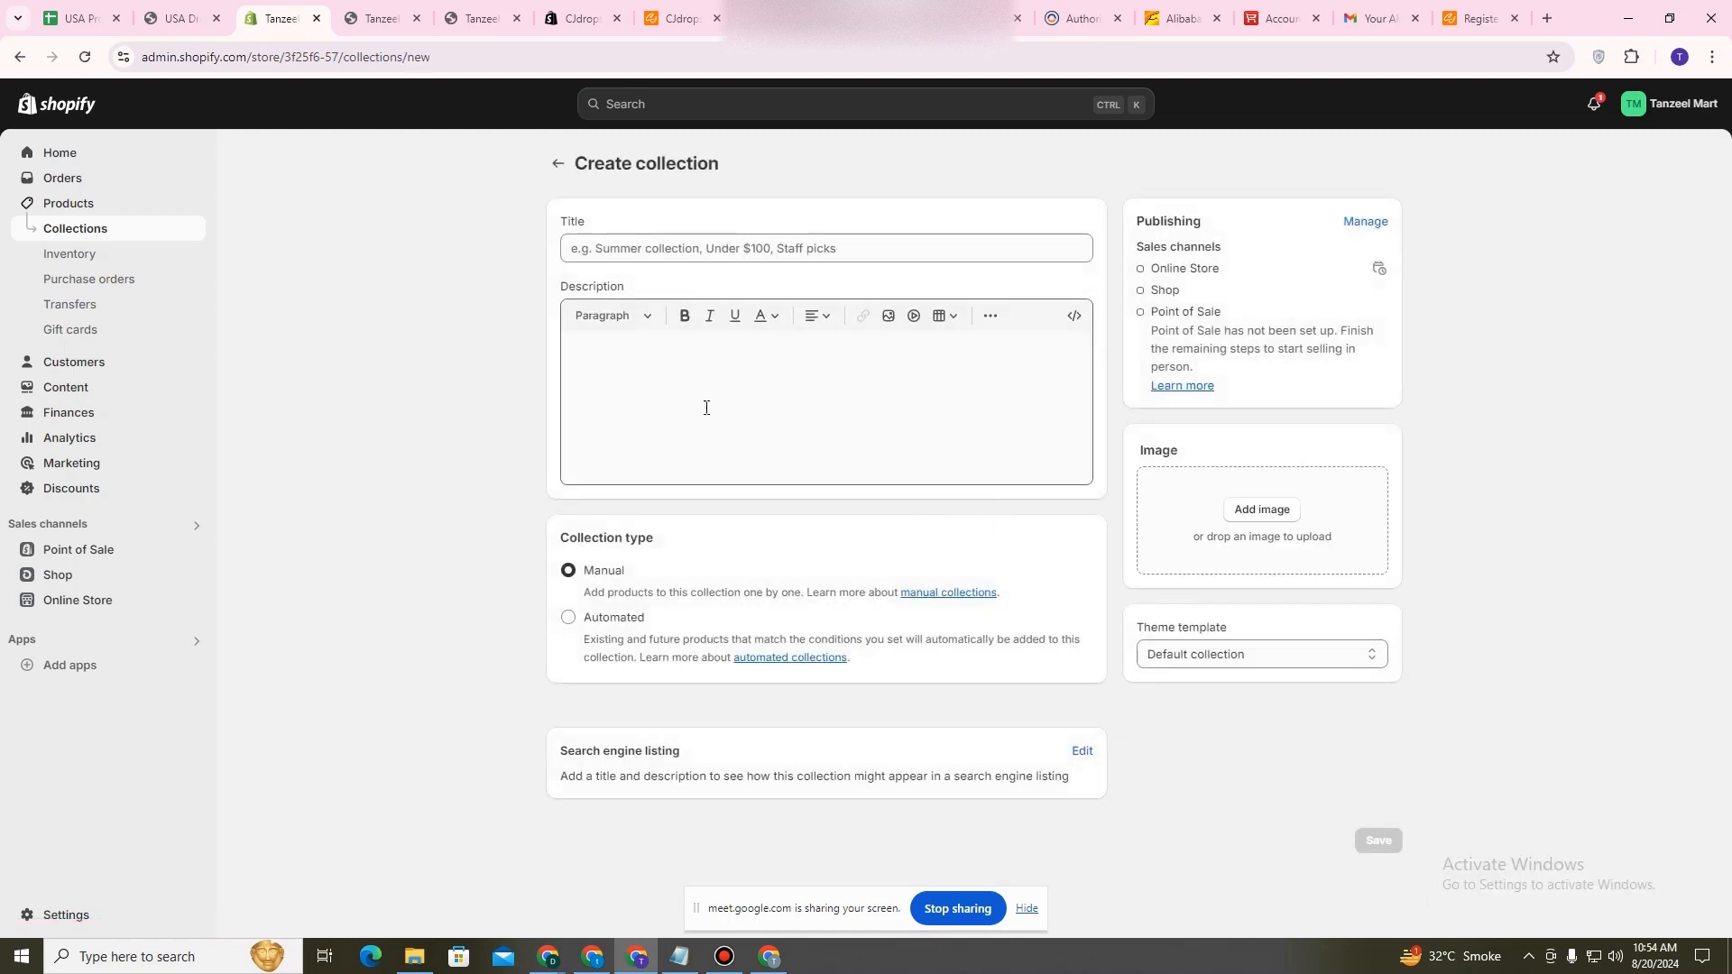
left_click(744, 249)
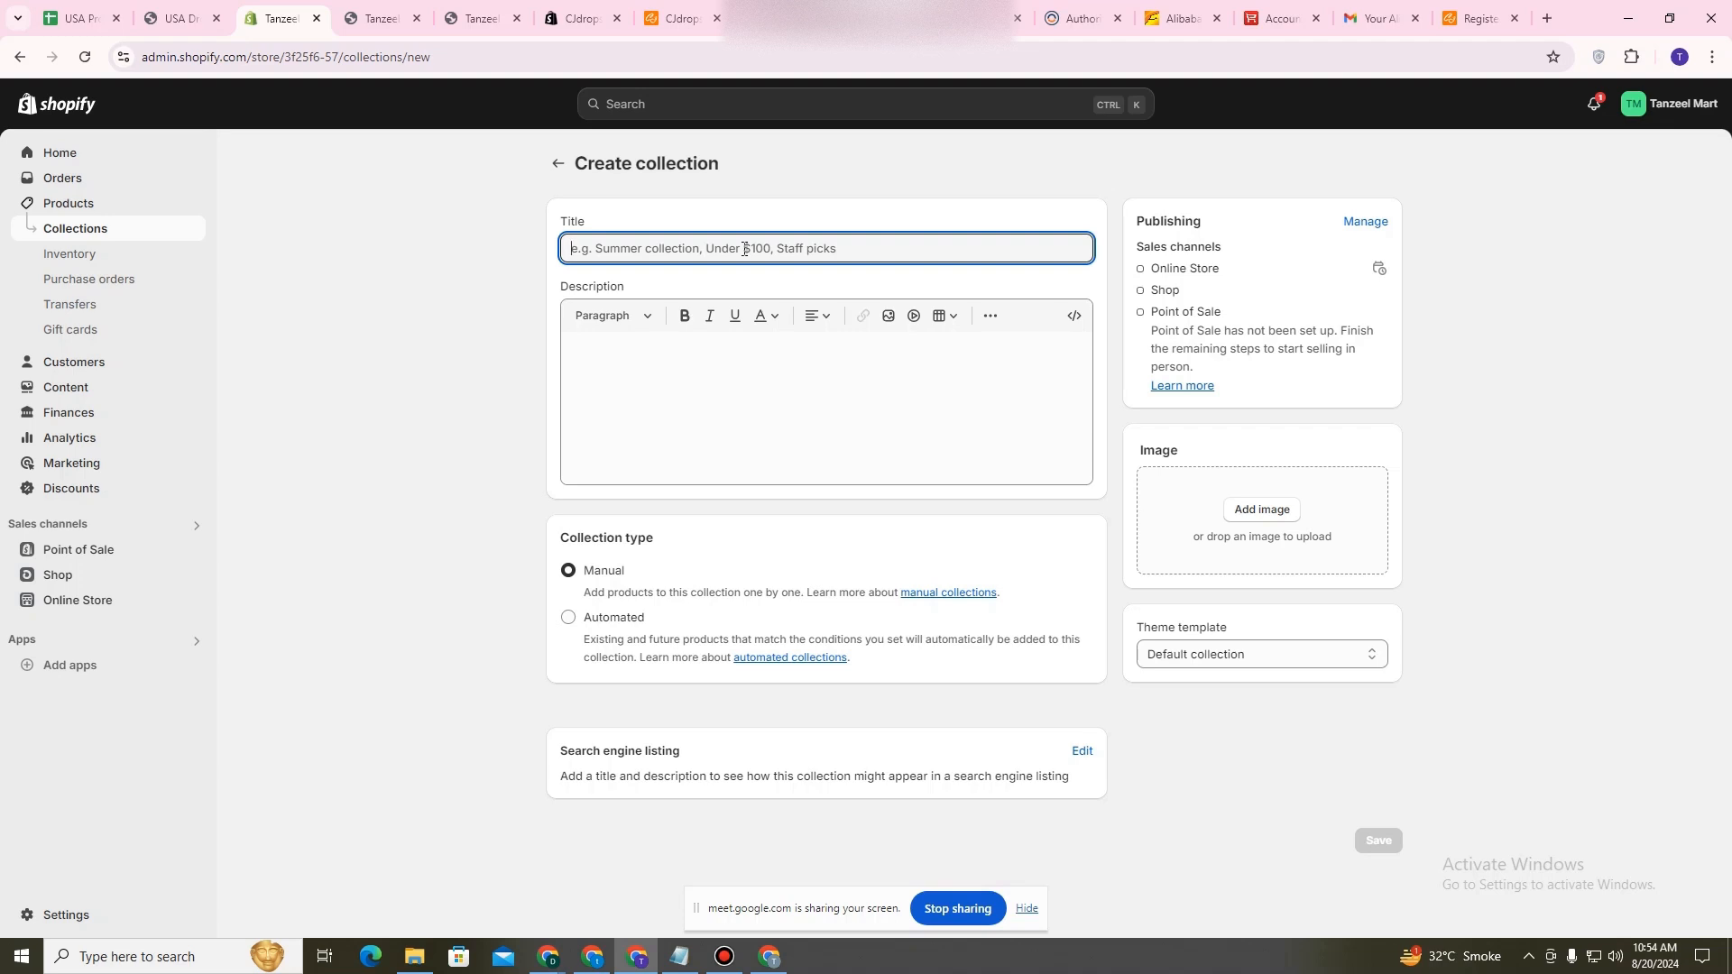
type("Home")
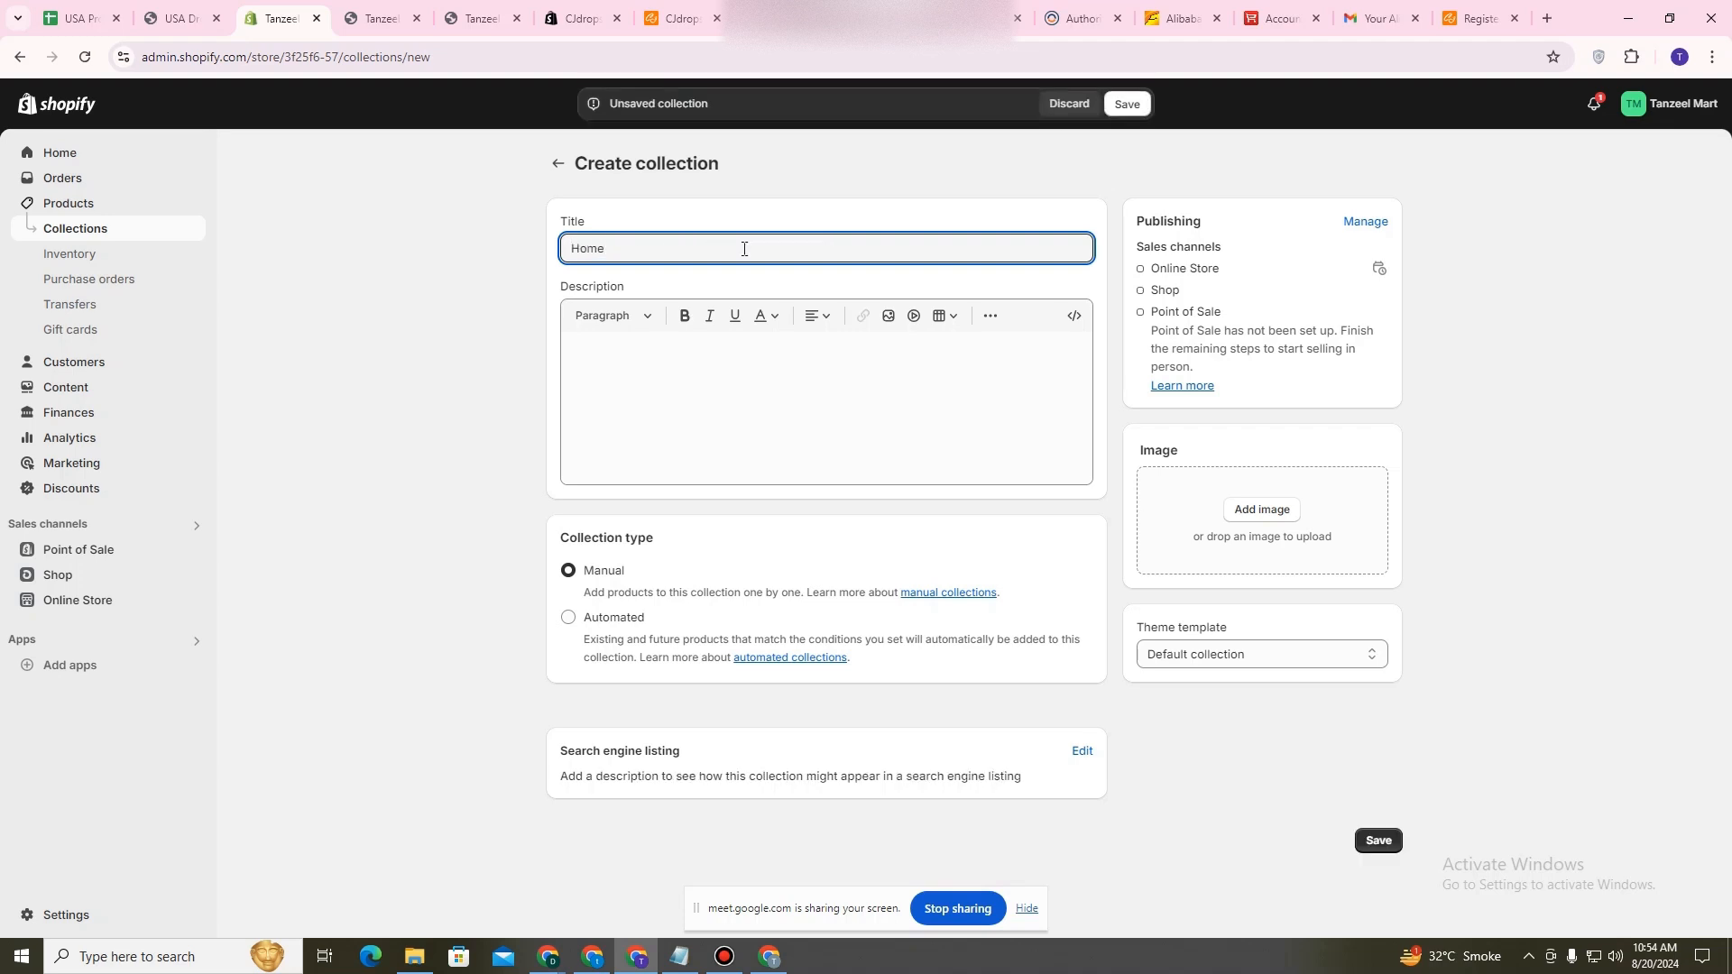
type("s")
key("BackSpace")
type("& Garden")
left_click(1134, 107)
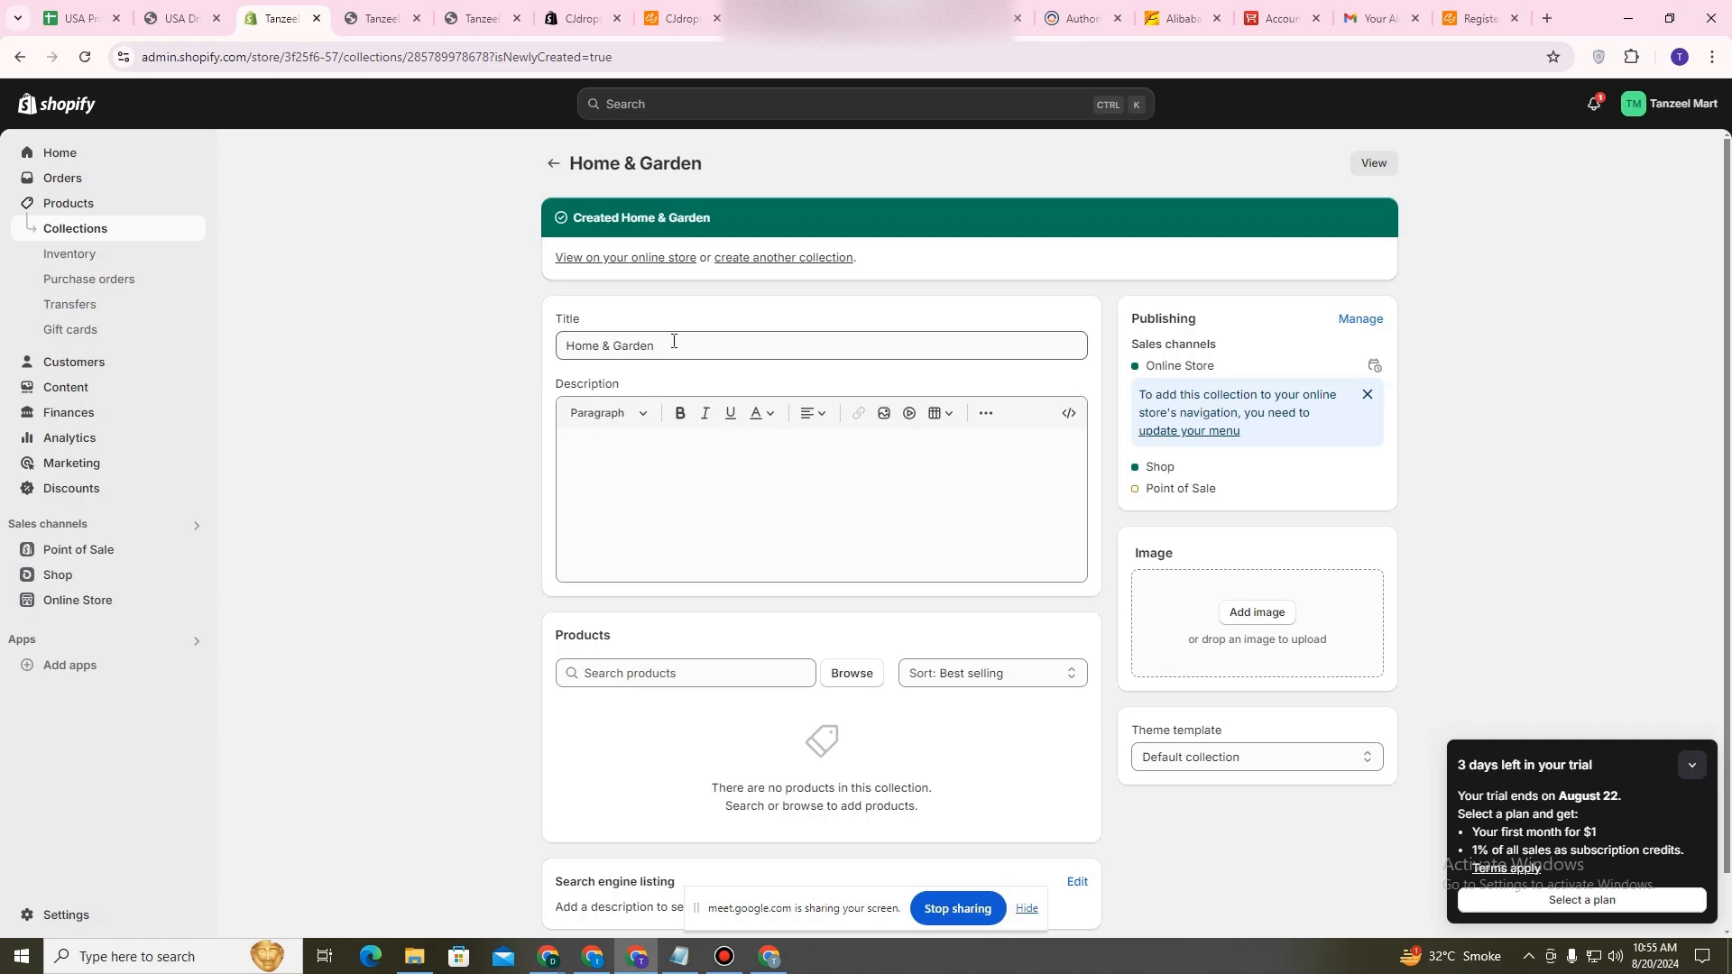
left_click(374, 18)
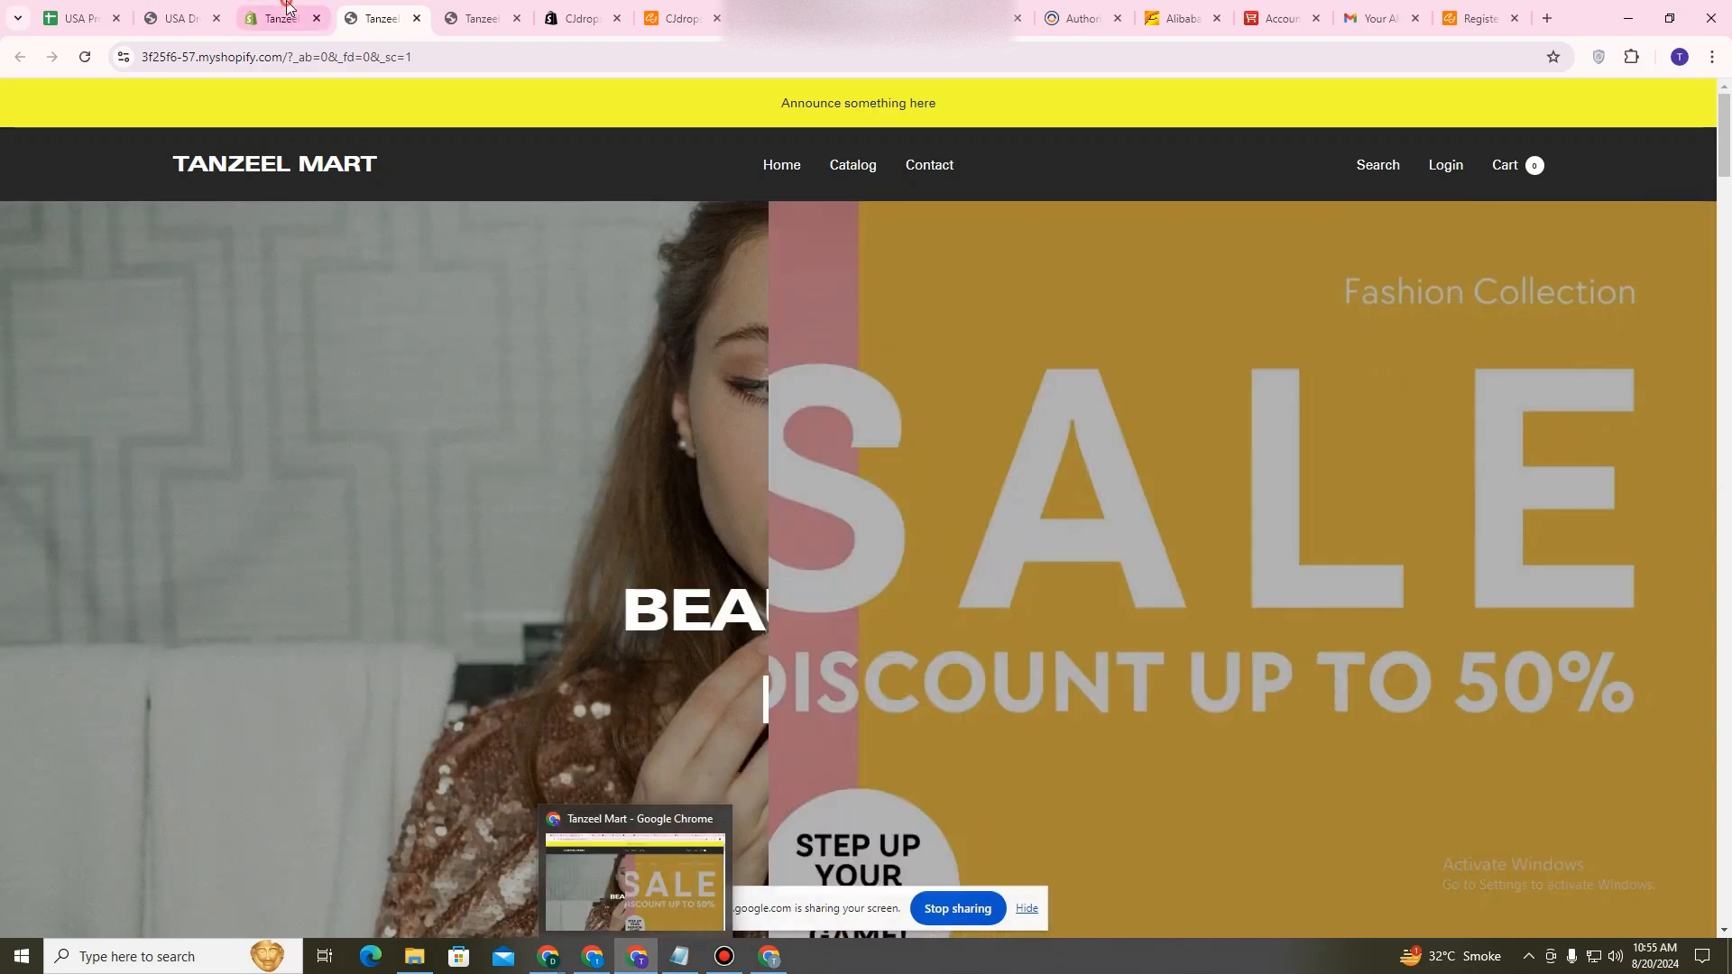
left_click(280, 18)
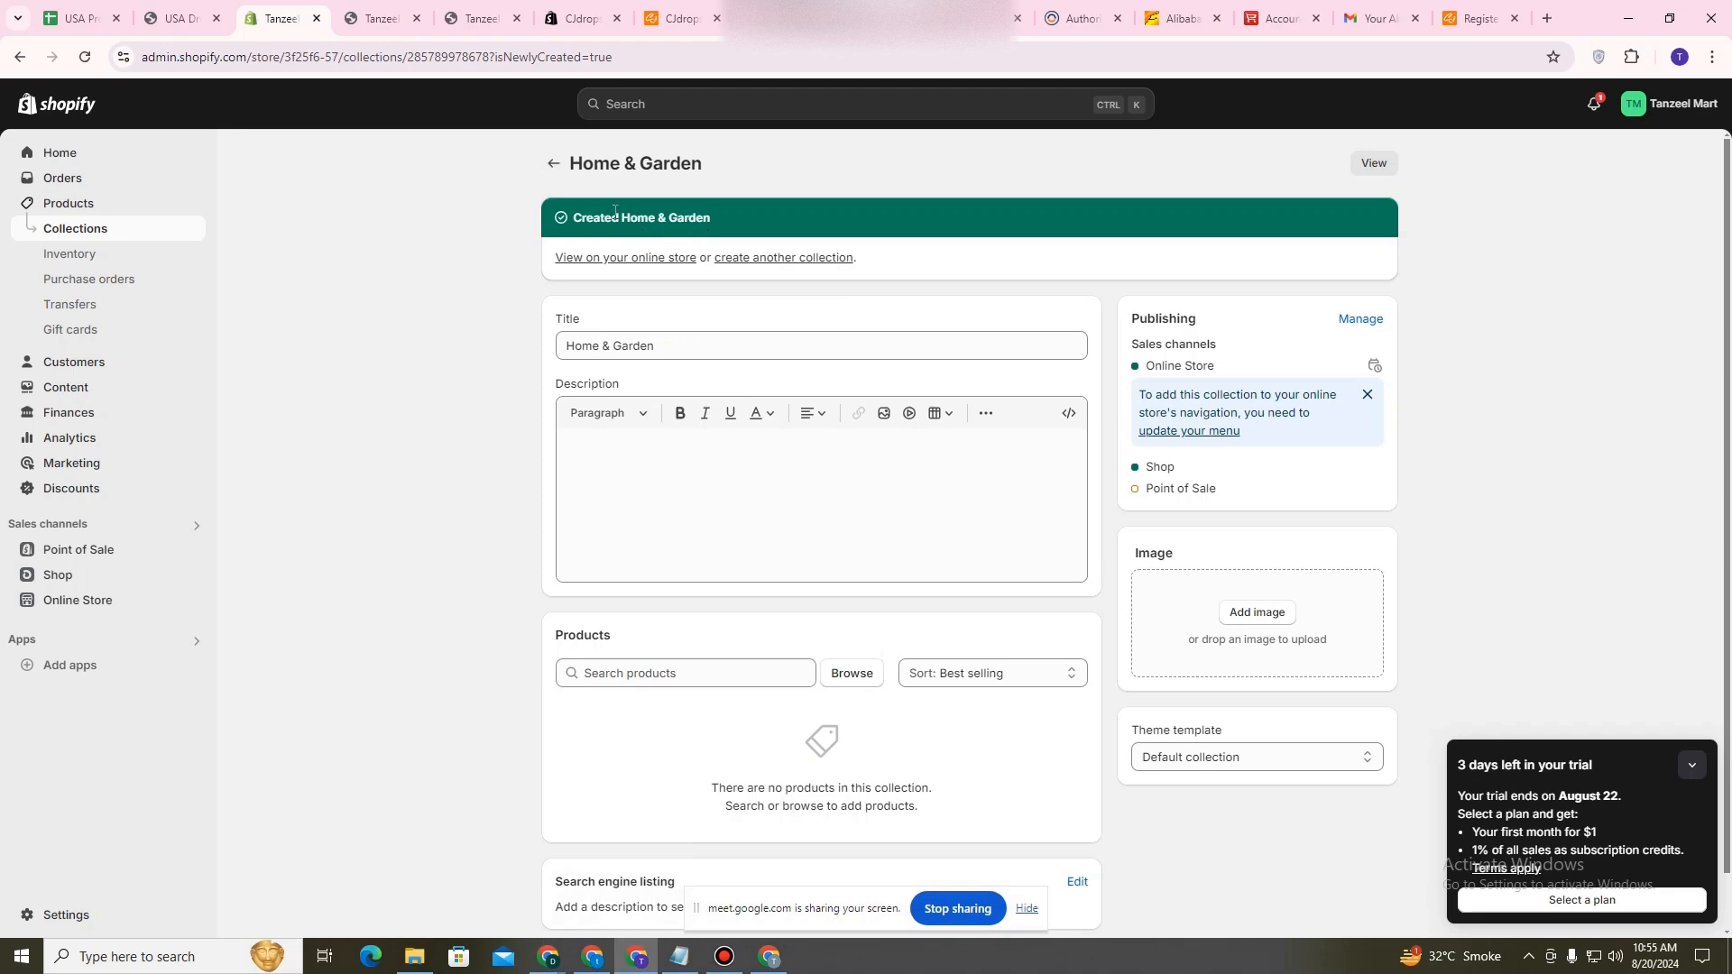
Return to the collections list, and create and save a collection titled Fashion & Beauty.
left_click(553, 163)
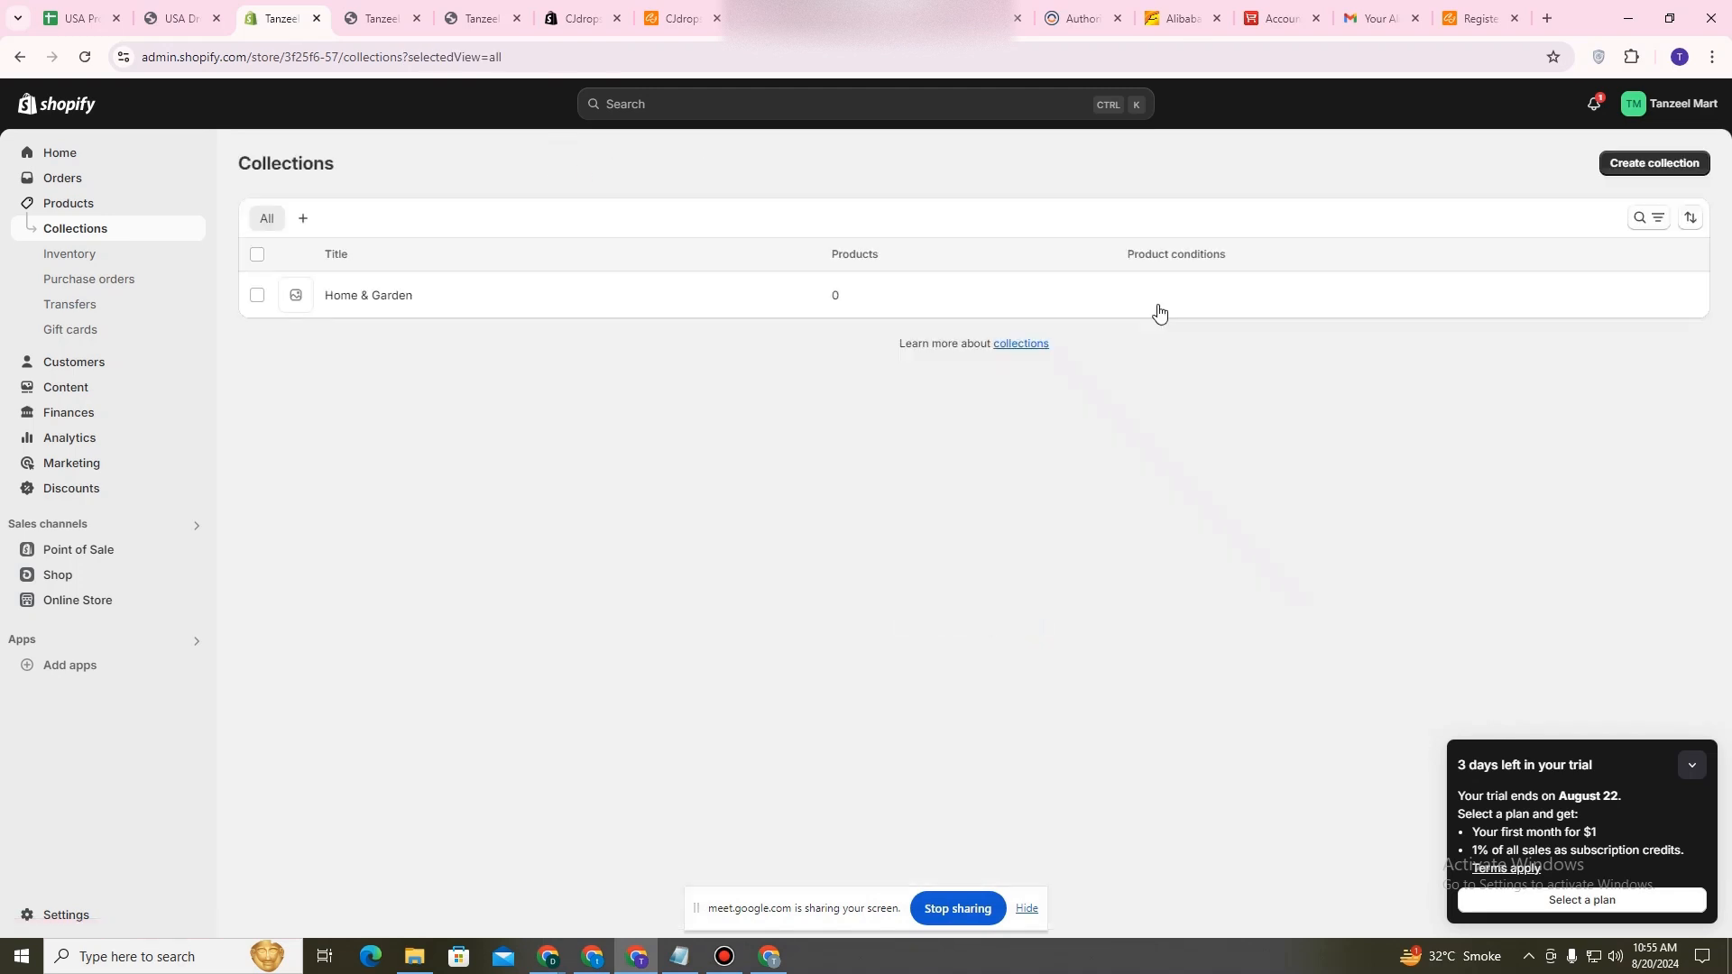
left_click(1628, 166)
left_click(760, 249)
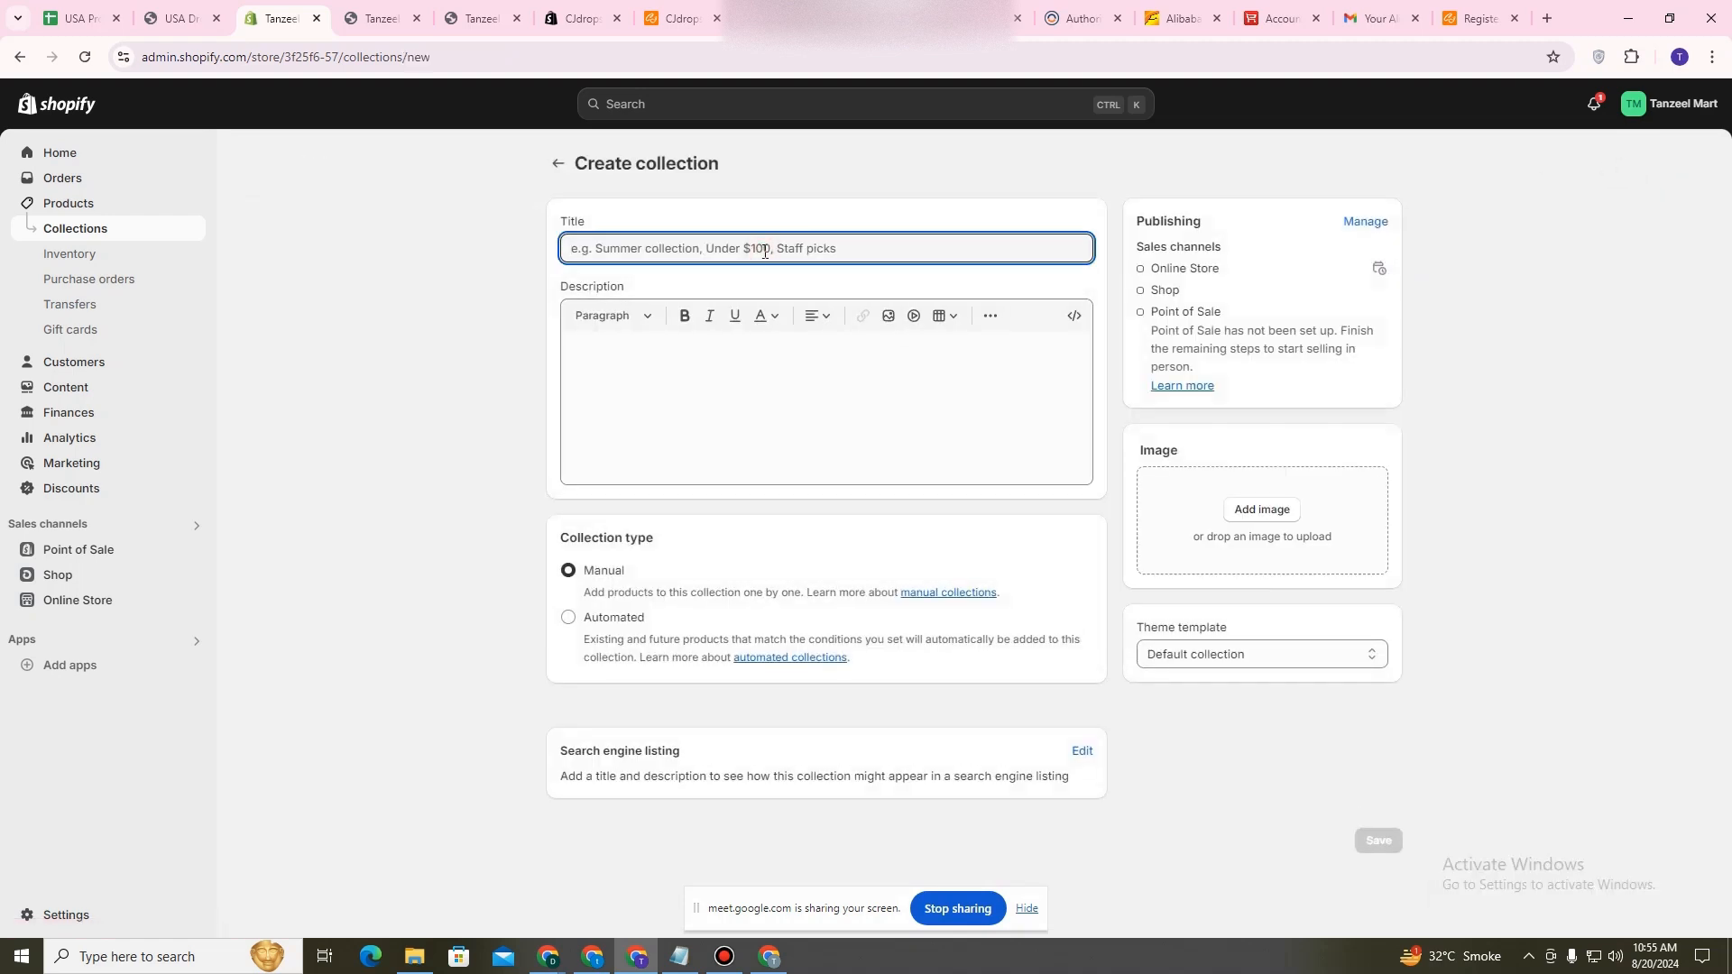
type("Fashio")
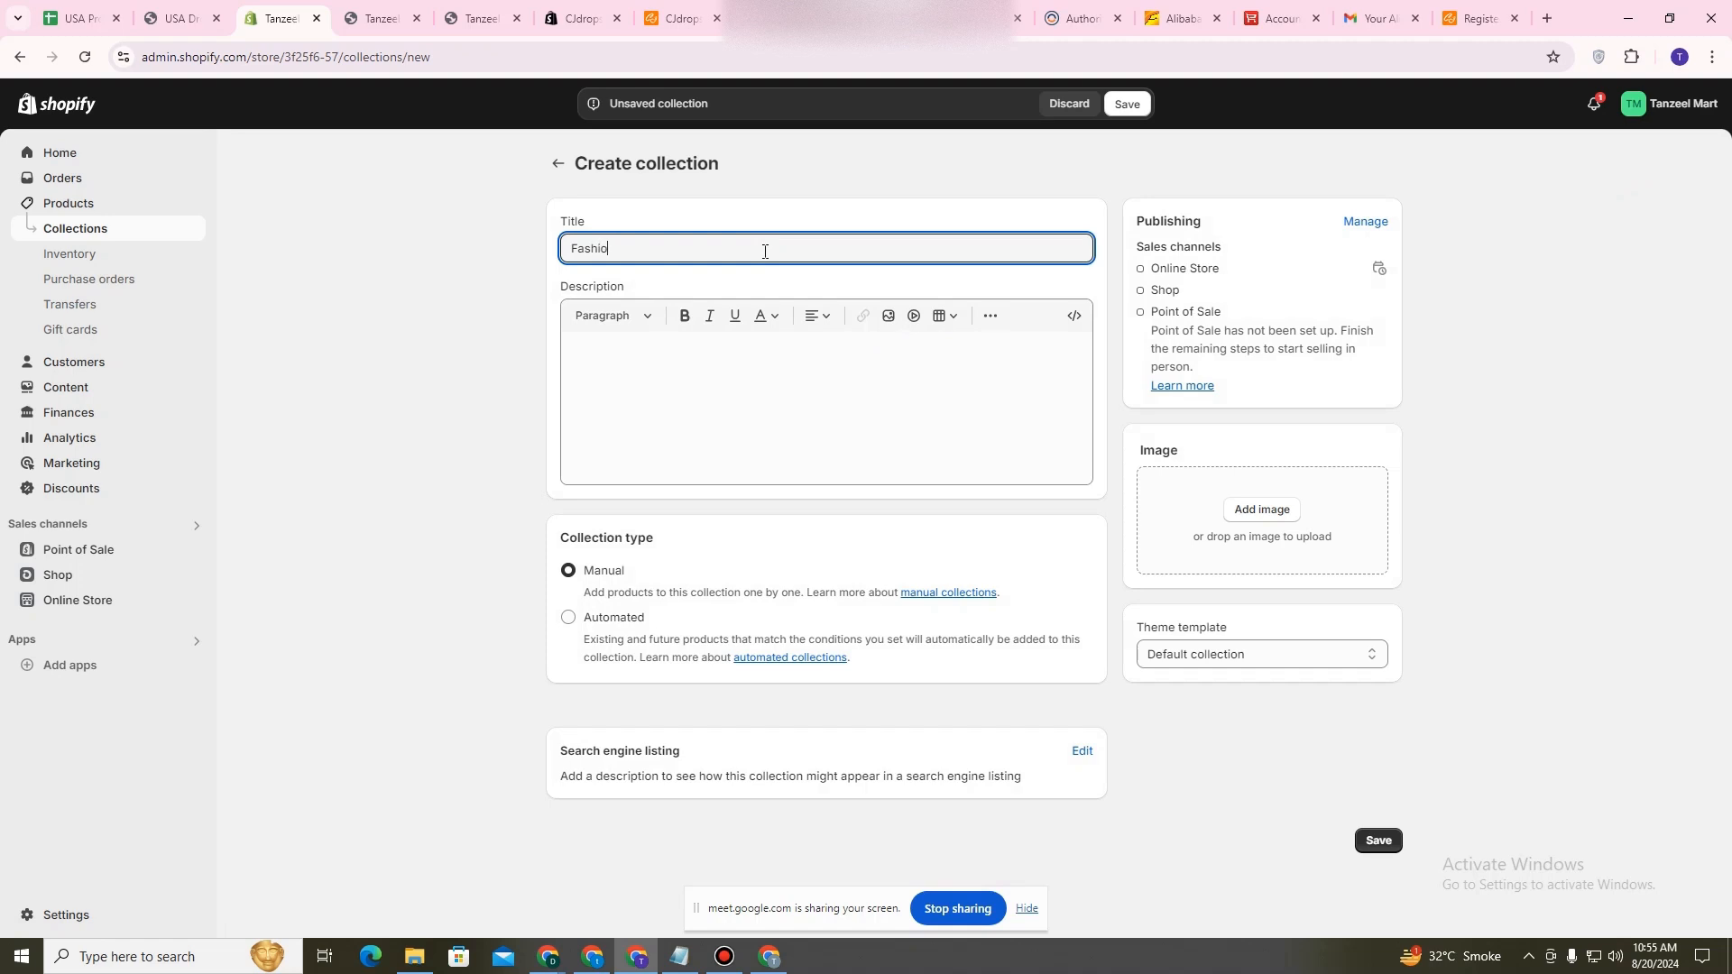
type("n & Beauty")
double_click(698, 245)
triple_click(698, 244)
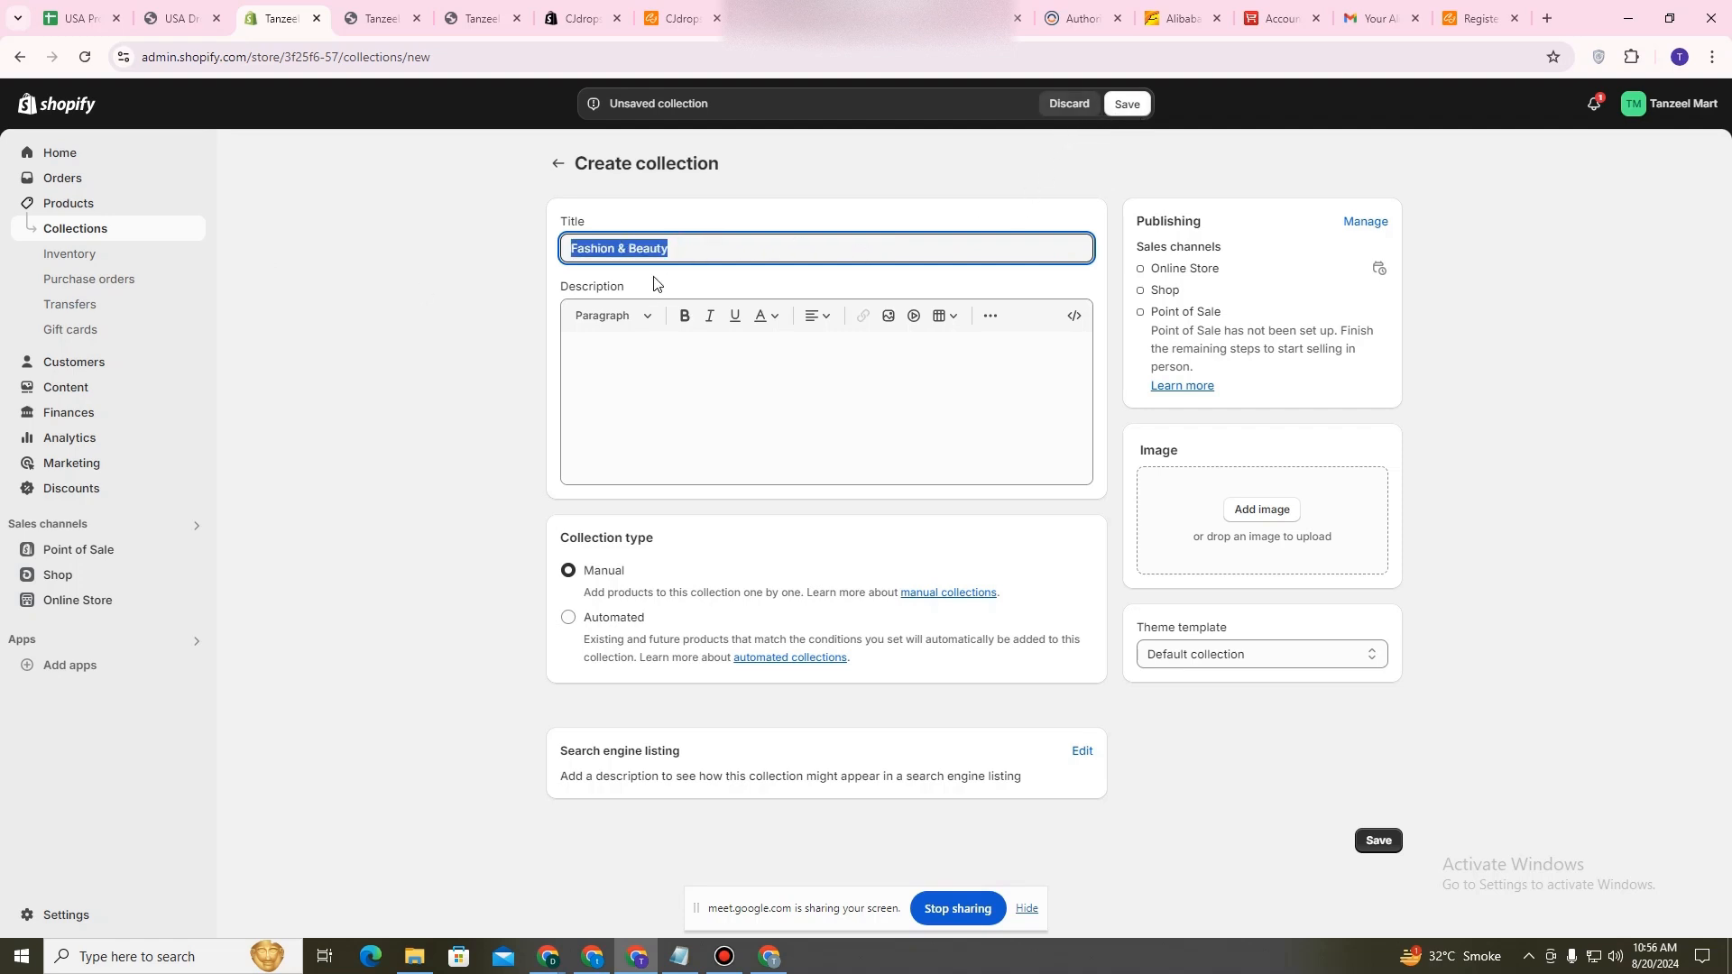
double_click(711, 245)
left_click(1139, 107)
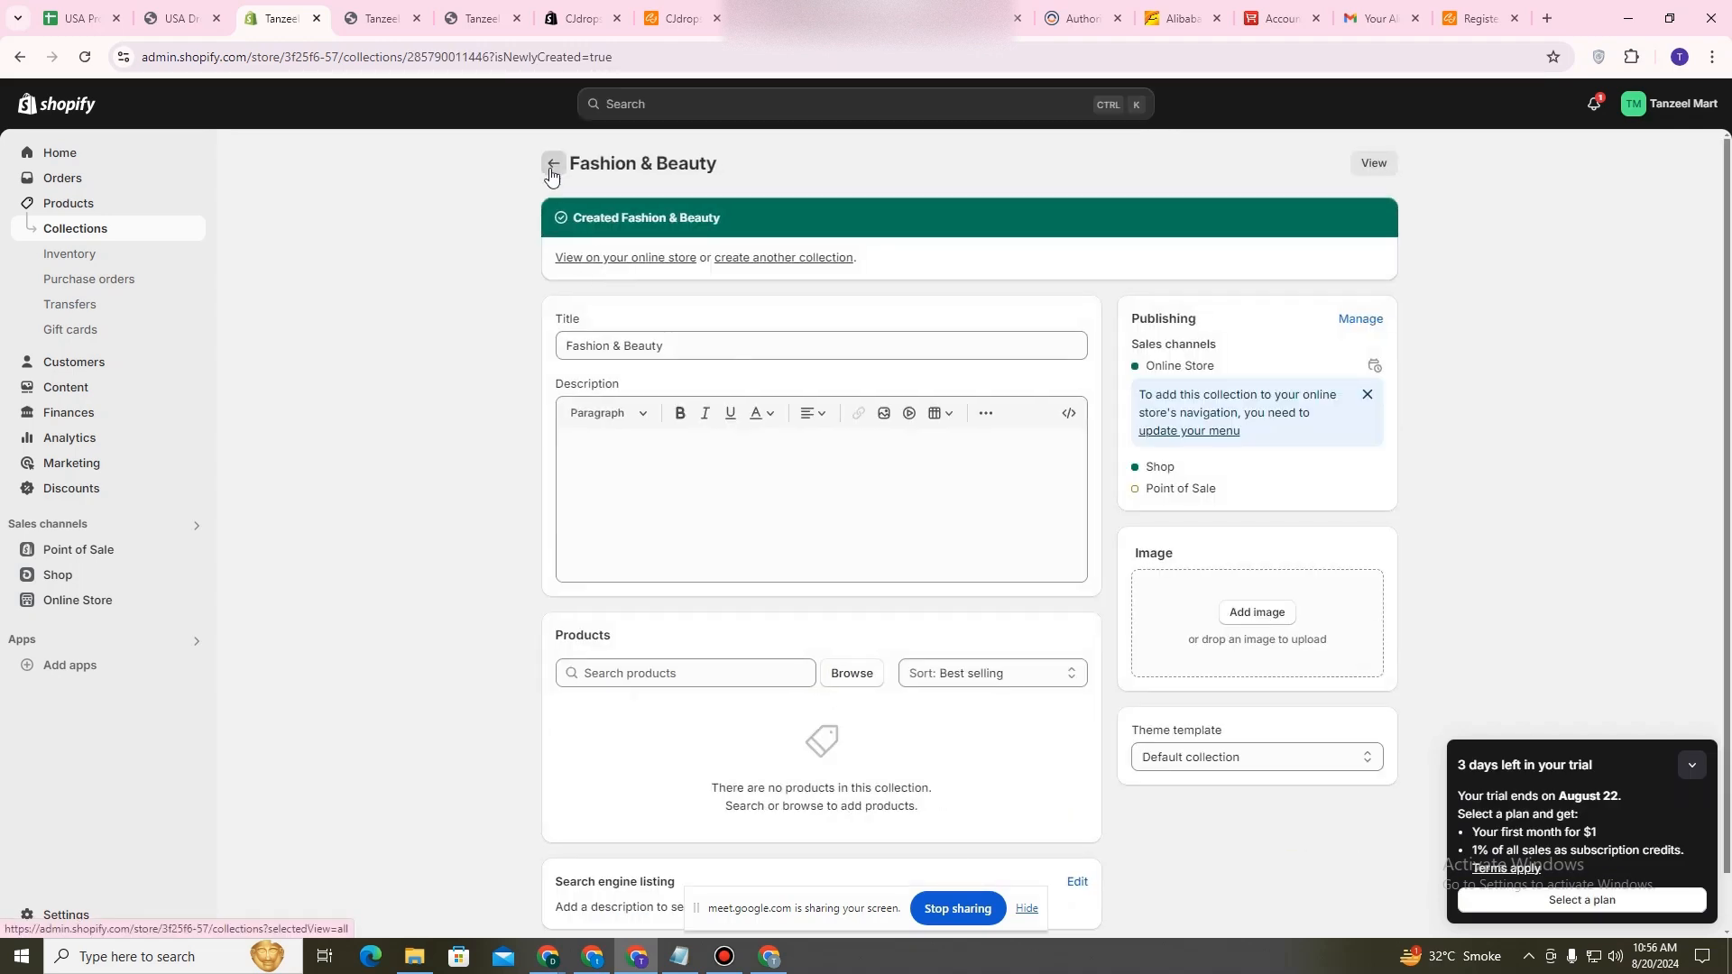
Create and save a manual collection titled Kids & Toys, and return to the collections list.
left_click(550, 168)
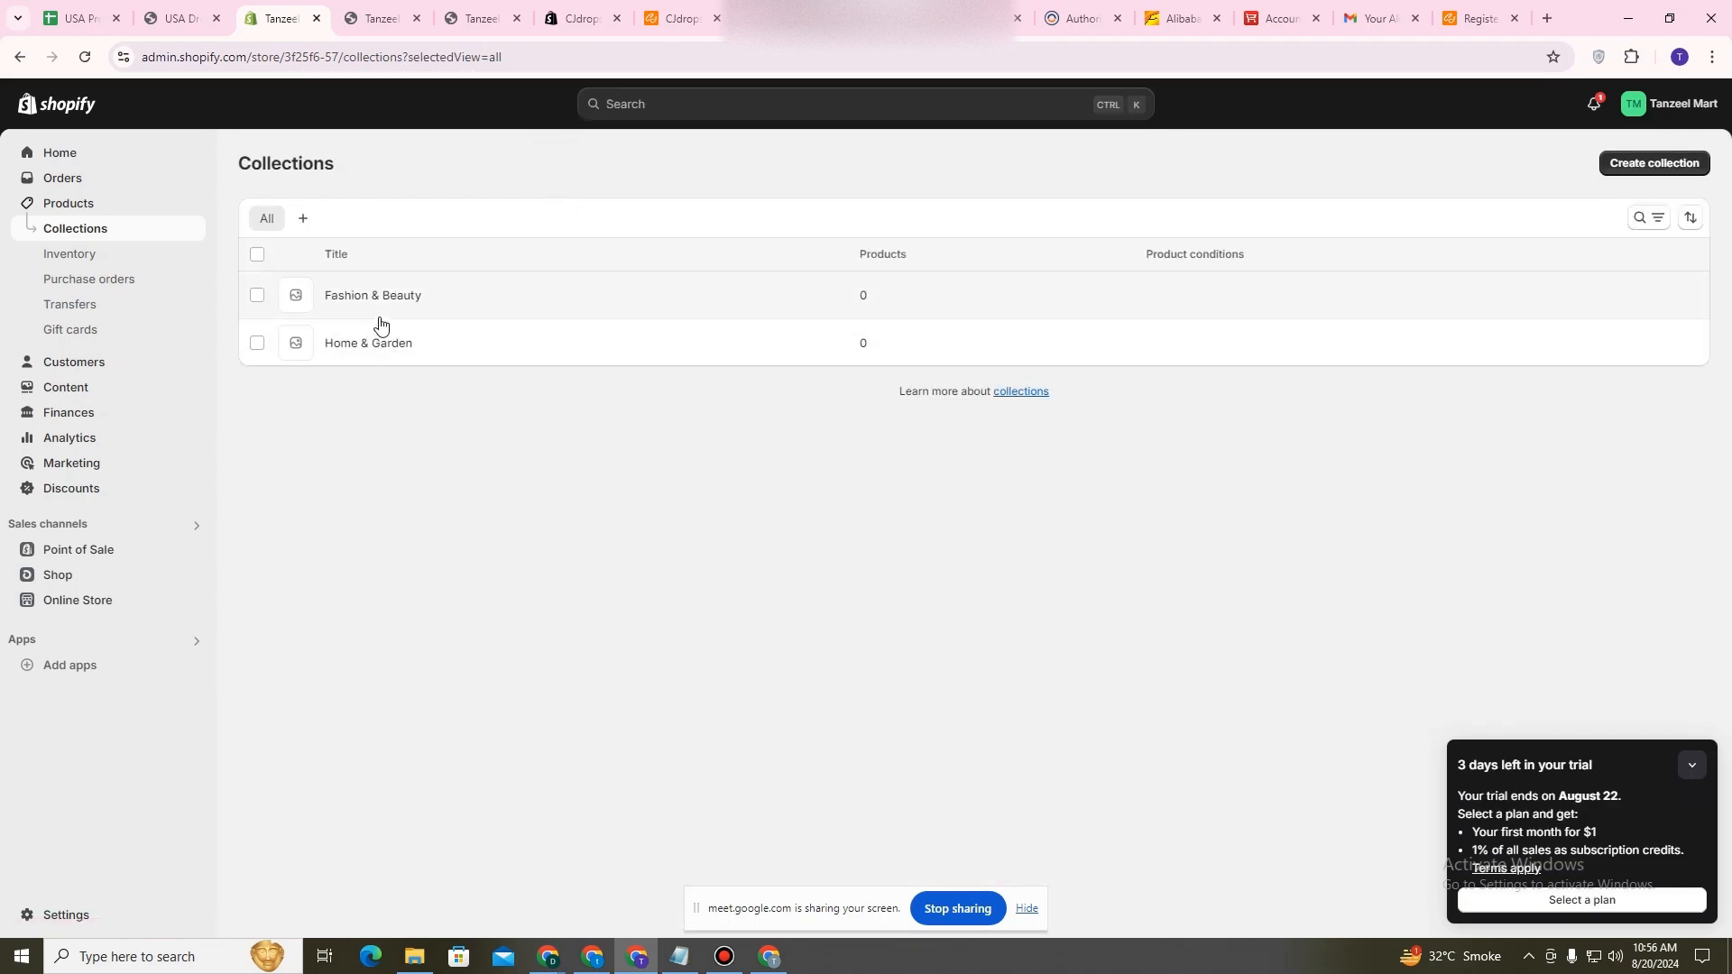
left_click(1655, 163)
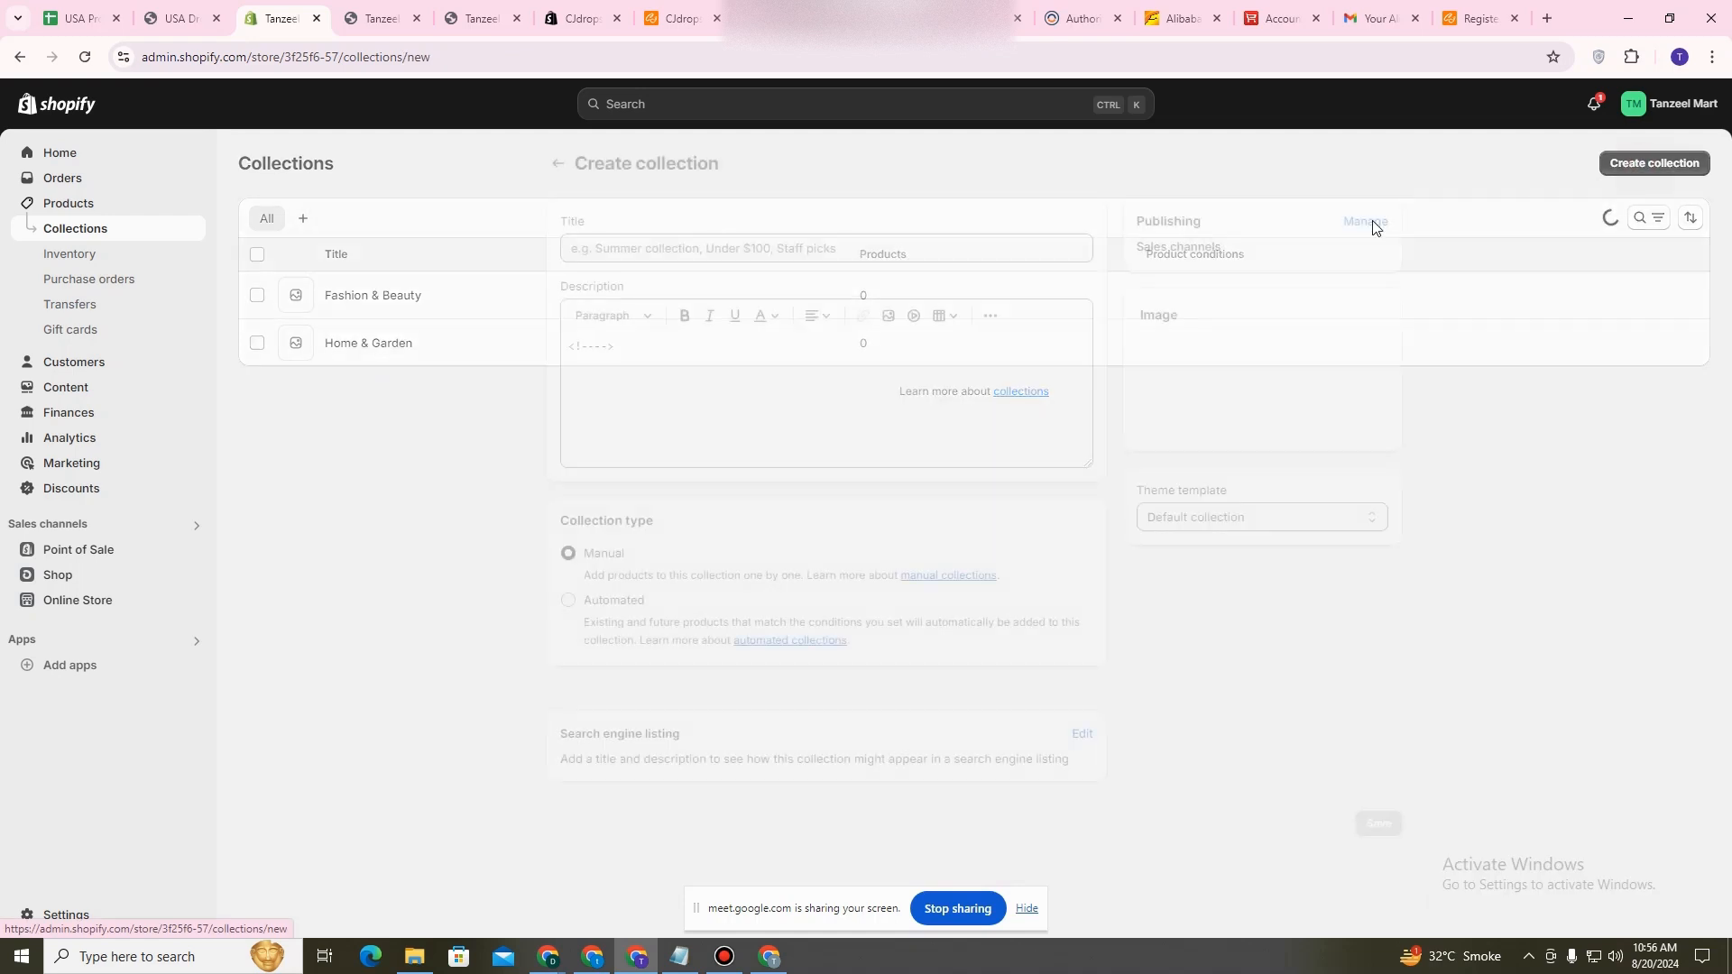
left_click(784, 250)
type("Kids ")
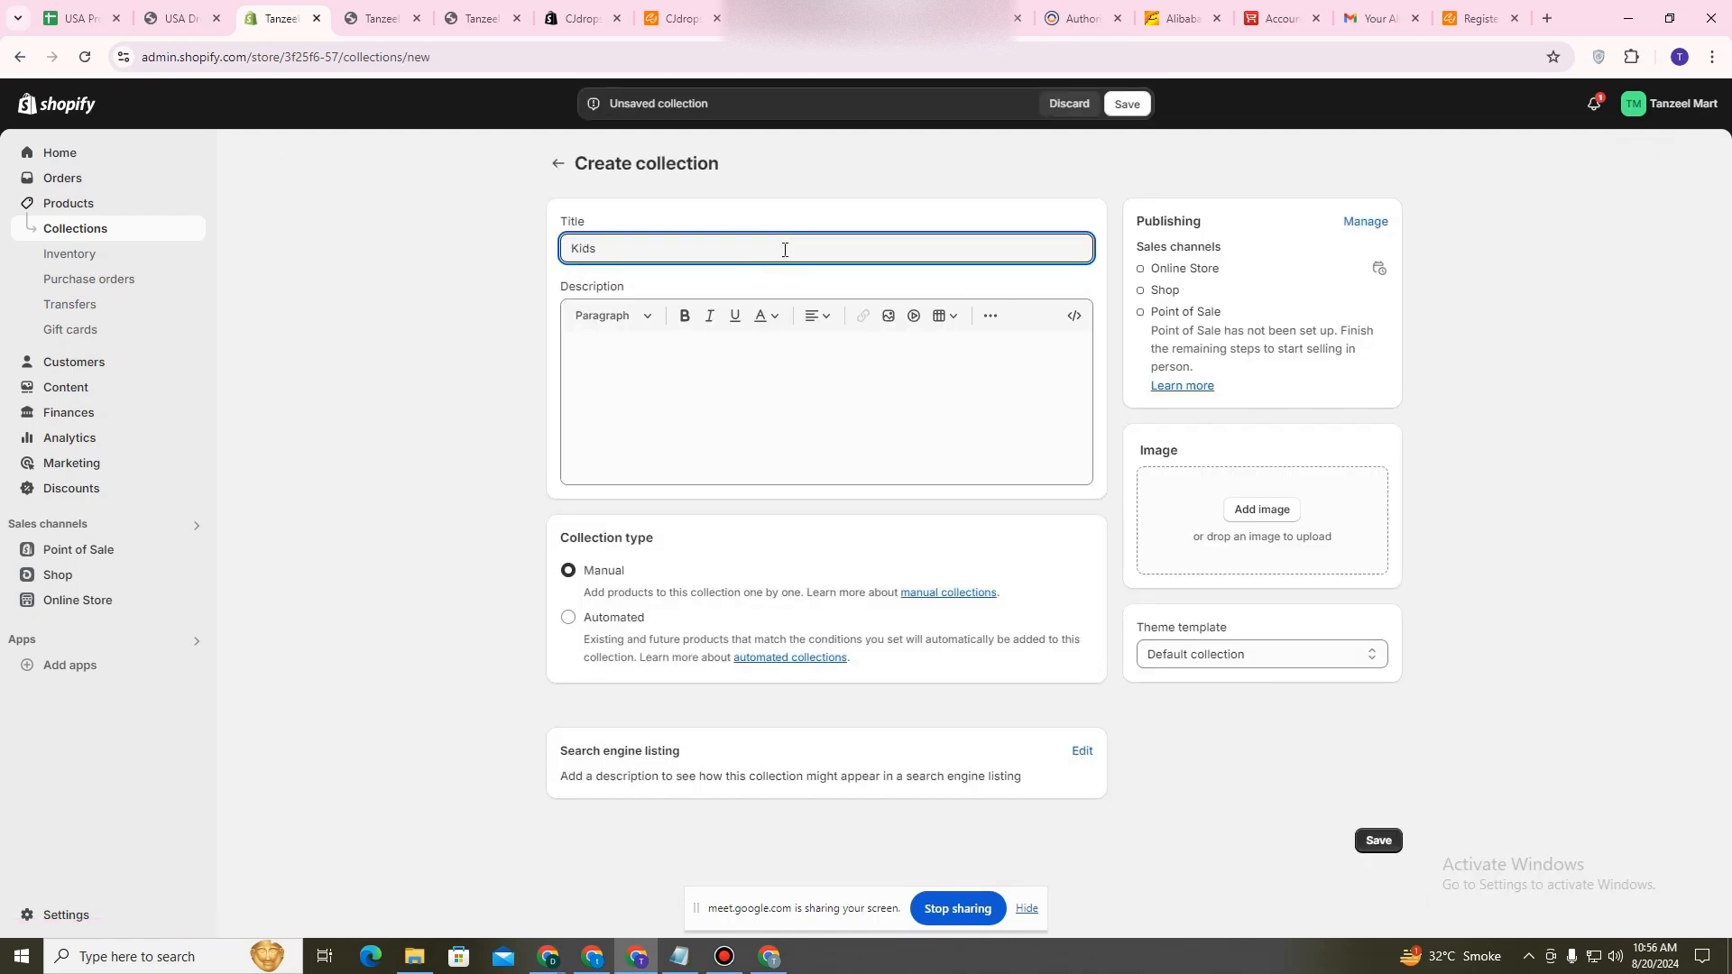
type("& Toys")
left_click(1128, 104)
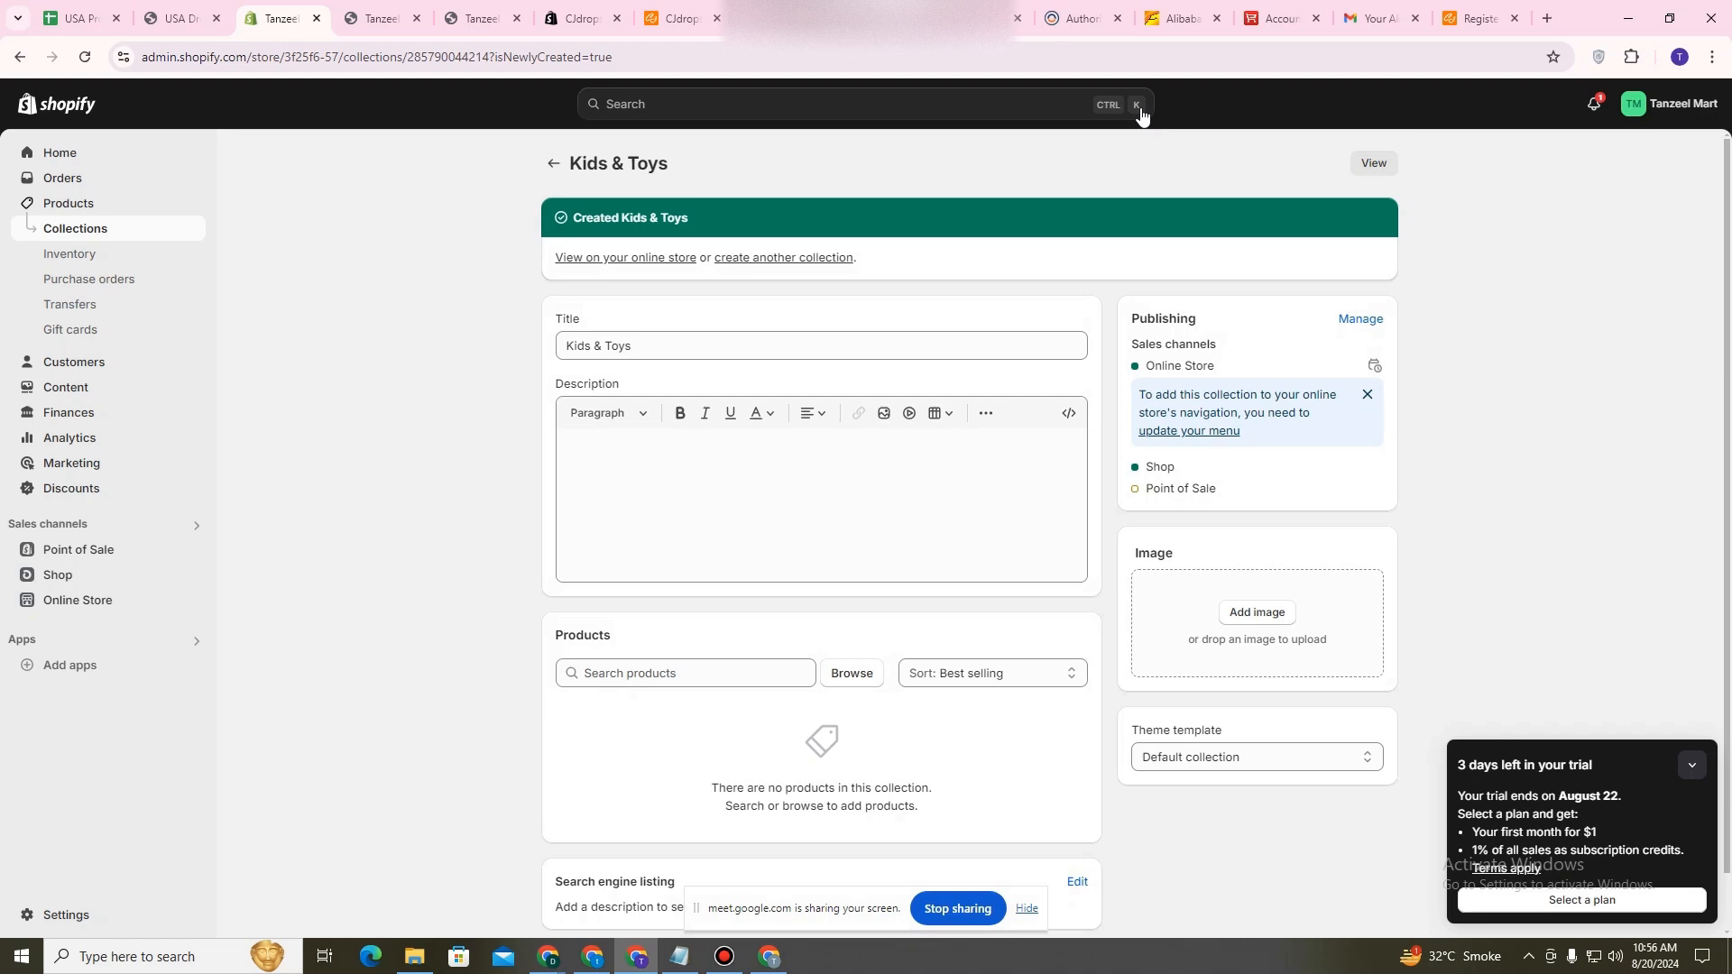
left_click(554, 164)
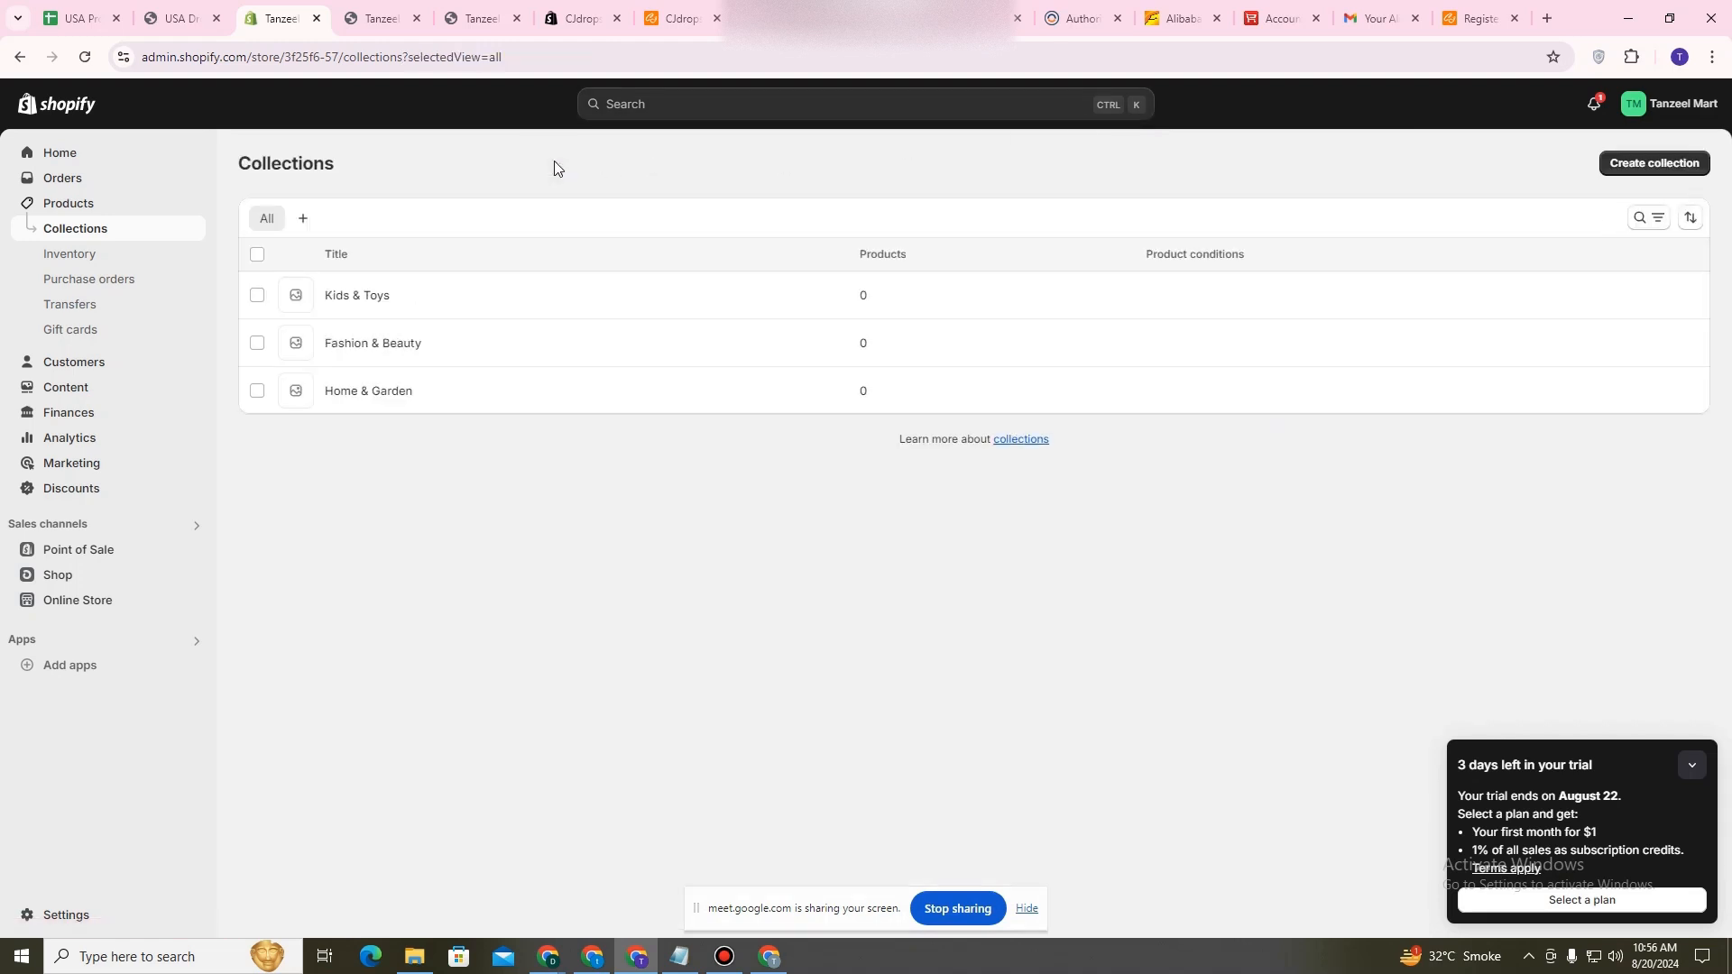
left_click(725, 958)
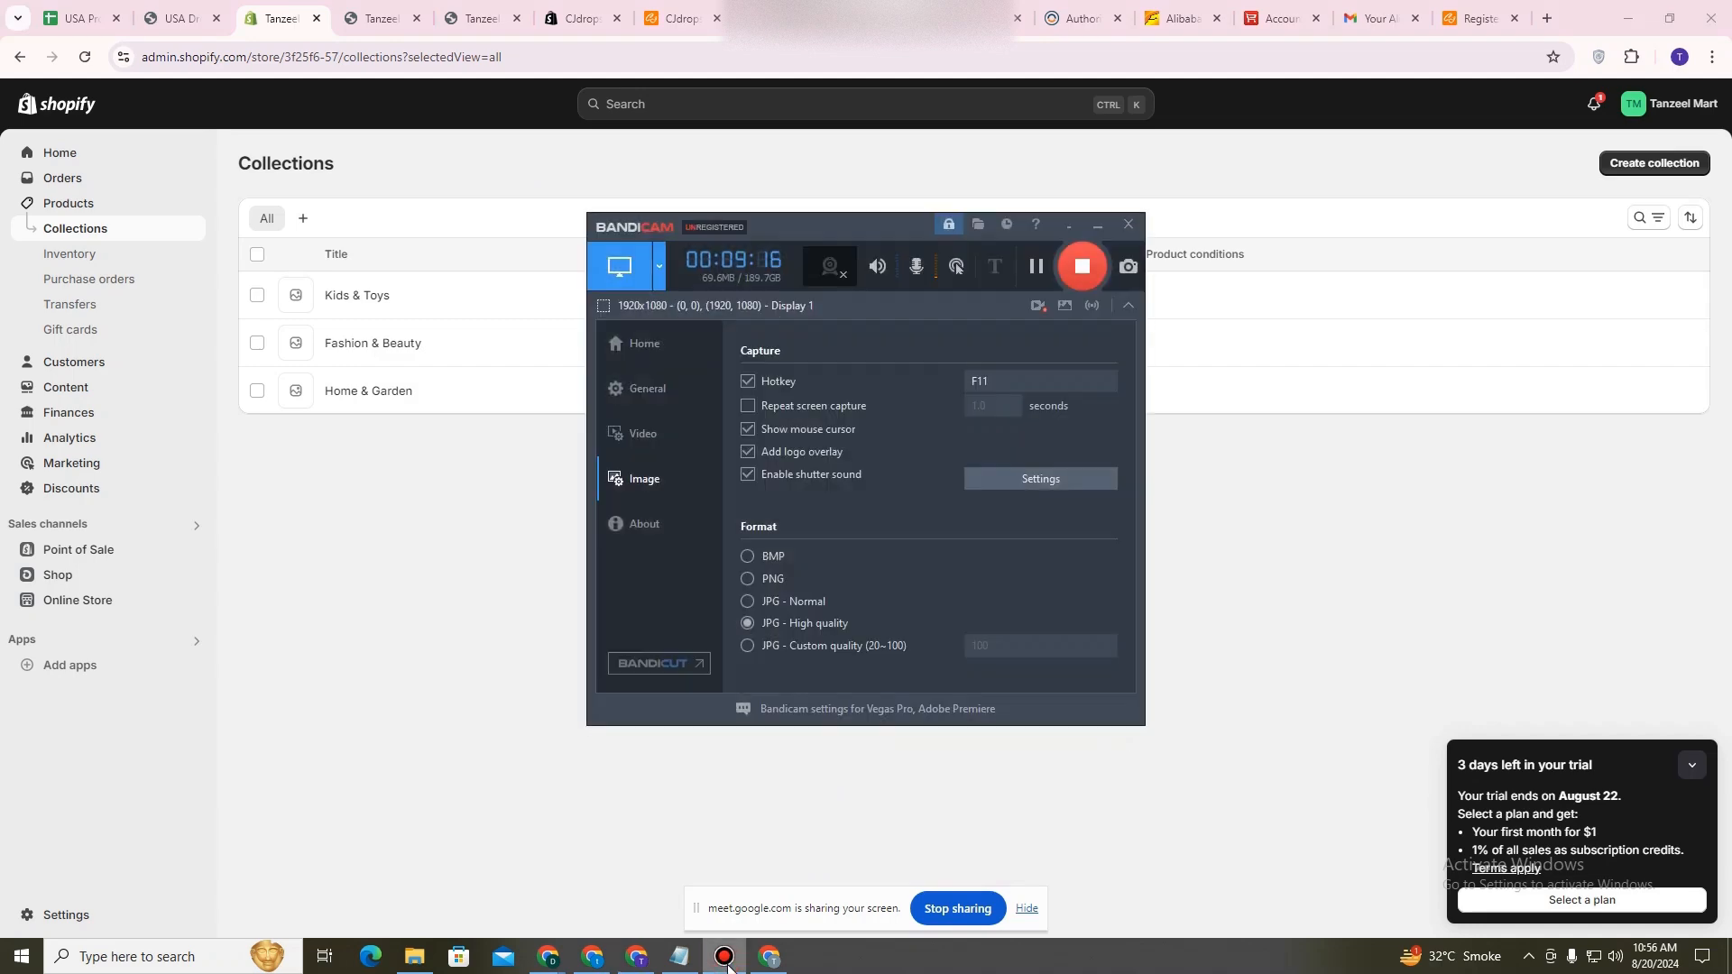
left_click(725, 958)
left_click(725, 958)
left_click(1098, 225)
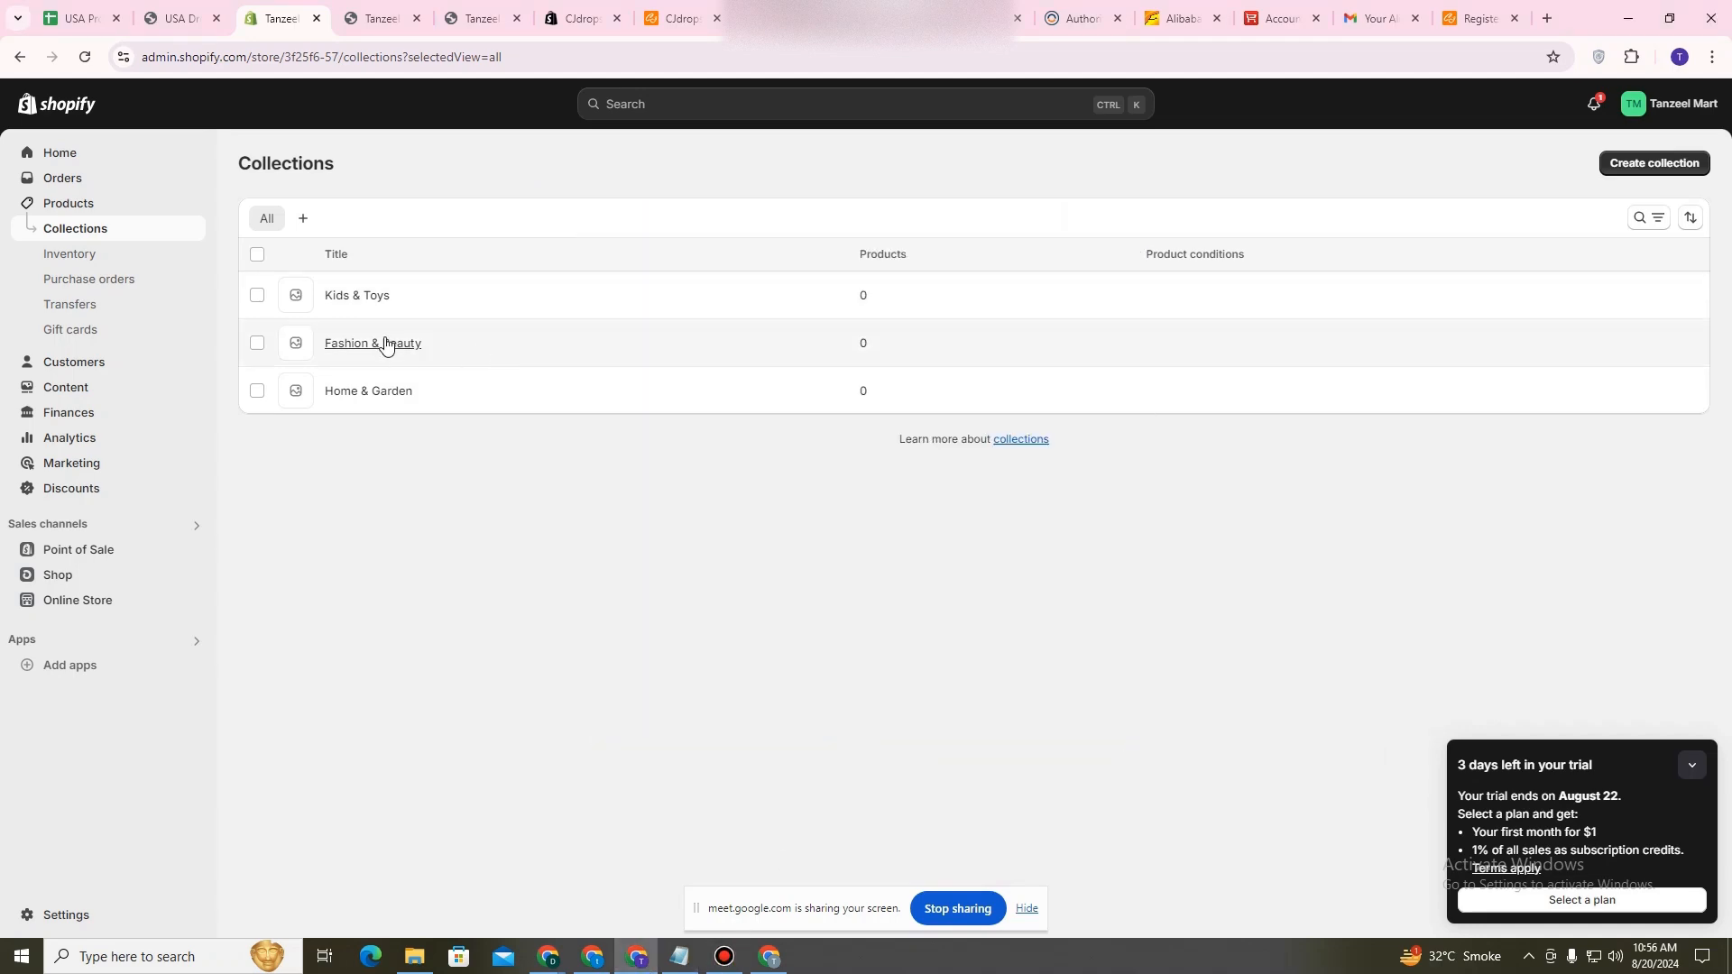
Create and save a manual collection titled Pets, and go back to the collections list.
left_click(1643, 164)
left_click(789, 248)
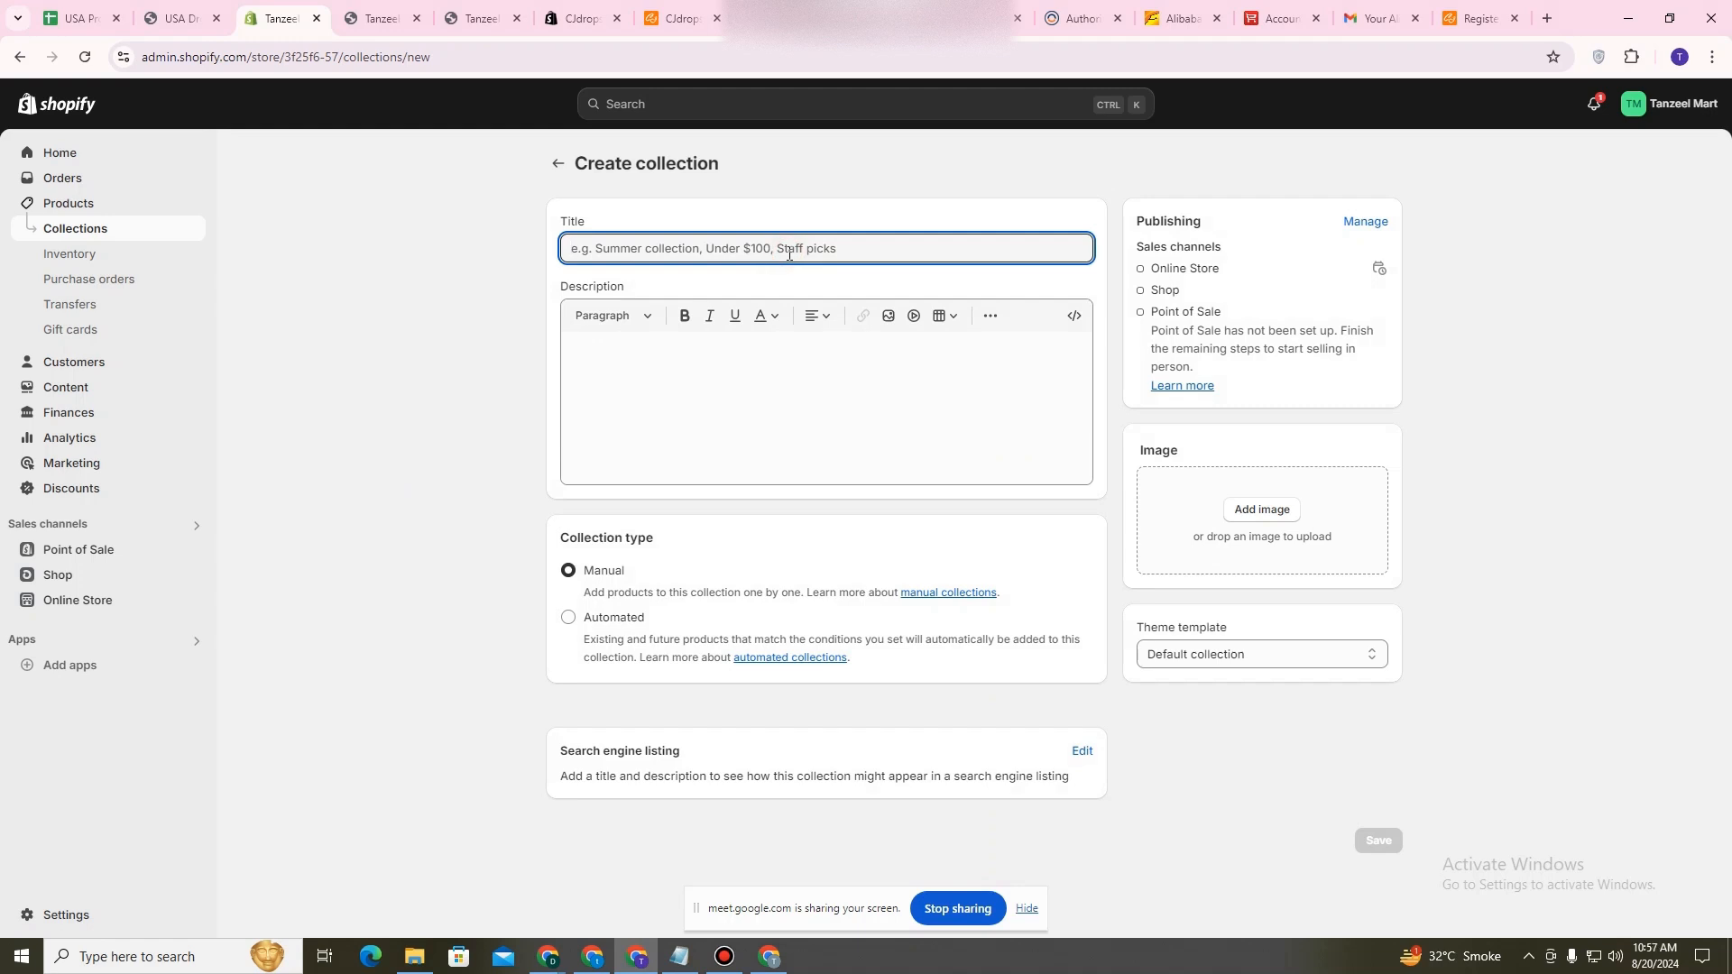
type("Pets")
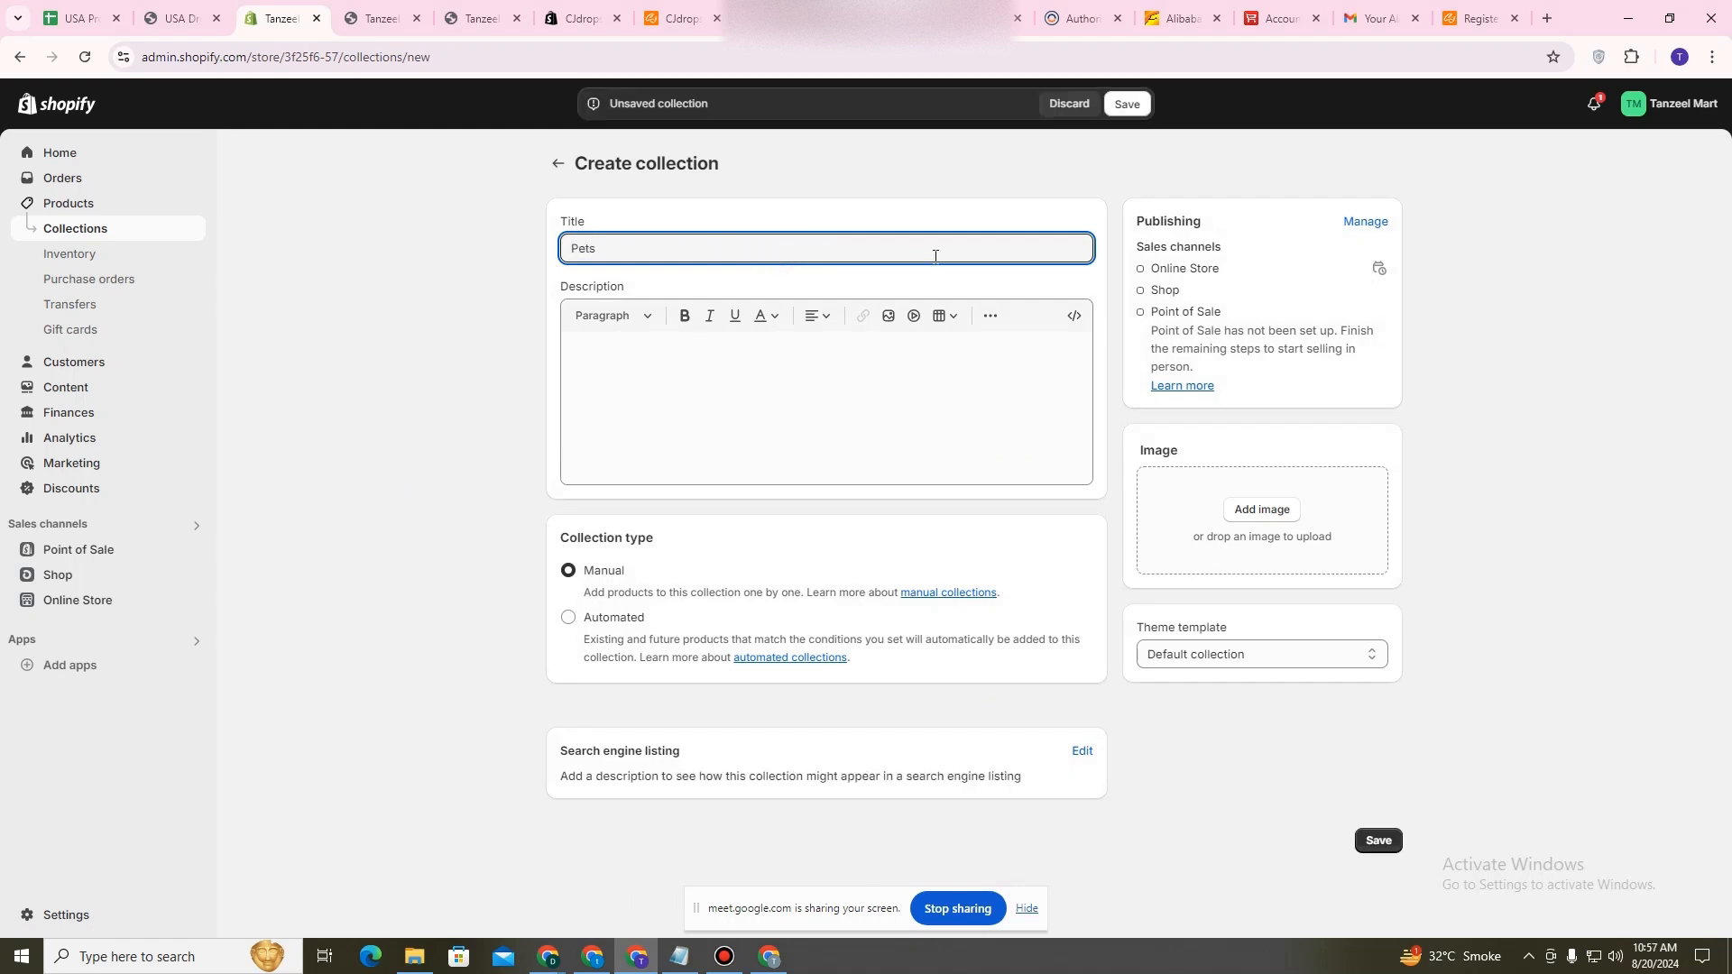
left_click(1124, 108)
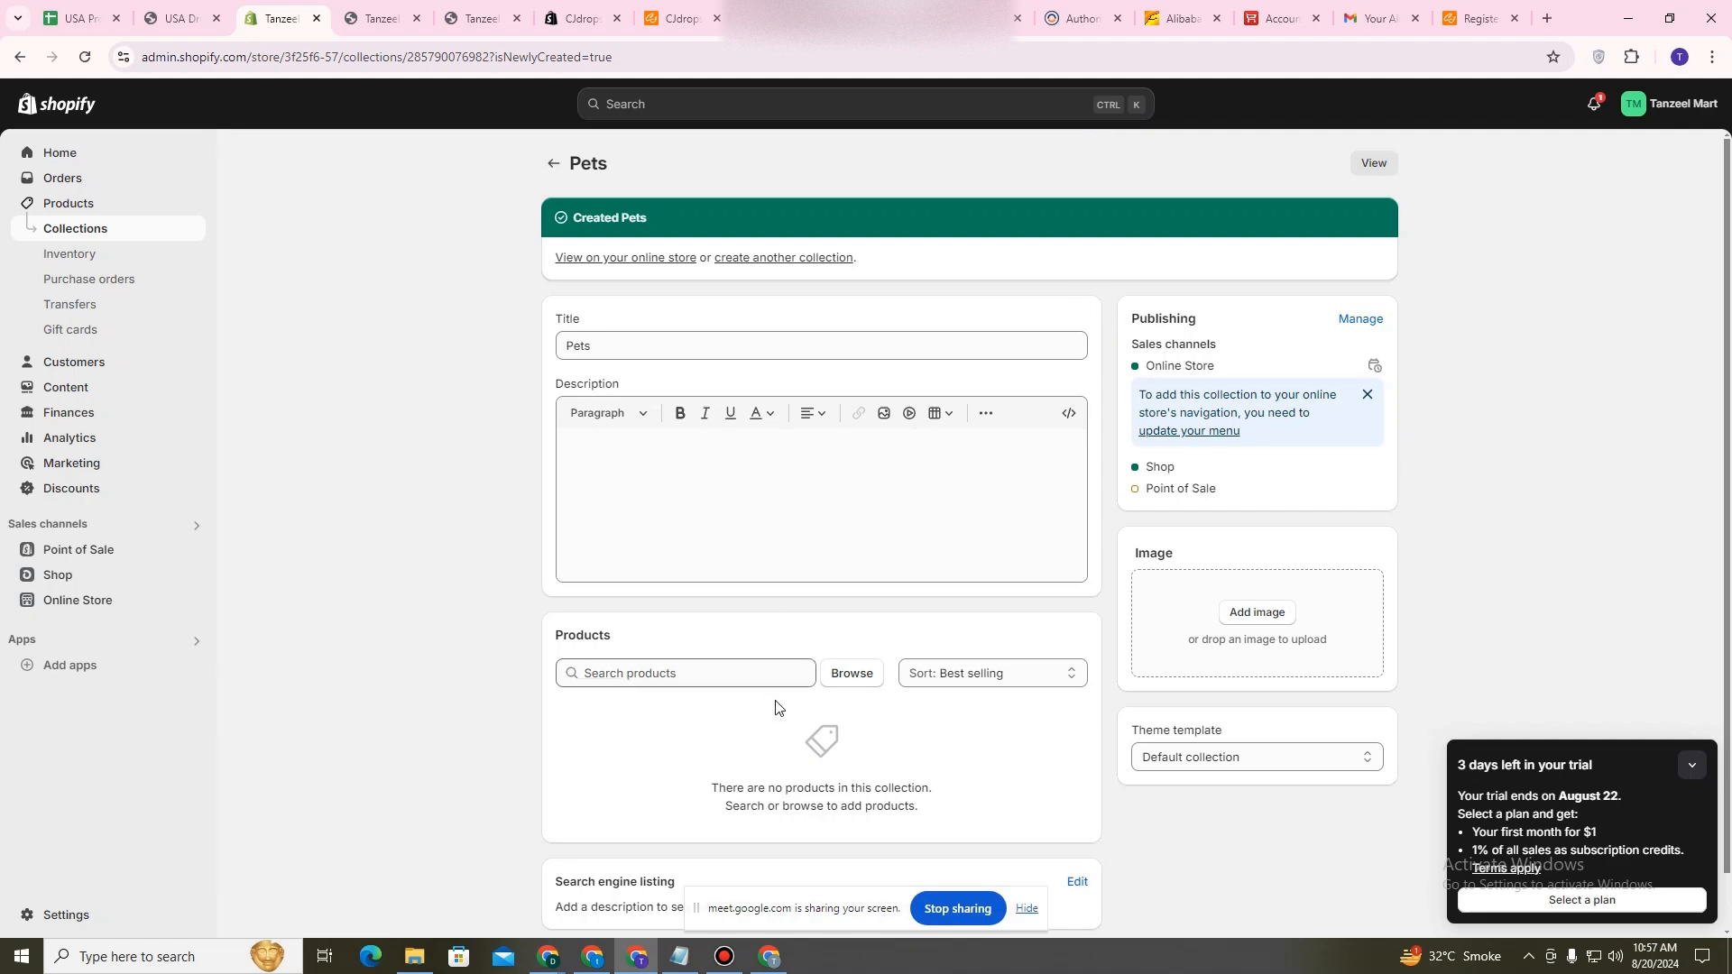
left_click(553, 165)
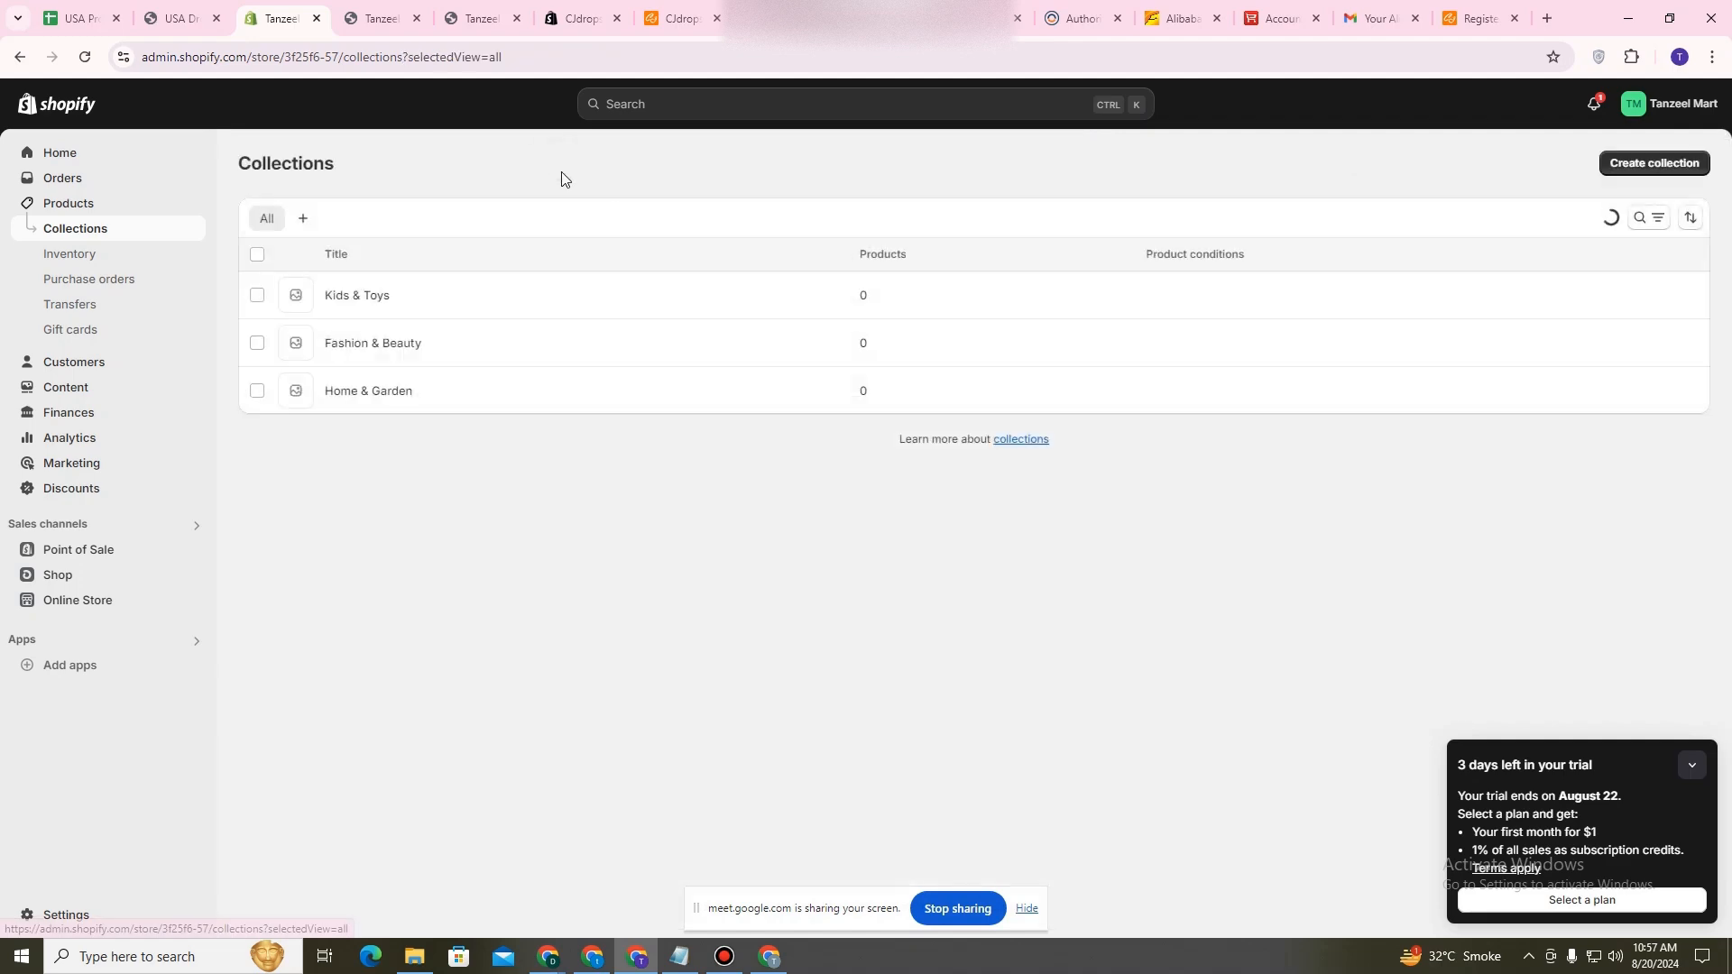
Add and save an Electronics collection of the manual type, and return to the list of collections.
left_click(1651, 167)
left_click(833, 250)
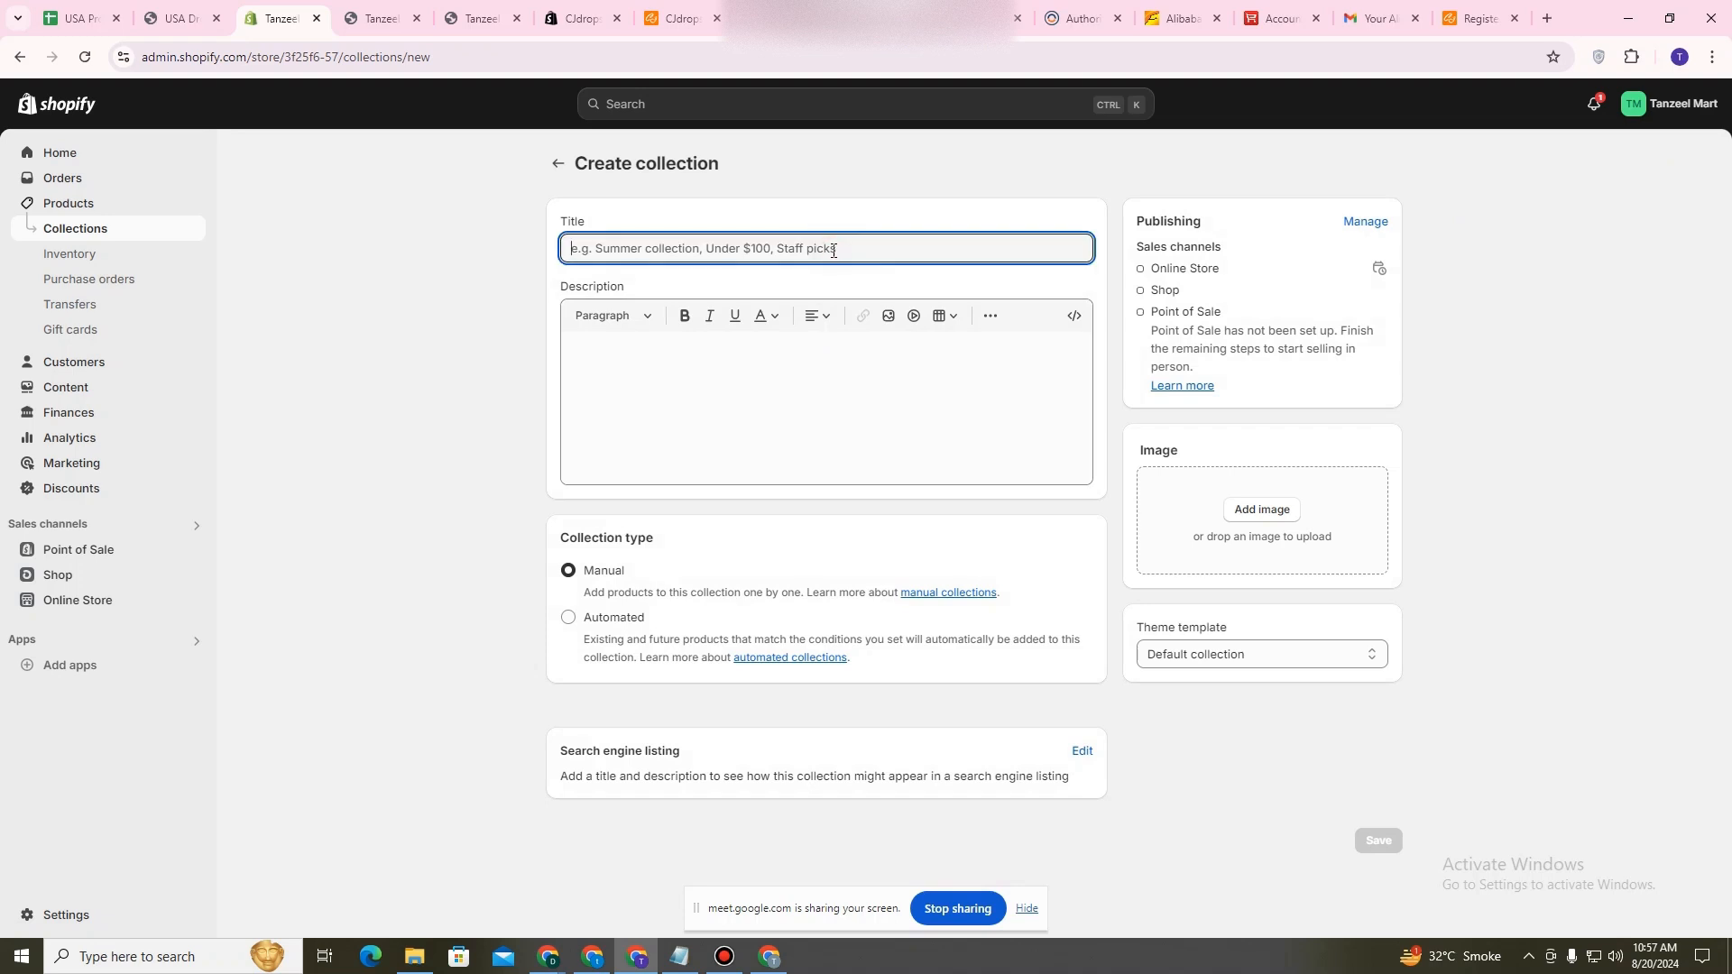
type("E")
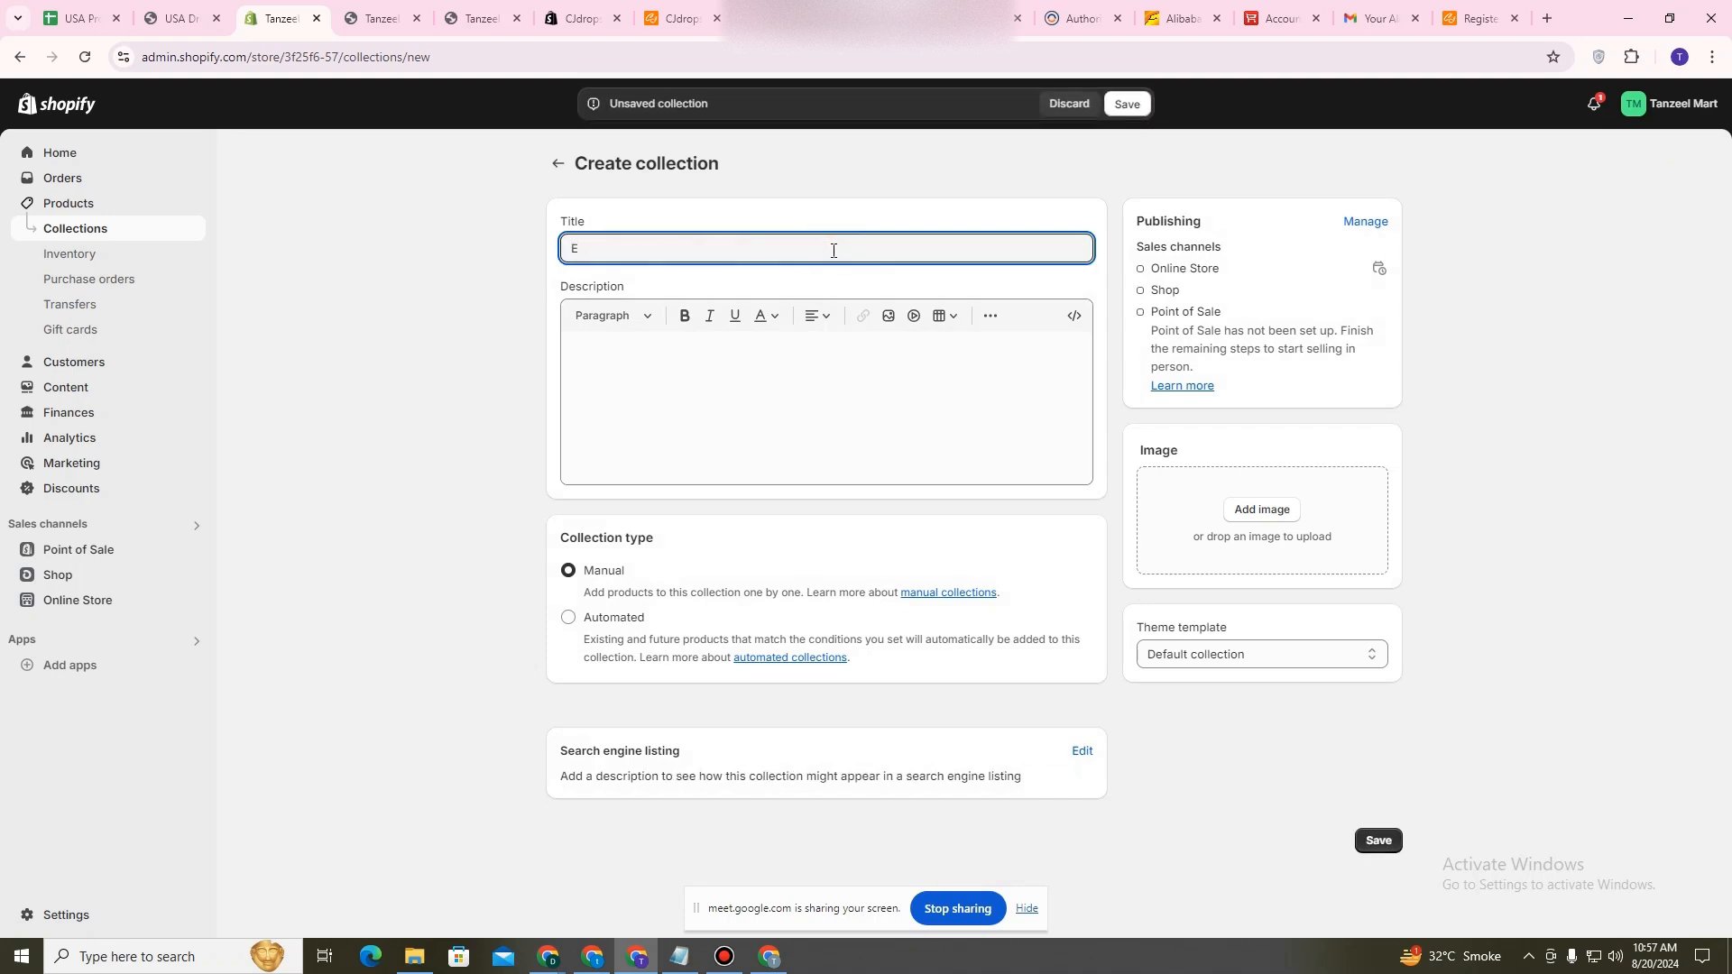
type("lectronics")
left_click(1119, 105)
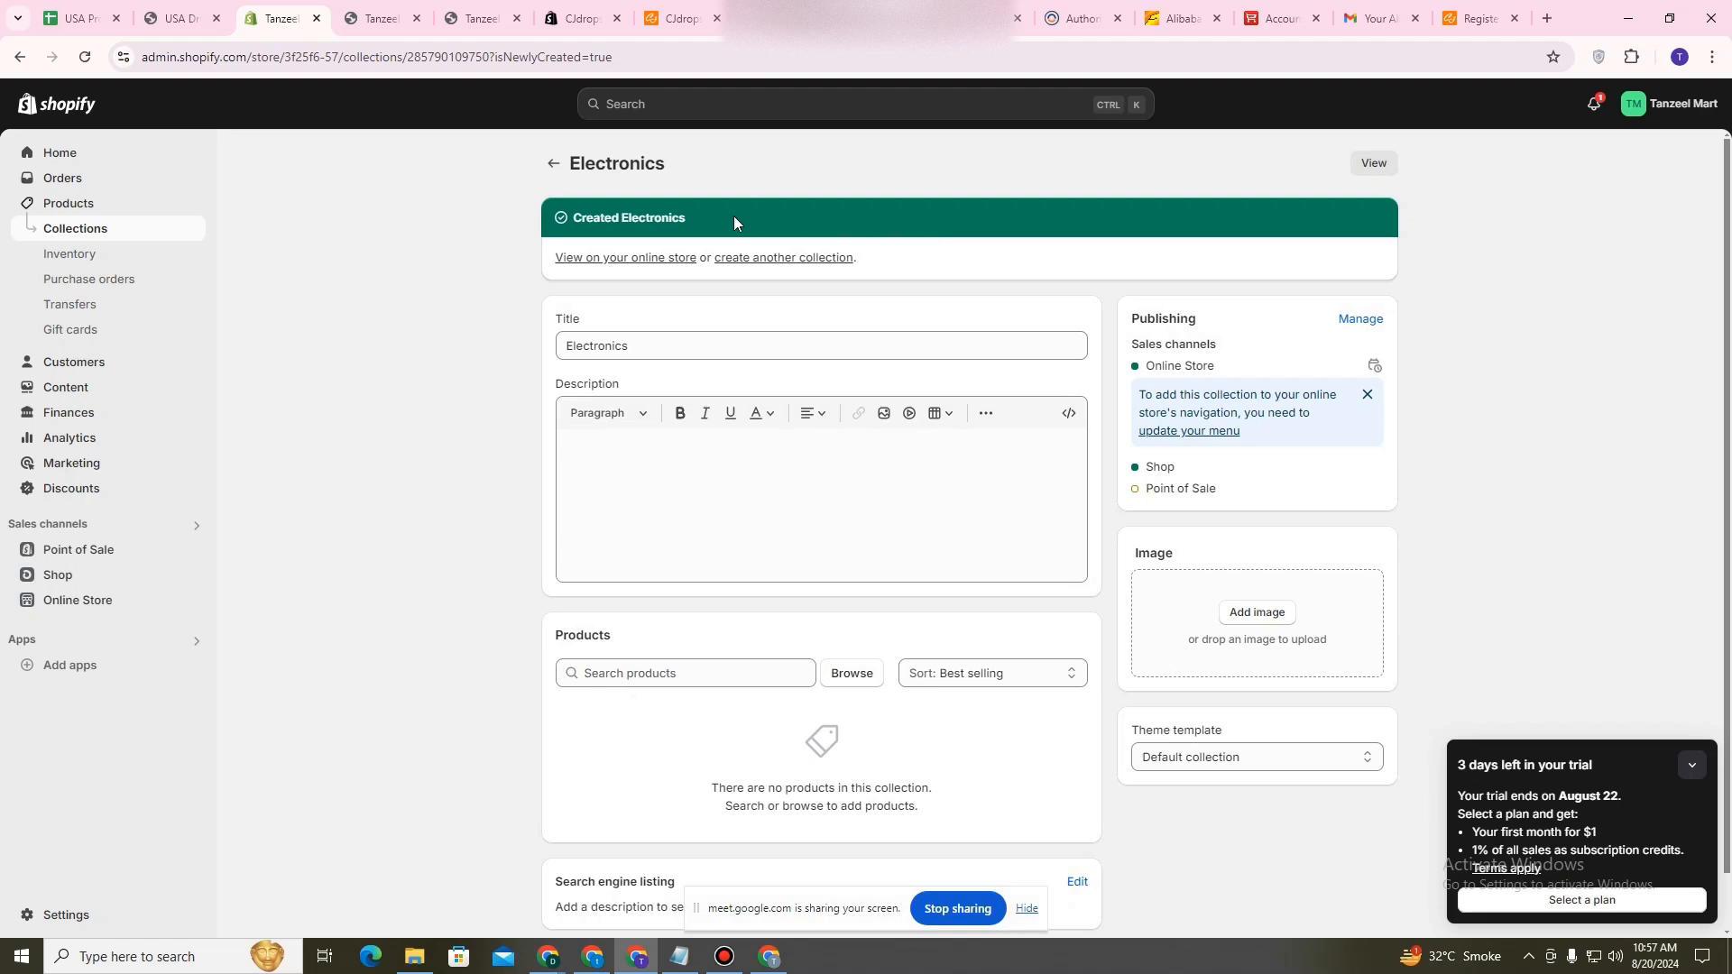
left_click(549, 166)
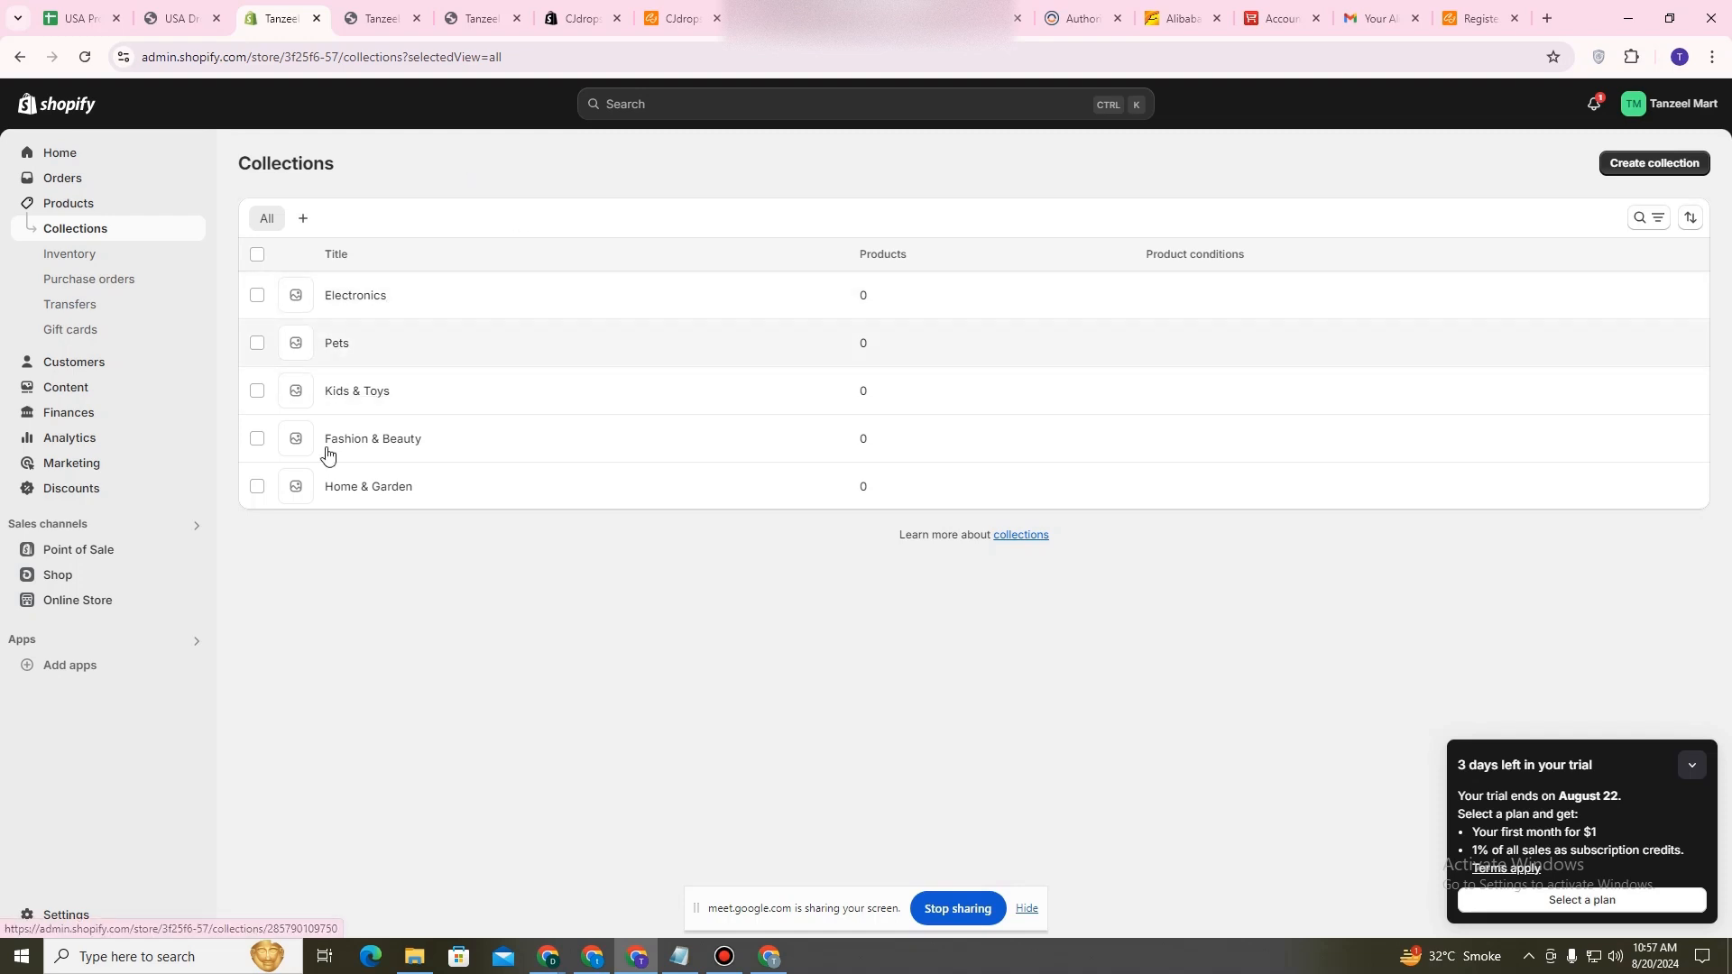
Review the storefront preview from the header menu down to the footer menu, and return to the store admin.
left_click(371, 19)
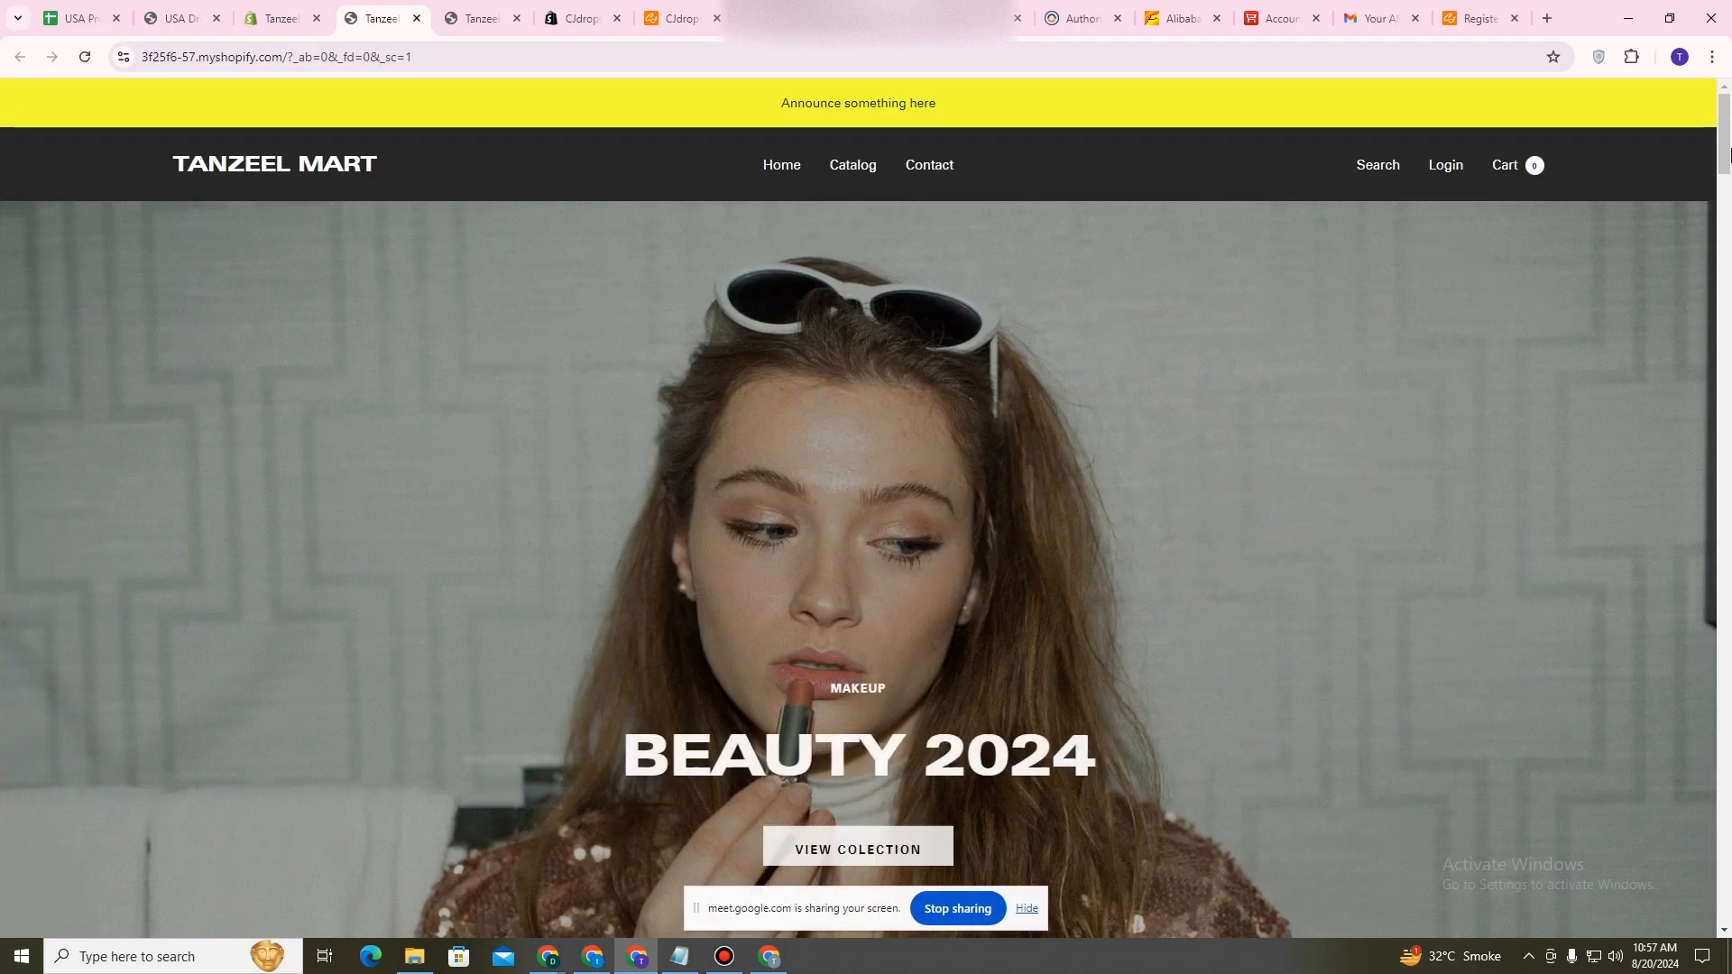
left_click_drag(1725, 155, 1725, 893)
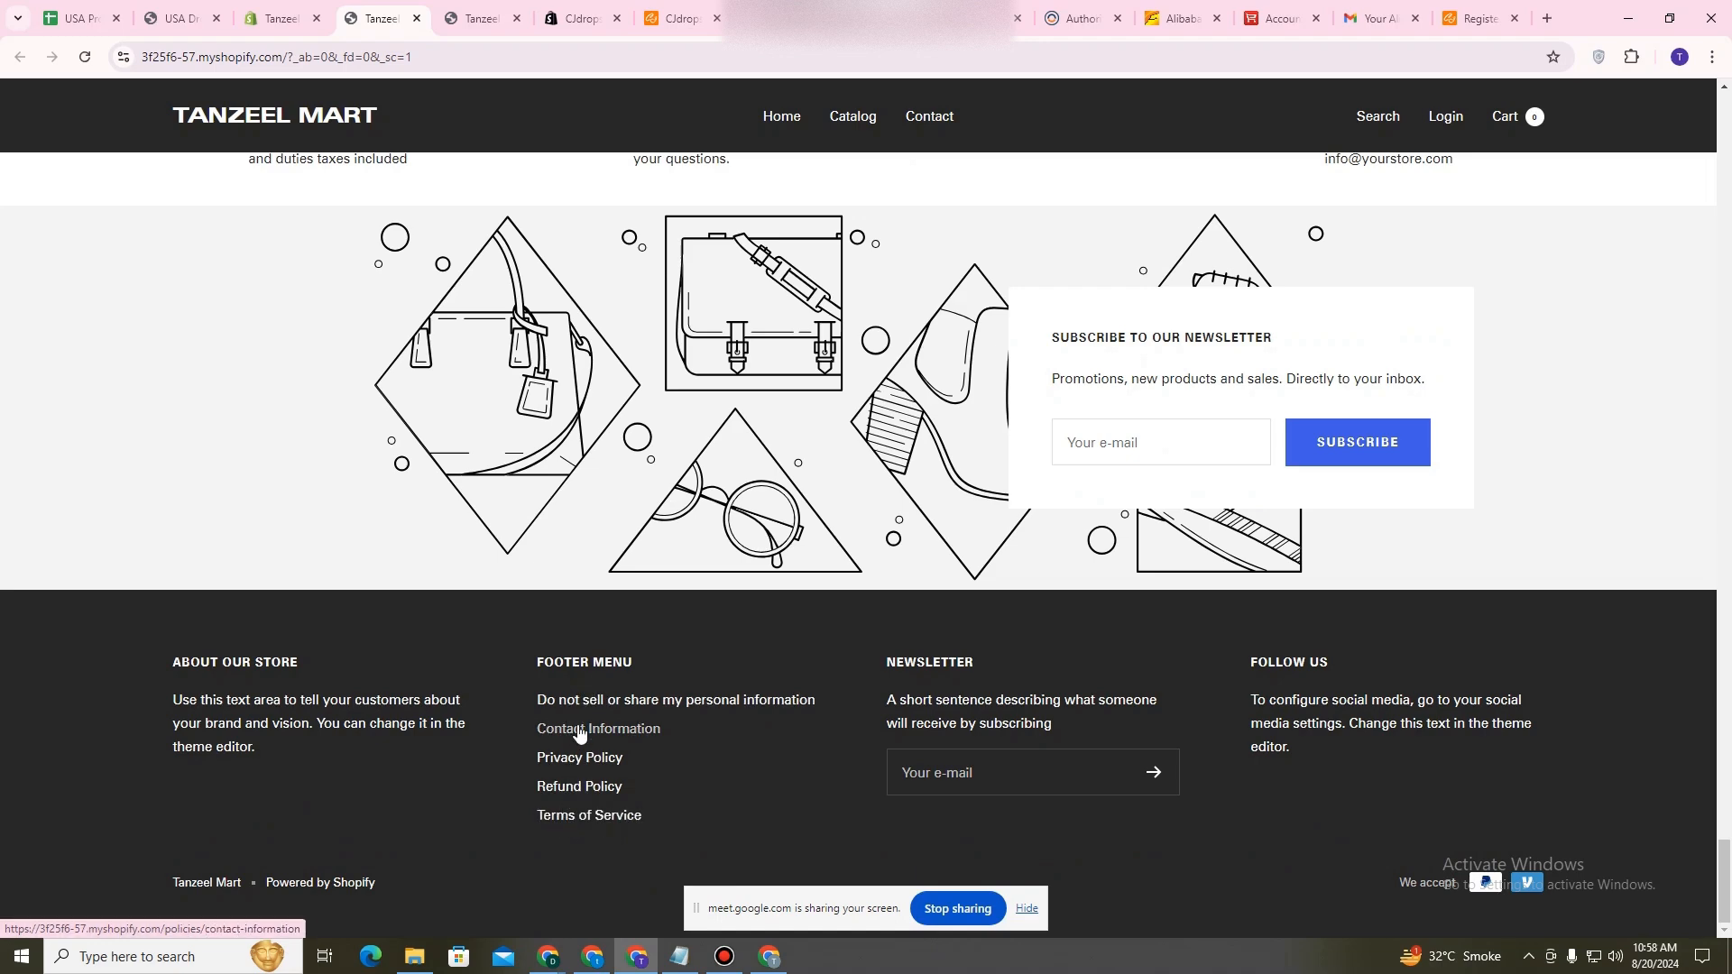
left_click(1726, 352)
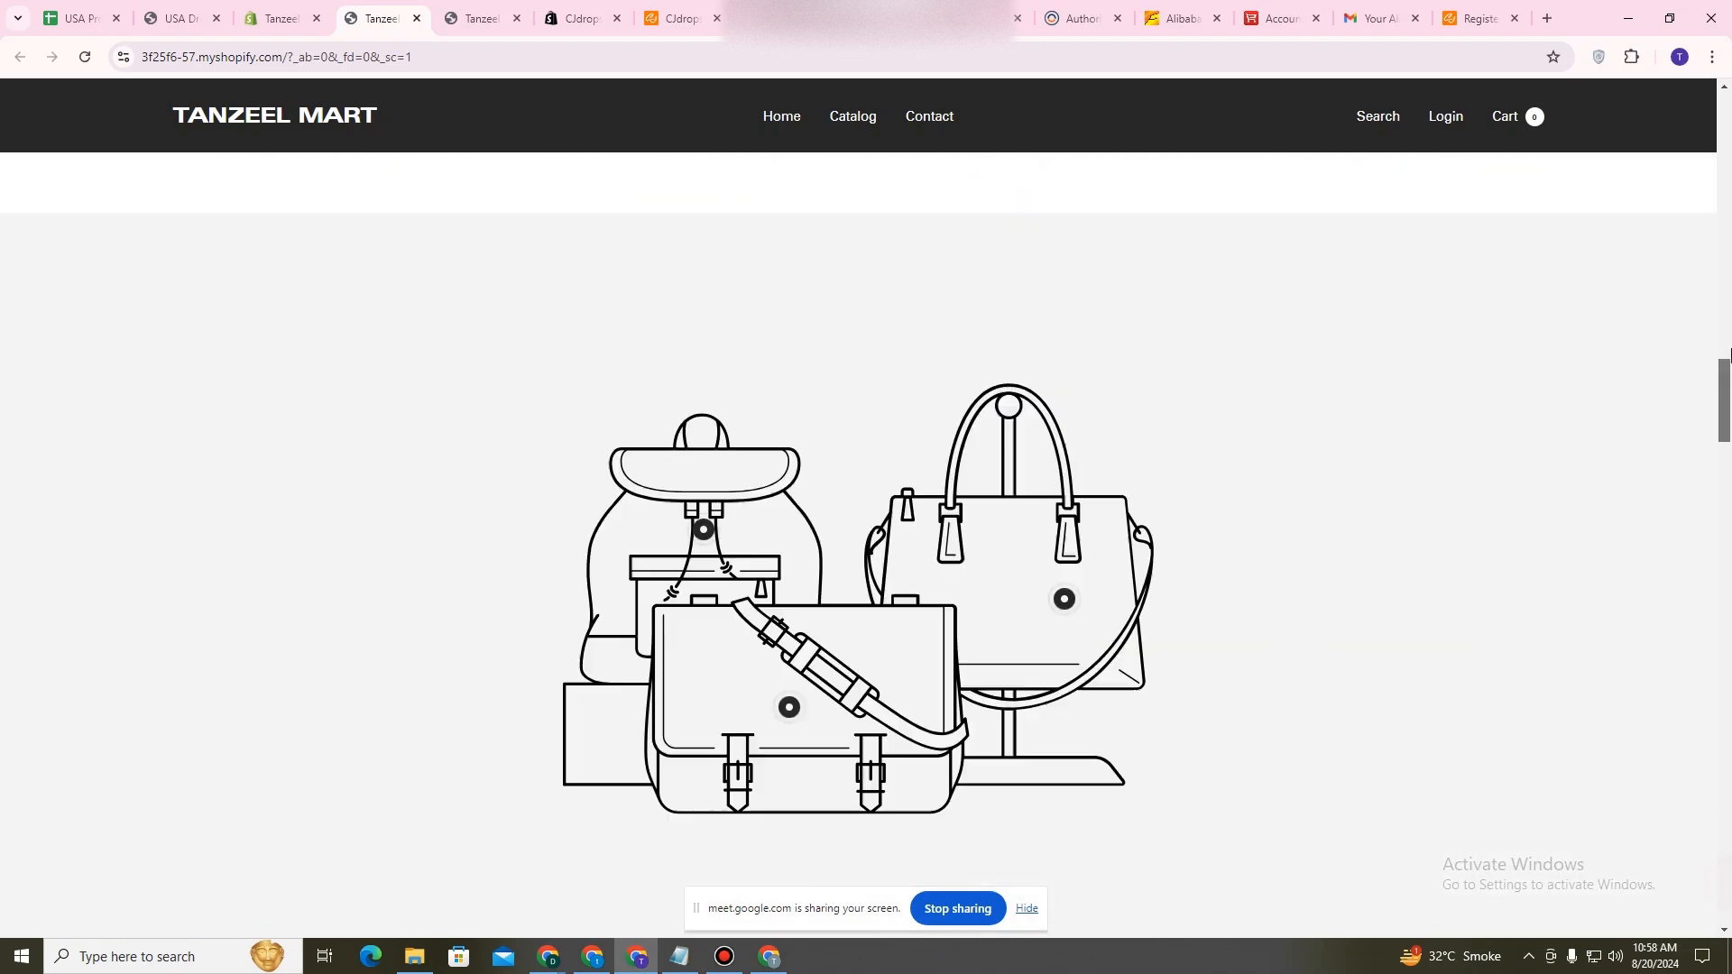
scroll(1727, 352, "up", 10)
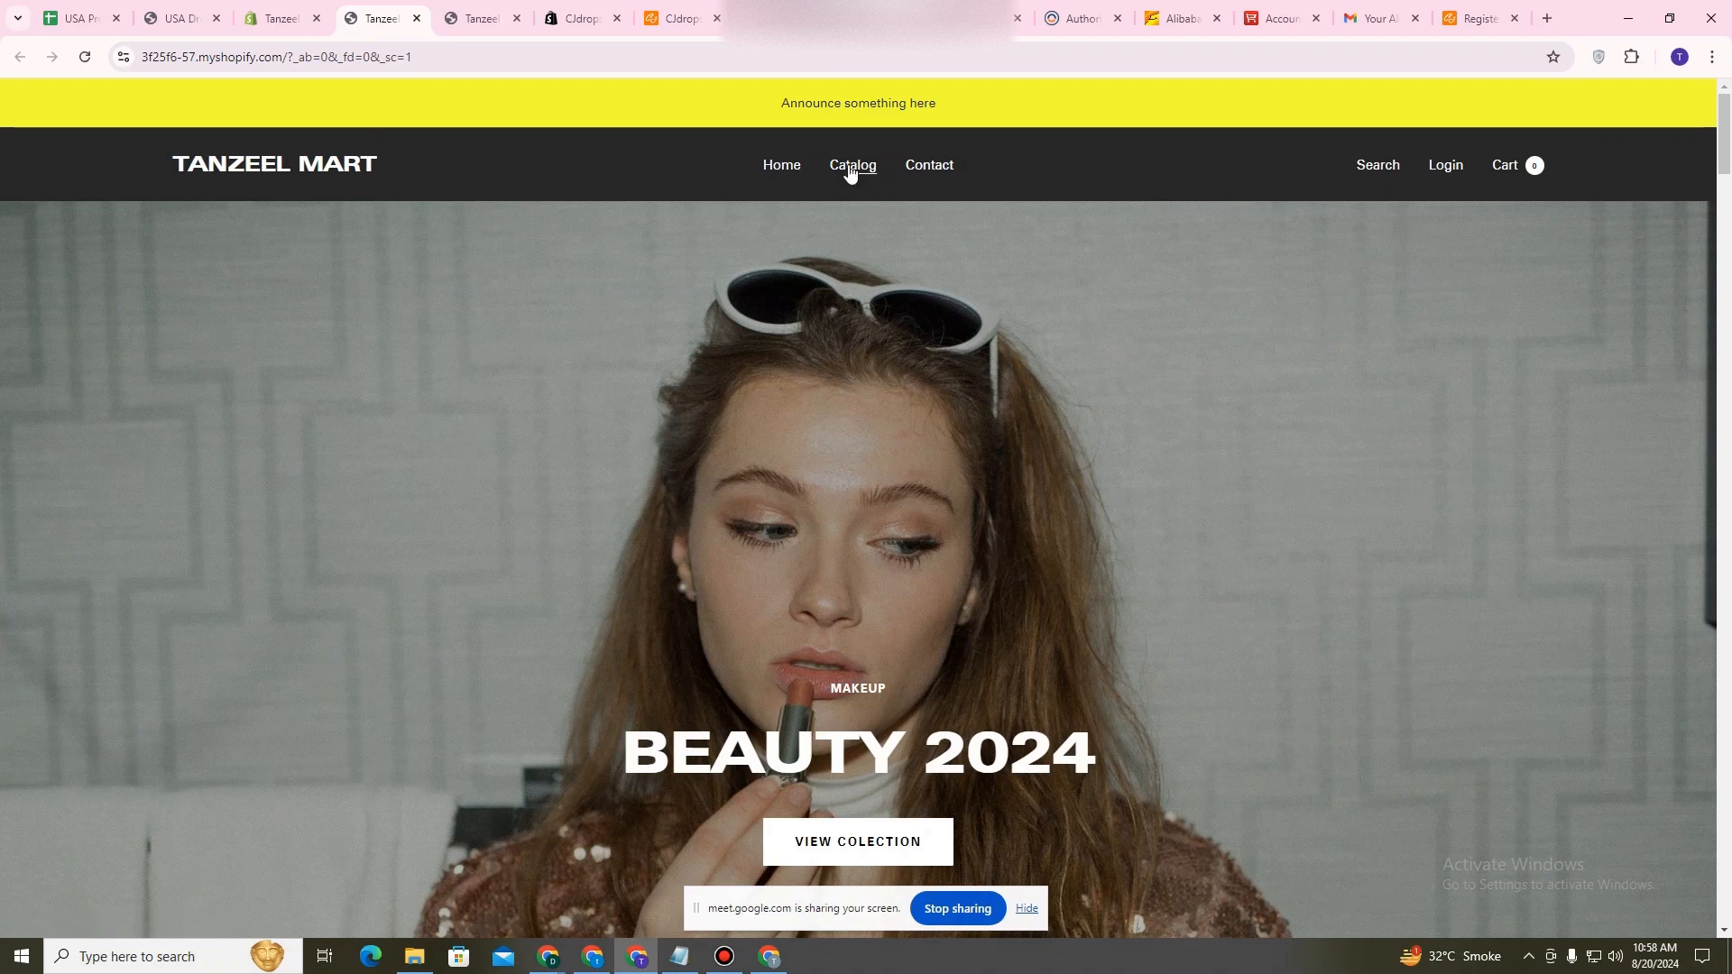
key("ctrl+shift+Tab")
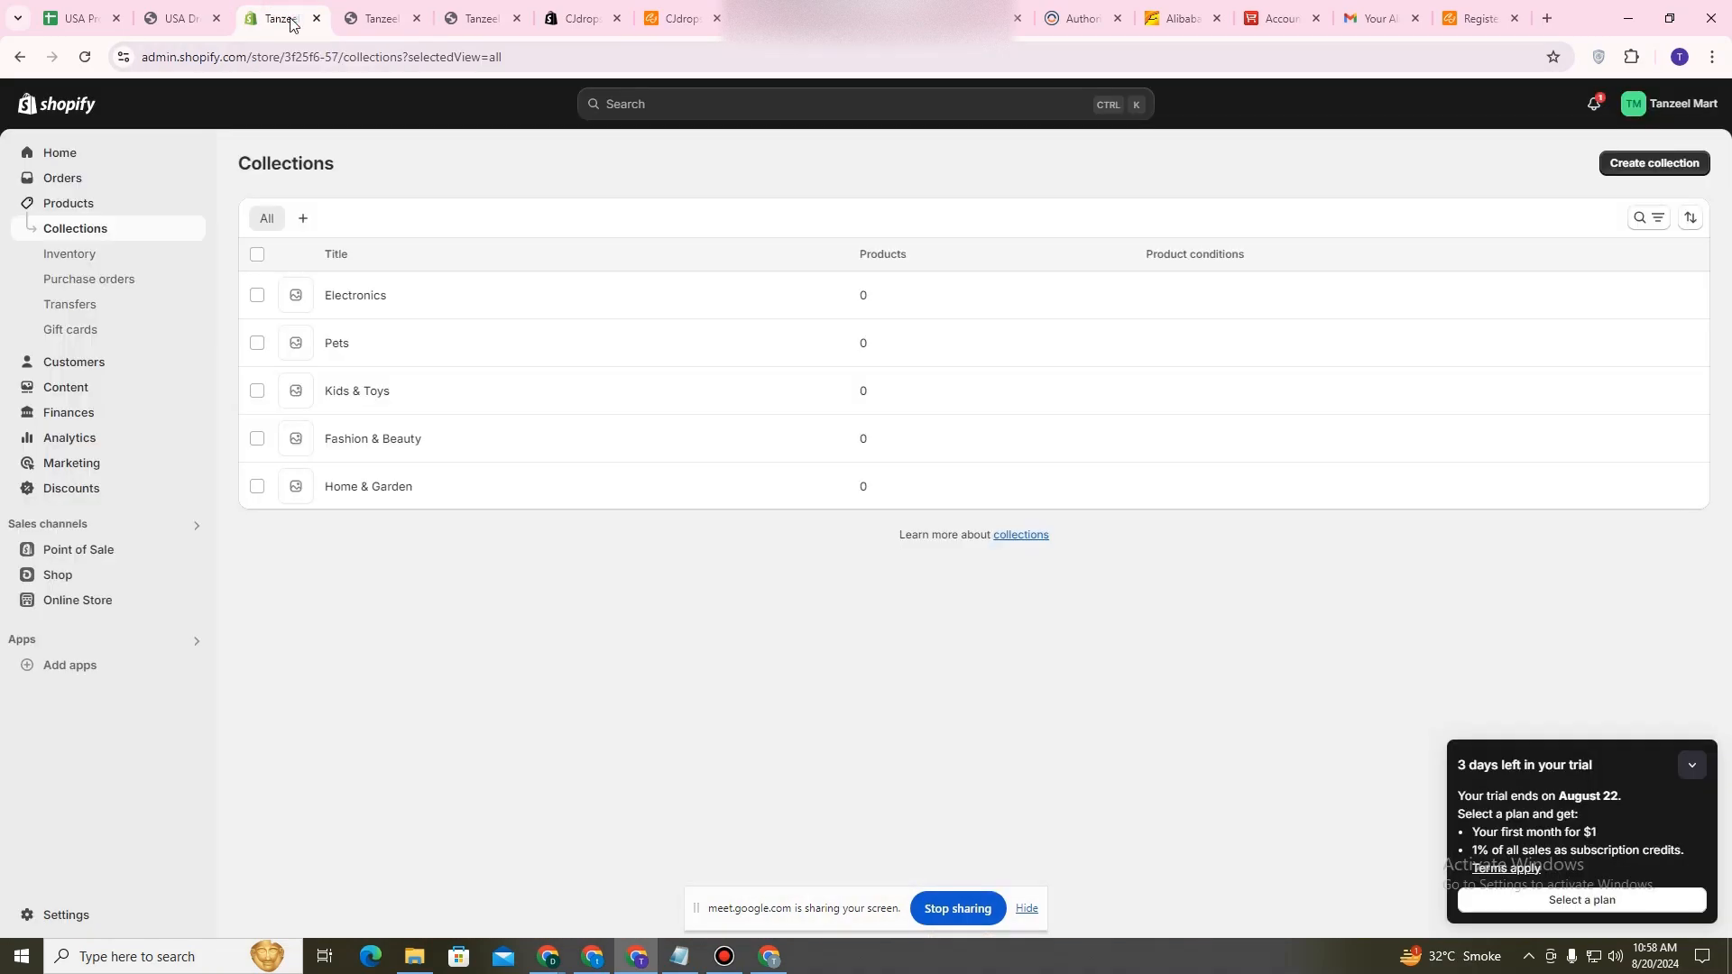
Open the Main menu for editing in the online store's navigation settings.
left_click(74, 600)
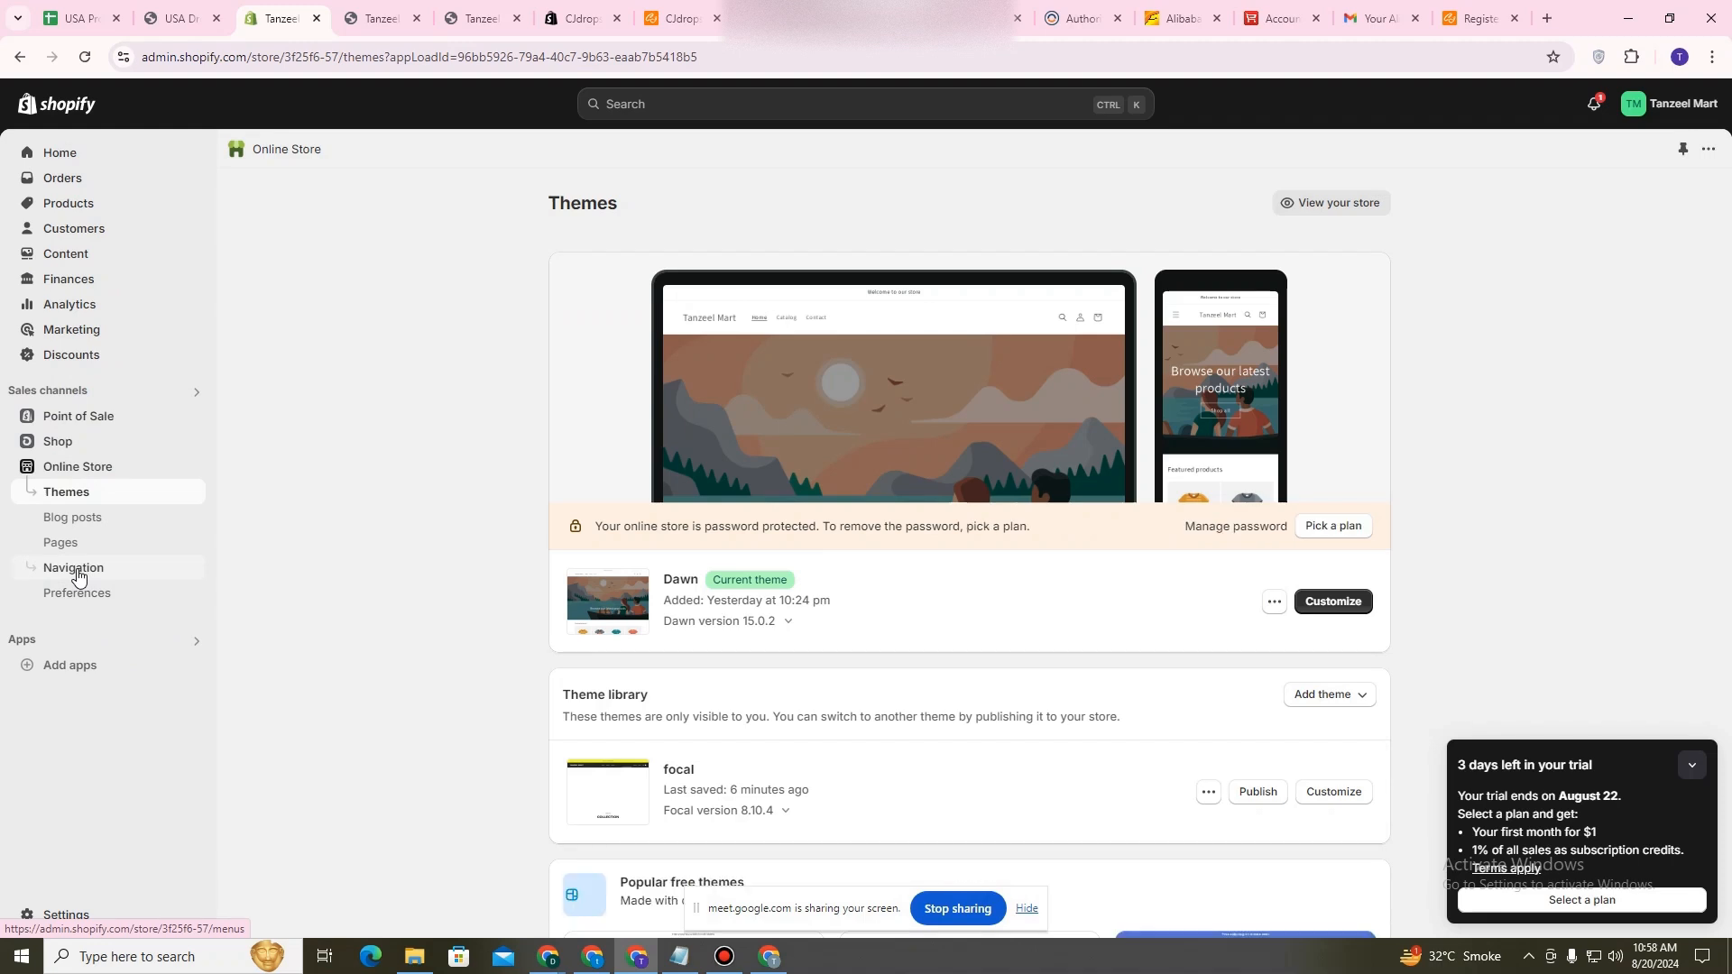
left_click(77, 578)
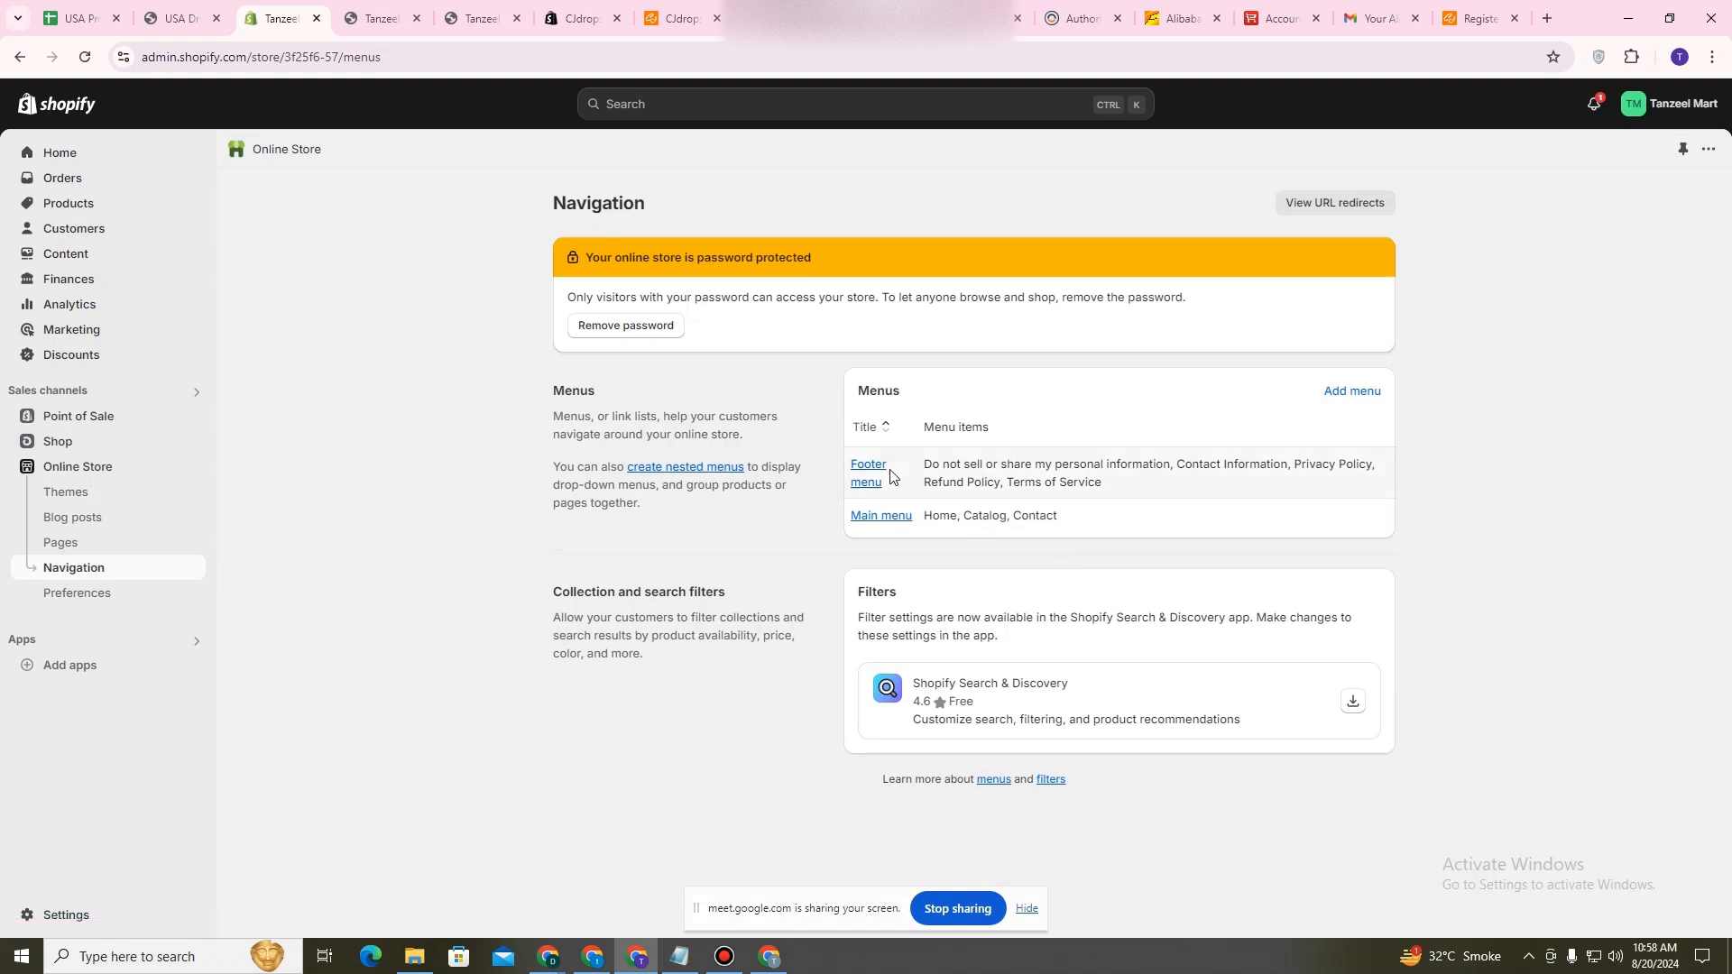
left_click(895, 516)
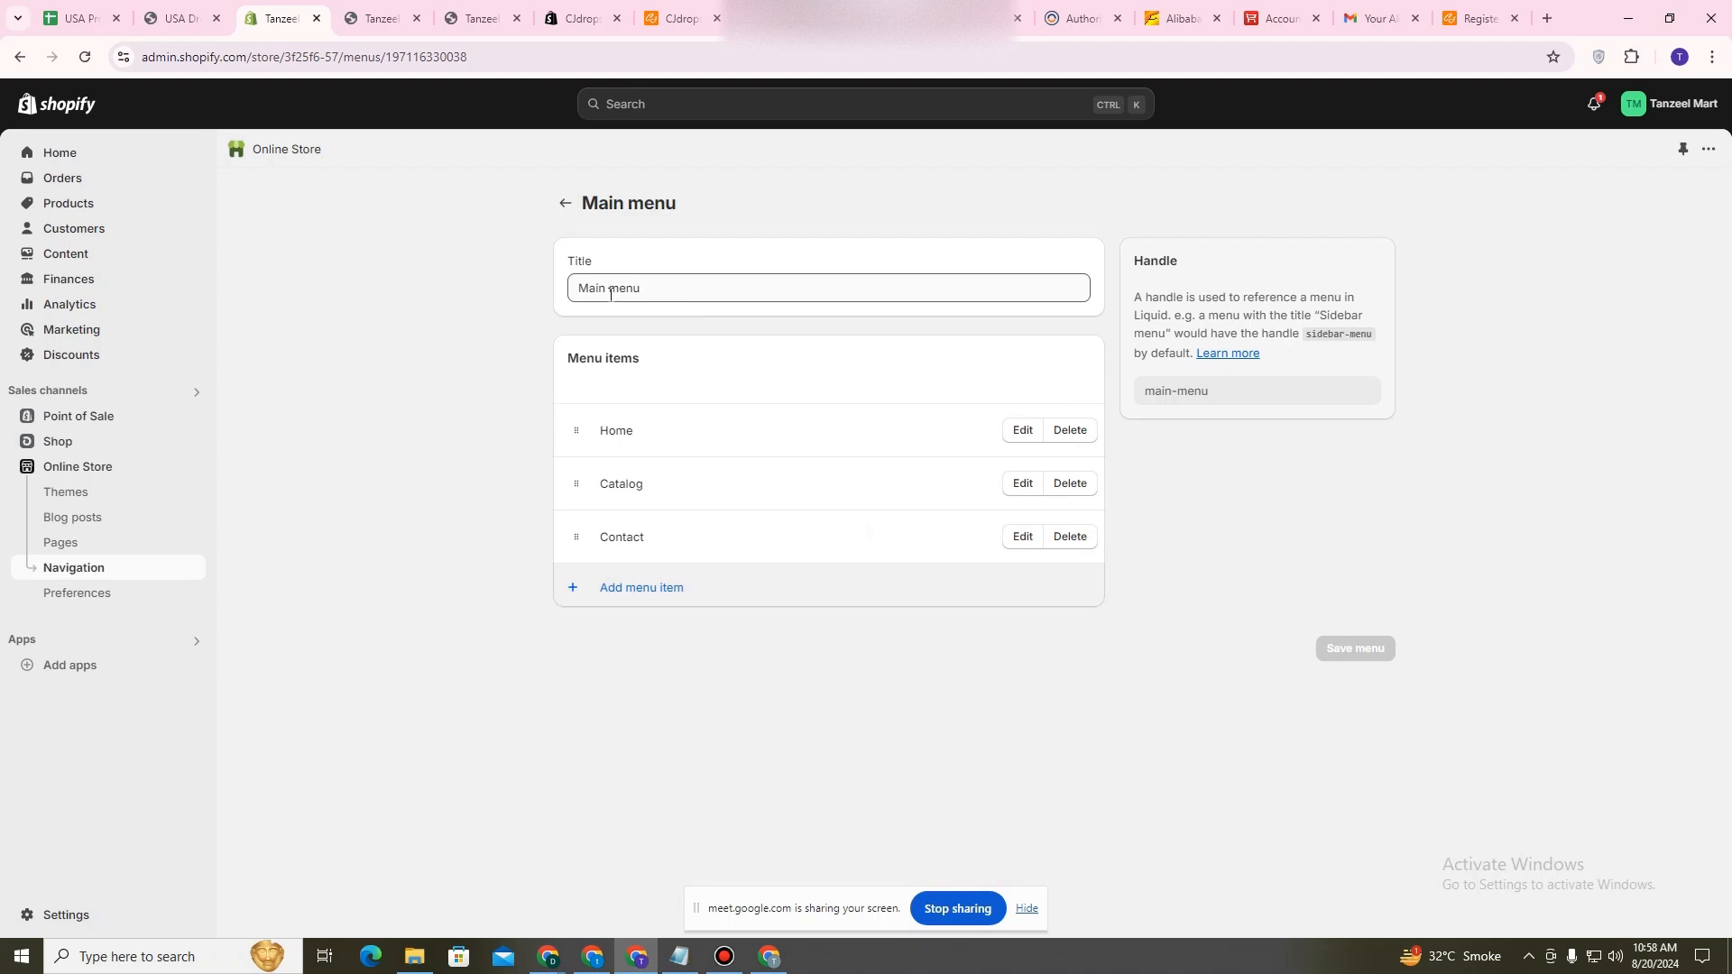
left_click_drag(605, 289, 584, 293)
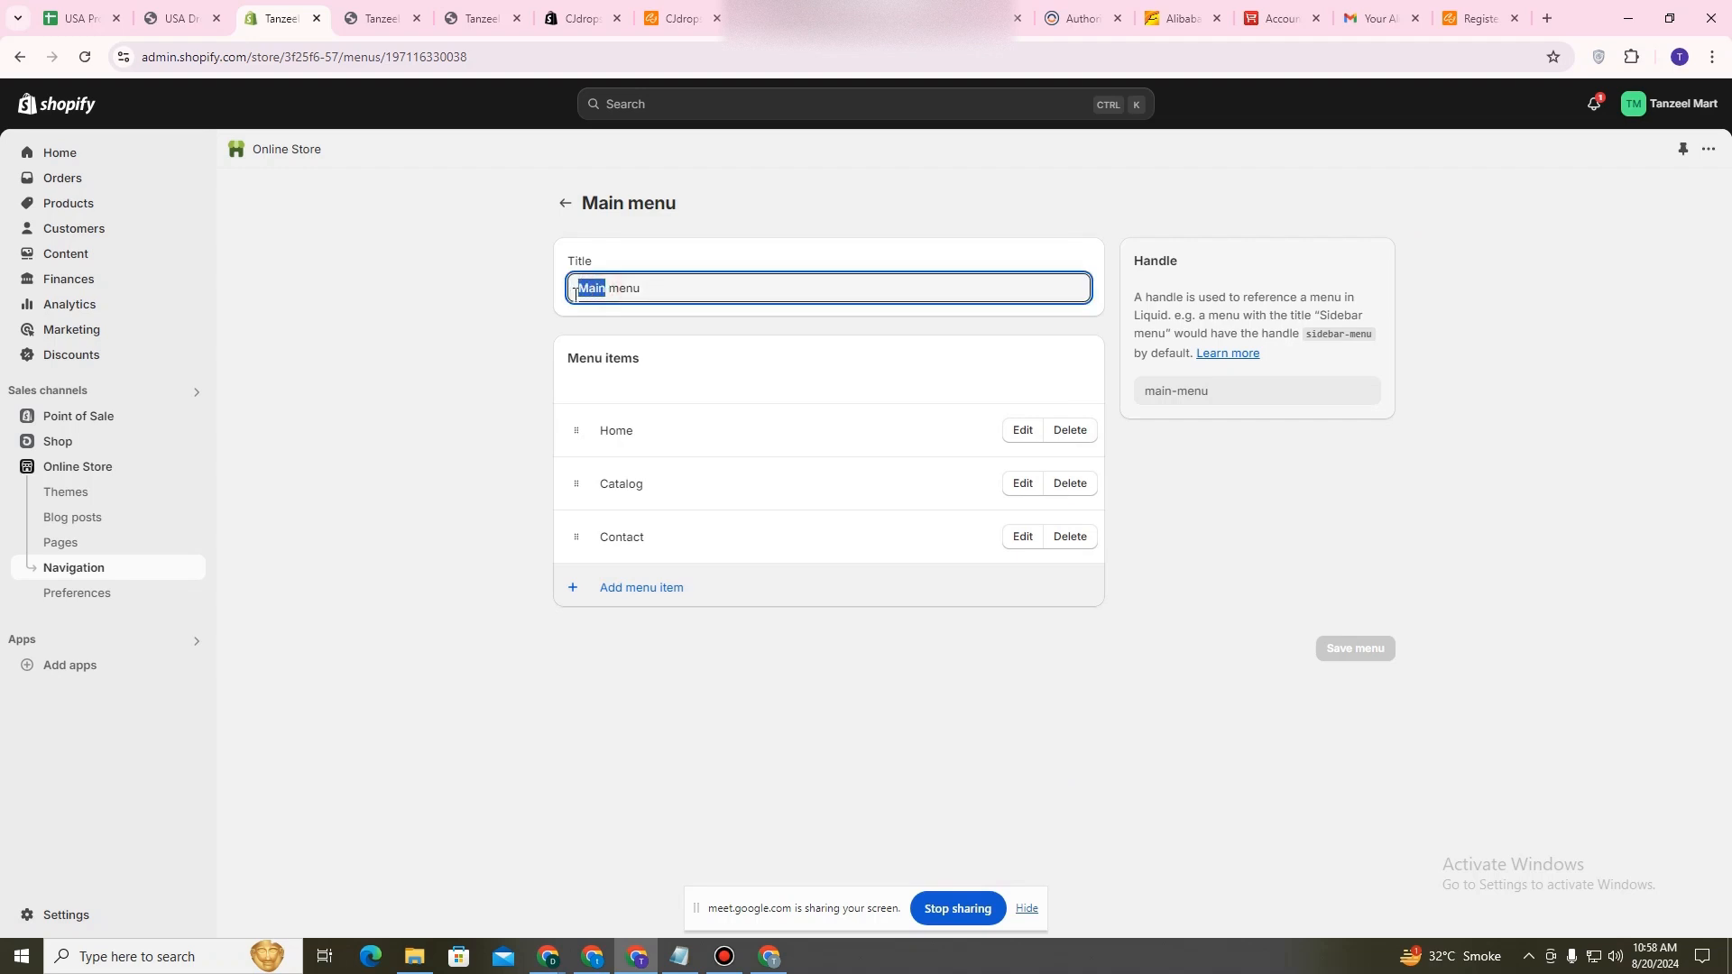
left_click(692, 294)
Remove the Catalog and Contact items from the Main menu.
left_click(1073, 484)
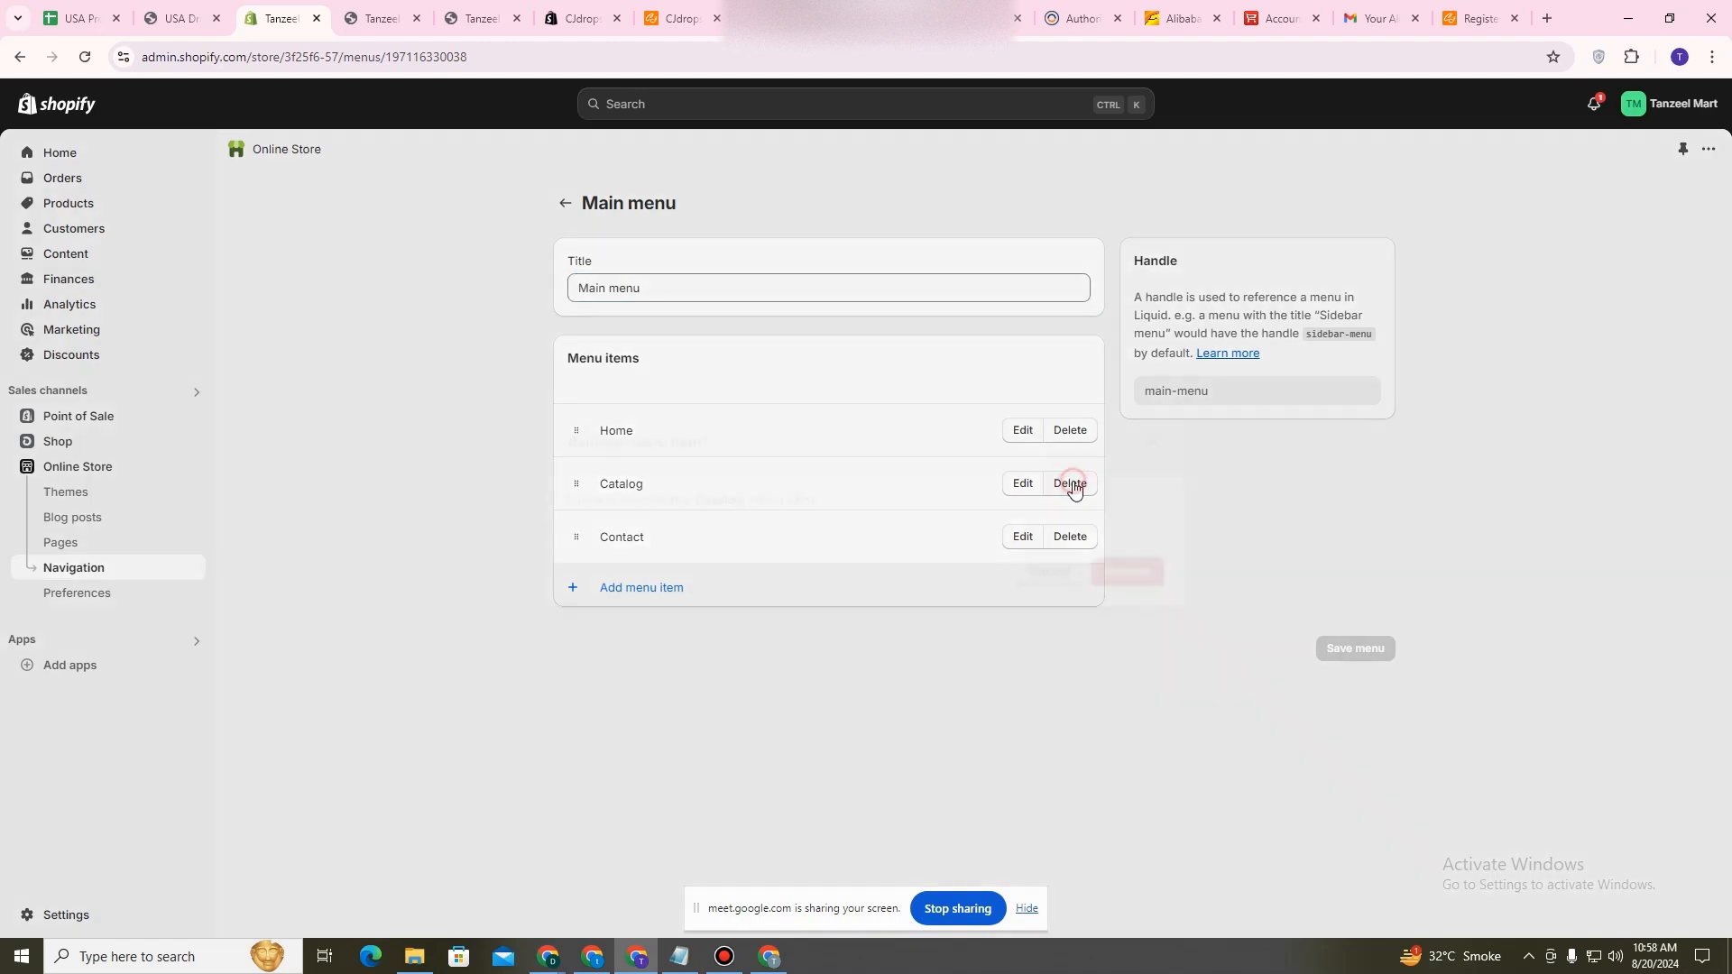
left_click(1089, 559)
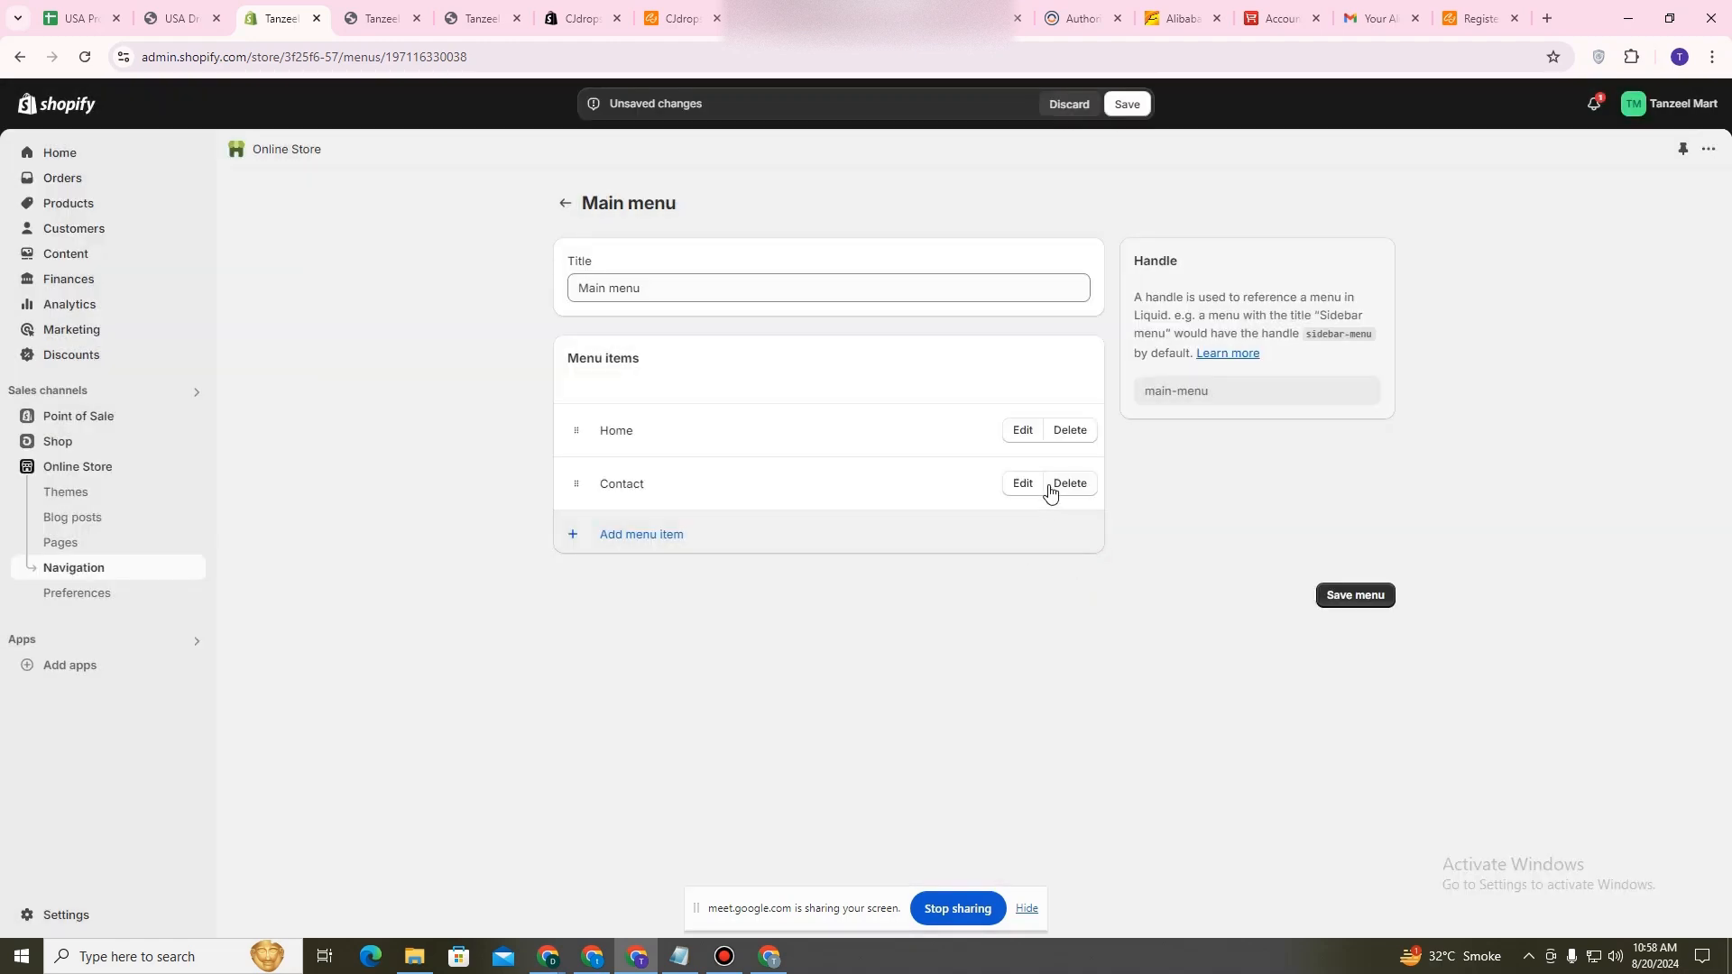
left_click(1068, 484)
left_click(1094, 564)
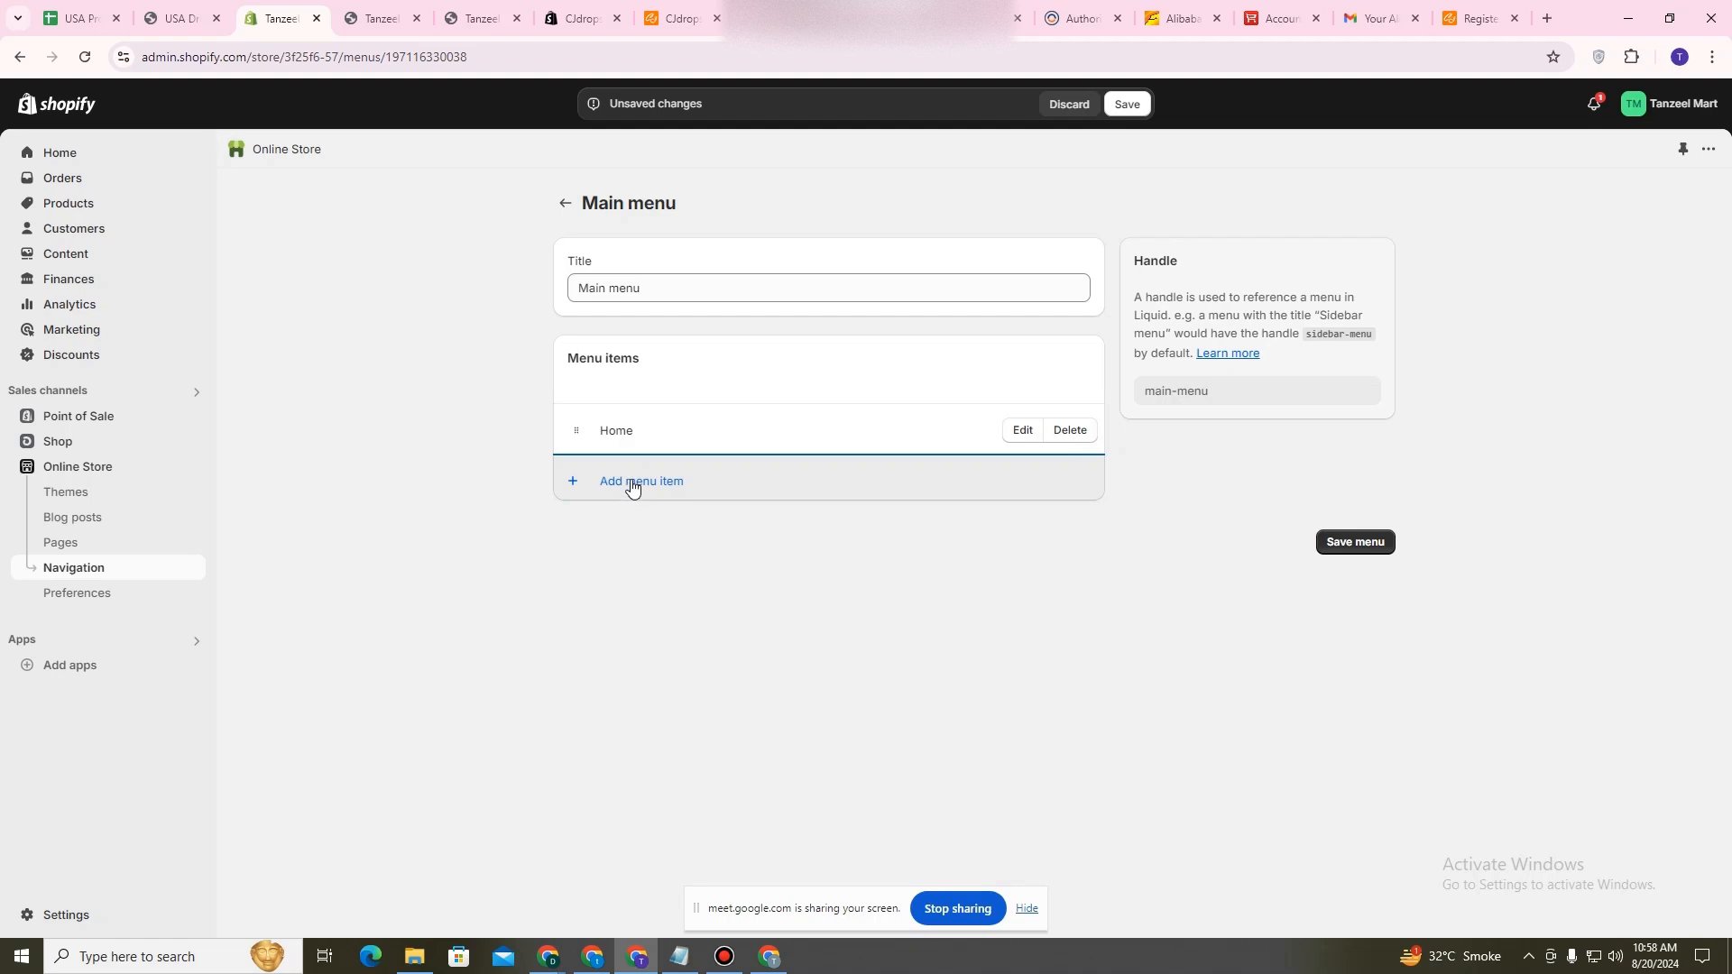
Add a Home & Garden item to the Main menu, linked to the Home & Garden collection.
left_click(629, 484)
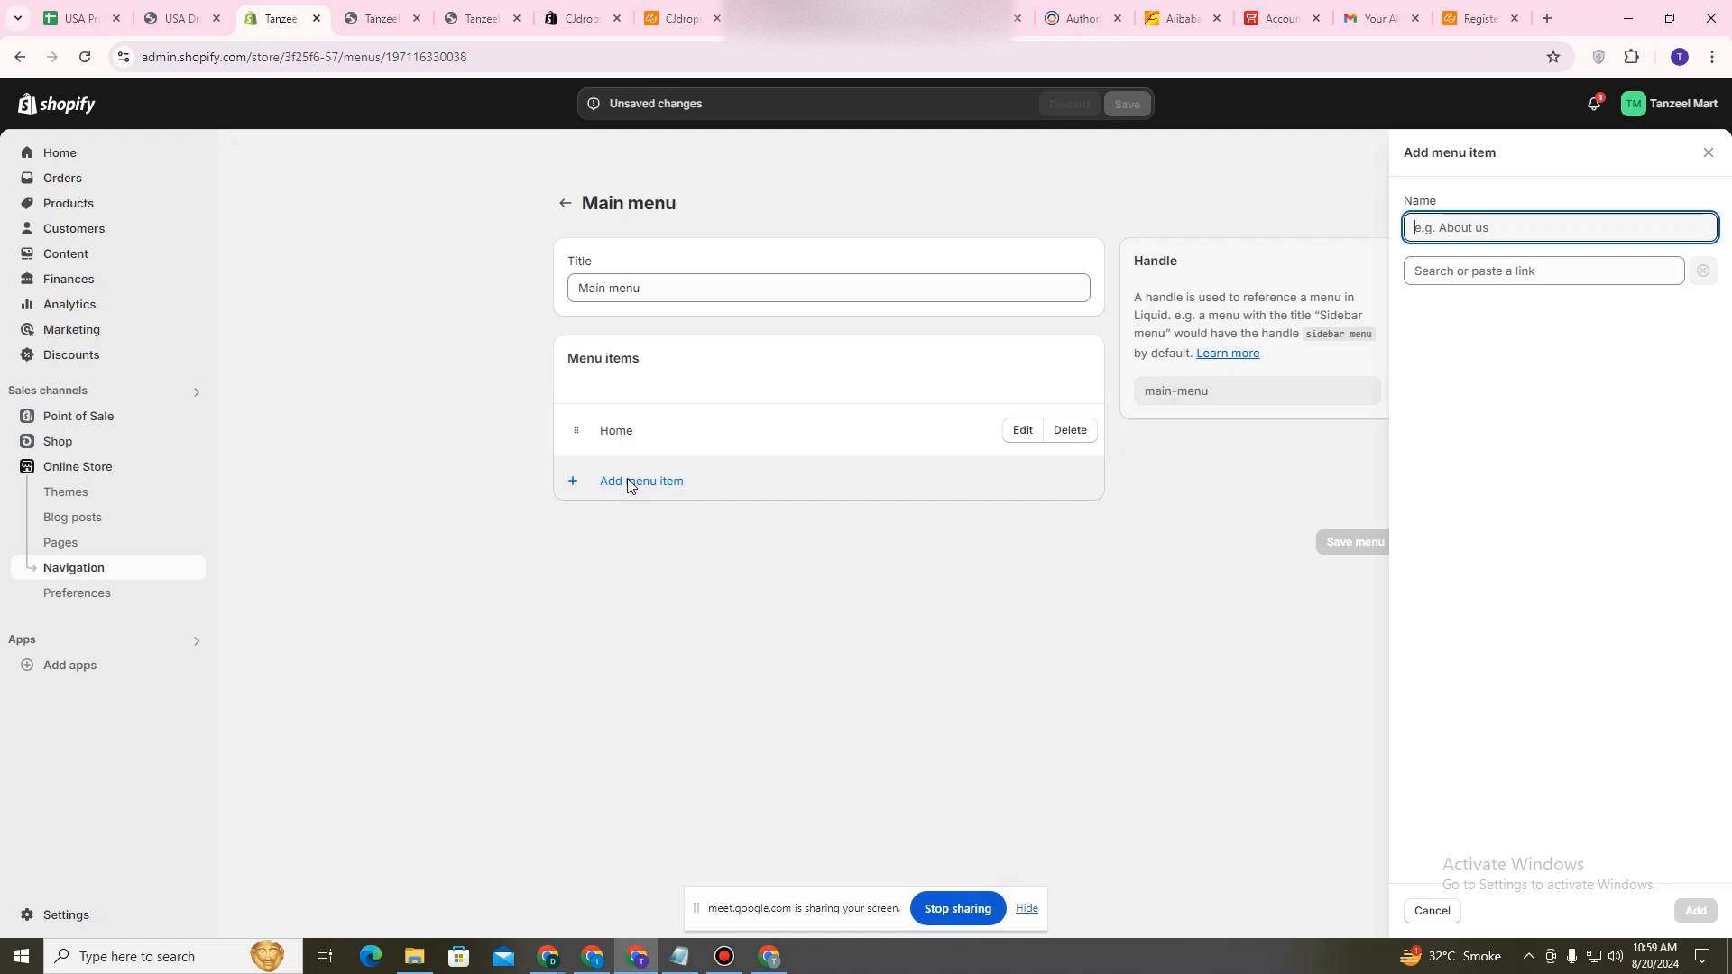
left_click(1528, 272)
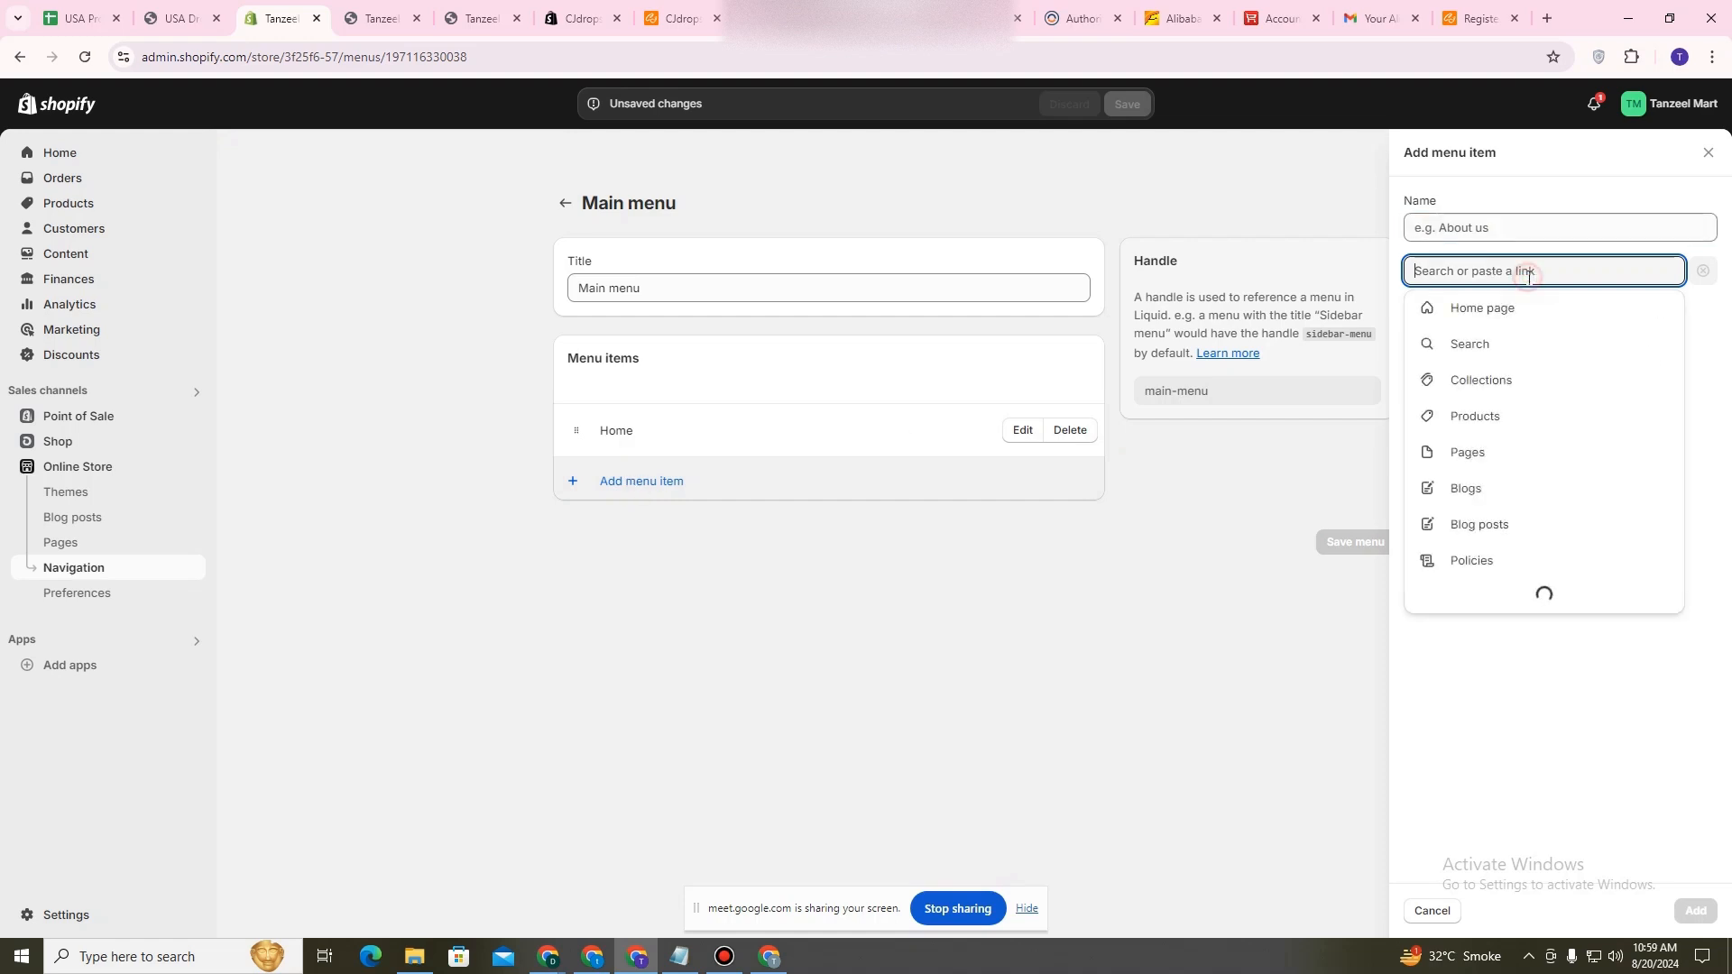
left_click(1494, 394)
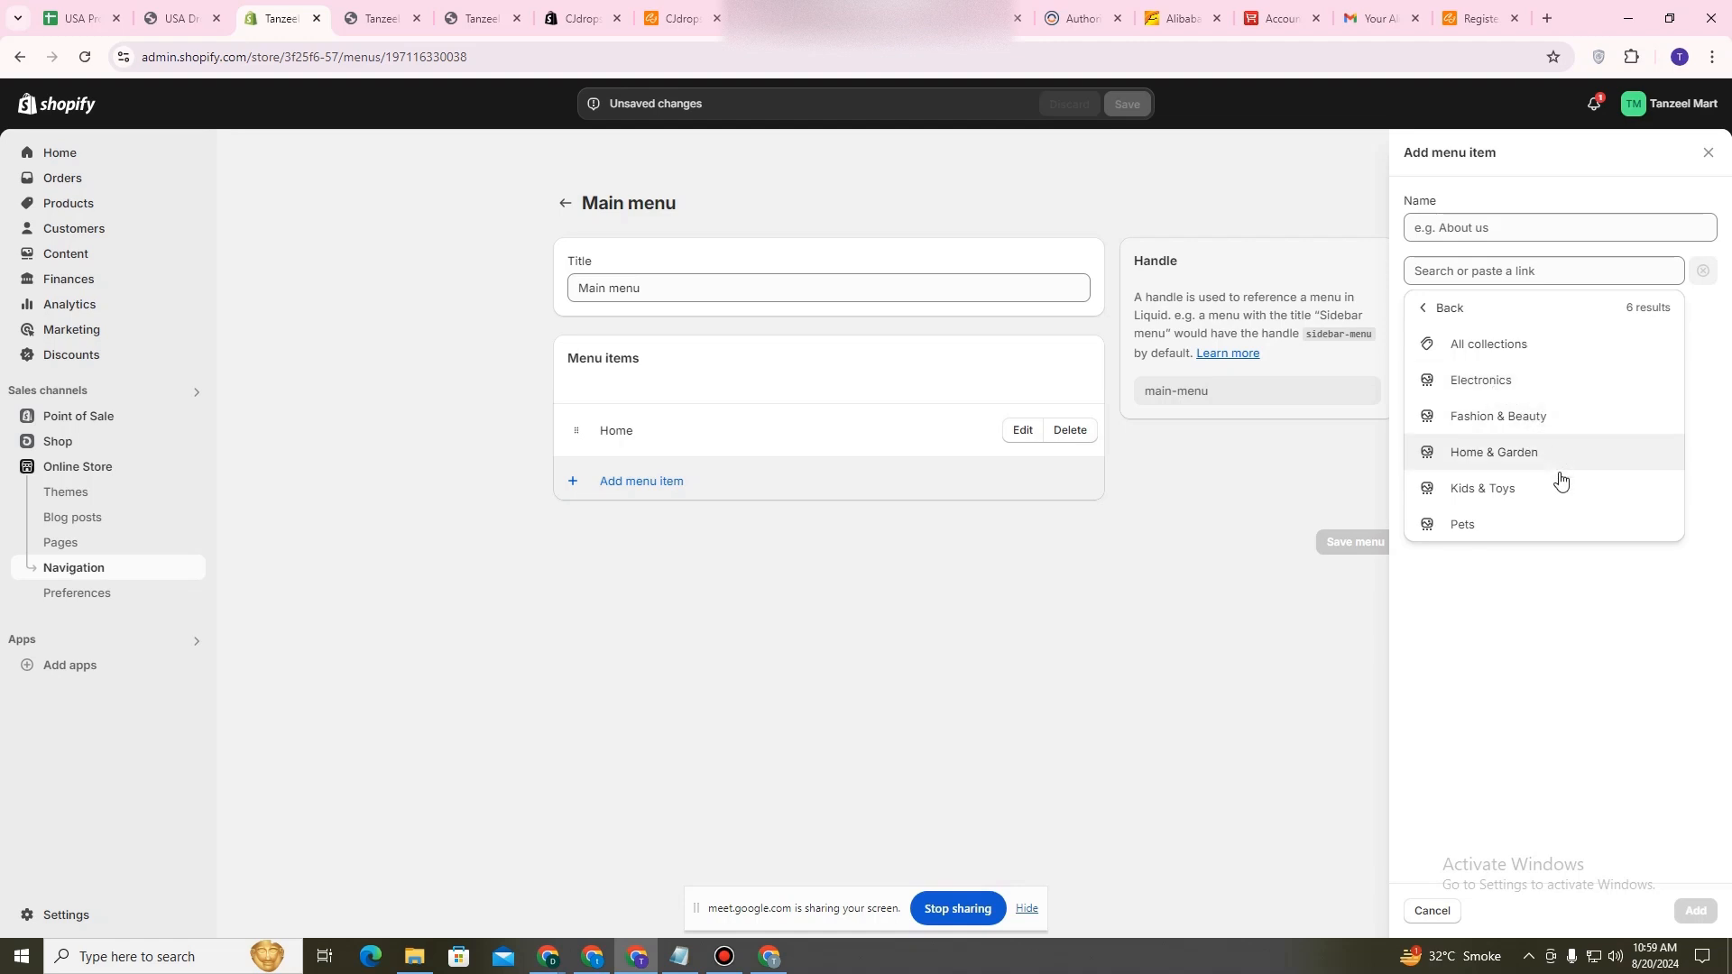
left_click(1465, 456)
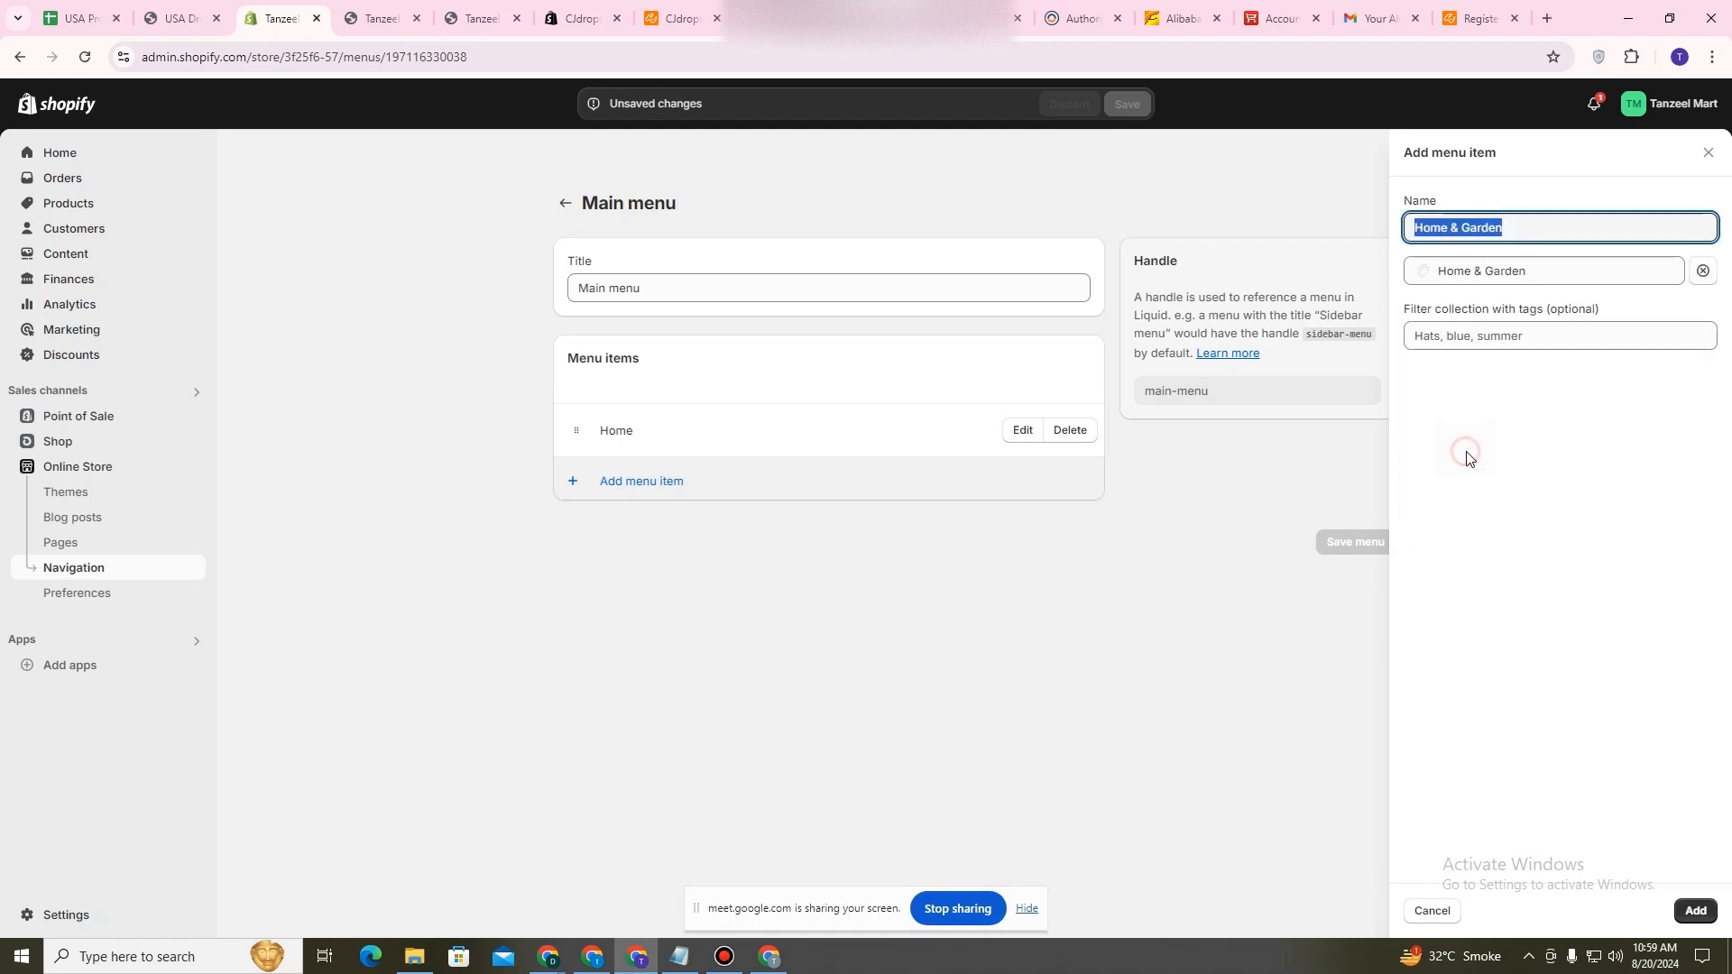
left_click(1695, 910)
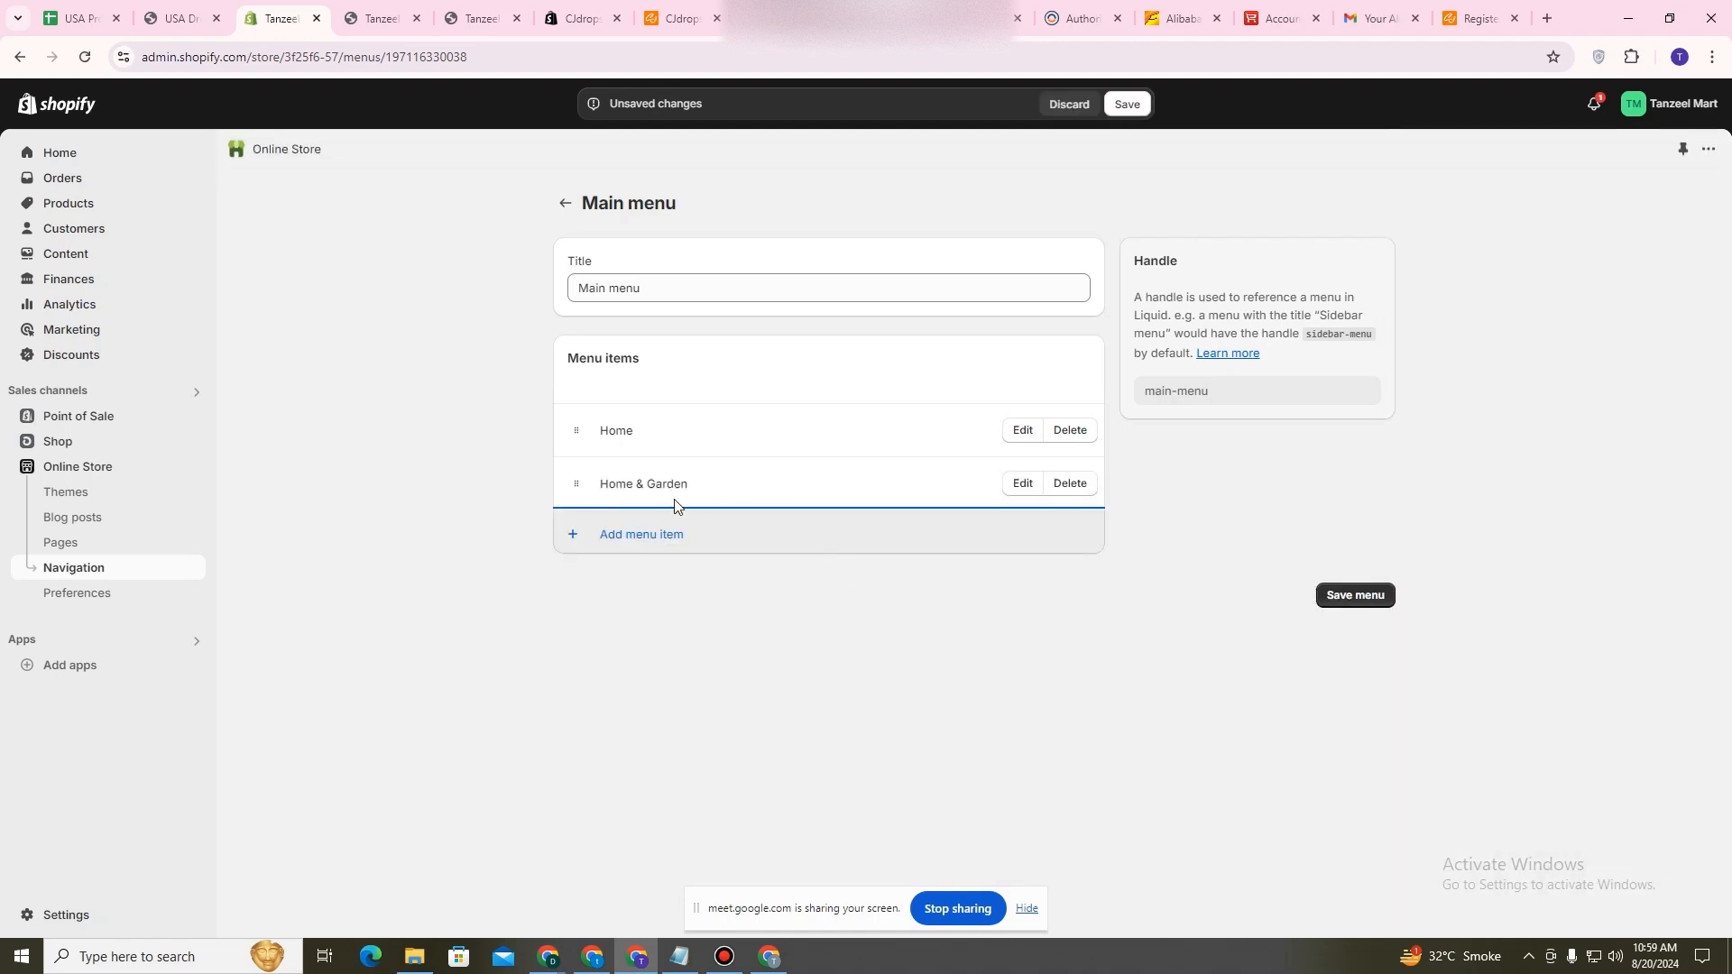
Add a Fashion & Beauty item to the Main menu, linked to the Fashion & Beauty collection.
left_click(652, 536)
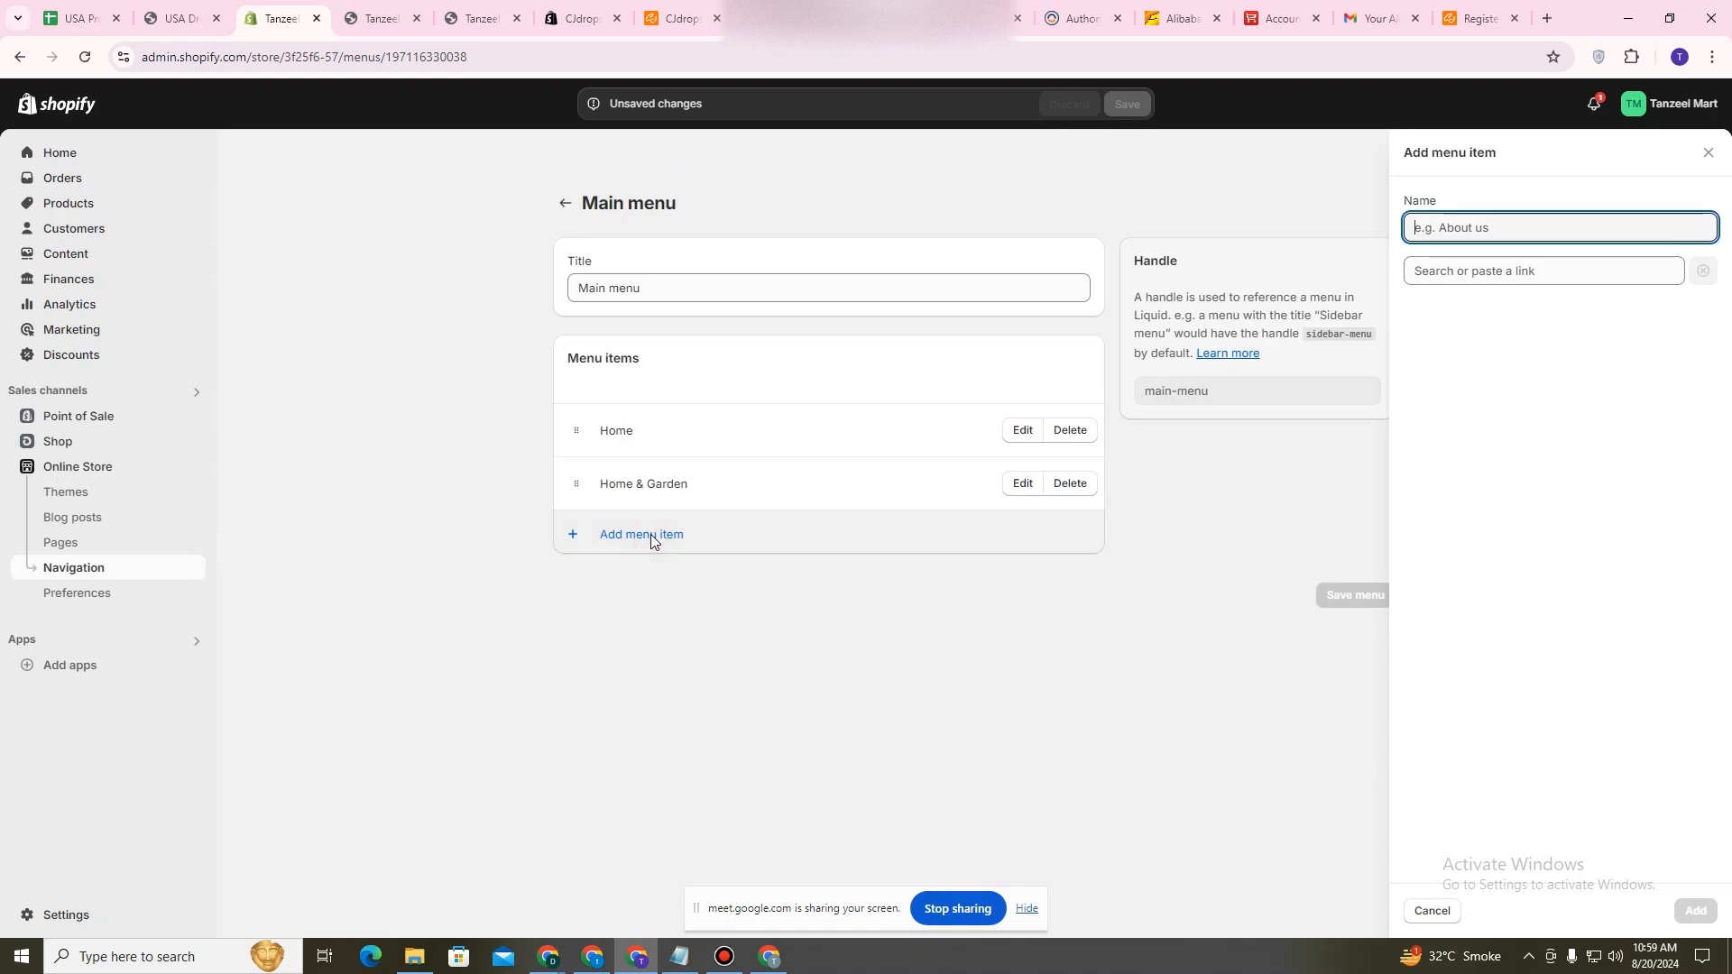
left_click(1477, 269)
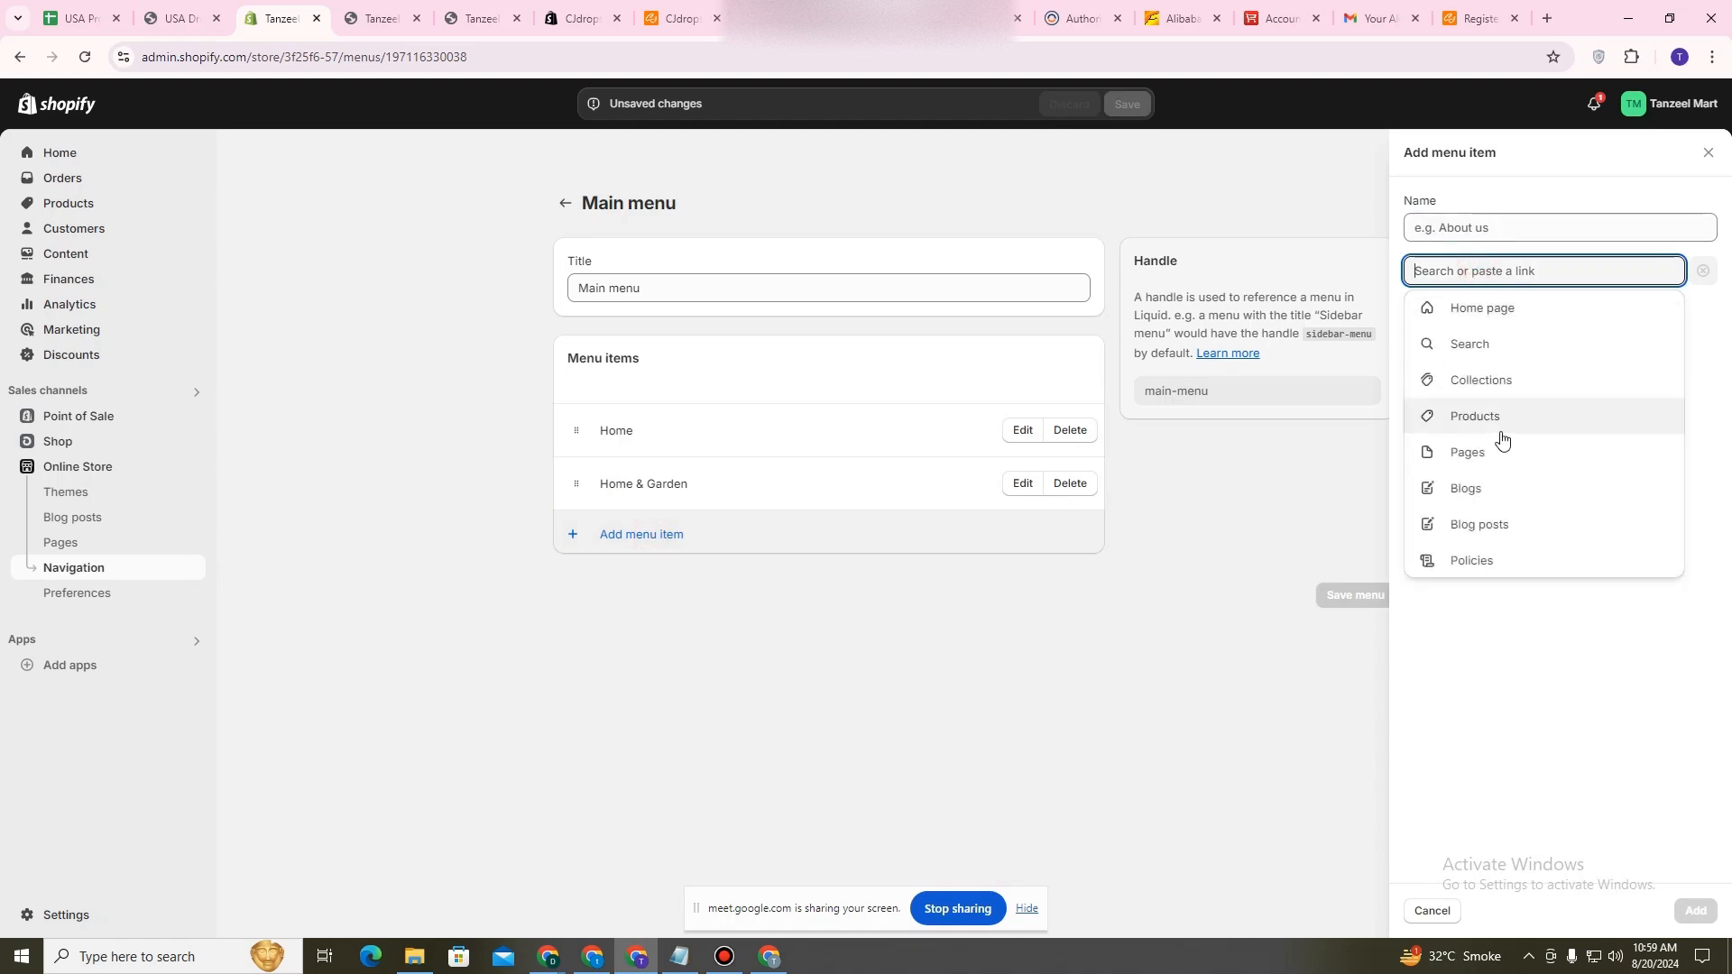
left_click(1479, 382)
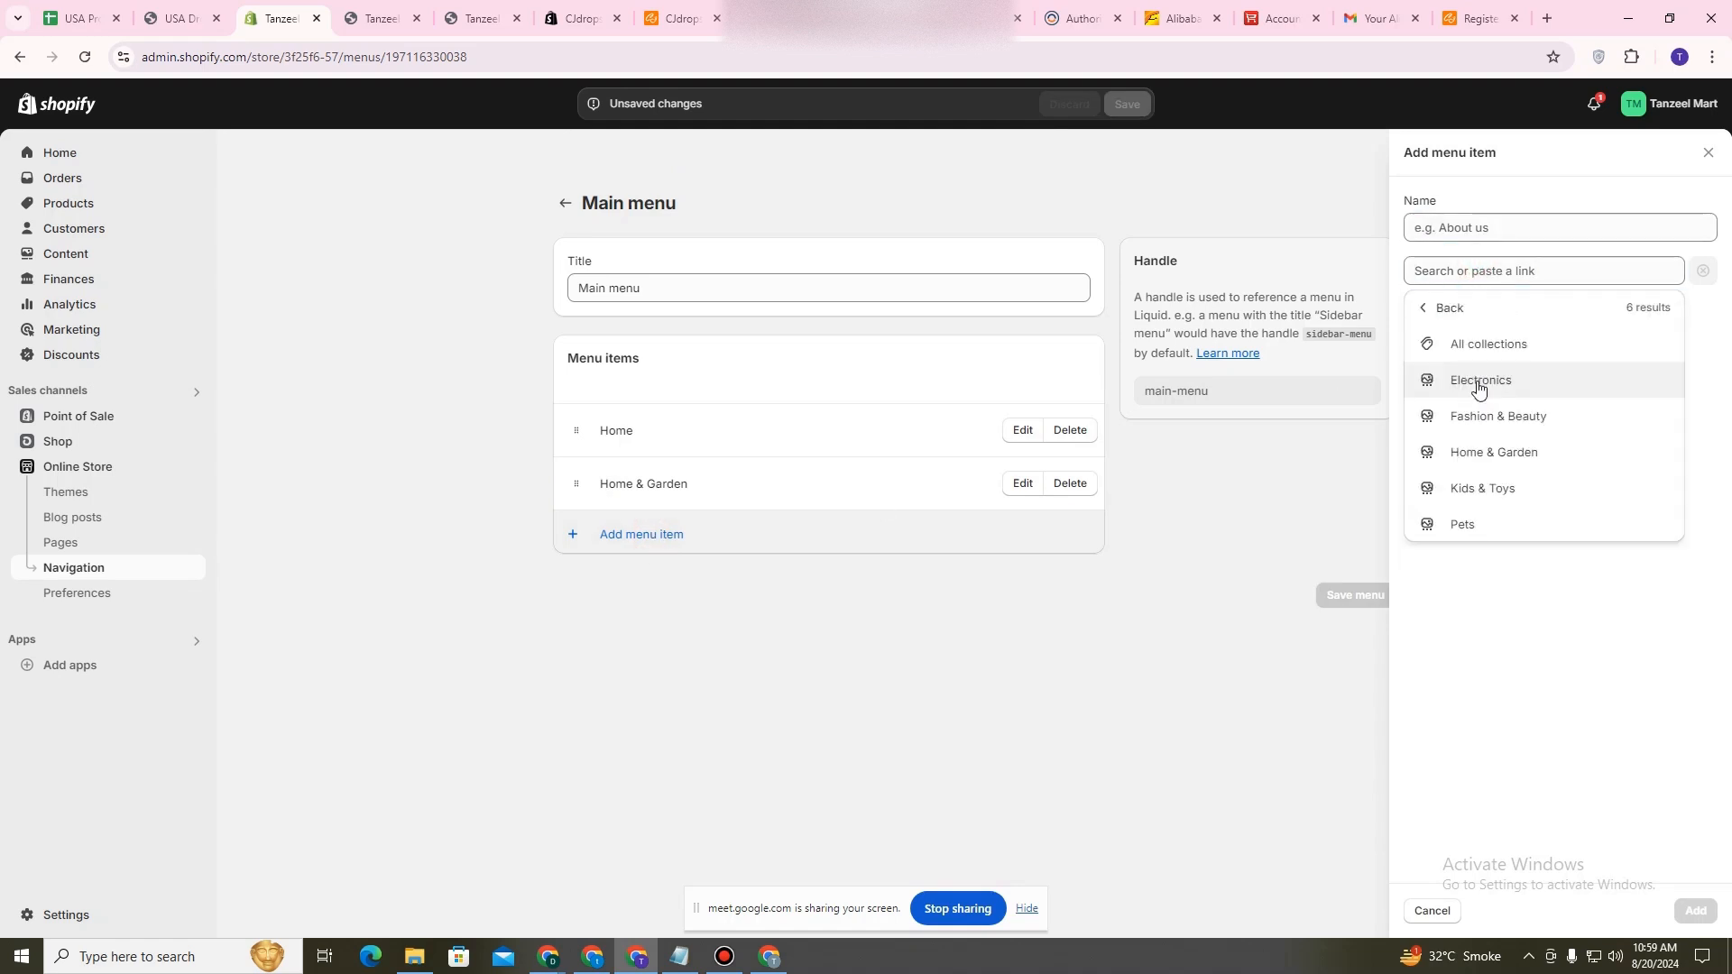
left_click(1474, 418)
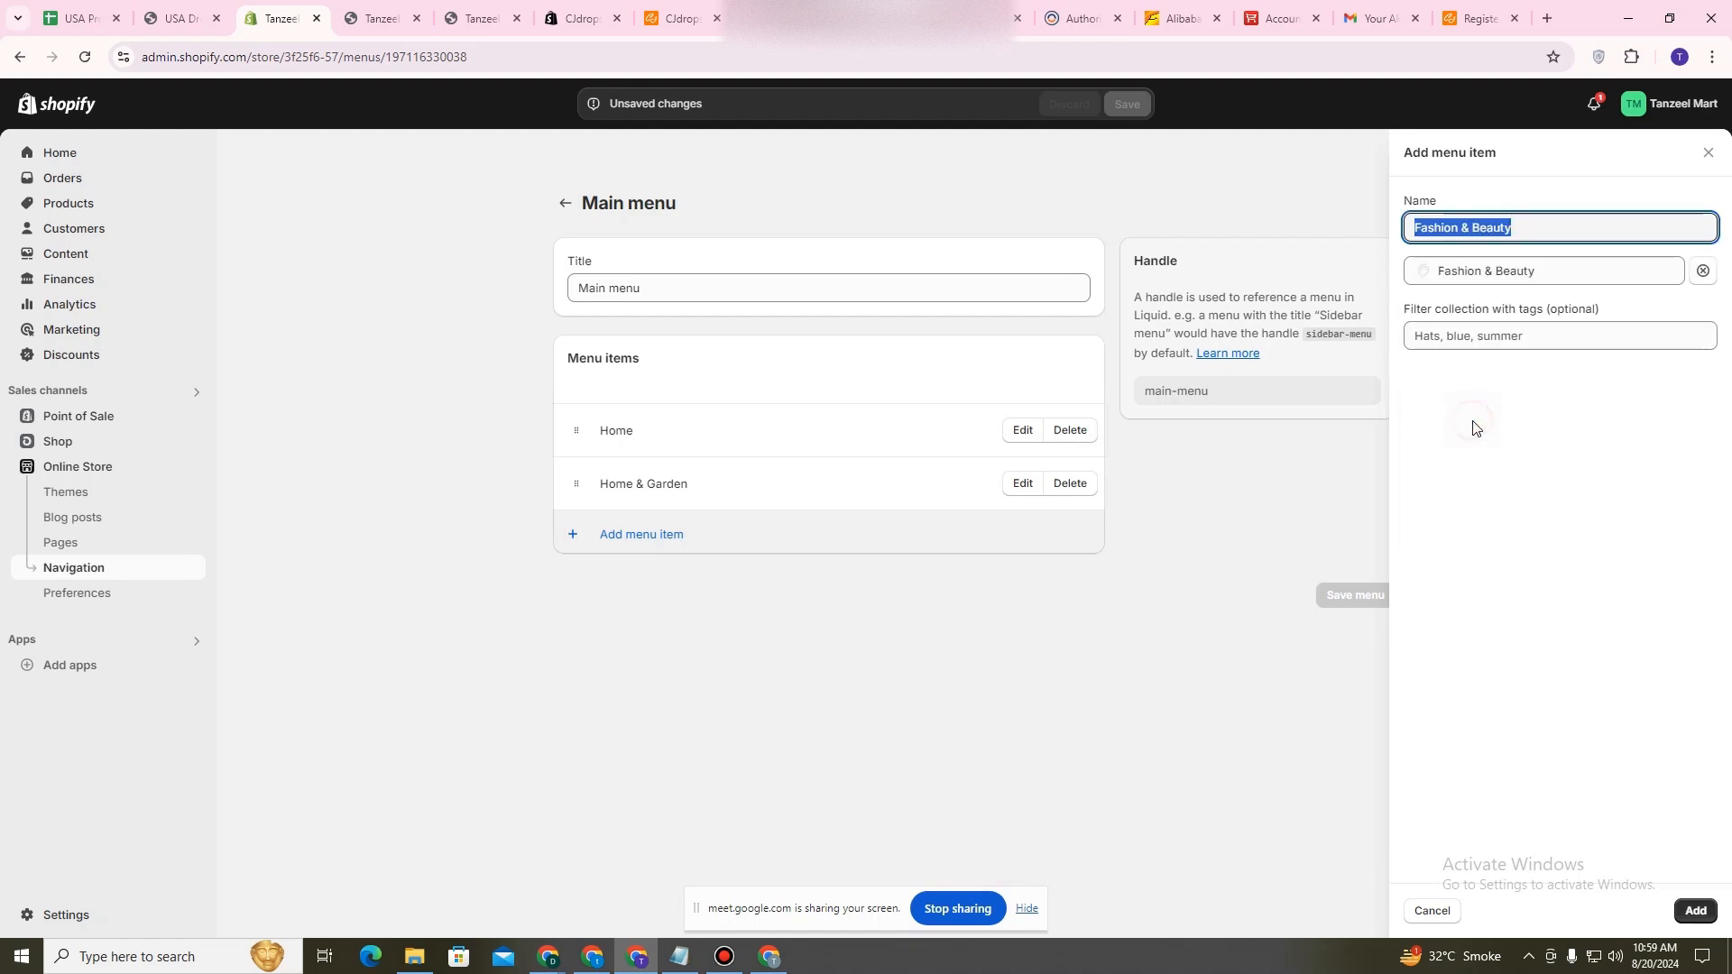
left_click(1695, 910)
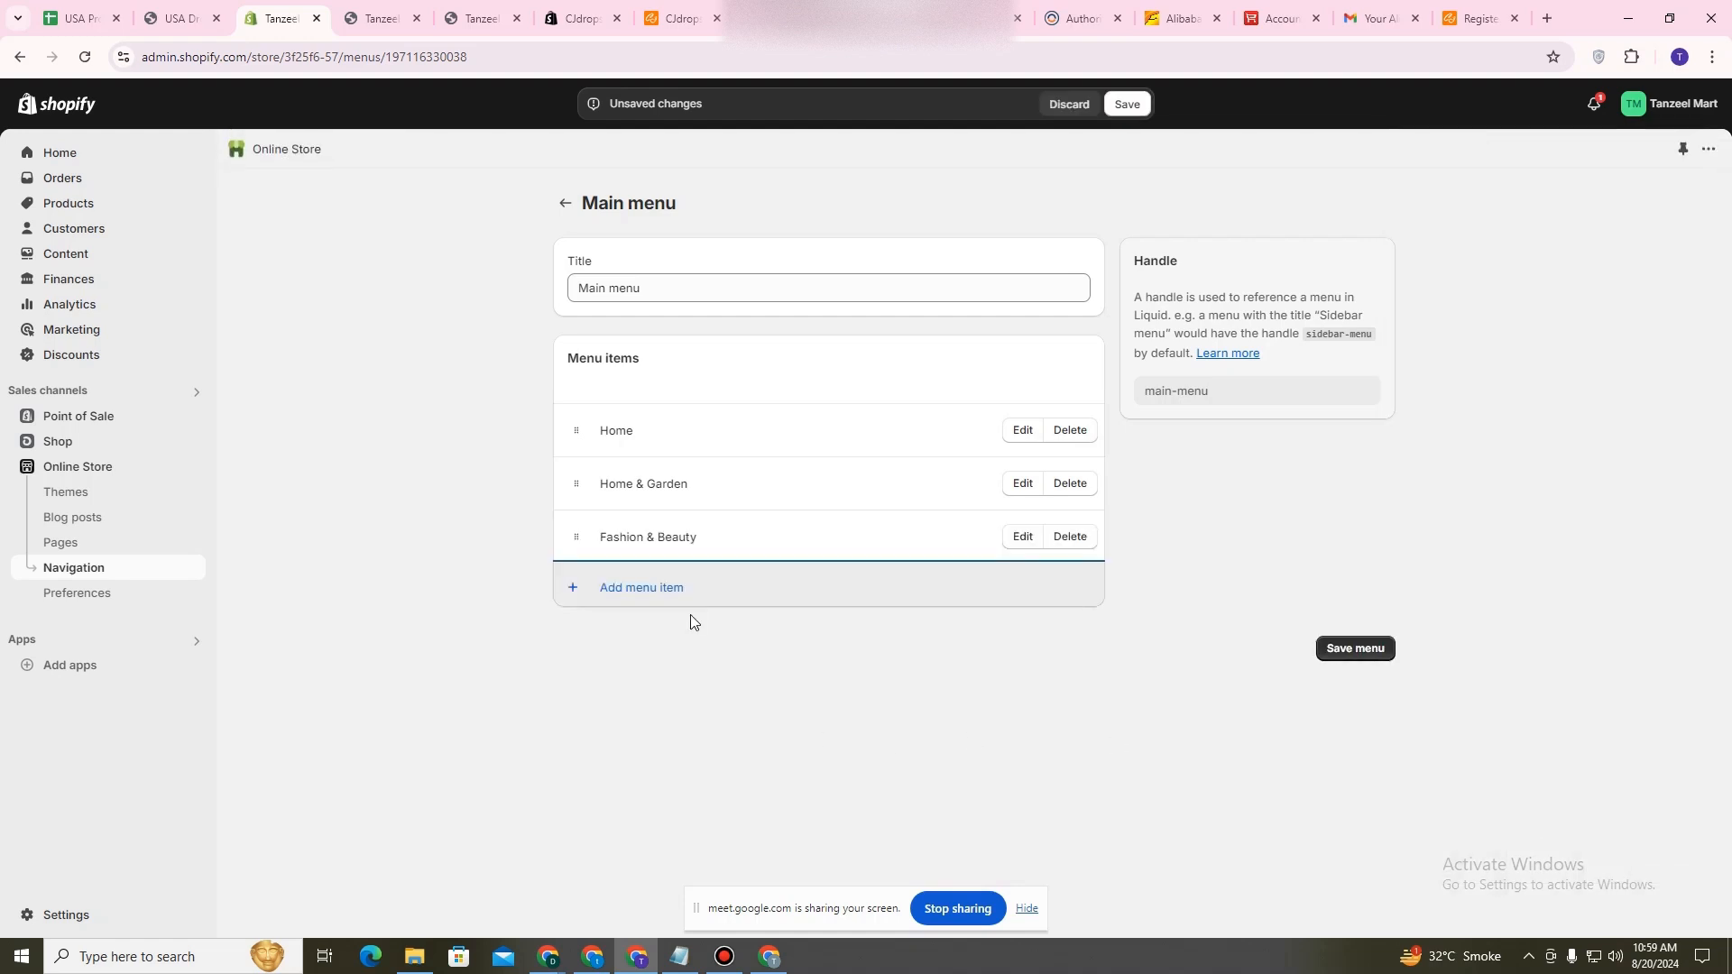
Add a Kids & Toys item to the Main menu, linked to the Kids & Toys collection.
left_click(666, 589)
left_click(1457, 270)
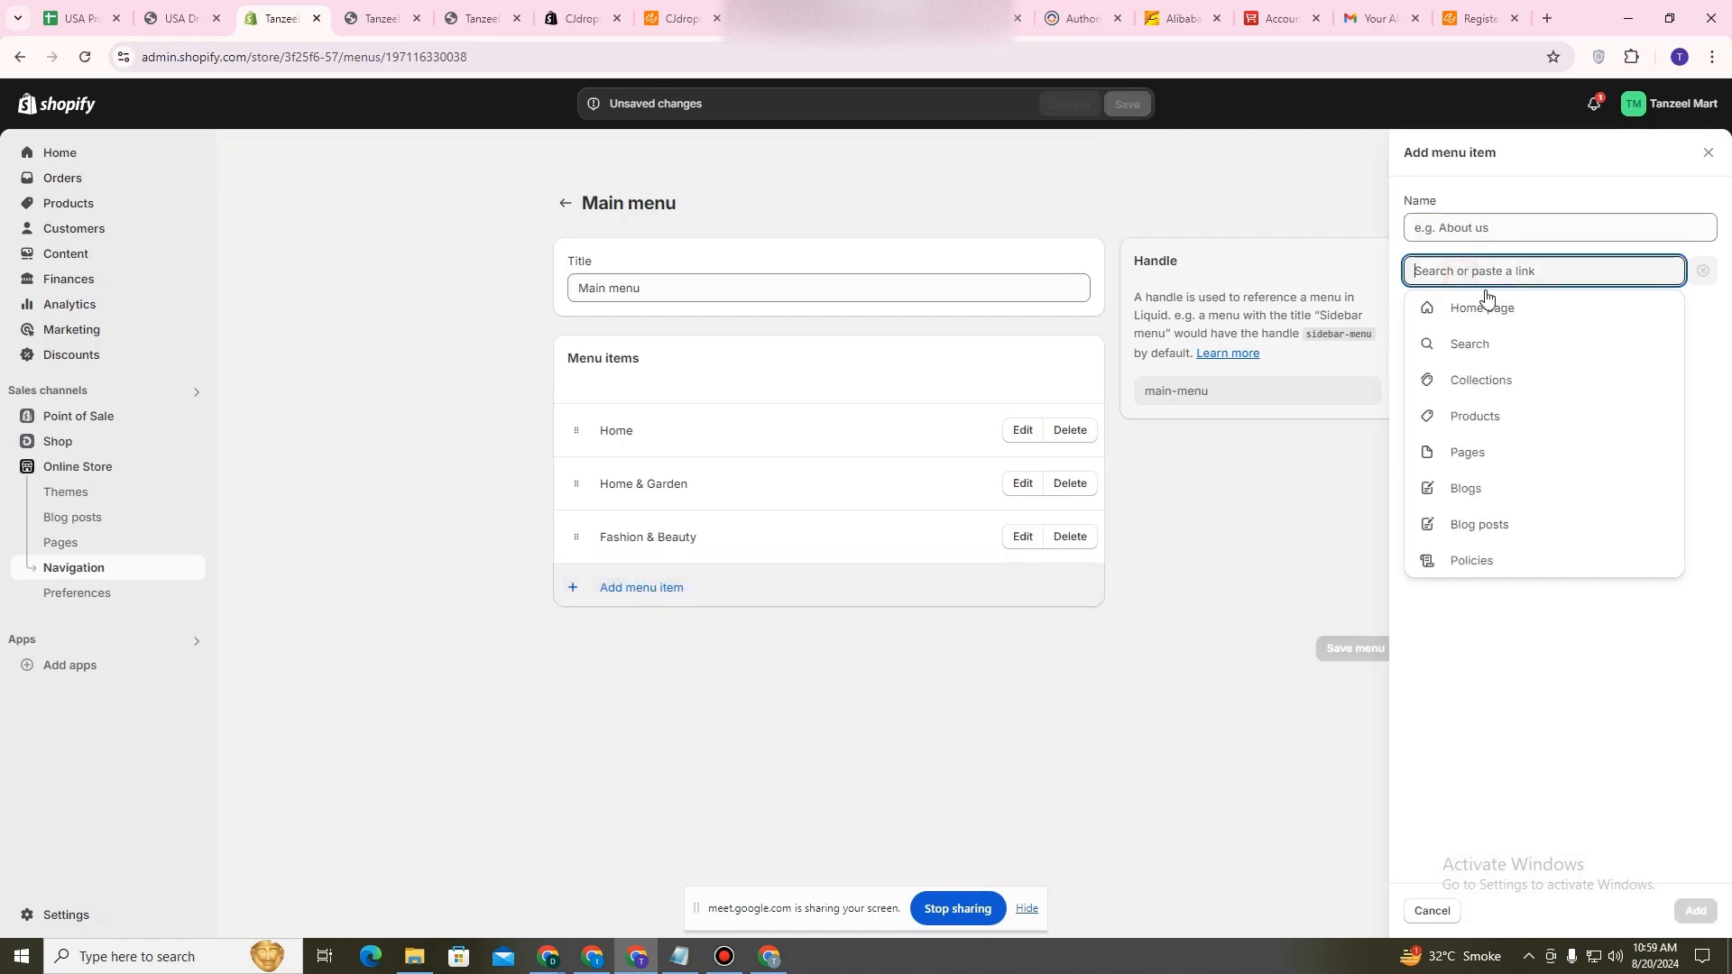
left_click(1504, 382)
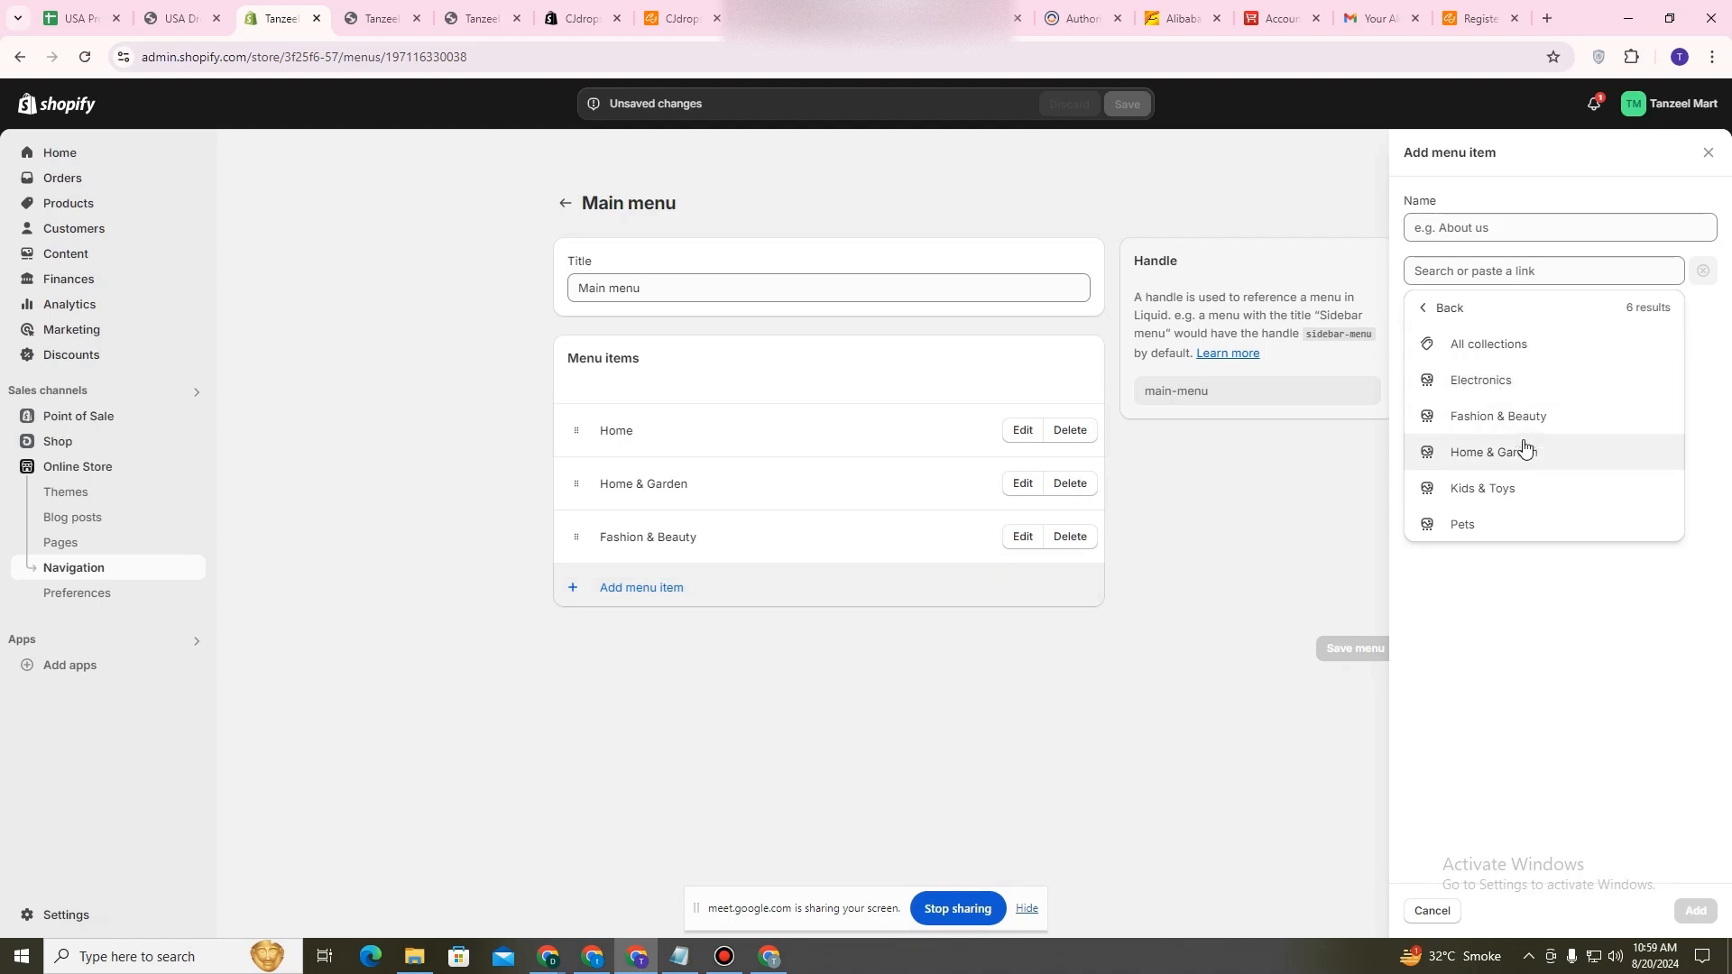
left_click(1497, 488)
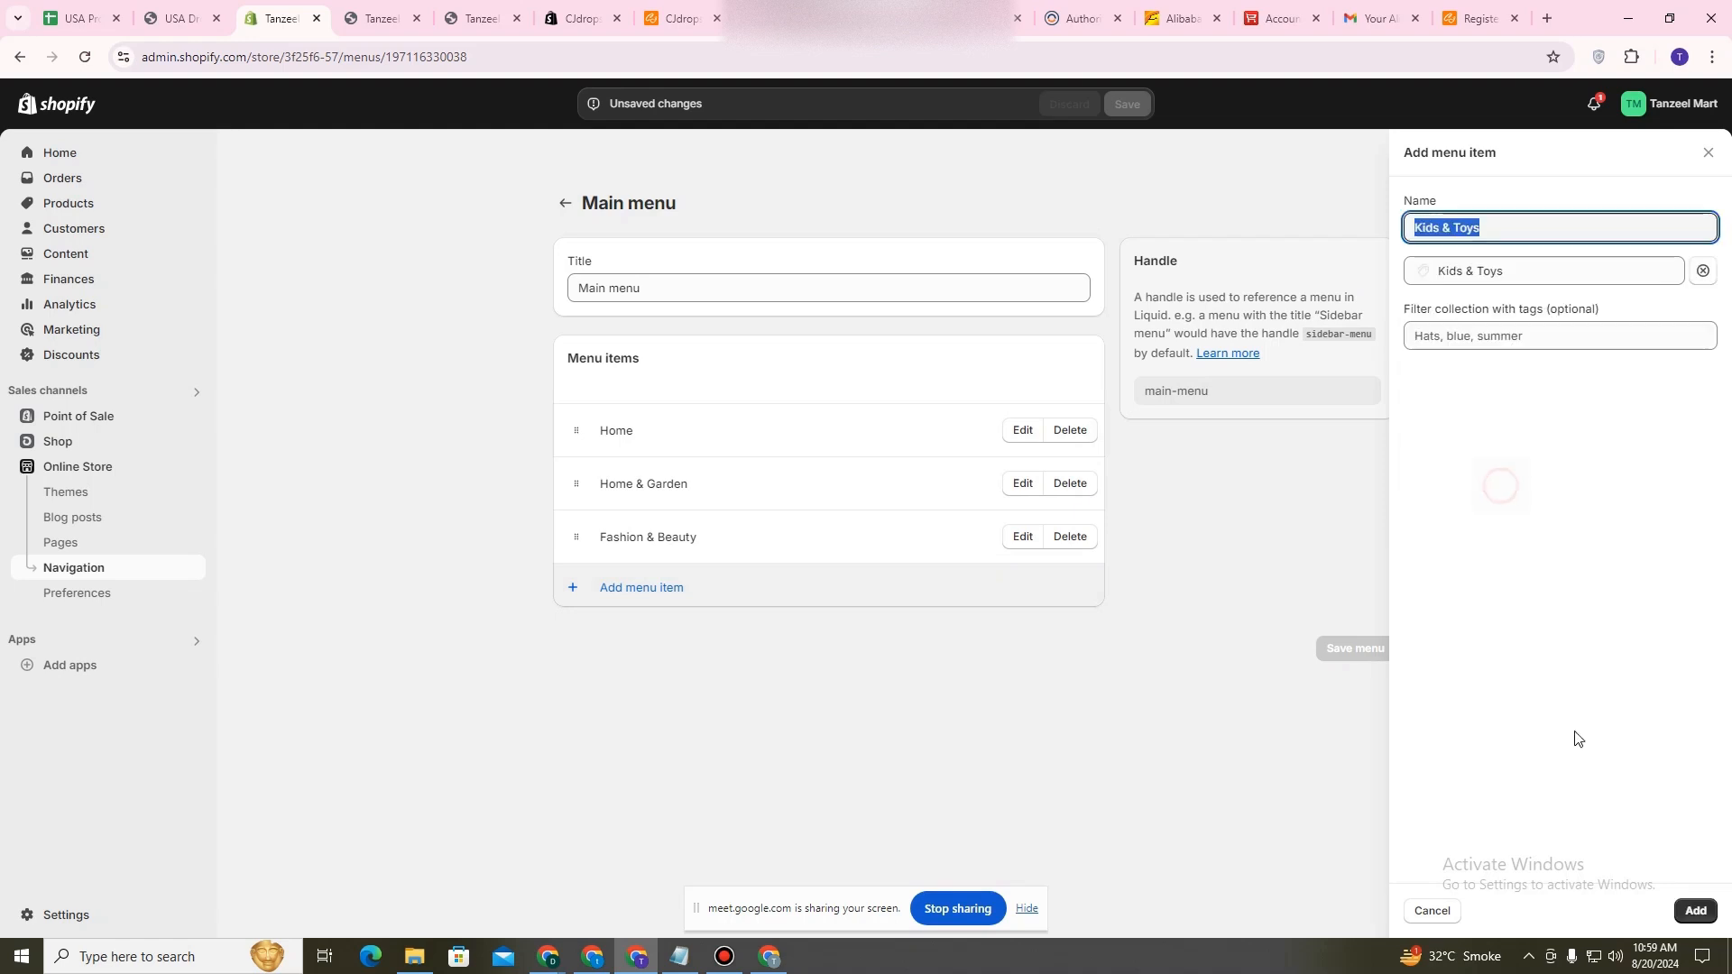
left_click(1695, 910)
Add an Electronics item to the Main menu, linked to the Electronics collection.
left_click(642, 642)
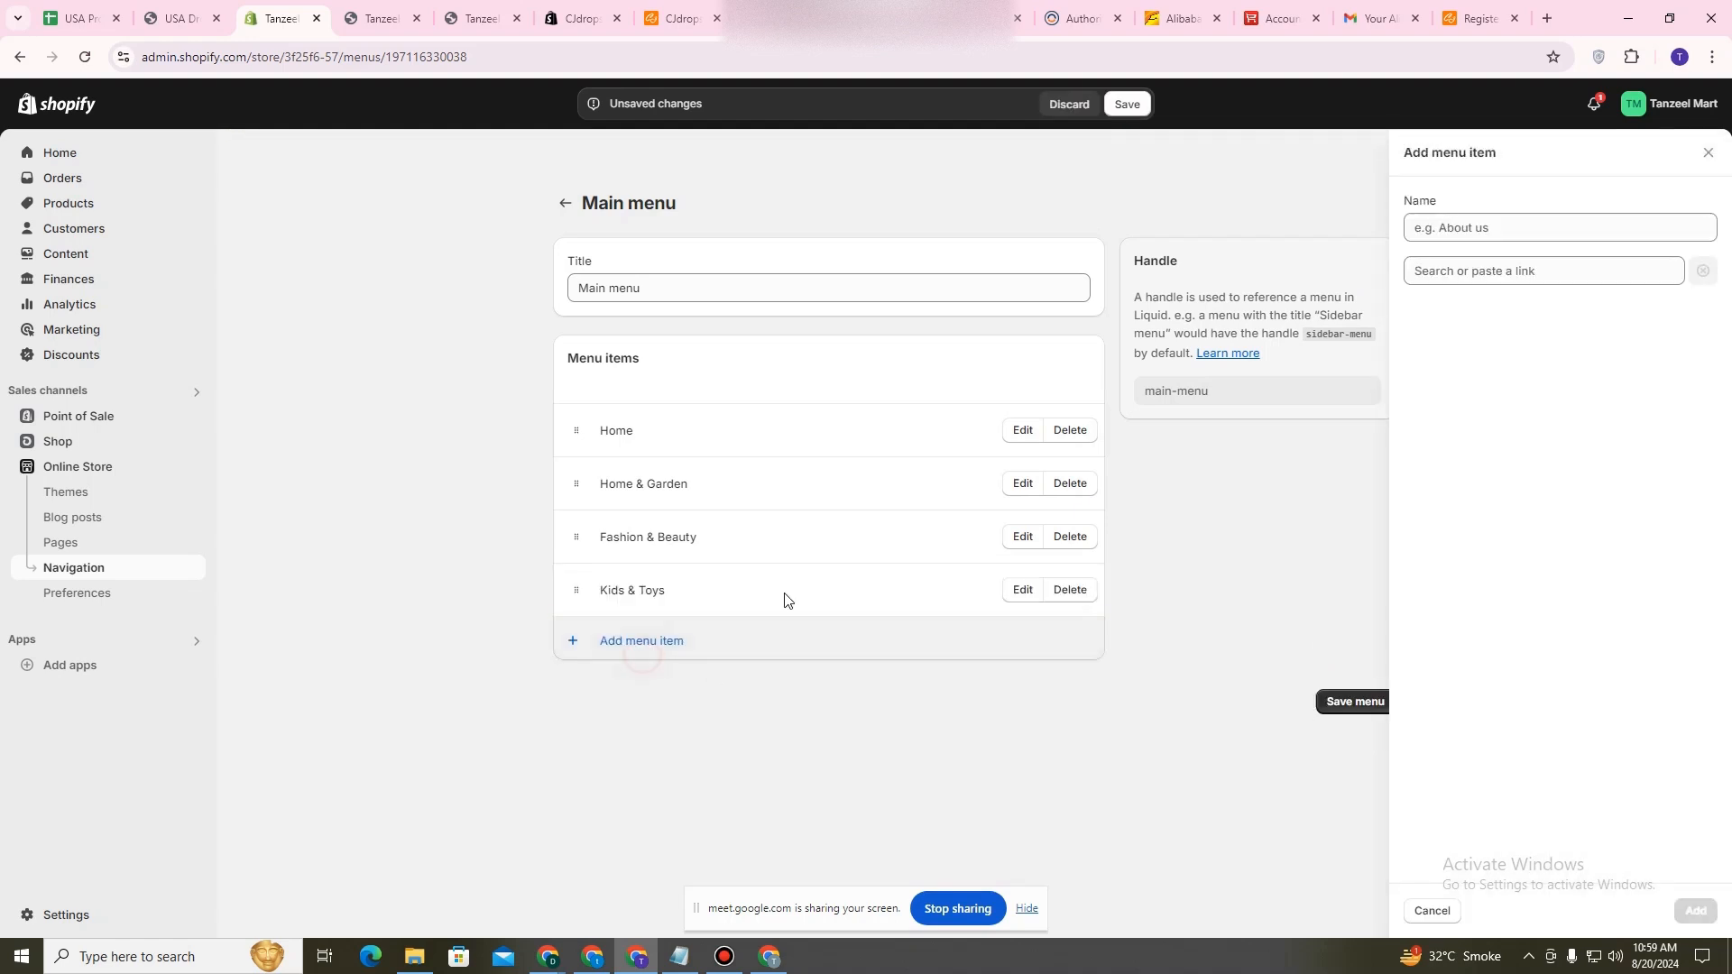
left_click(1505, 271)
left_click(1488, 385)
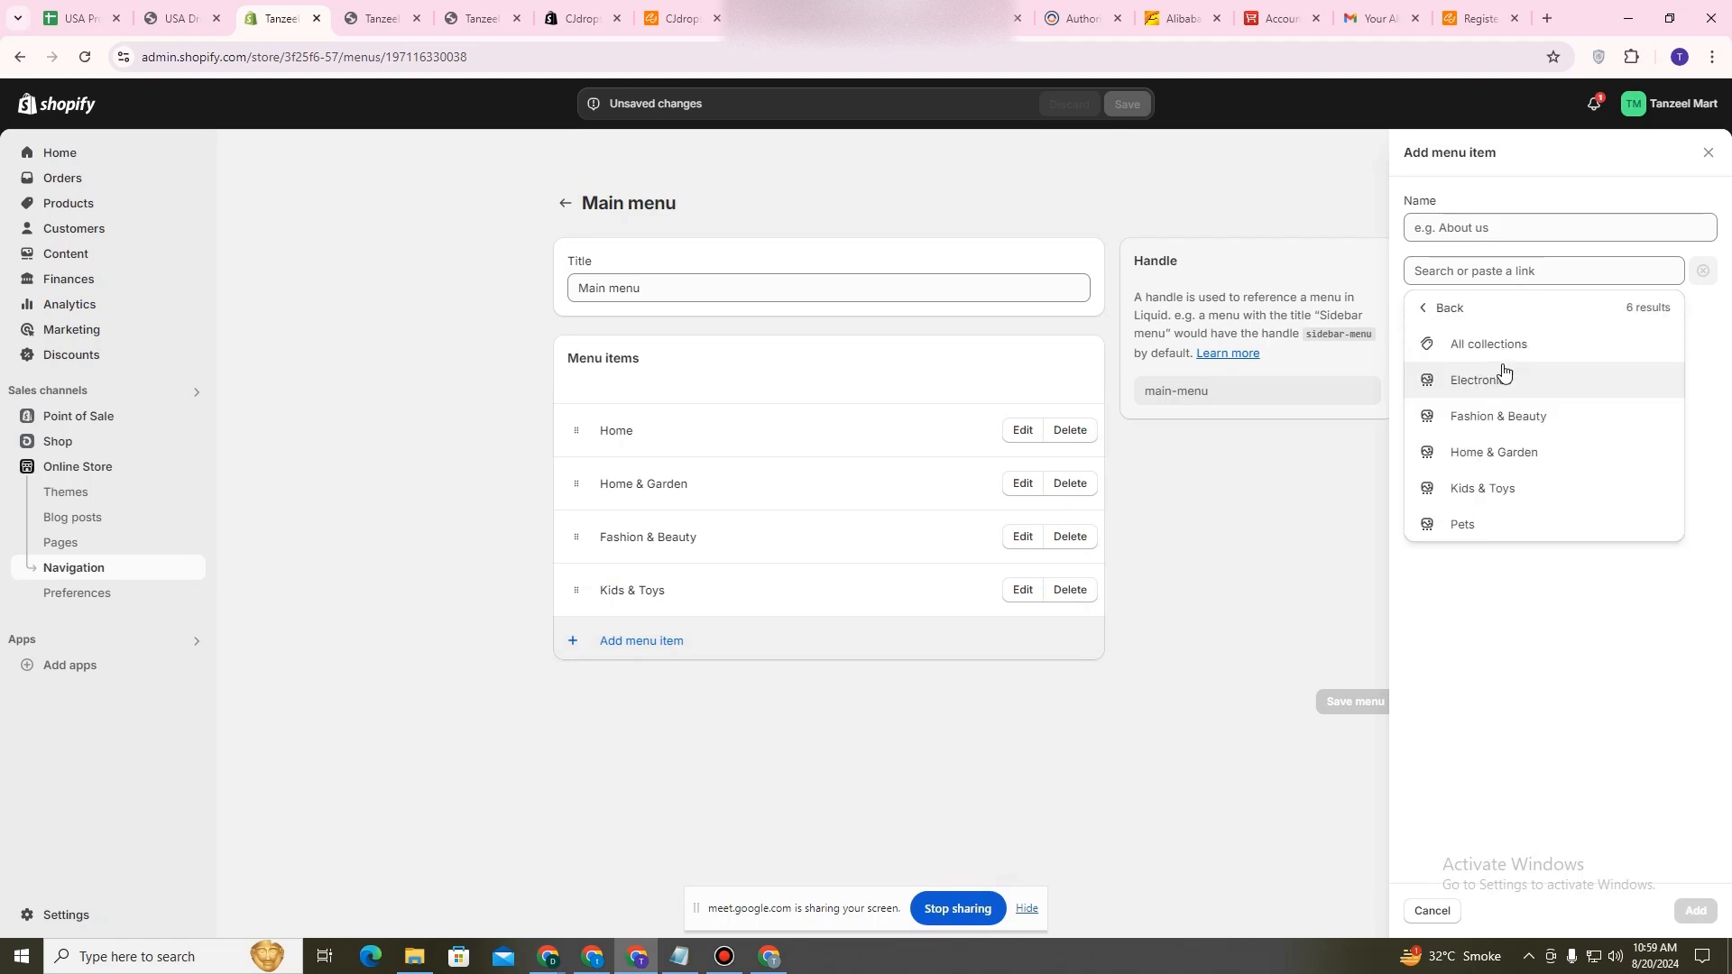
left_click(1457, 386)
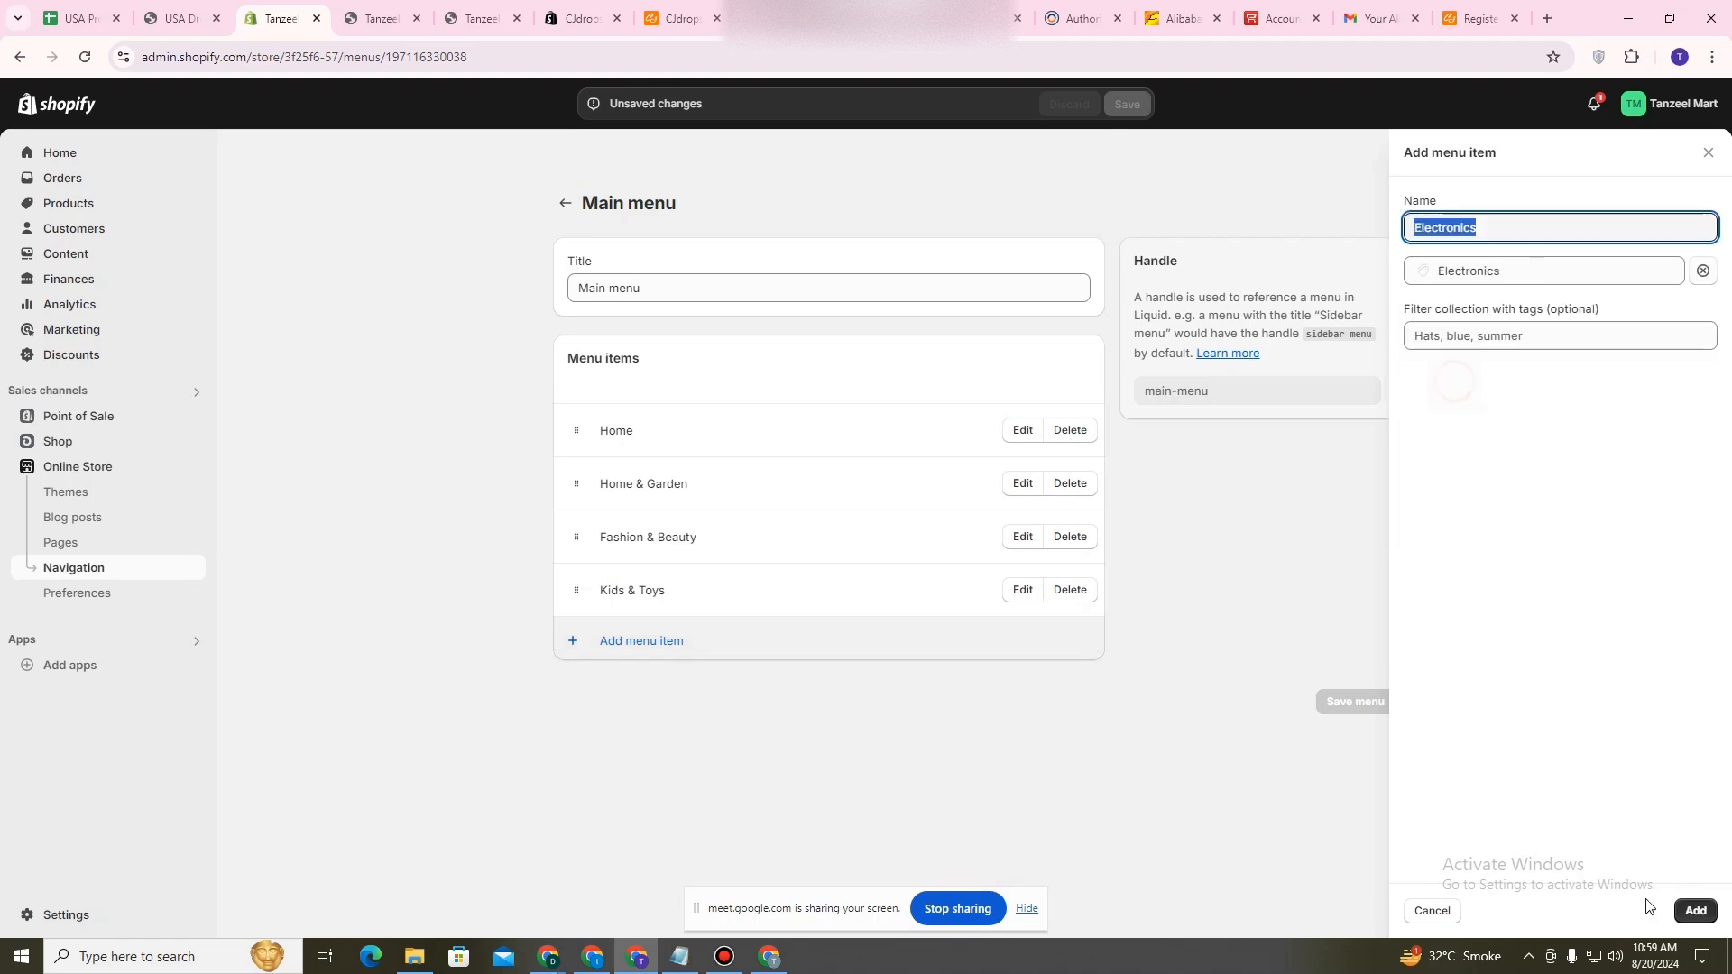
left_click(1696, 911)
Add a Pets item to the Main menu, linked to the Pets collection.
left_click(642, 693)
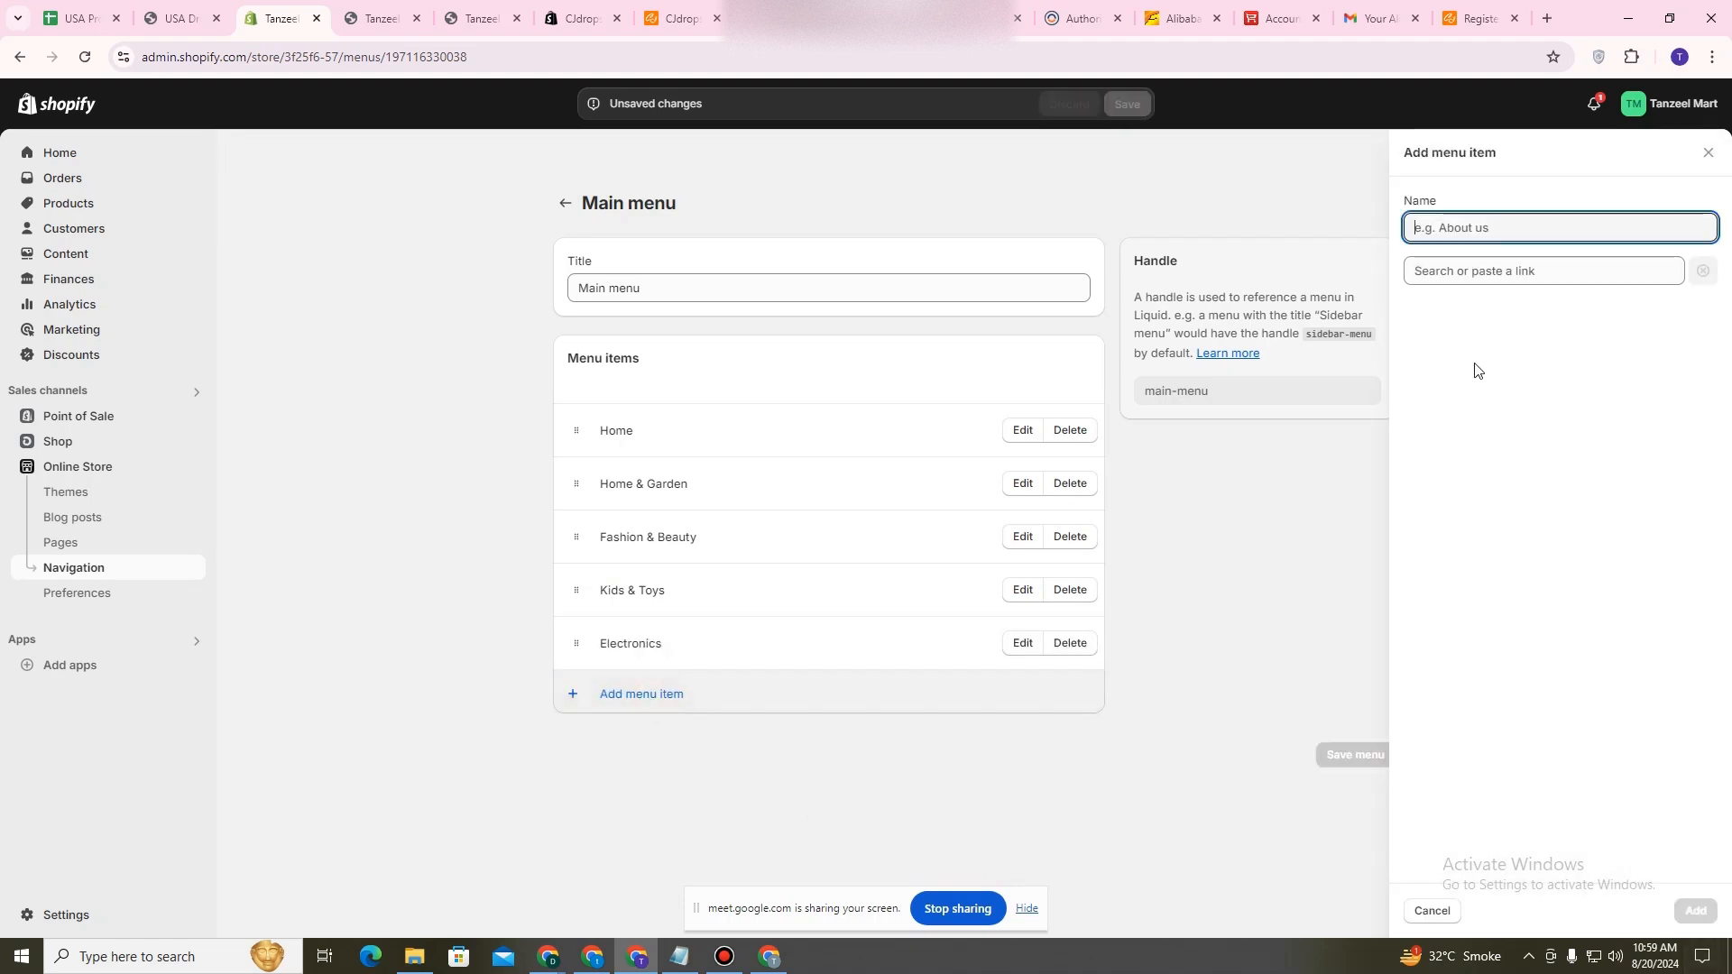
left_click(1515, 273)
left_click(1498, 380)
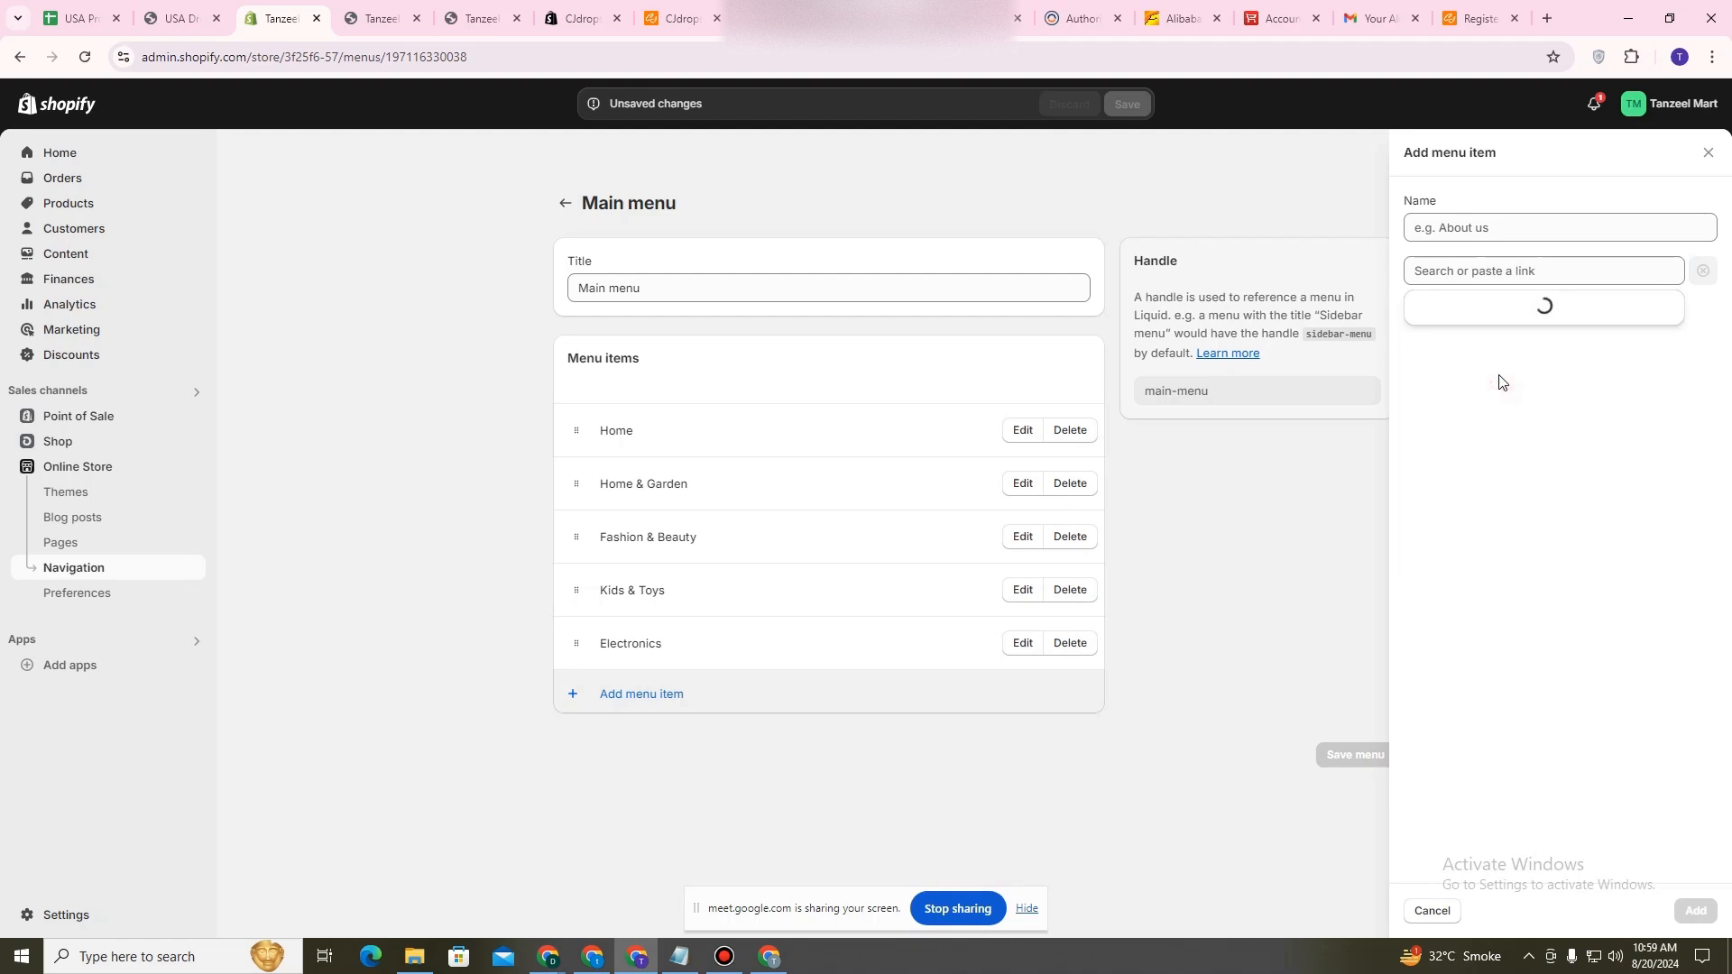
left_click(1470, 524)
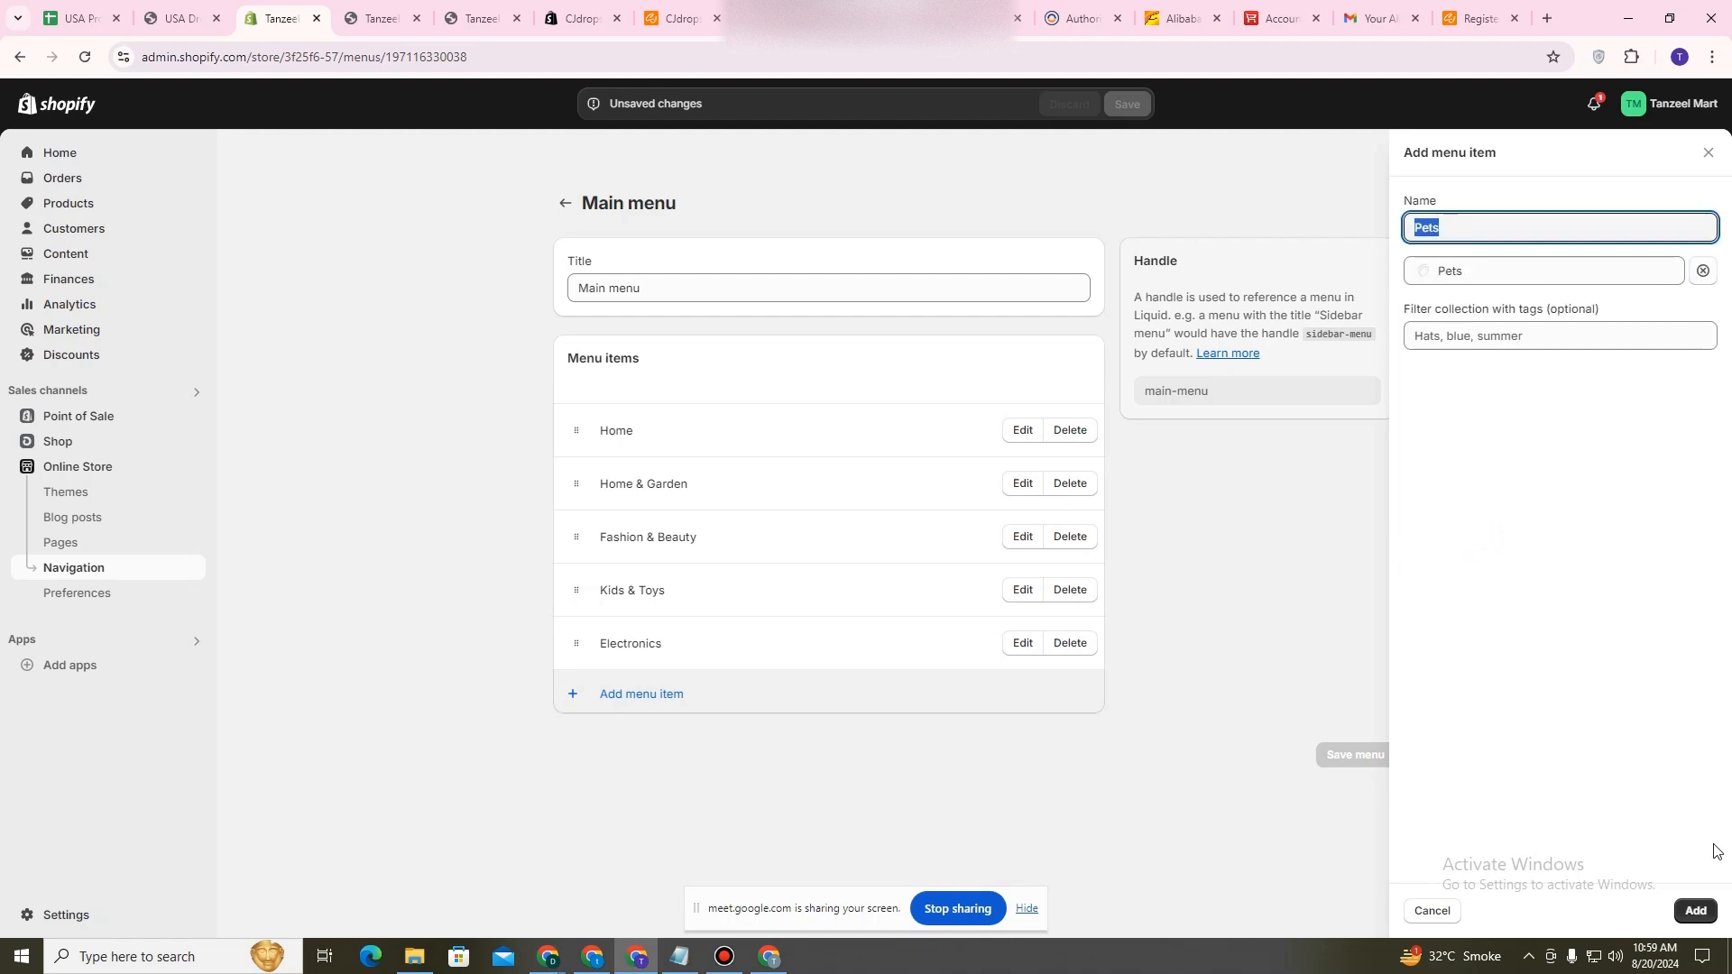
left_click(1696, 911)
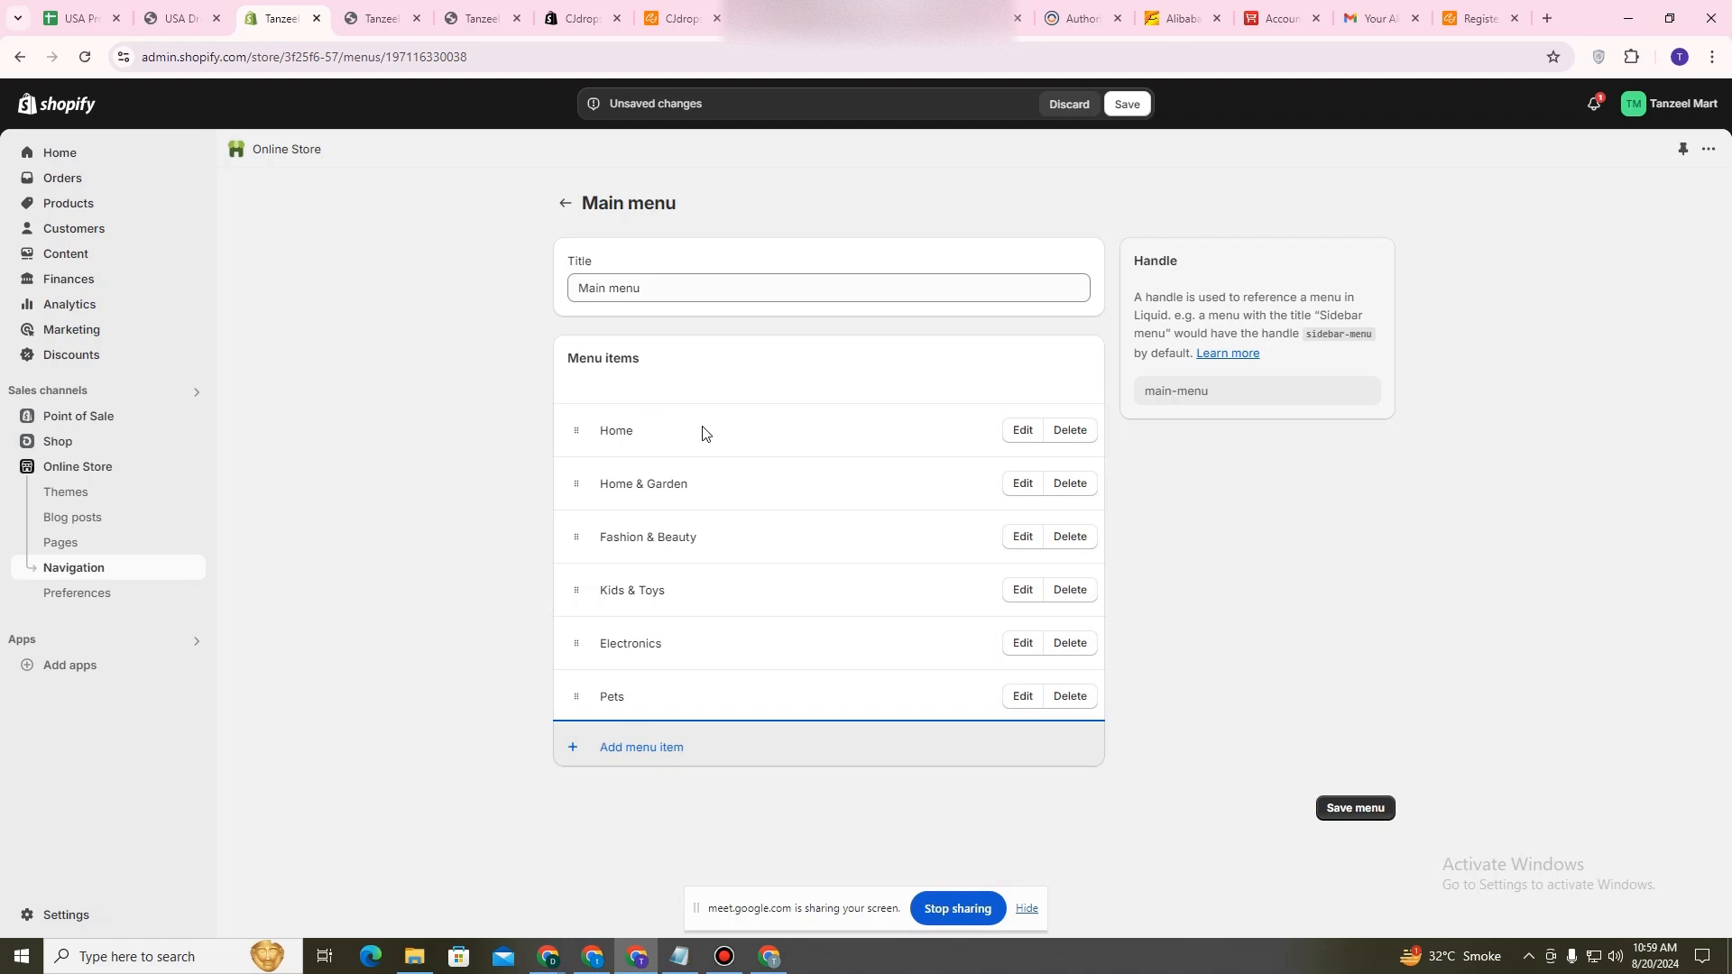
Remove the Home item from the Main menu and save the menu.
left_click(1073, 432)
left_click(1094, 564)
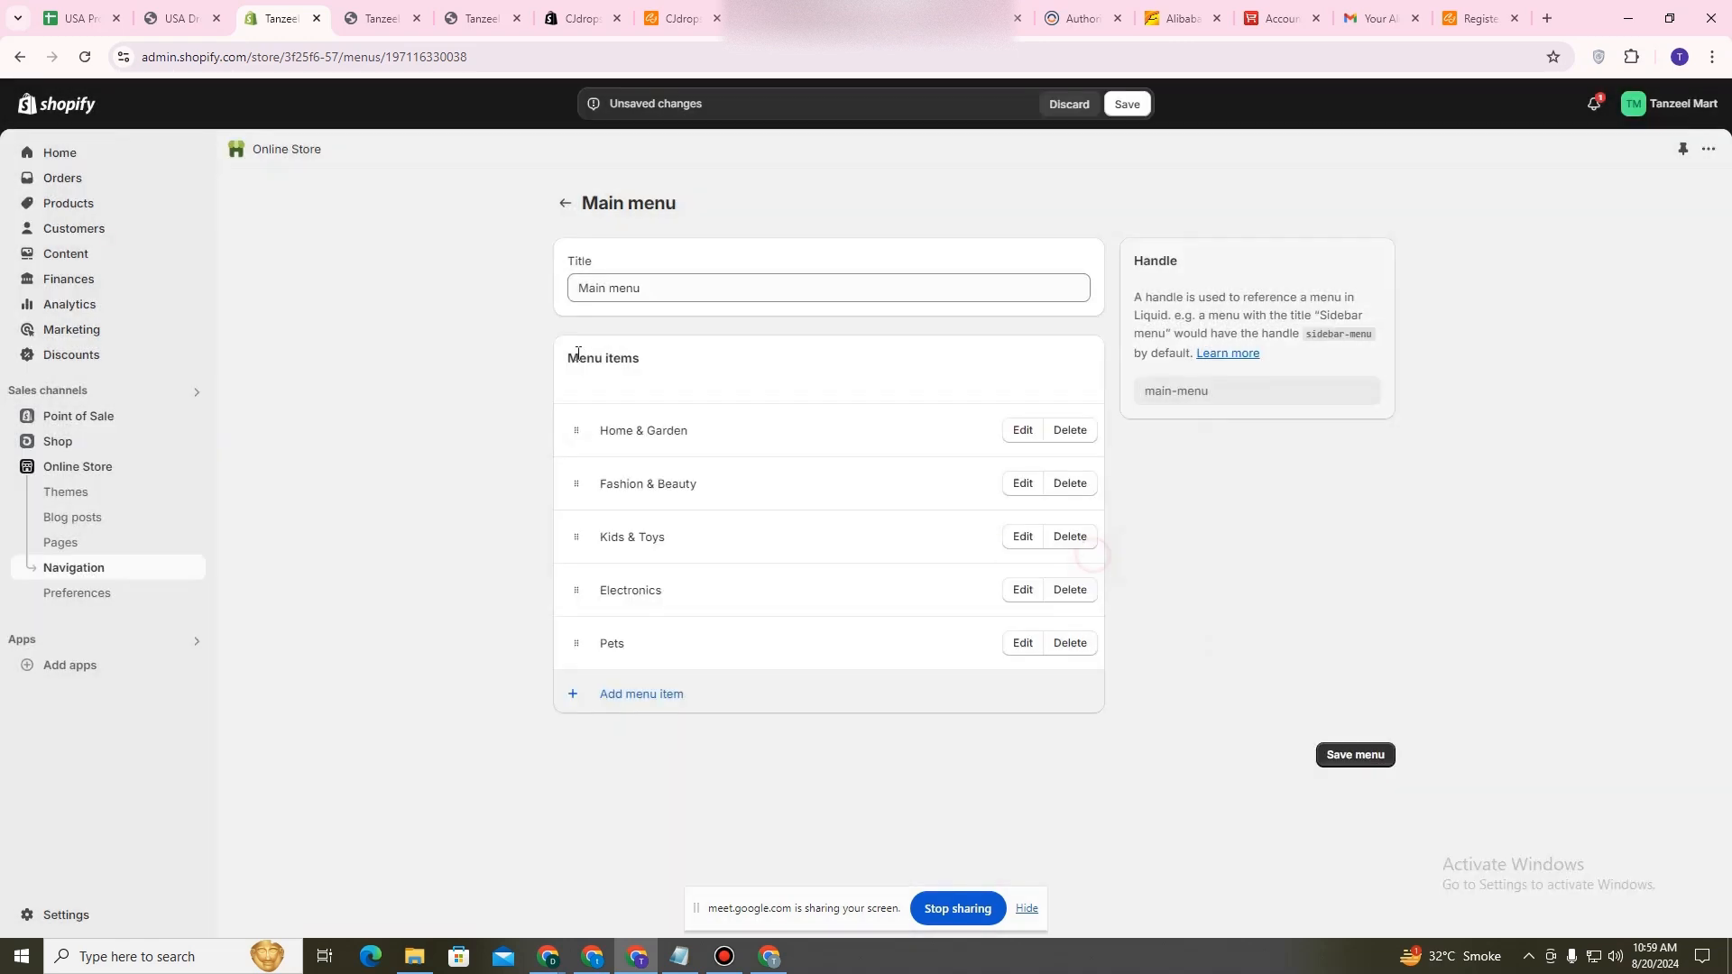
left_click(1359, 756)
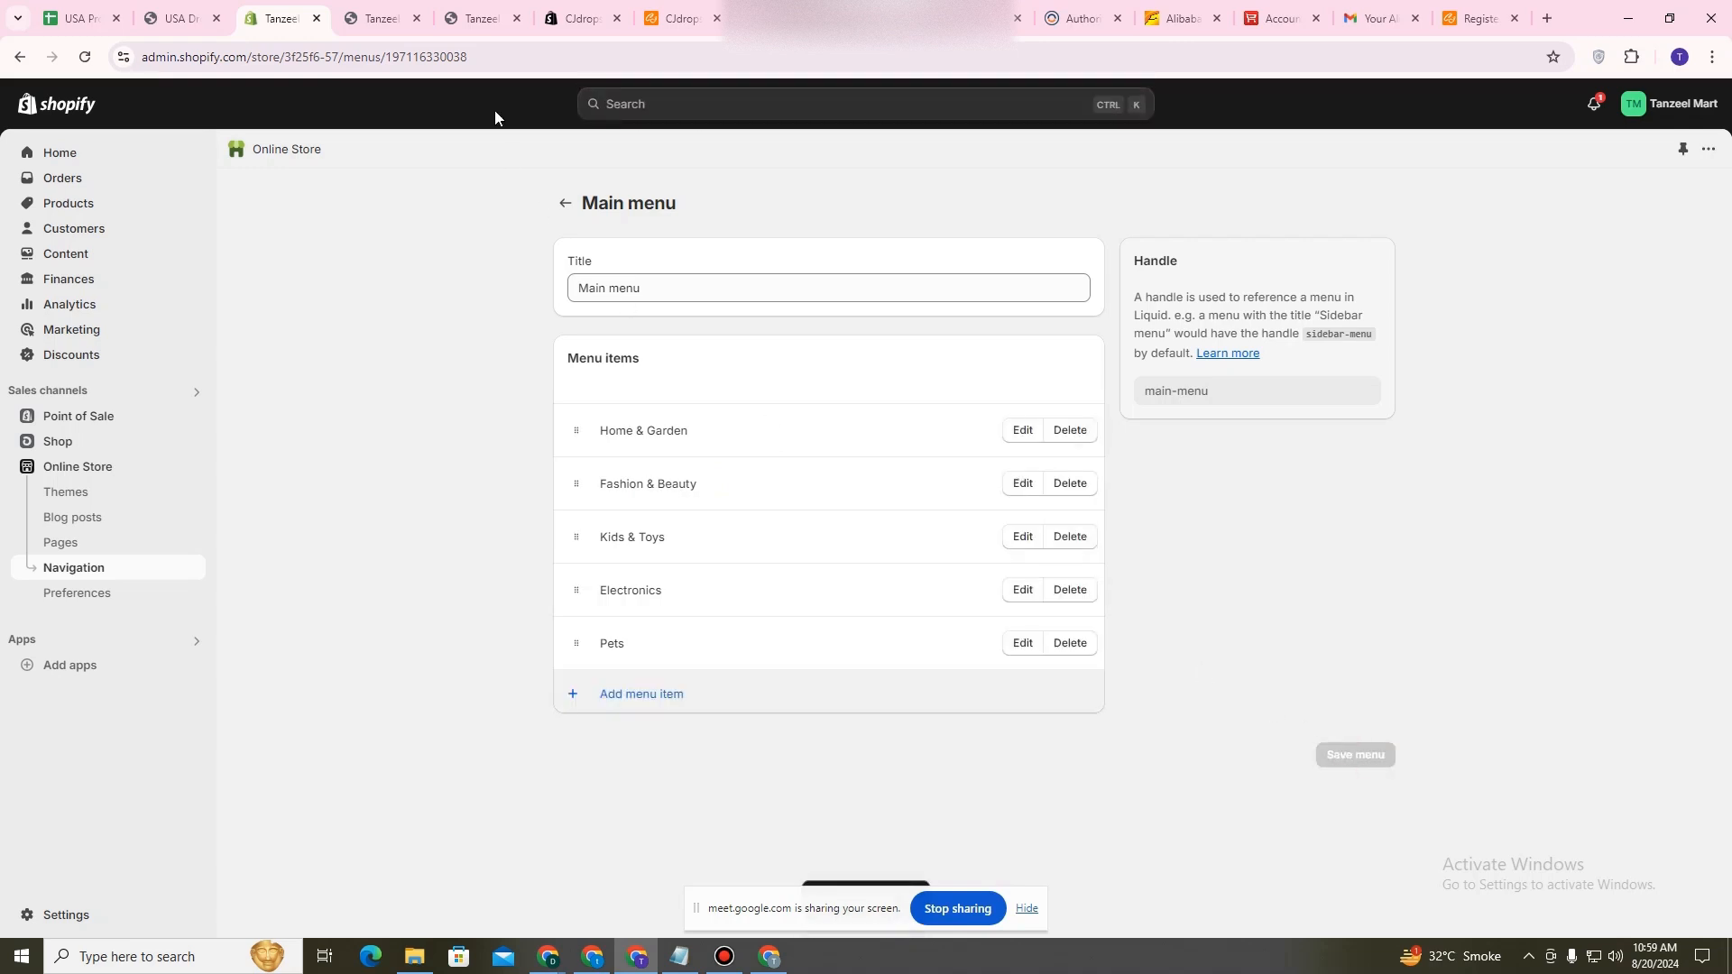
Reload the storefront preview and check the header menu items and the sections below the slideshow.
left_click(377, 18)
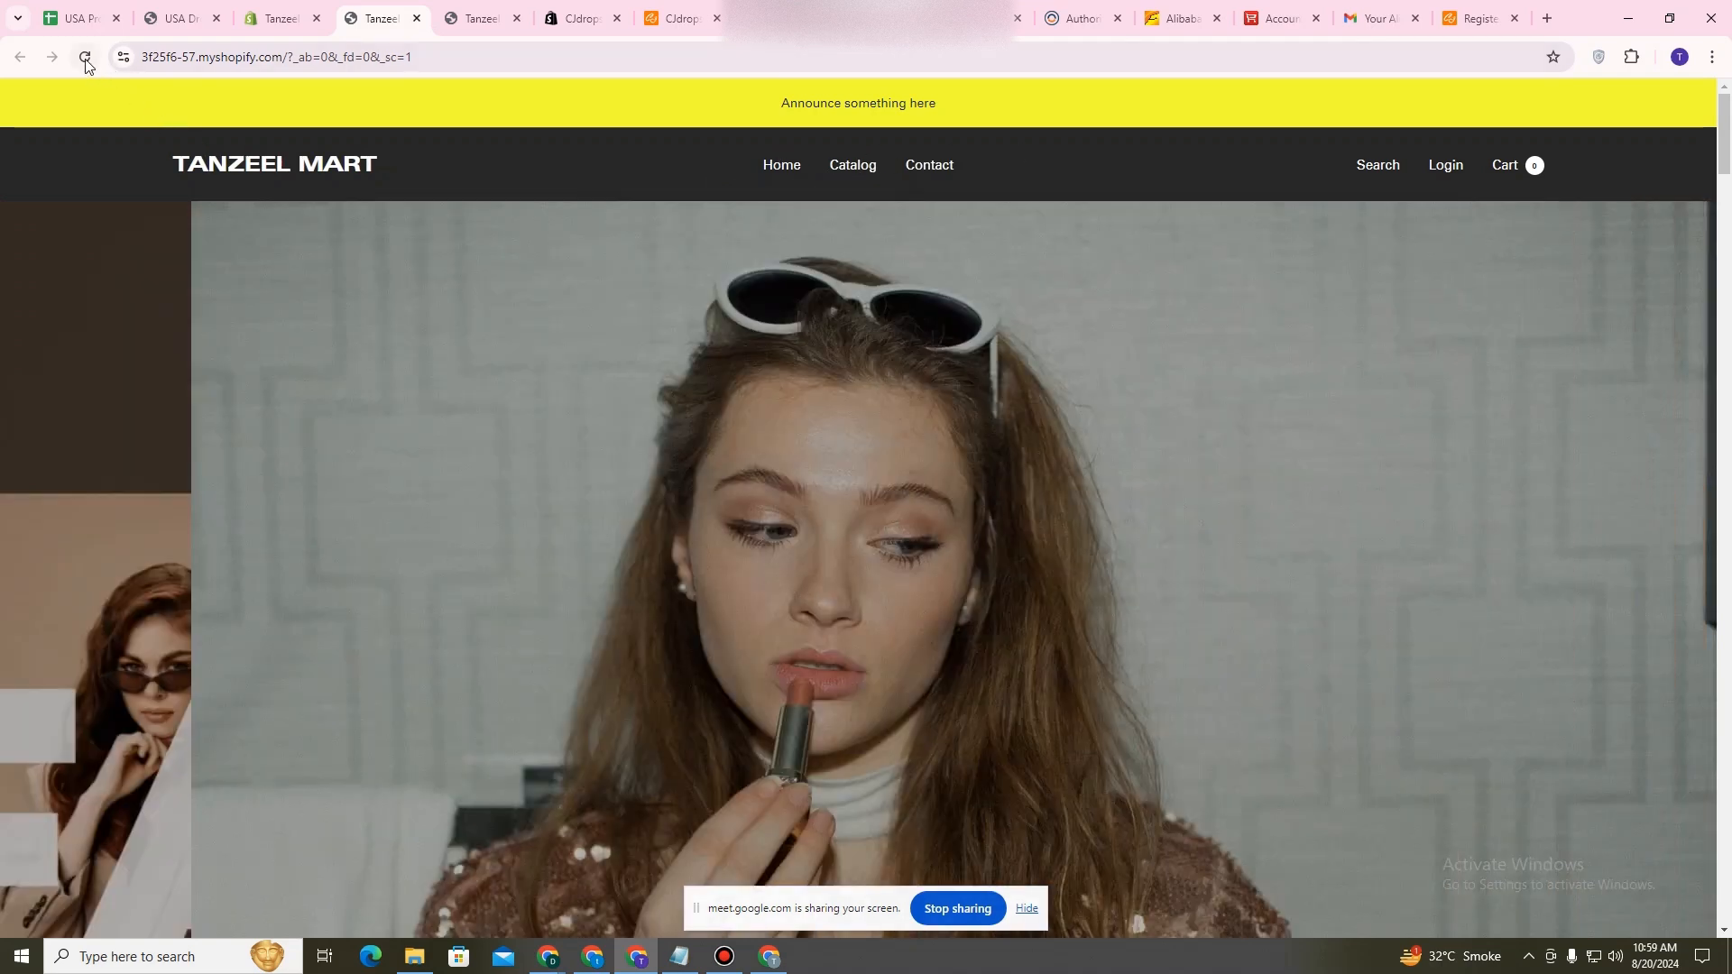
left_click(88, 55)
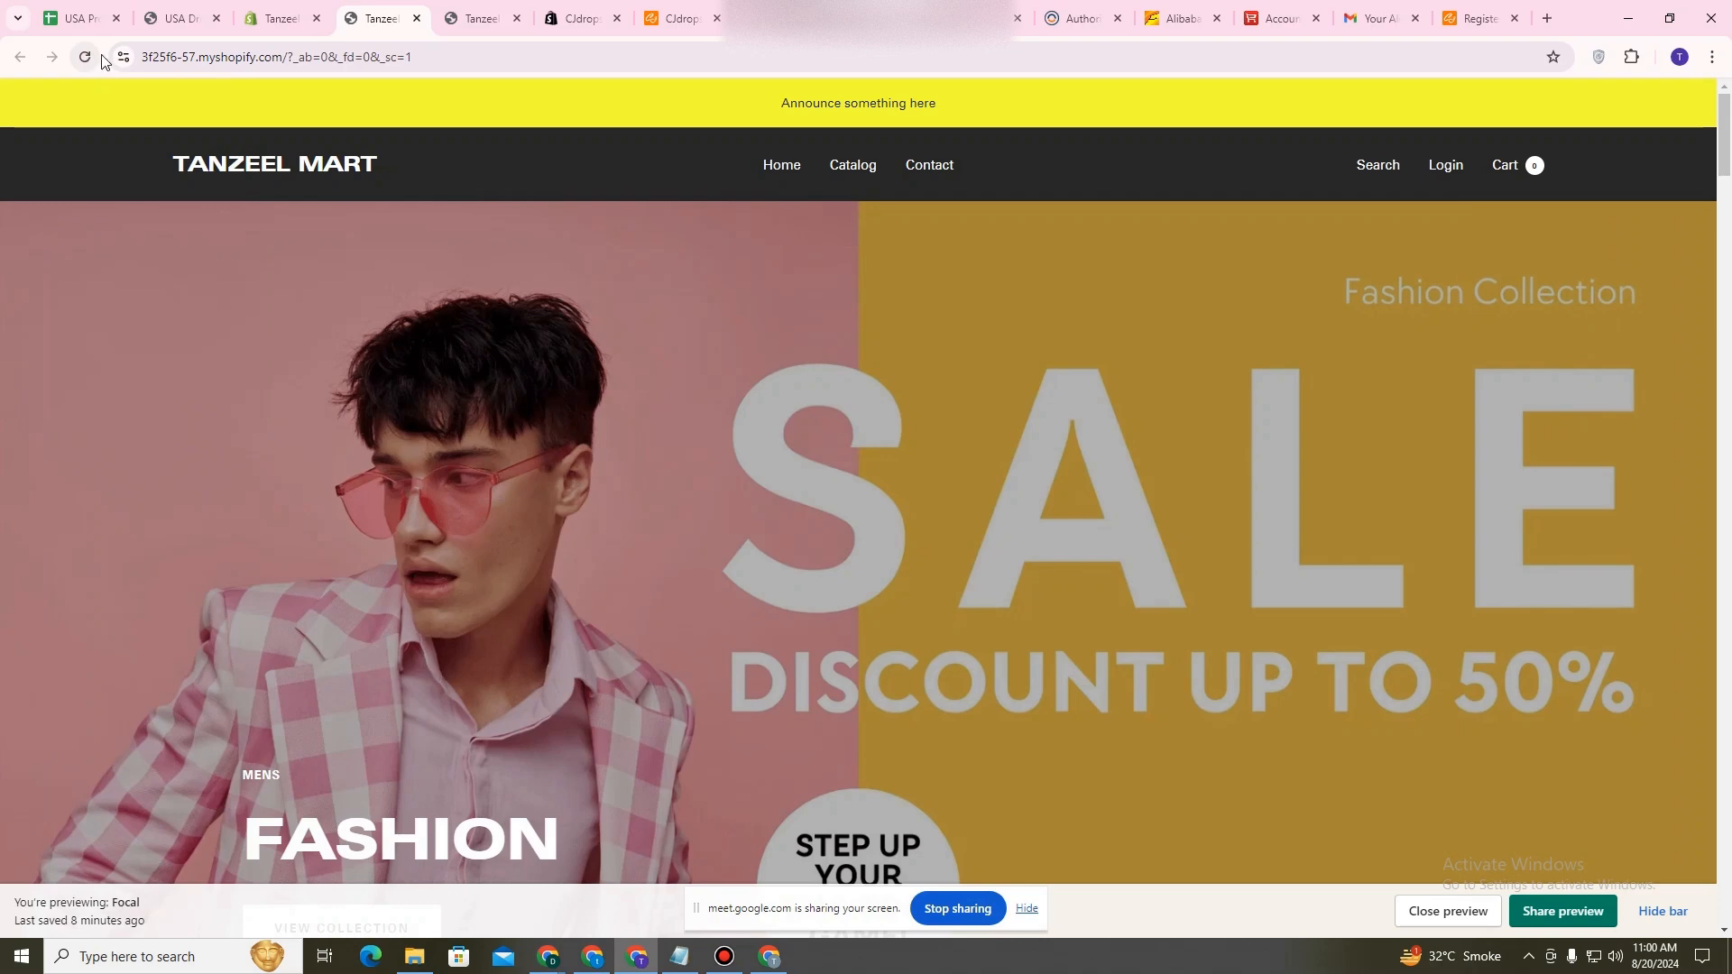
left_click(508, 56)
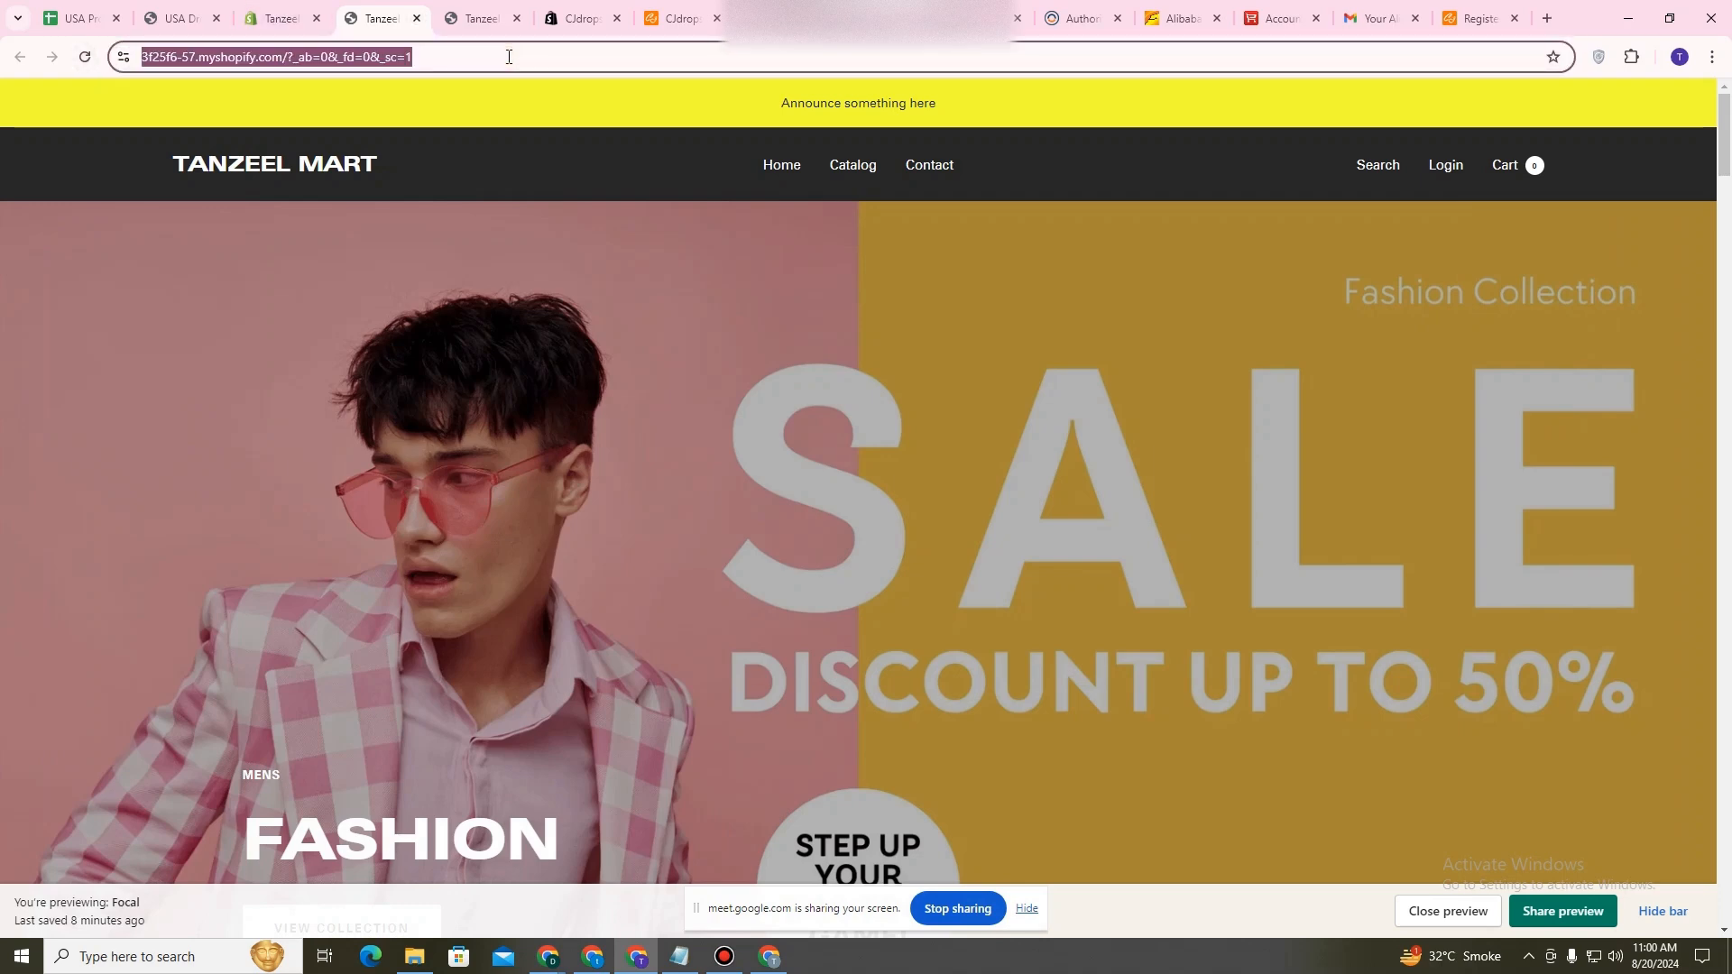
key("Return")
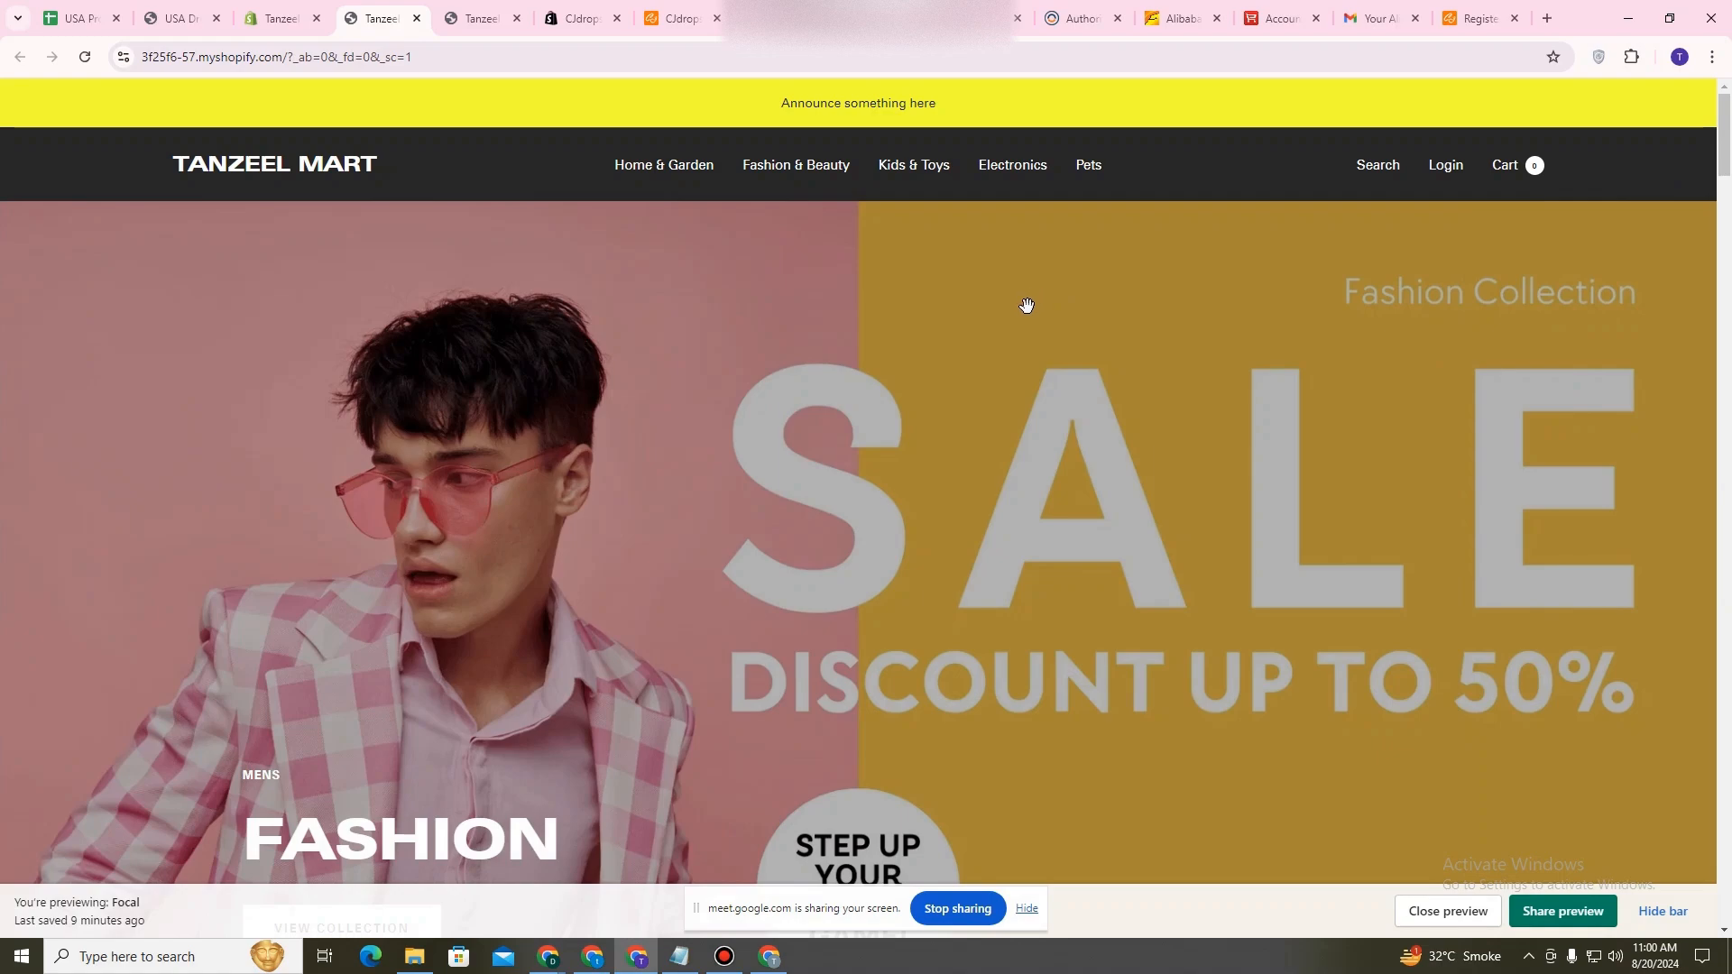
scroll(917, 476, "down", 8)
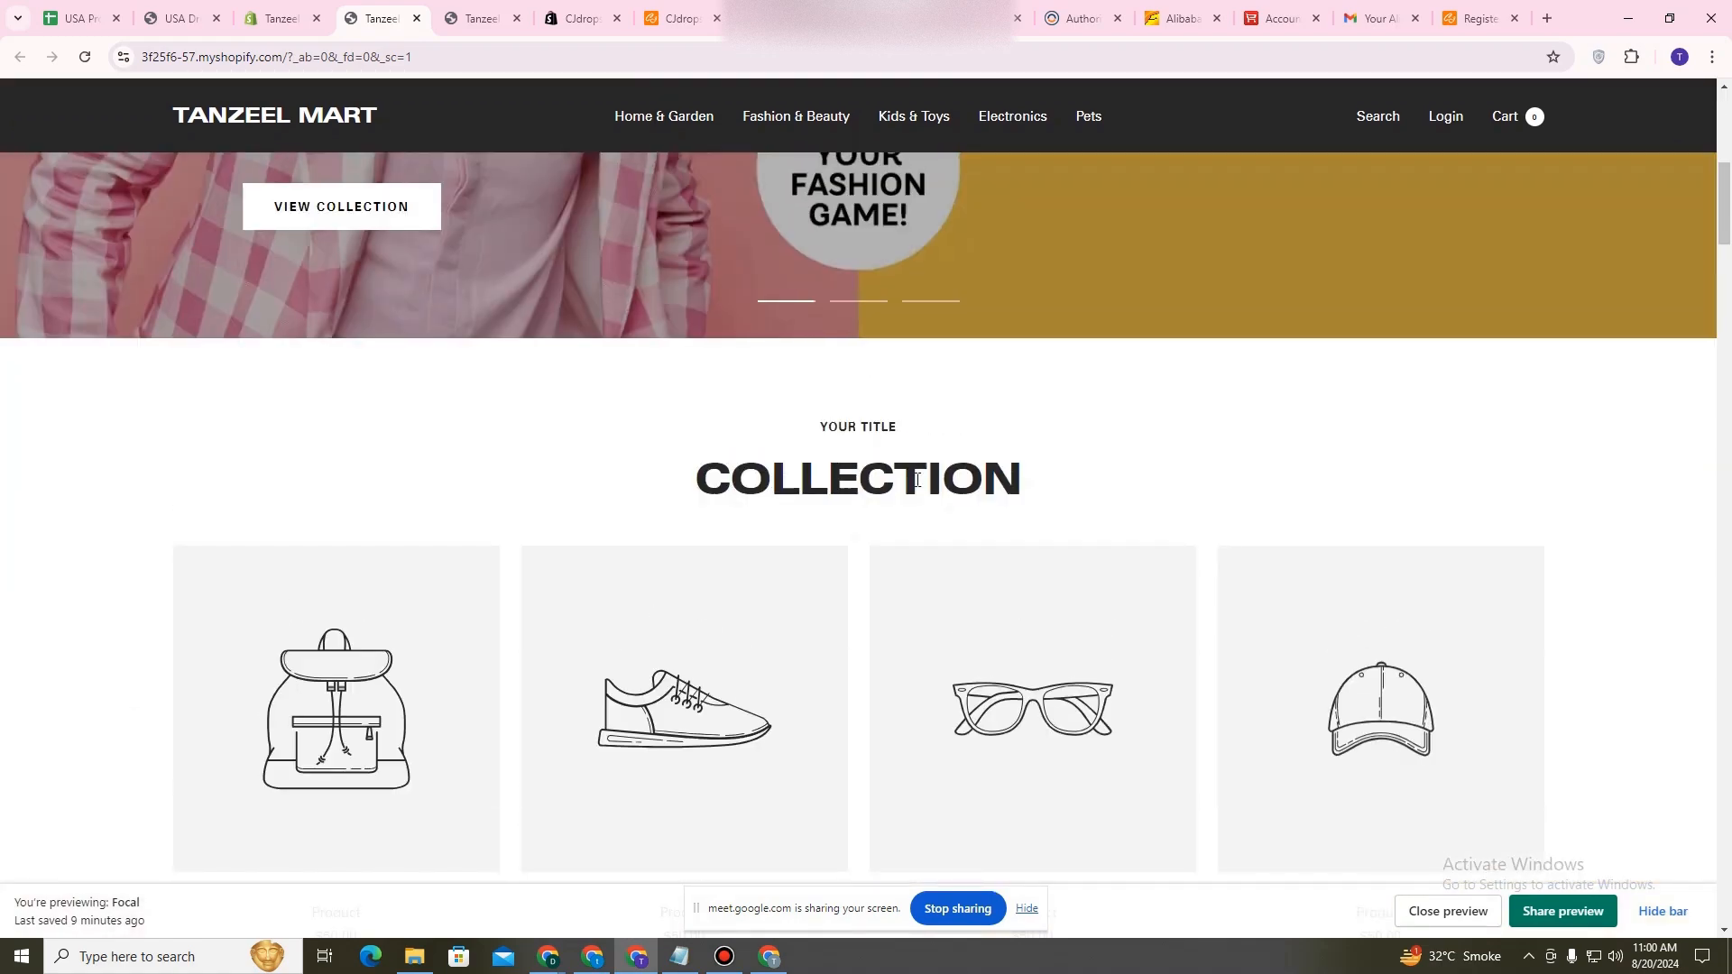
scroll(917, 480, "up", 8)
Return to the store admin and open the focal theme from the theme library for customization.
left_click(280, 18)
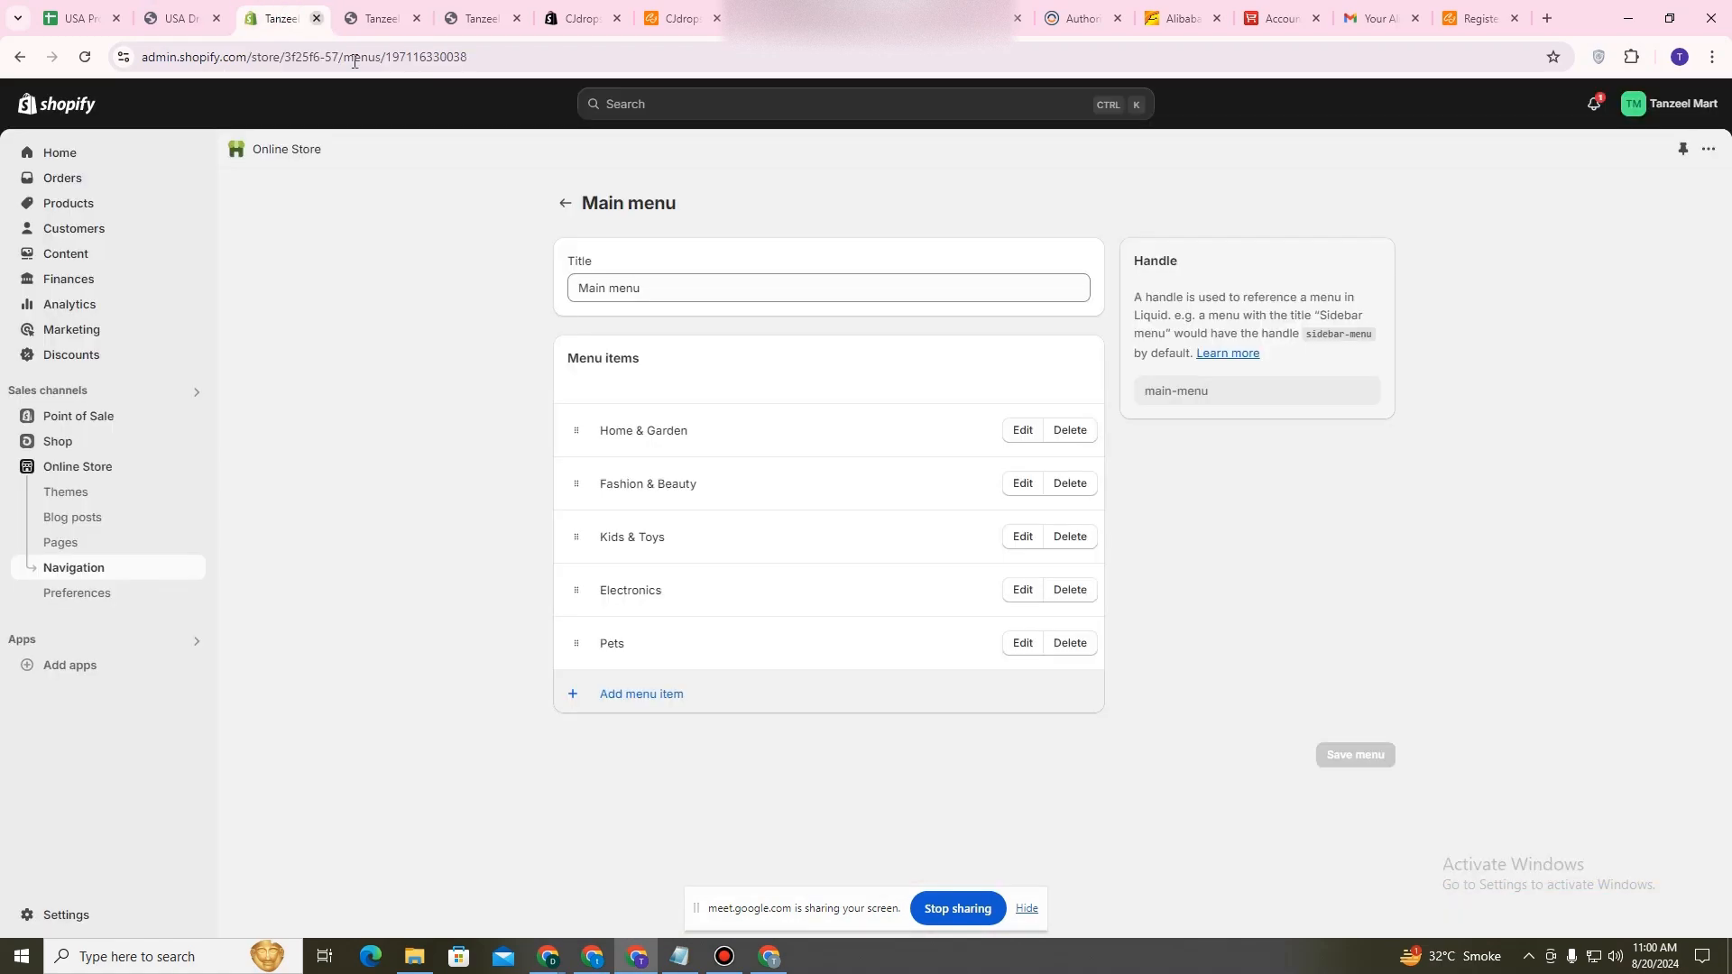
left_click(90, 473)
scroll(1525, 528, "down", 3)
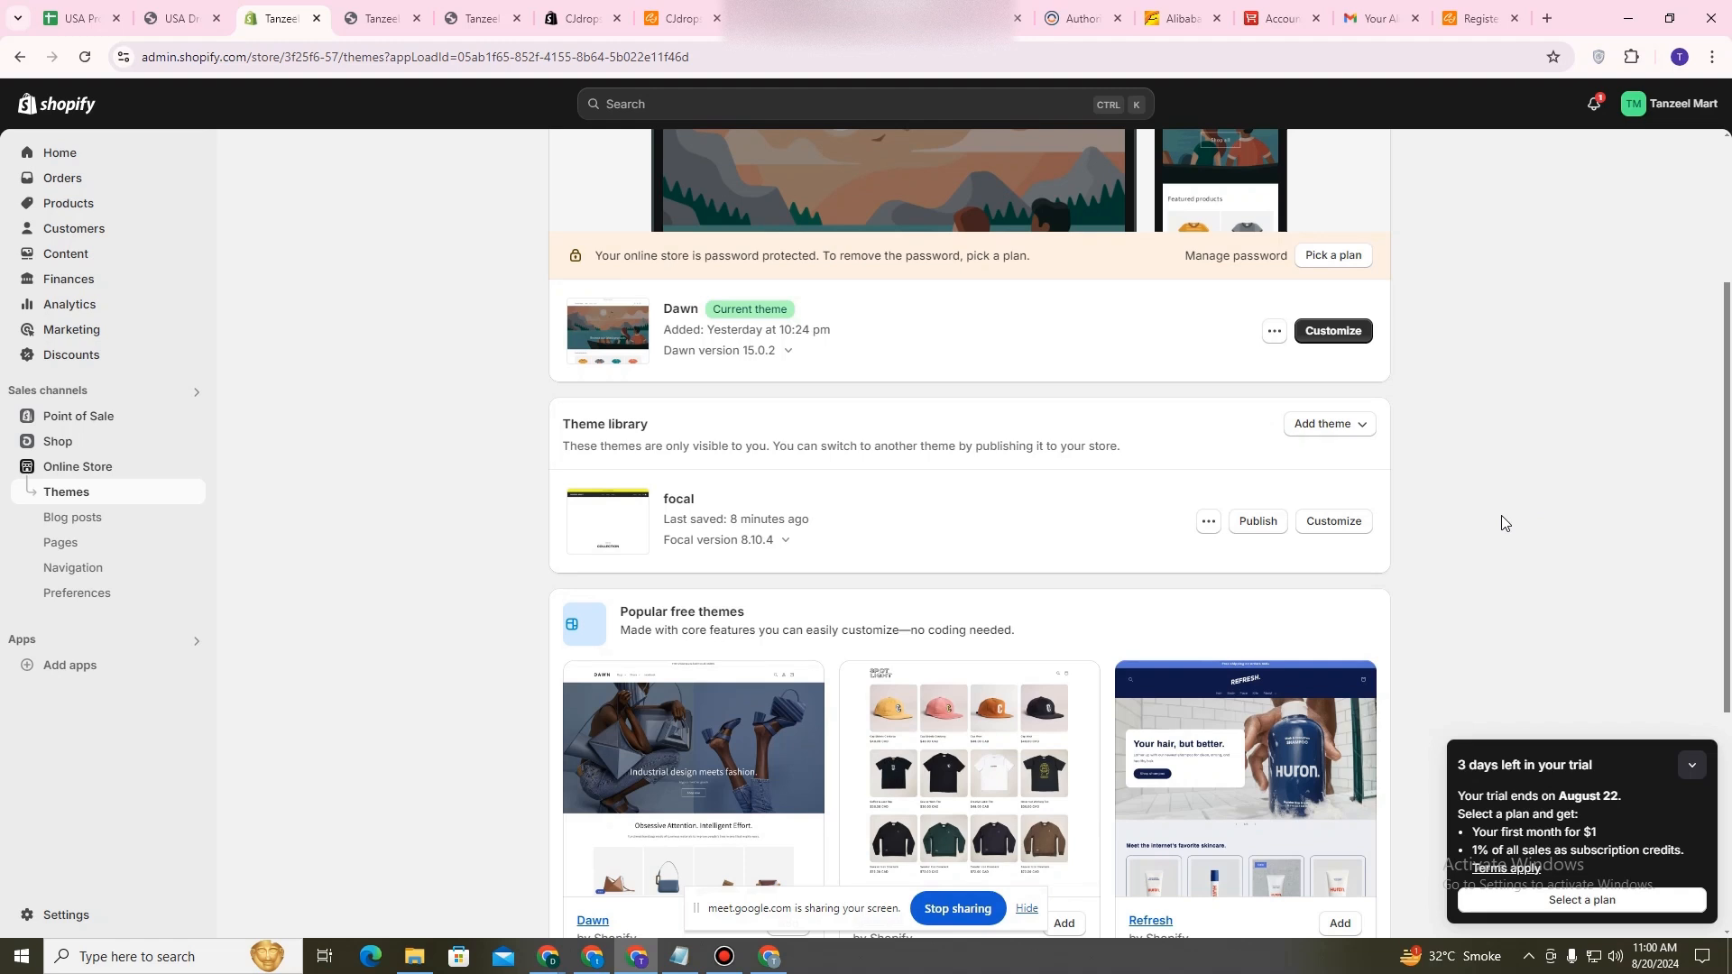
left_click(1332, 522)
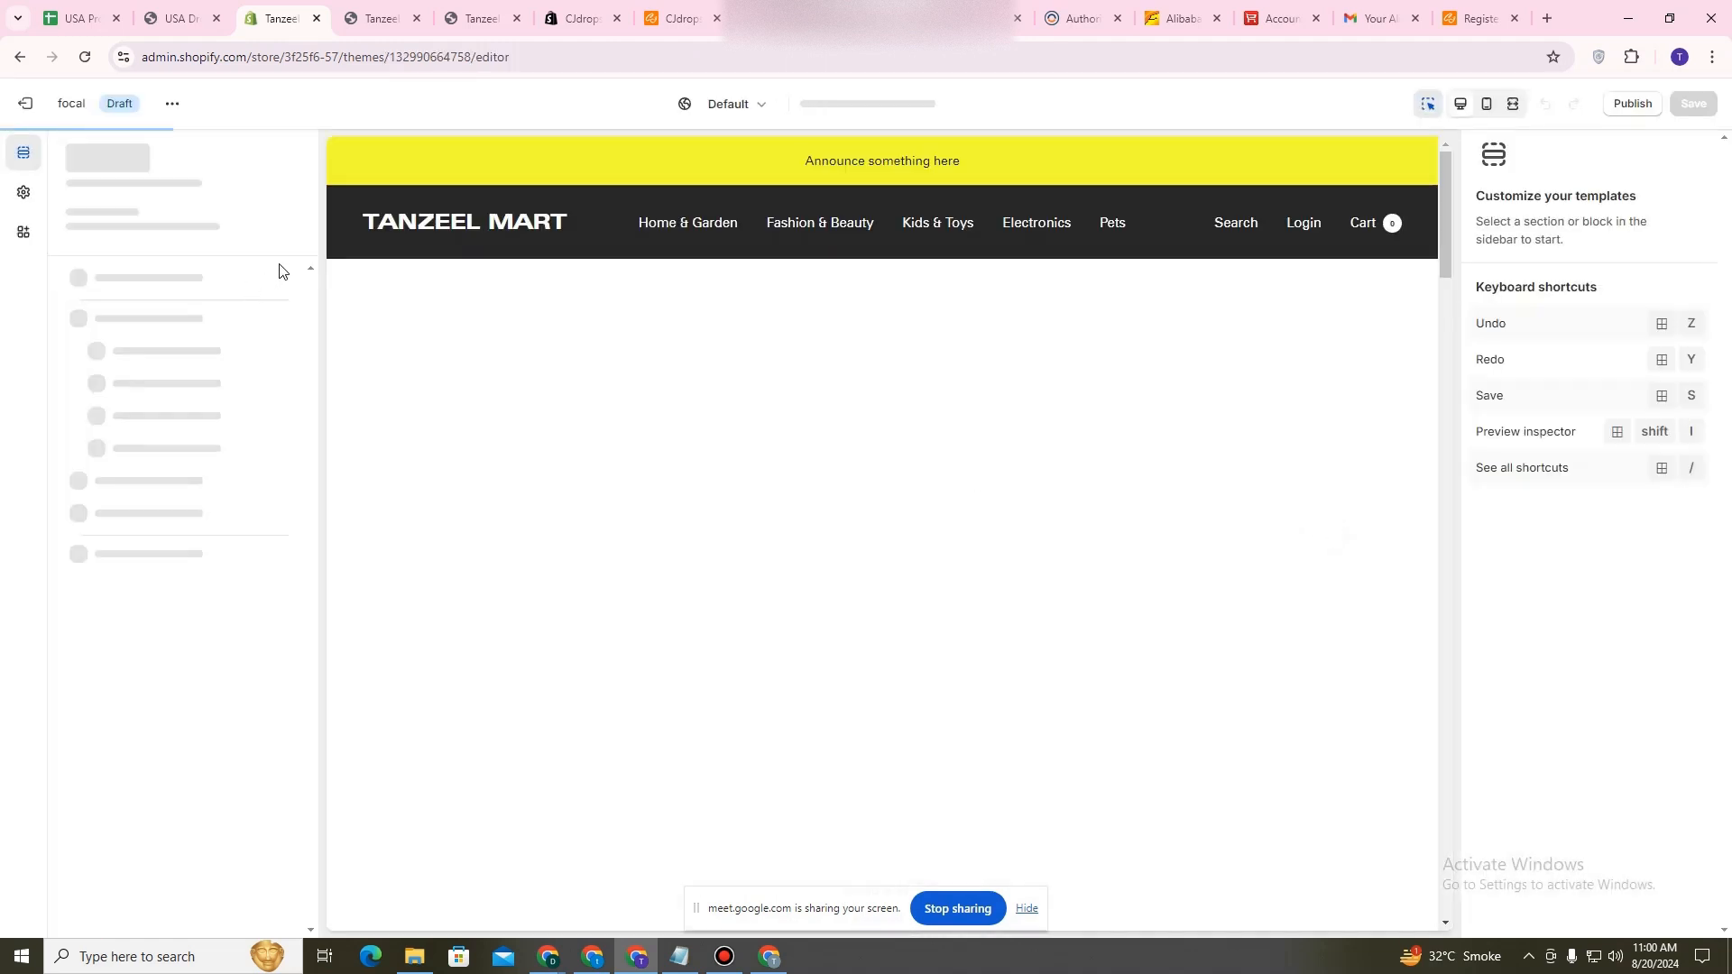
scroll(544, 521, "down", 1)
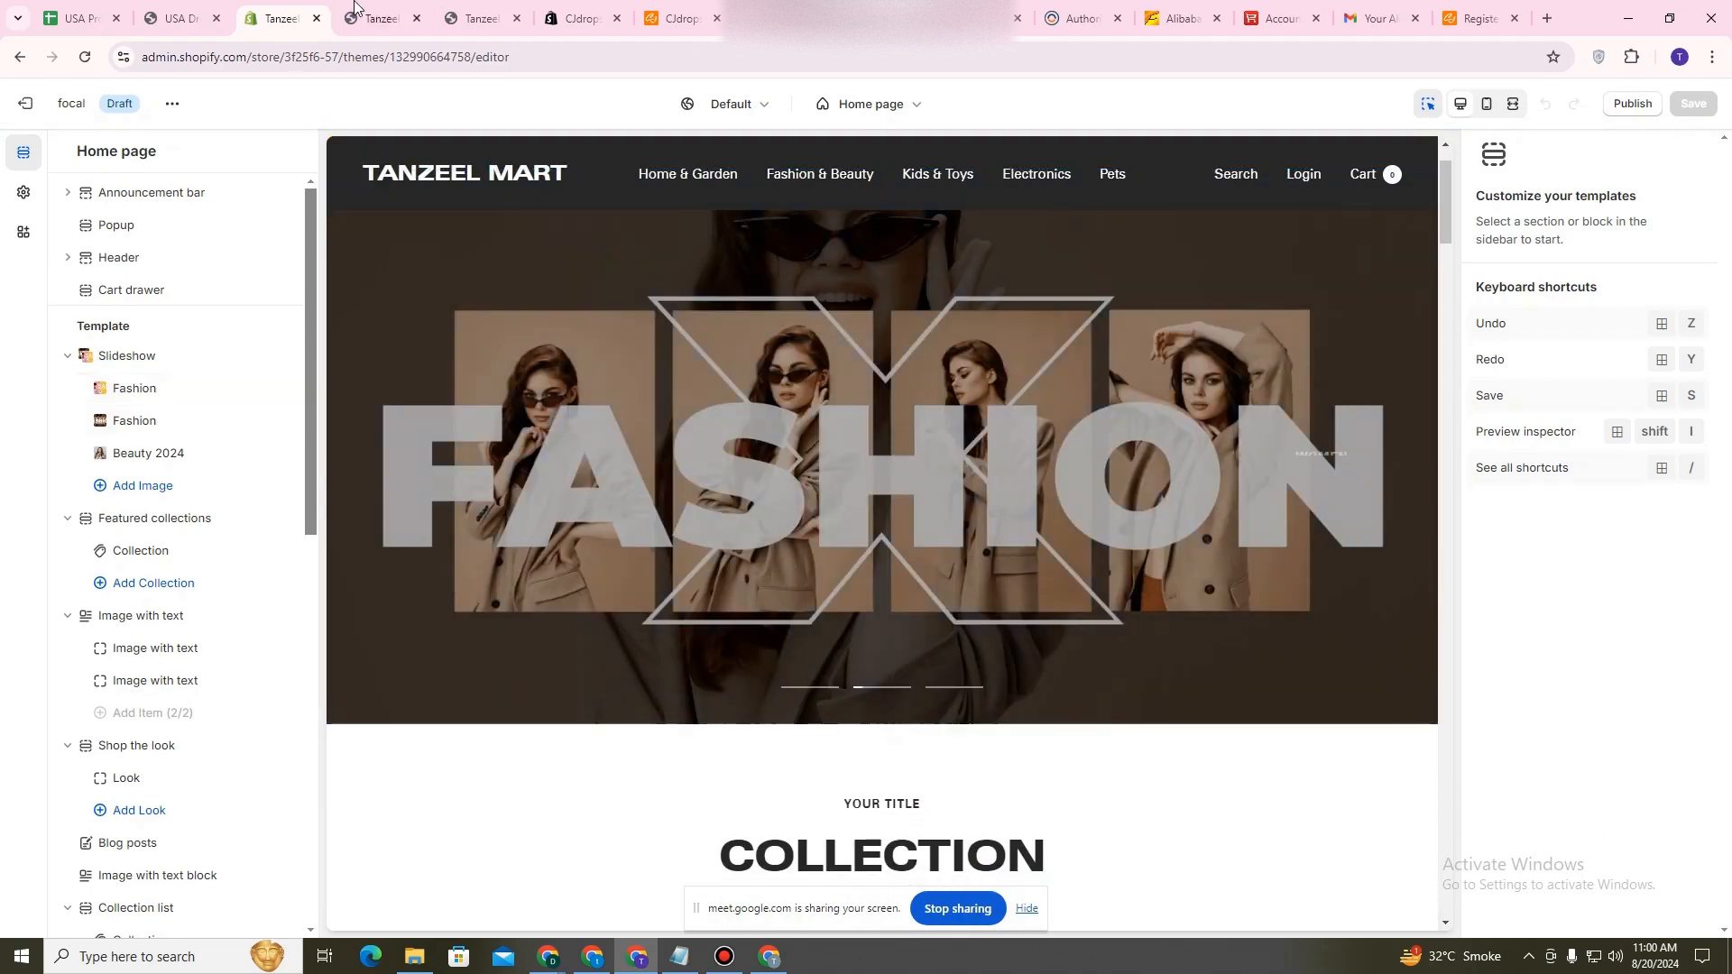
Examine the slideshow slides and their buttons in the storefront preview.
key("ctrl+Tab")
scroll(813, 520, "down", 4)
scroll(839, 415, "up", 3)
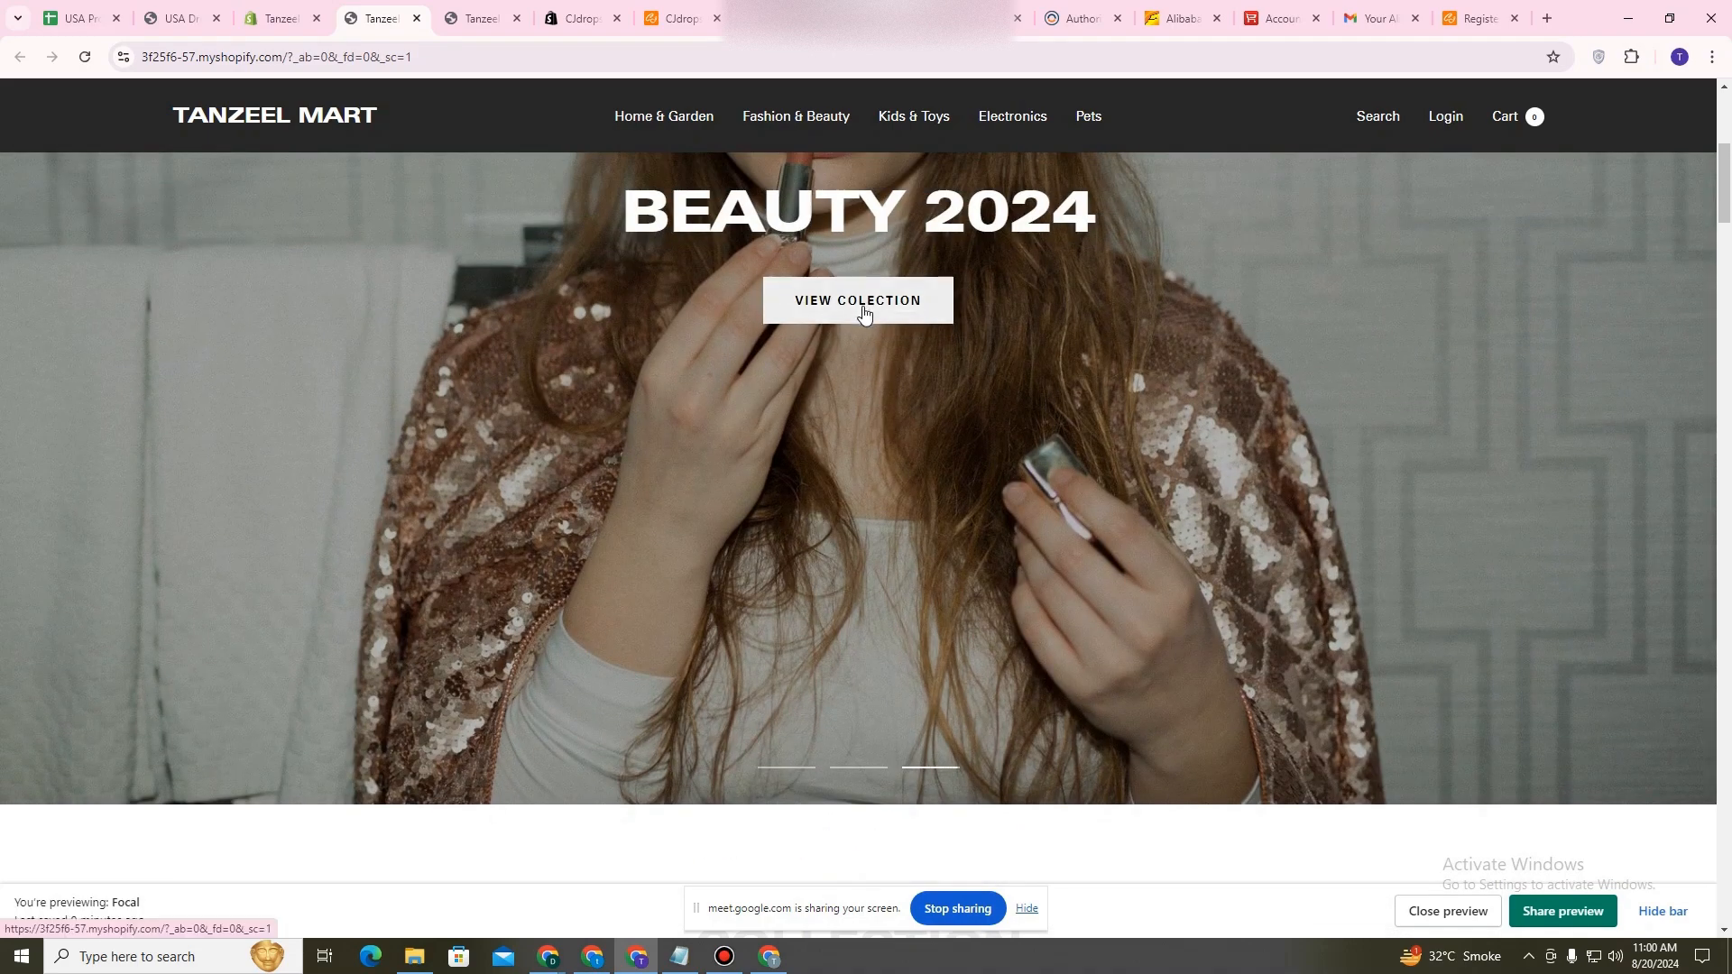
scroll(863, 312, "down", 3)
scroll(731, 356, "up", 2)
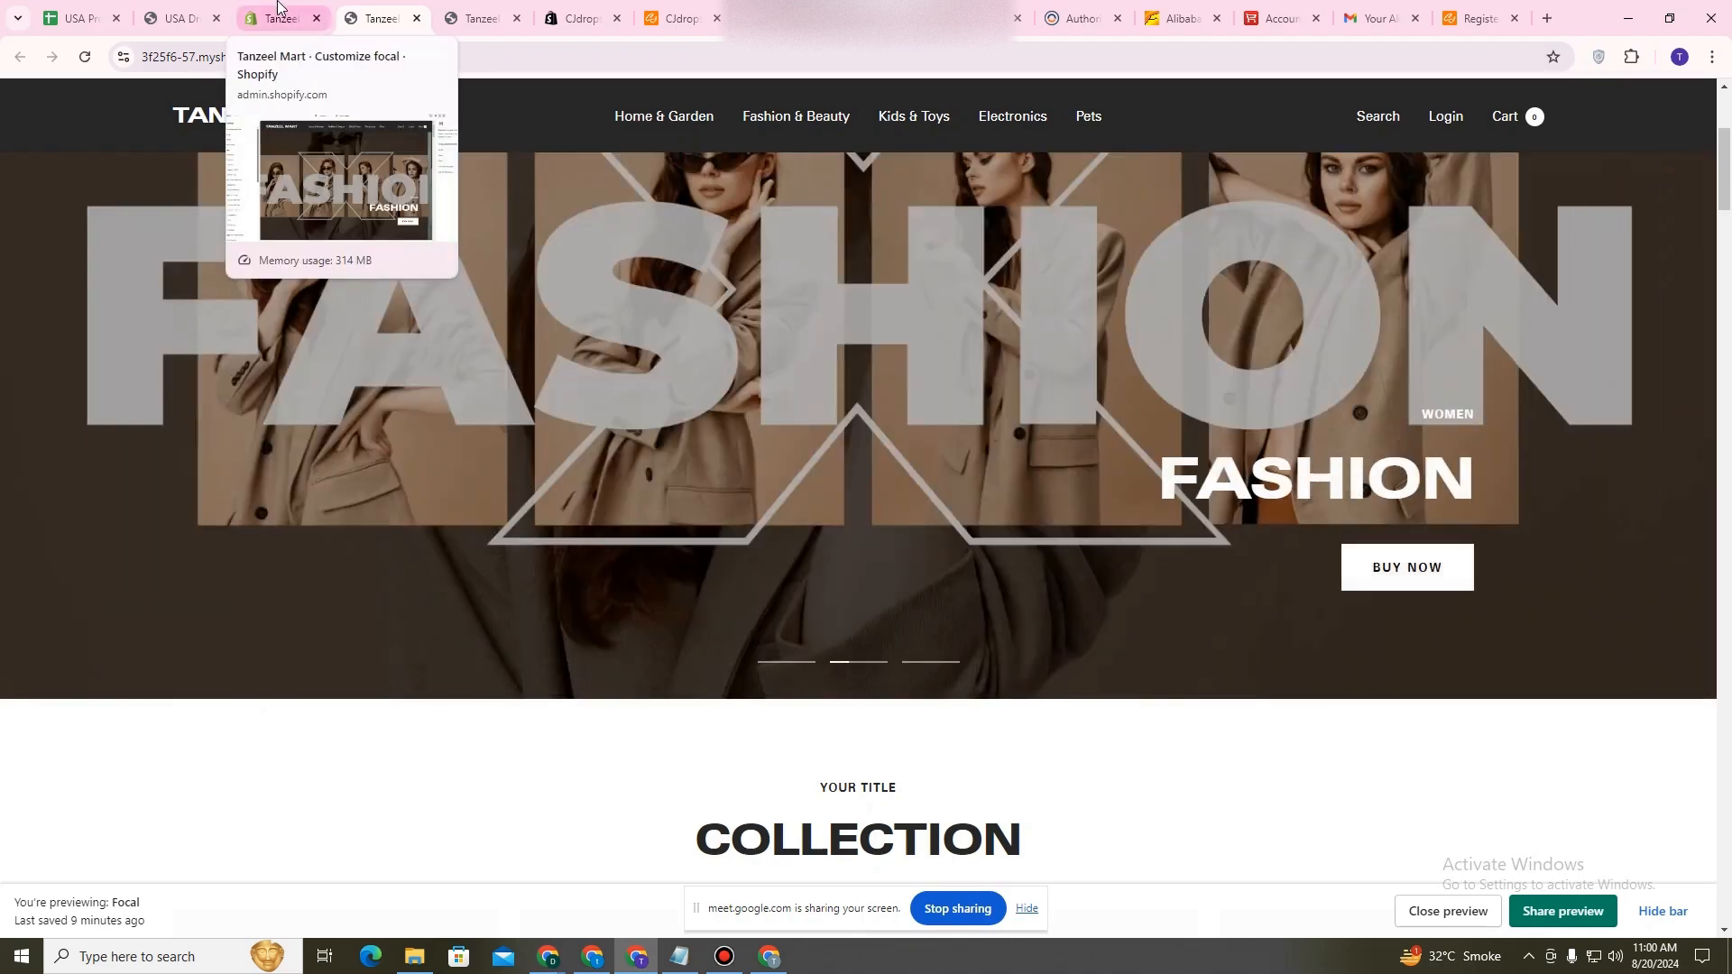
In the theme editor, link the first Fashion slide's View Collection button to the Fashion & Beauty collection.
left_click(278, 4)
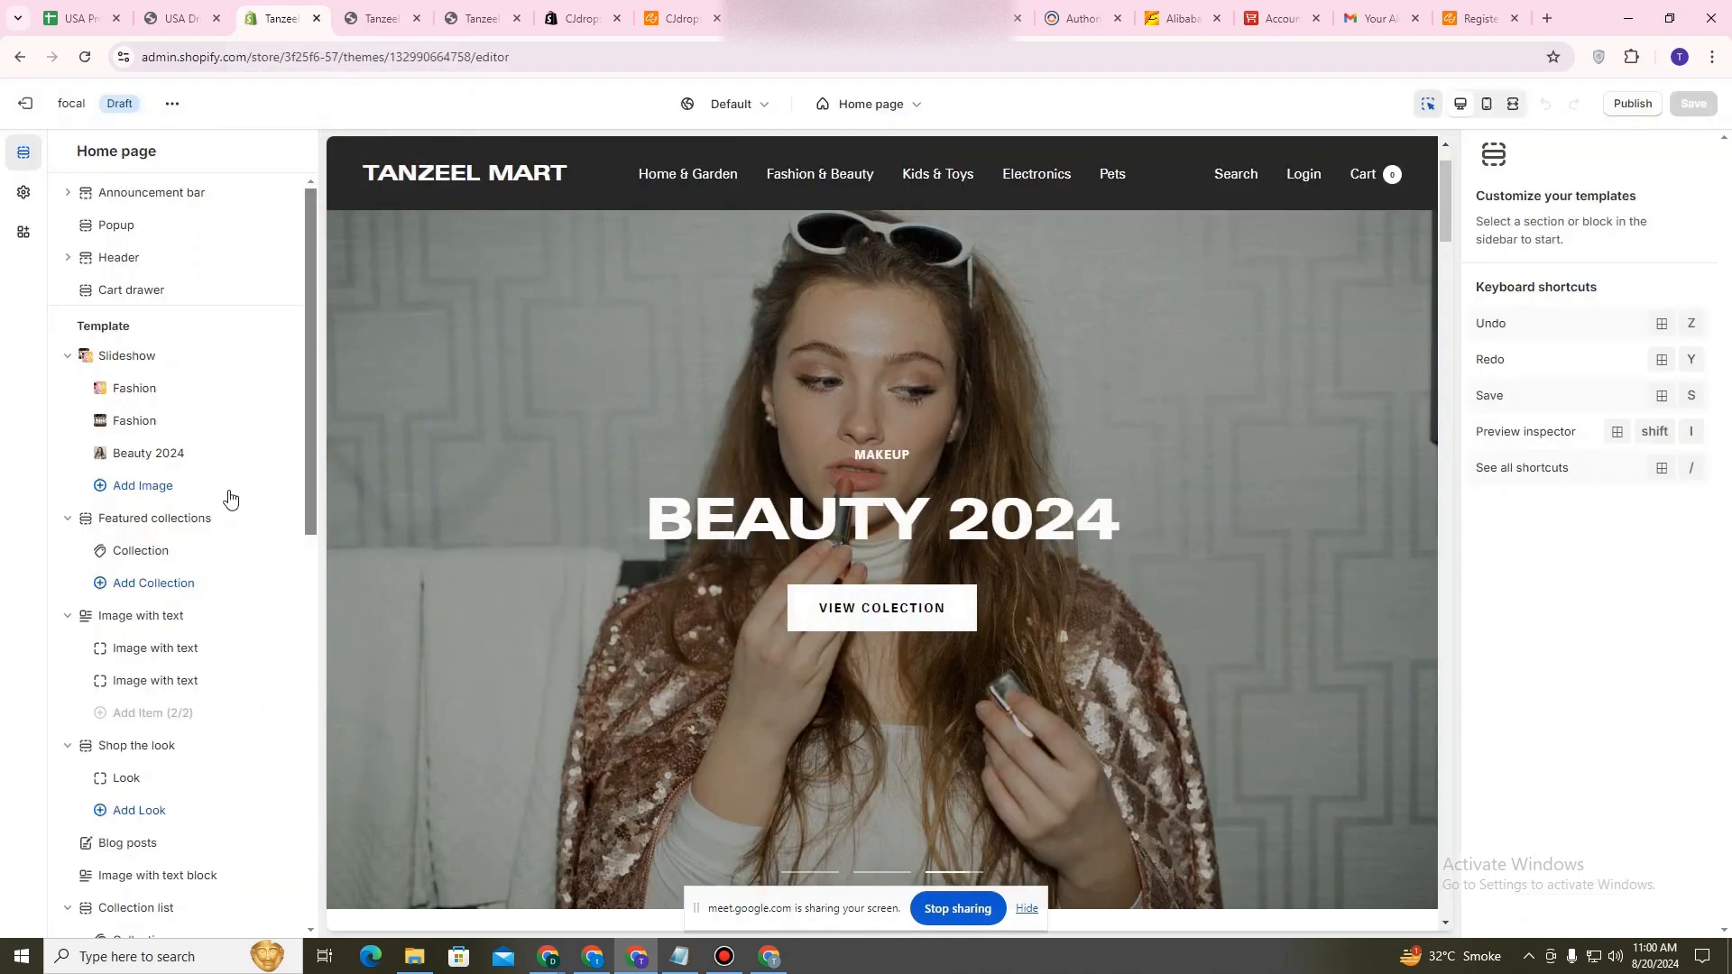
left_click(209, 397)
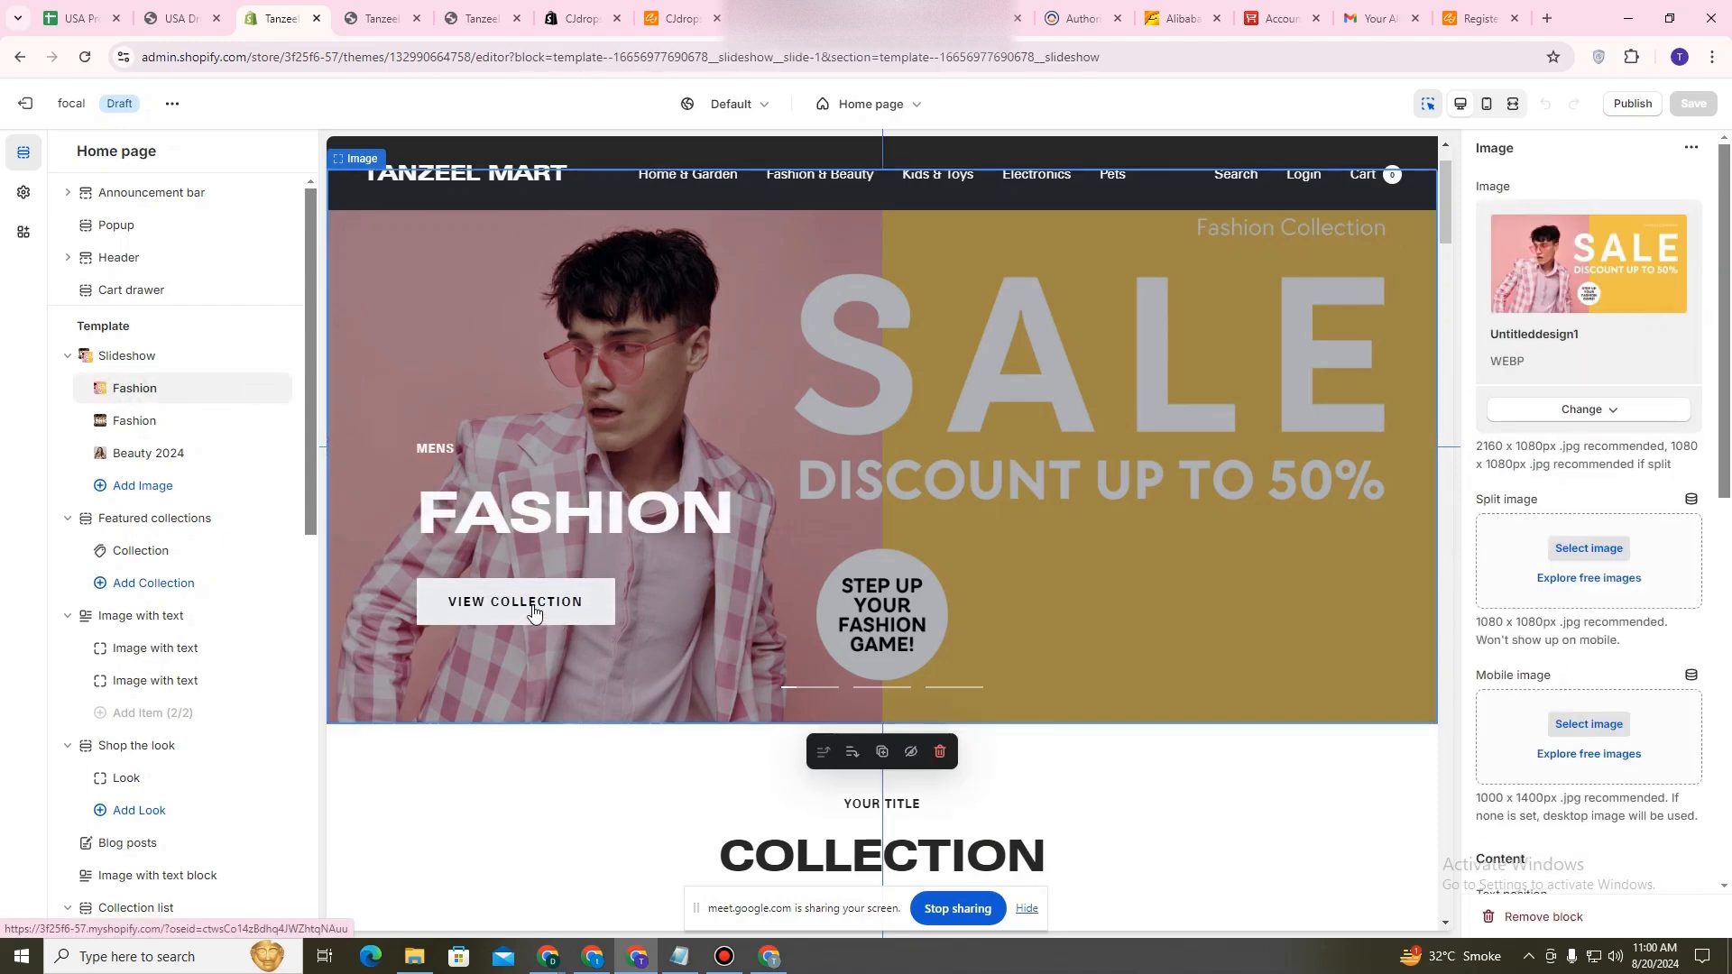
scroll(1638, 567, "down", 7)
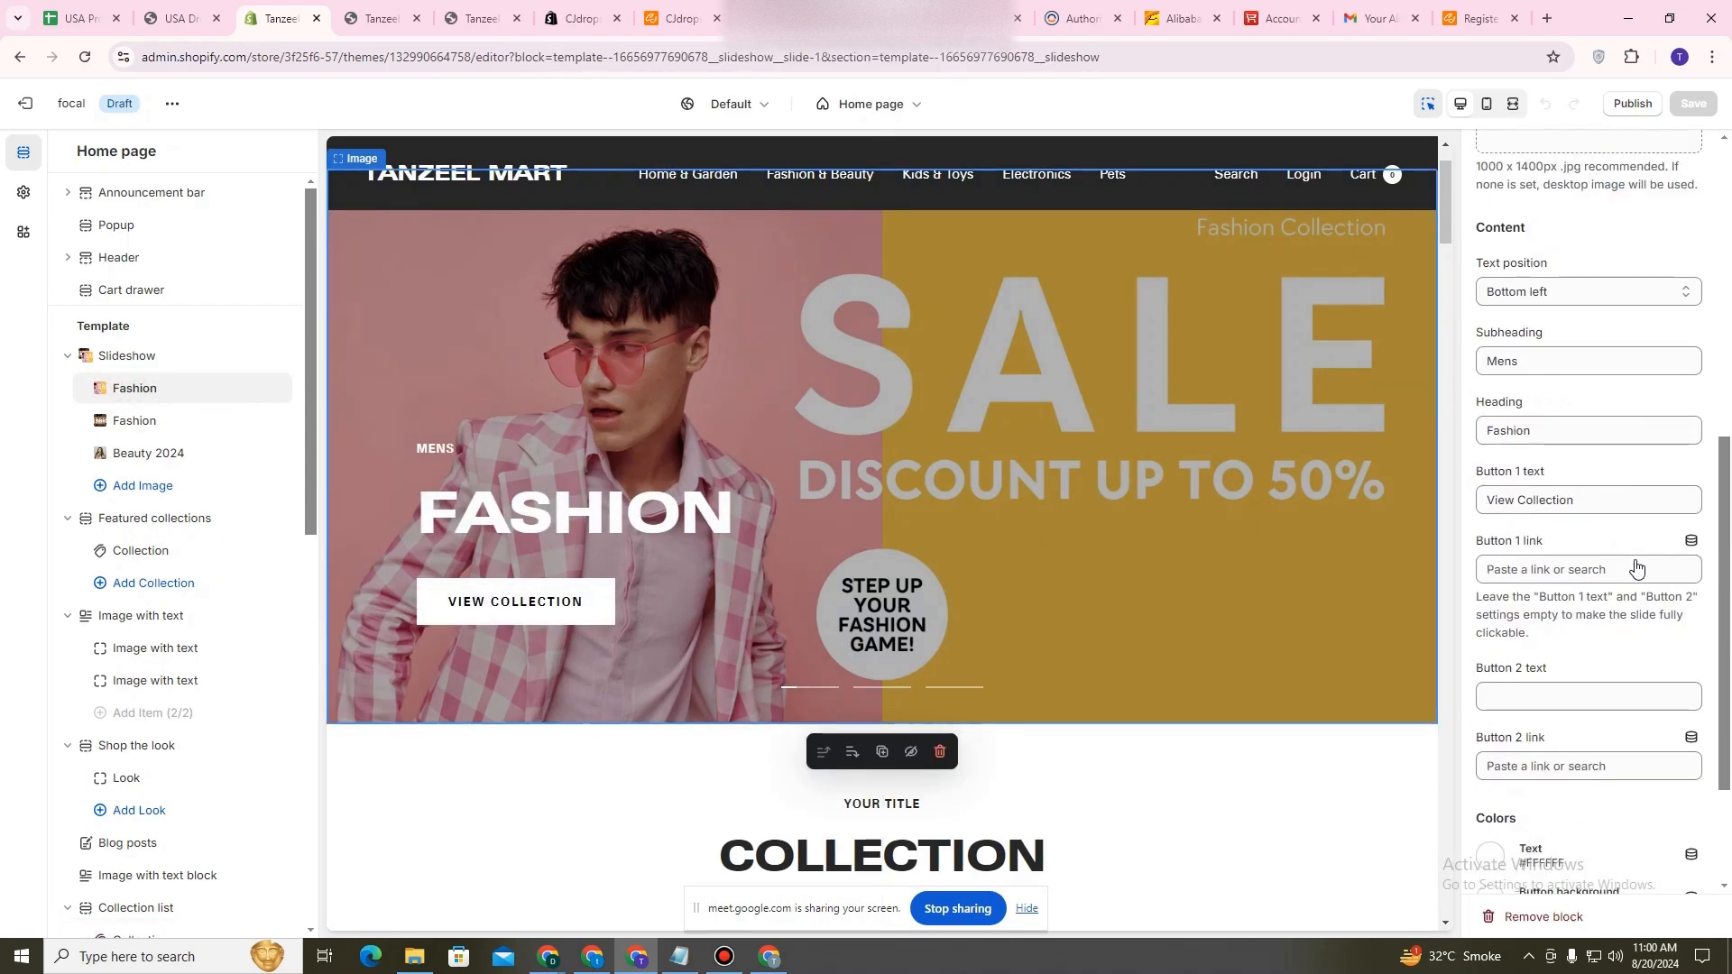
scroll(1637, 566, "down", 1)
left_click(1513, 413)
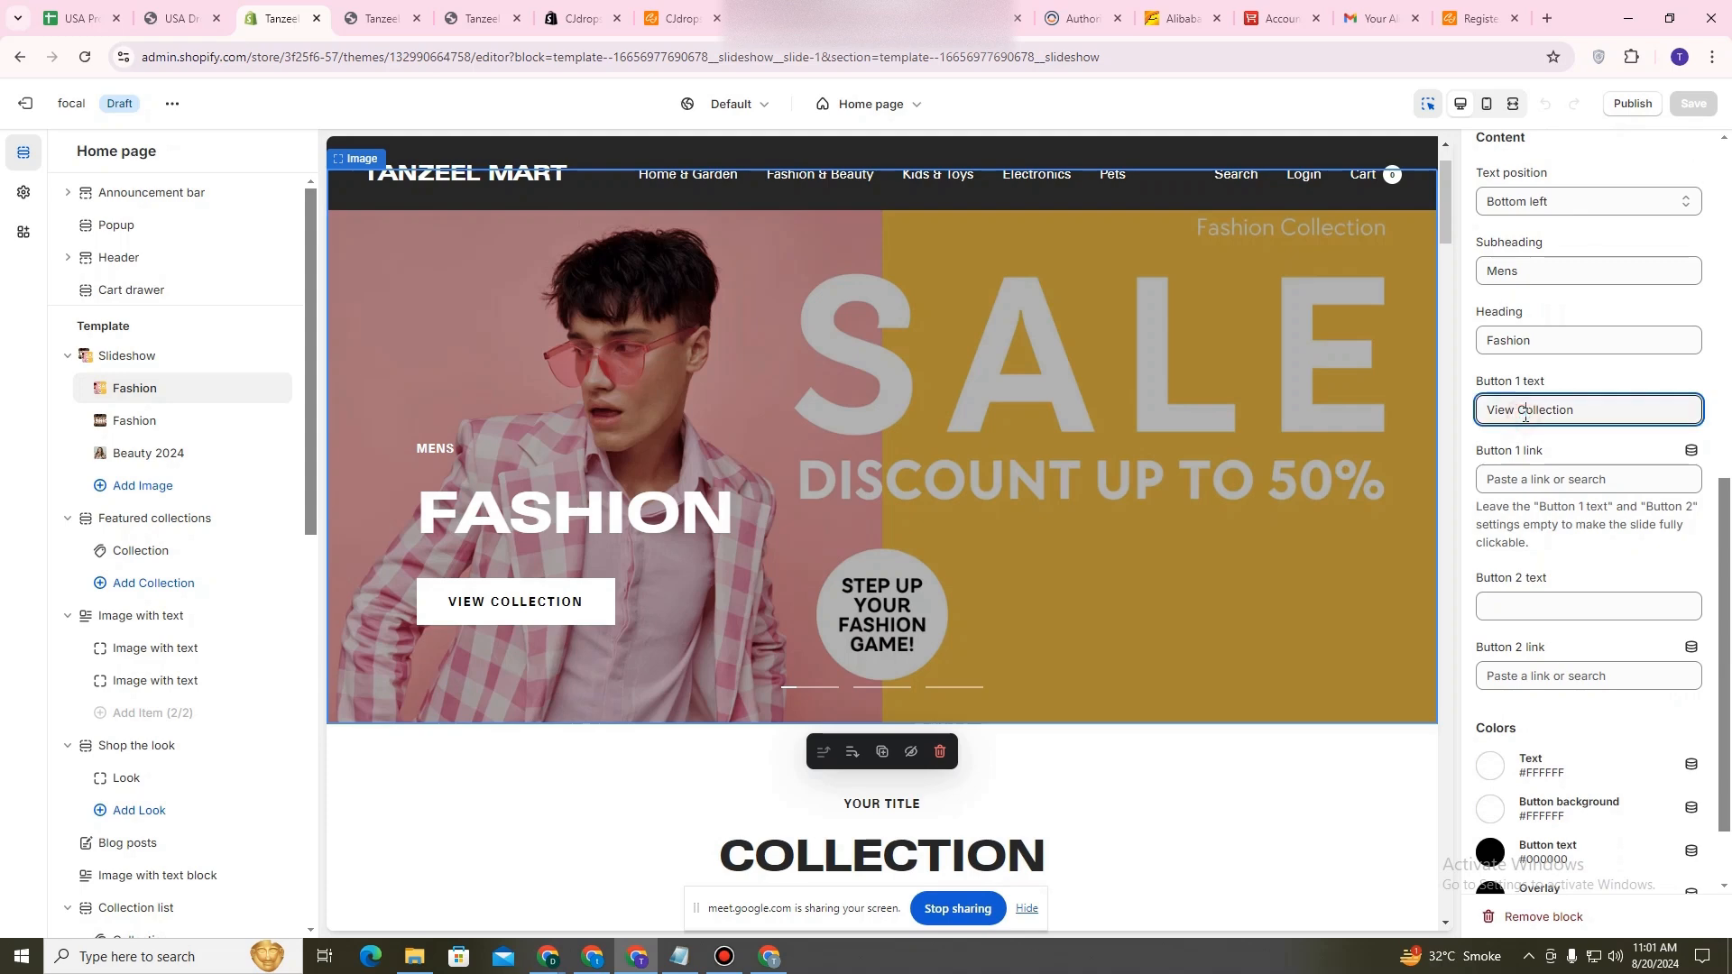
left_click(1548, 483)
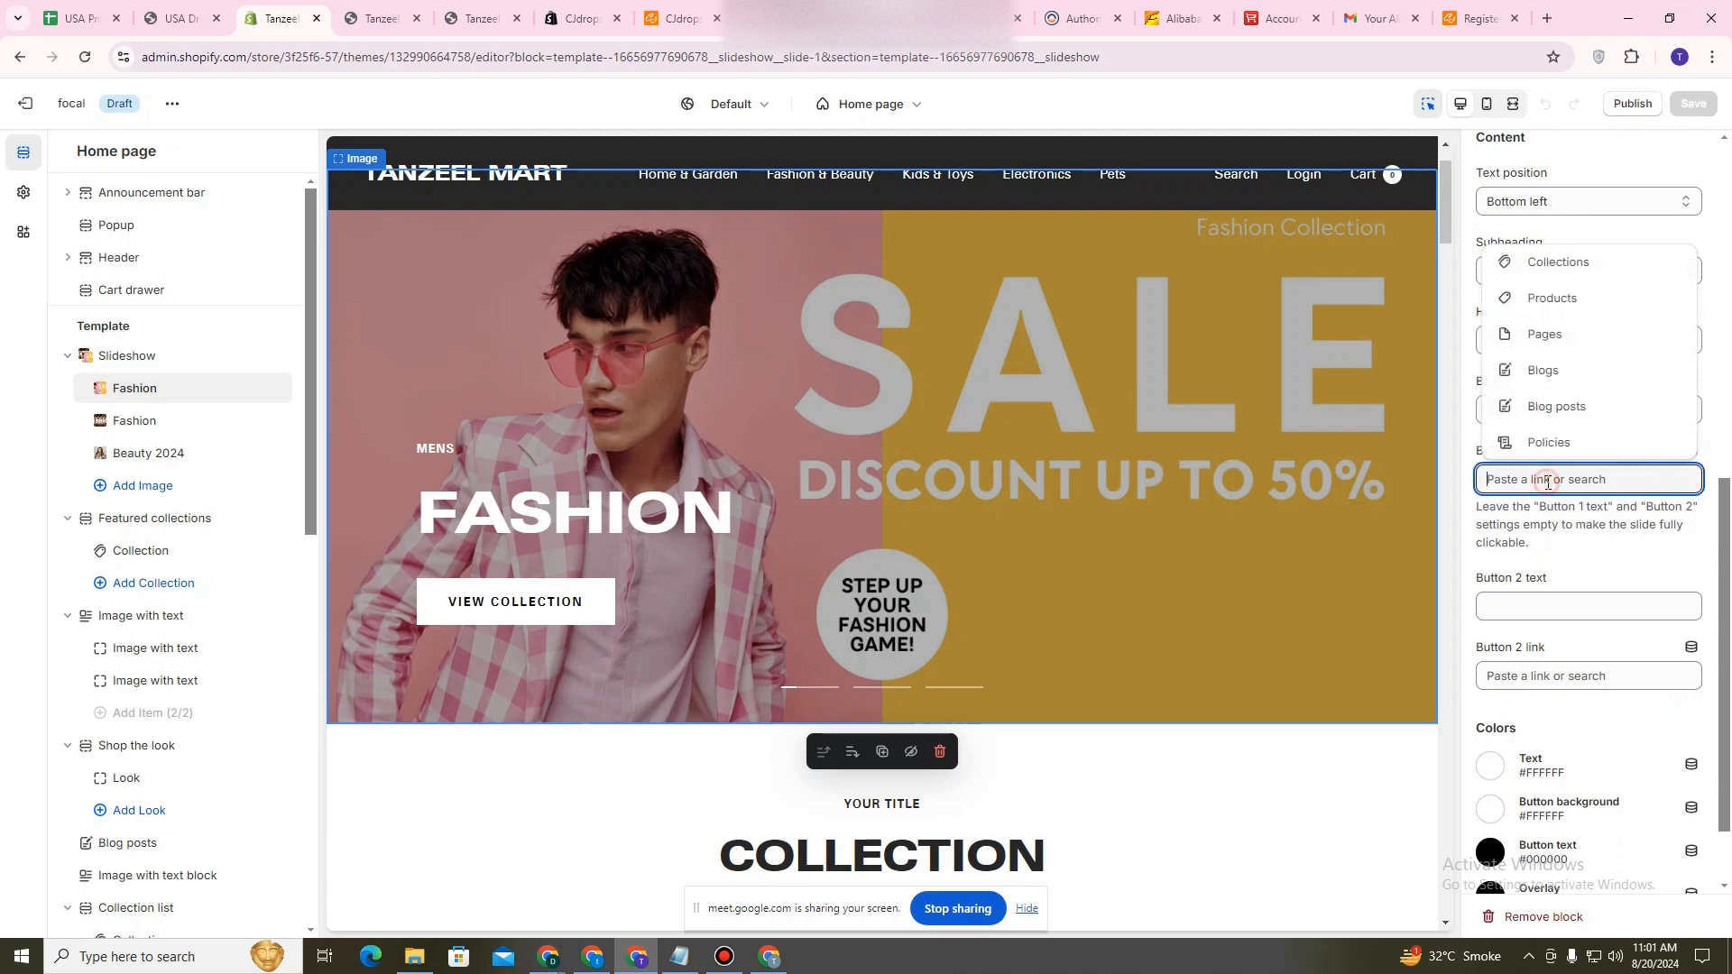
left_click(1543, 266)
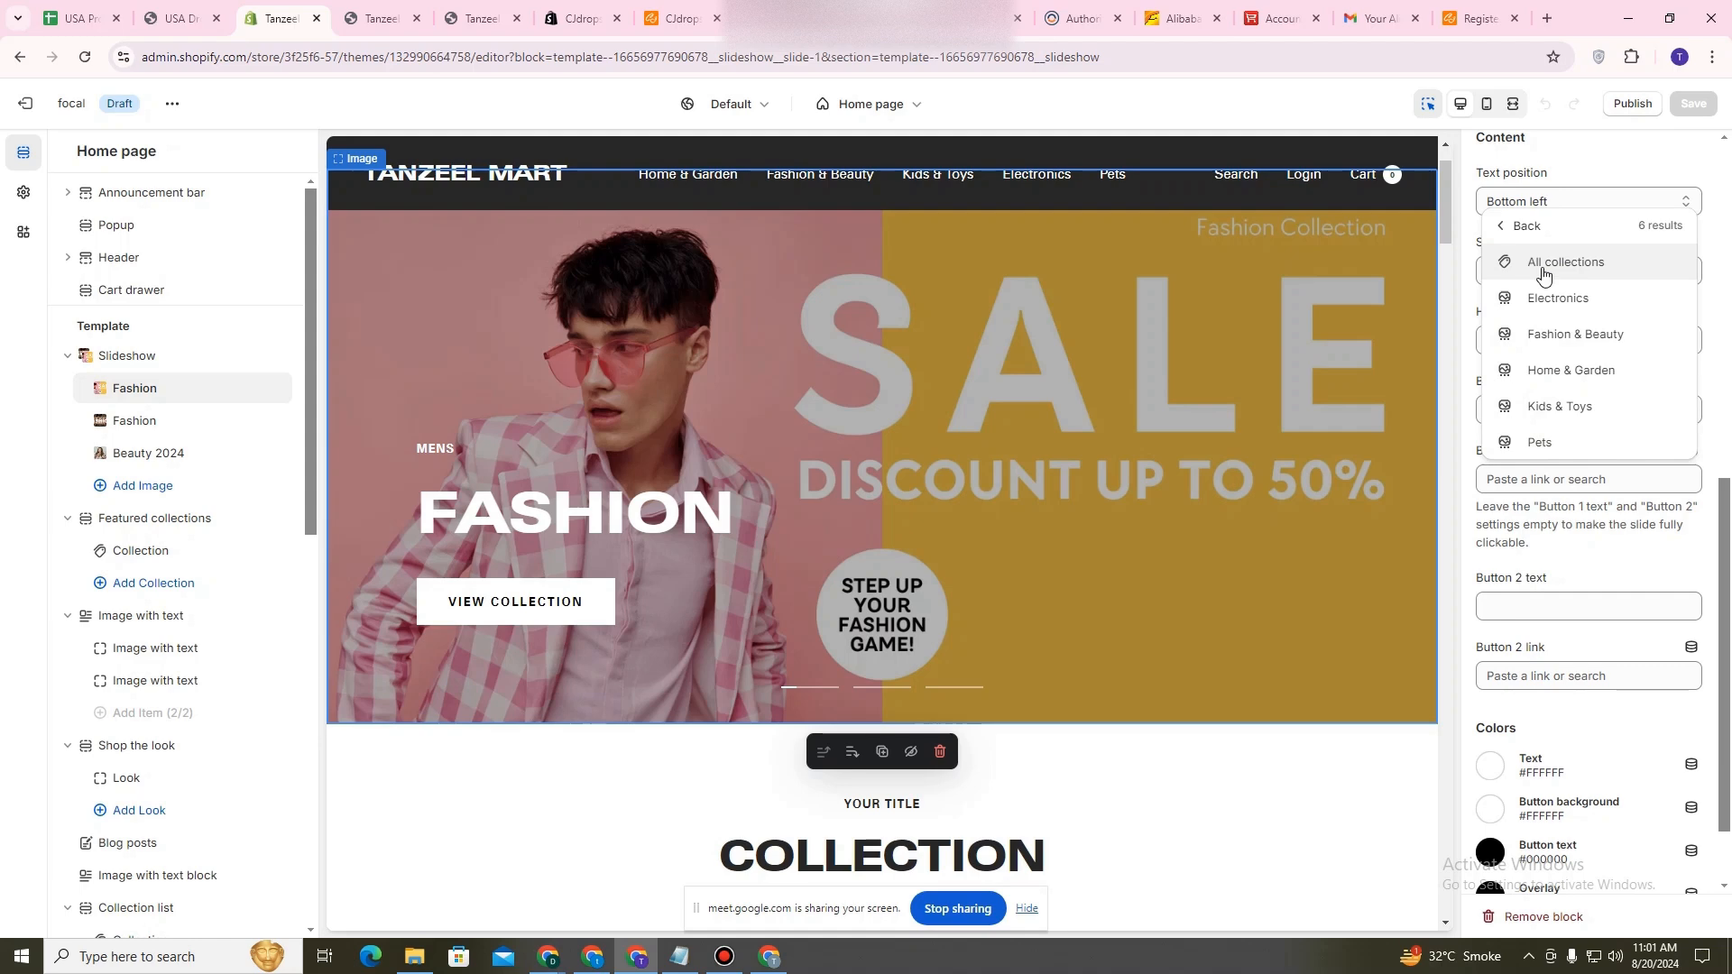
left_click(1567, 336)
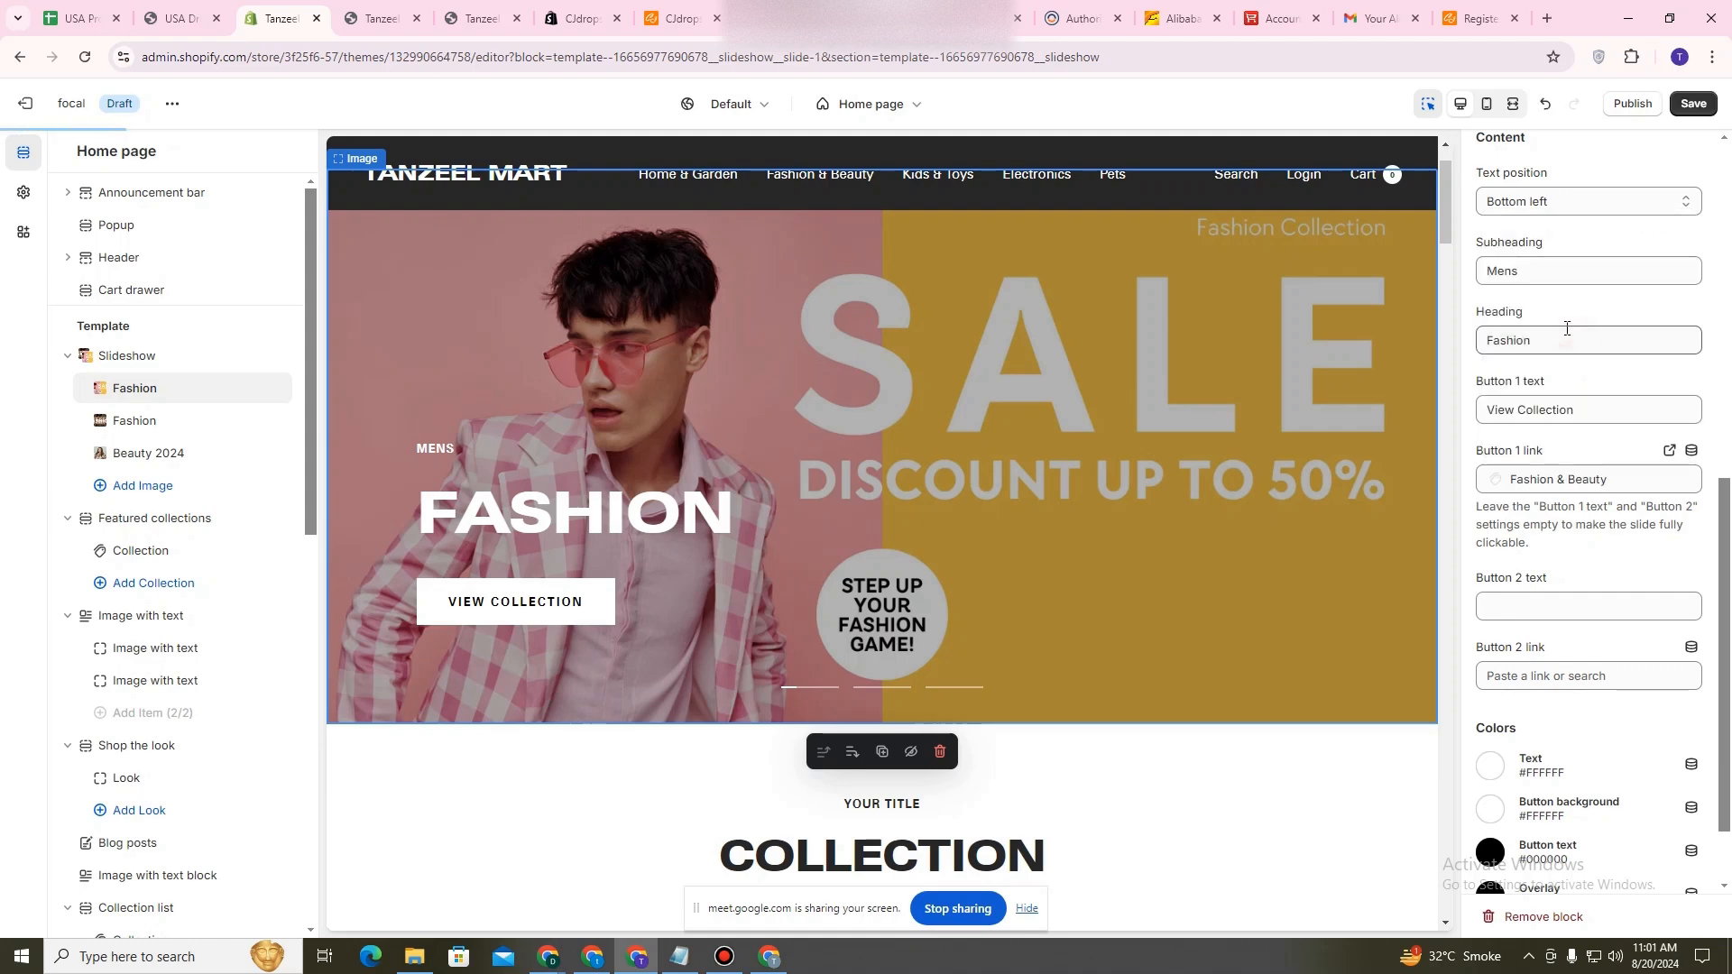
Save the first slide's link, link the second Fashion slide's Buy Now button to the Fashion & Beauty collection, and save the theme.
left_click(1693, 104)
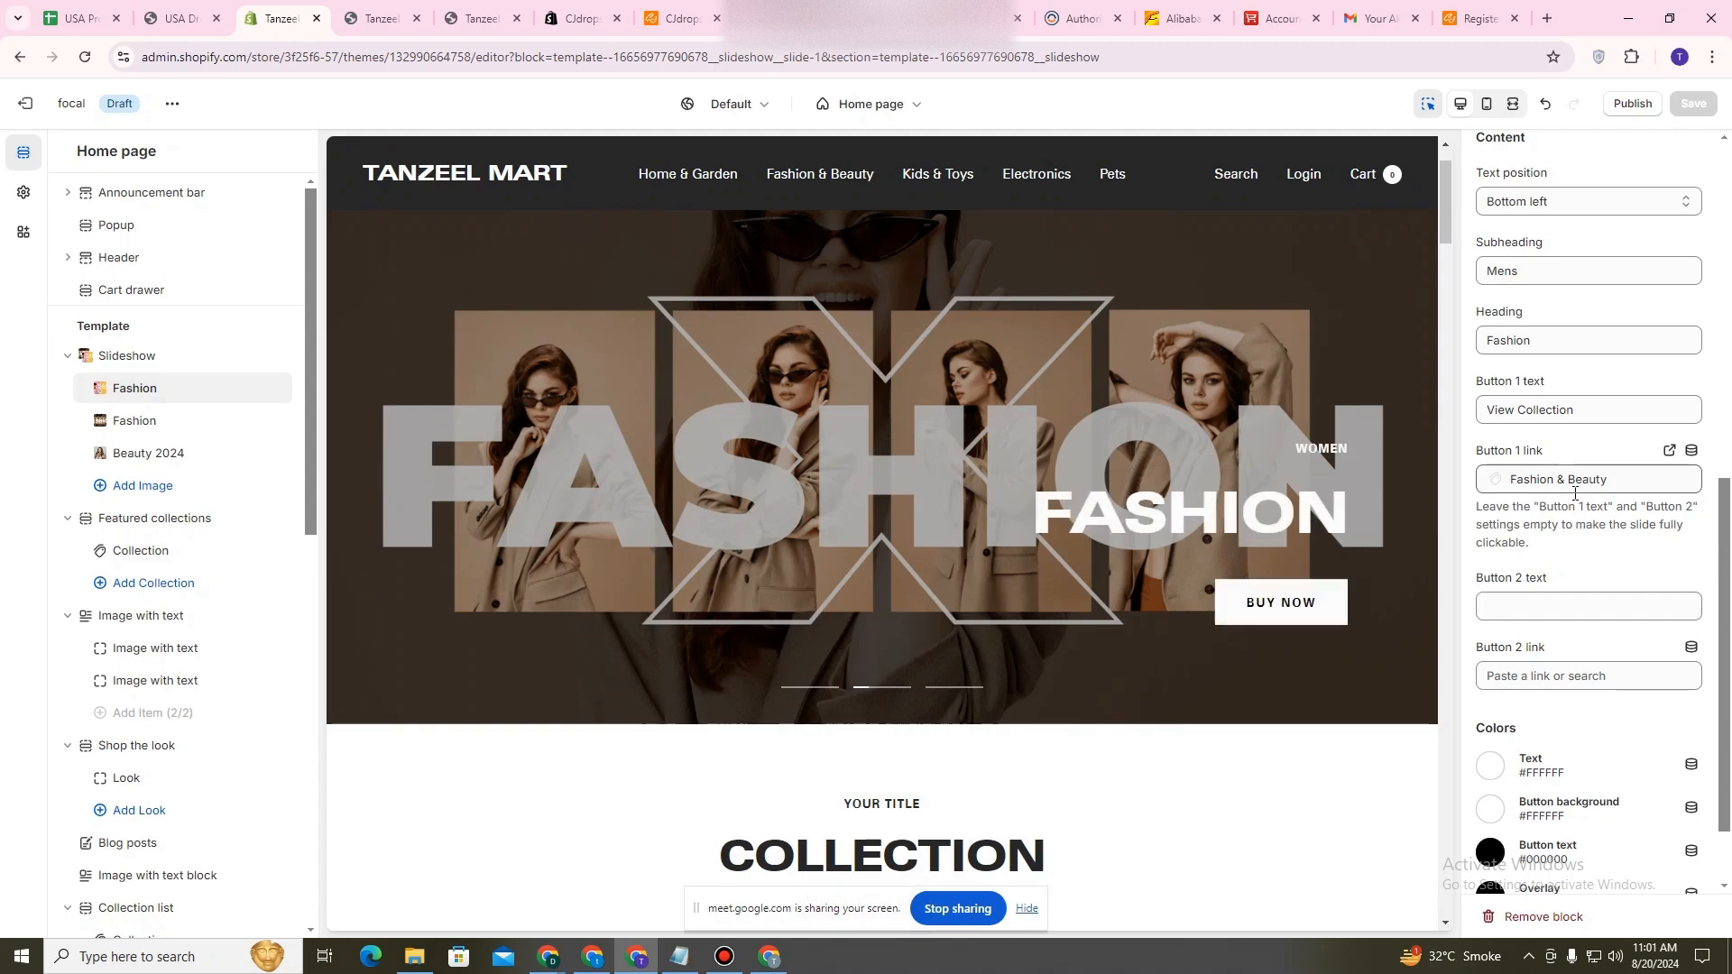
left_click(122, 424)
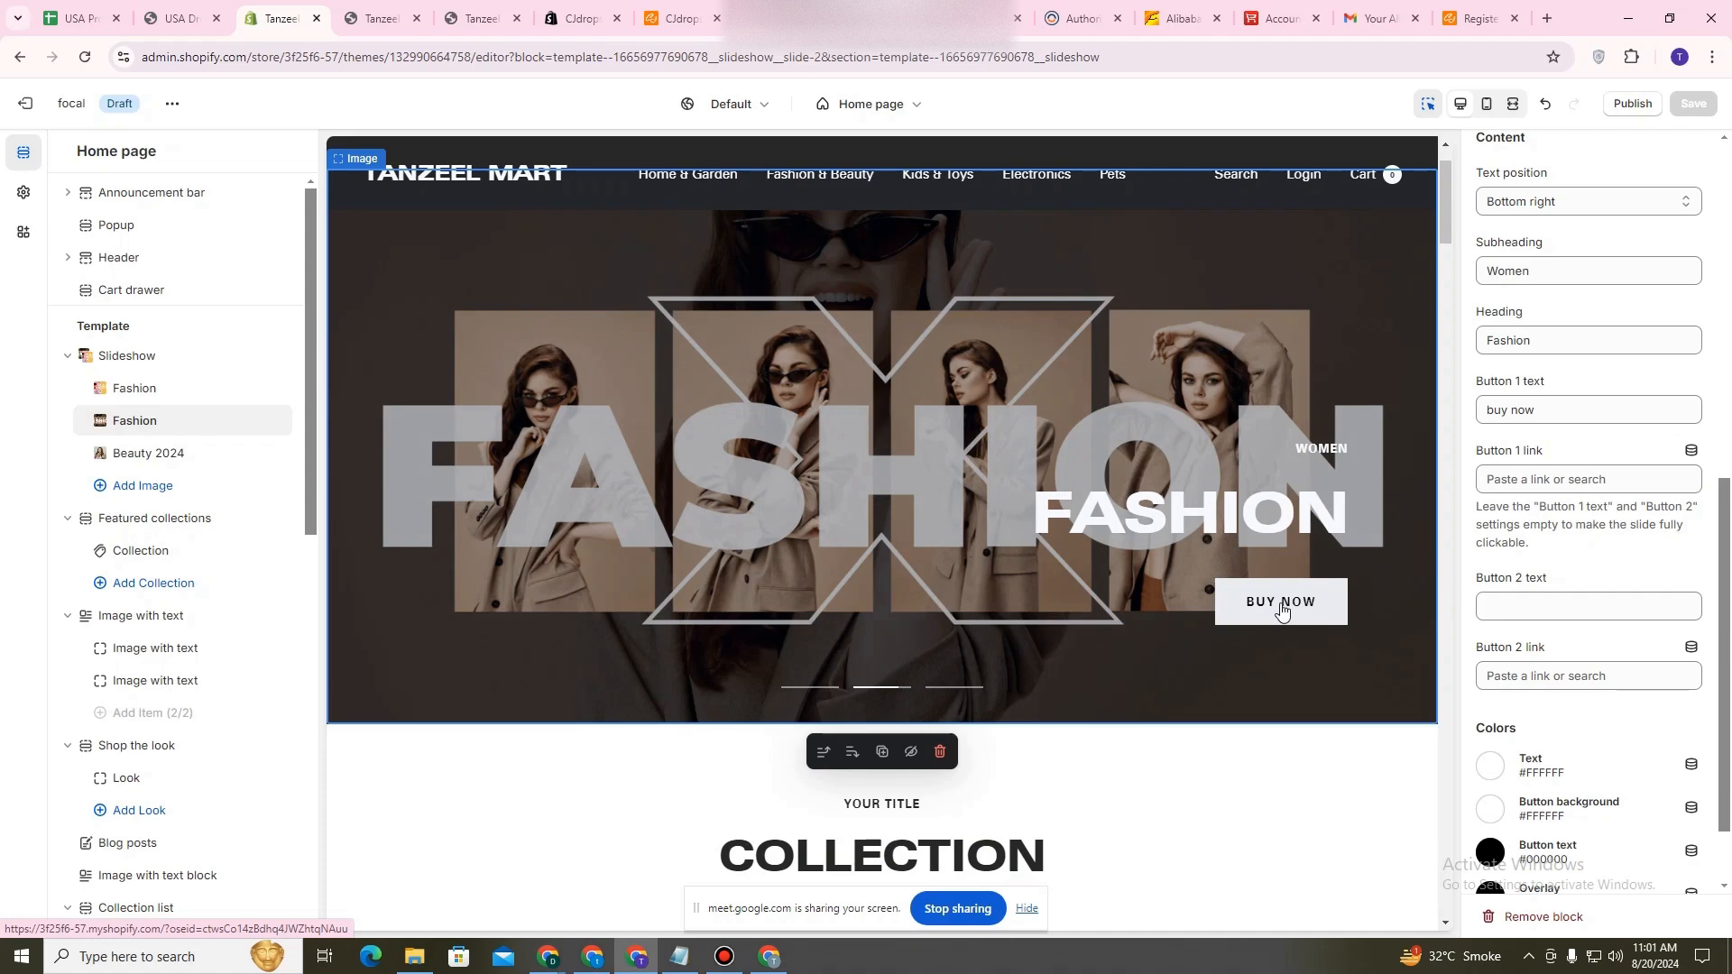
scroll(1534, 406, "down", 1)
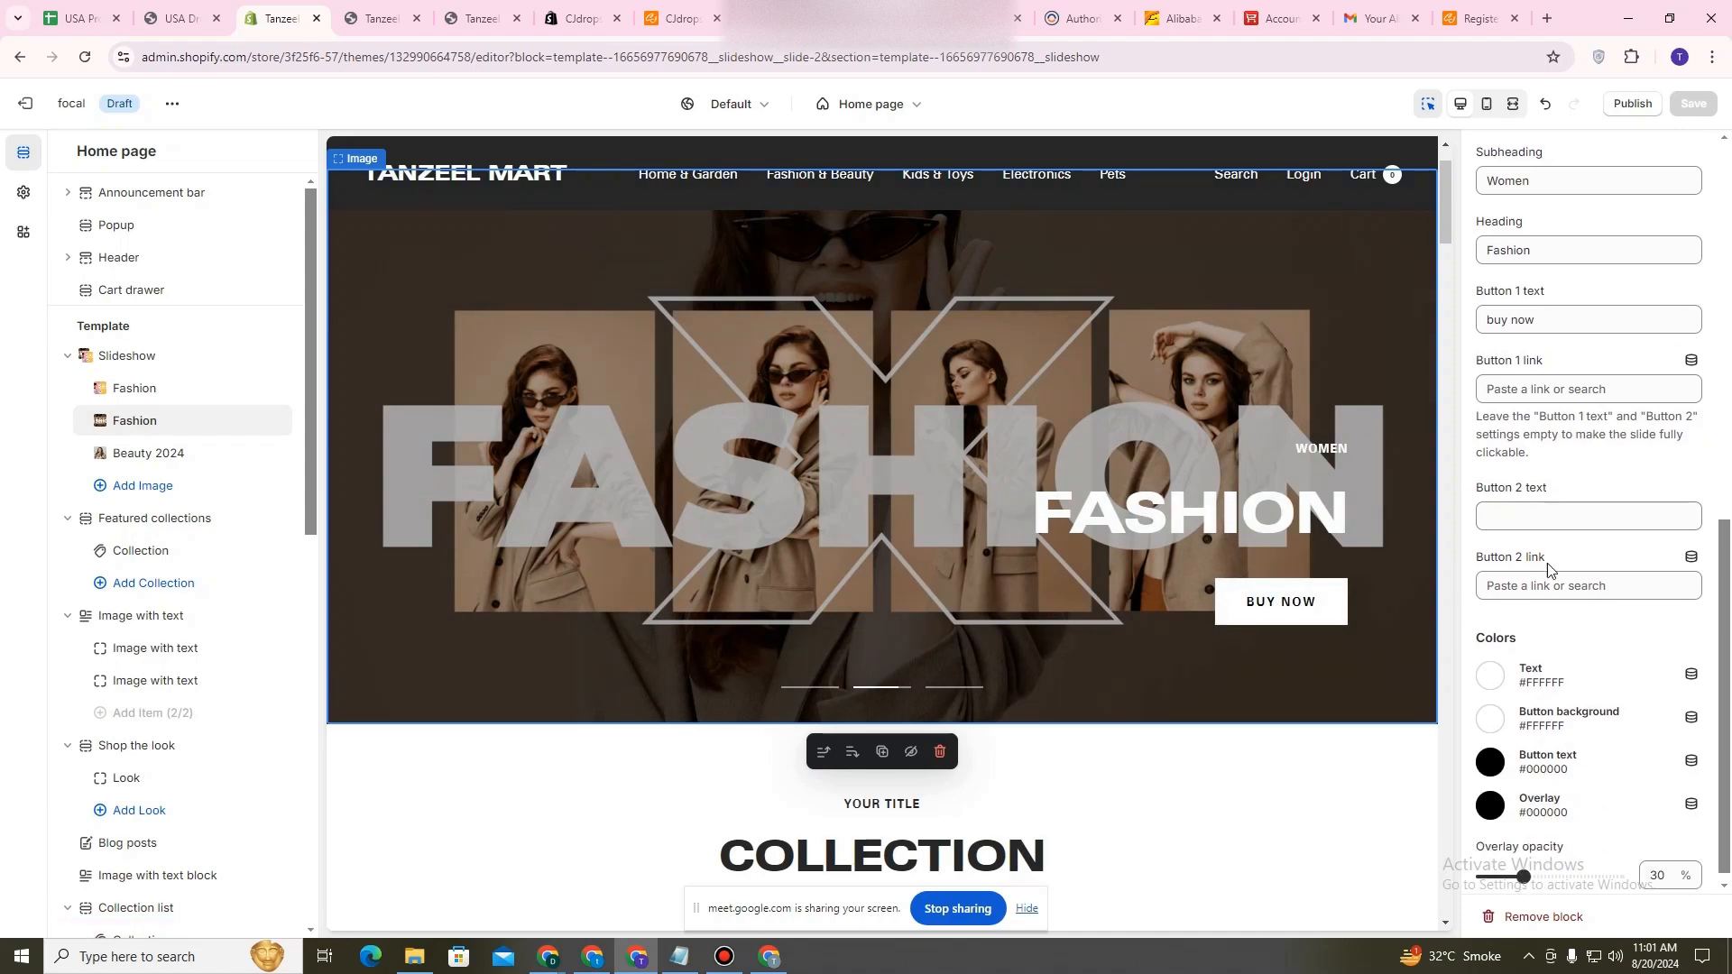
left_click(1528, 390)
left_click(1538, 176)
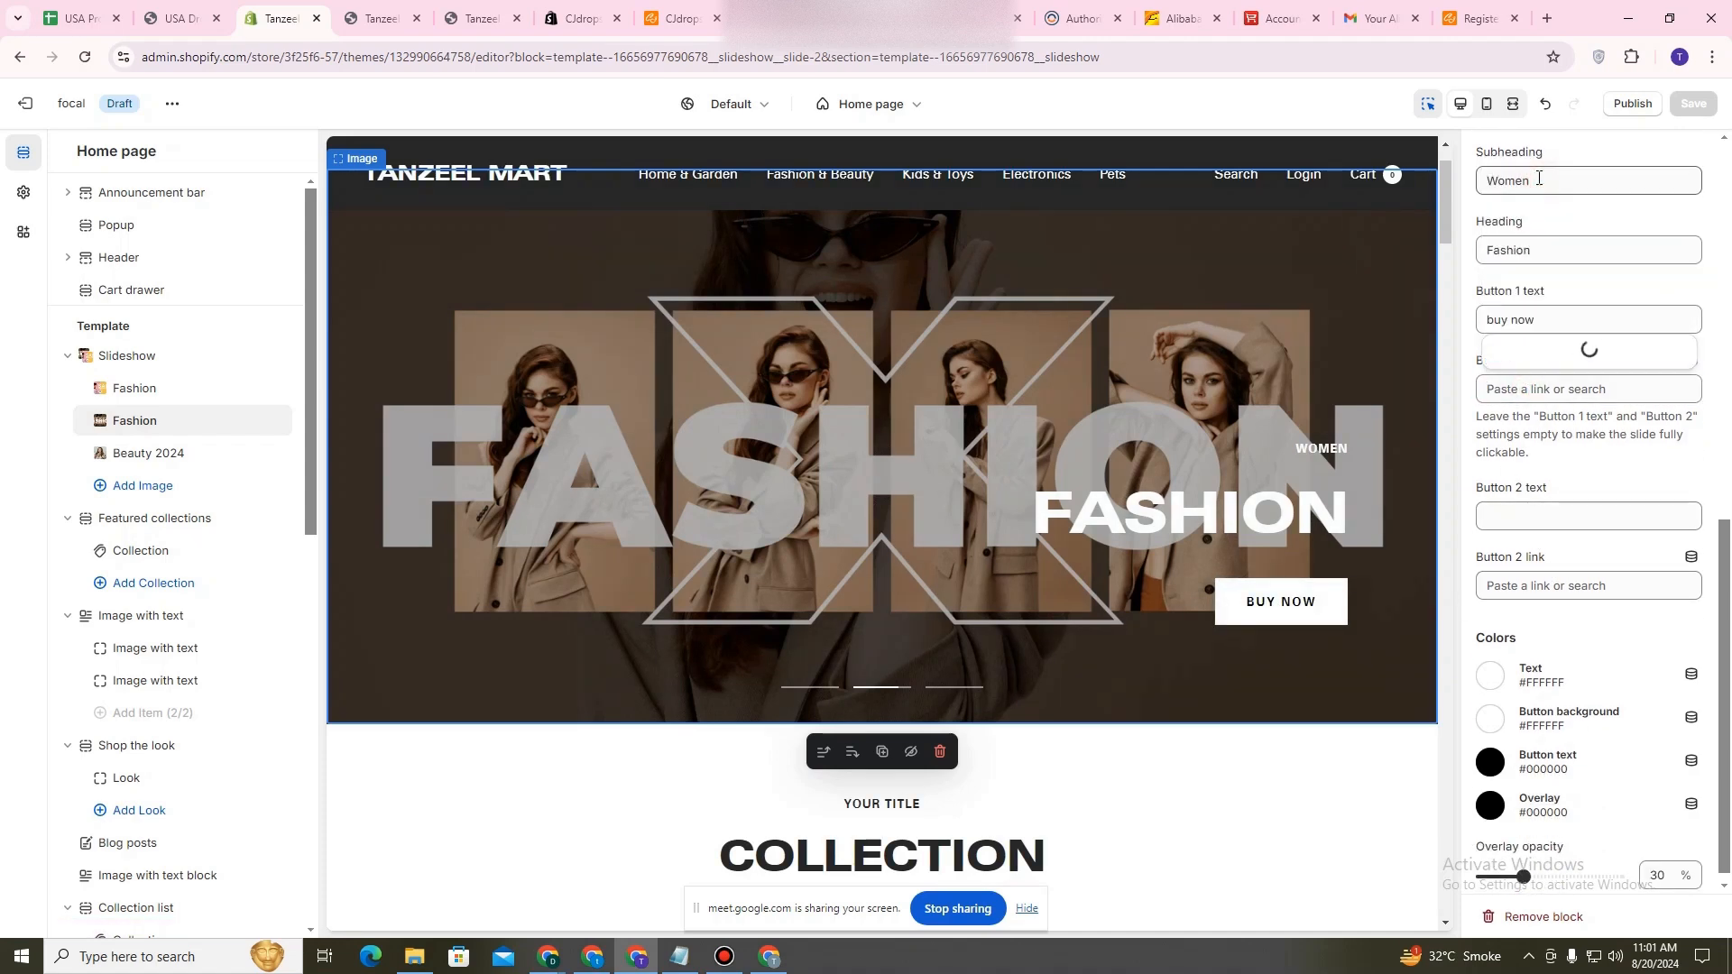
left_click(1544, 243)
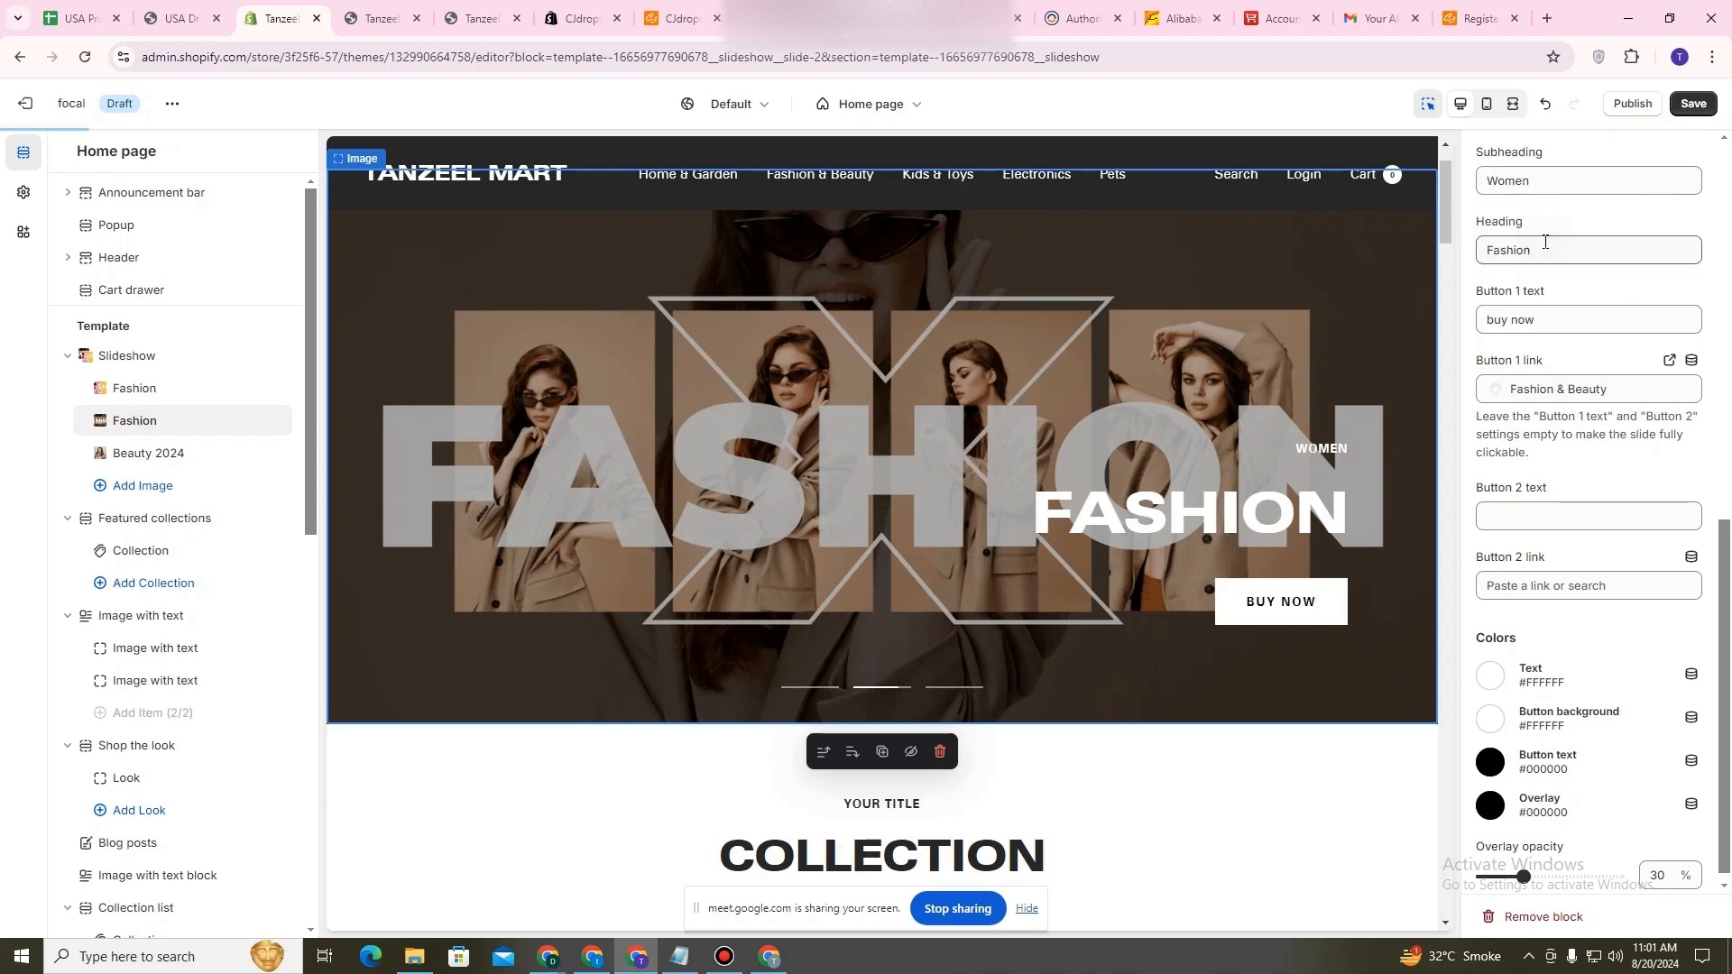
left_click(1679, 108)
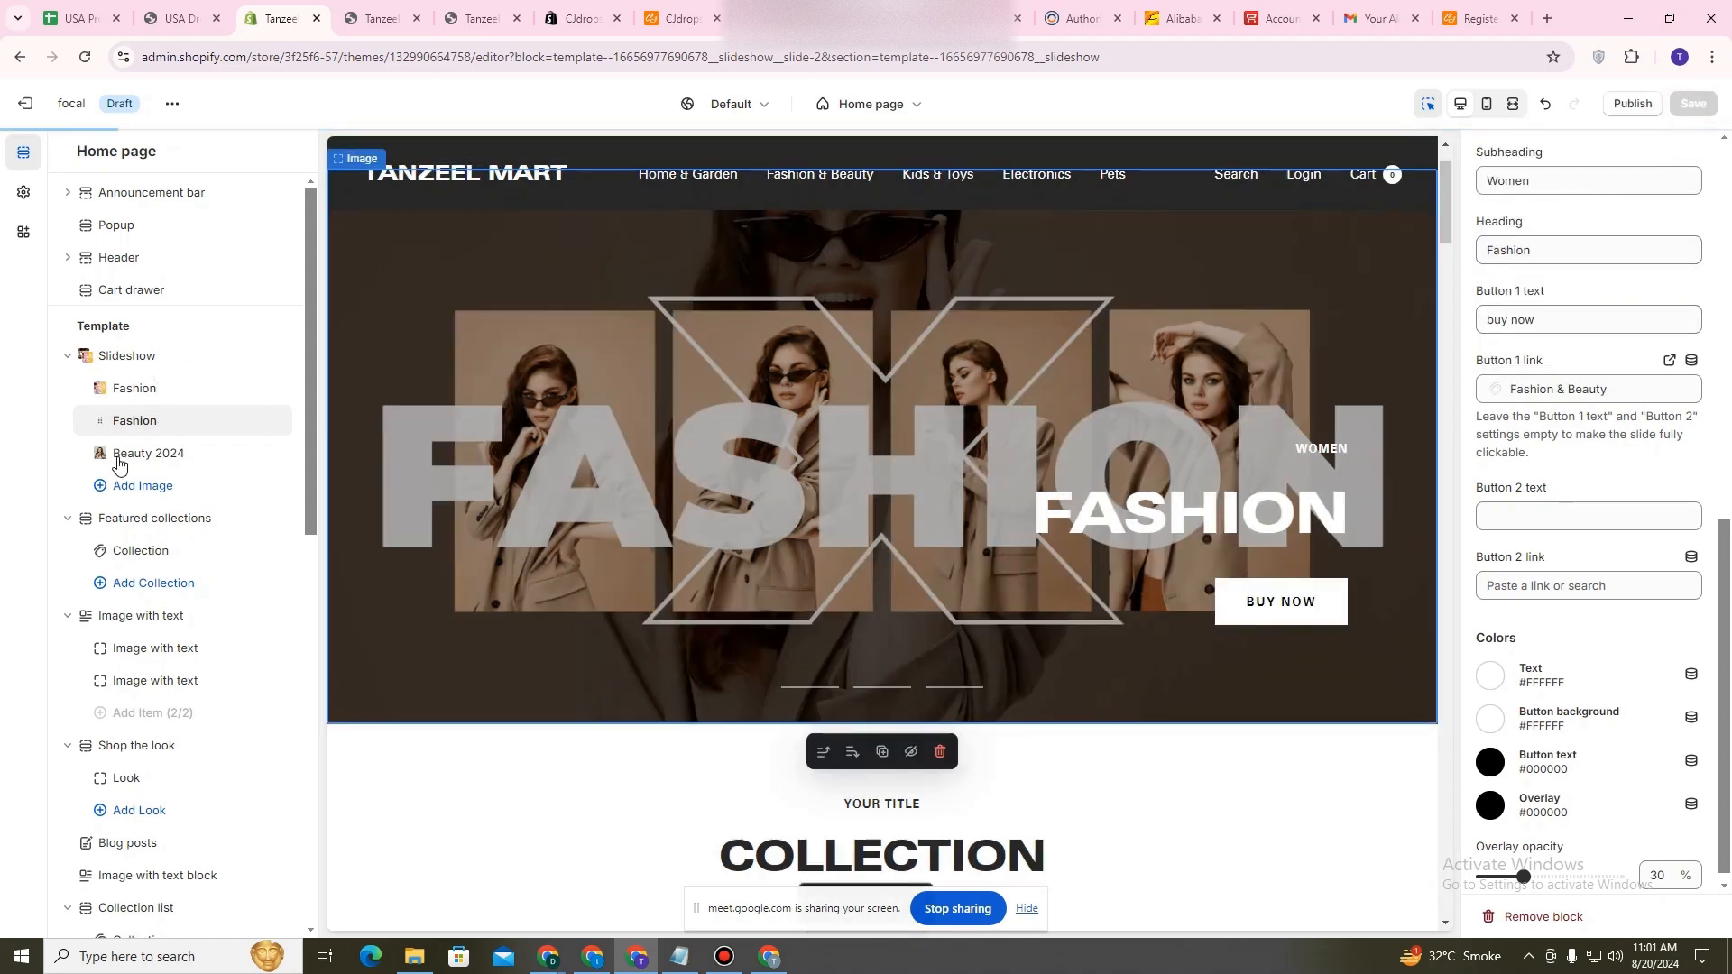
Add a new image slide to the slideshow after the Beauty 2024 slide.
left_click(145, 453)
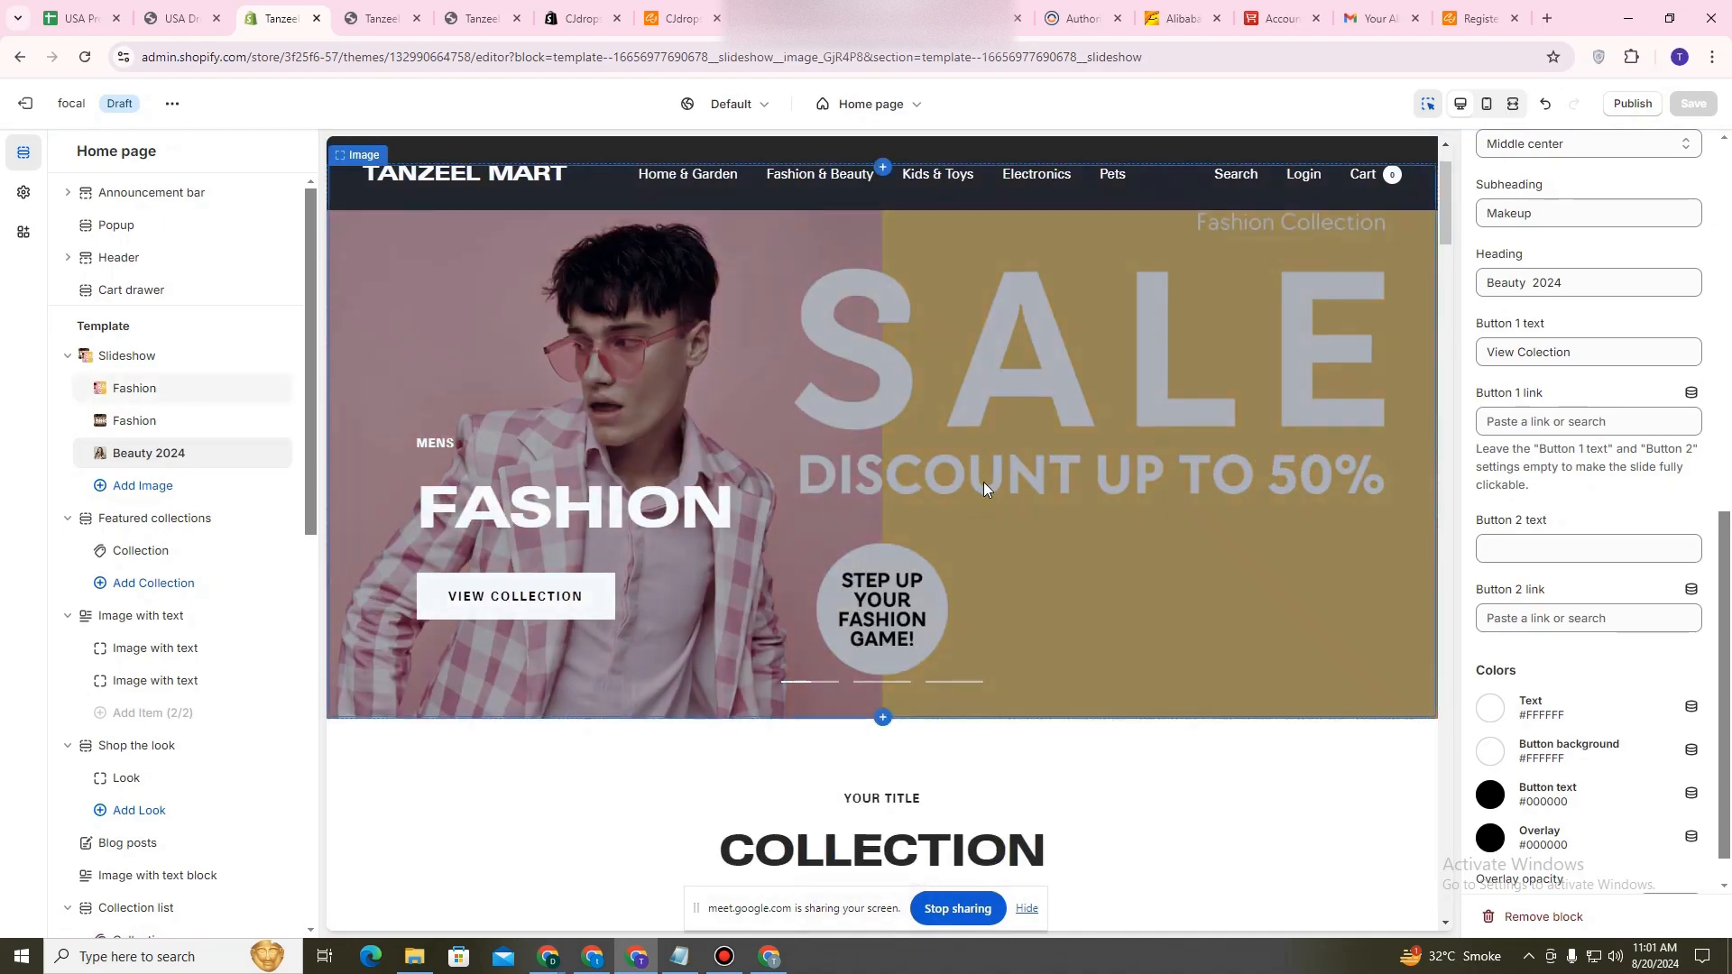
left_click(220, 487)
left_click(138, 487)
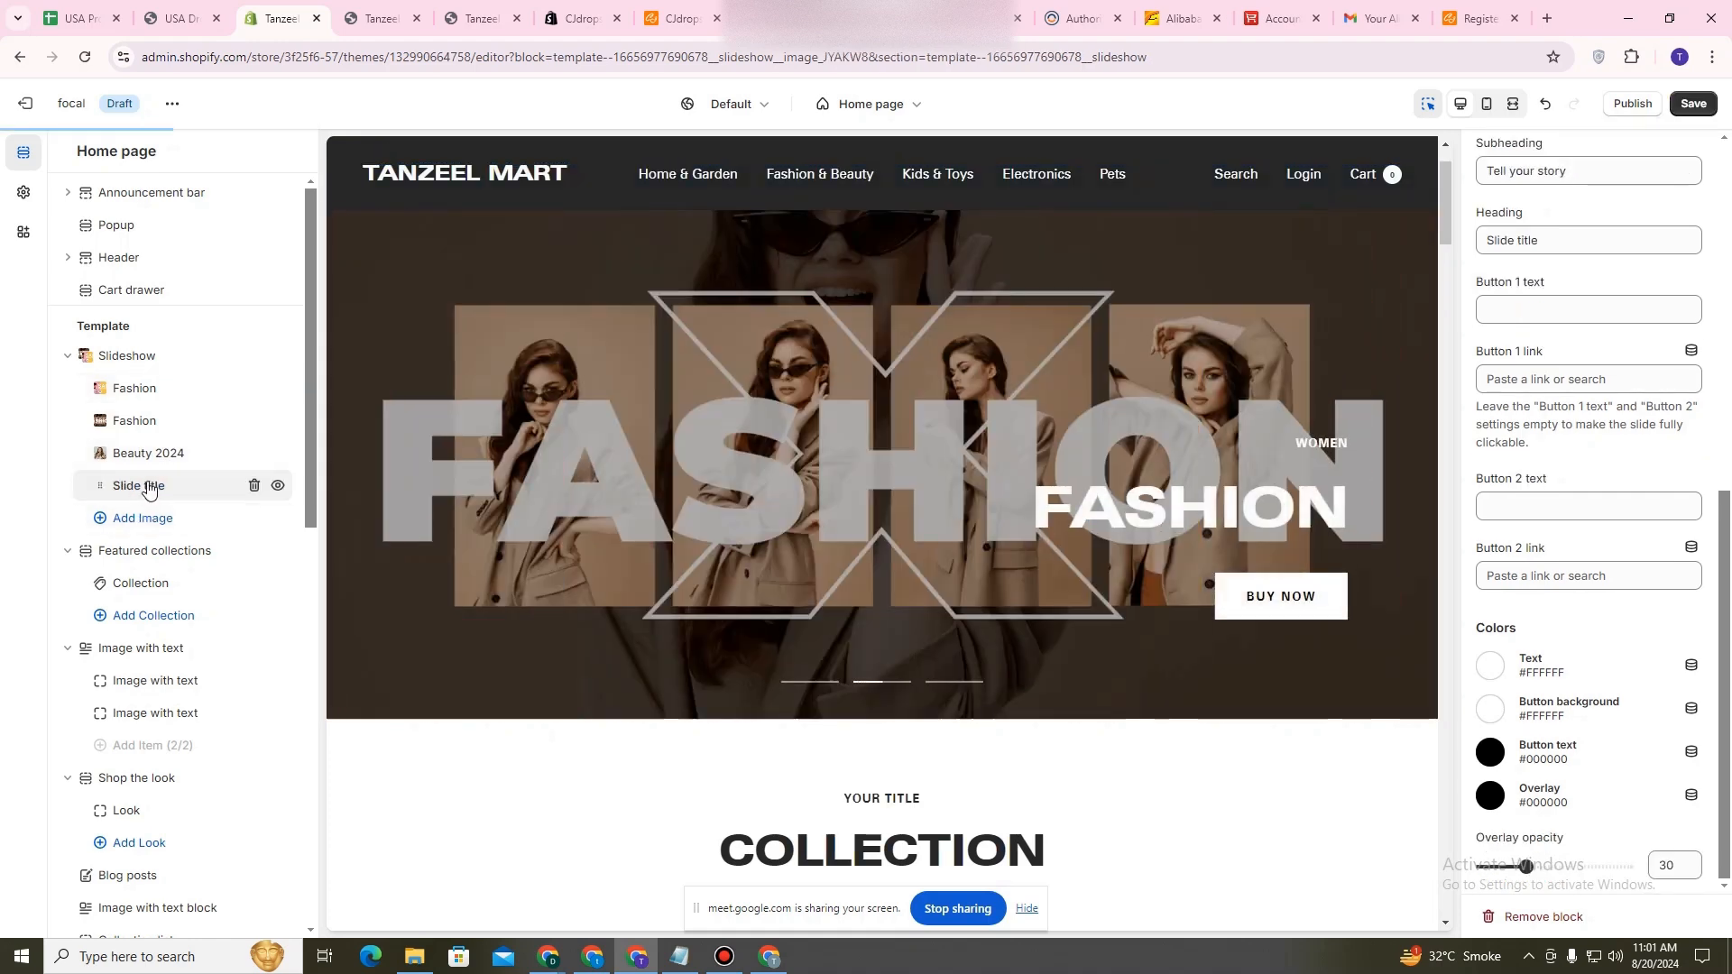
scroll(1591, 302, "up", 6)
scroll(1591, 303, "up", 2)
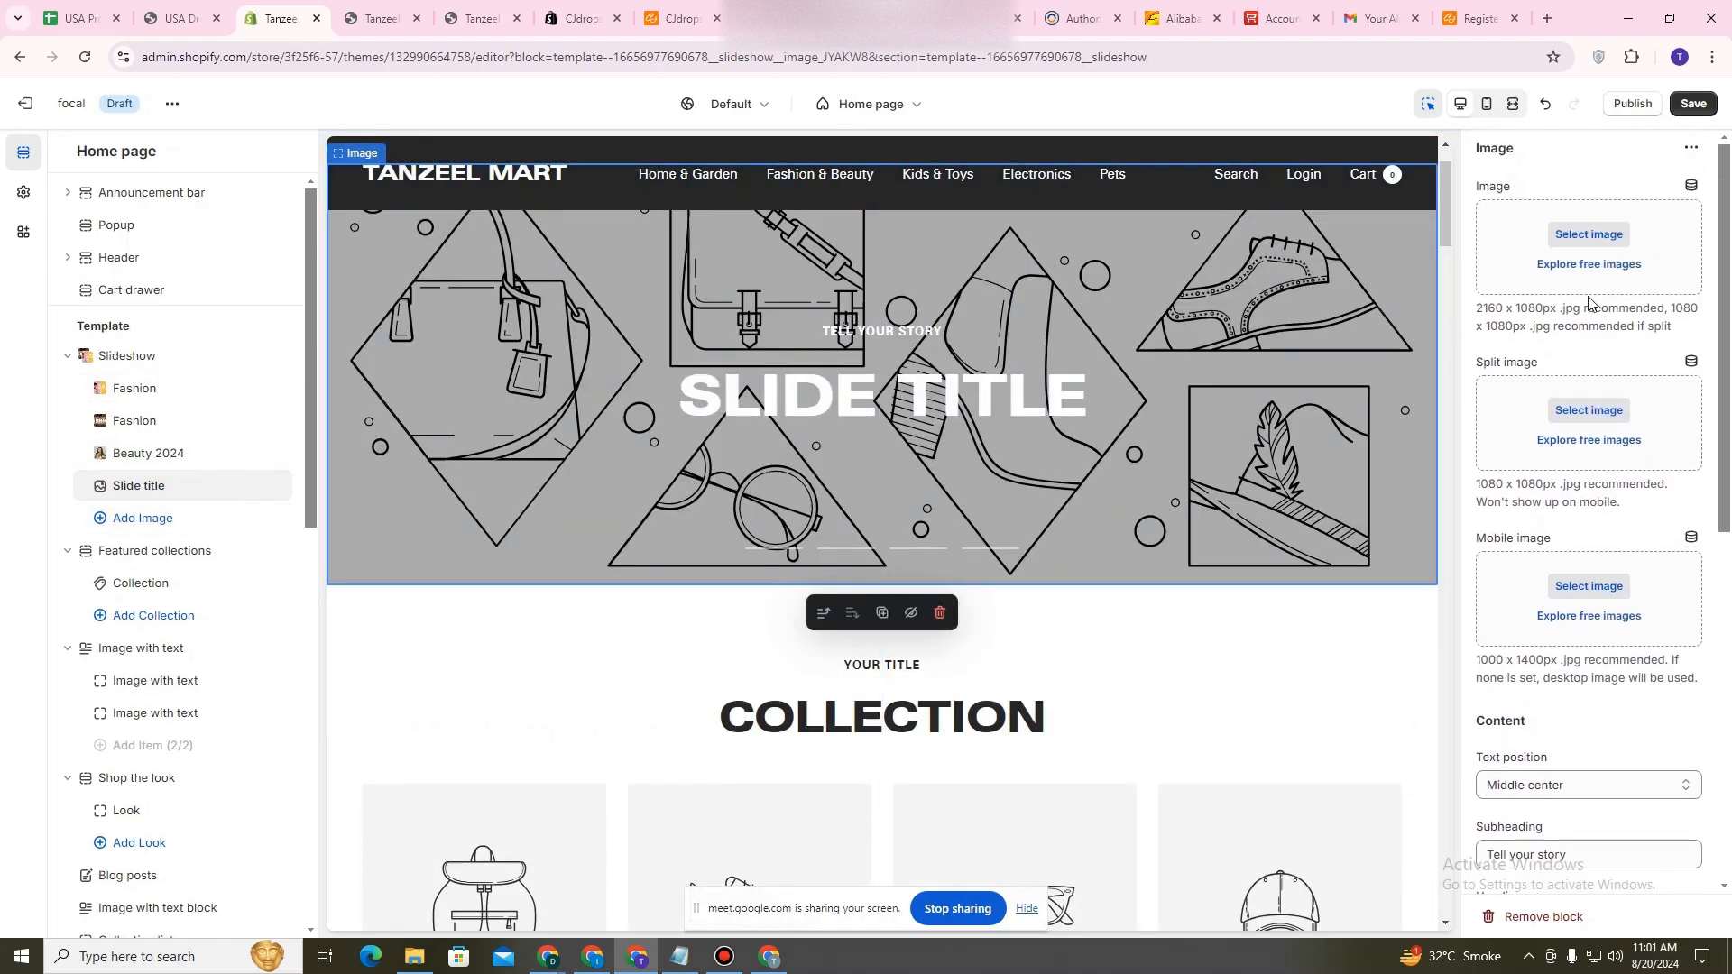
Search the free images for "pets" and use the photo of the dog wearing glasses on a dark background as the new slide's image.
left_click(1590, 234)
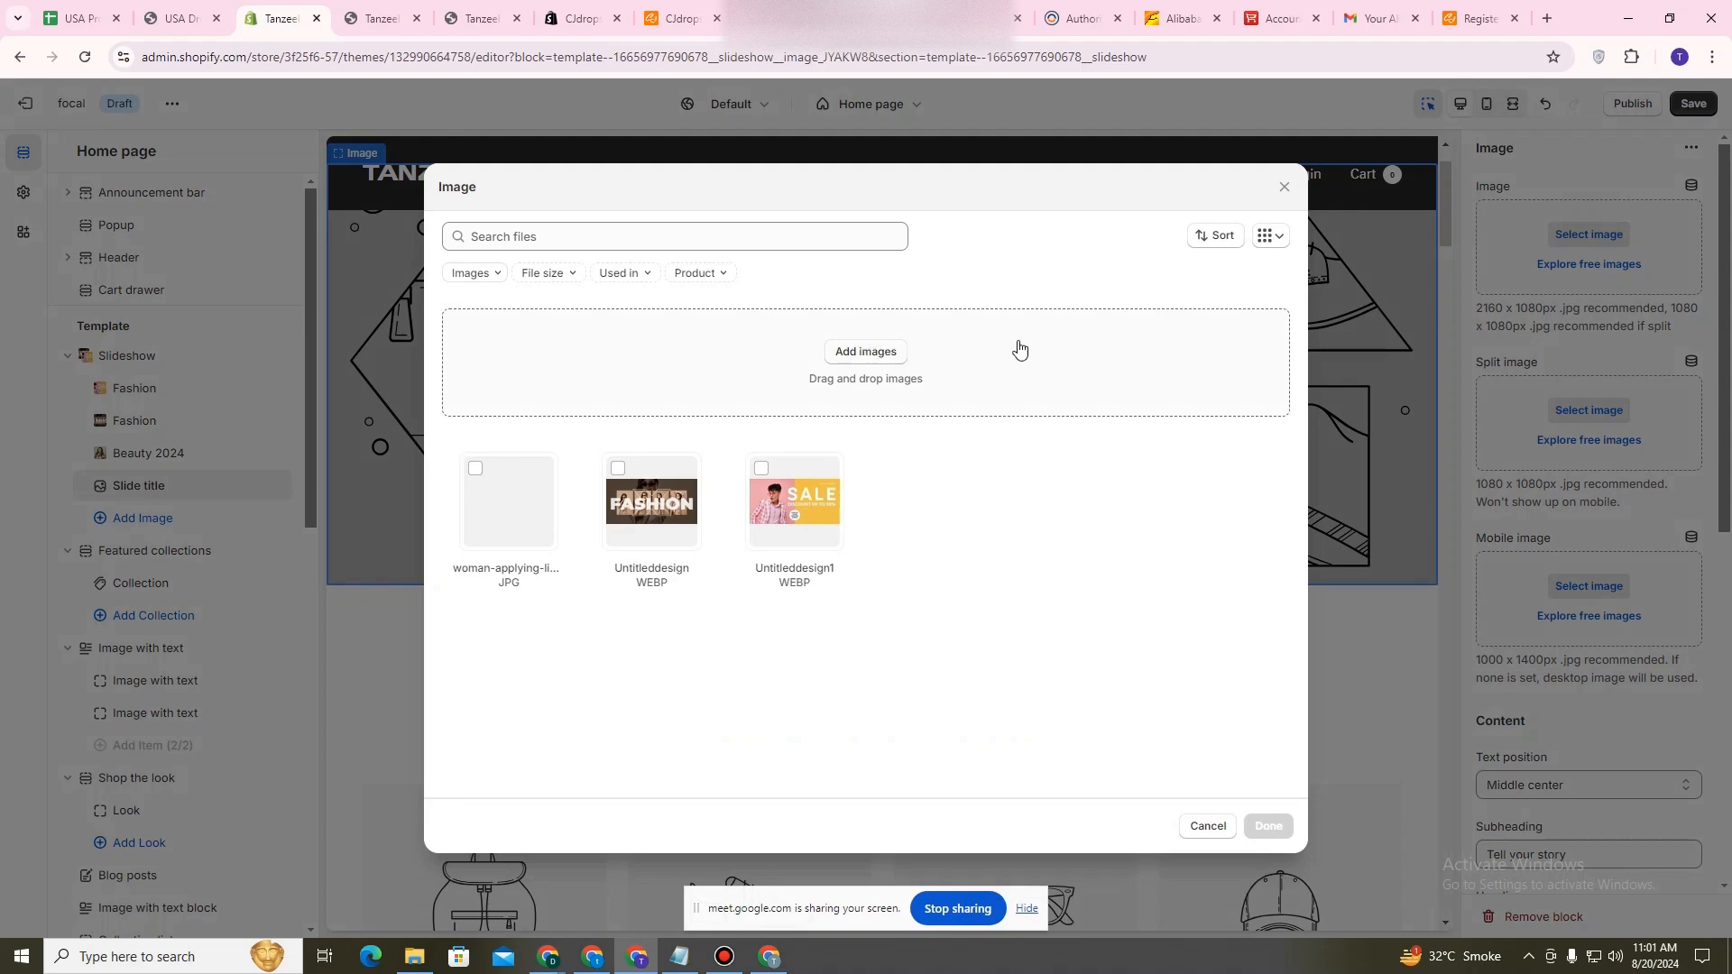
left_click(1283, 187)
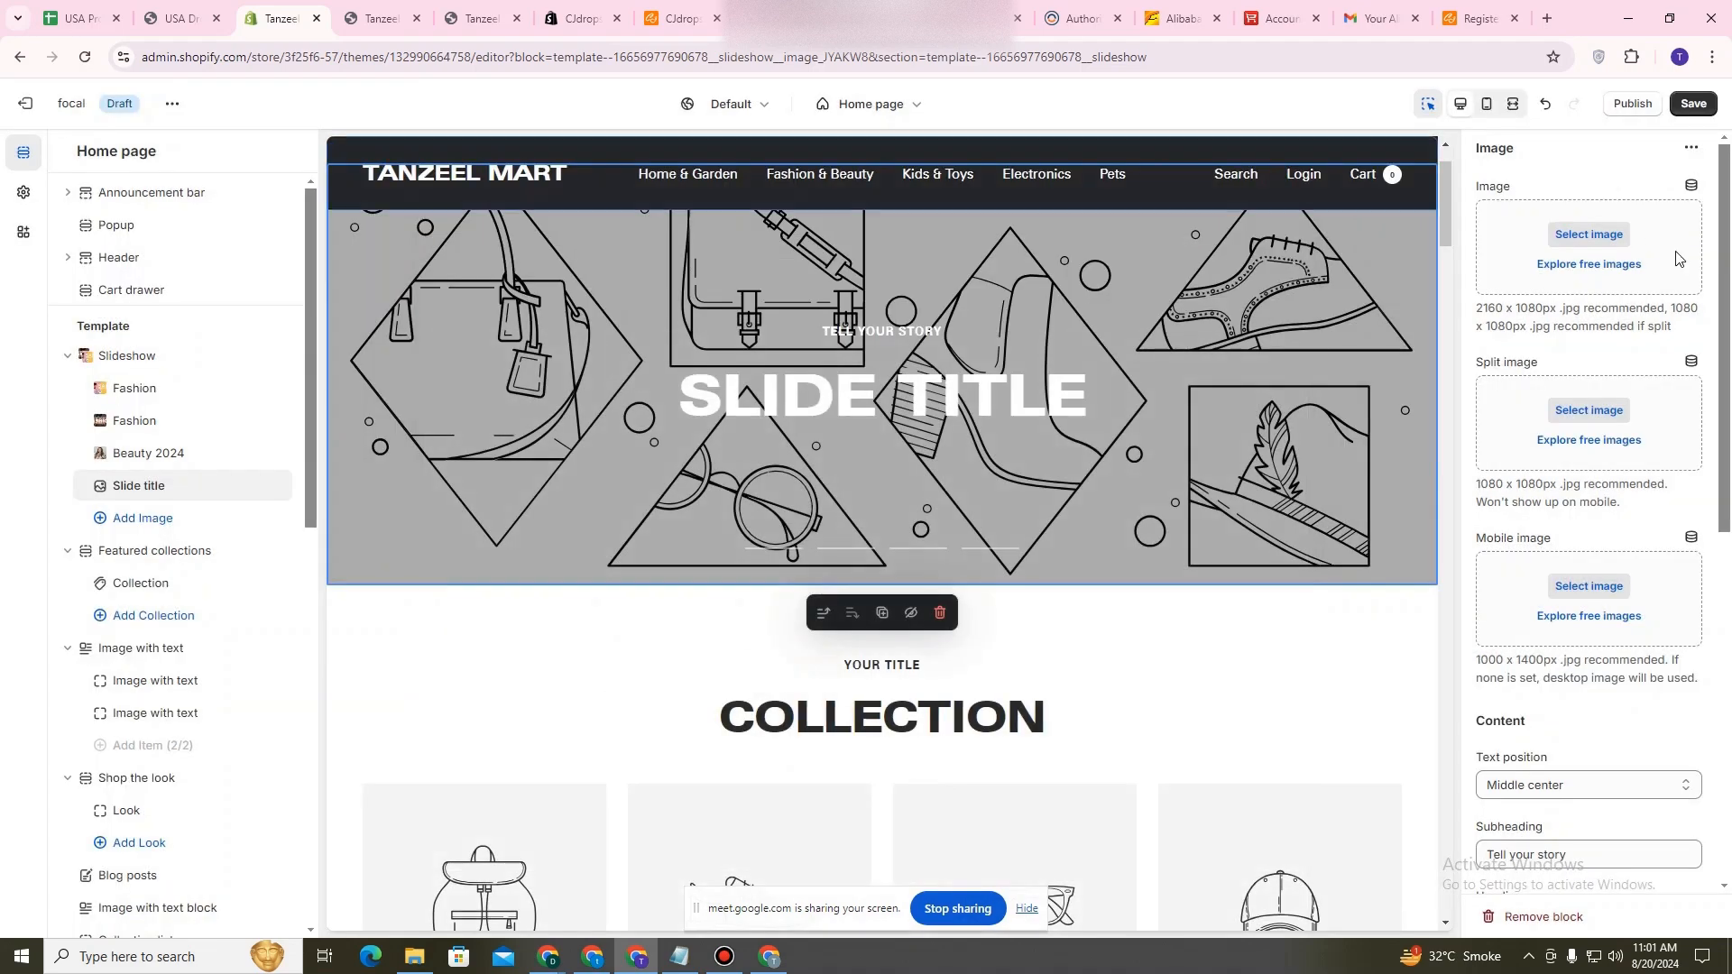
left_click(1597, 265)
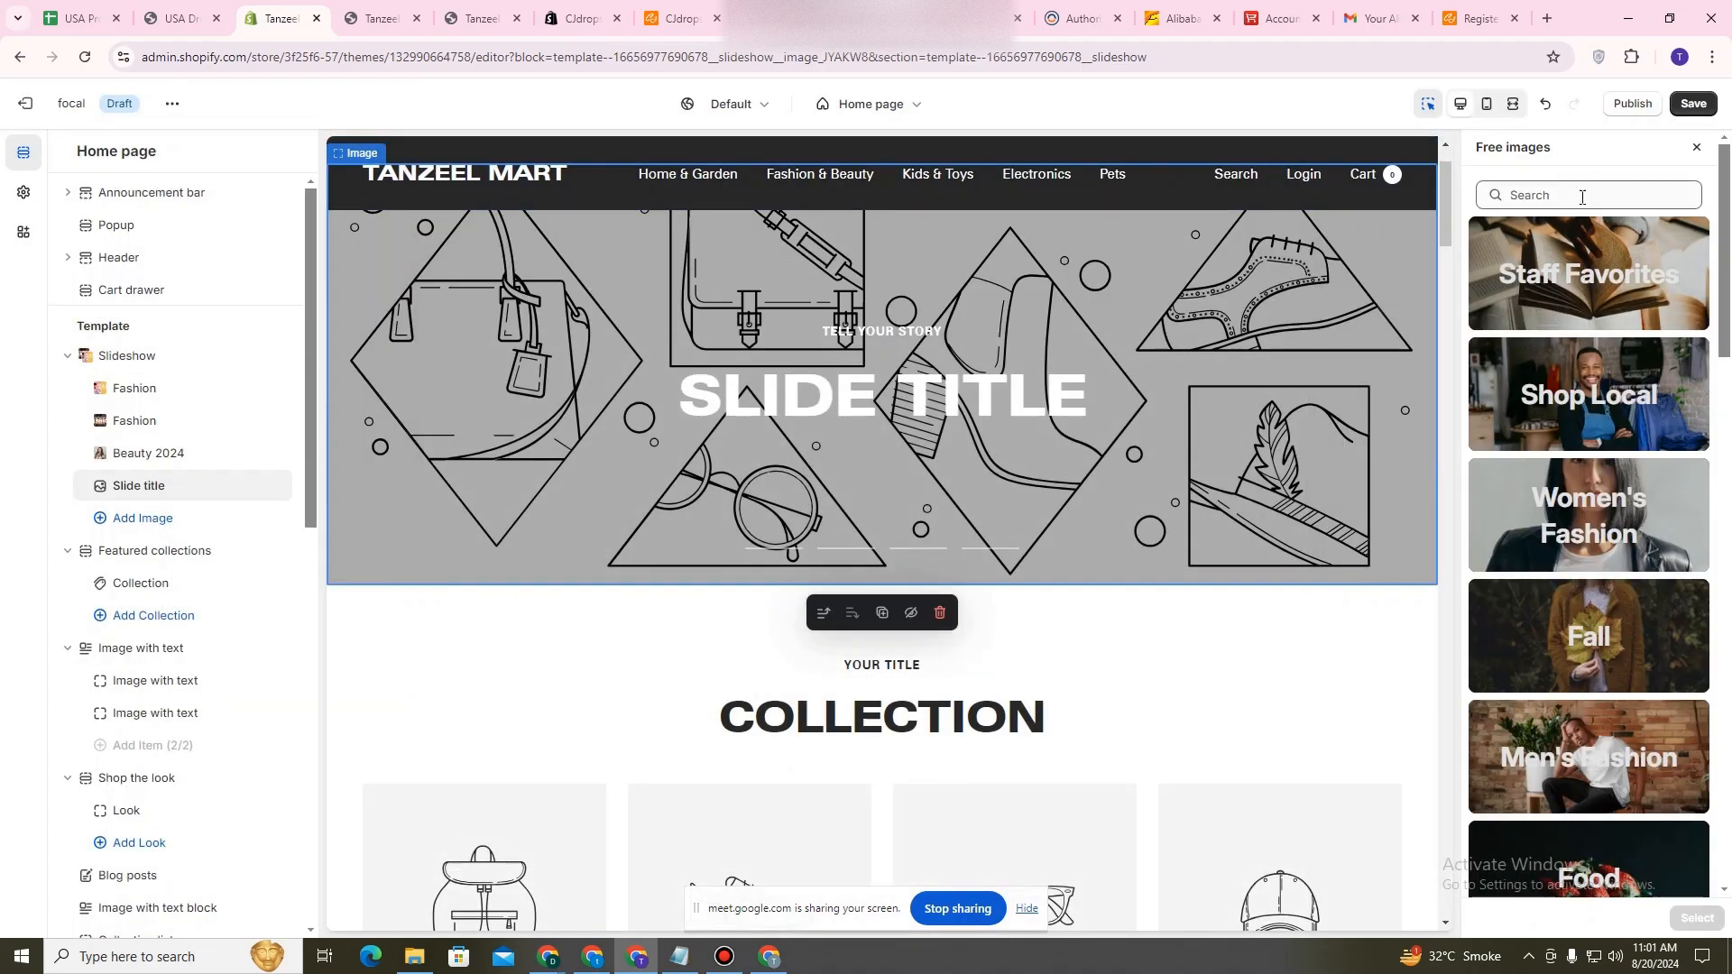
left_click(1581, 195)
type("pets")
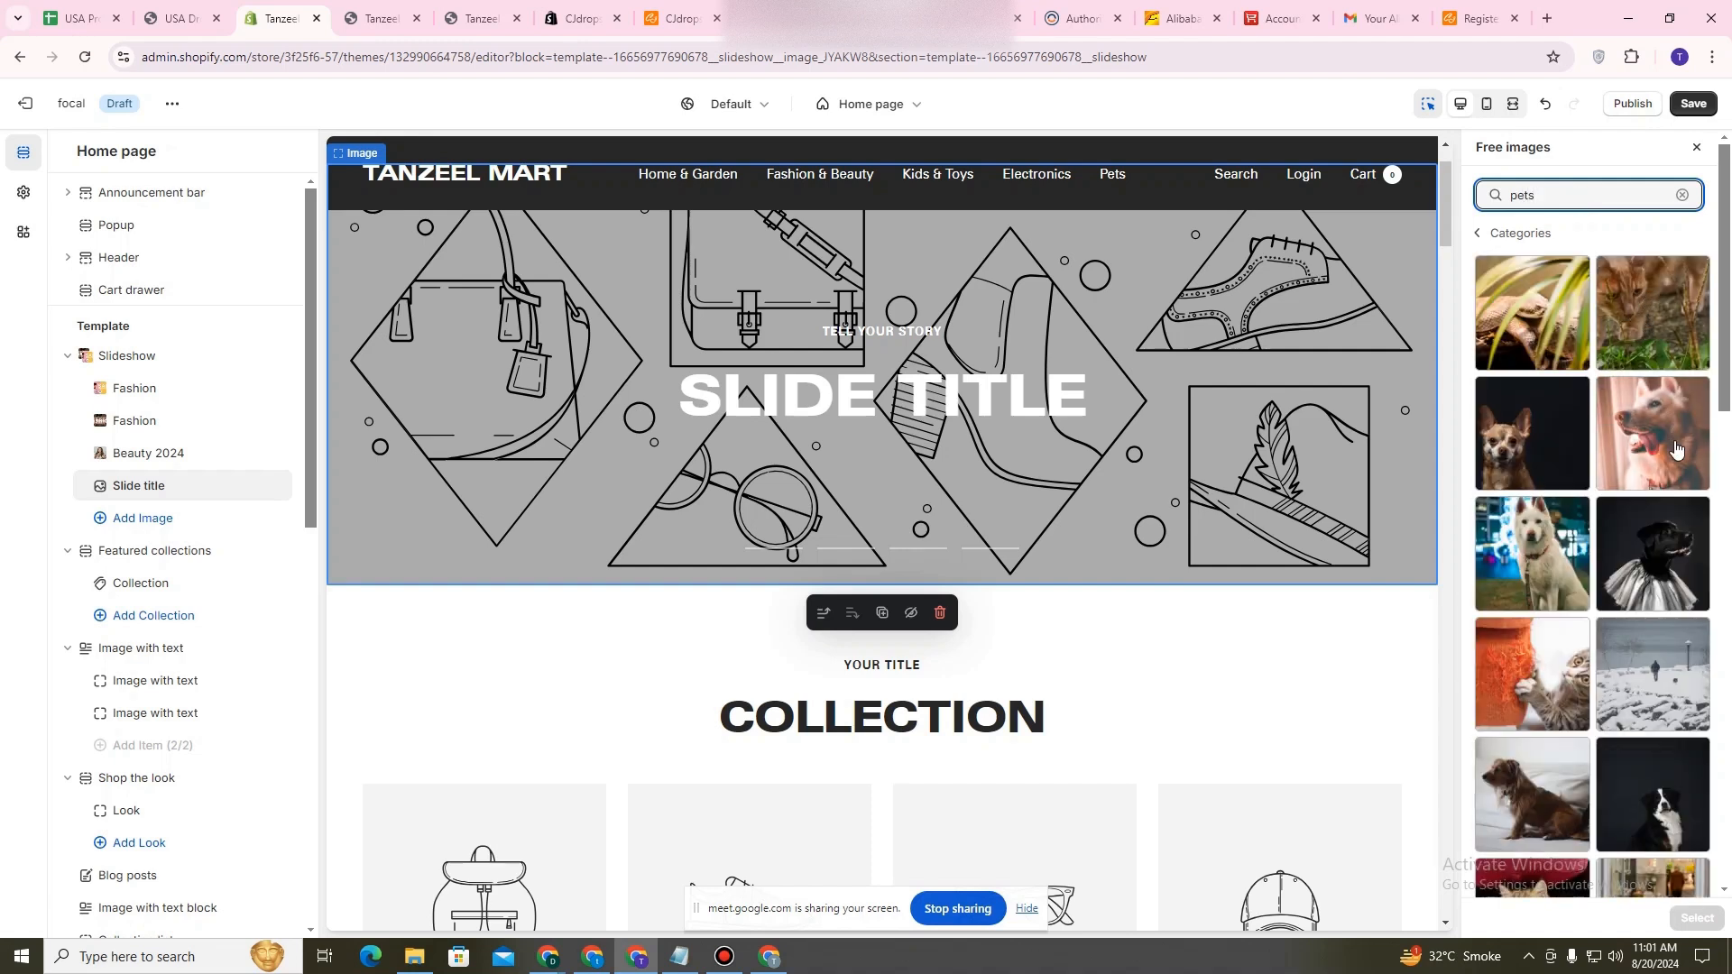
scroll(1671, 456, "down", 1)
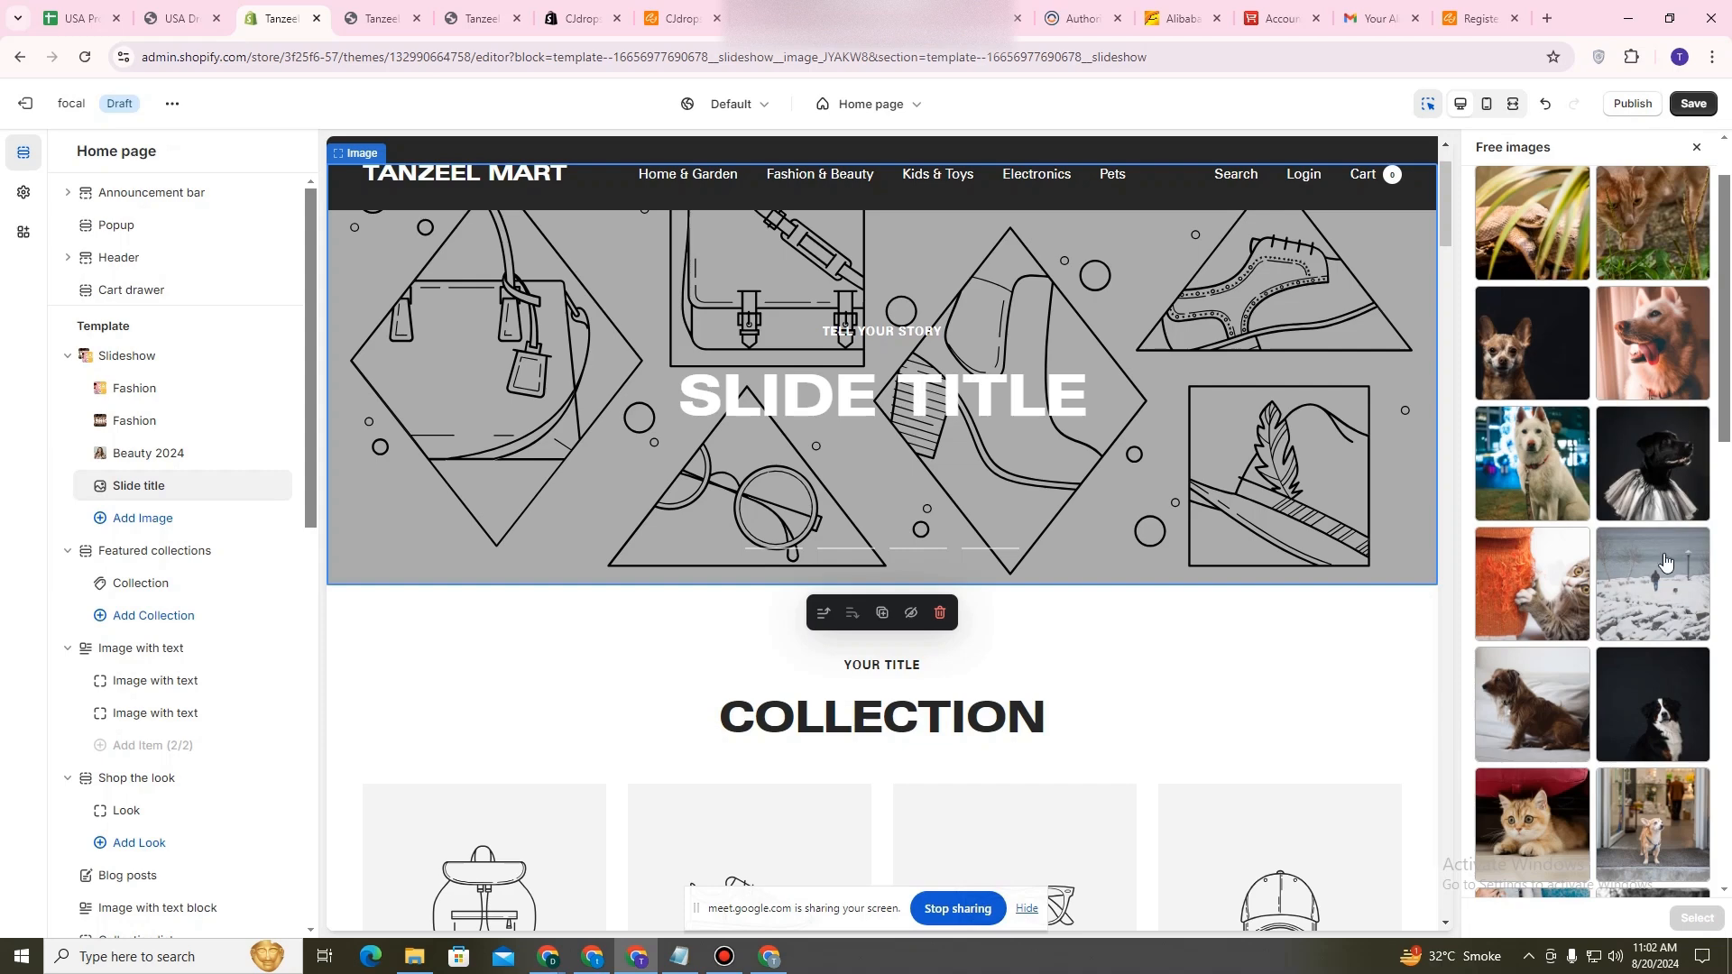
scroll(1642, 496, "down", 1)
scroll(1614, 501, "down", 3)
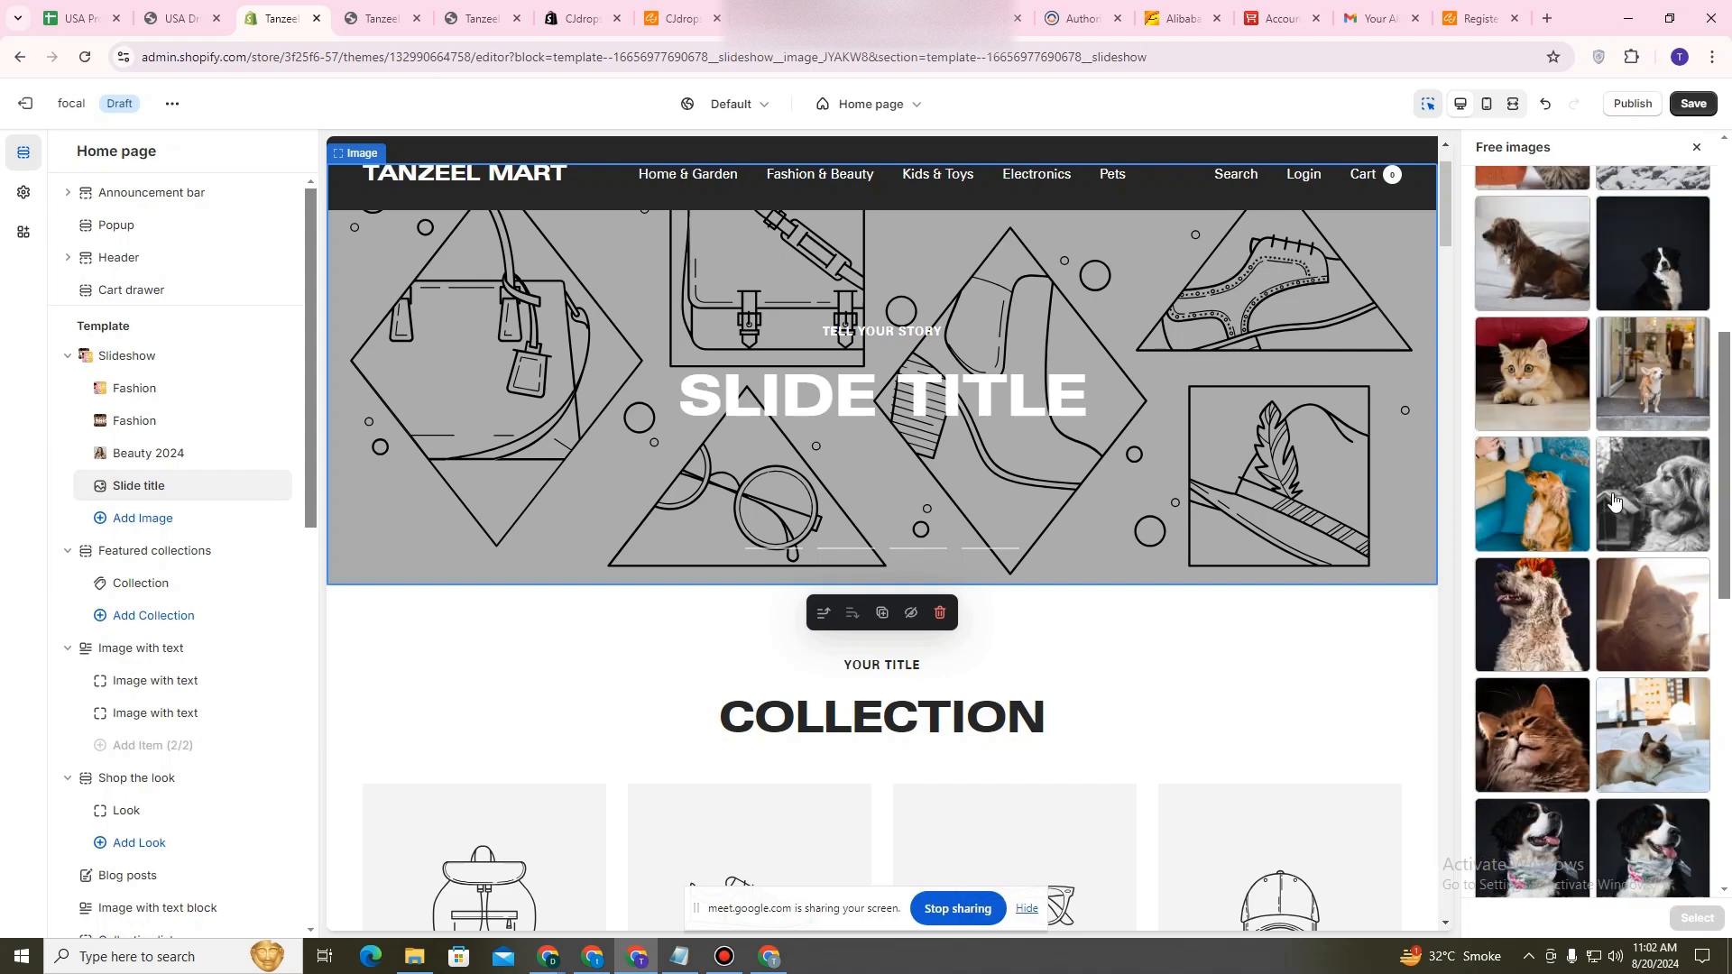
scroll(1642, 512, "down", 4)
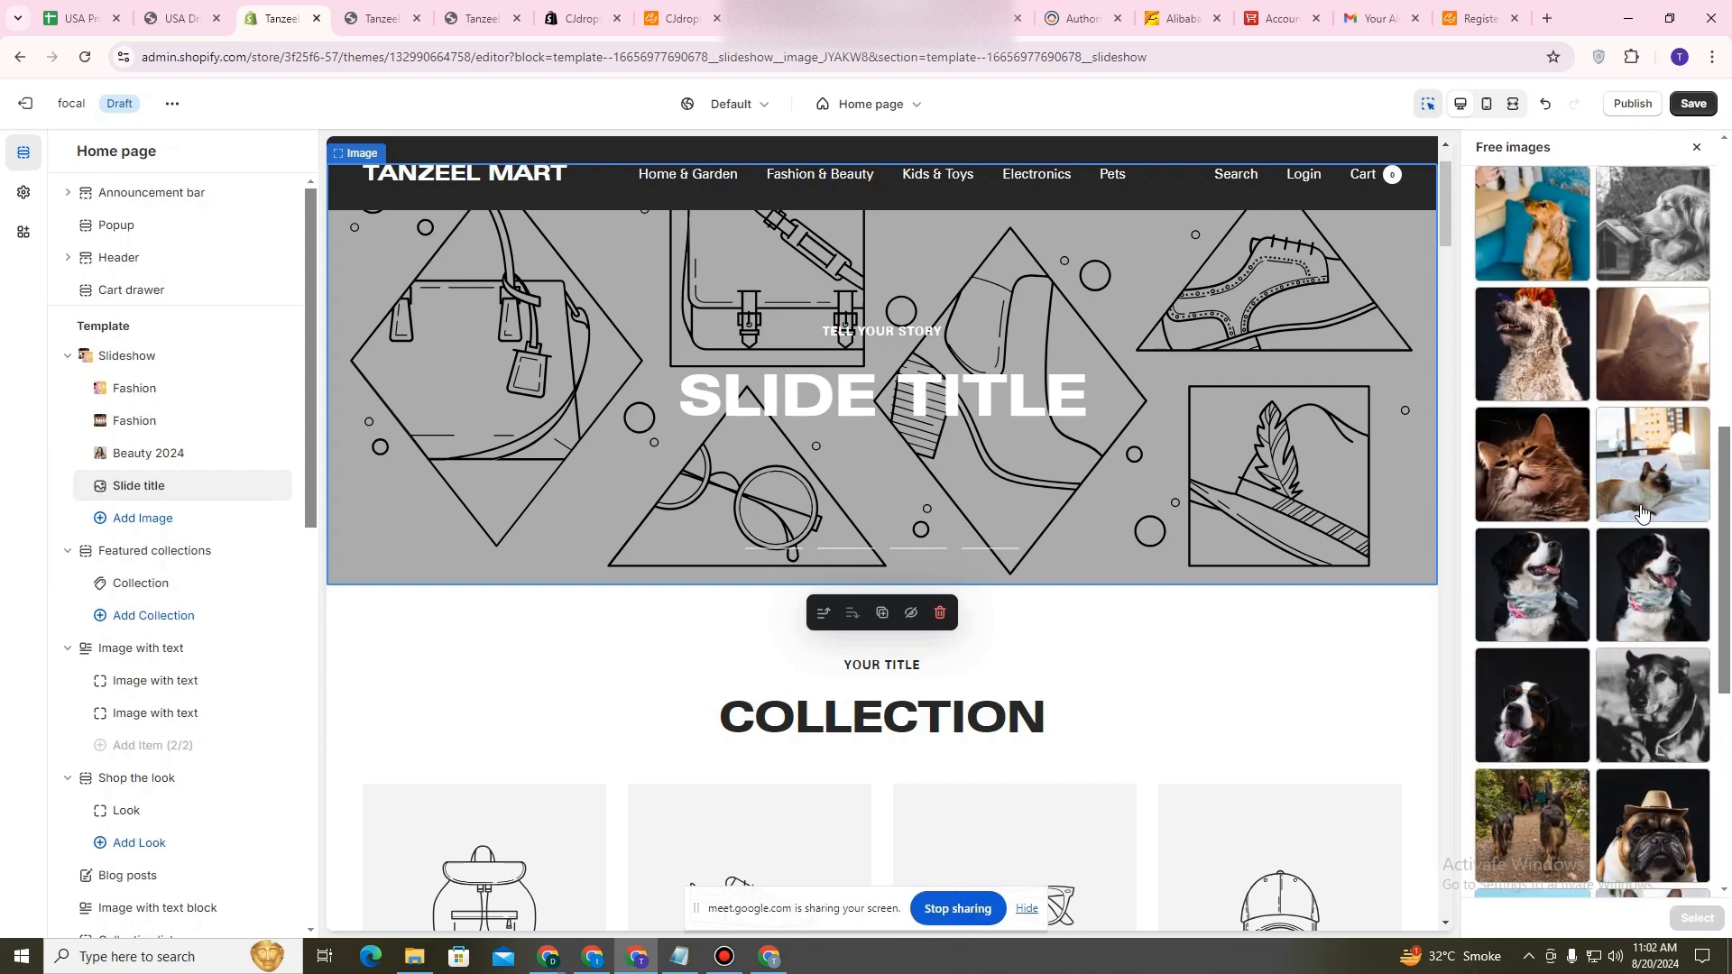
scroll(1642, 512, "down", 1)
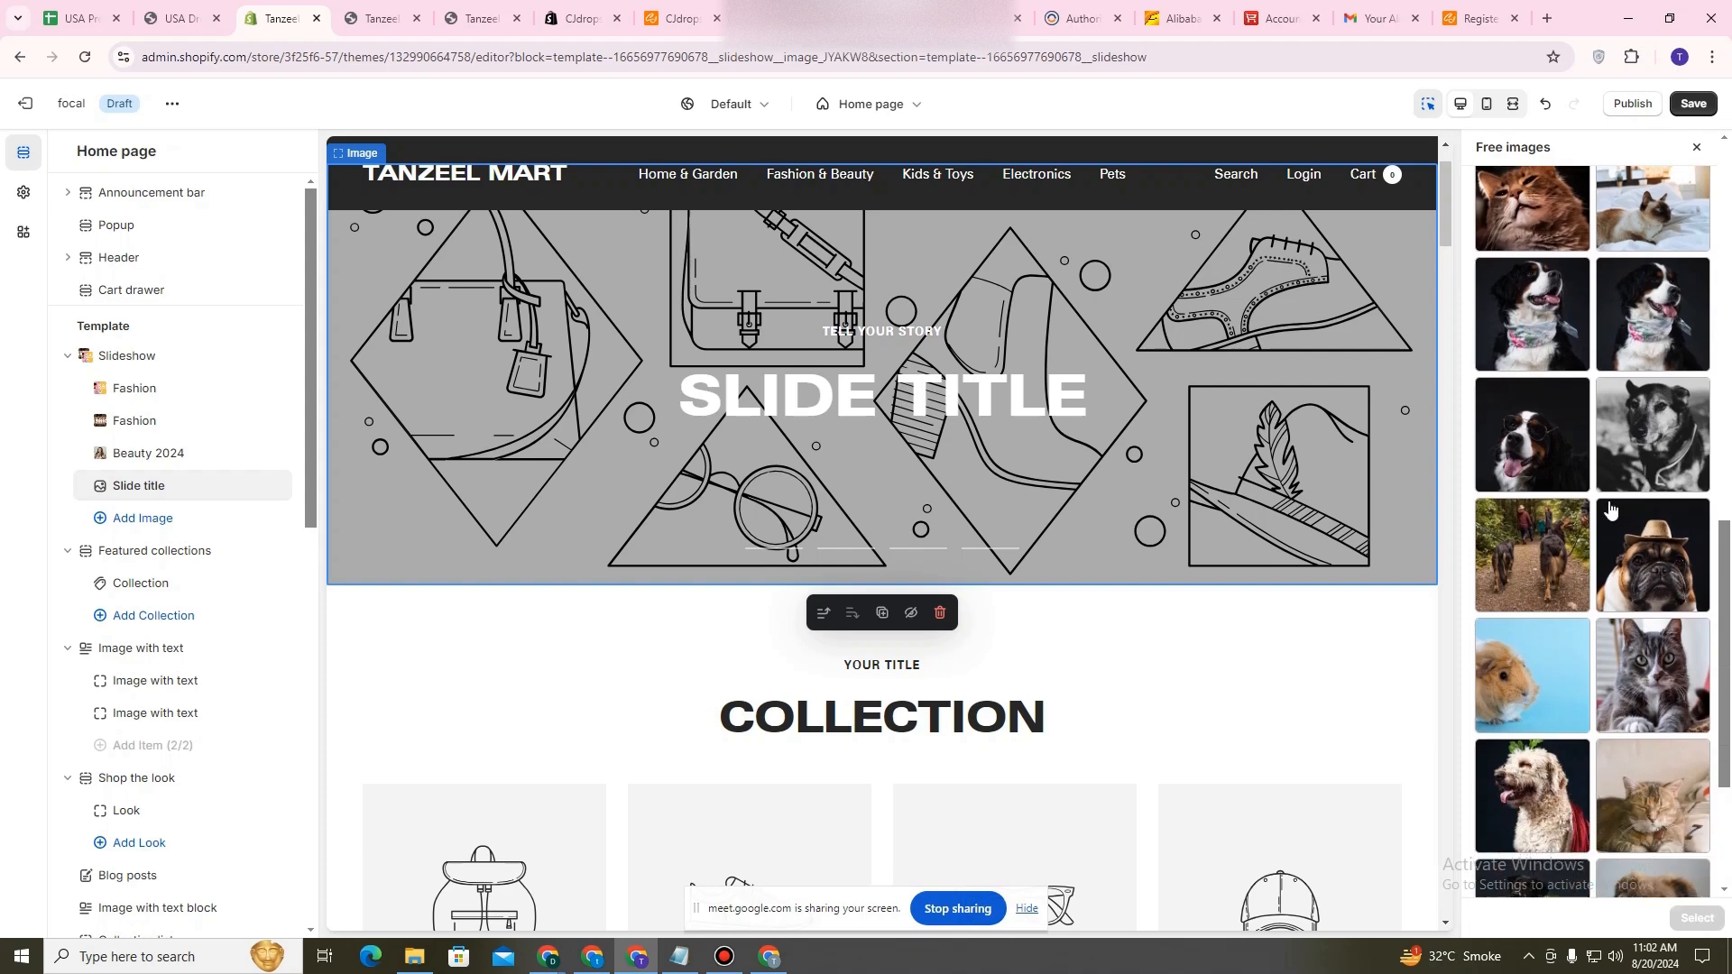
left_click(1532, 434)
left_click(1699, 919)
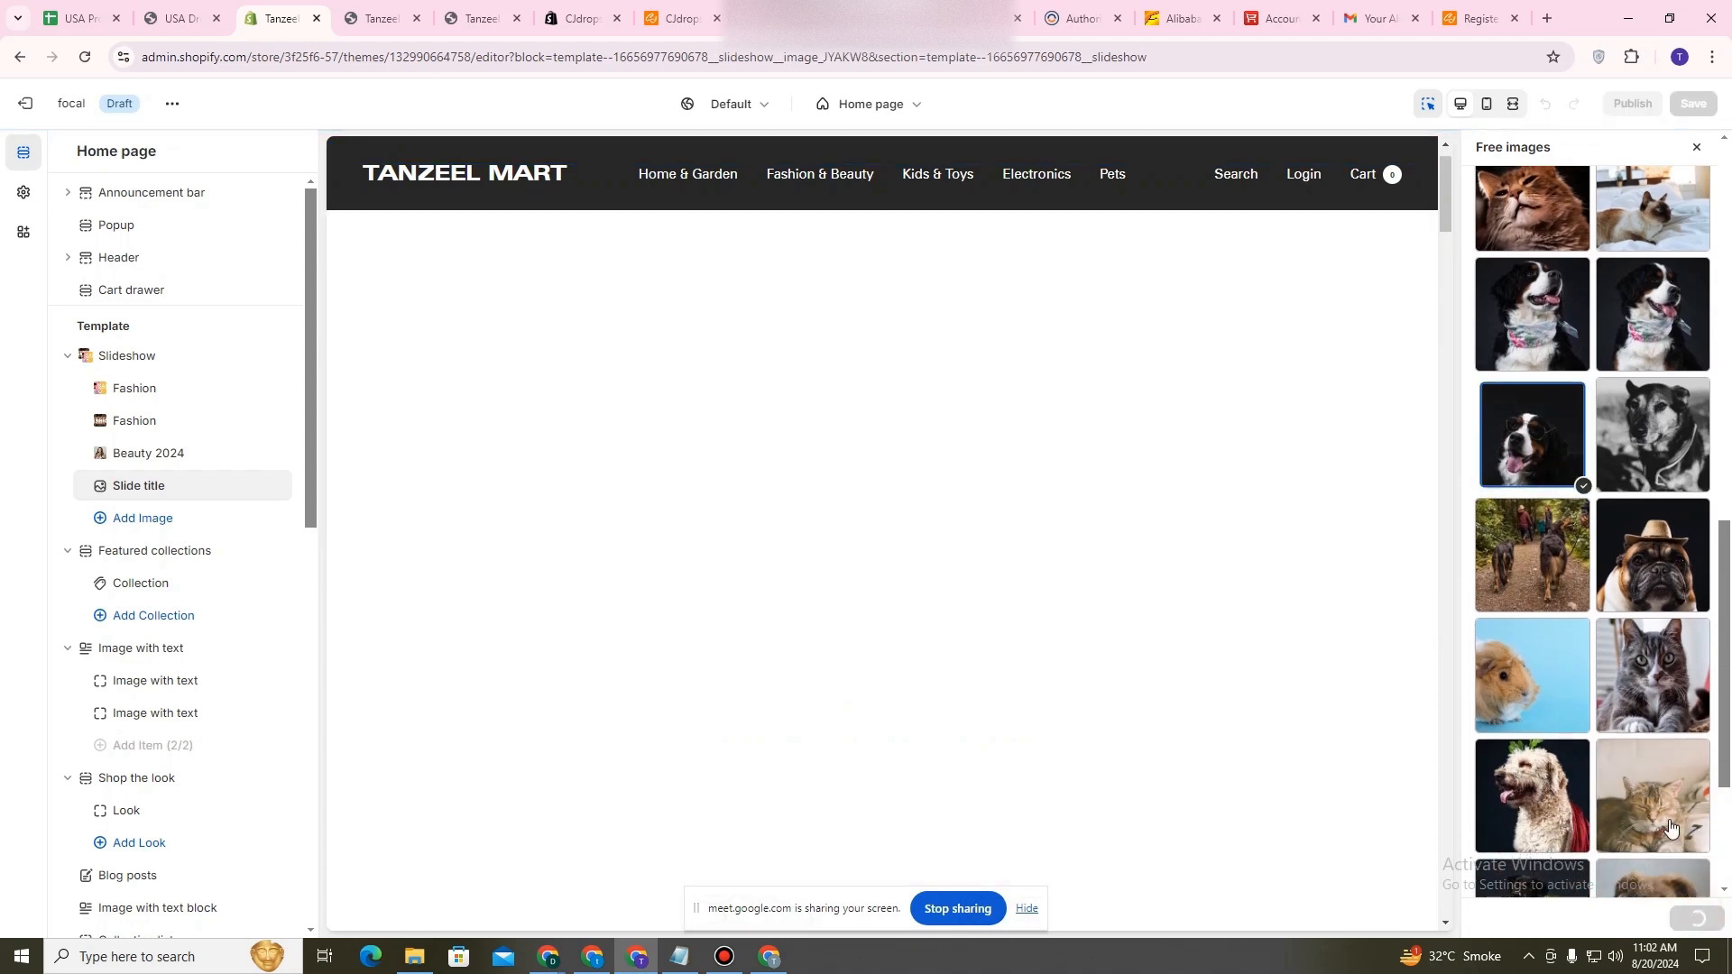
Set the new slide's subheading to "Accessories" and its heading to "Pets".
scroll(1289, 518, "down", 5)
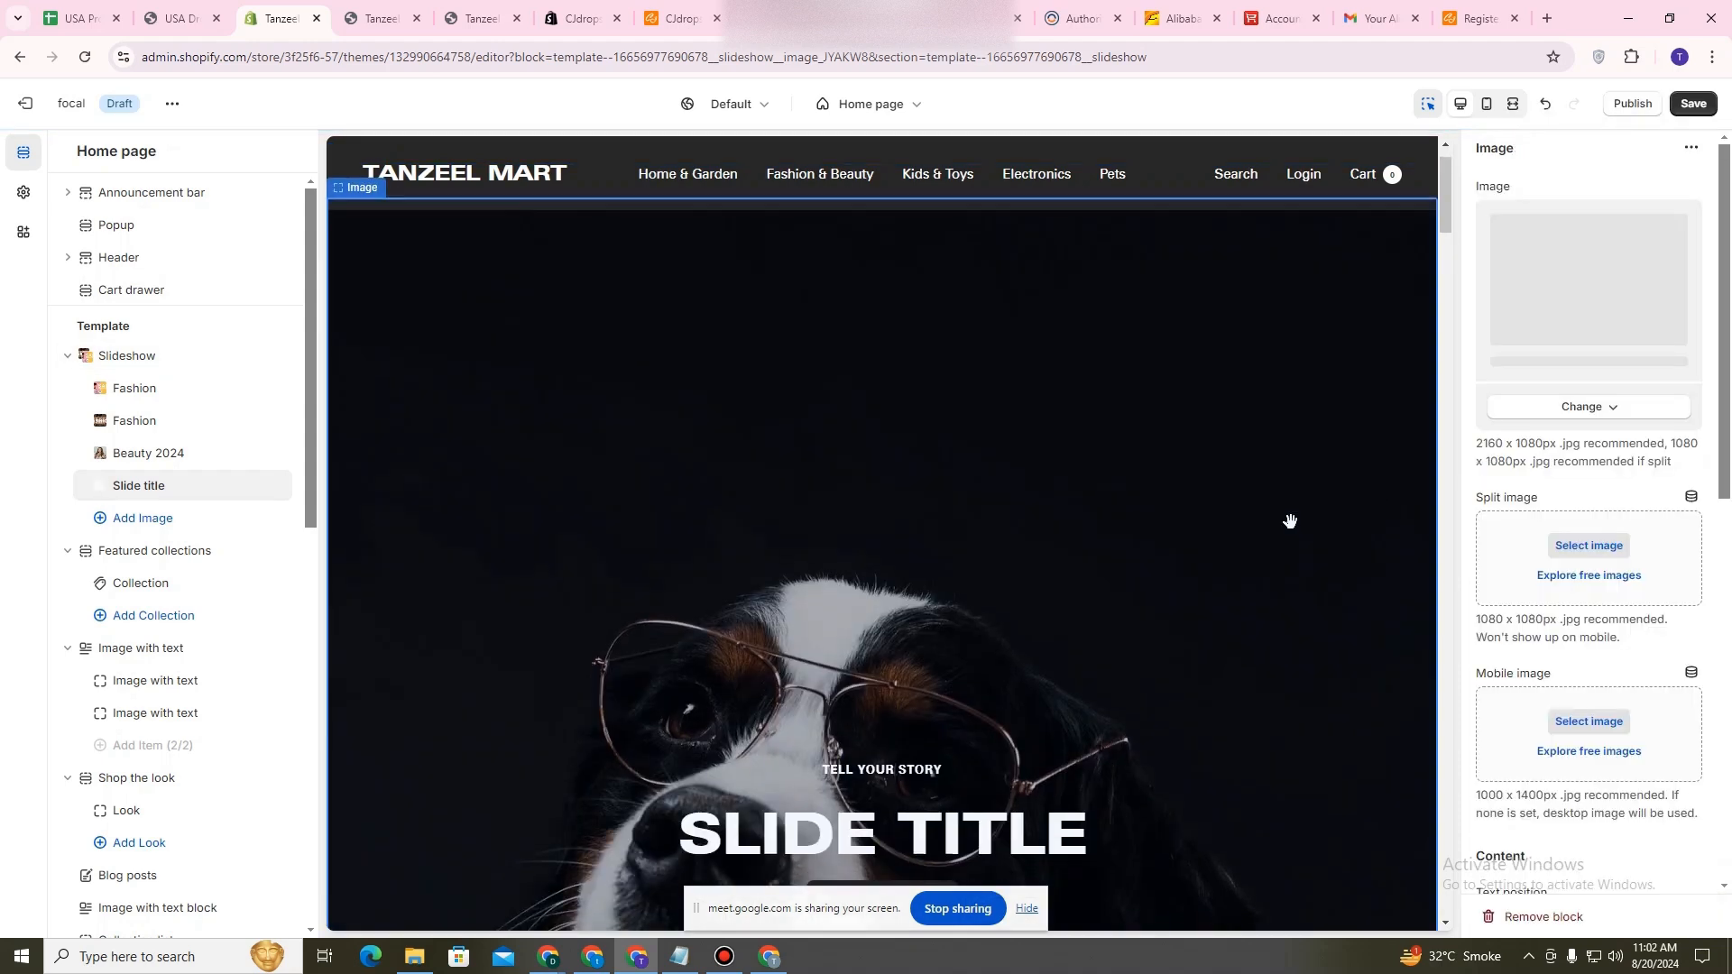
scroll(1635, 651, "down", 5)
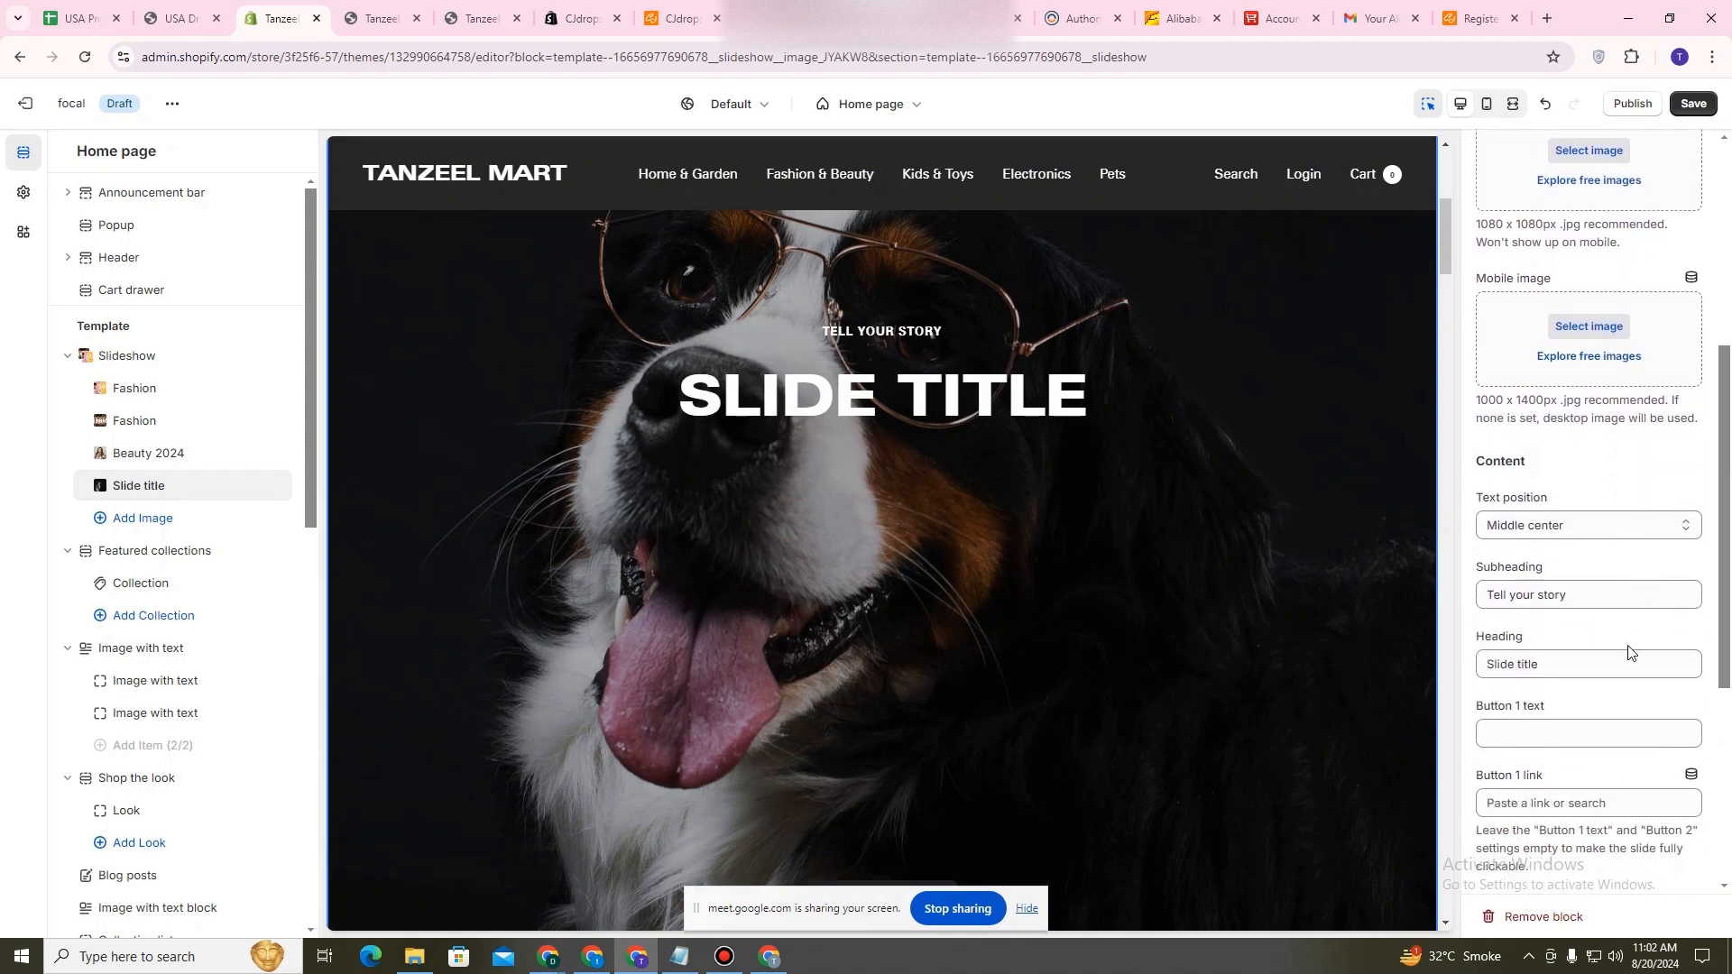
scroll(1628, 647, "down", 1)
scroll(1628, 648, "up", 1)
triple_click(1593, 599)
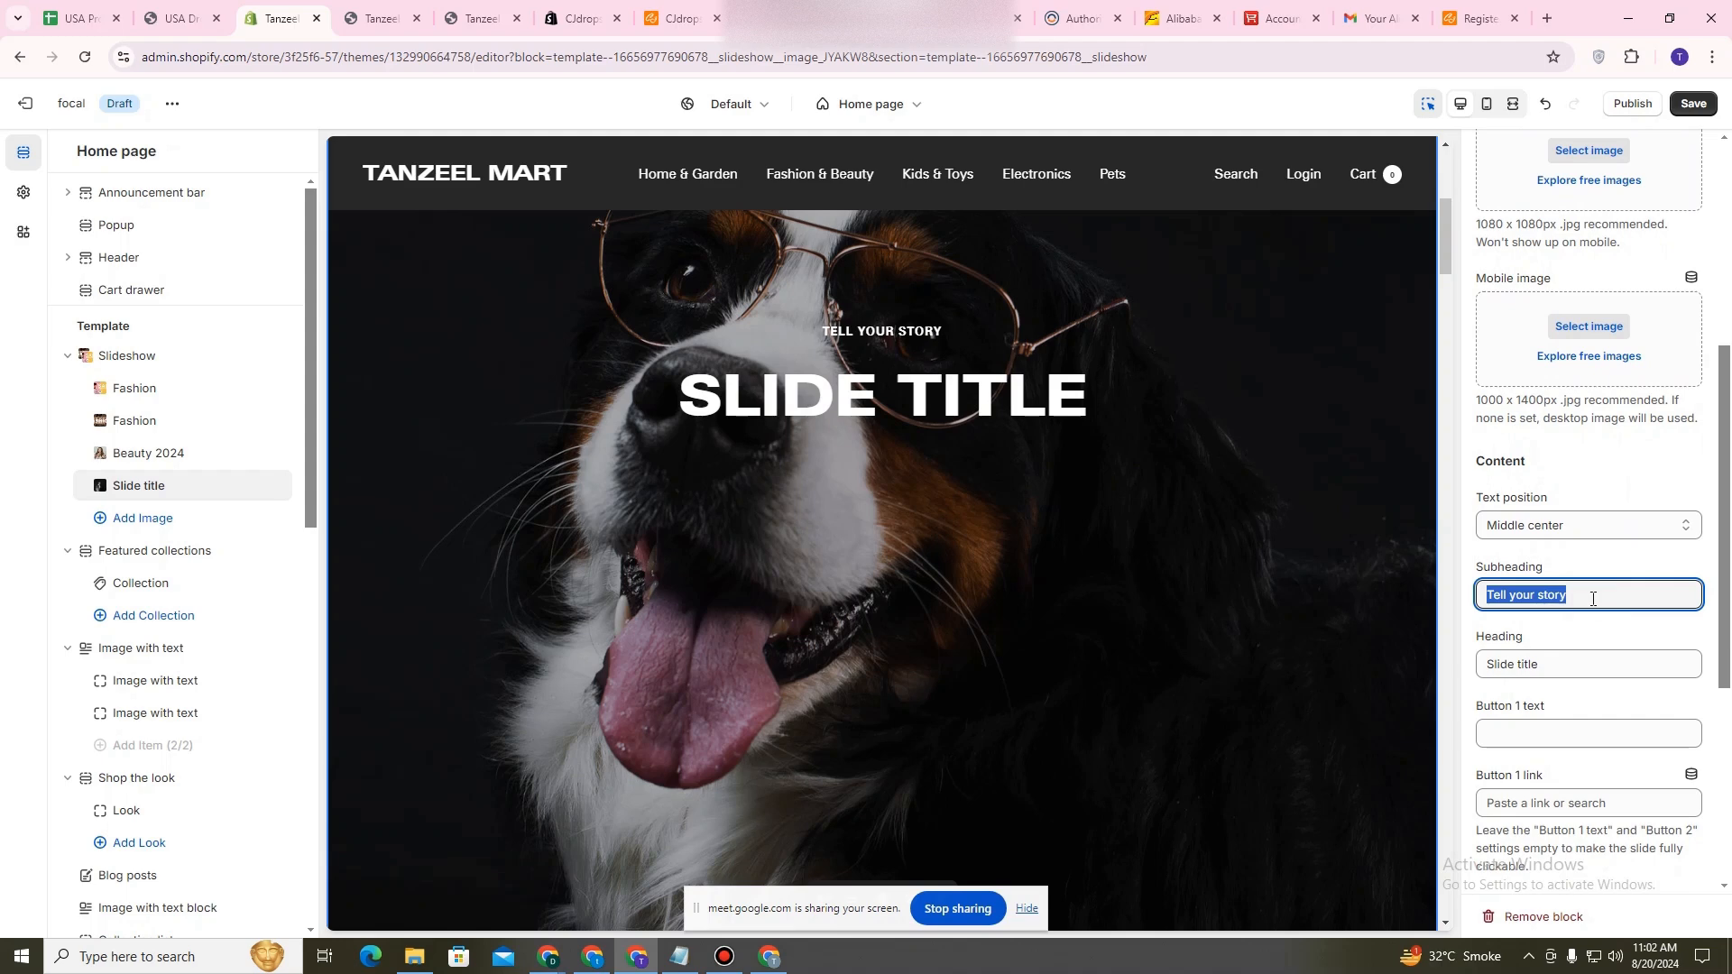
type("Accessories")
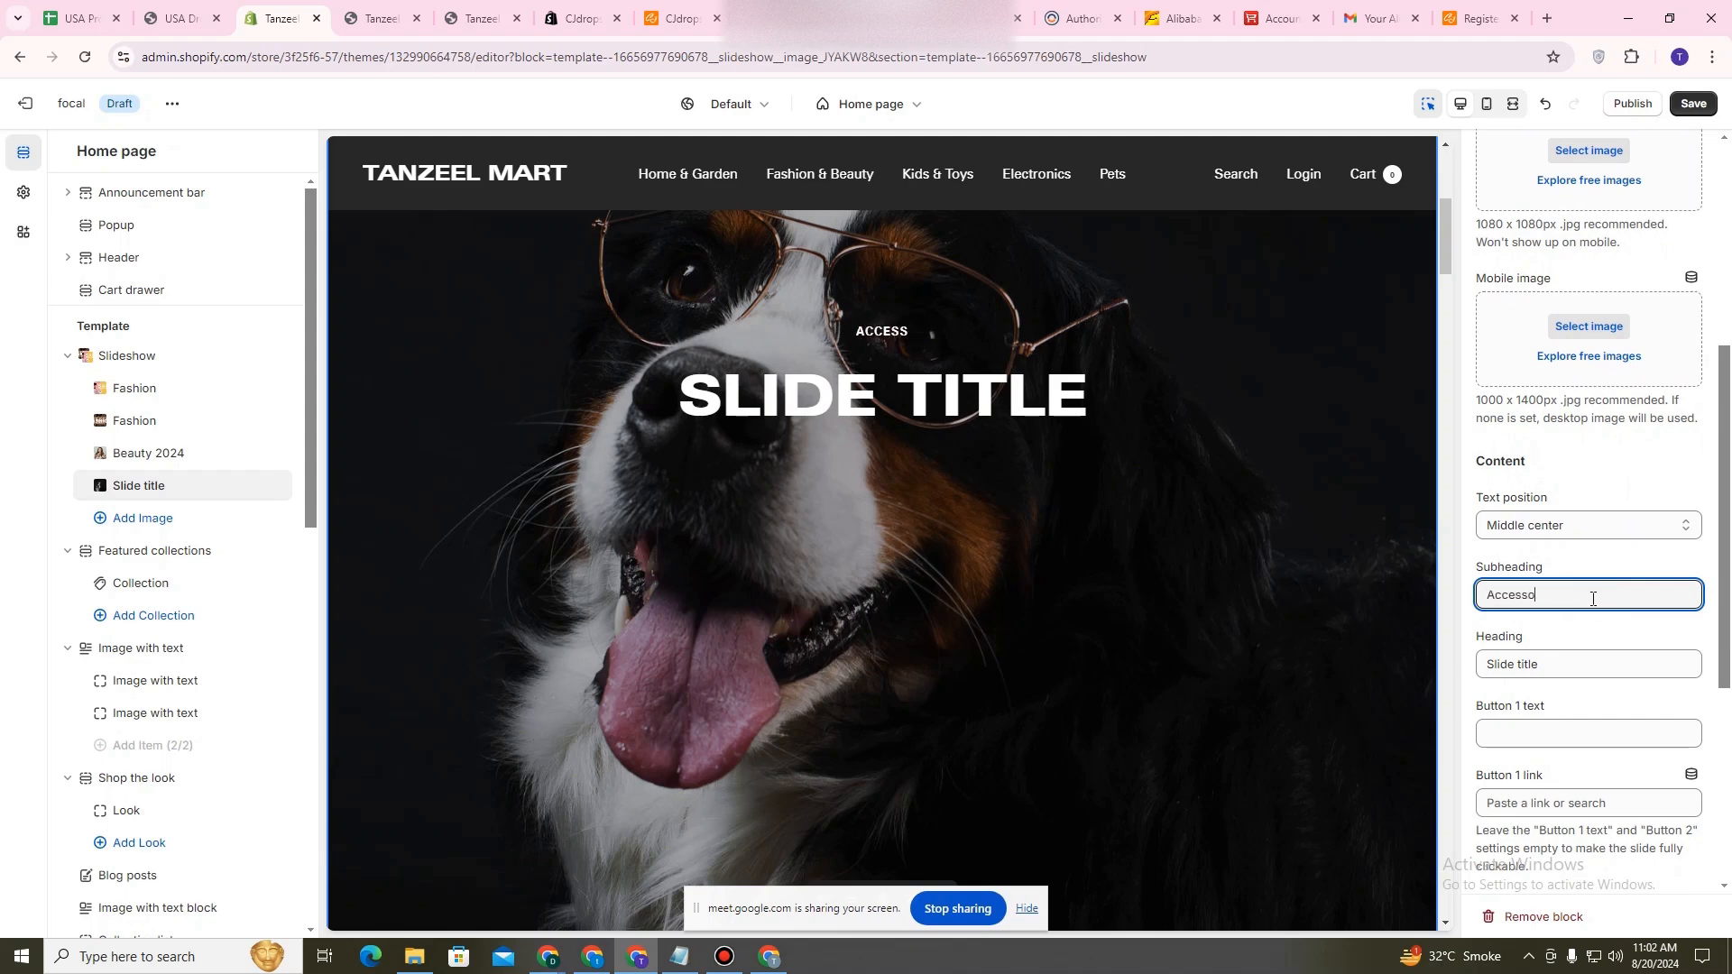
triple_click(1583, 670)
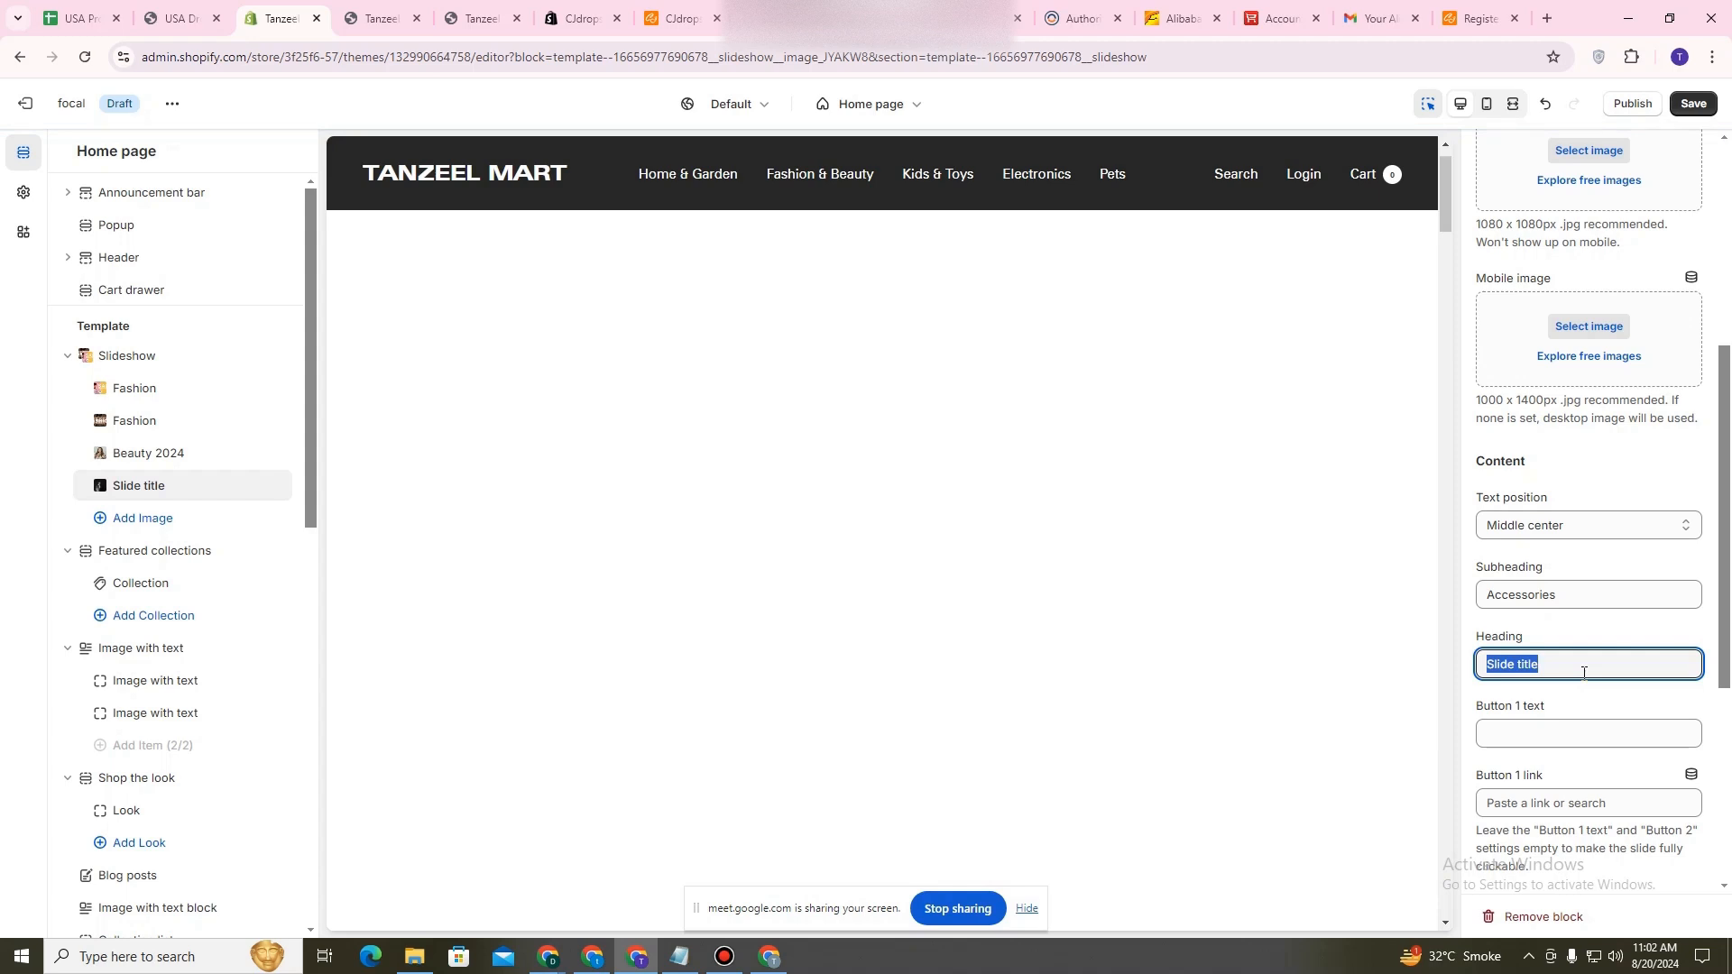
type("Pets")
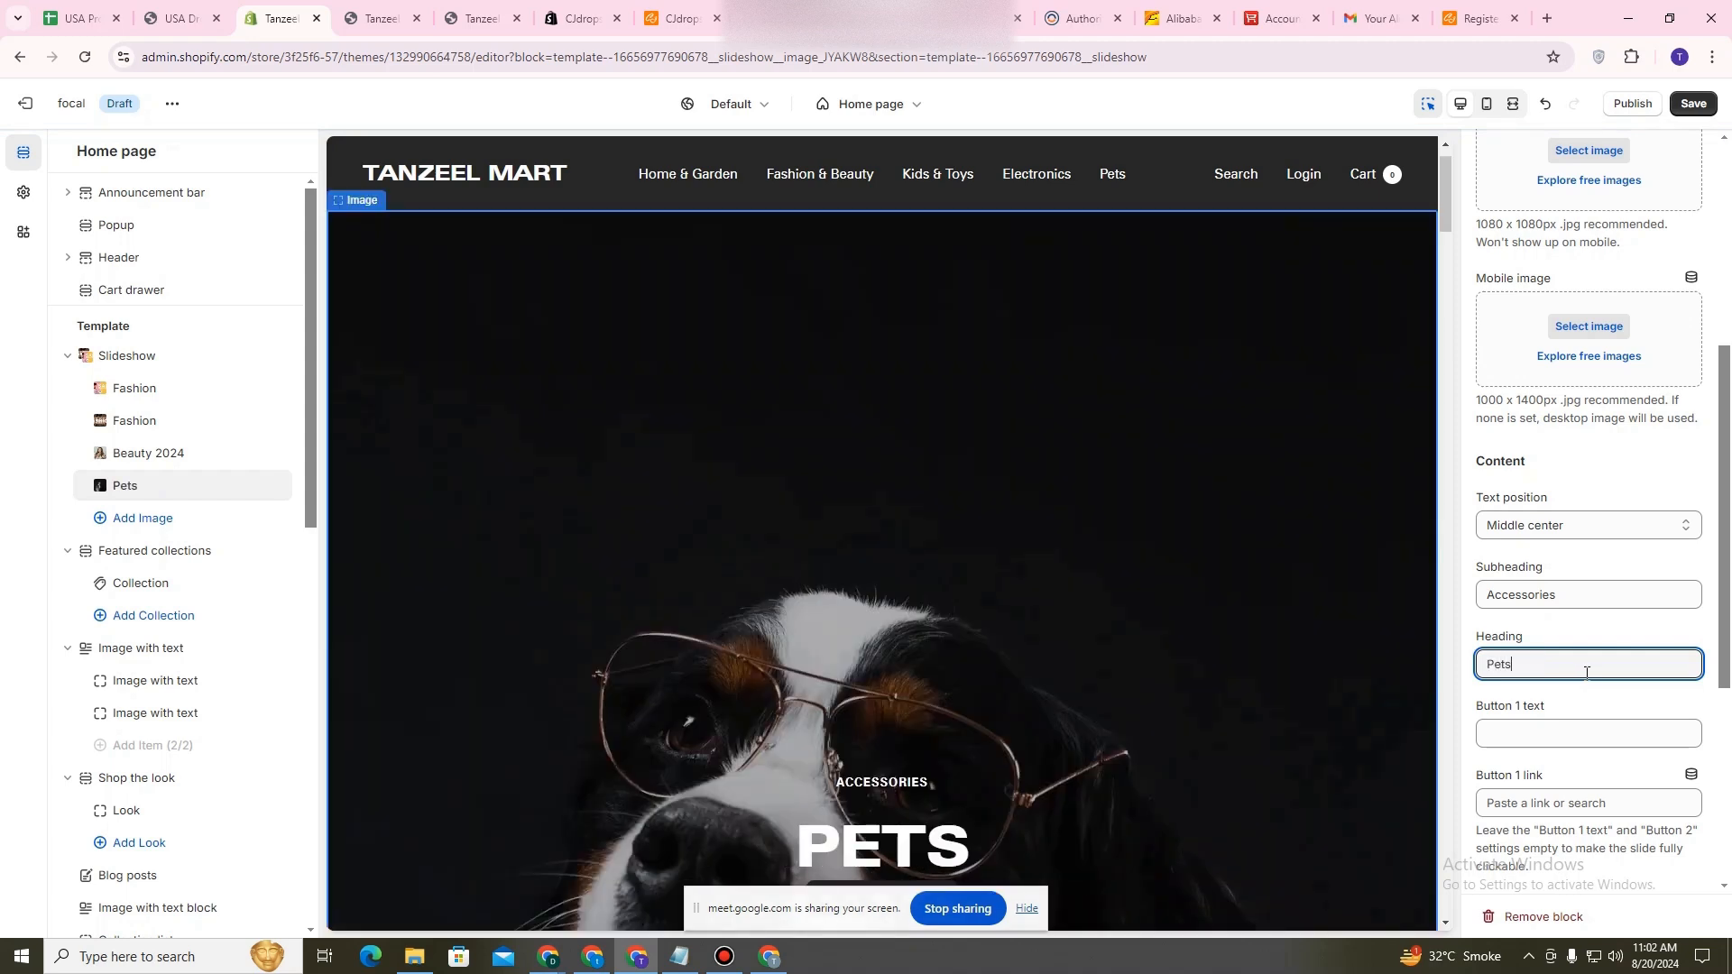
Give the Pets slide a "View Collection" button linked to the Pets collection and save the theme.
left_click(1590, 734)
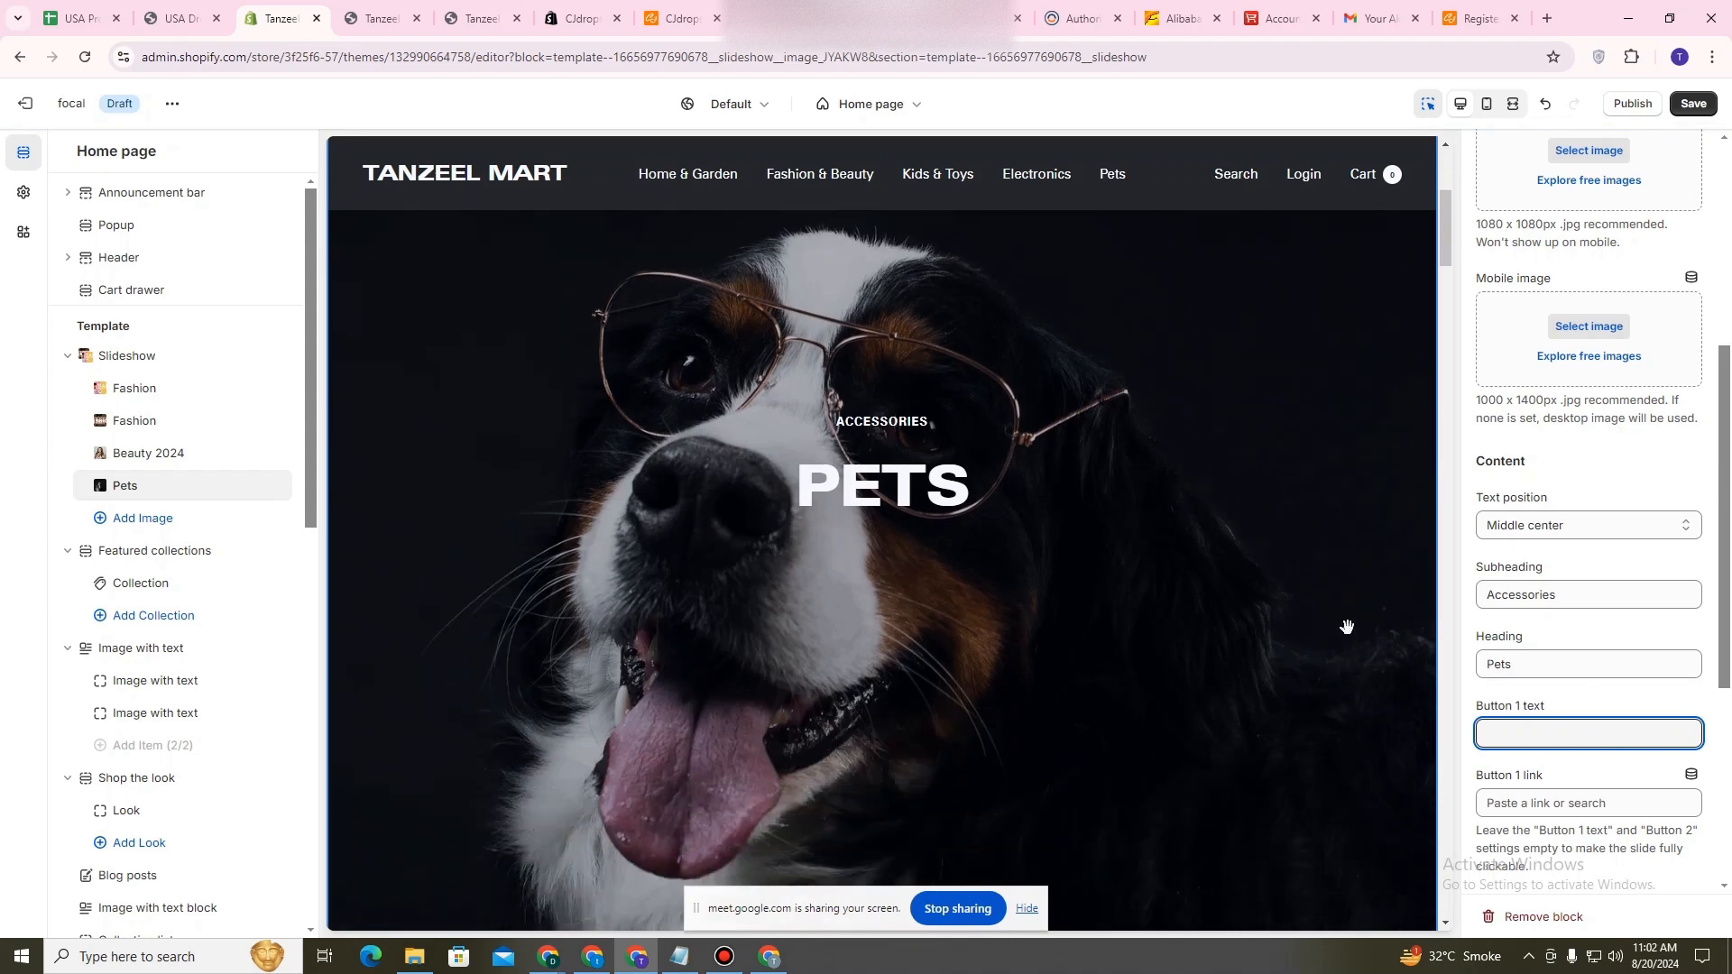
scroll(1596, 586, "down", 1)
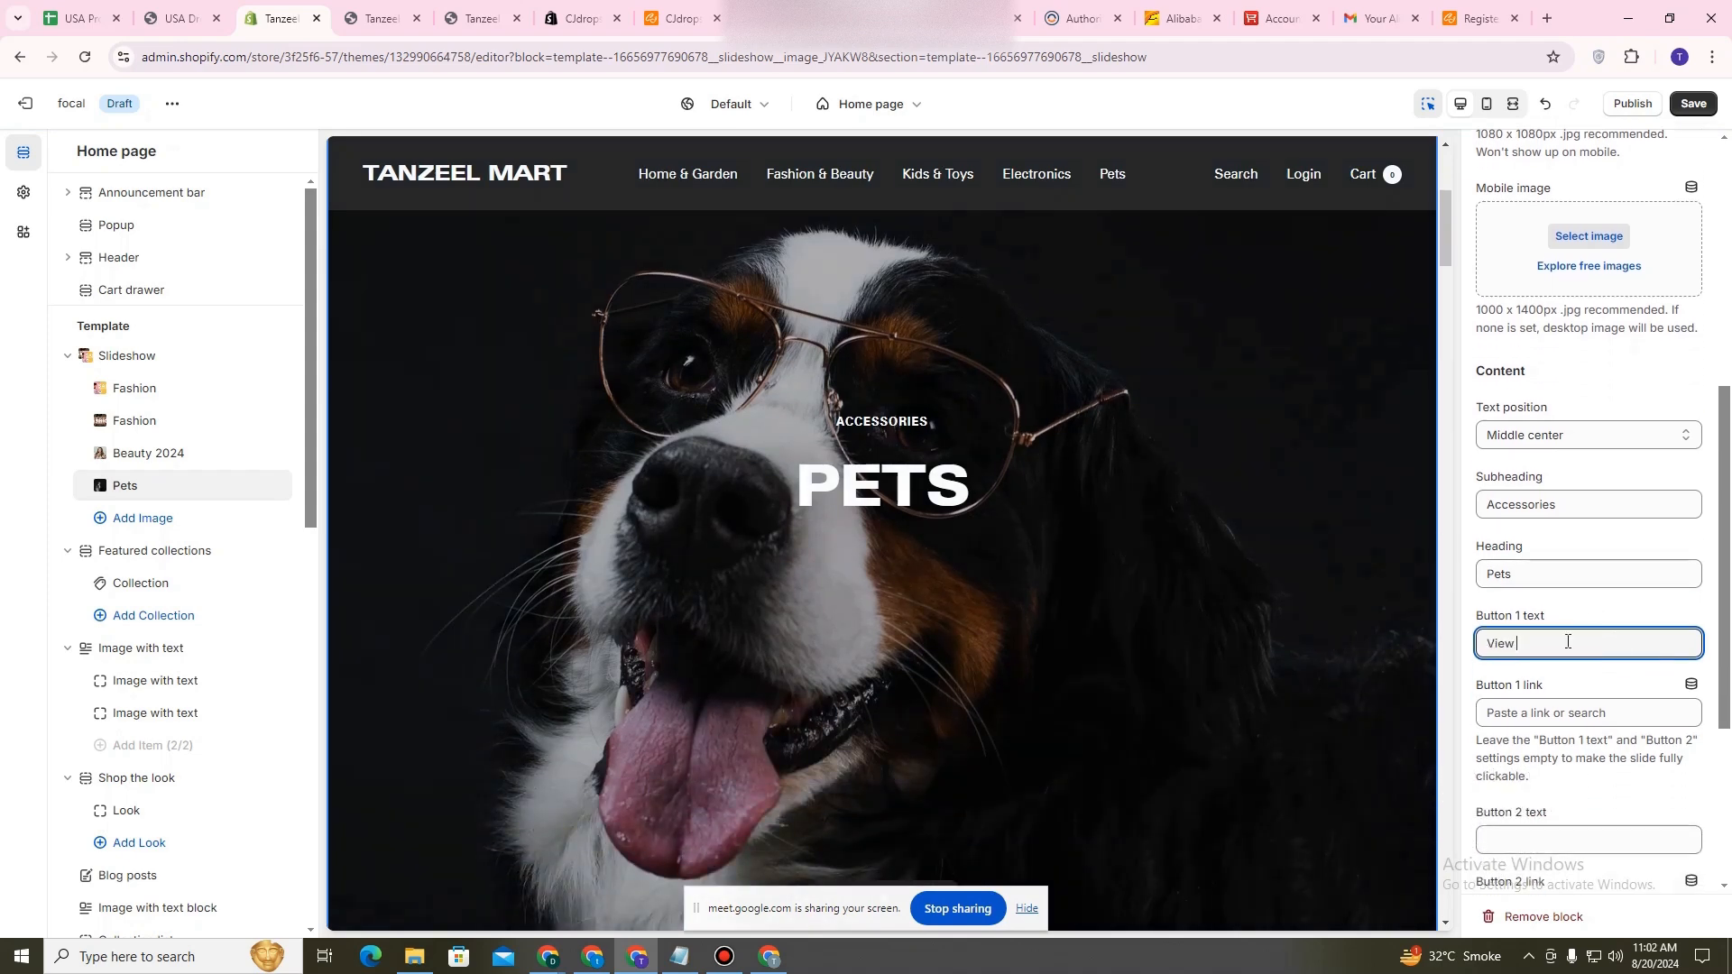
type("View Collection")
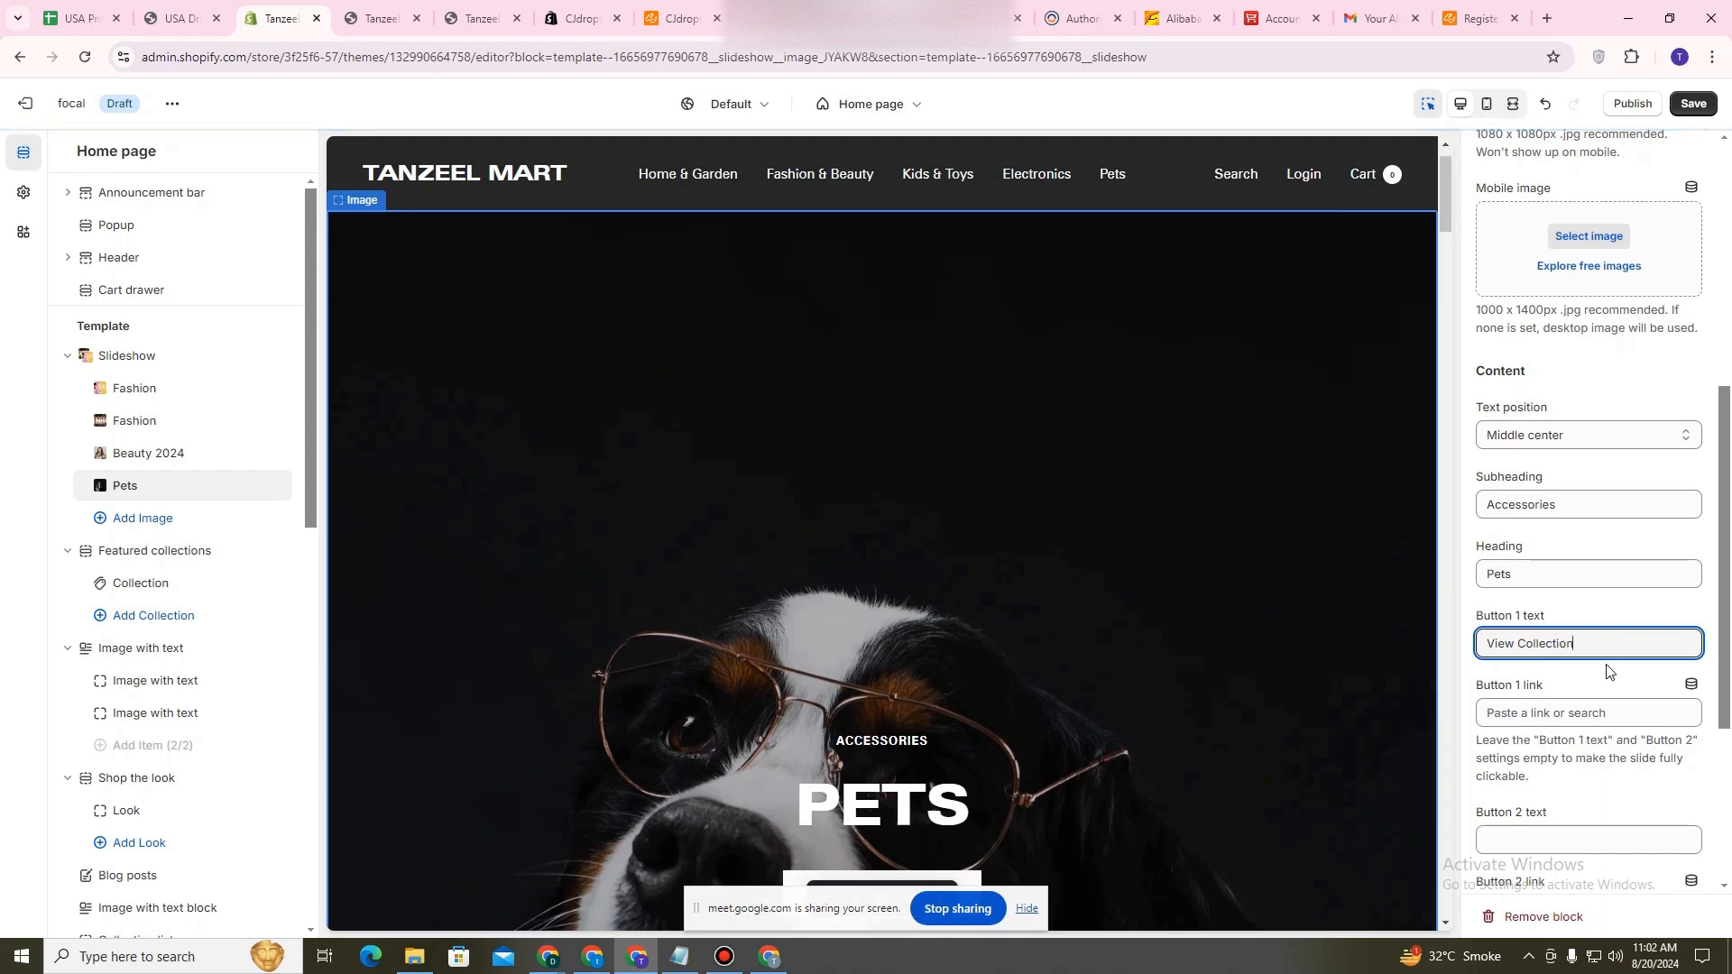
scroll(1607, 673, "down", 1)
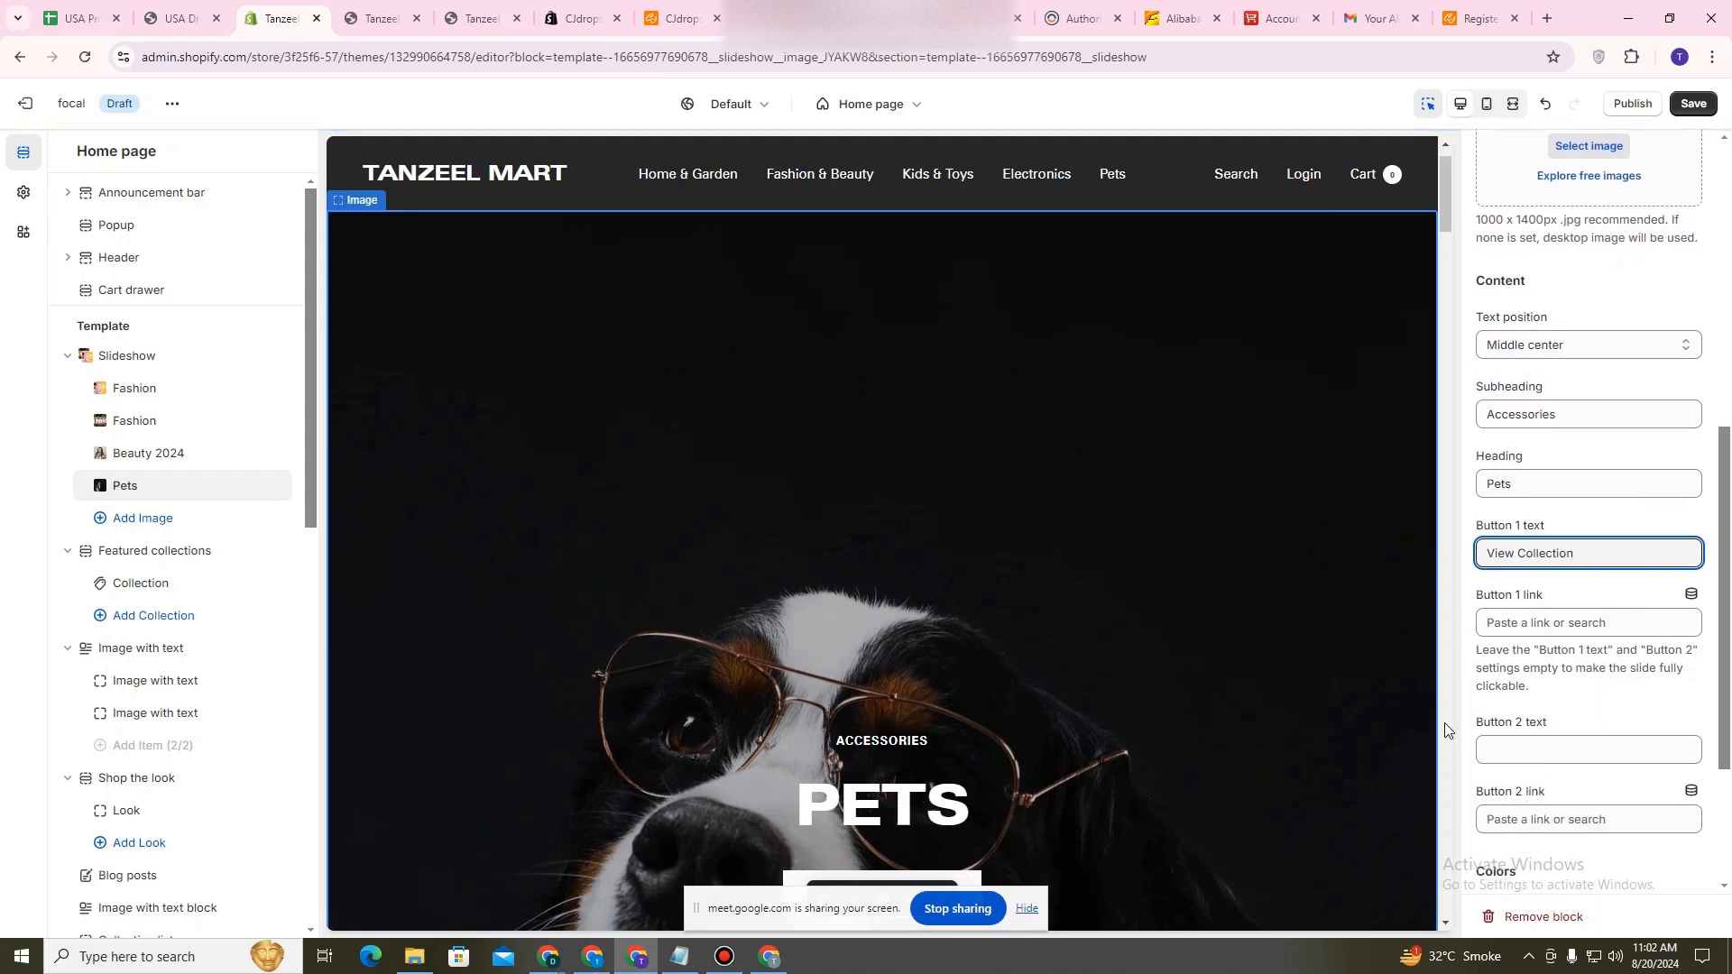
left_click(1567, 623)
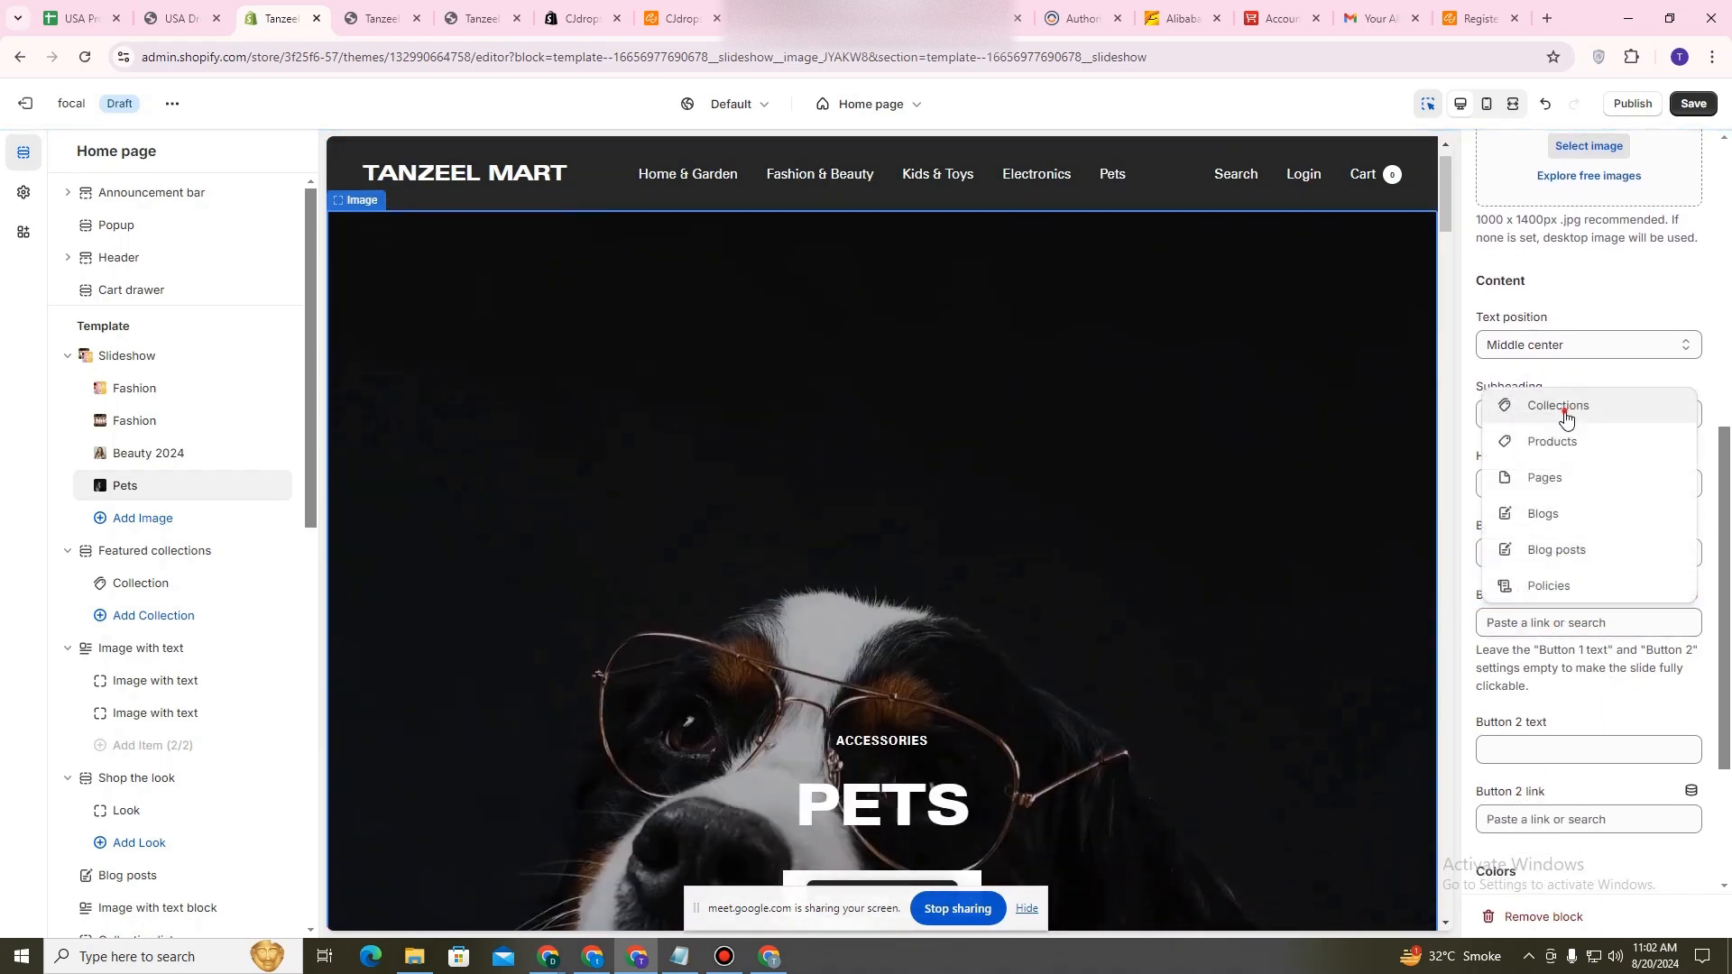
left_click(1561, 406)
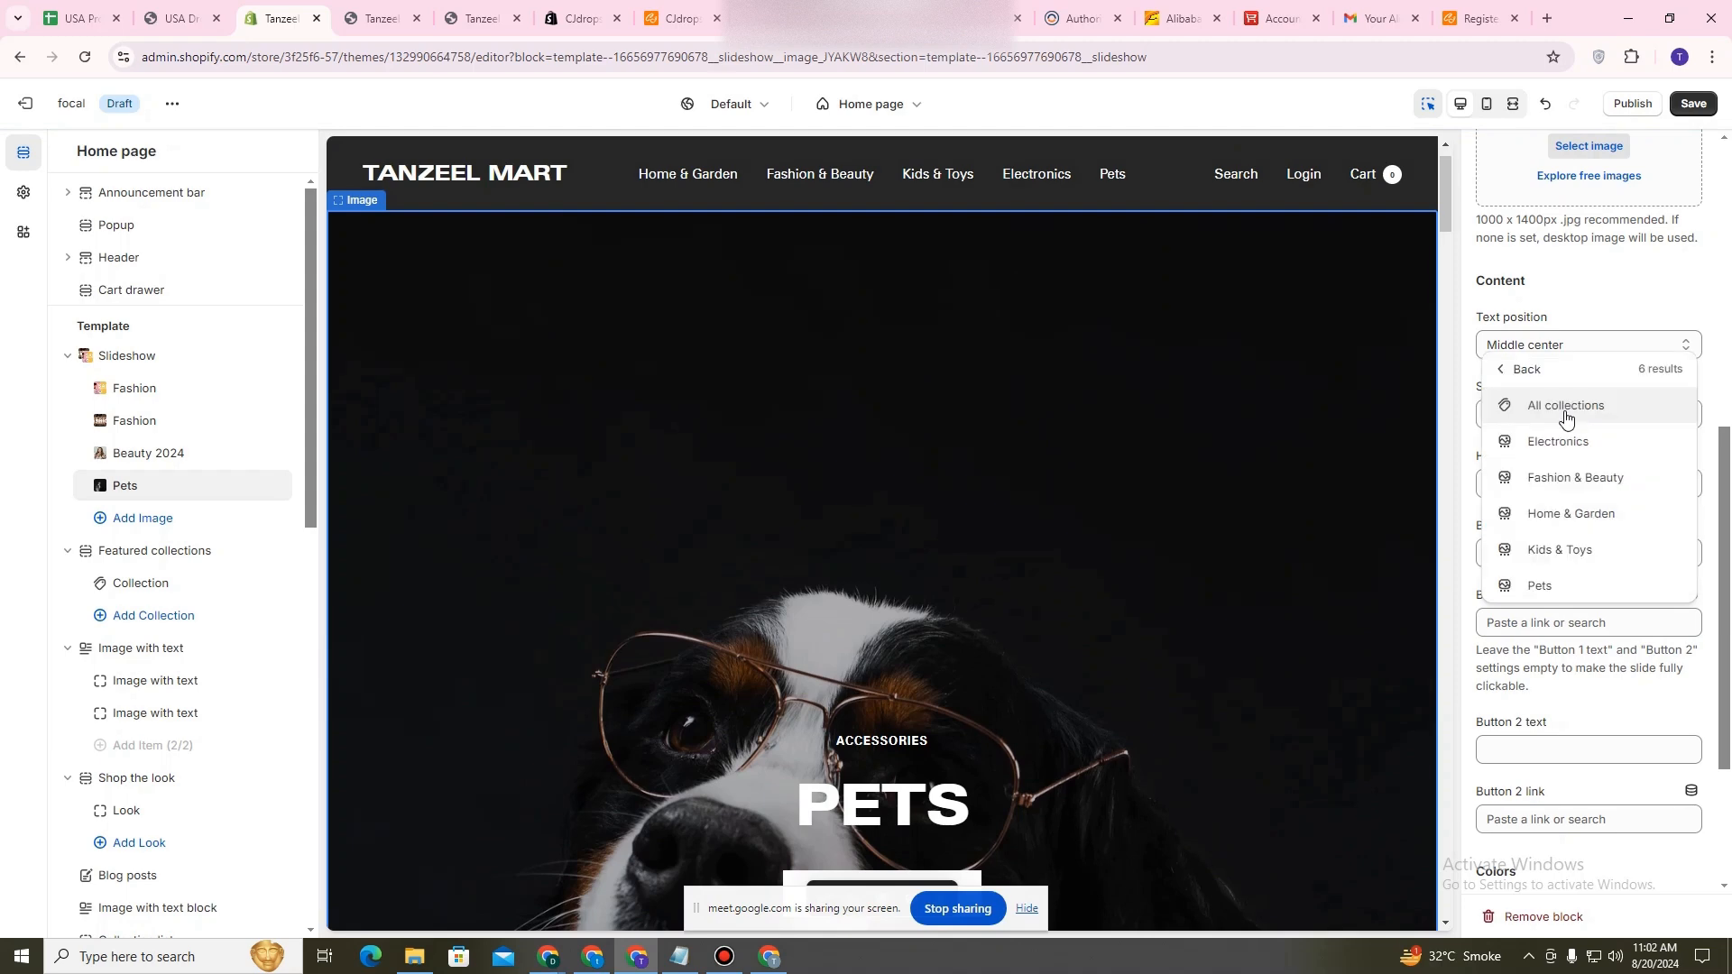
left_click(1574, 588)
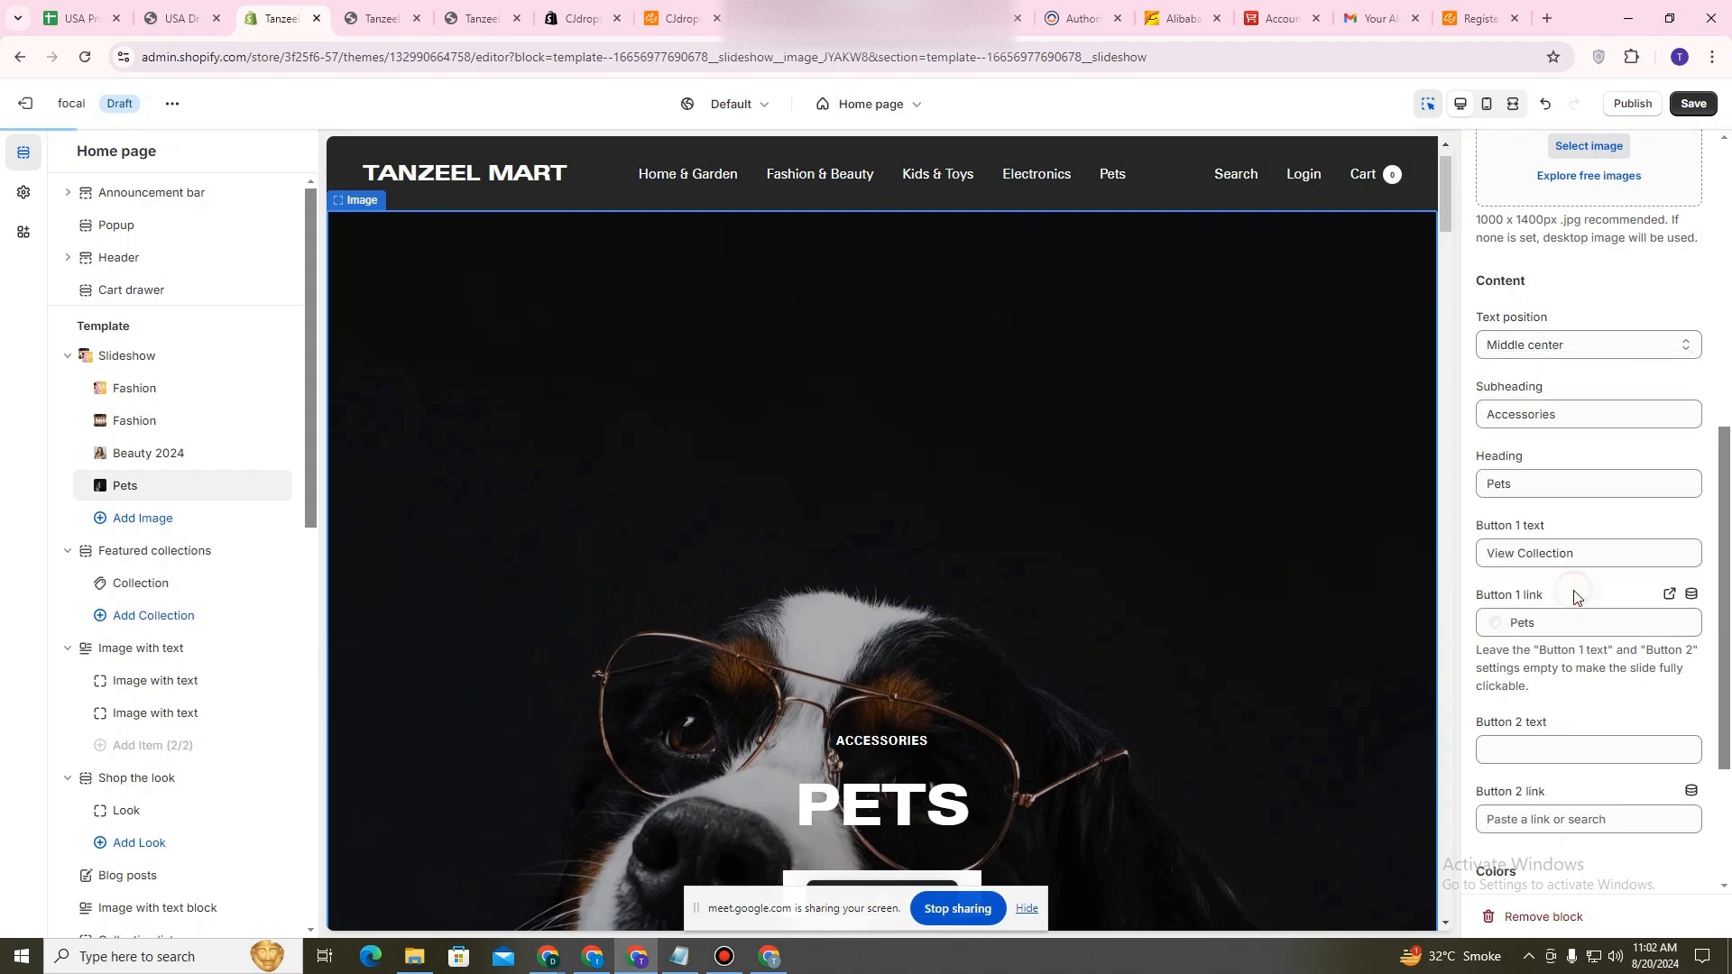
left_click(1692, 104)
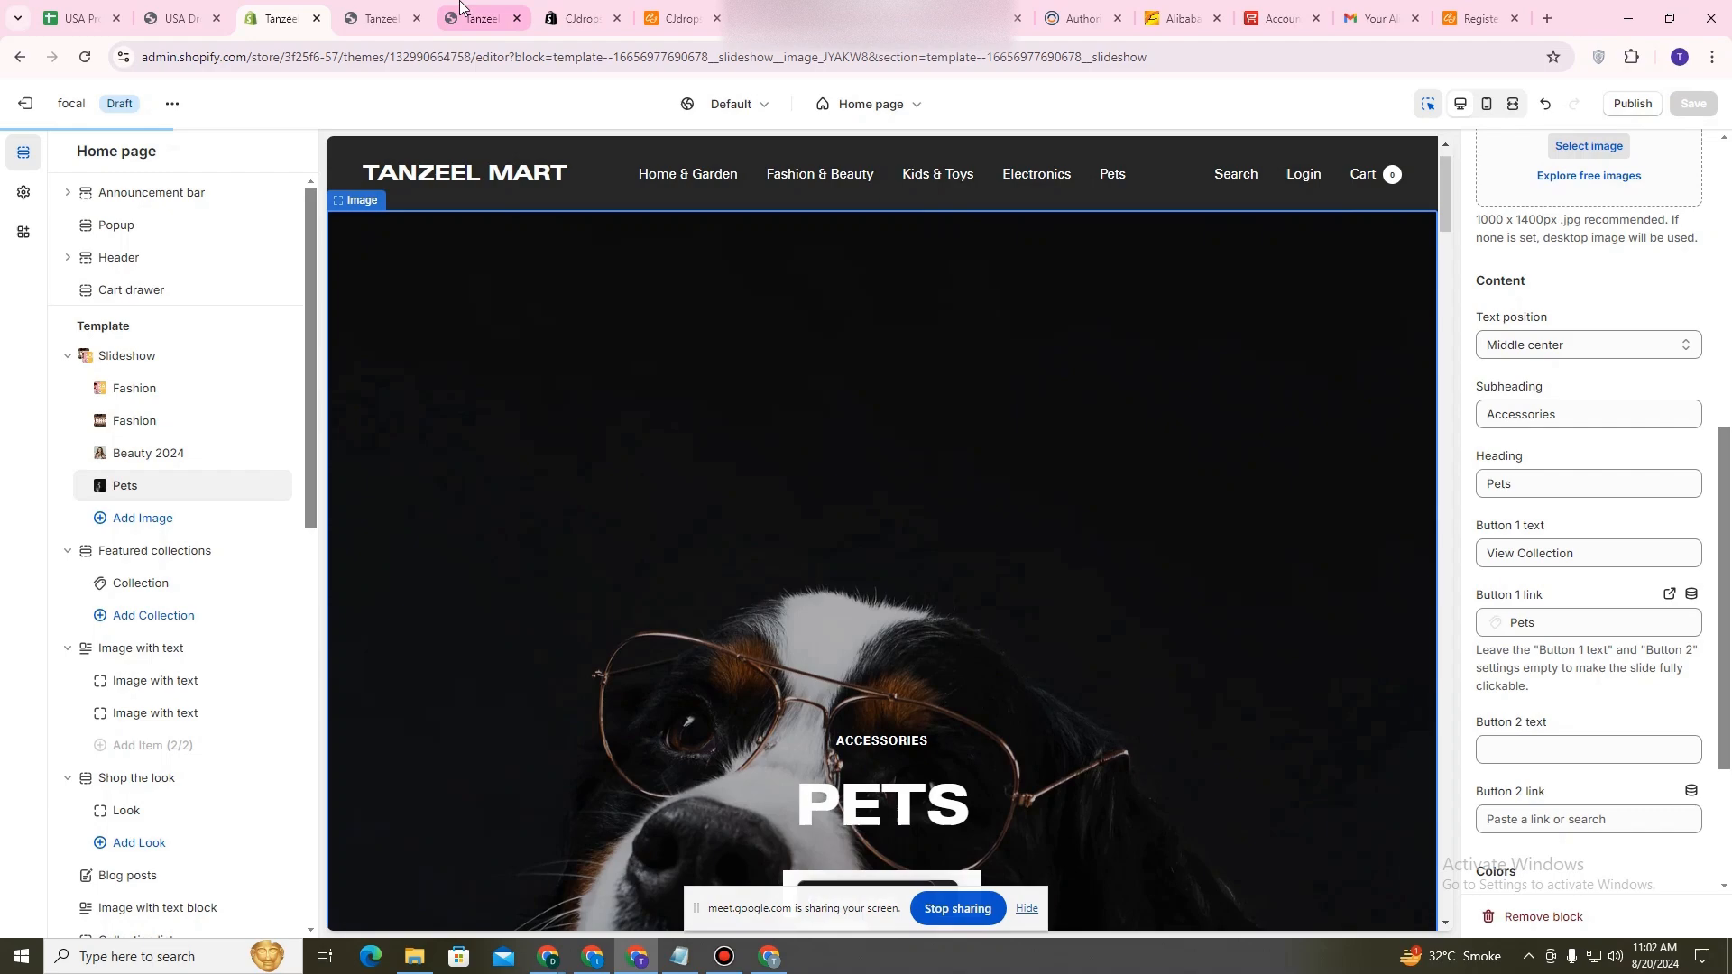
Reload the storefront preview and bring up the Pets slide in the home page slideshow.
left_click(375, 18)
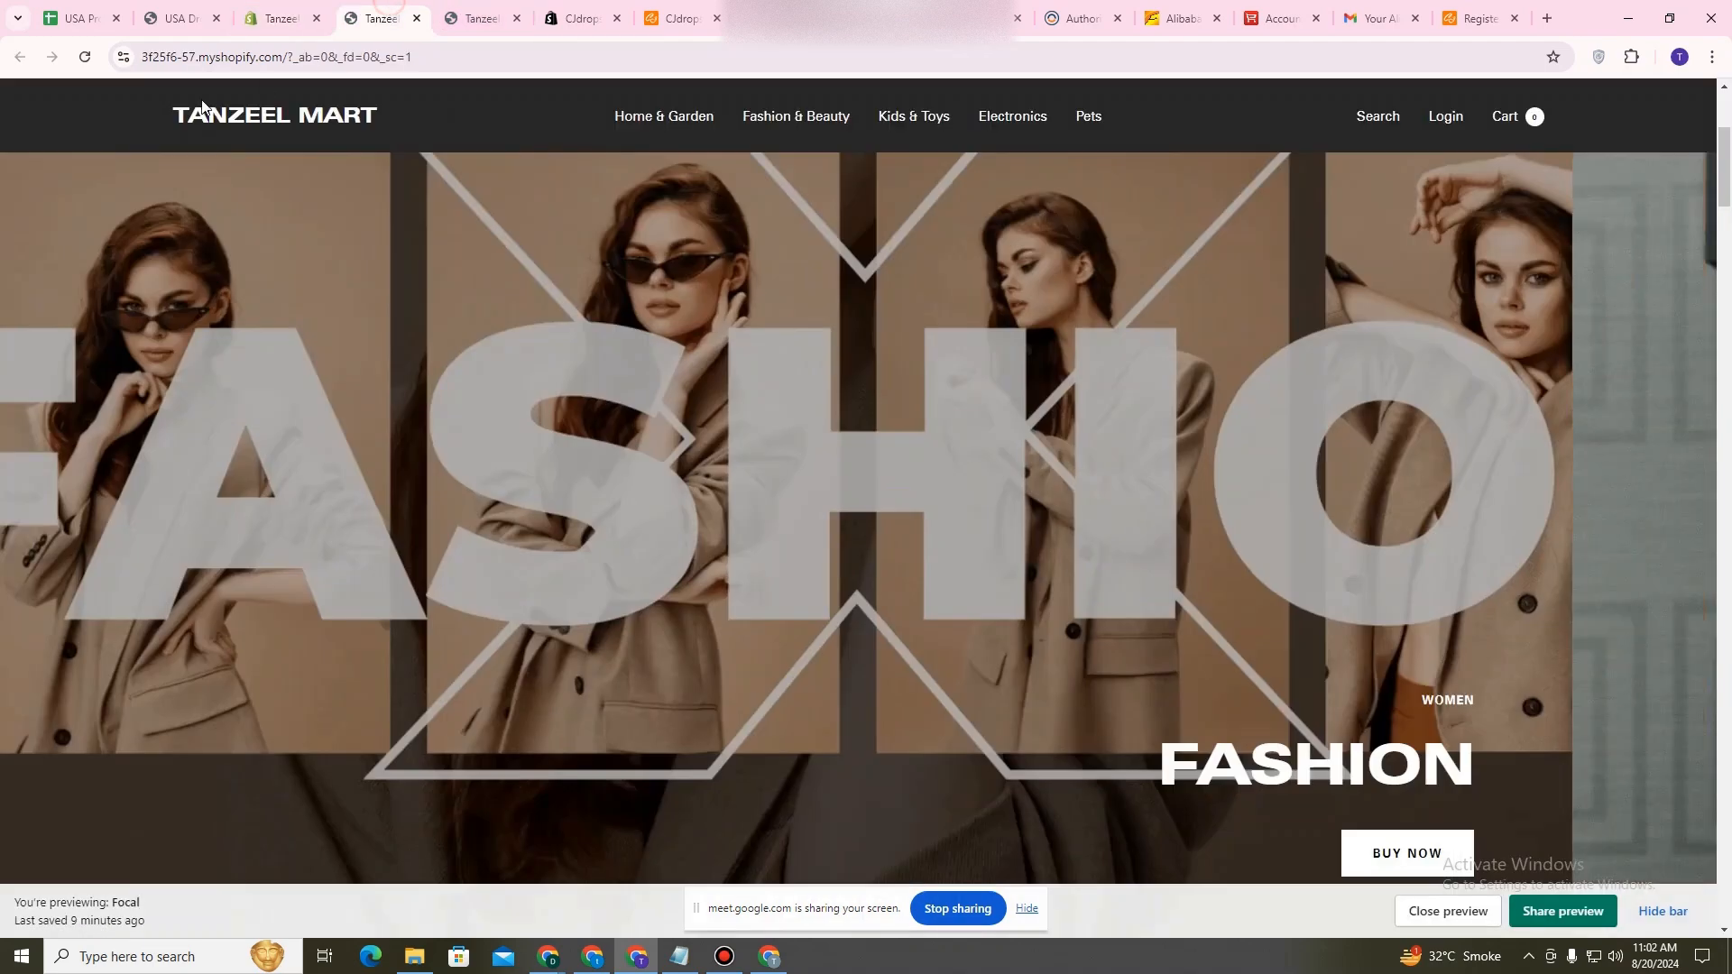
left_click(86, 55)
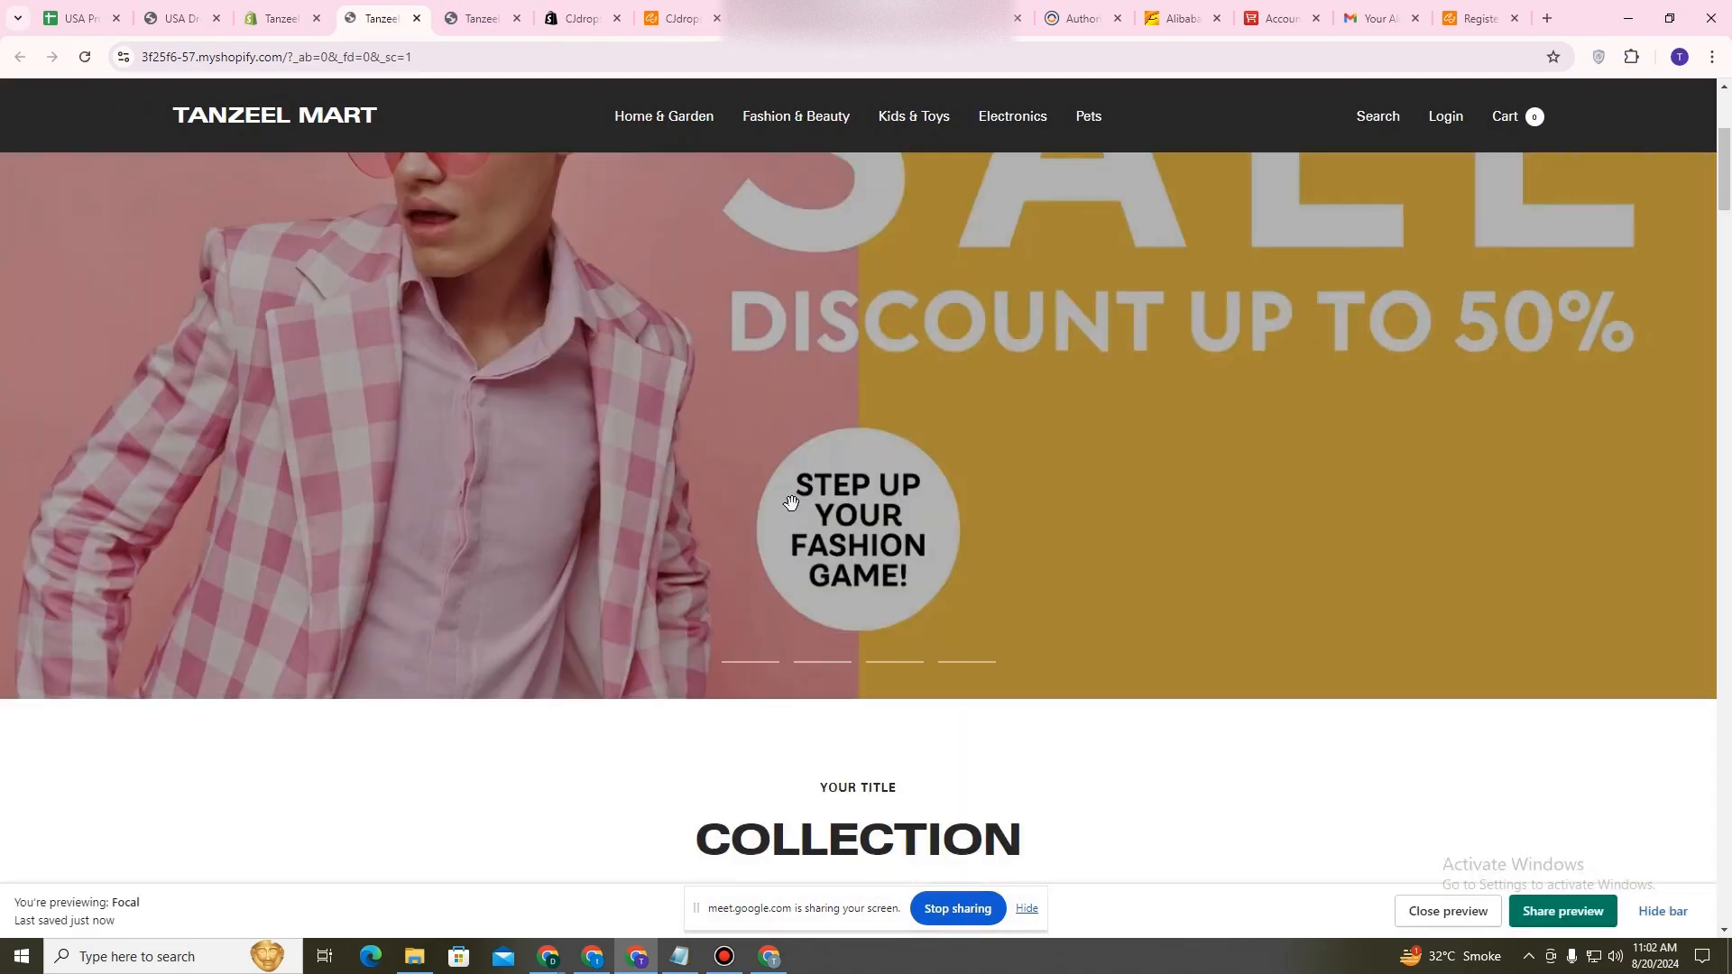
scroll(794, 503, "down", 5)
scroll(794, 502, "up", 4)
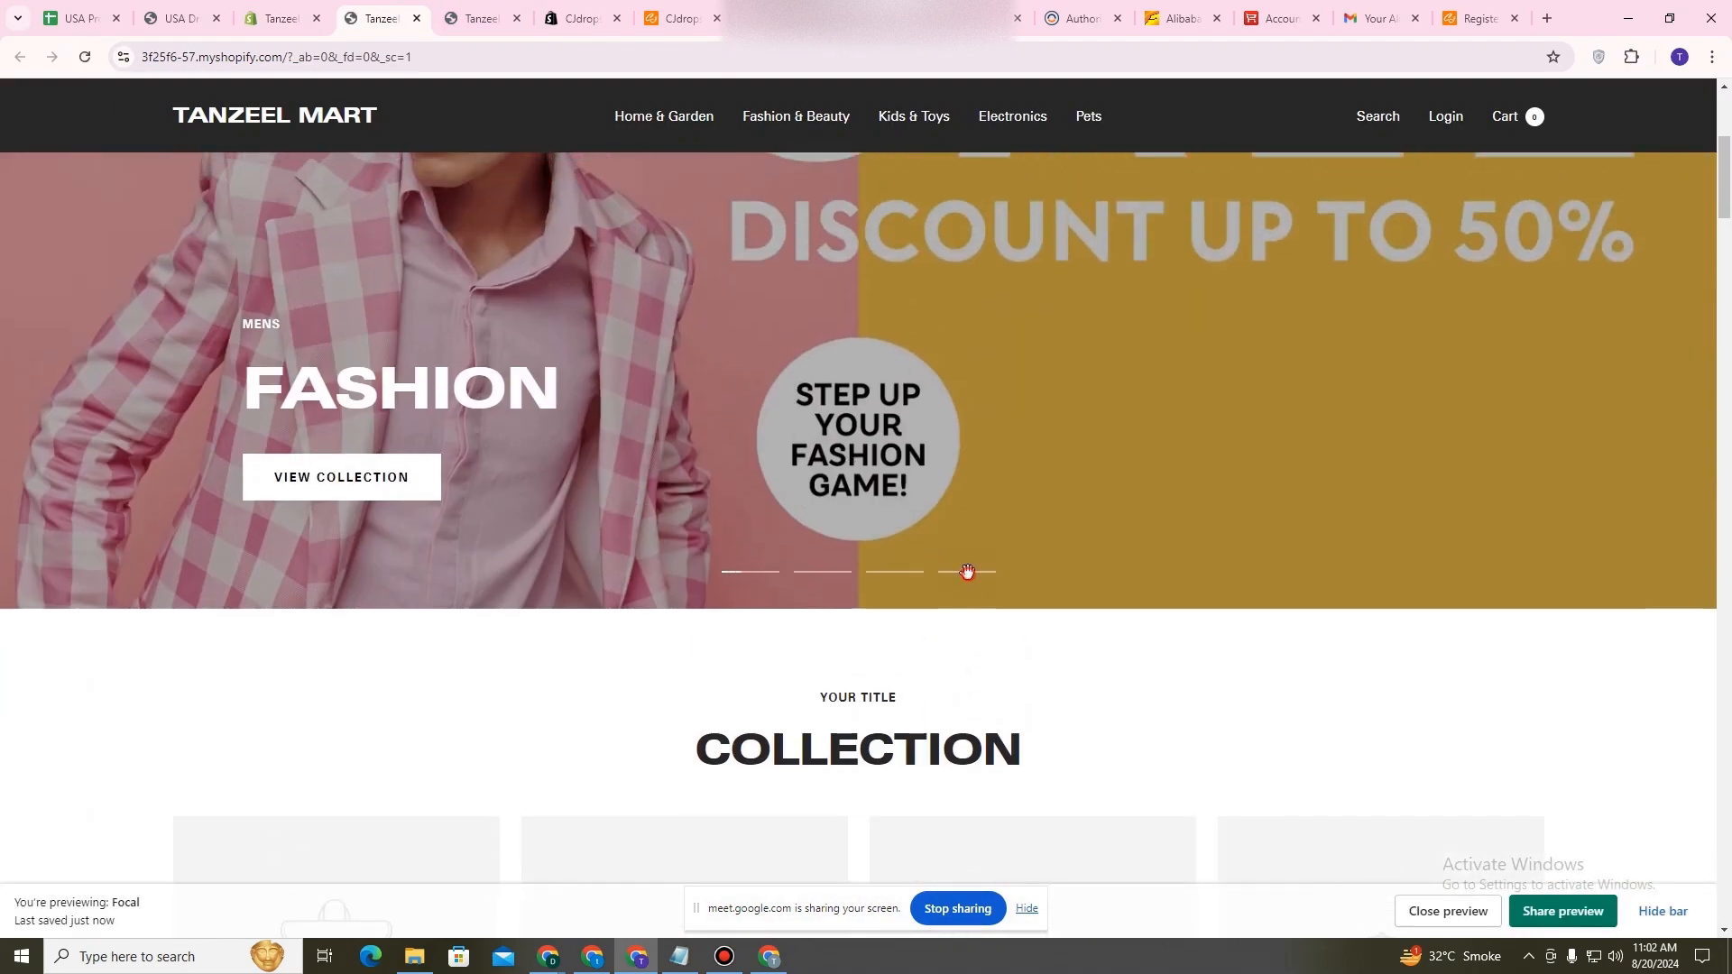
left_click(967, 572)
scroll(984, 542, "down", 5)
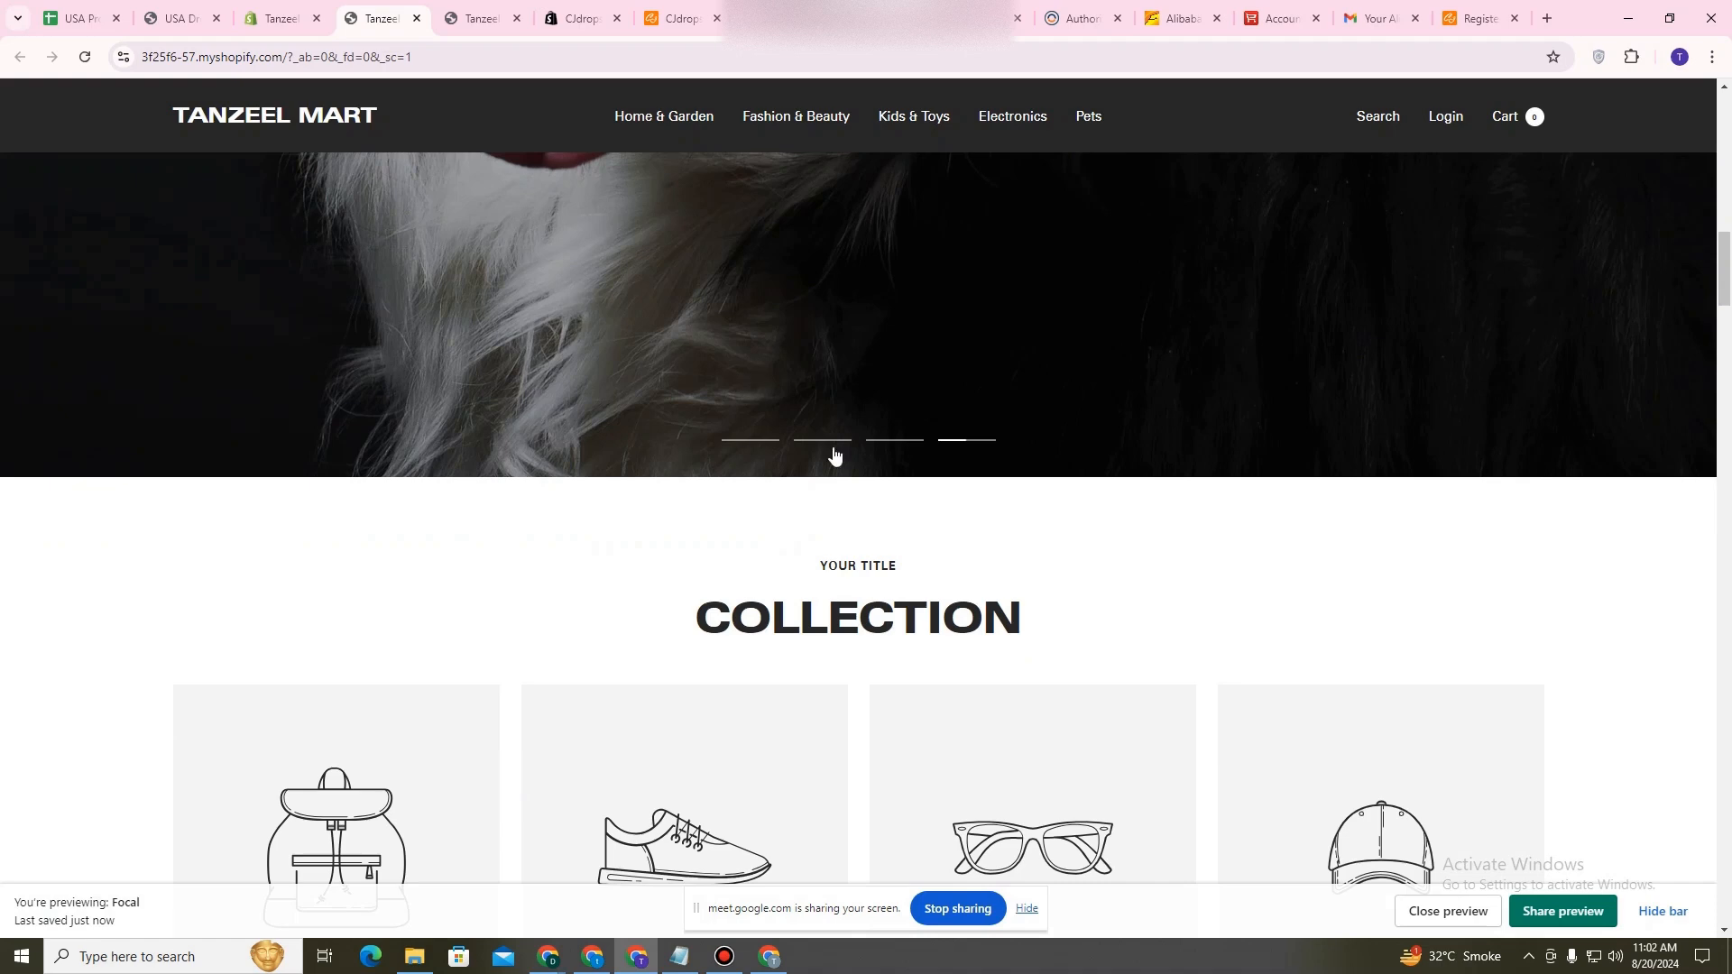
Follow the Pets slide's View Collection button to check the Pets collection page.
scroll(848, 478, "up", 5)
left_click(863, 325)
scroll(863, 326, "down", 8)
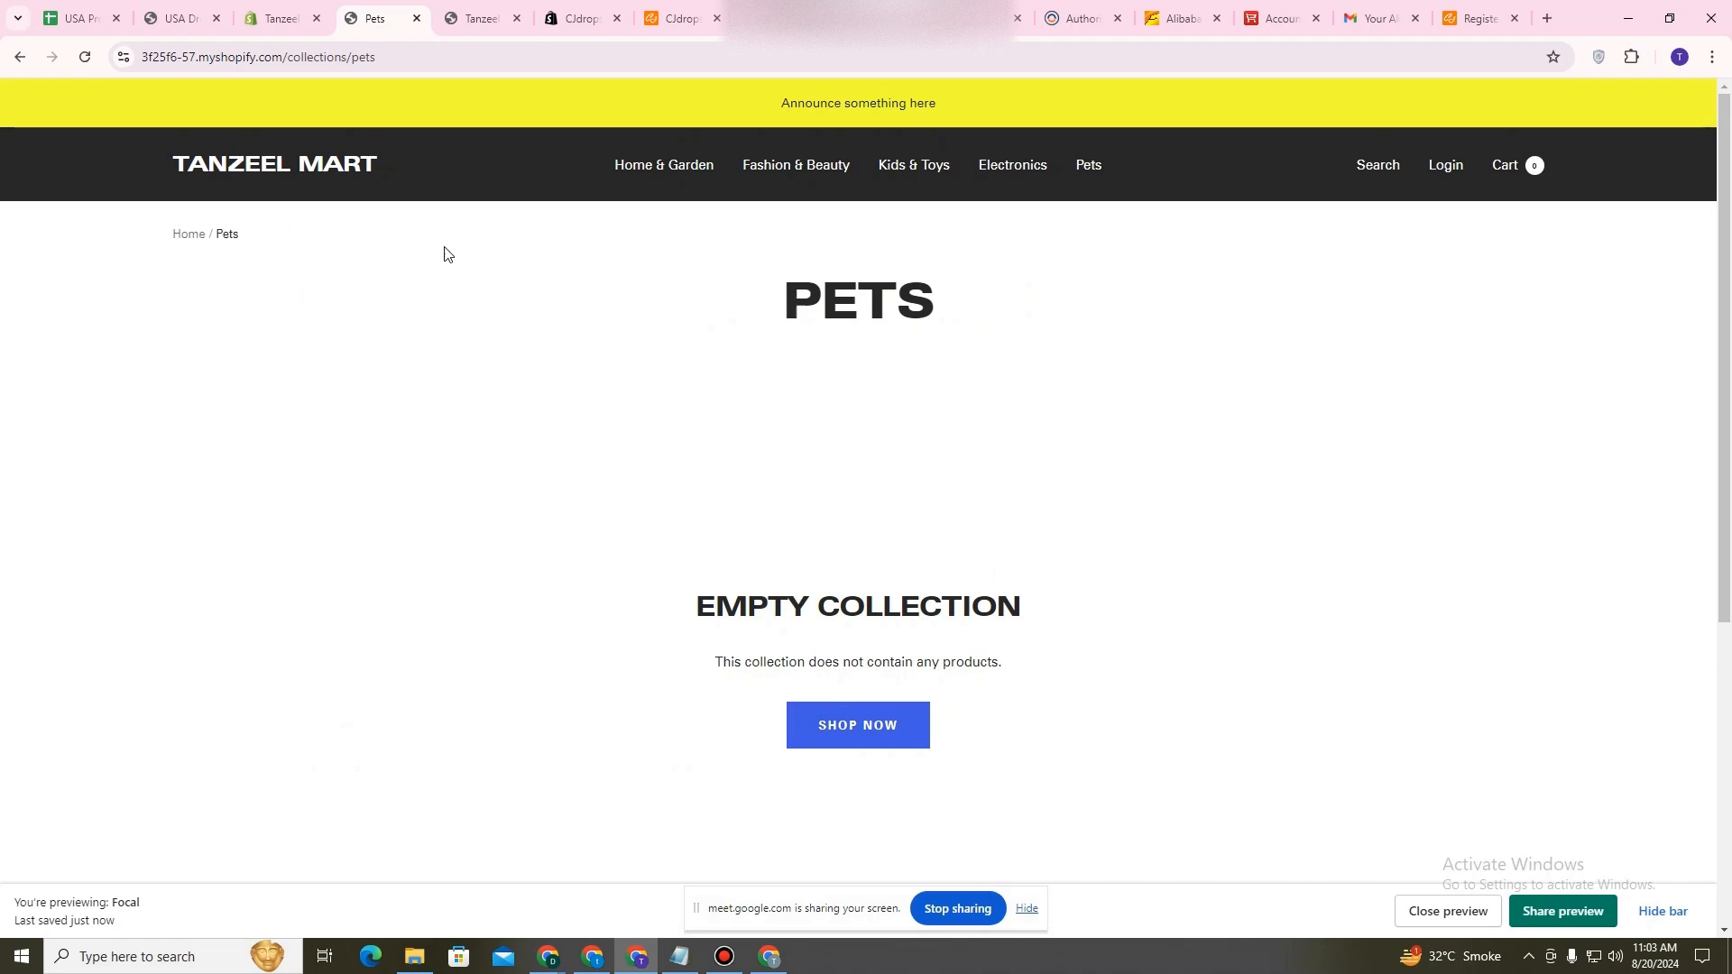
left_click(279, 12)
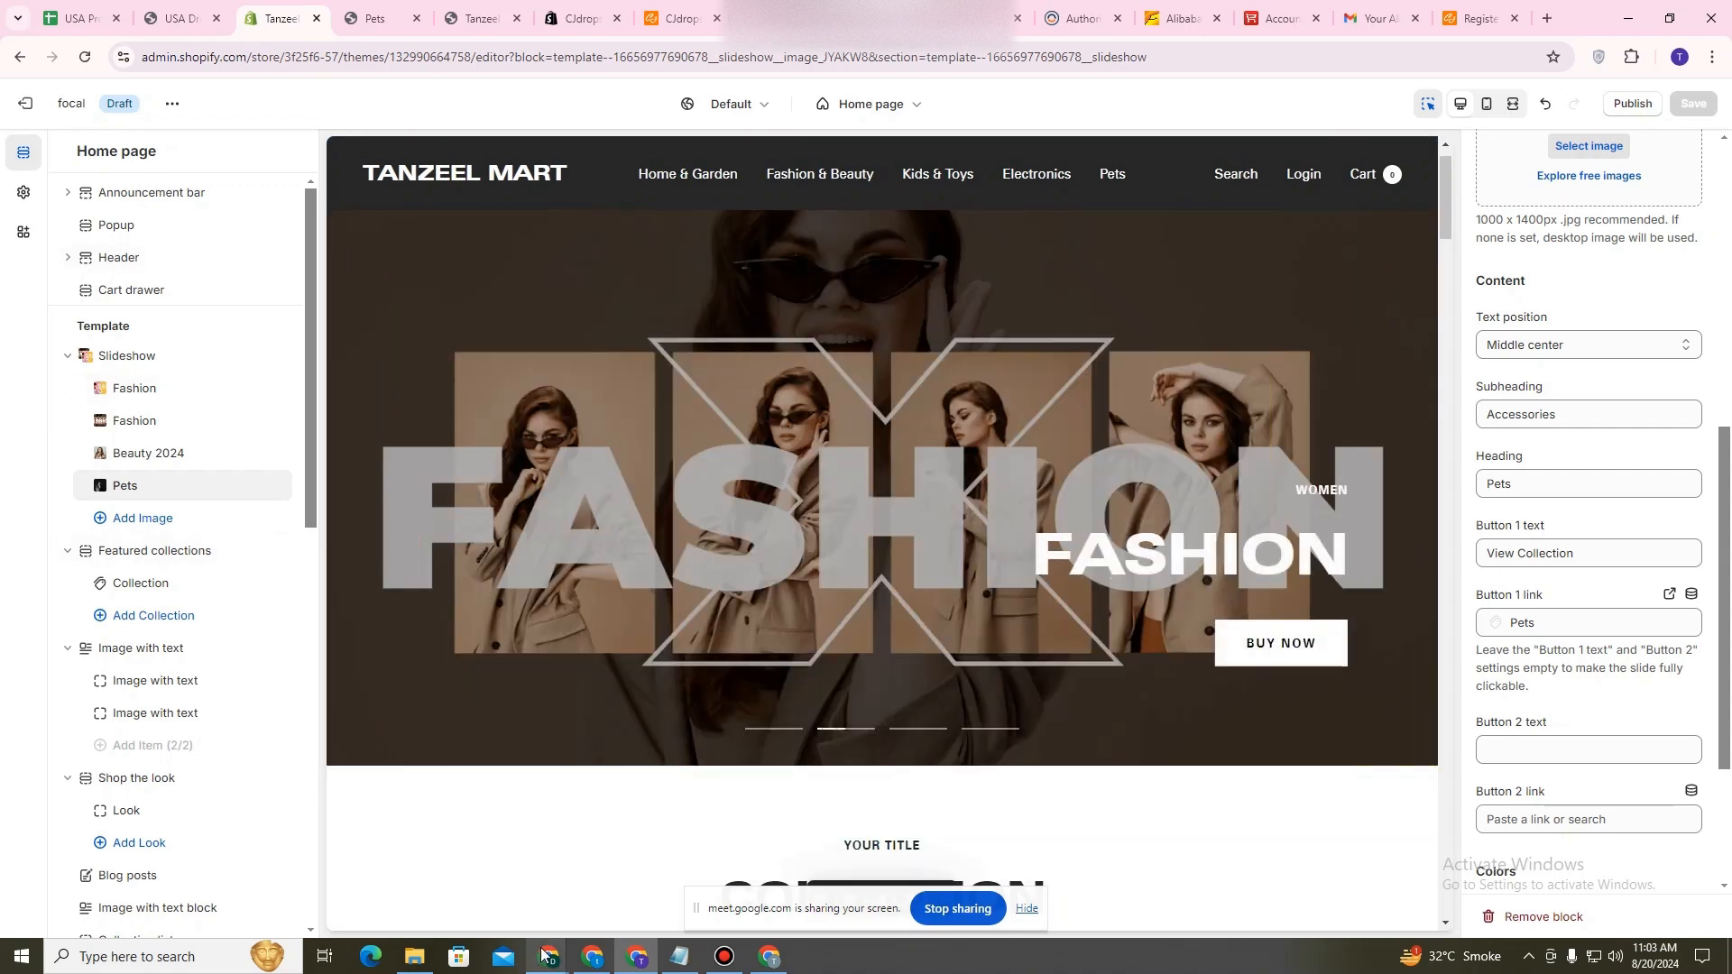
scroll(1158, 709, "down", 4)
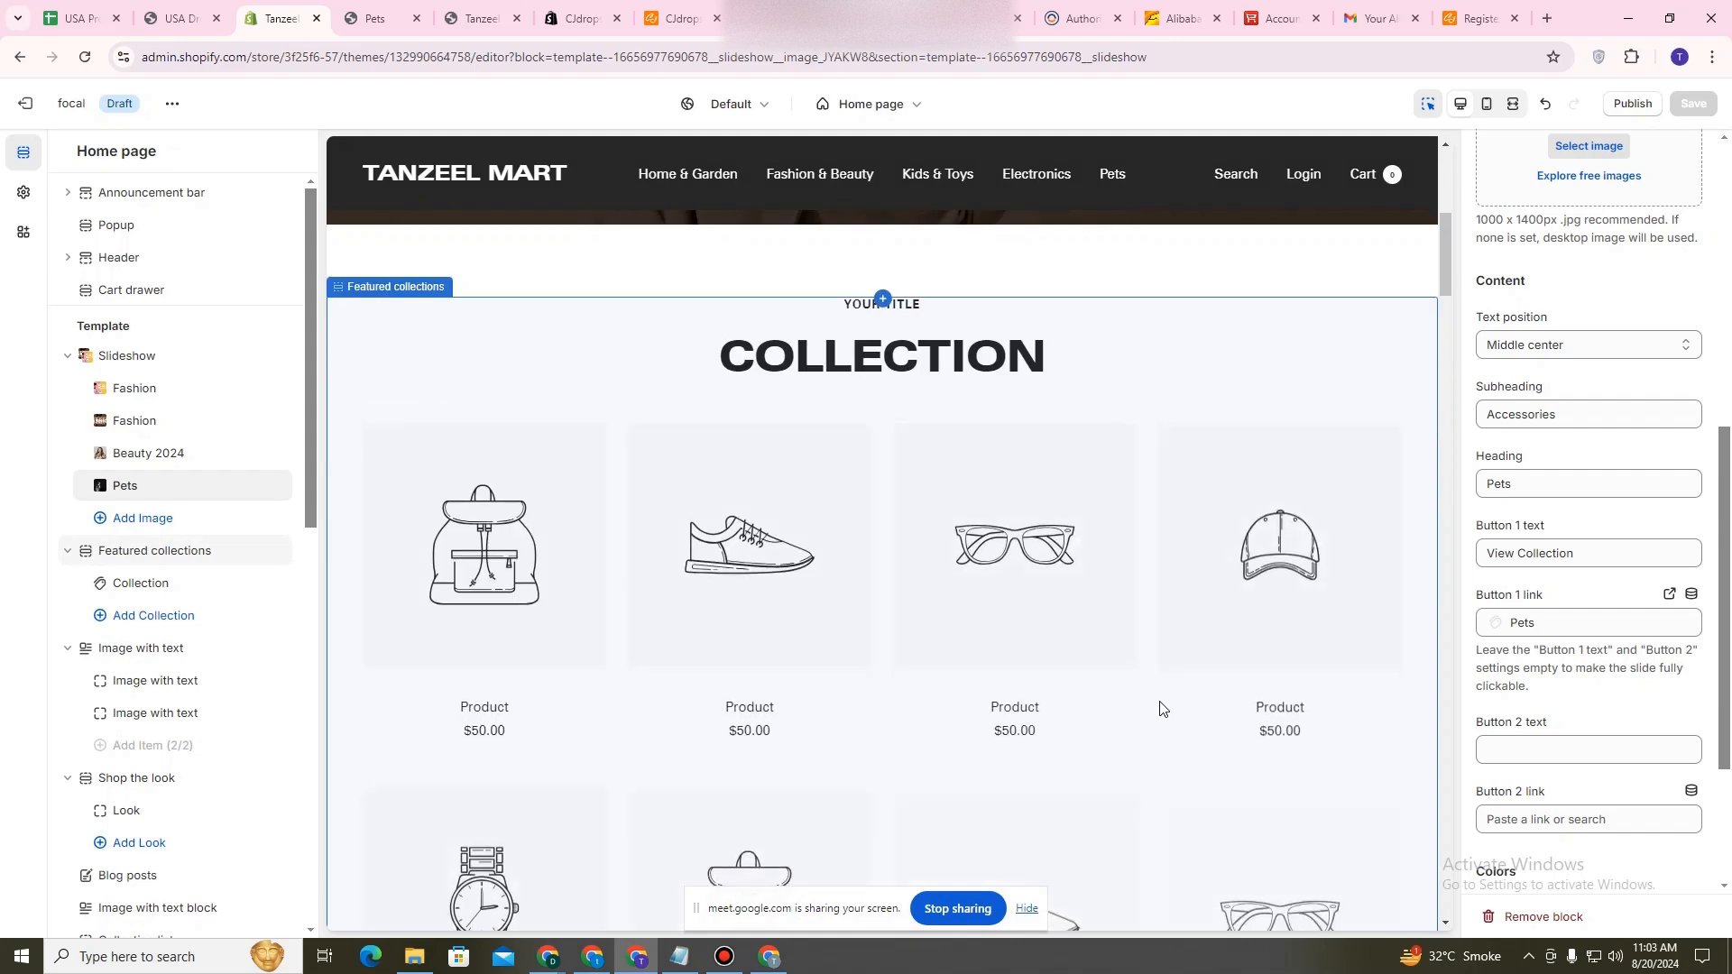
scroll(1163, 746, "up", 4)
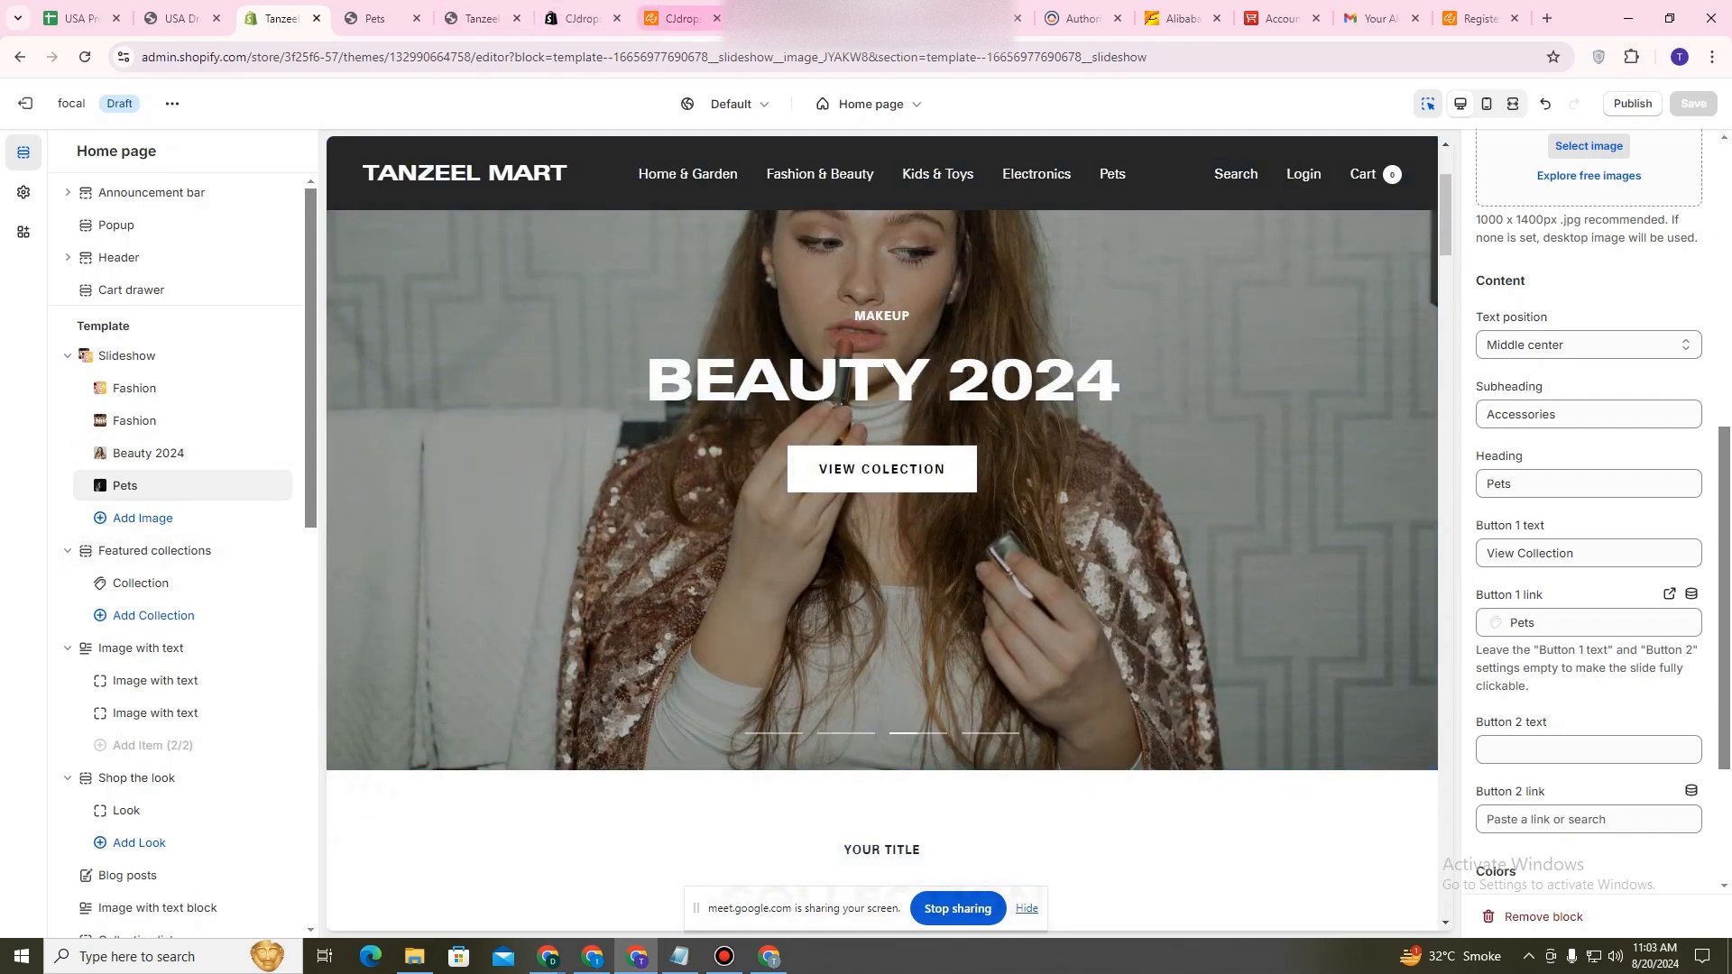
left_click(783, 18)
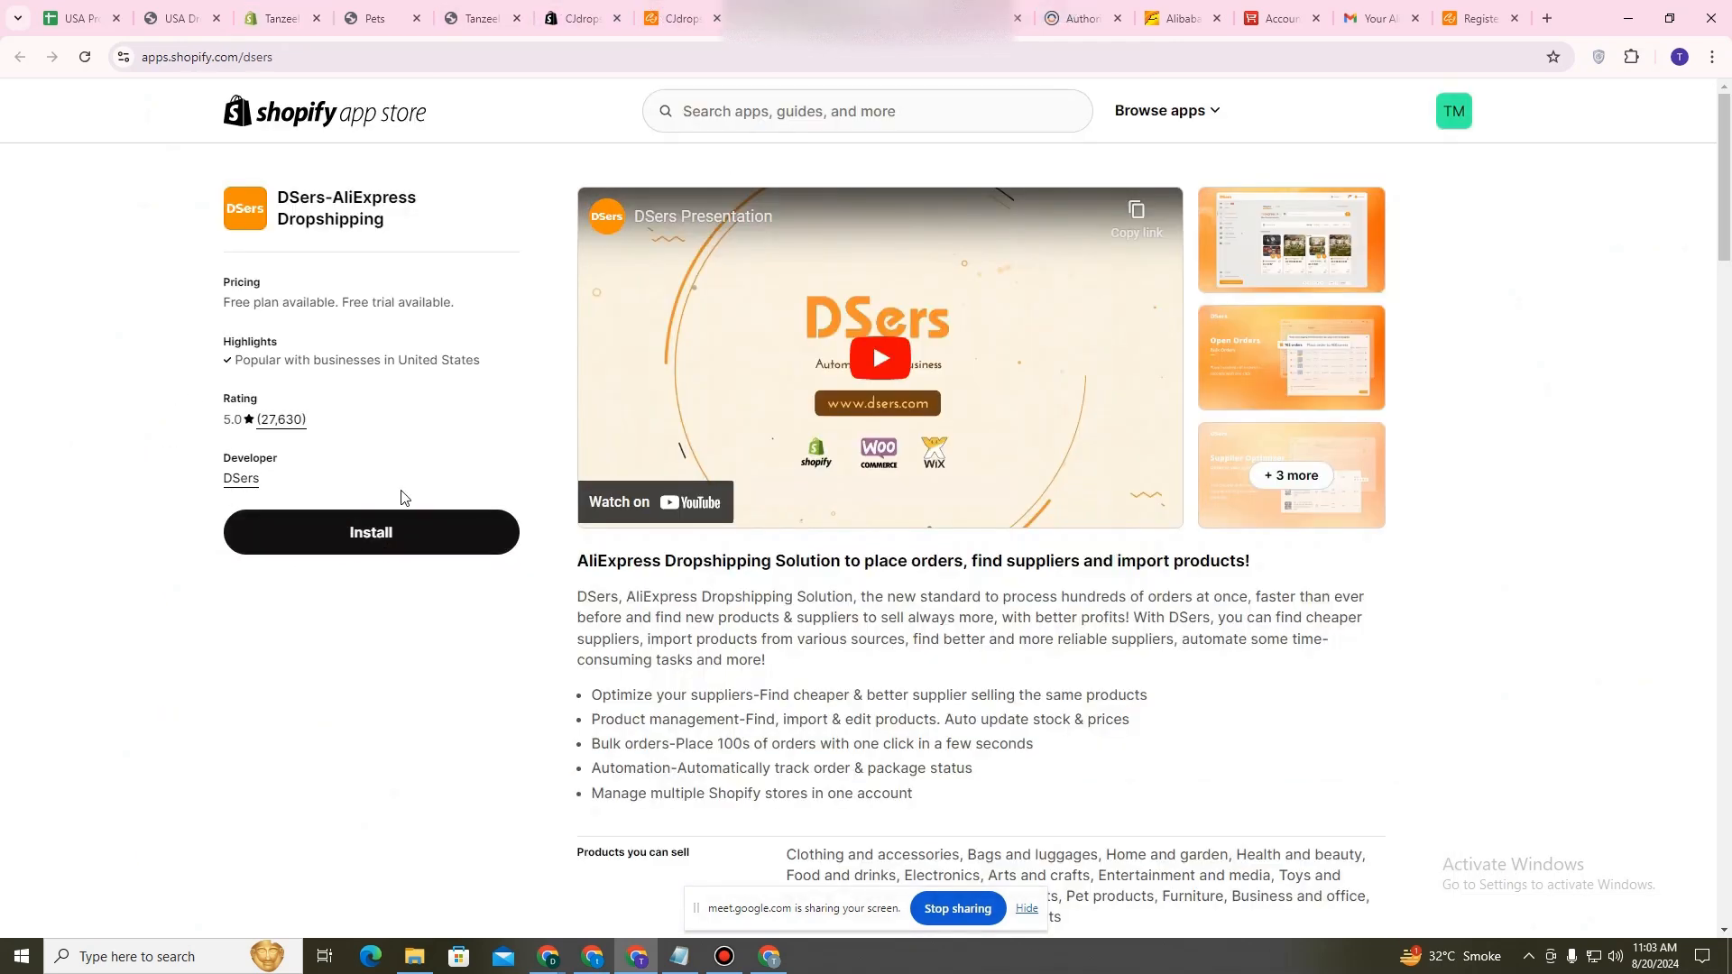
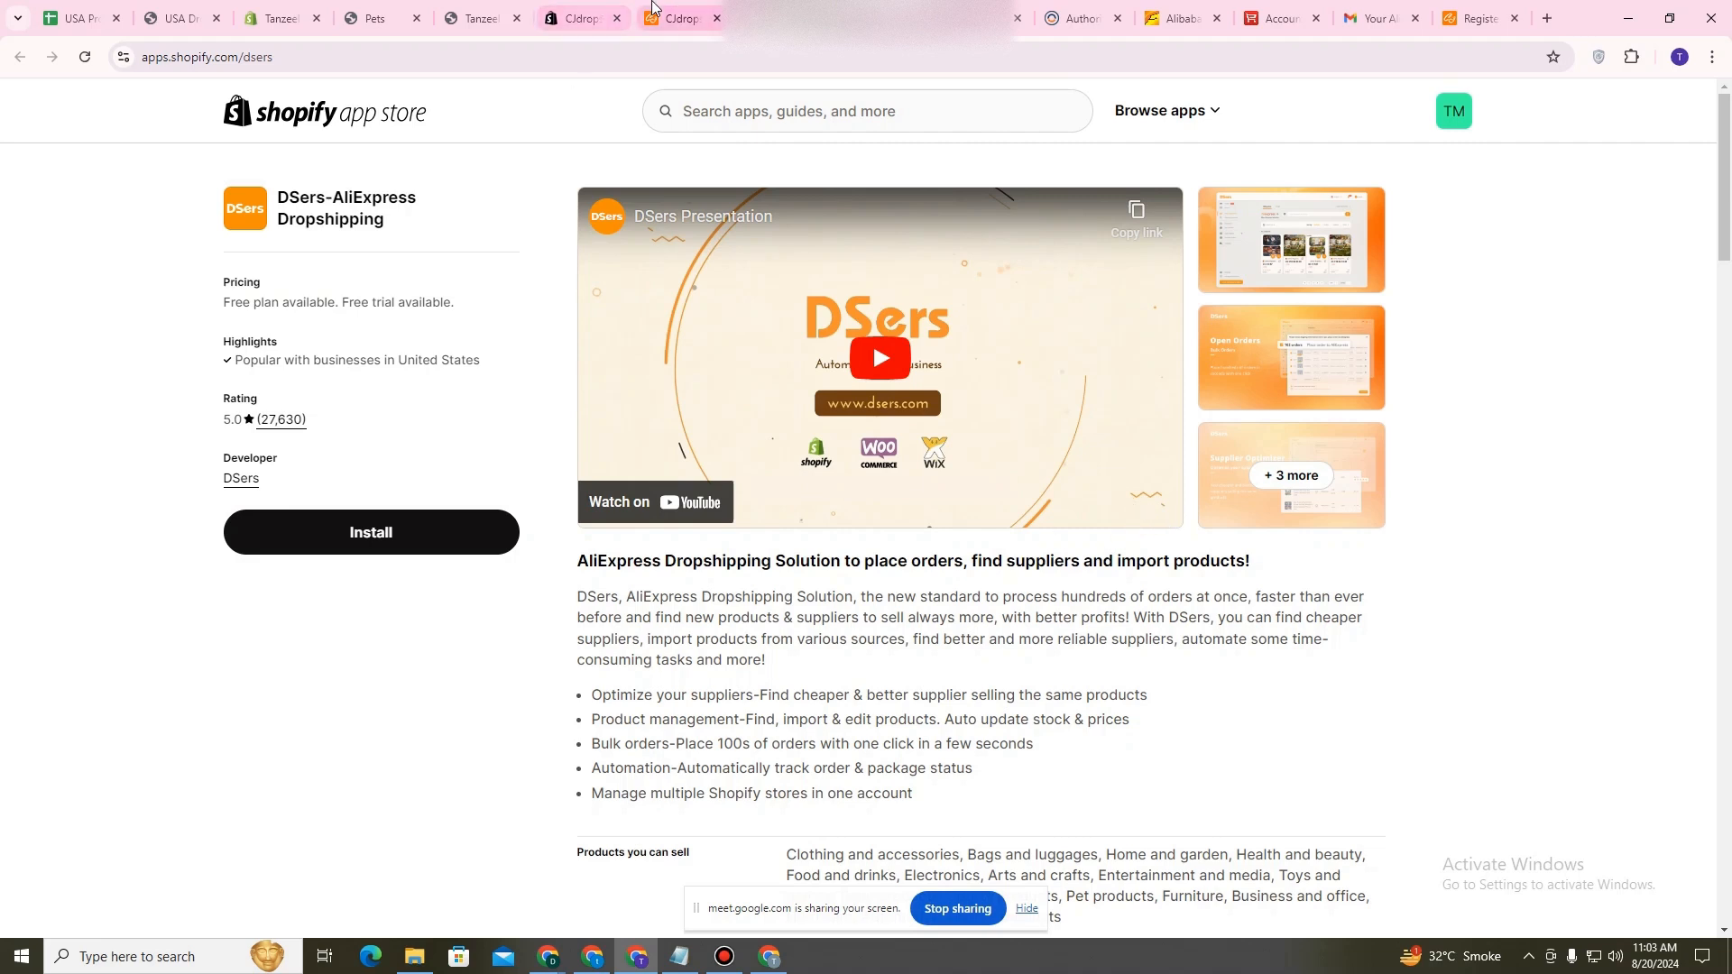
left_click(675, 18)
left_click(284, 8)
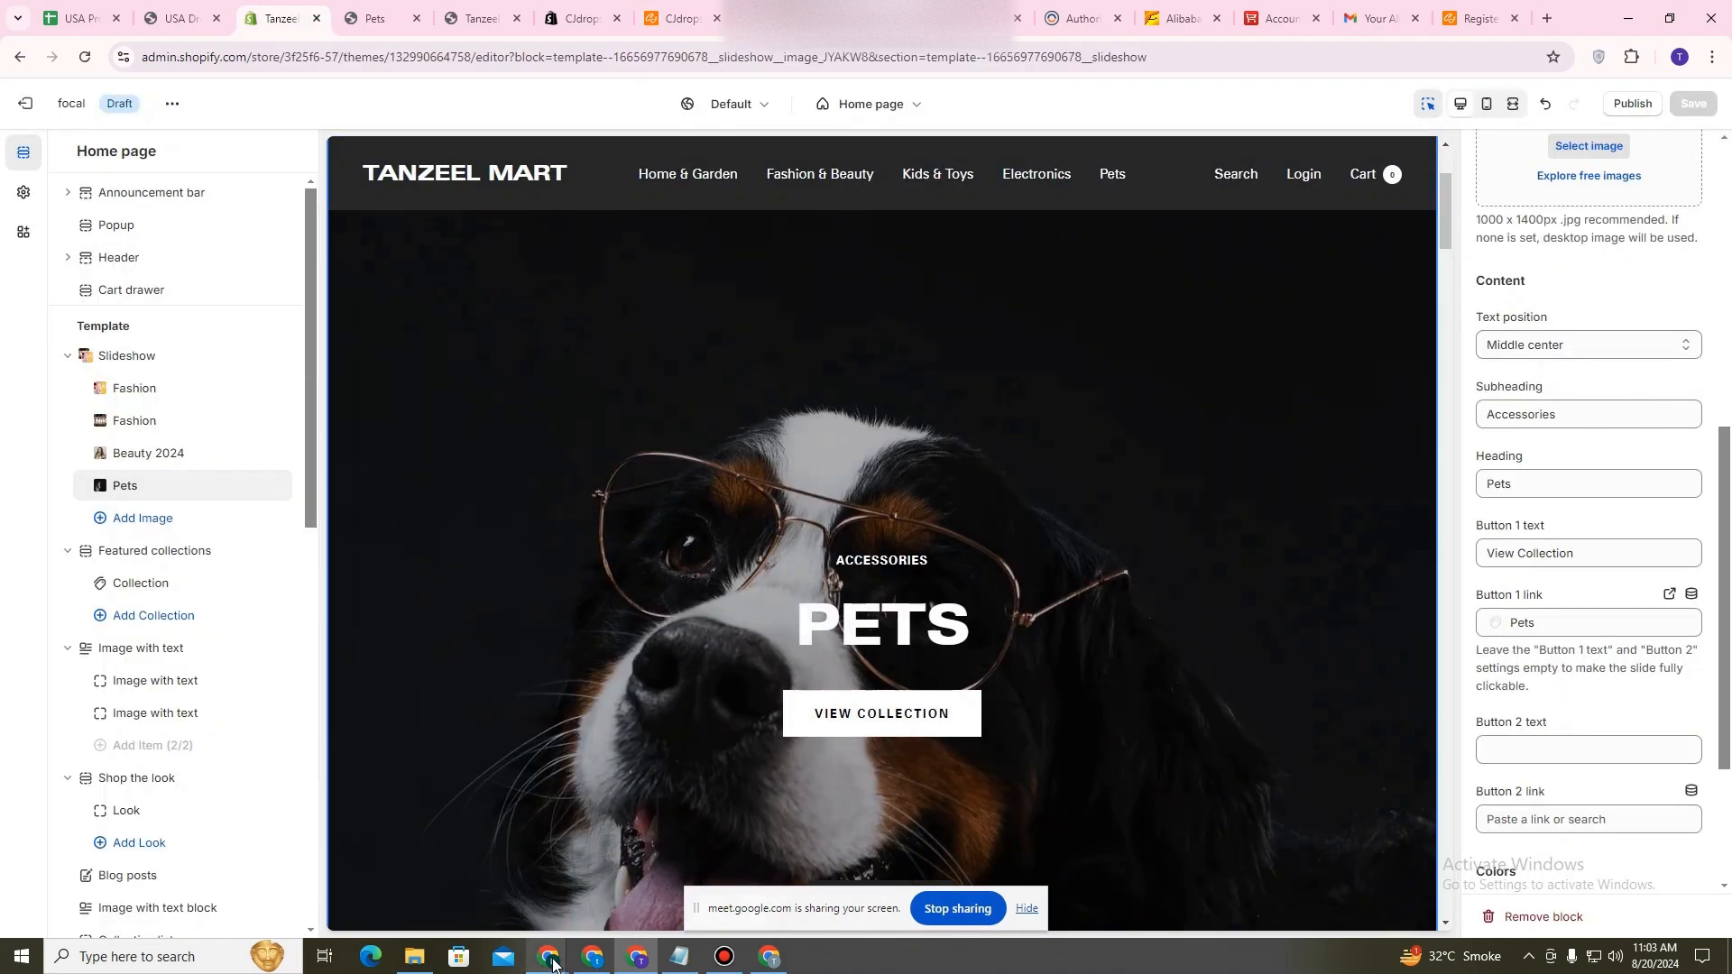
mouse_move(551, 960)
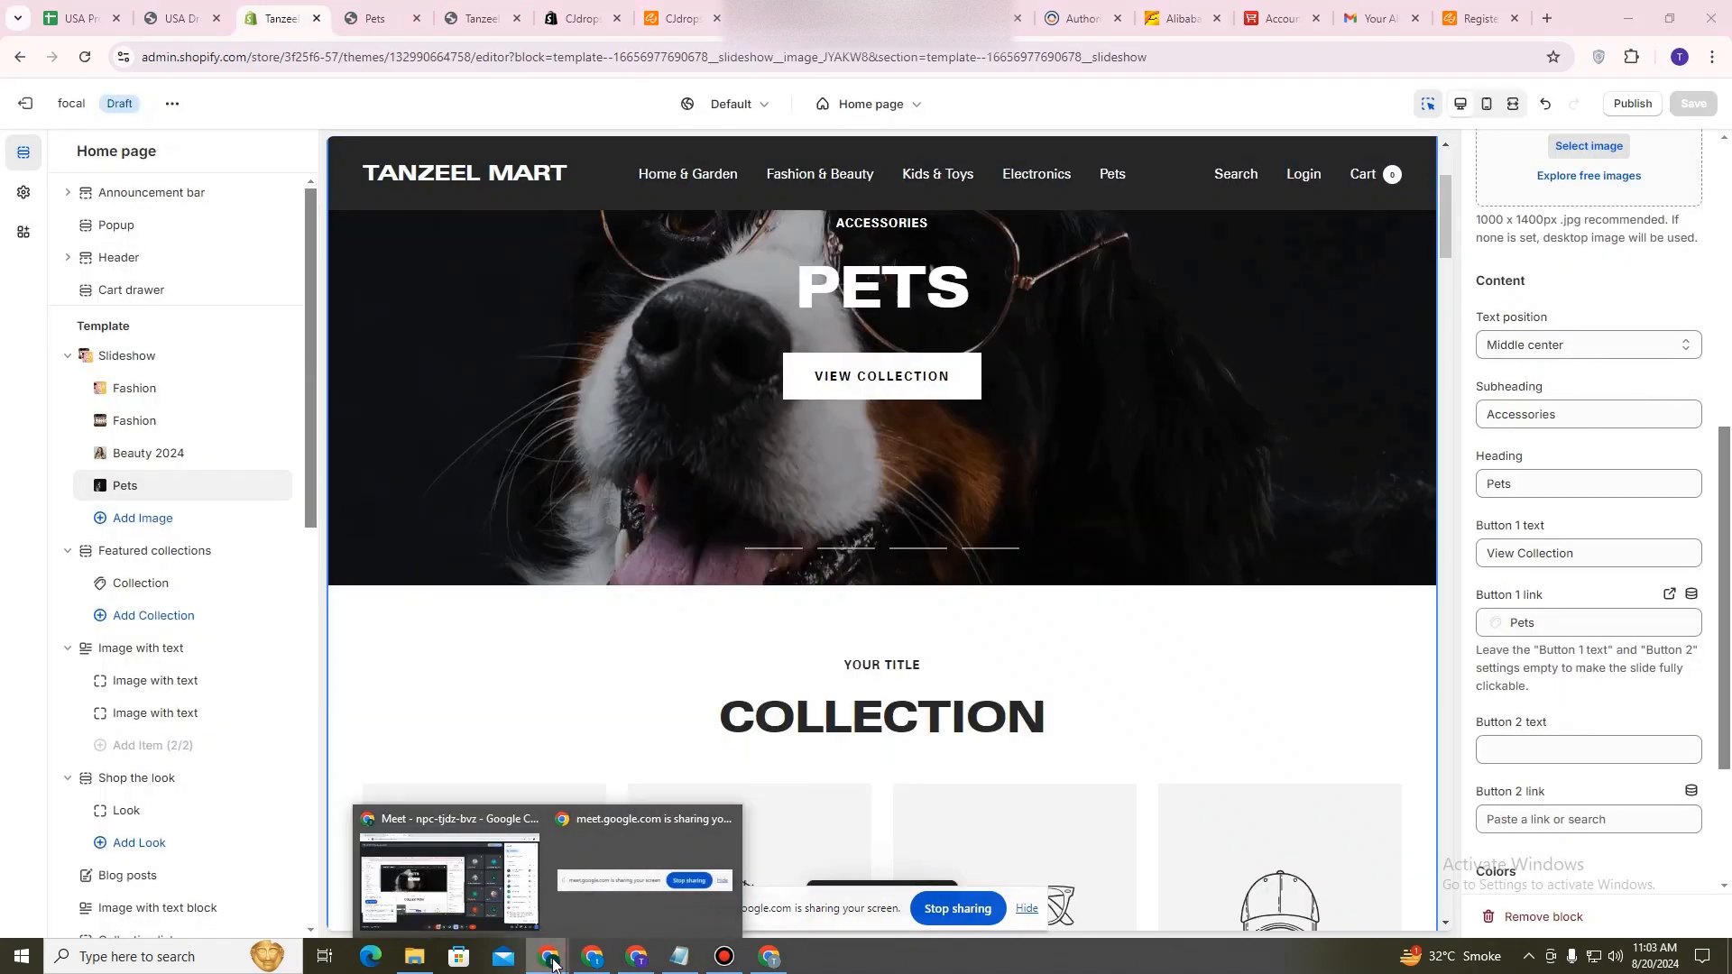